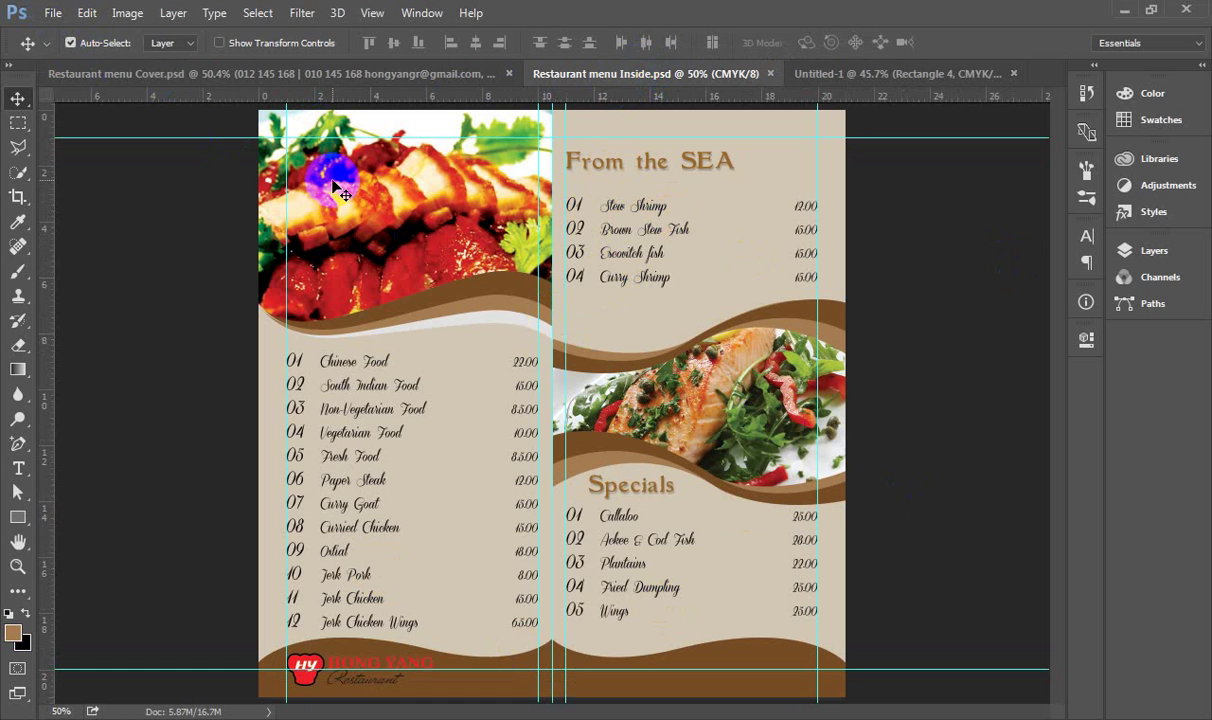
- Create a new 21 × 21 cm document in 8-bit CMYK Color at 150 pixels/inch with white background contents
left_click(52, 13)
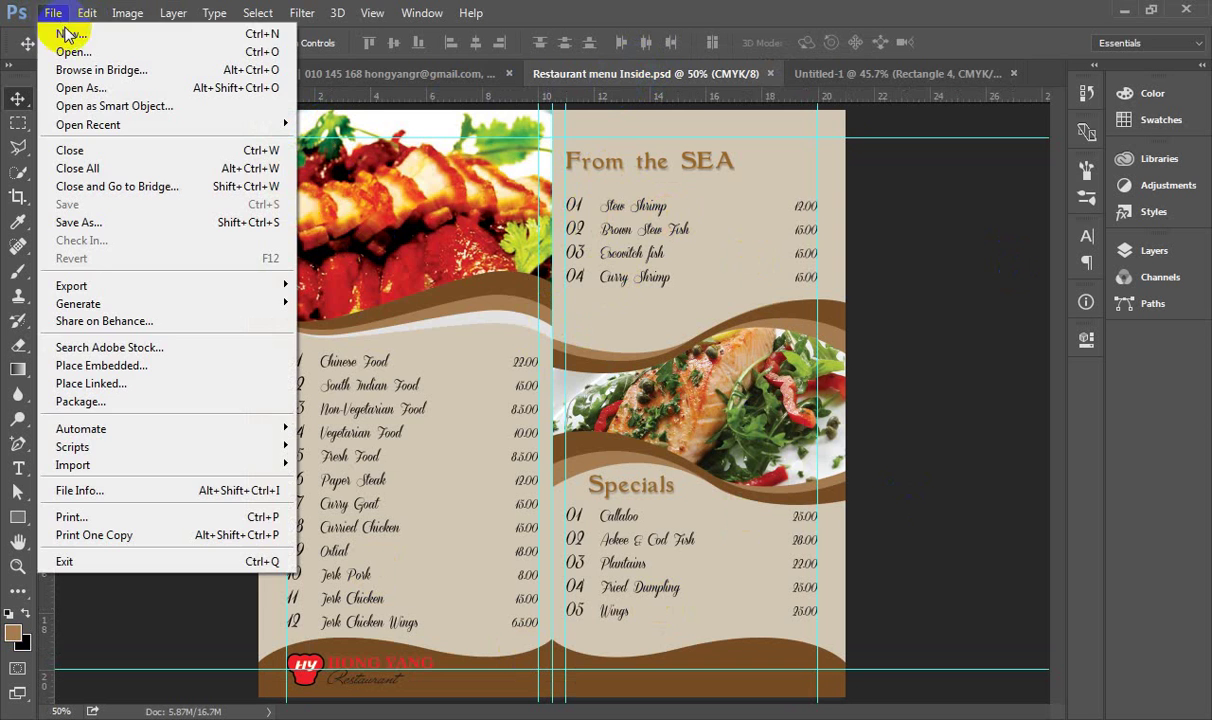
left_click(66, 35)
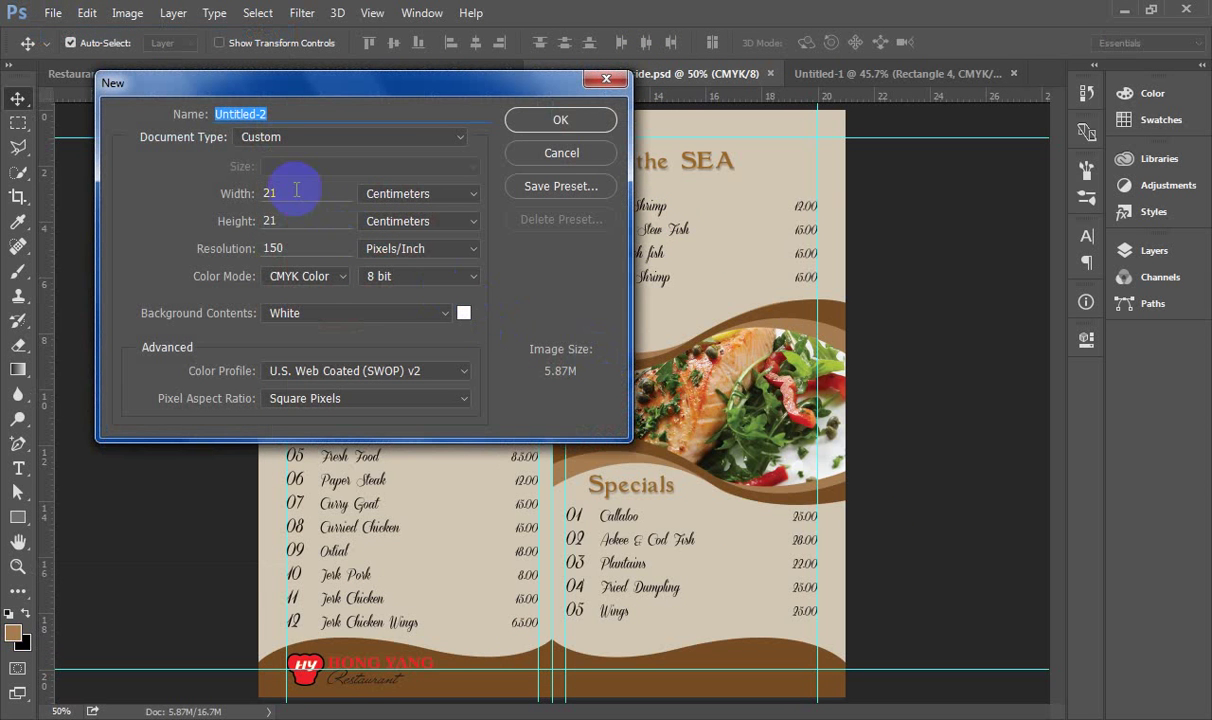
left_click(555, 119)
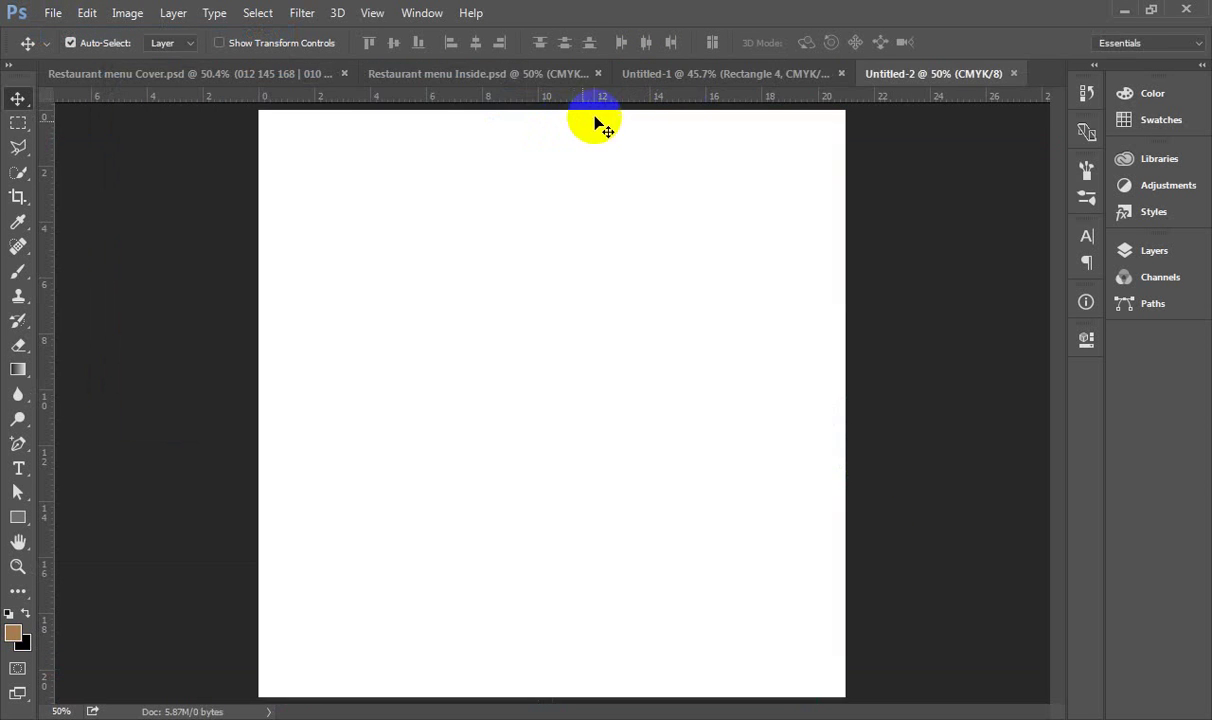
- Add a guide layout to the blank document with 2 centred columns, a 1 cm gutter and 1 cm margins on all sides
left_click(532, 75)
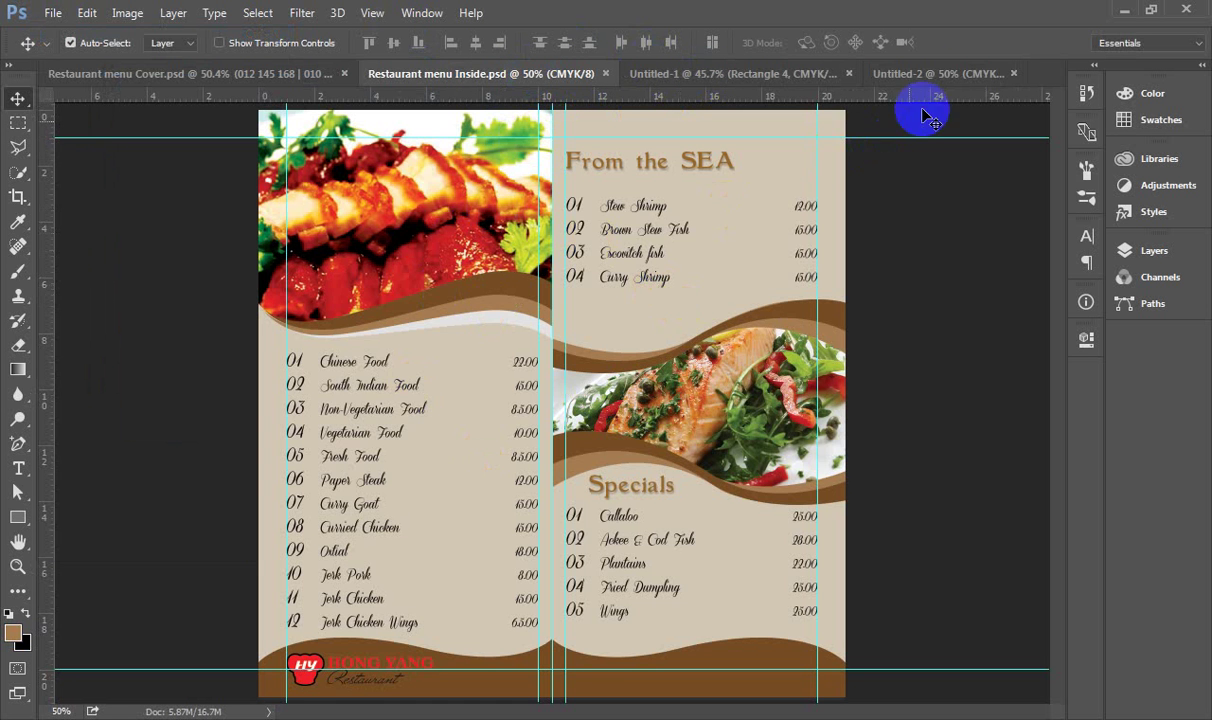
left_click(924, 75)
left_click(372, 13)
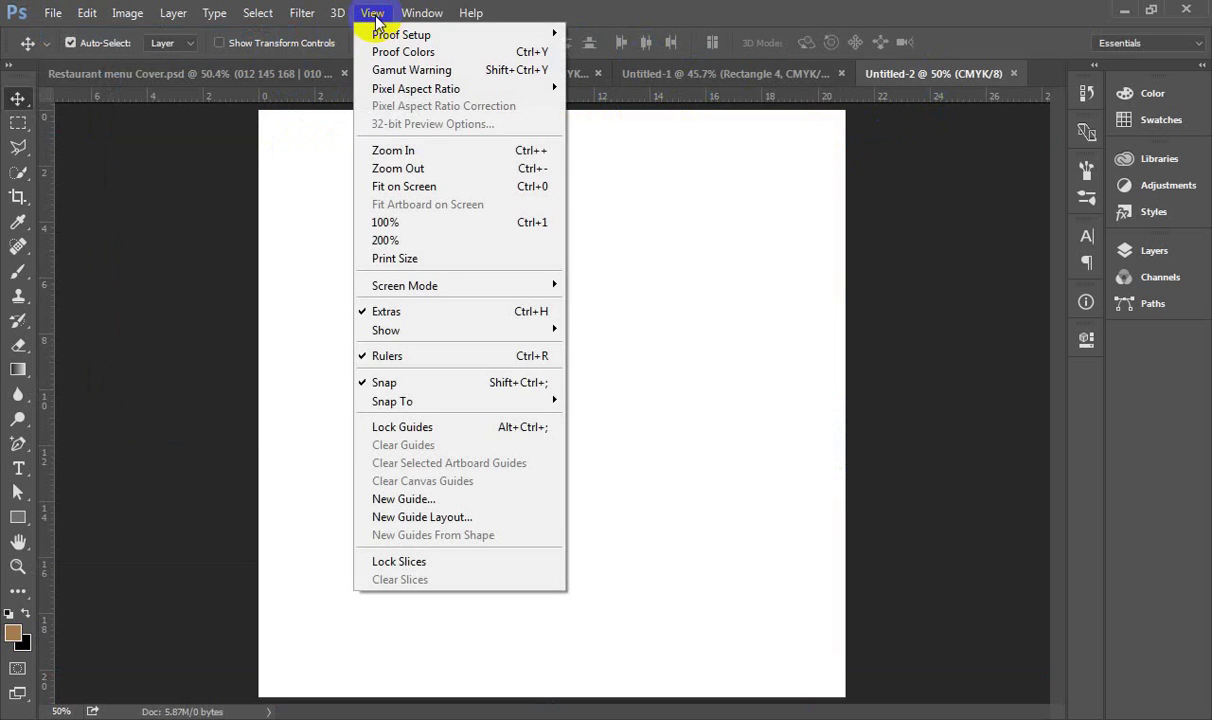
left_click(428, 517)
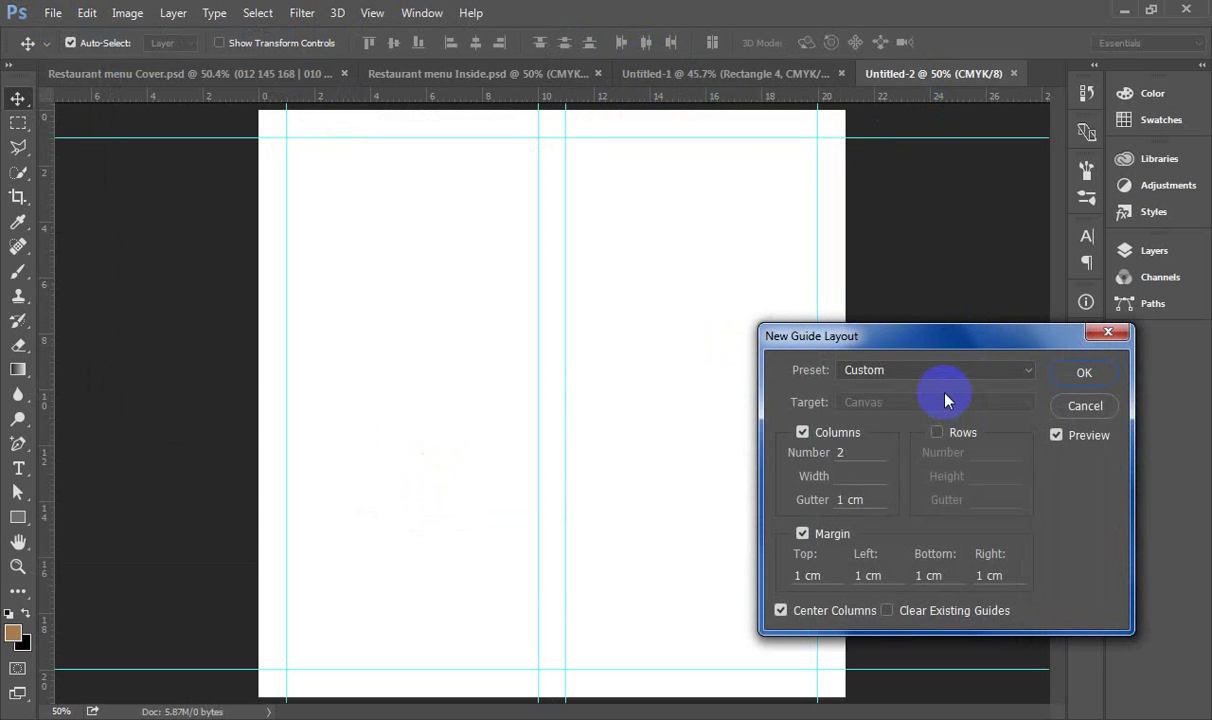
left_click(1088, 375)
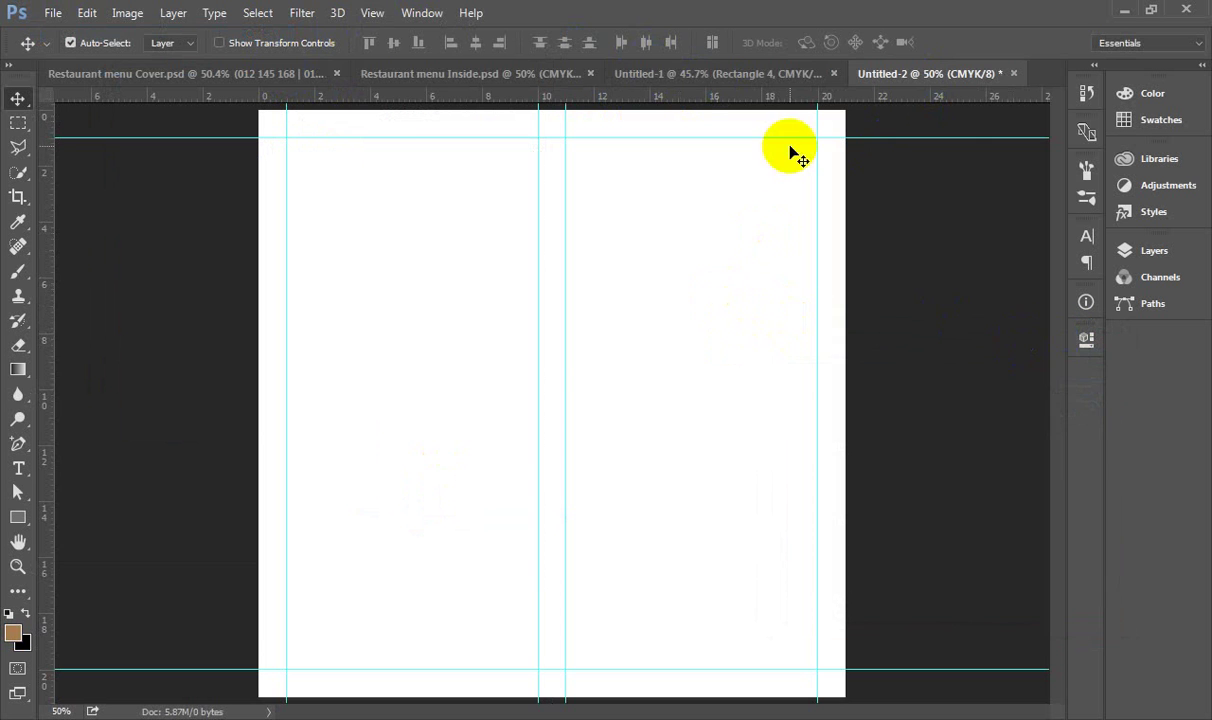
- Draw a filled rectangle without stroke, about 593 × 382 px, from the canvas's upper-left corner to the first column's right guide
left_click(538, 75)
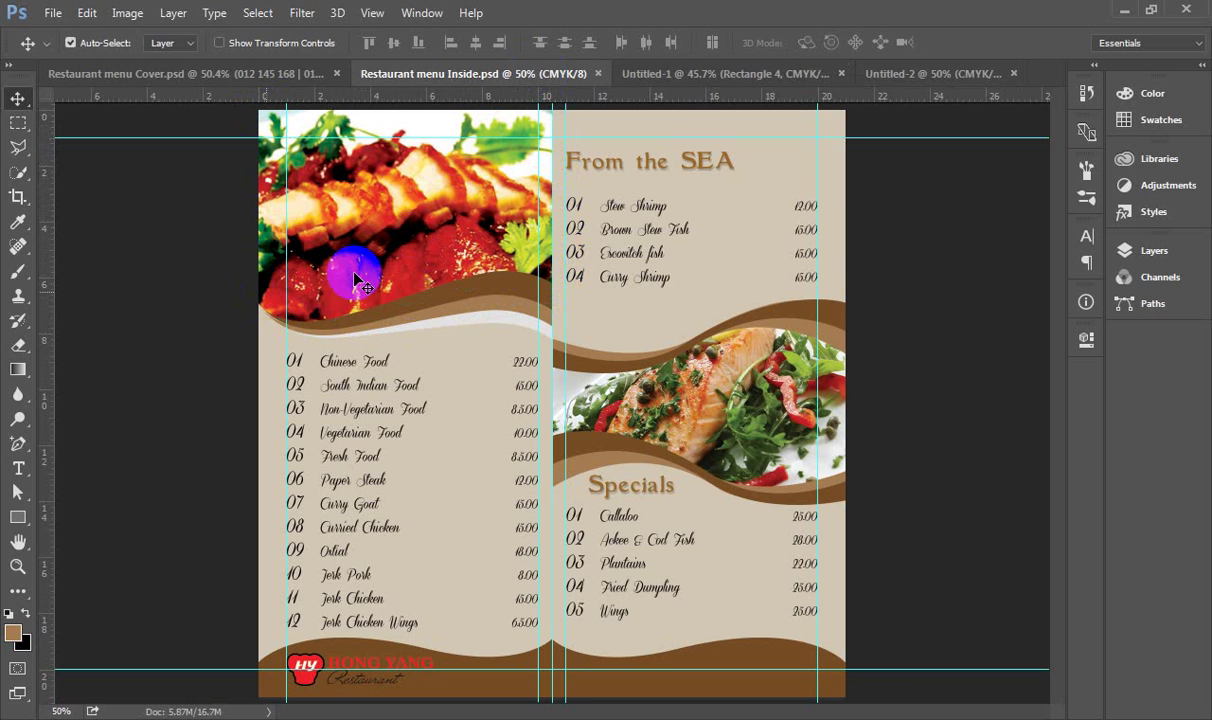
left_click(905, 73)
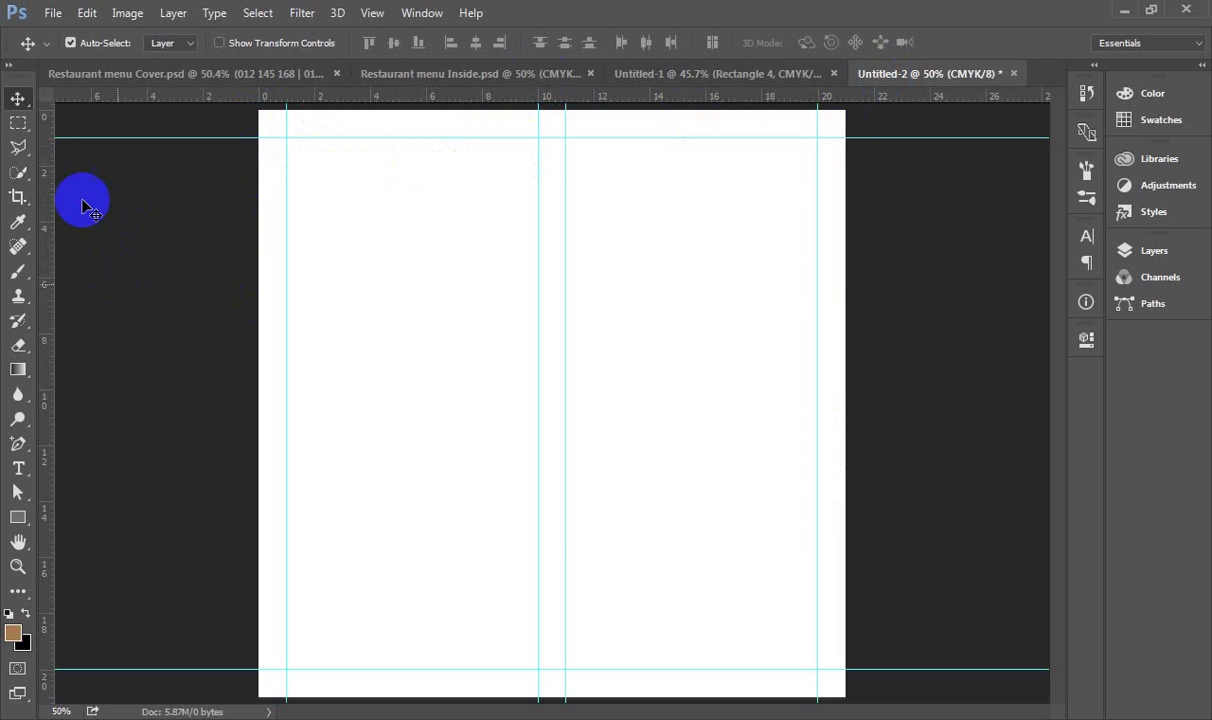
left_click(22, 517)
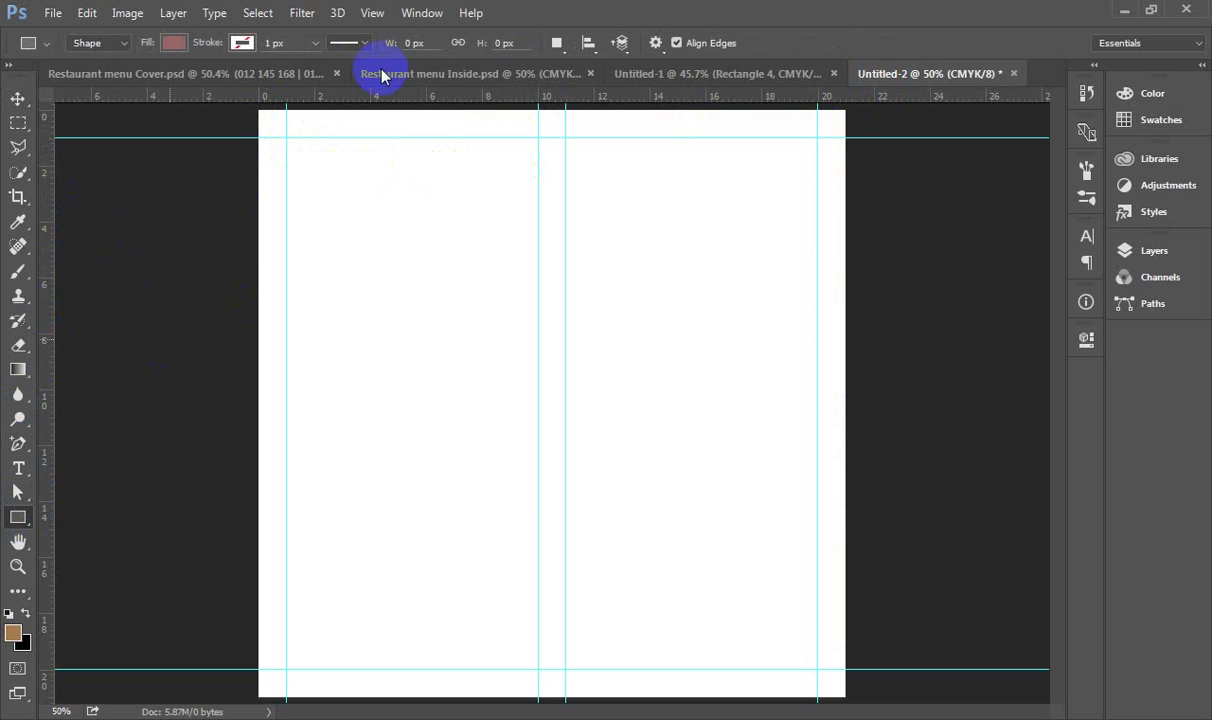
left_click_drag(259, 104, 535, 286)
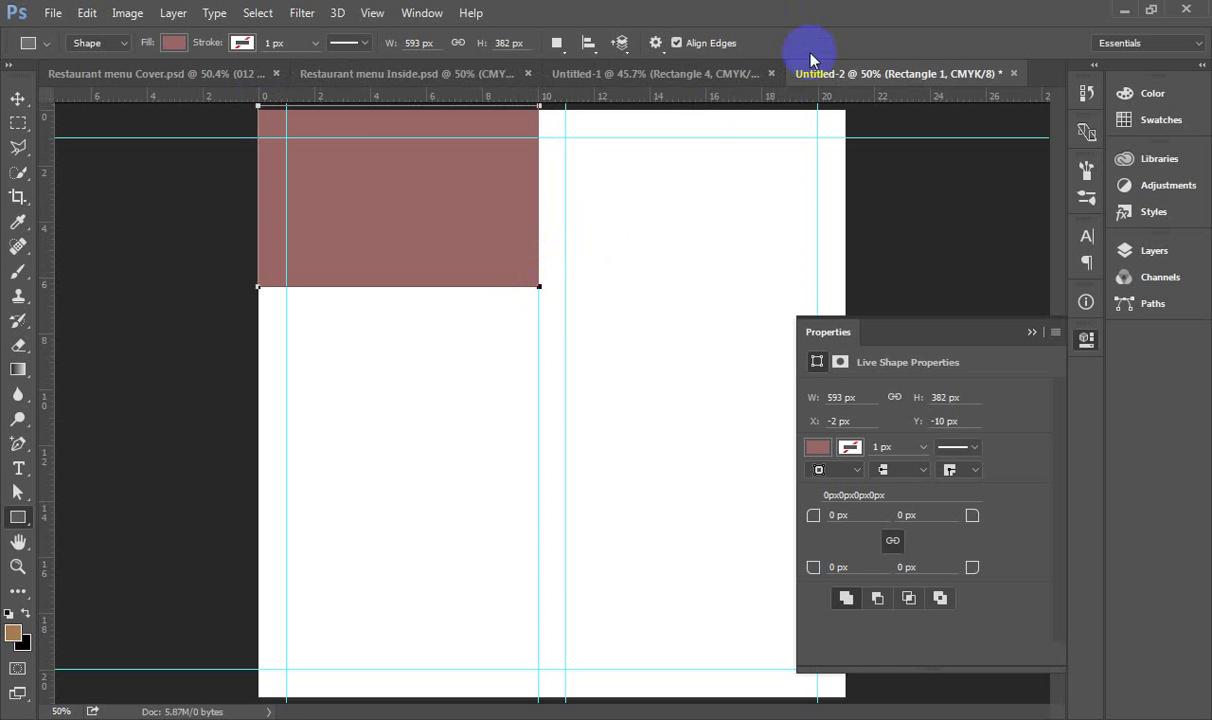
- Add a vertical guide at the middle of the canvas, between the two column guides, as in the finished inside menu
left_click(489, 70)
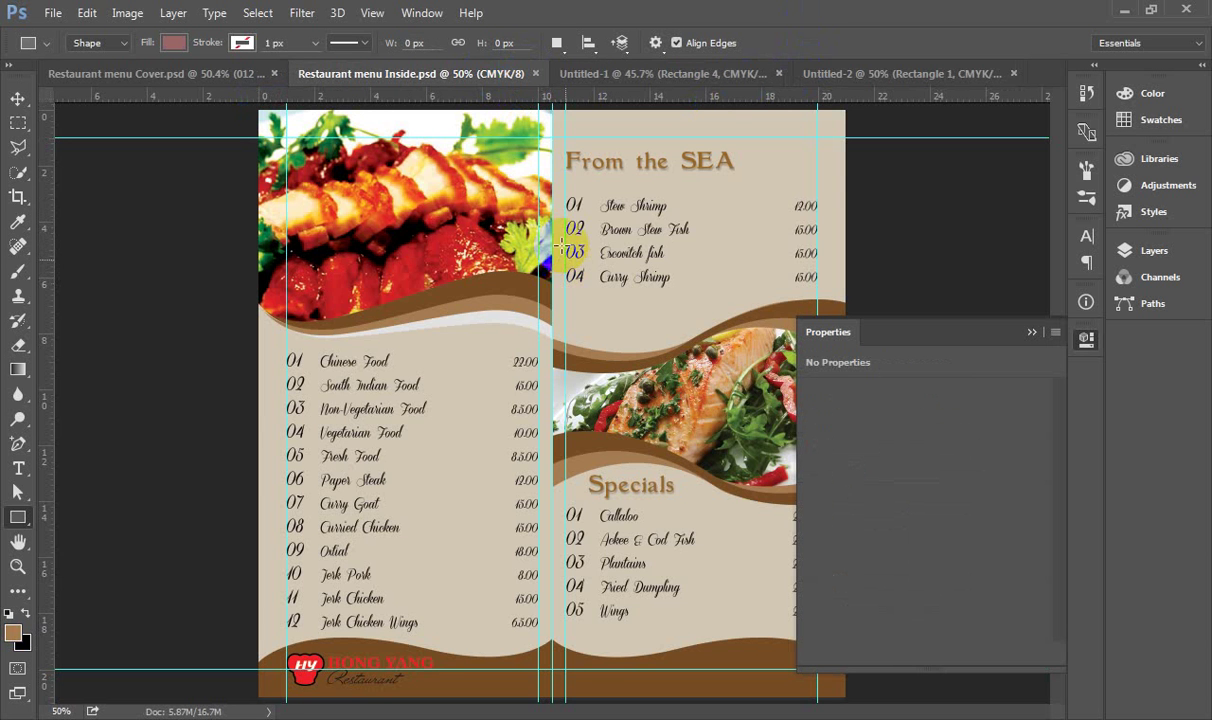
left_click(830, 73)
left_click_drag(53, 341, 552, 335)
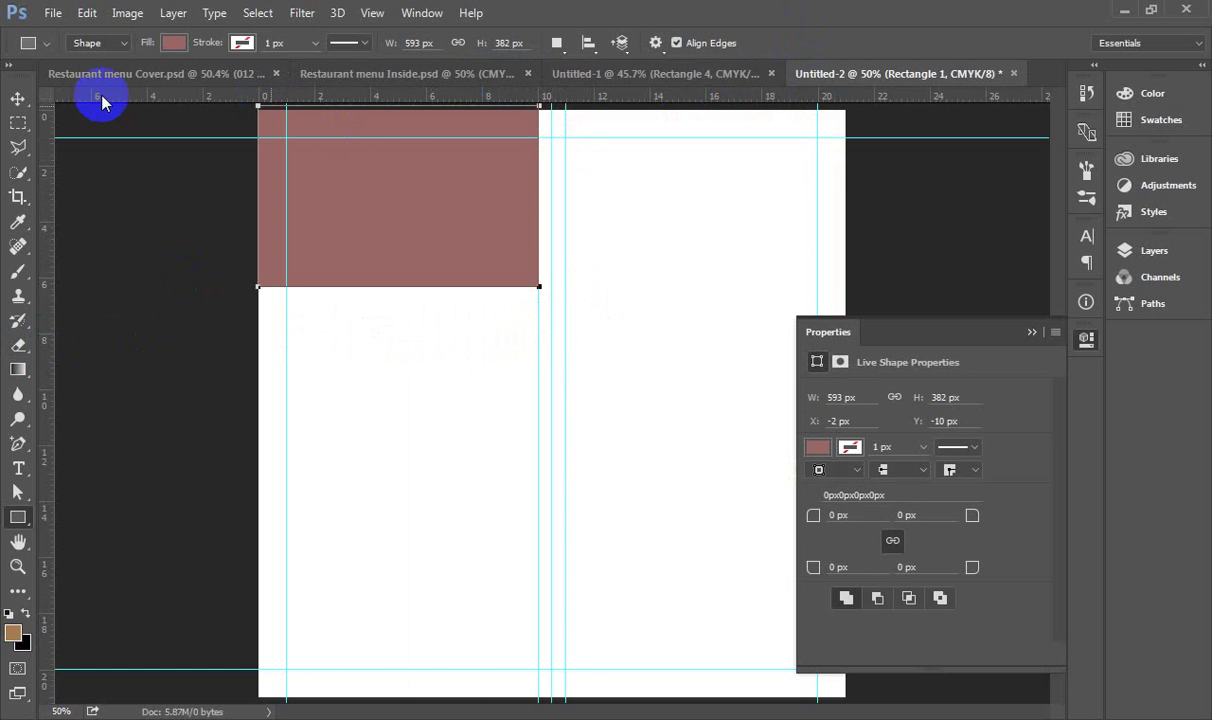
- Widen the rectangle with Free Transform to about 622 px so its right edge meets the centre guide
left_click(17, 99)
left_click(87, 13)
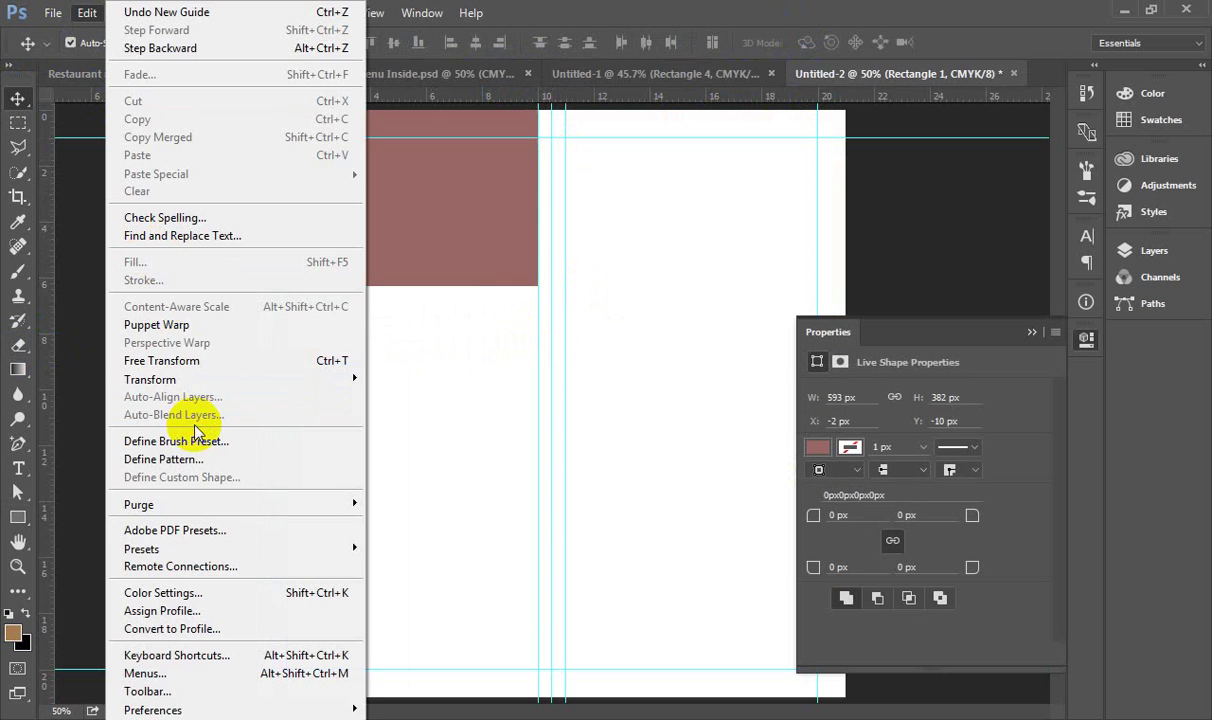
left_click(292, 360)
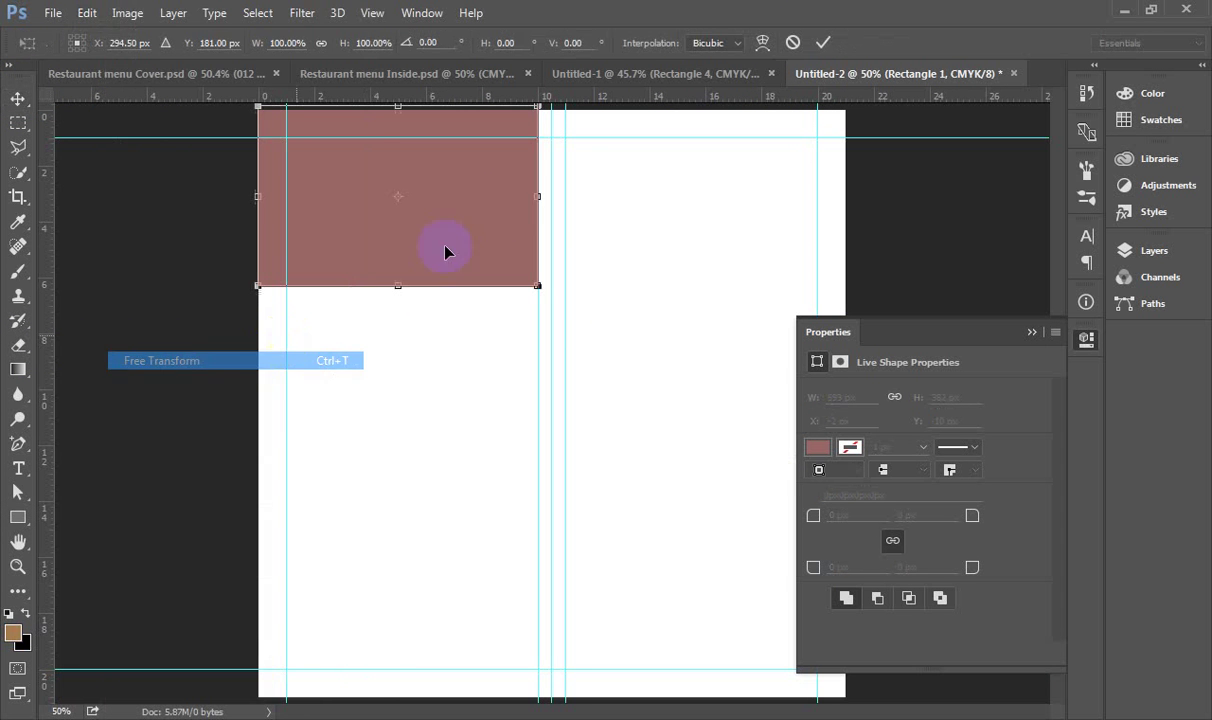
left_click_drag(541, 192, 549, 193)
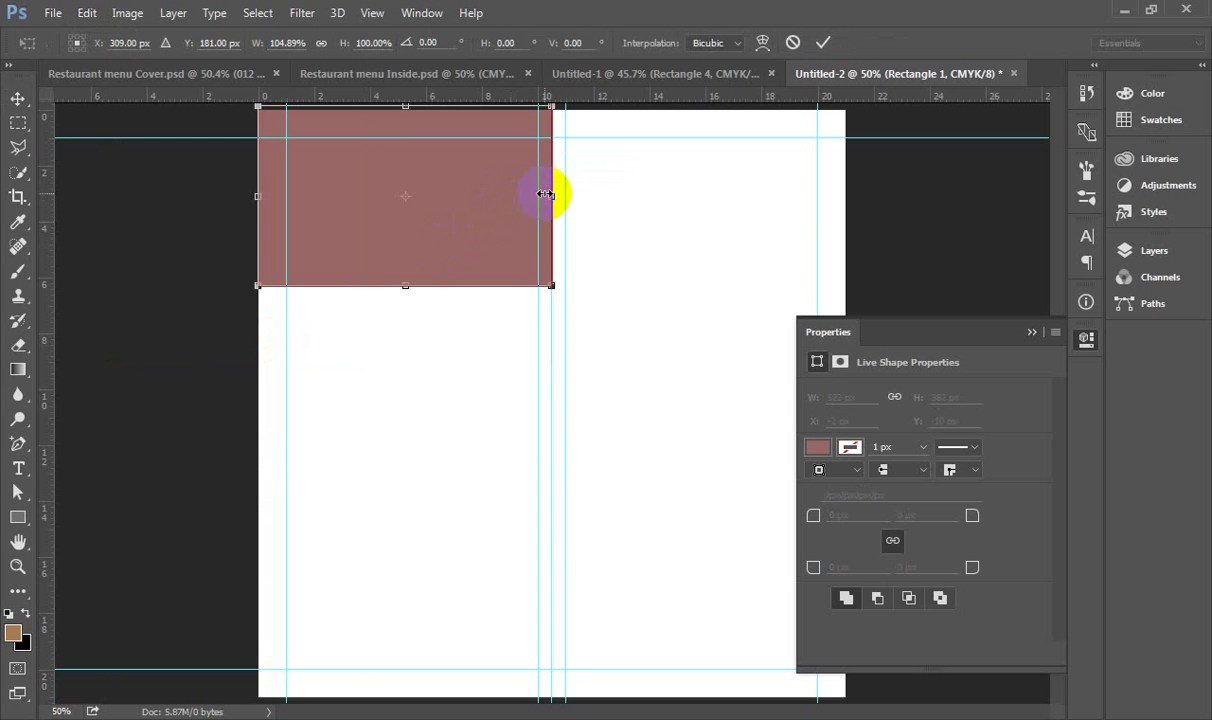
key("Return")
- Add an anchor point on the rectangle's lower edge and shape that edge into a wave, dipping left and rising right
left_click(435, 73)
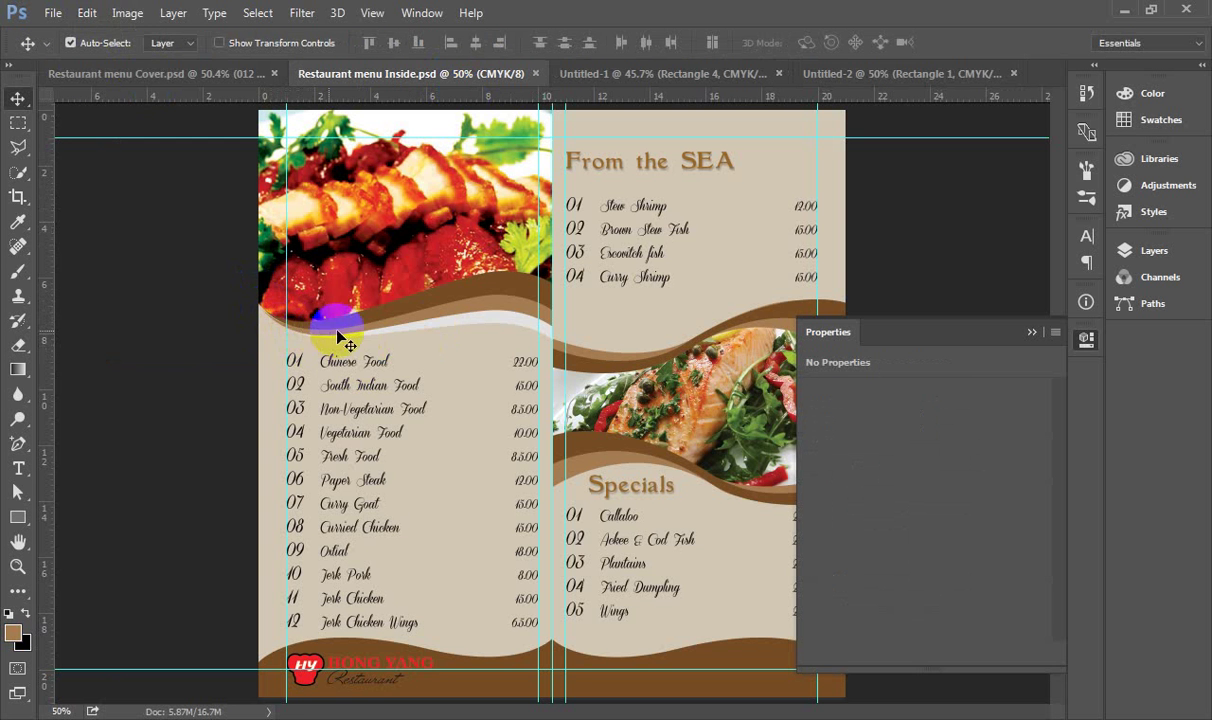
left_click(847, 73)
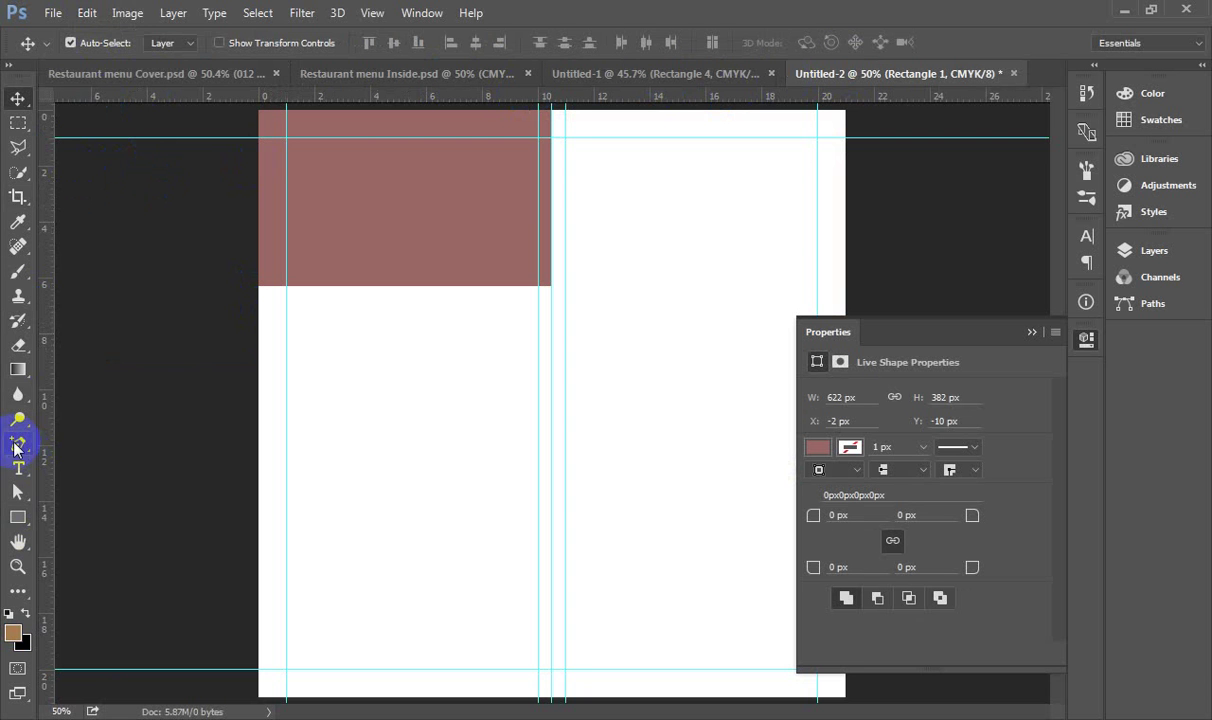
left_click_drag(16, 444, 116, 433)
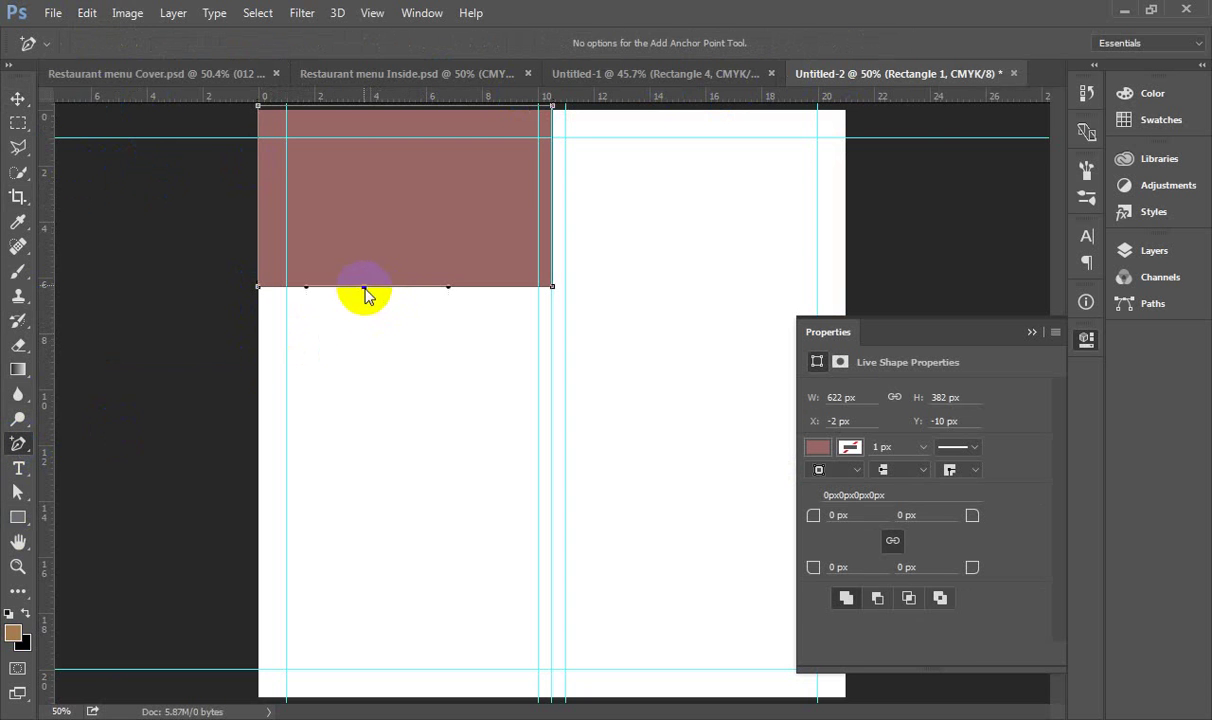
left_click(365, 288)
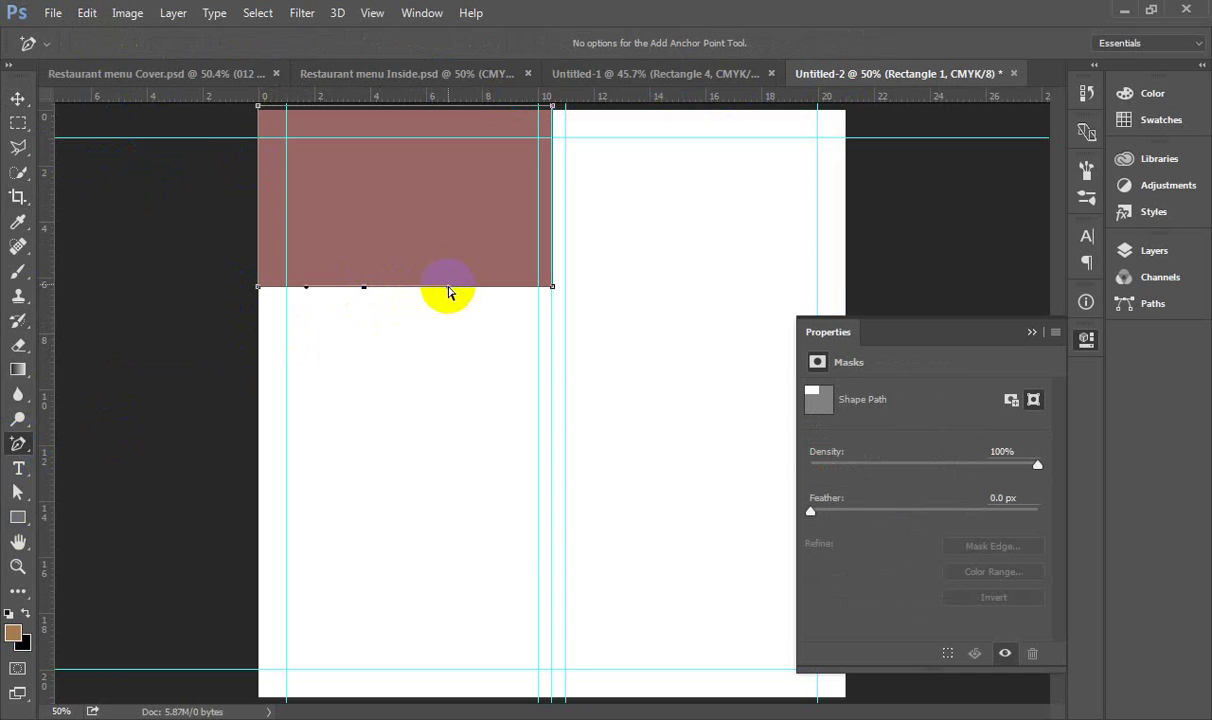
left_click_drag(453, 285, 523, 230)
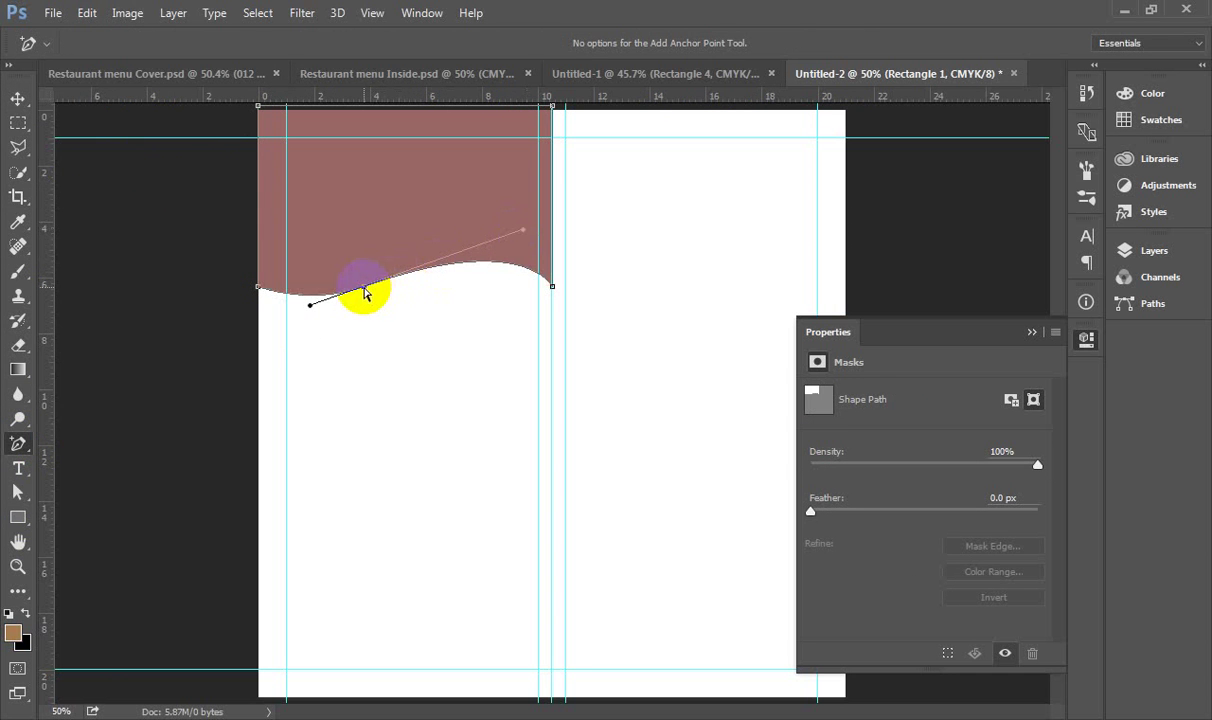
left_click_drag(364, 291, 368, 297)
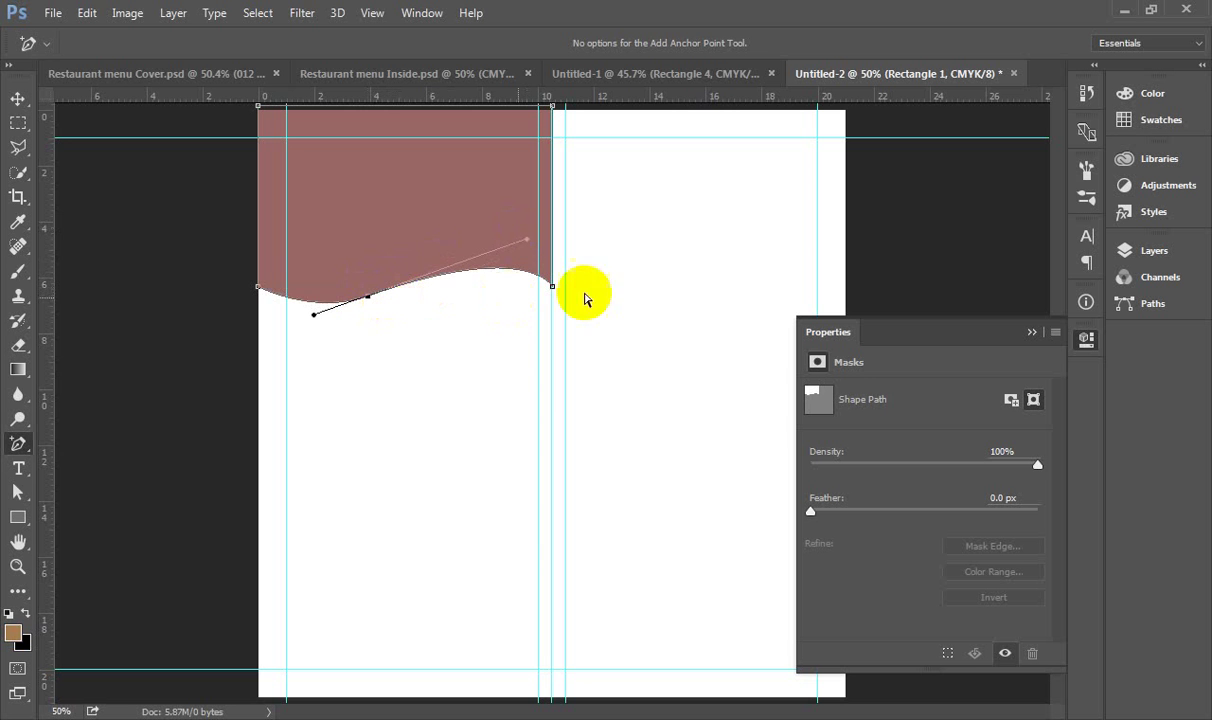
left_click(17, 99)
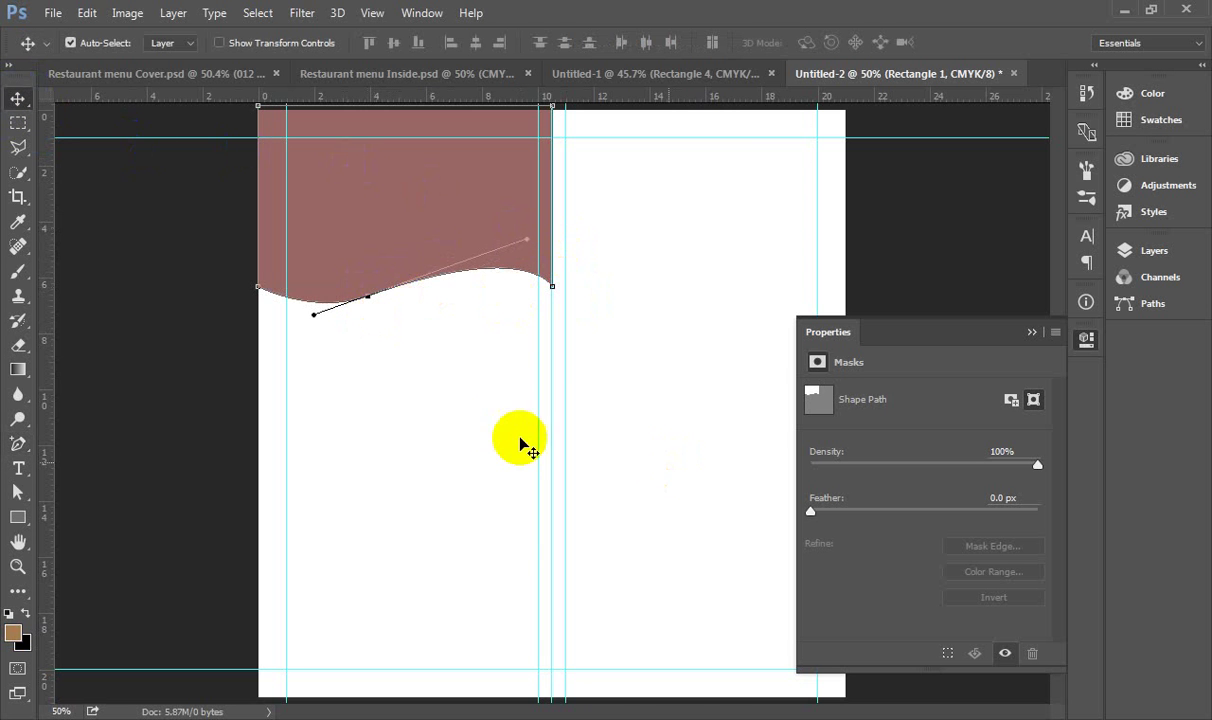
- Refine the wavy lower edge by adjusting its middle anchor point and handles, using the finished menu files as reference
left_click(205, 73)
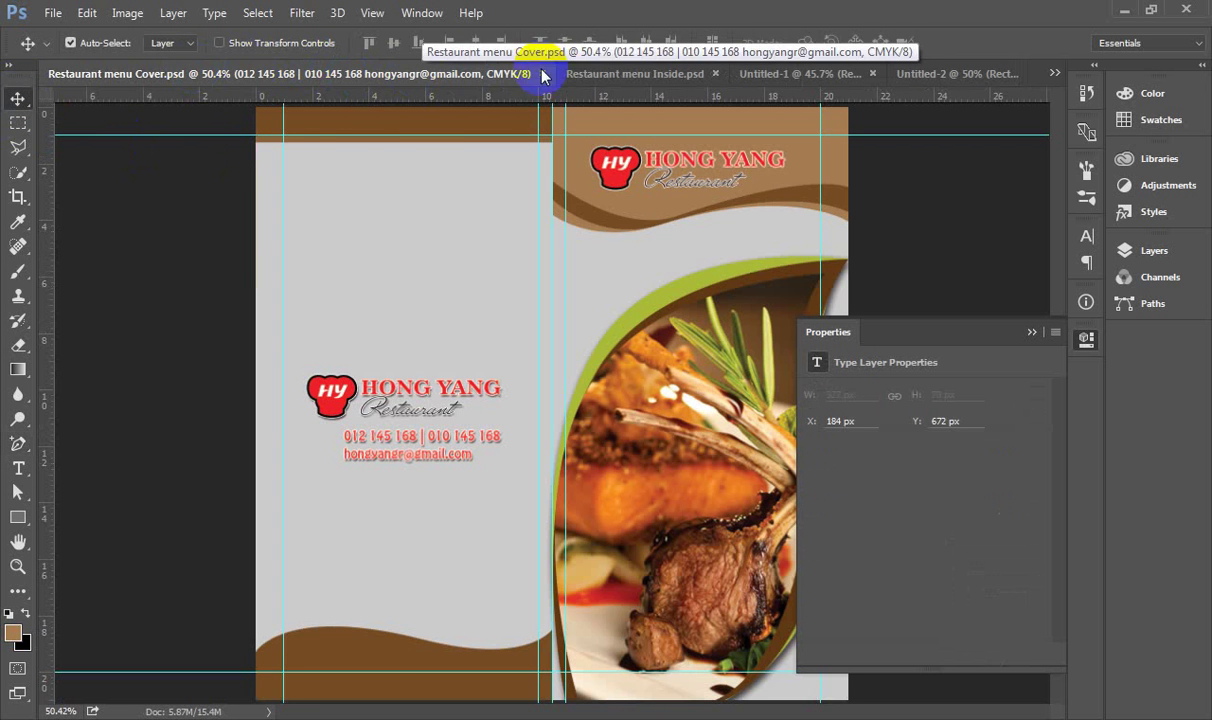
left_click(620, 73)
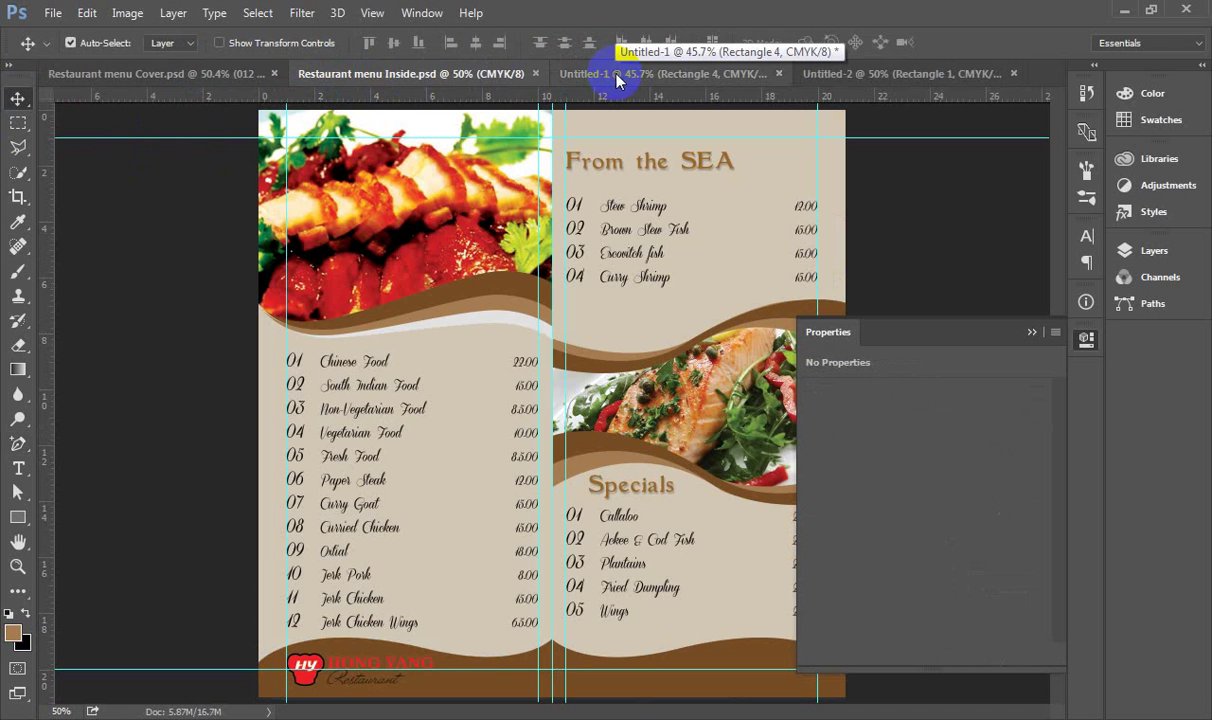
left_click(885, 74)
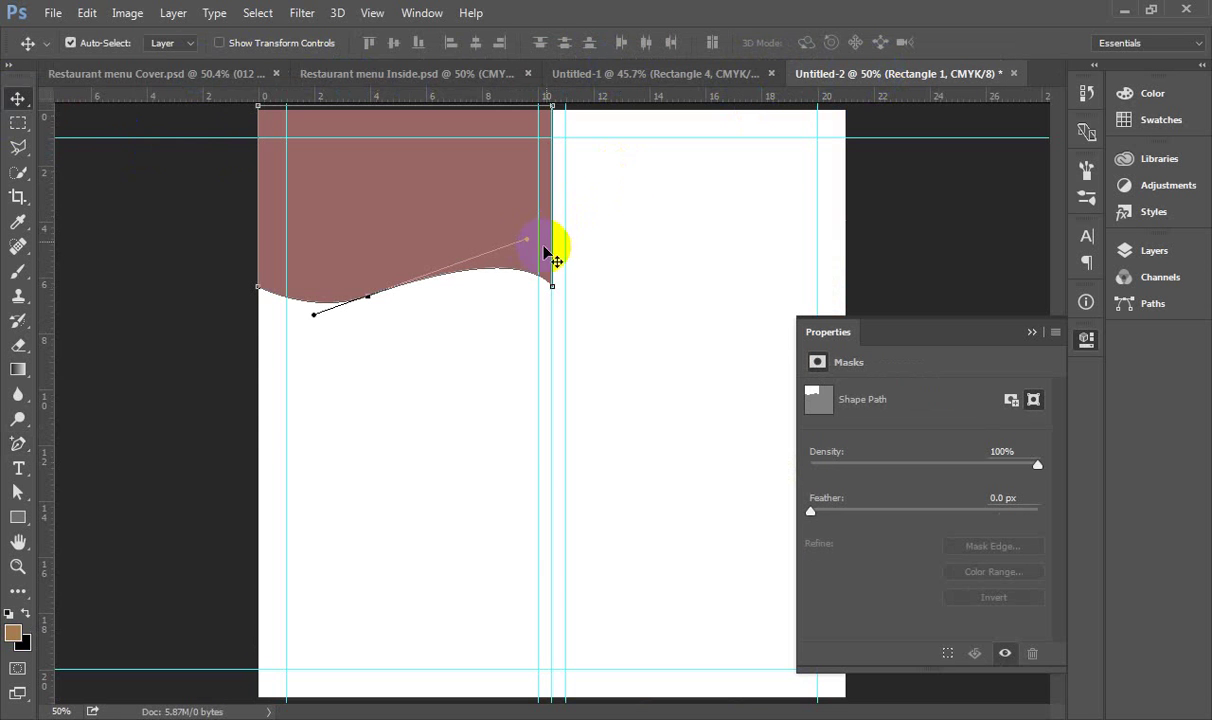
left_click(17, 493)
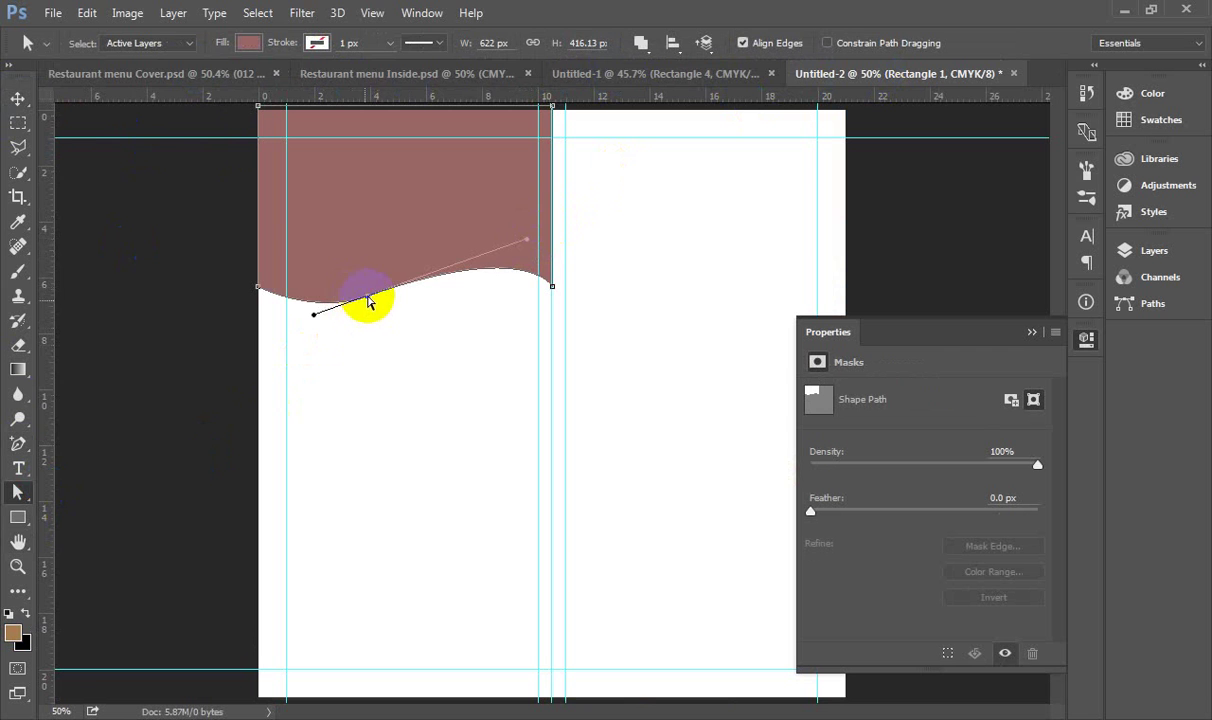
left_click_drag(368, 298, 366, 302)
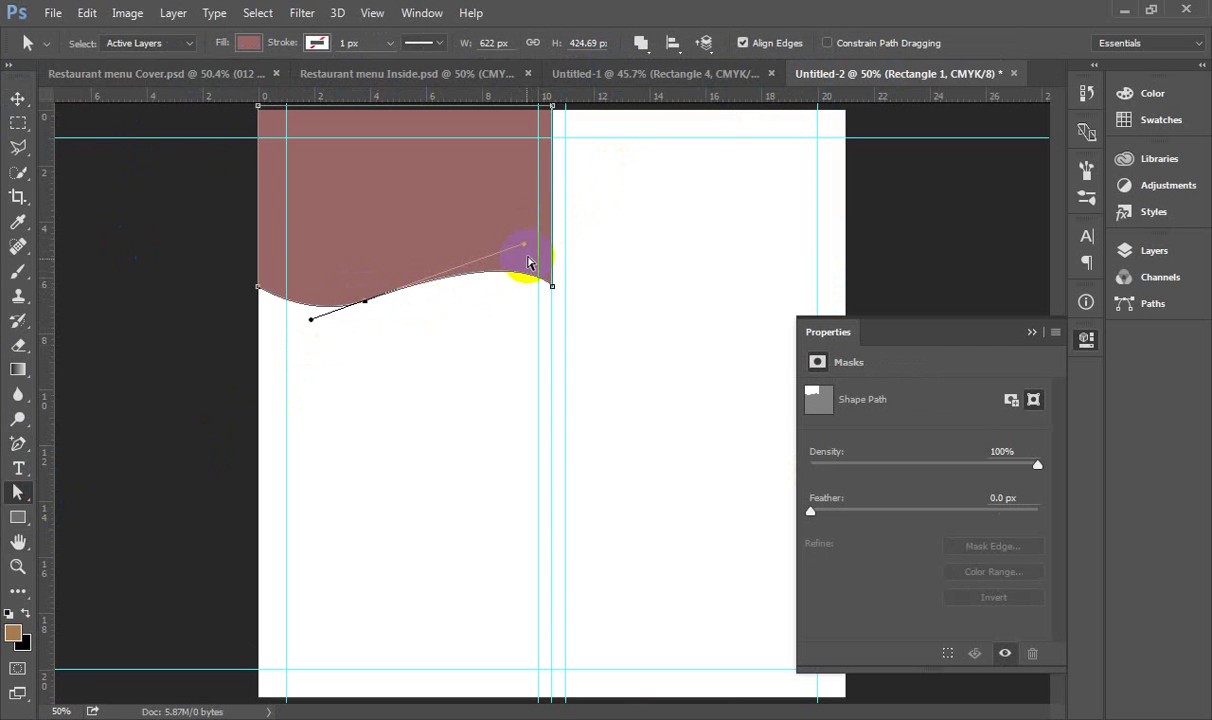
left_click_drag(524, 249, 498, 233)
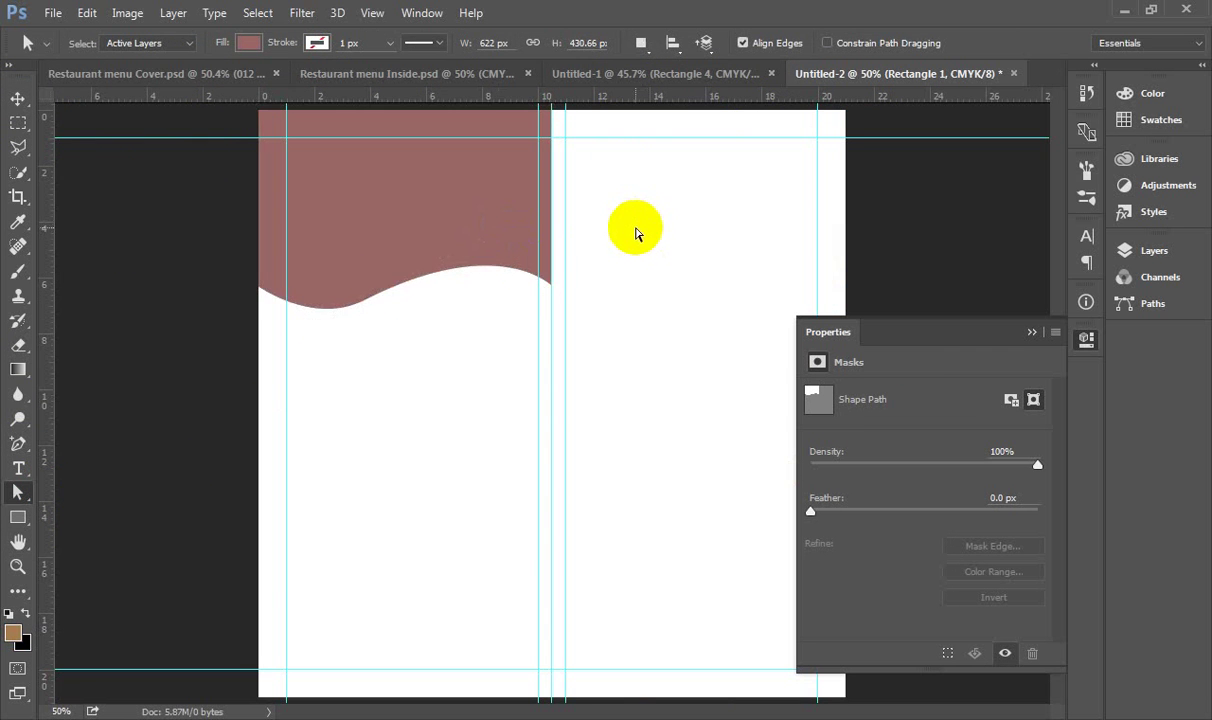
left_click_drag(400, 276, 368, 298)
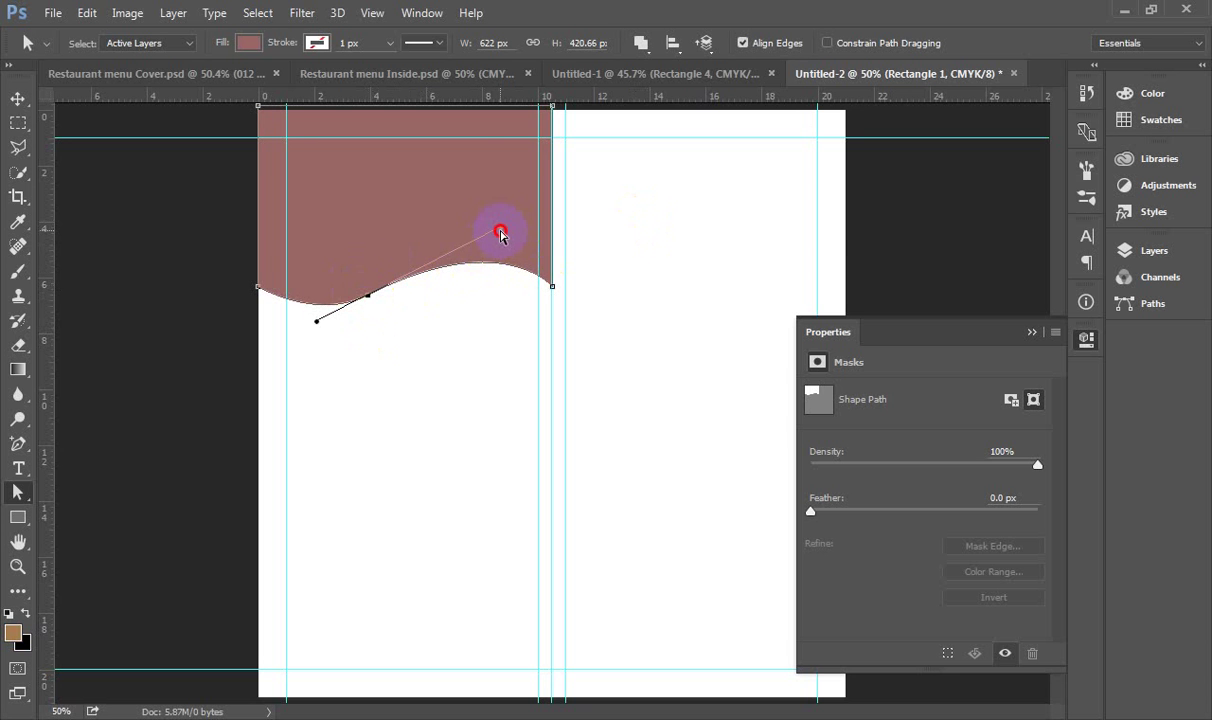
left_click_drag(500, 233, 490, 240)
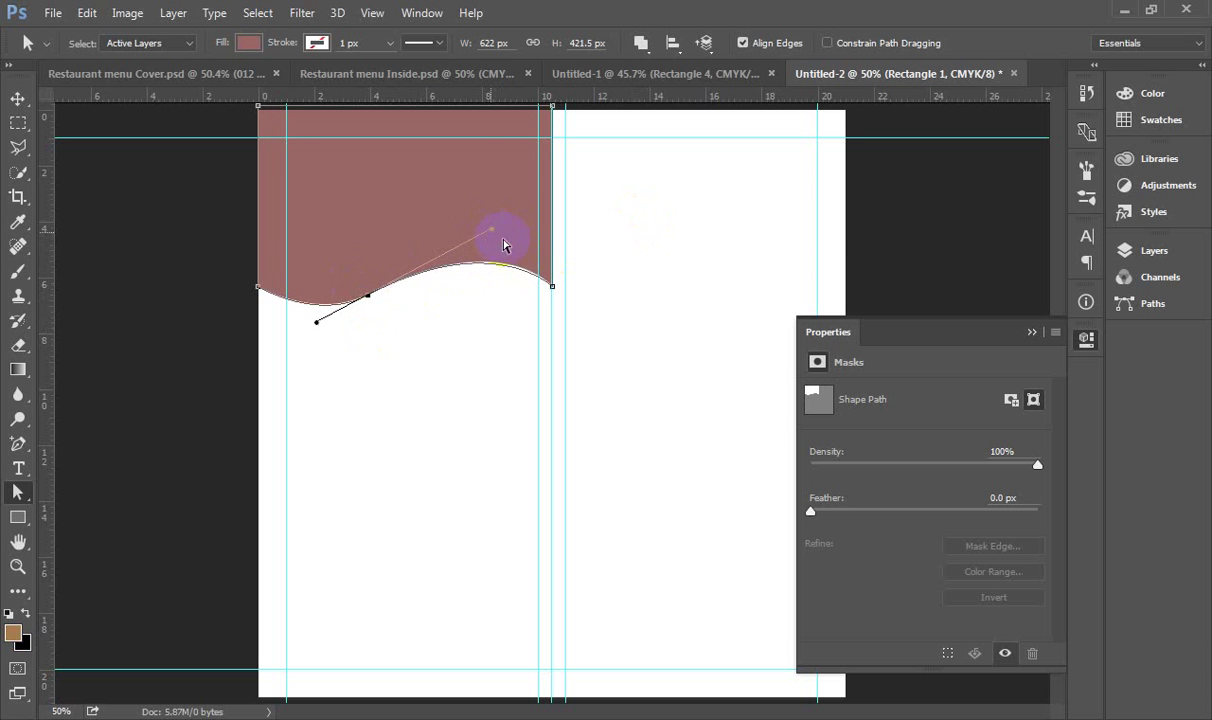
left_click(622, 240)
left_click(356, 295)
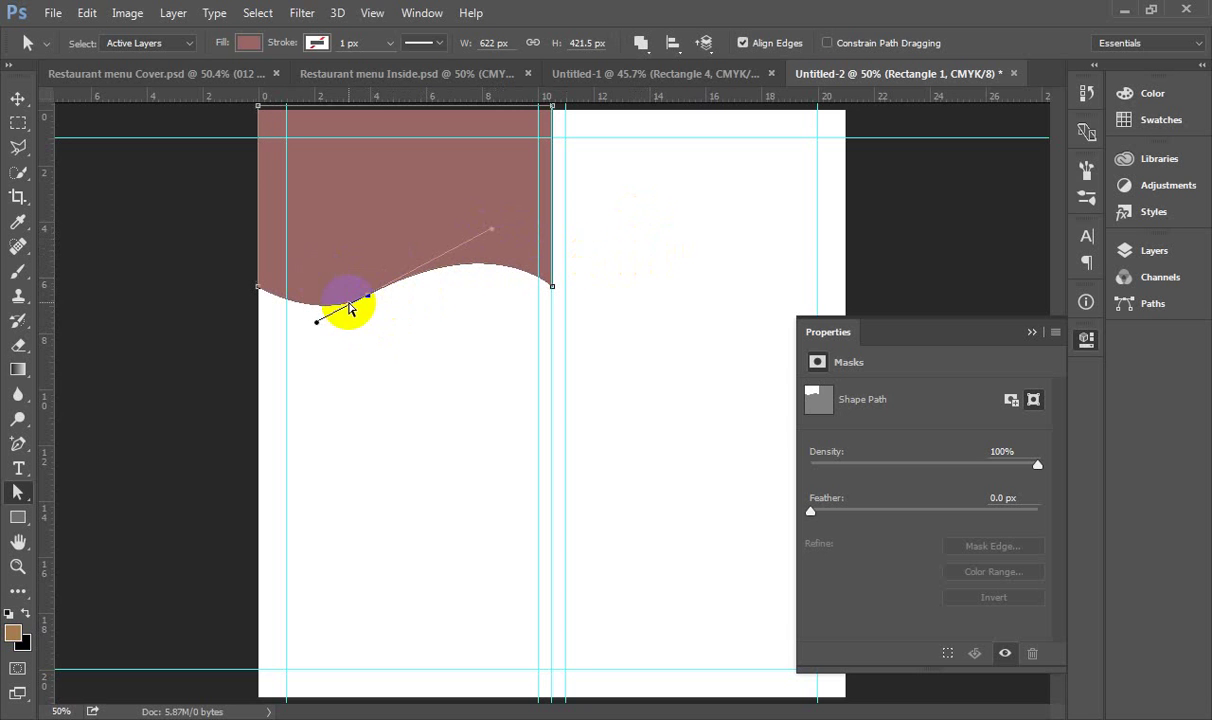
left_click_drag(315, 322, 372, 300)
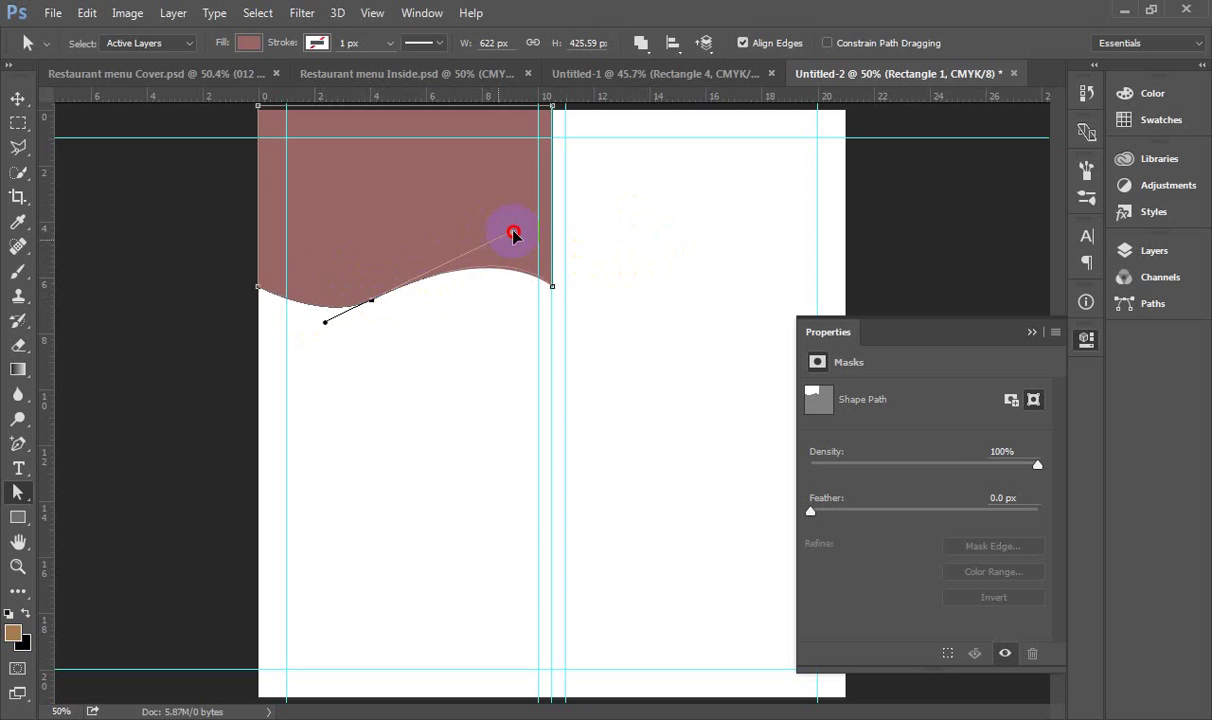
left_click_drag(515, 233, 515, 229)
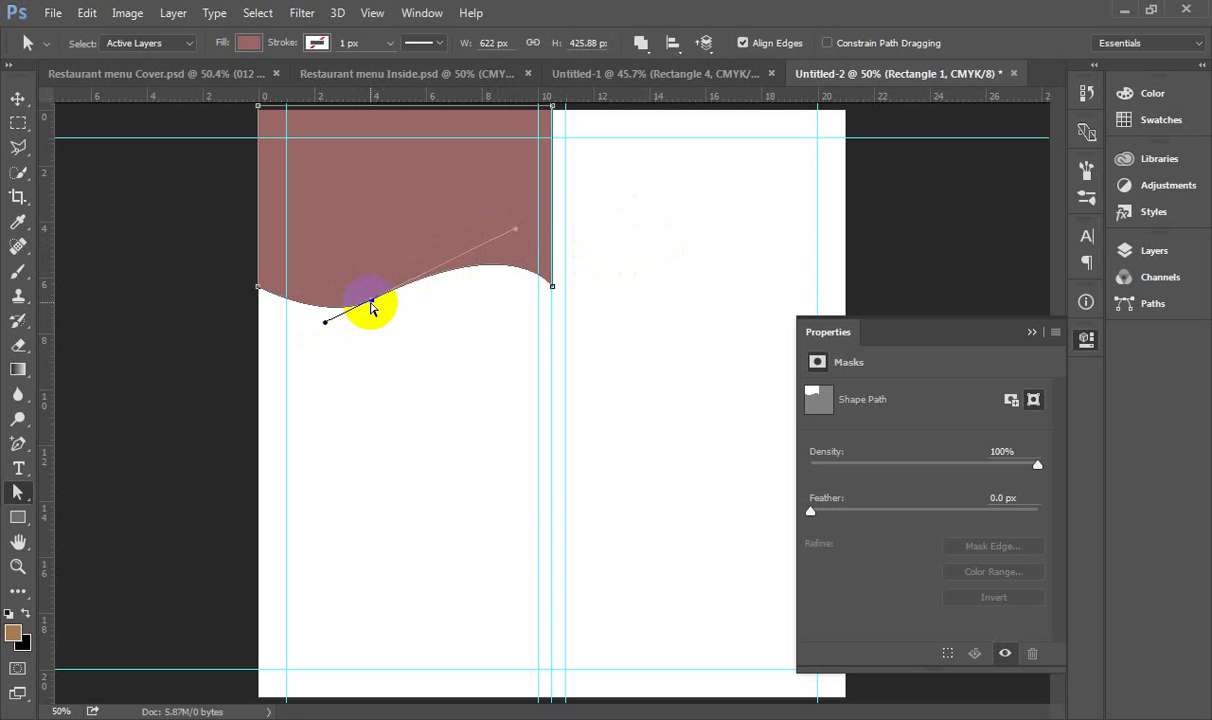
left_click(433, 74)
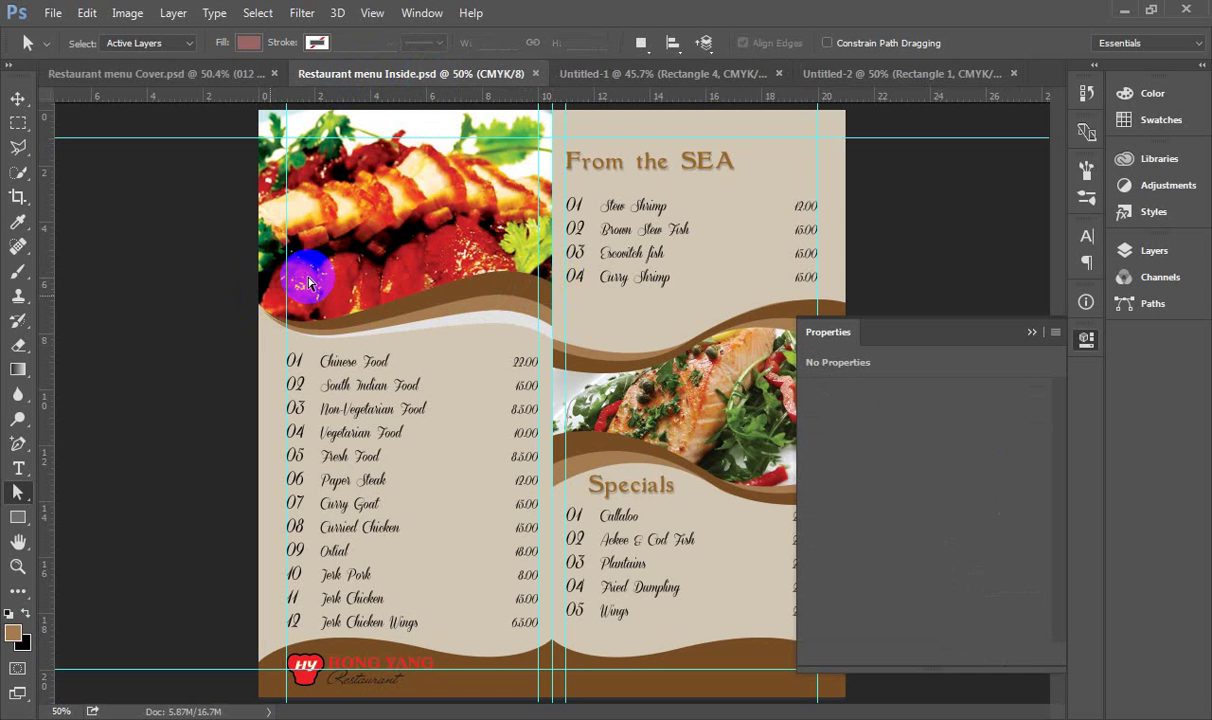
- In Untitled-2, raise the lower-right anchor point of the wavy shape and shorten the middle anchor's upper handle
left_click(830, 73)
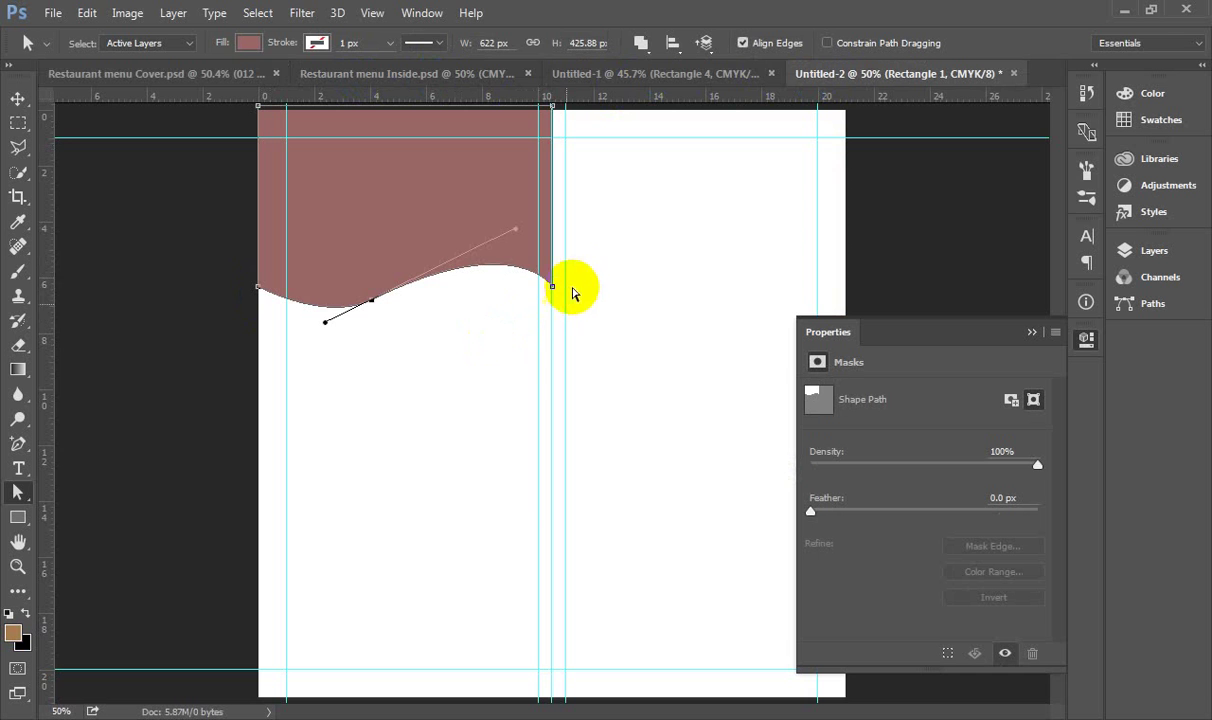
left_click(553, 287)
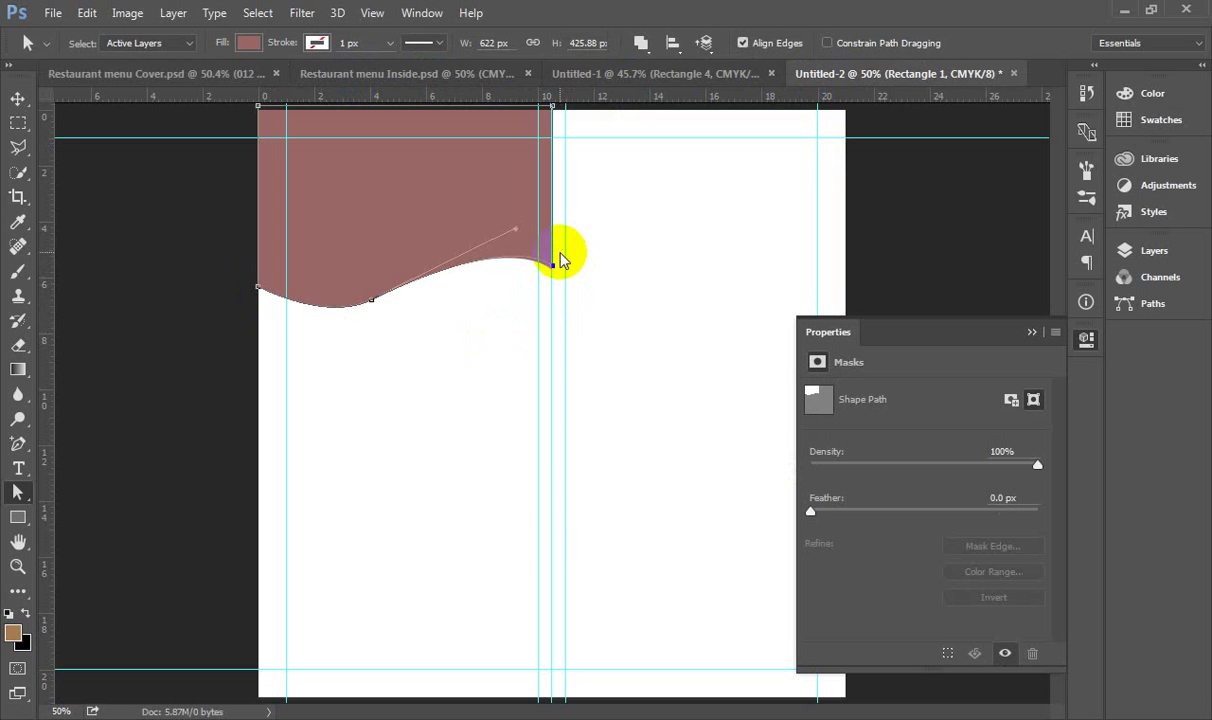
left_click_drag(517, 236, 481, 260)
left_click(495, 314)
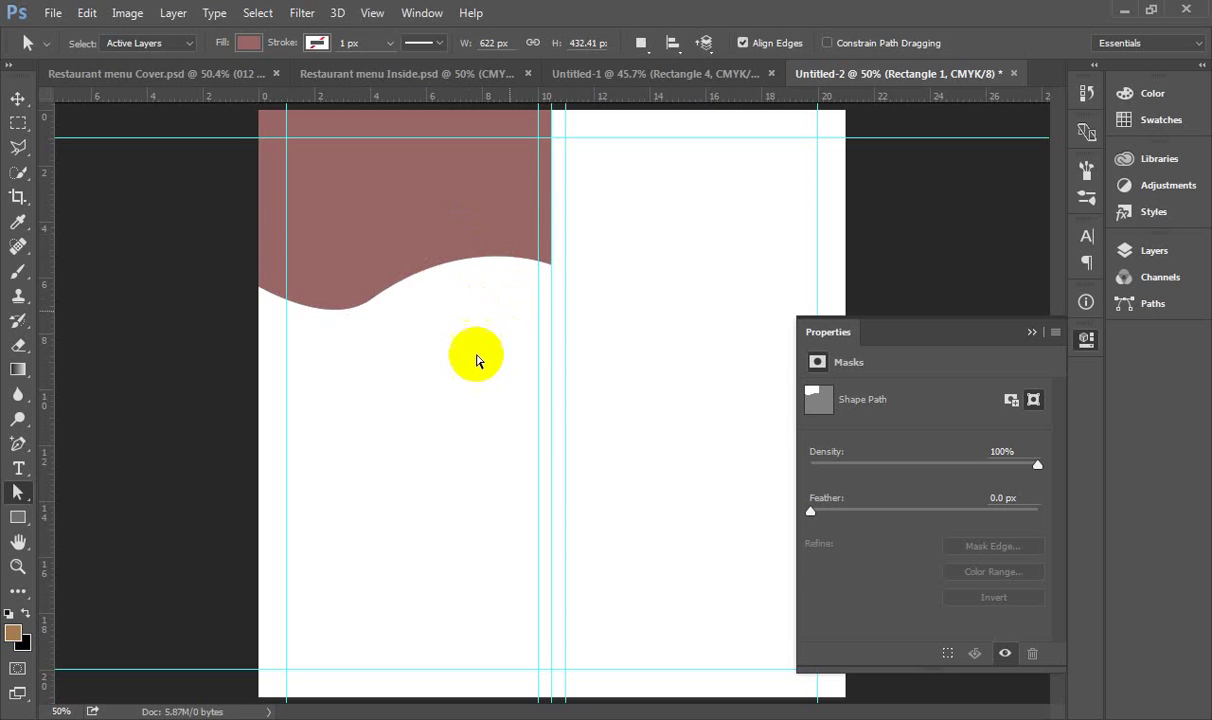
- Smooth the shape's lower wave by repositioning the middle anchor point and adjusting both its direction handles
left_click(338, 274)
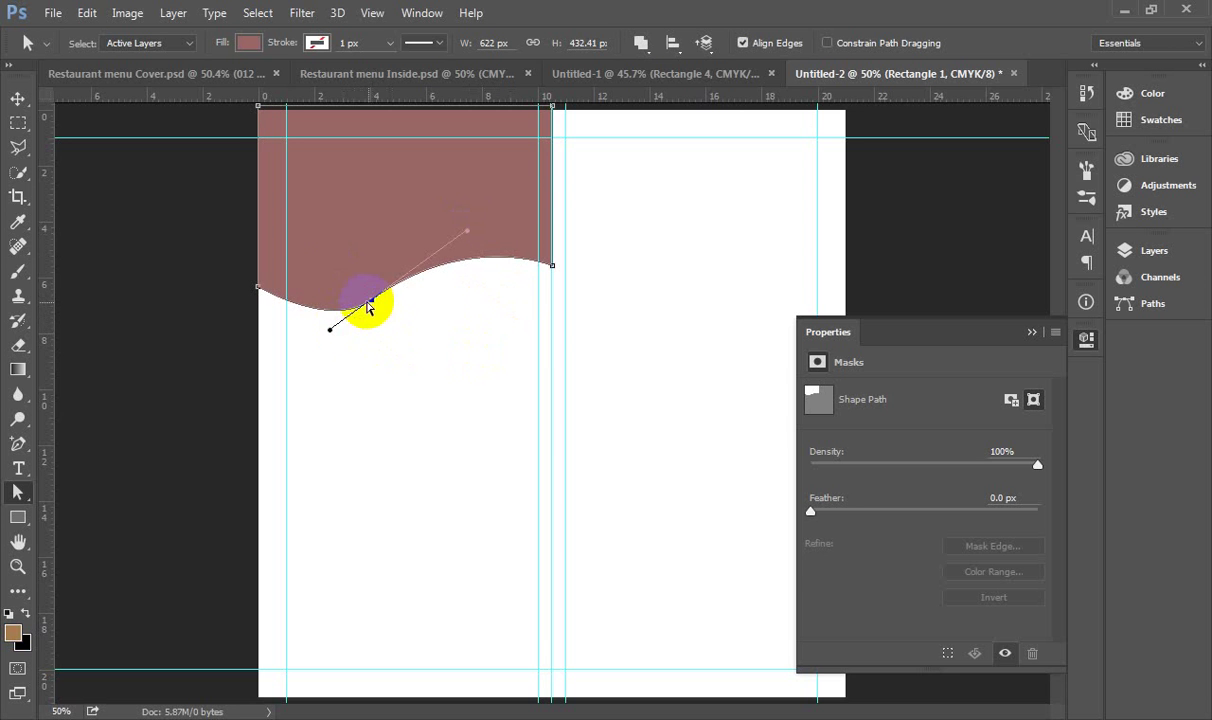
mouse_move(335, 328)
left_mouse_down()
mouse_move(377, 298)
mouse_move(313, 325)
left_mouse_up()
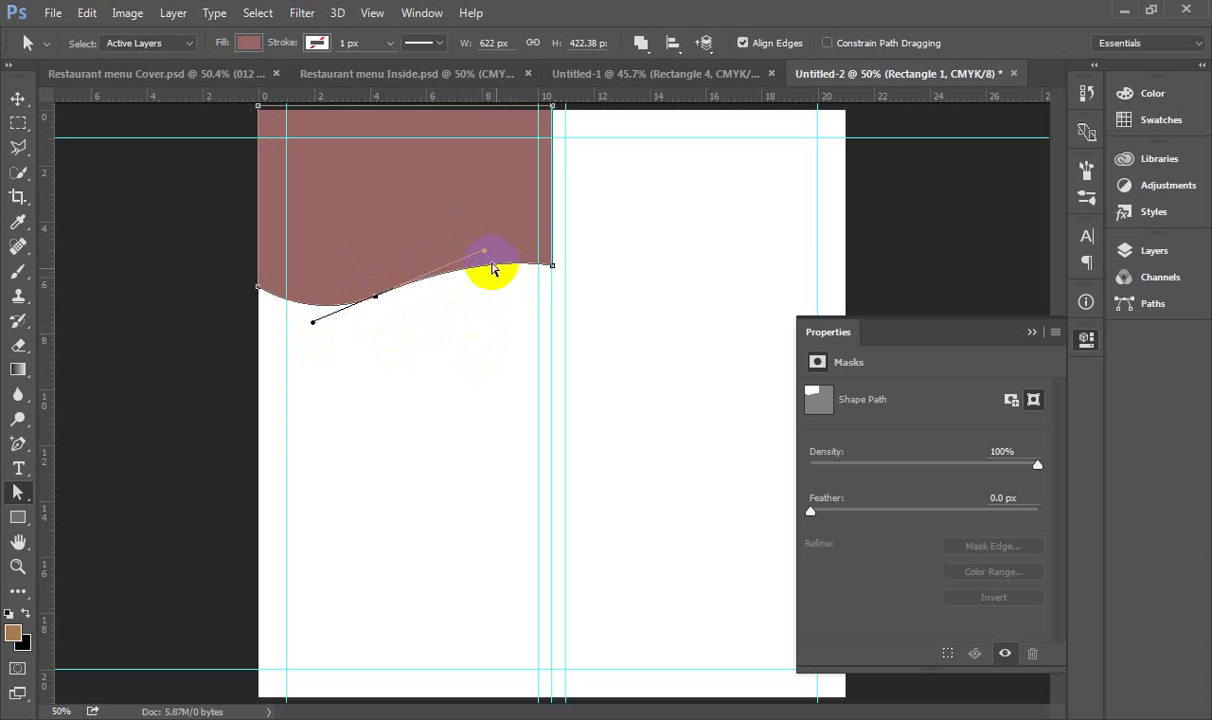
left_click_drag(485, 251, 495, 242)
left_click(548, 323)
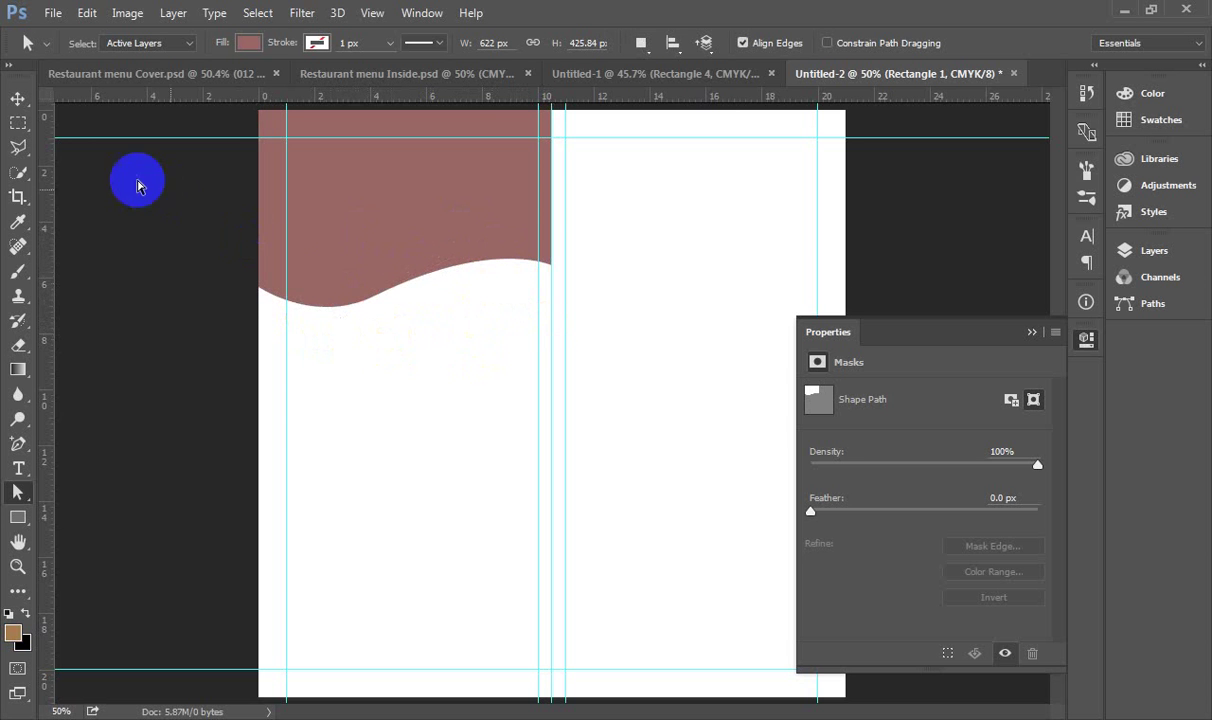
- Compare the wave with Restaurant menu Inside.psd, and duplicate the Rectangle 1 layer in Untitled-2
left_click(17, 98)
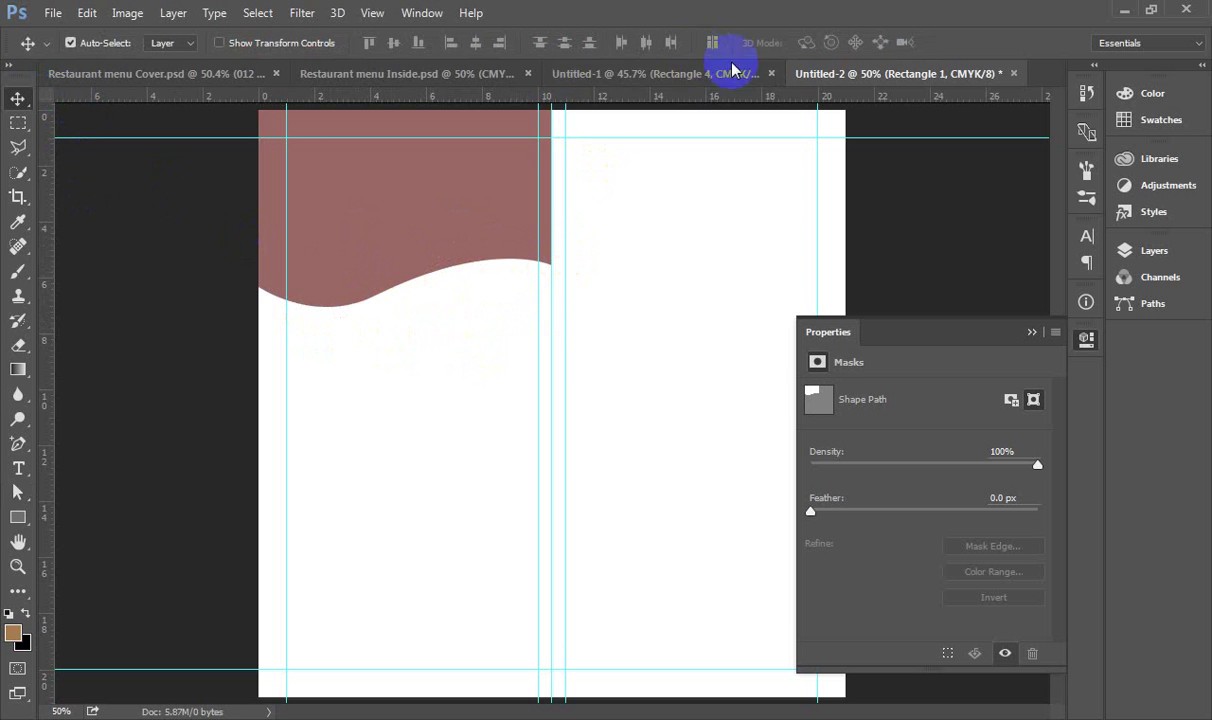
left_click(490, 76)
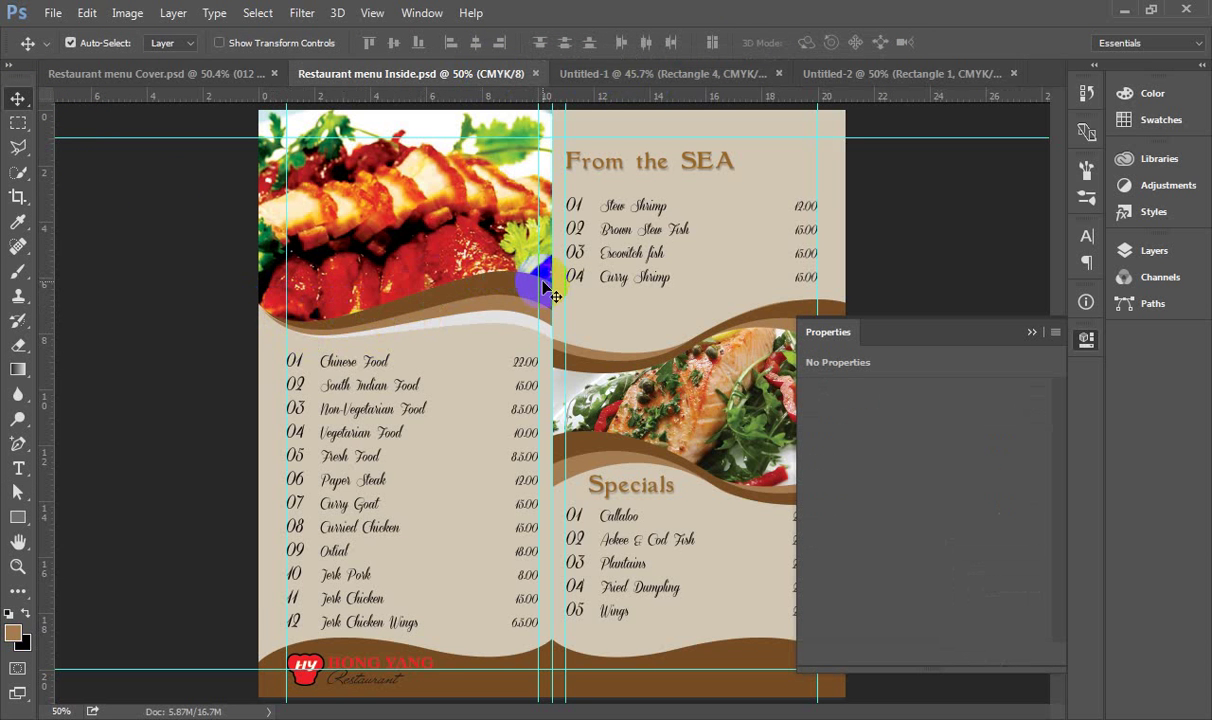
left_click(822, 76)
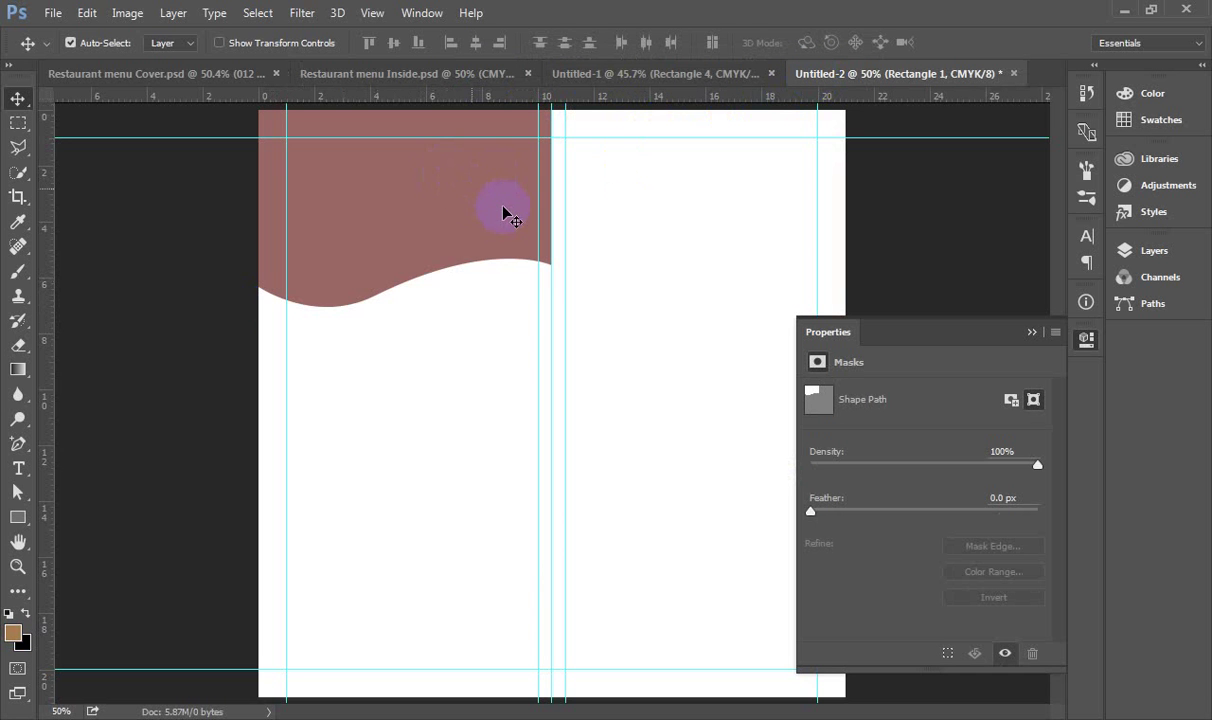
left_click(1031, 334)
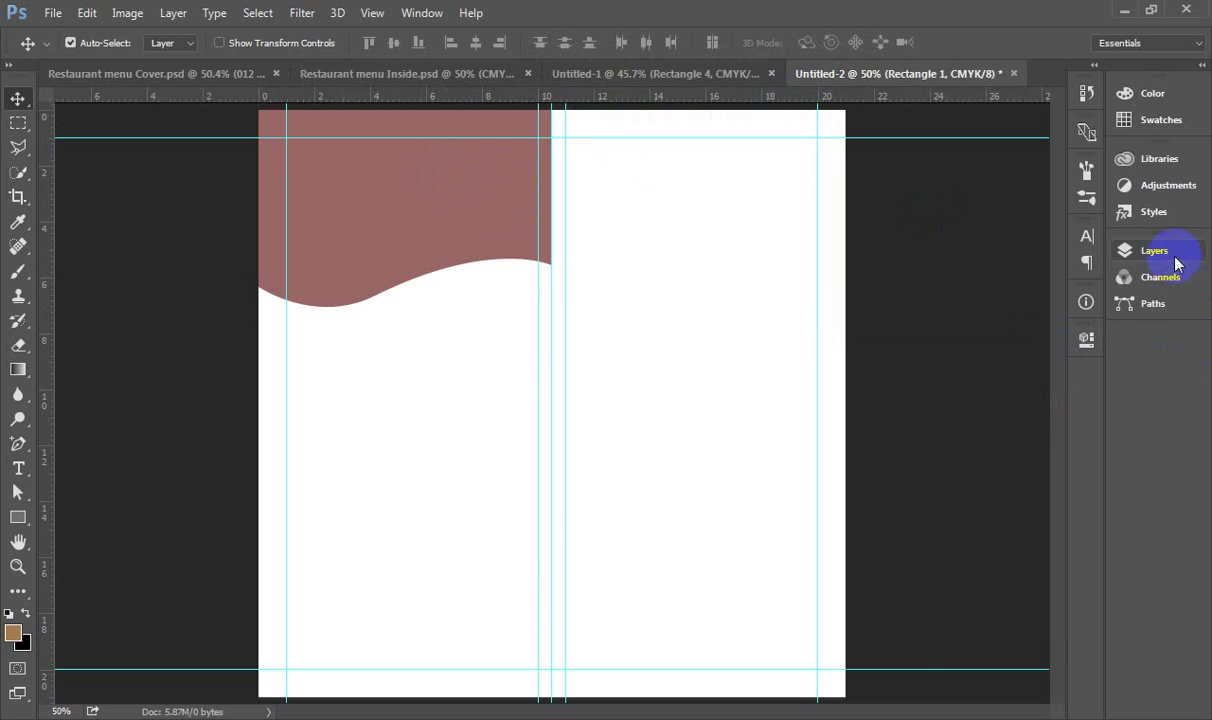
left_click(1145, 256)
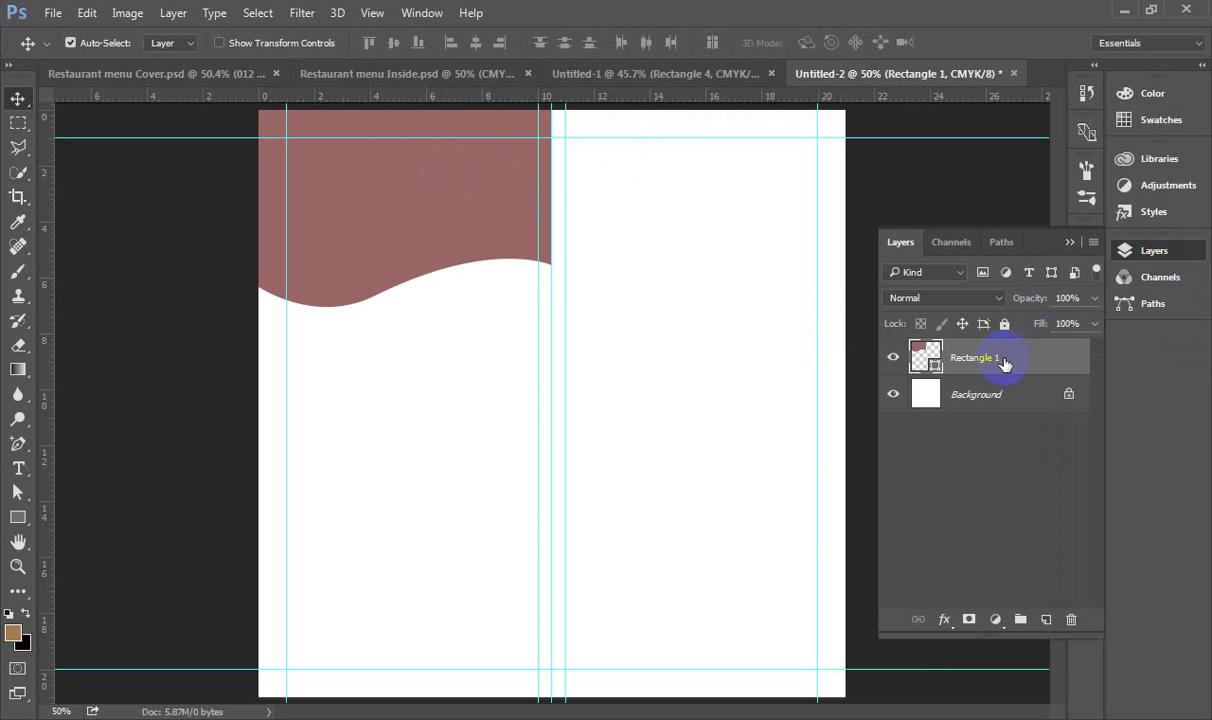
left_click_drag(1022, 362, 1044, 618)
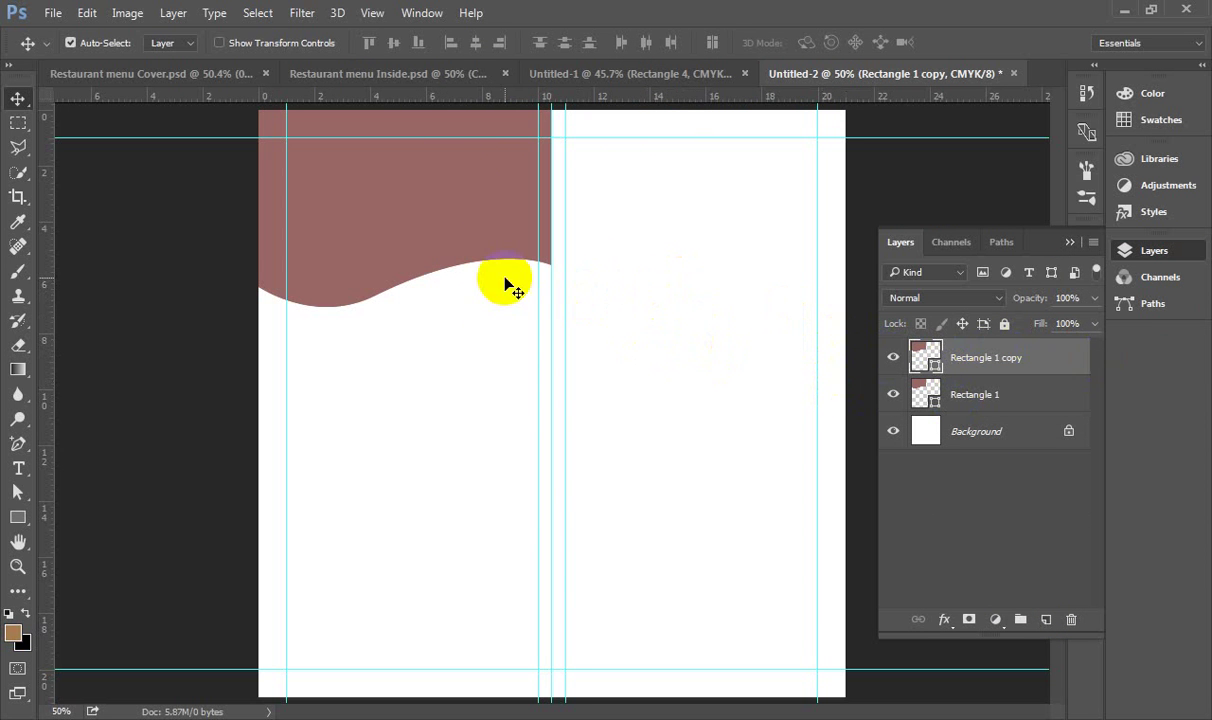
- Fill Rectangle 1 copy with the dark brown from the recently used colours and place it beneath Rectangle 1
left_click(17, 494)
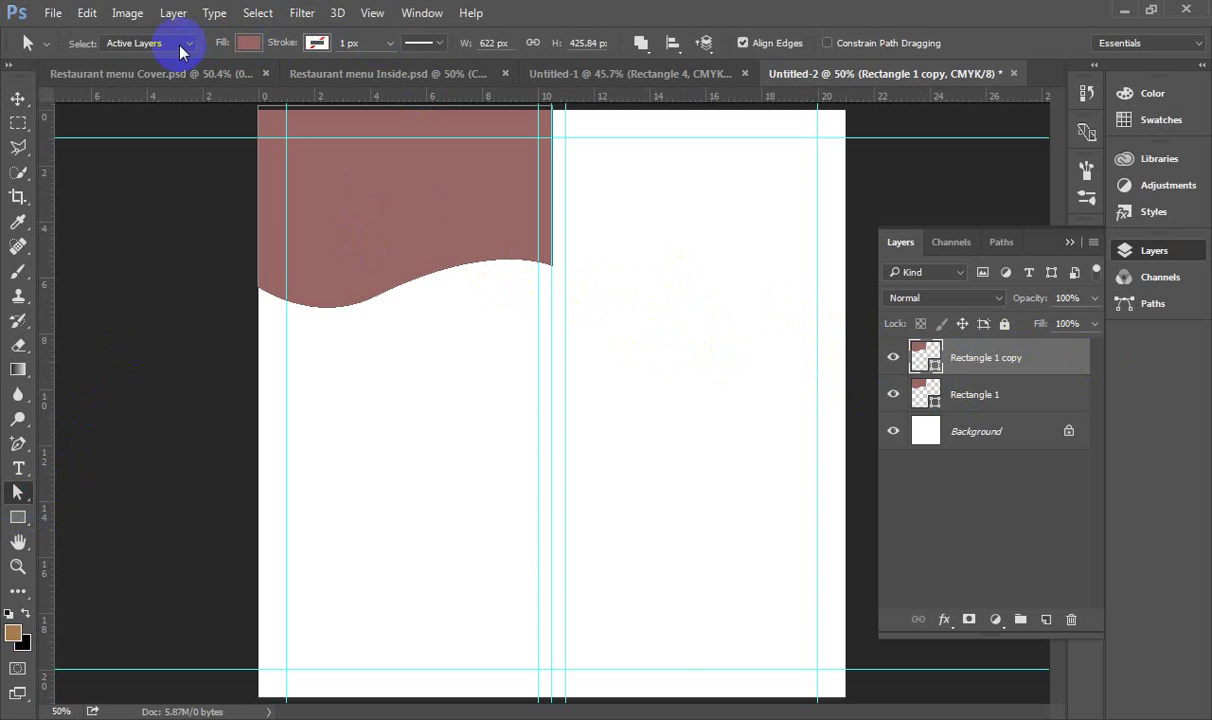
left_click(184, 75)
left_click(614, 75)
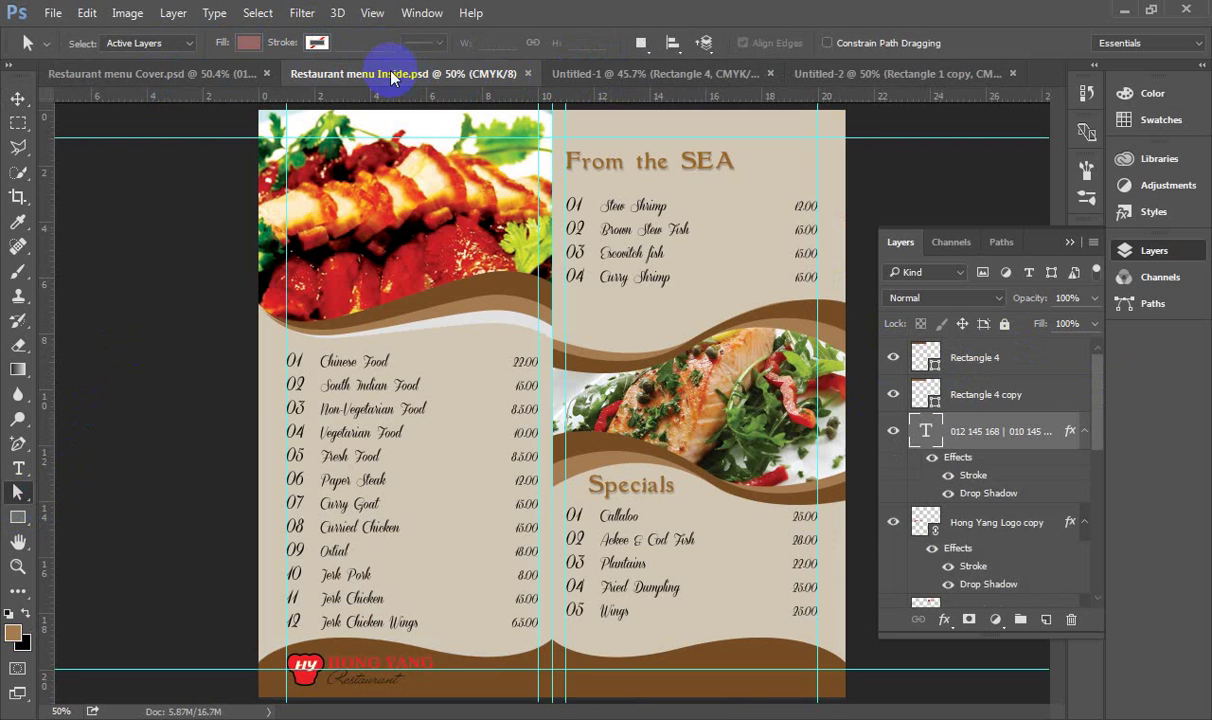
left_click(893, 73)
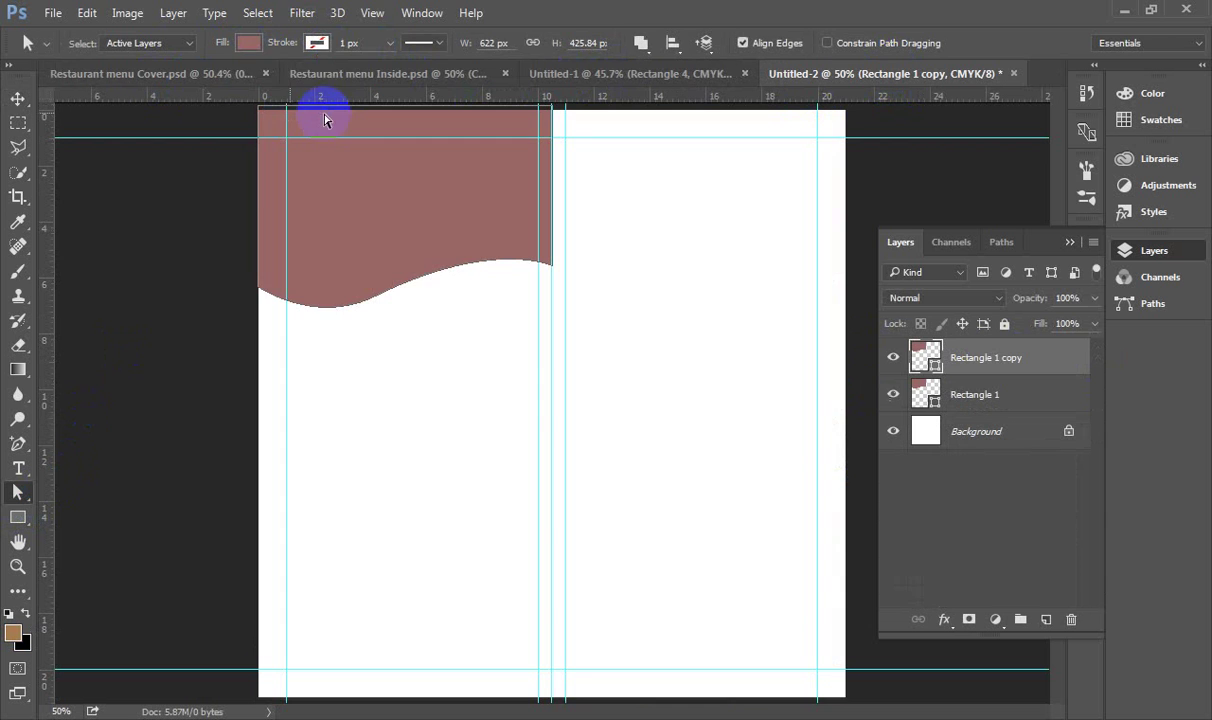
left_click(249, 43)
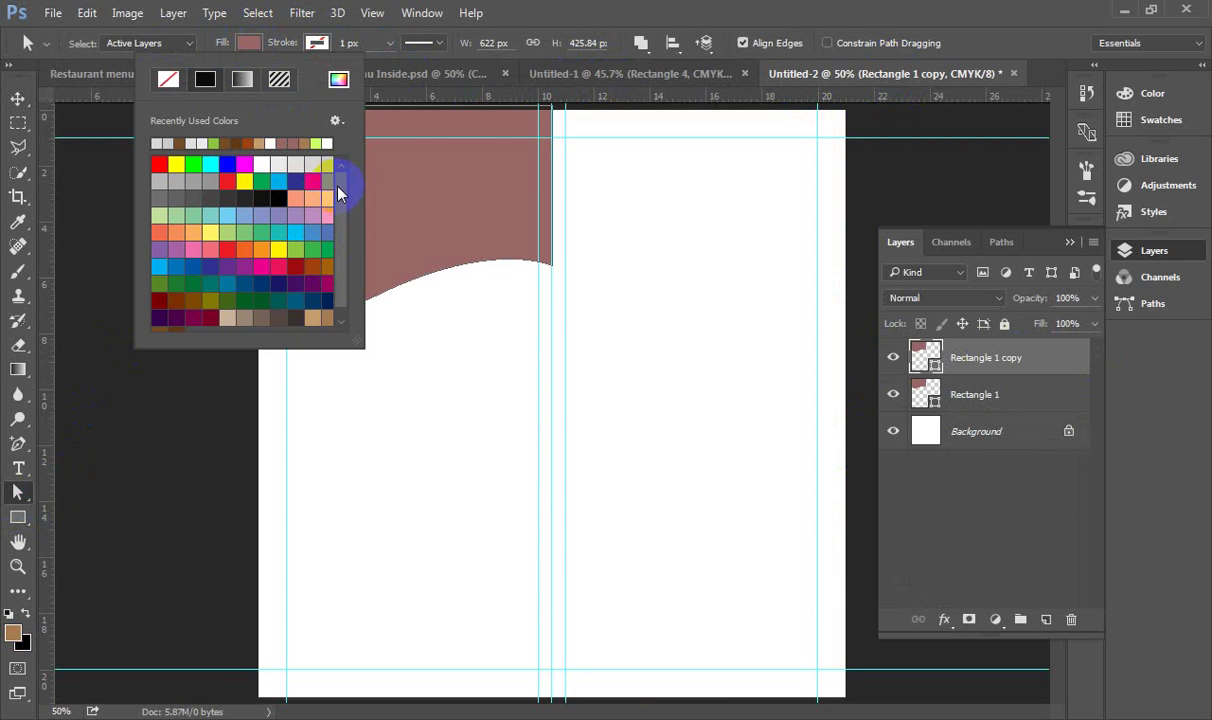
left_click(226, 141)
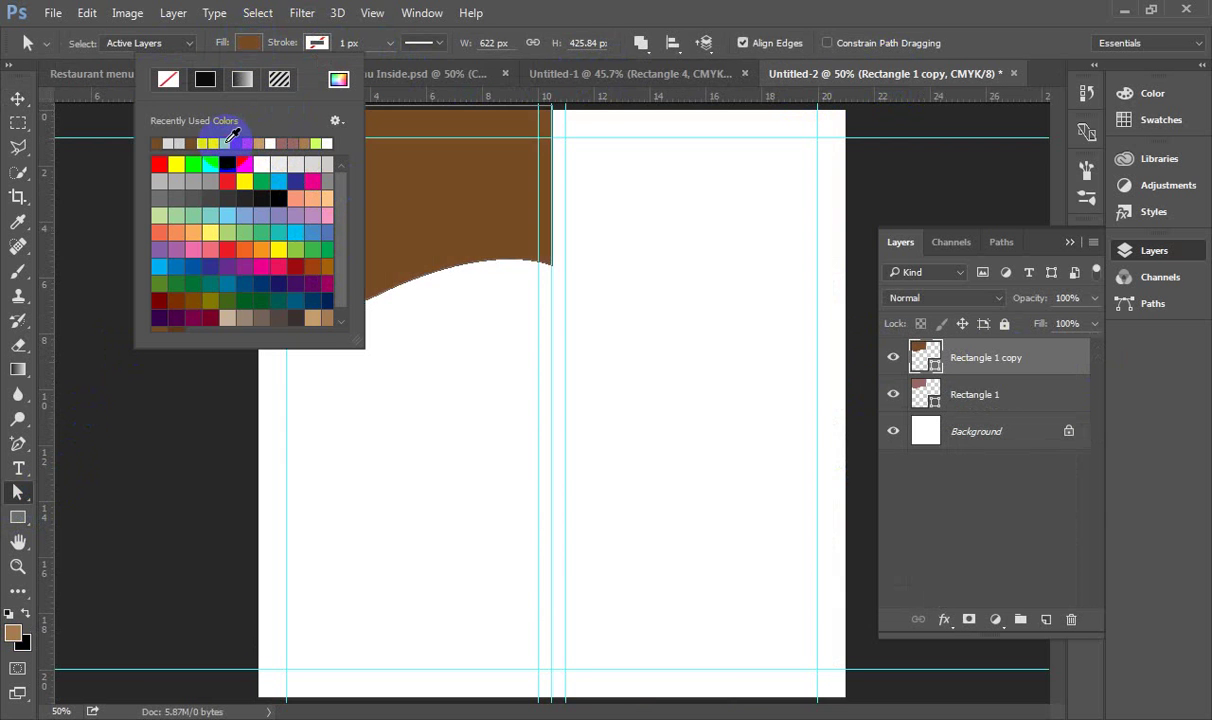
left_click(641, 8)
left_click_drag(980, 357, 909, 400)
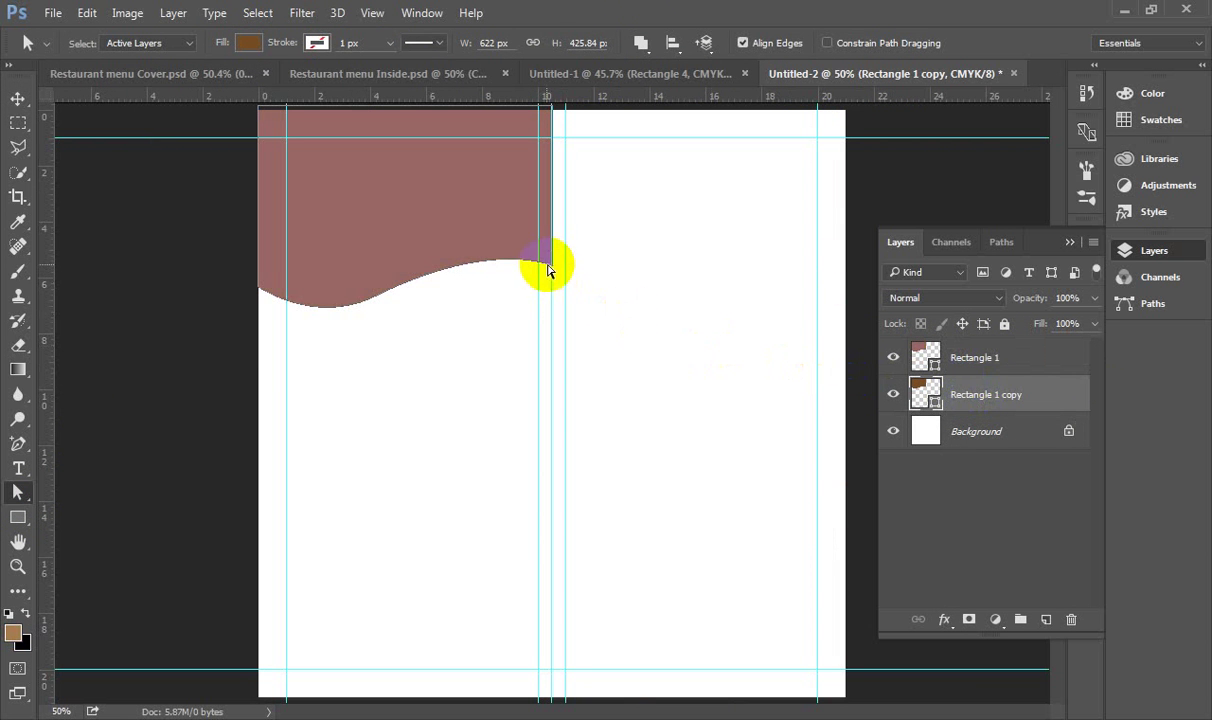
- Shift the copy's three lower anchor points down about 40 px to form a brown band under the wave
left_click(378, 298)
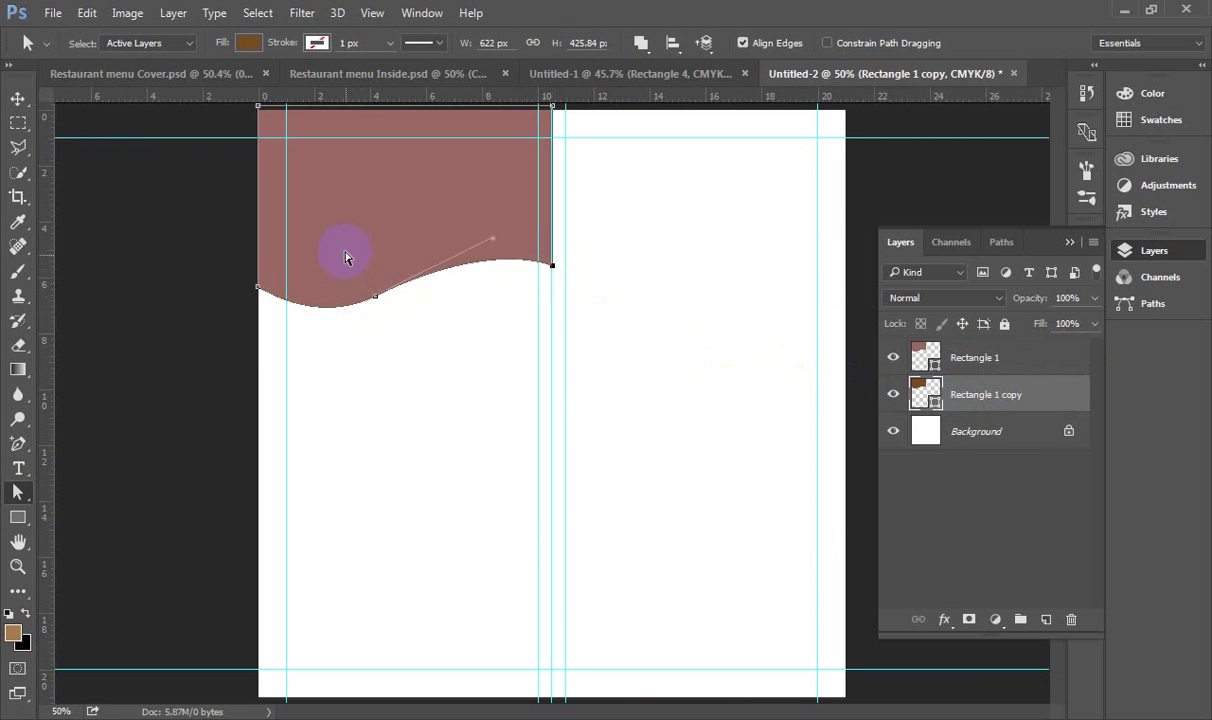
left_click(373, 301)
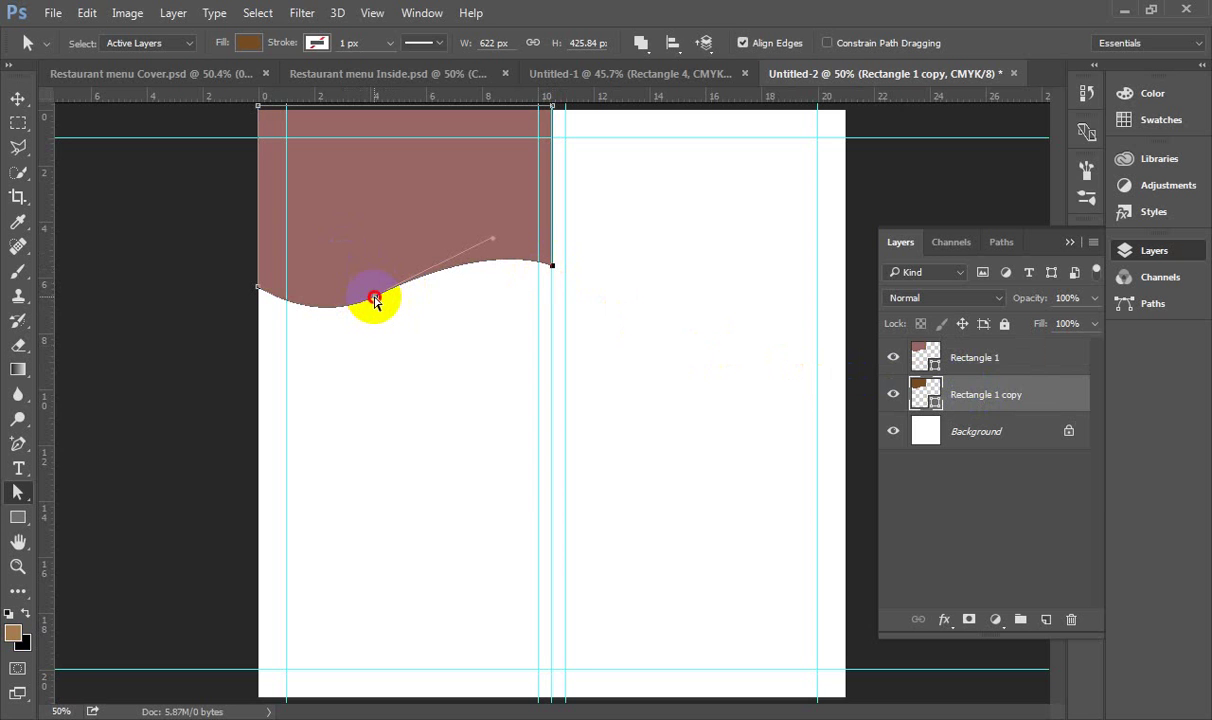
left_click(375, 299)
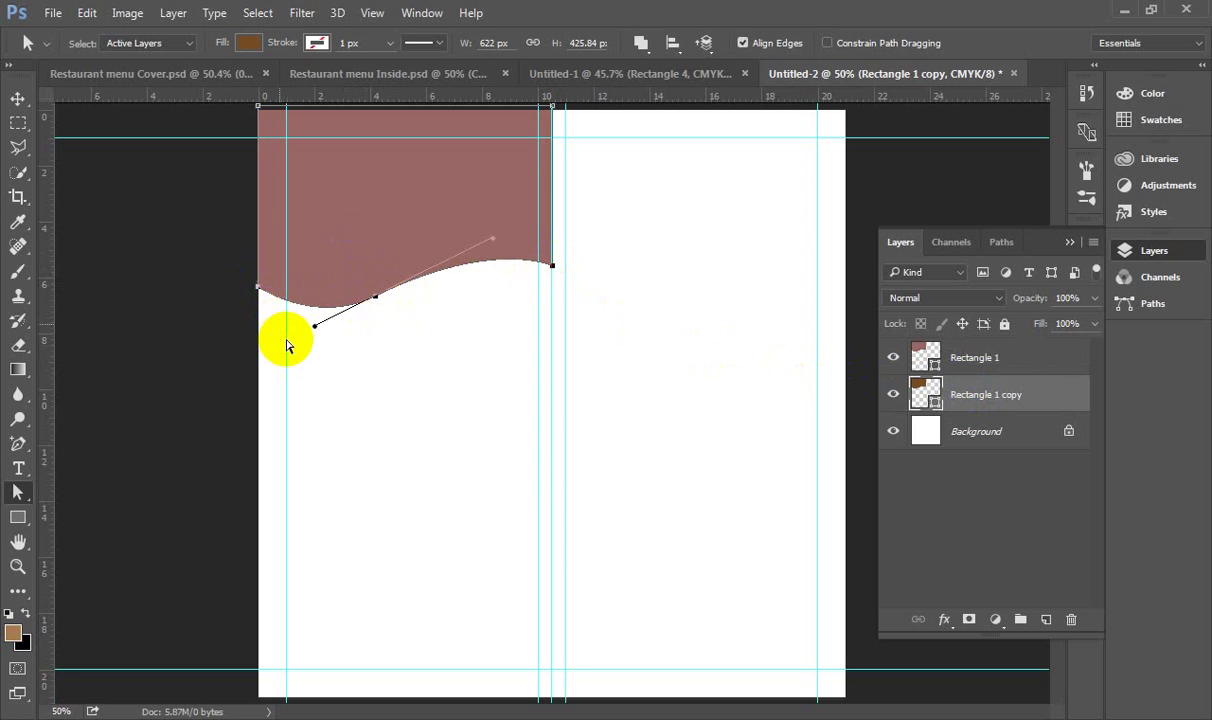
key("Down")
key("Down")
key("Down")
key("Down")
key("Down")
key("Down")
key("Down")
key("Down")
key("Down")
key("Down")
key("Down")
key("Down")
key("Down")
key("Down")
key("Down")
key("Down")
key("Down")
key("Down")
key("Down")
key("Down")
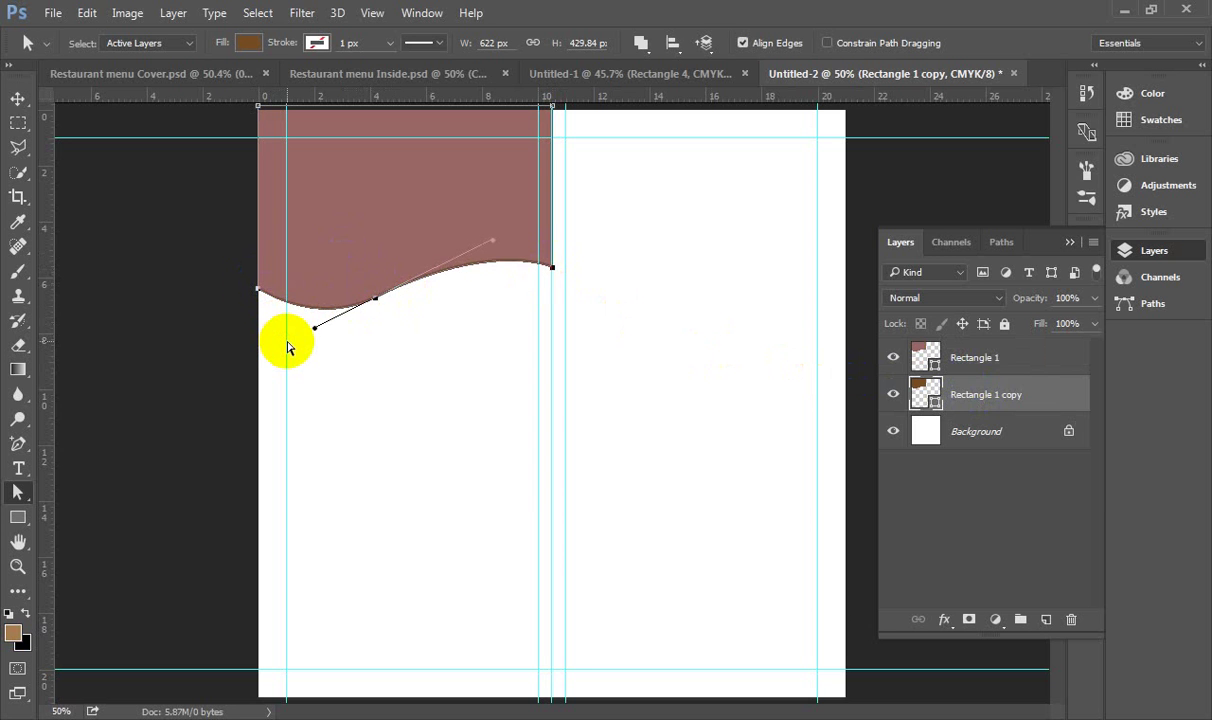
key("Down")
key("Down")
key("Down")
key("Down")
key("Down")
key("Down")
key("Down")
key("Down")
key("Down")
key("Down")
key("Down")
key("Down")
key("Down")
key("Down")
key("Down")
key("Down")
key("Down")
key("Down")
key("Down")
key("Down")
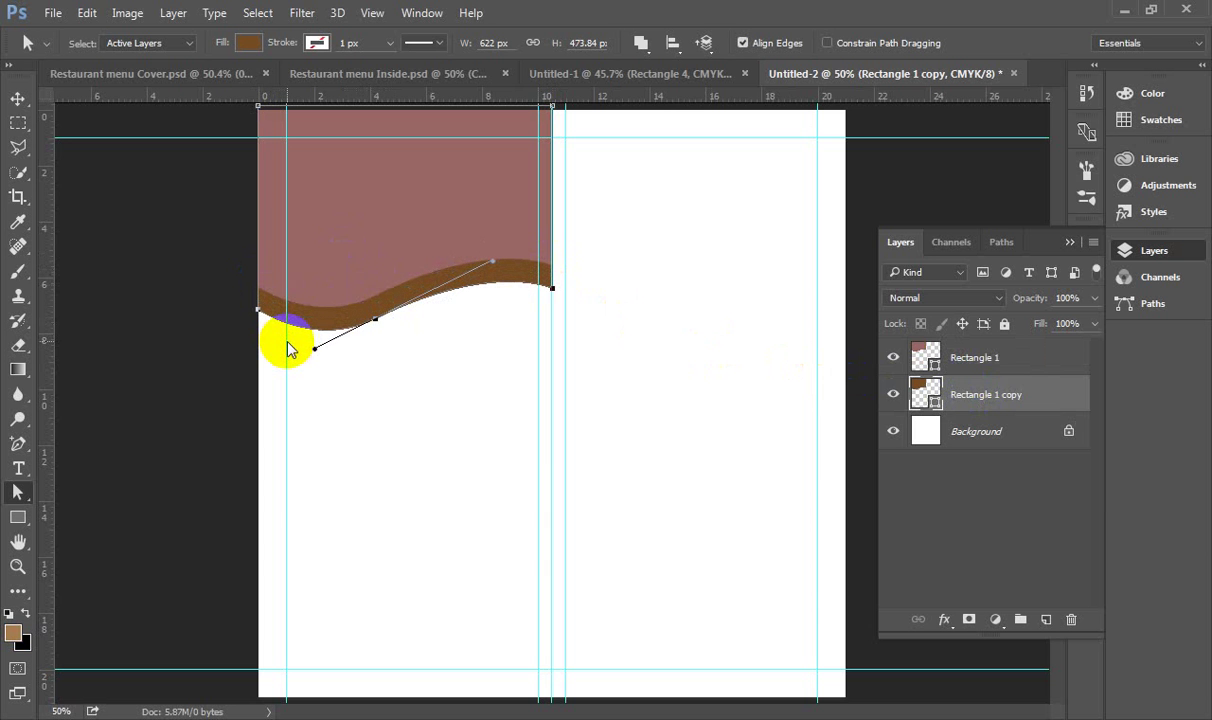
key("Up")
key("Up")
key("Up")
key("Up")
key("Up")
key("Up")
key("Up")
key("Up")
- Raise the copy's lower-left and middle anchor points so the brown band tapers to the wave's left end
left_click(254, 316)
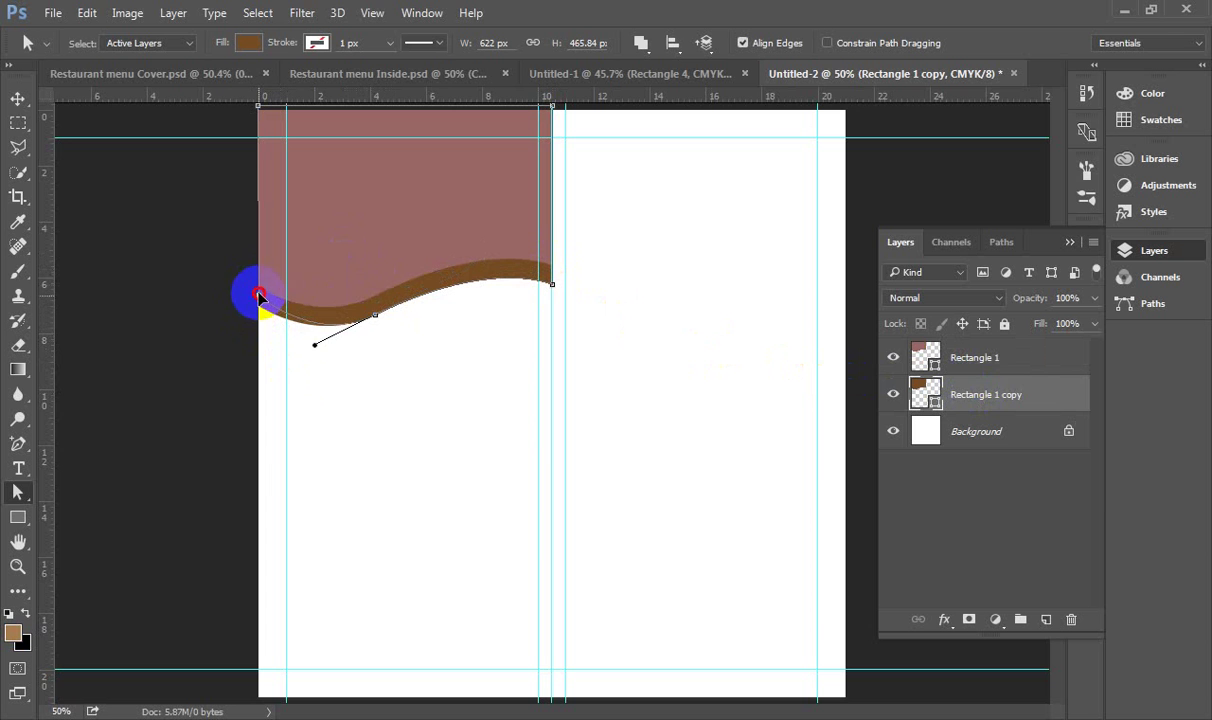
left_click_drag(258, 291, 258, 289)
left_click(376, 314)
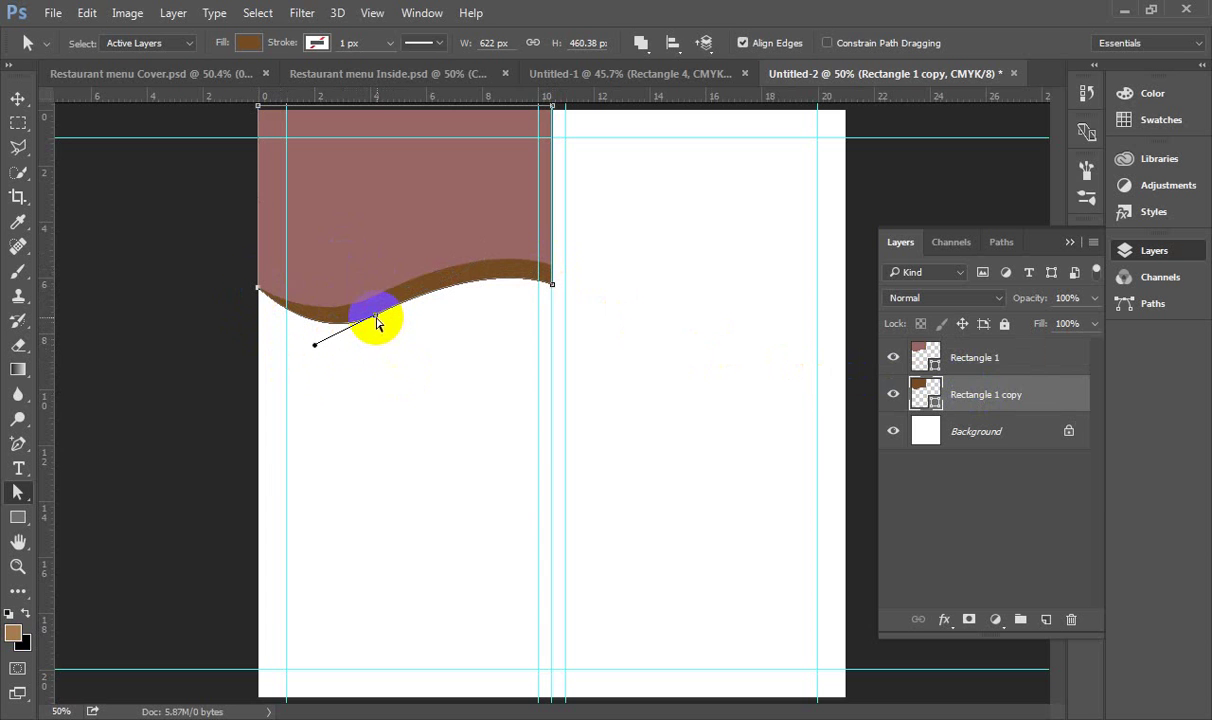
key("Up")
key("Up")
key("Up")
key("Up")
key("Up")
key("Up")
key("Up")
key("Up")
key("Up")
key("Up")
key("Up")
key("Up")
key("Up")
key("Up")
key("Up")
key("Up")
key("Up")
key("Up")
key("Up")
key("Up")
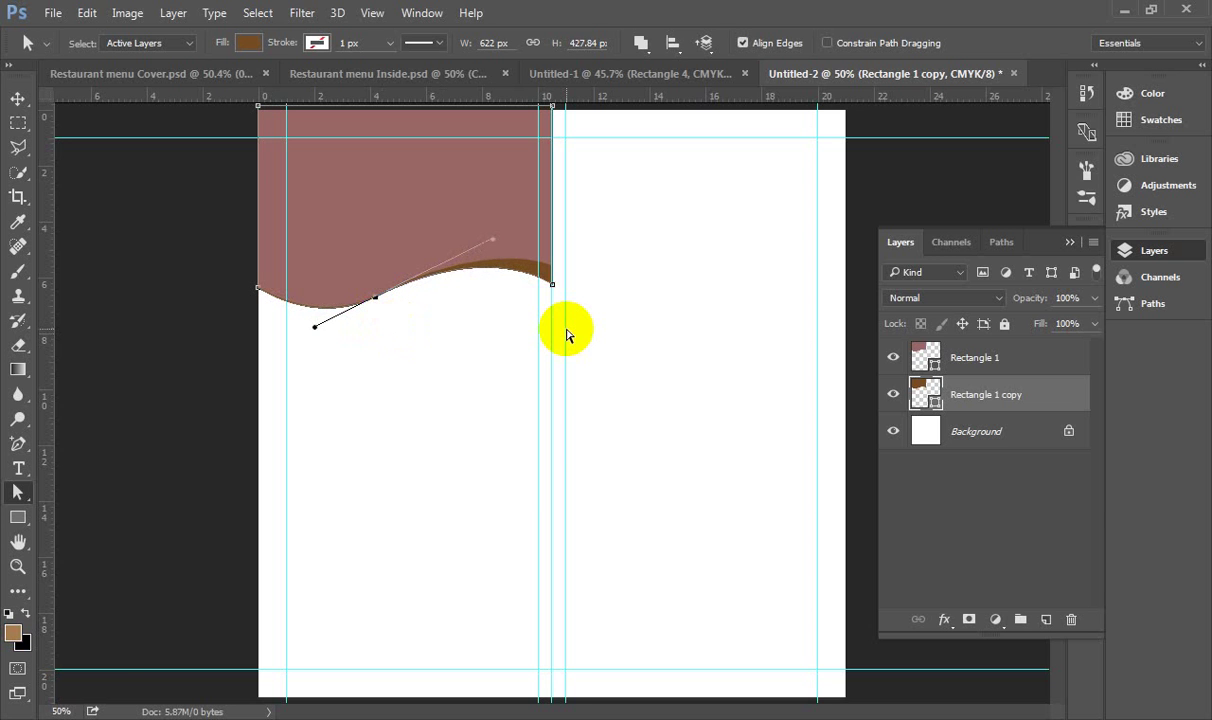
key("Down")
key("Down")
key("Down")
key("Down")
key("Down")
key("Down")
key("Down")
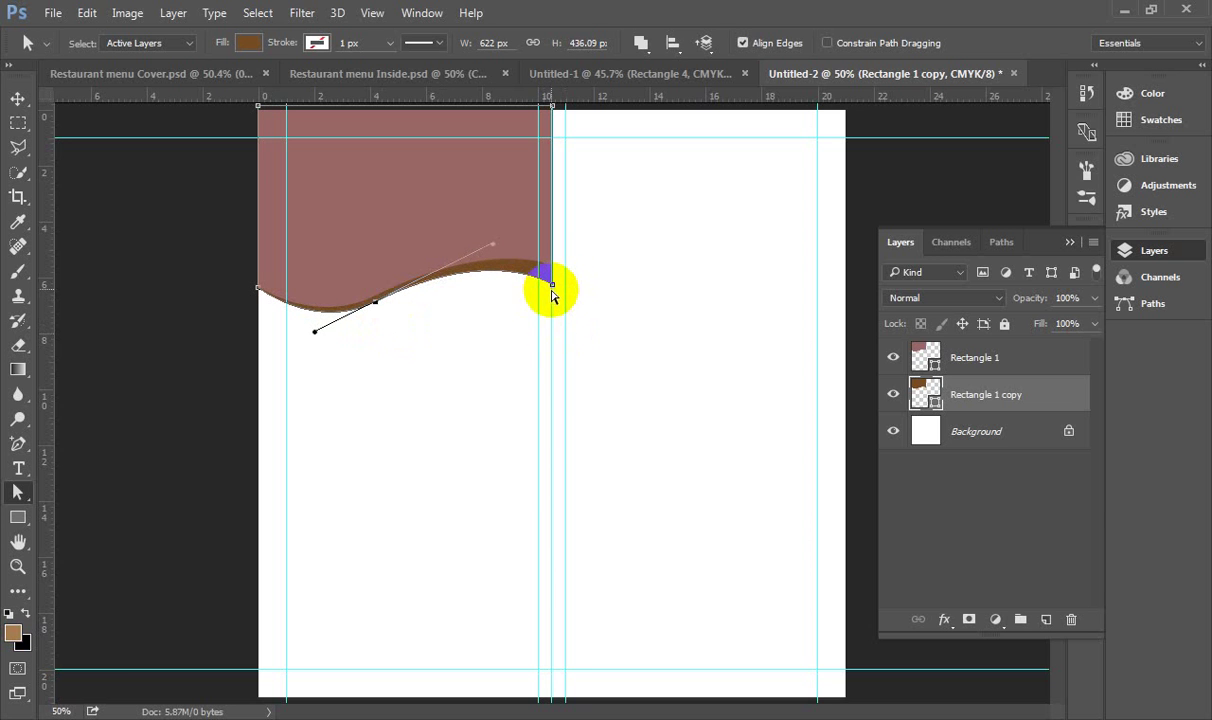
key("Down")
key("Down")
key("Down")
key("Down")
key("Down")
key("Down")
key("Down")
key("Down")
key("Down")
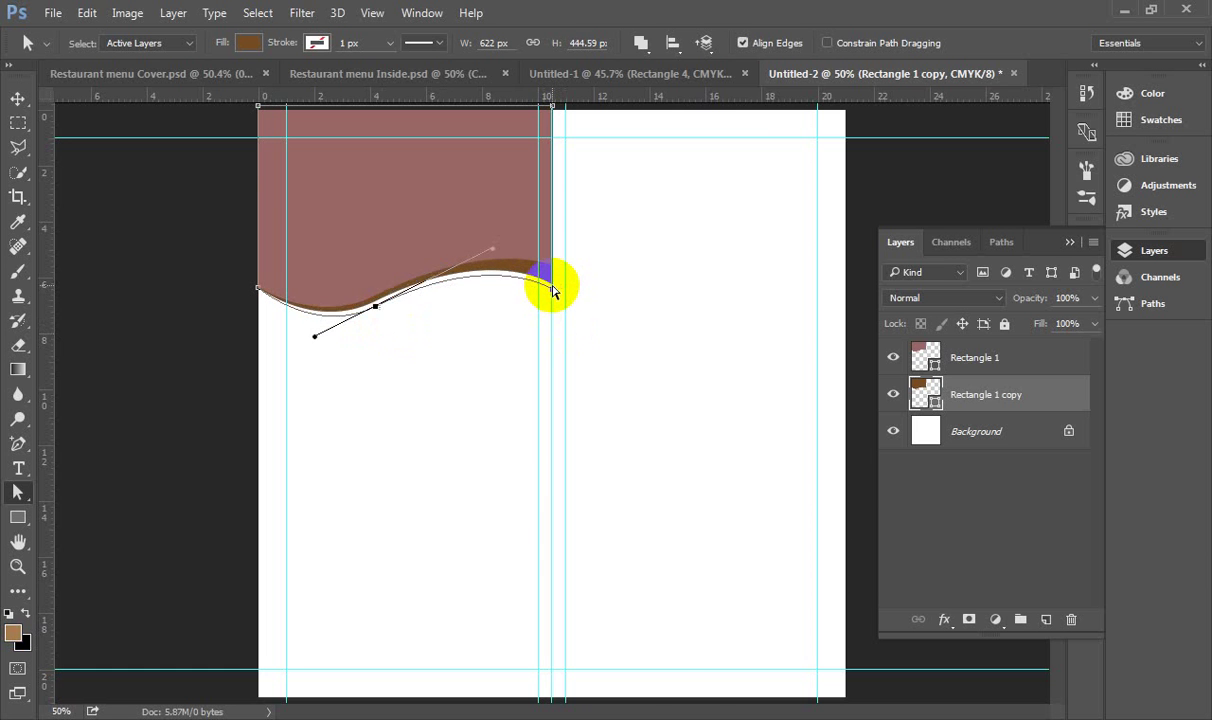
- Using the finished menu files as reference, lower the copy's right anchor point and reshape the middle anchor's curve to widen the band's right end
left_click(178, 74)
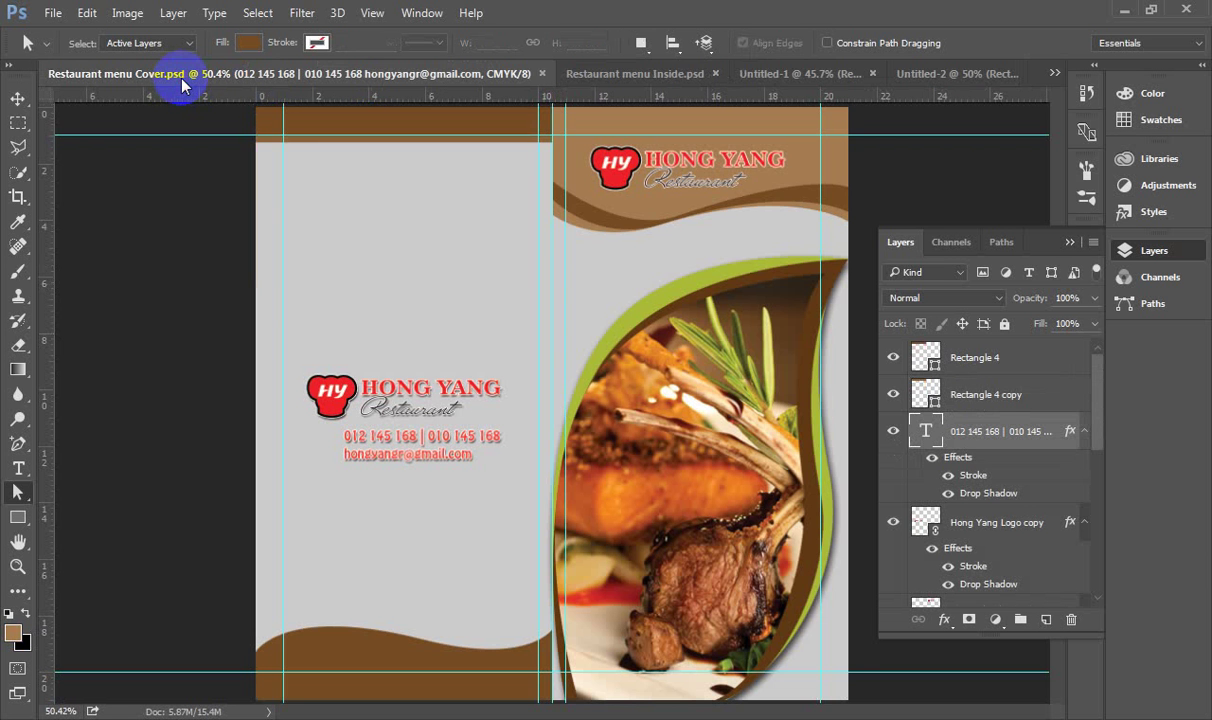
left_click(592, 73)
left_click_drag(487, 346, 380, 306)
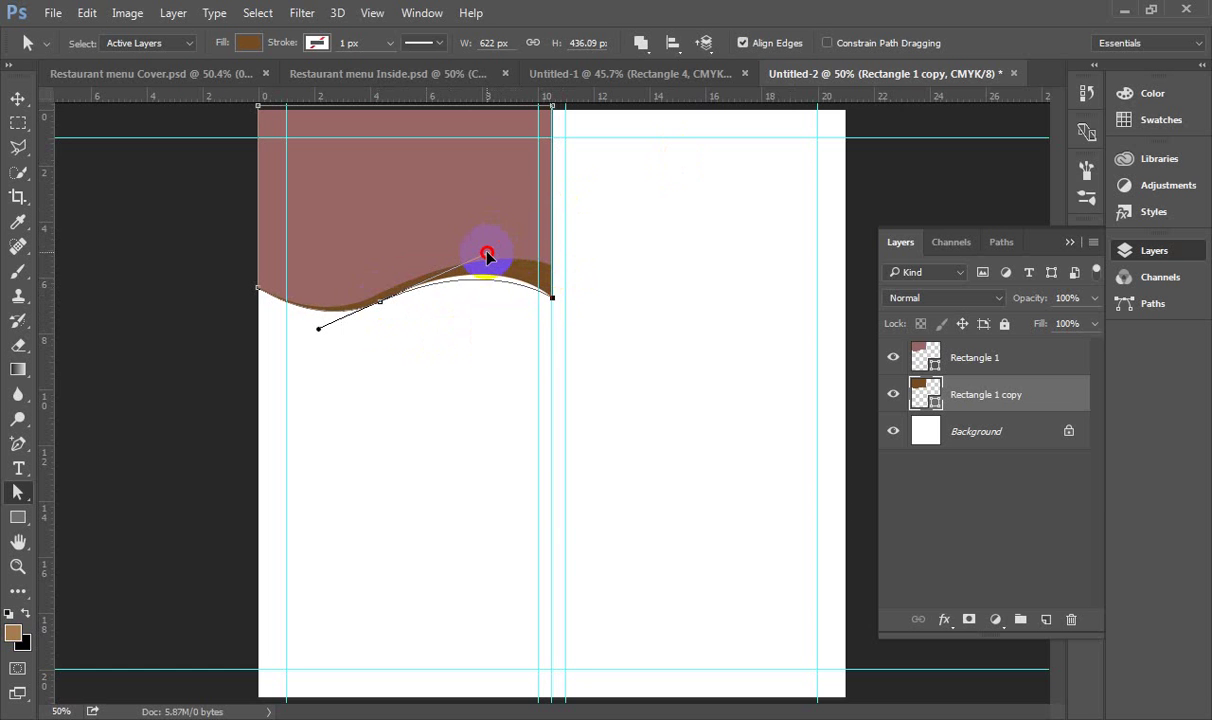
left_click_drag(487, 256, 555, 262)
left_click(767, 252)
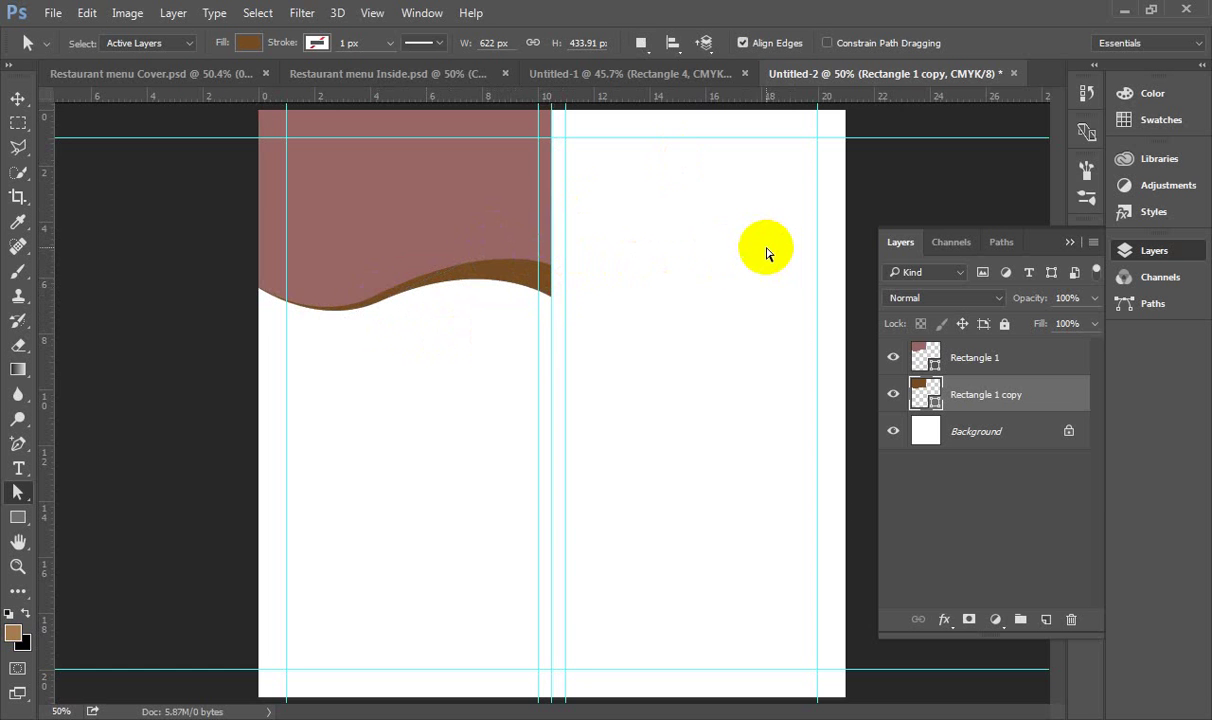
- Fine-tune the middle anchor's handles on Rectangle 1 copy to smooth the lower edge of the brown band
left_click(467, 287)
left_click(391, 308)
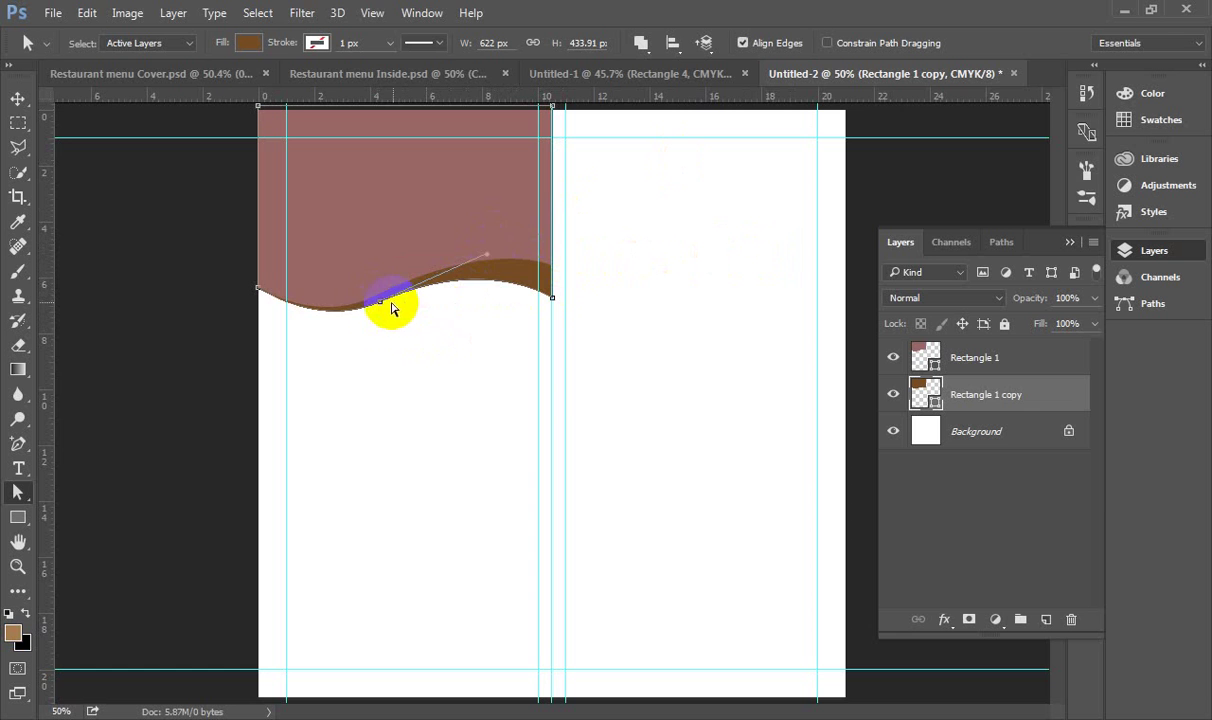
left_click_drag(379, 305, 476, 270)
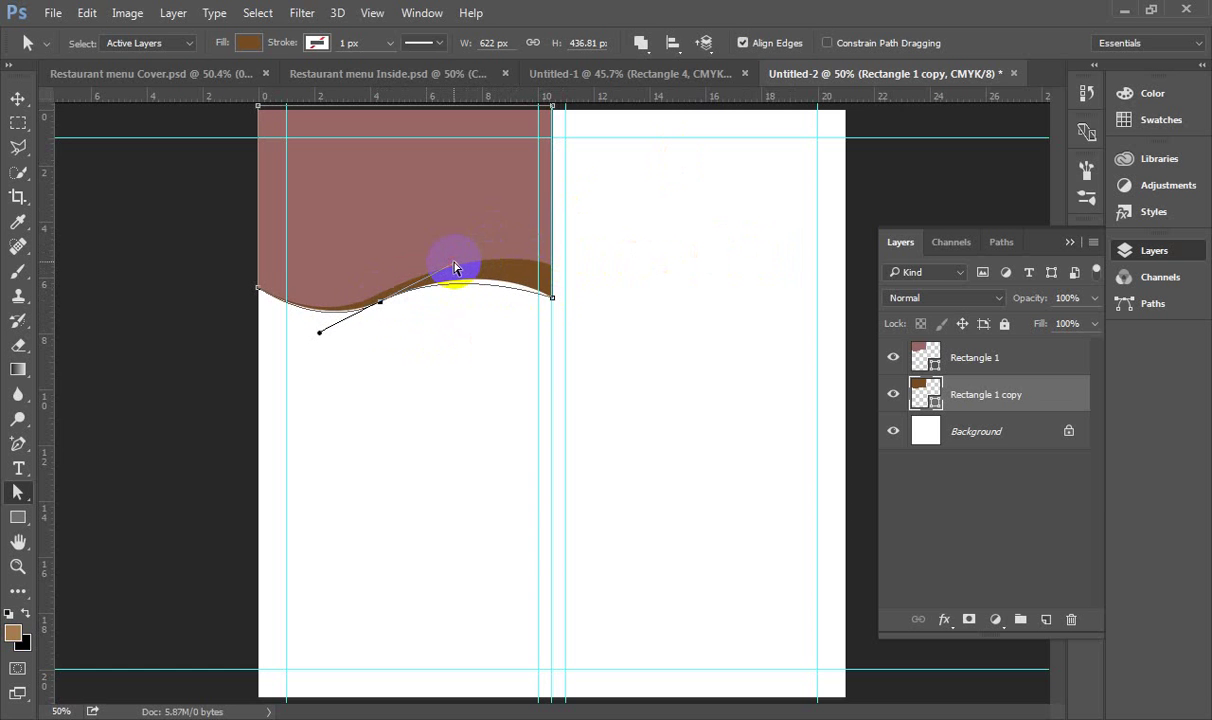
left_click_drag(456, 266, 478, 260)
left_click(580, 262)
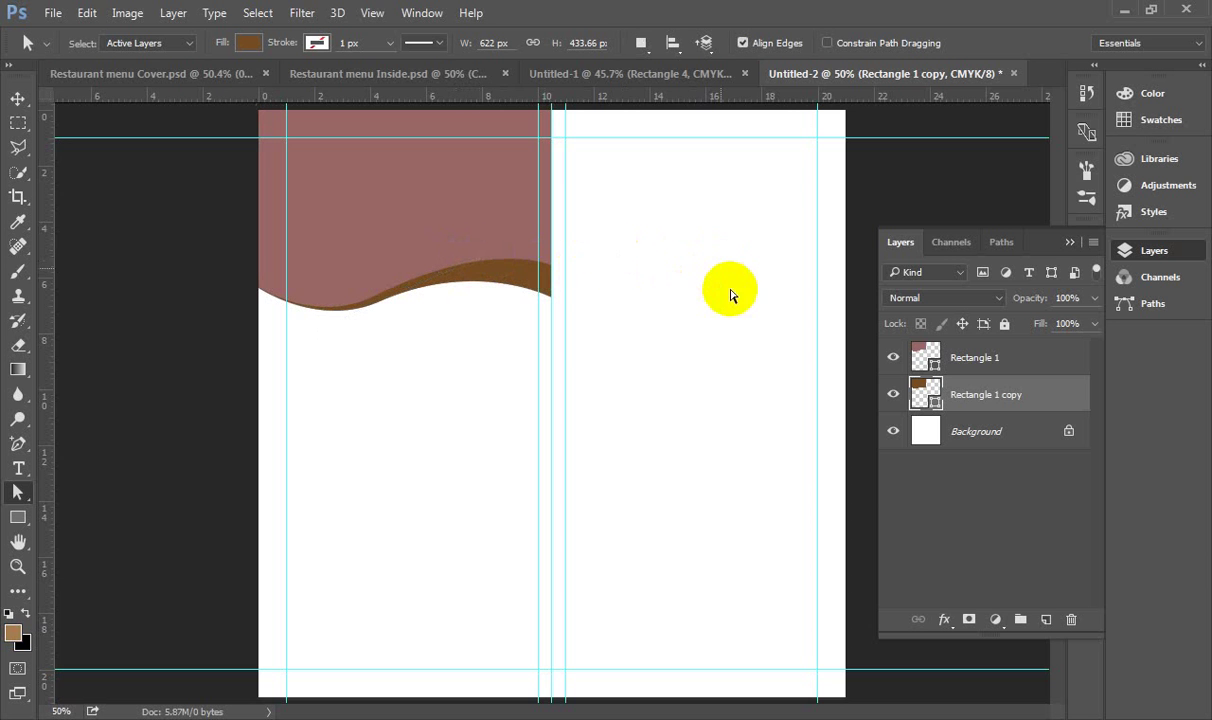
scroll(230, 222, "up", 5)
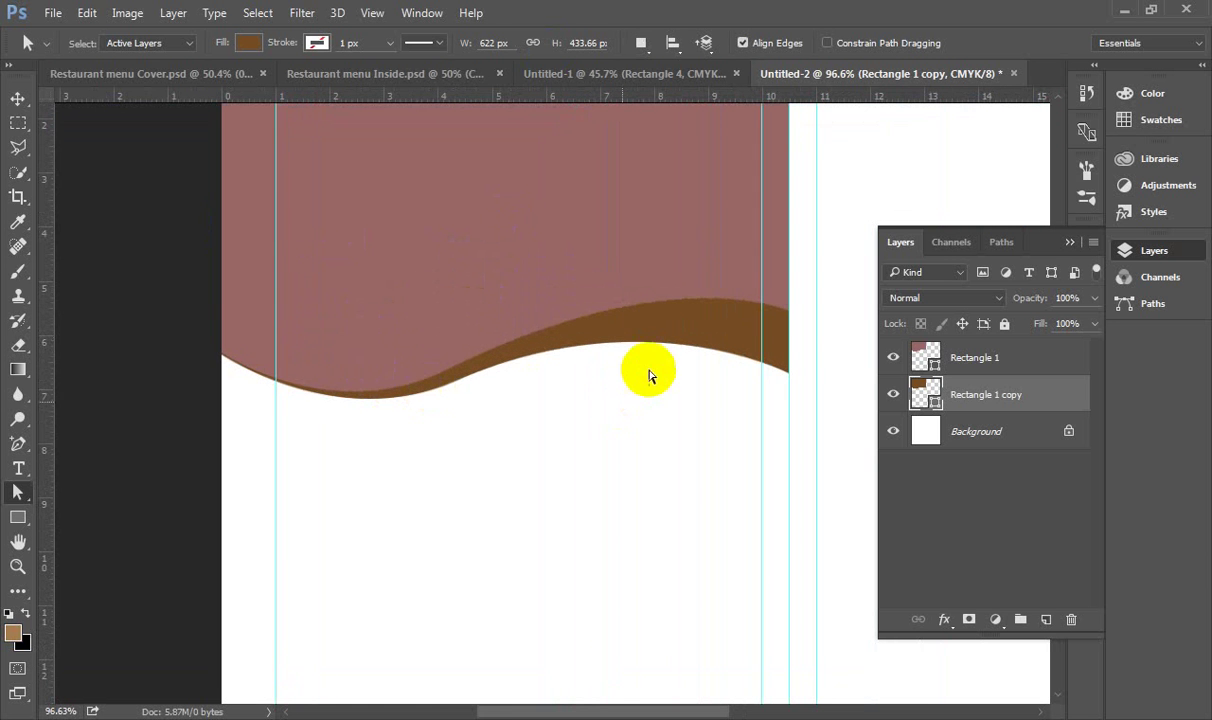
- Move the direction handle of Rectangle 1 copy's middle anchor outward to flatten the band's lower edge
left_click(619, 344)
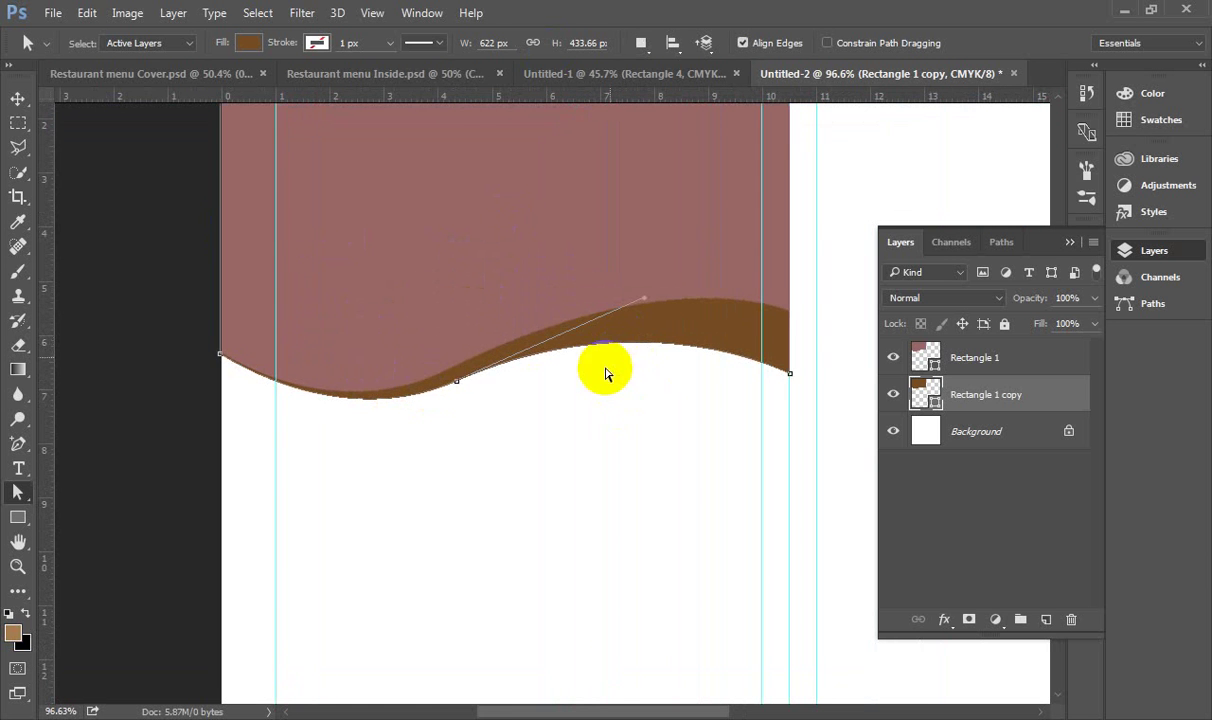
left_click(459, 386)
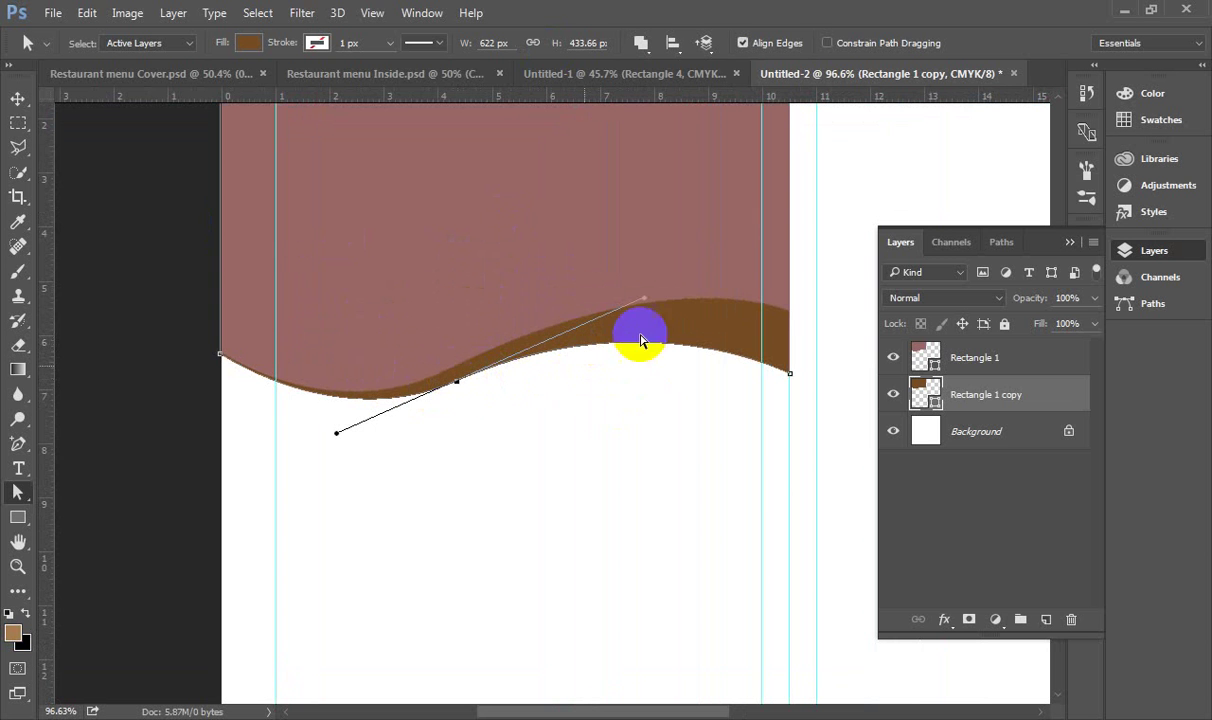
left_click_drag(643, 301, 705, 301)
left_click(576, 441)
scroll(565, 441, "down", 5)
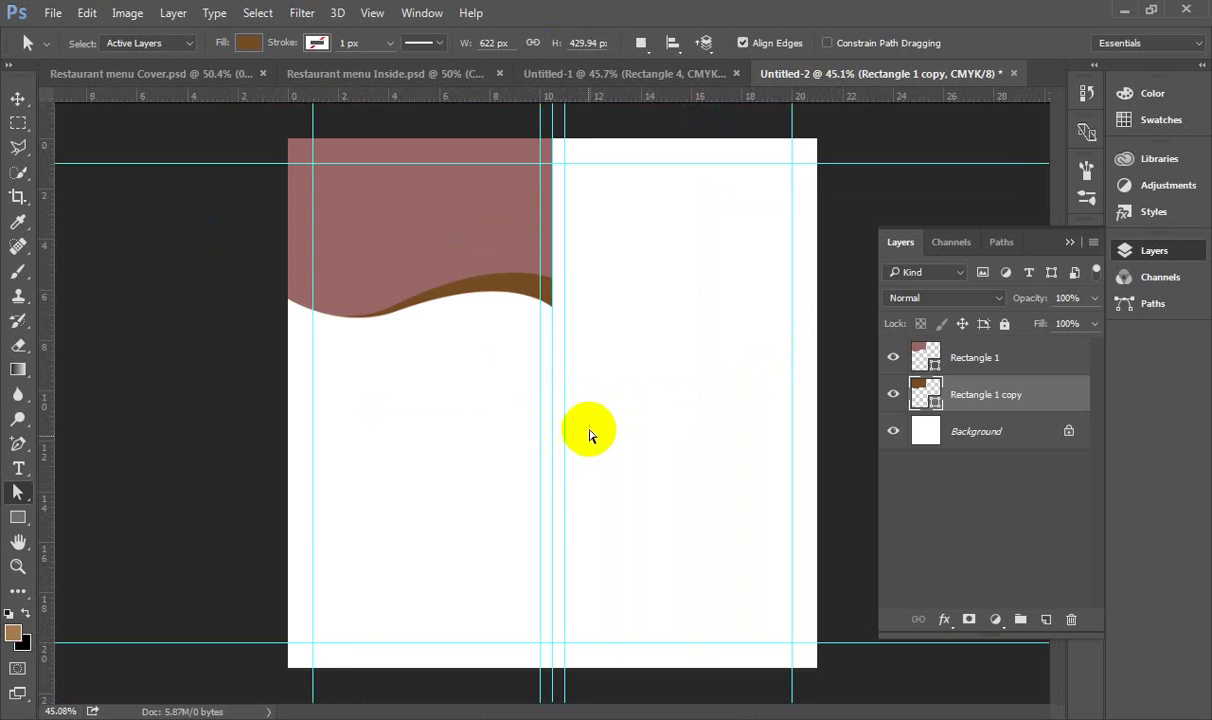
scroll(540, 382, "up", 2)
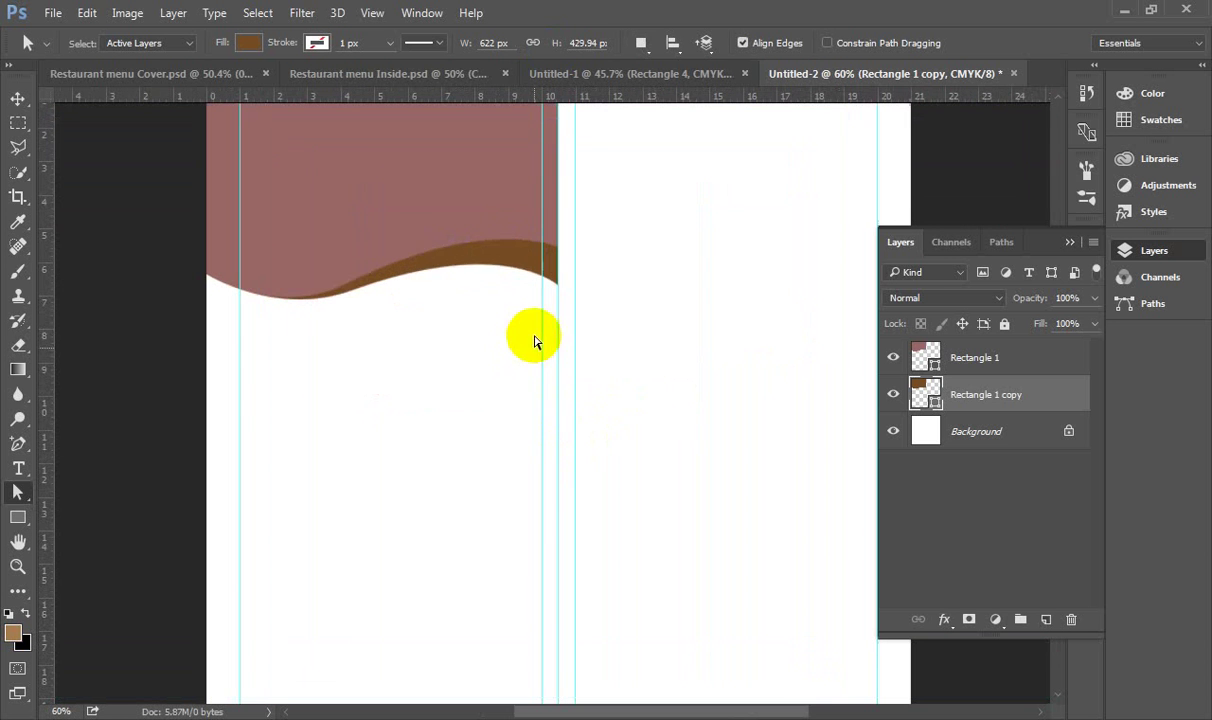
- Lower the middle anchor of Rectangle 1 copy slightly and readjust its right handle to thicken the band around the trough
left_click(348, 299)
left_click_drag(348, 299, 354, 300)
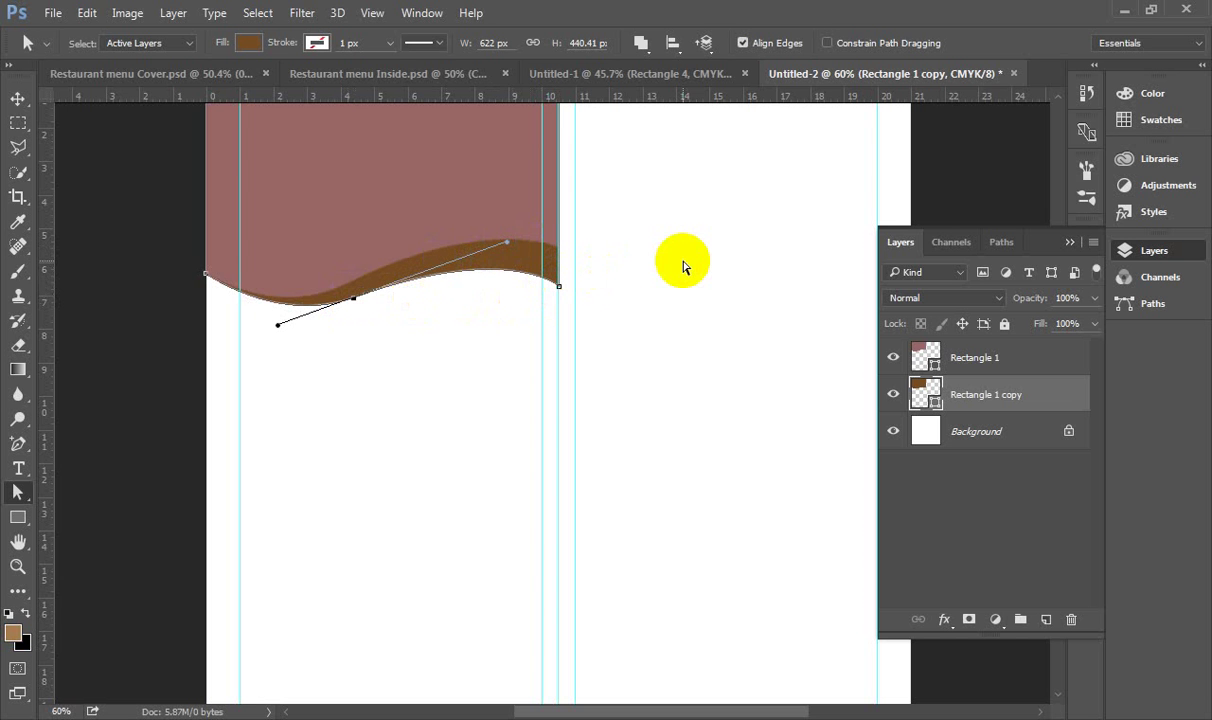
left_click(559, 288)
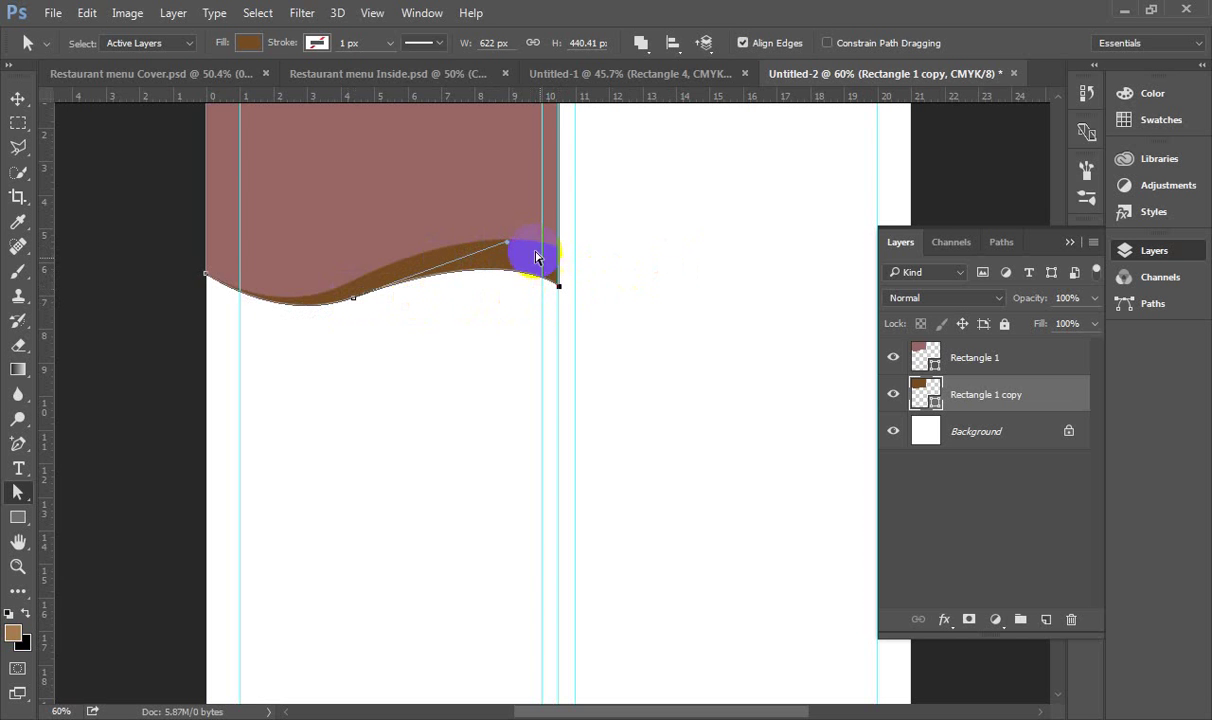
left_click_drag(501, 245, 497, 246)
left_click(682, 360)
key("ctrl+minus")
scroll(640, 397, "down", 2)
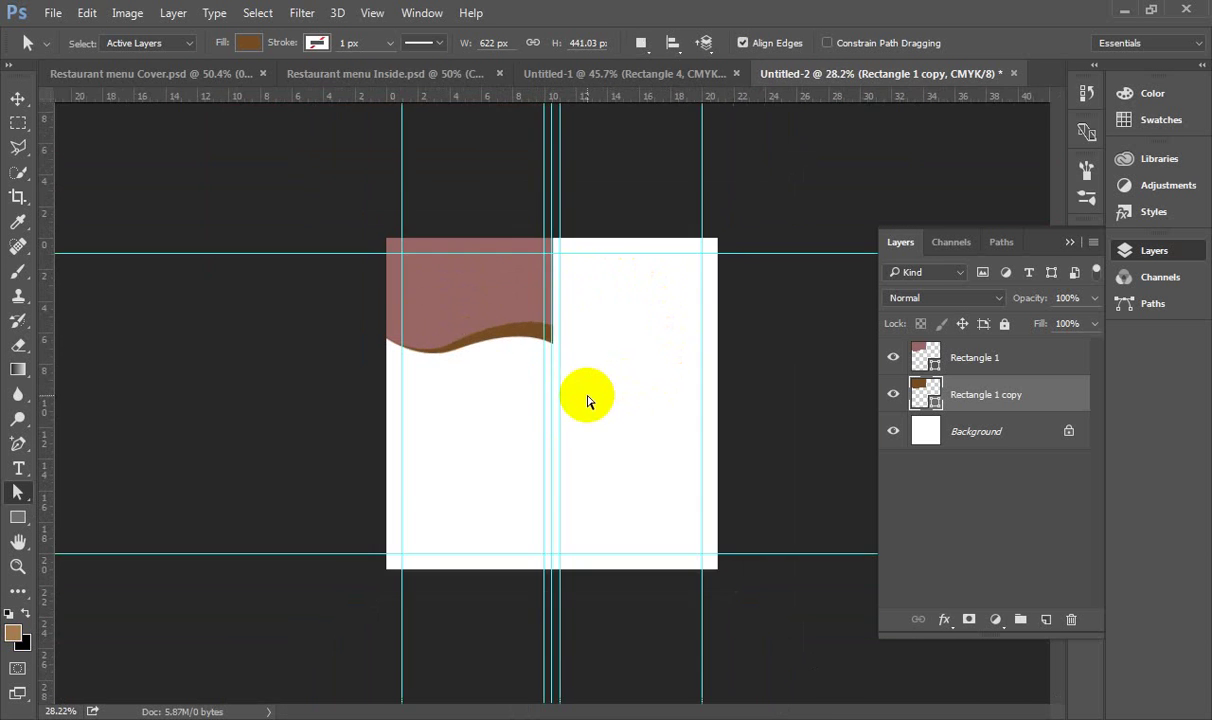
- Nudge the middle anchor of Rectangle 1 copy again and shorten its right handle to even out the brown band's curve
scroll(582, 398, "up", 5)
left_click(408, 296)
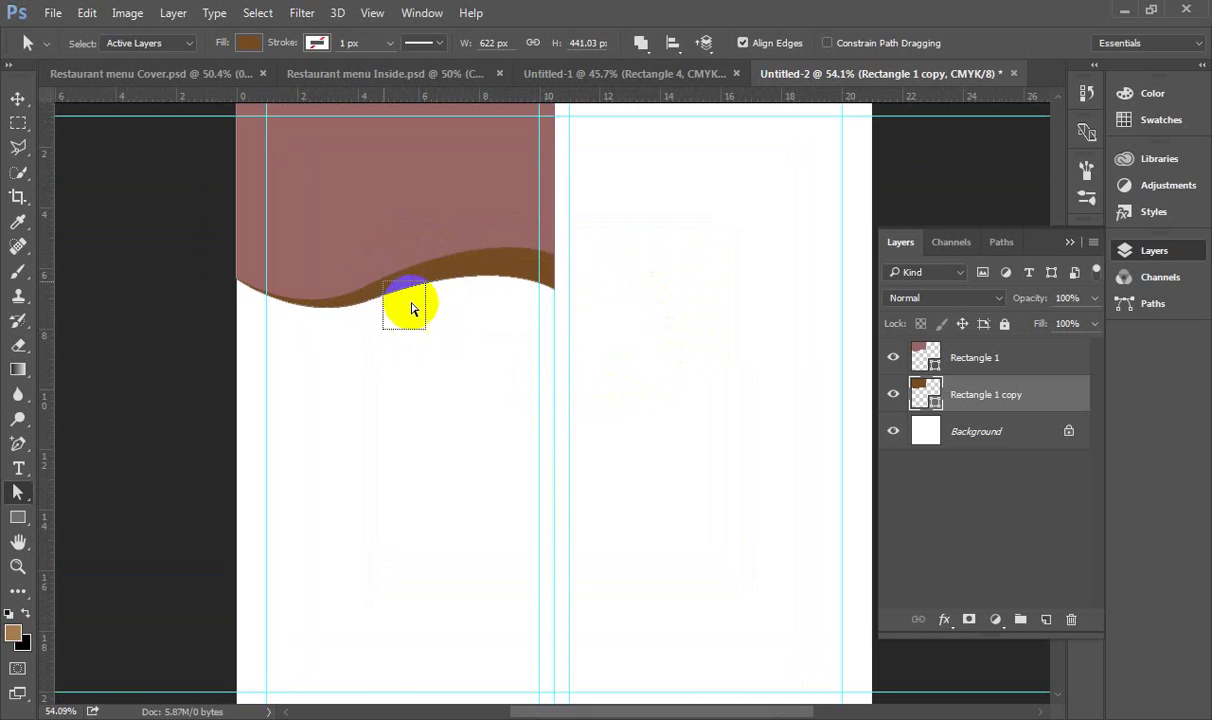
scroll(365, 320, "up", 2)
left_click_drag(378, 290, 411, 292)
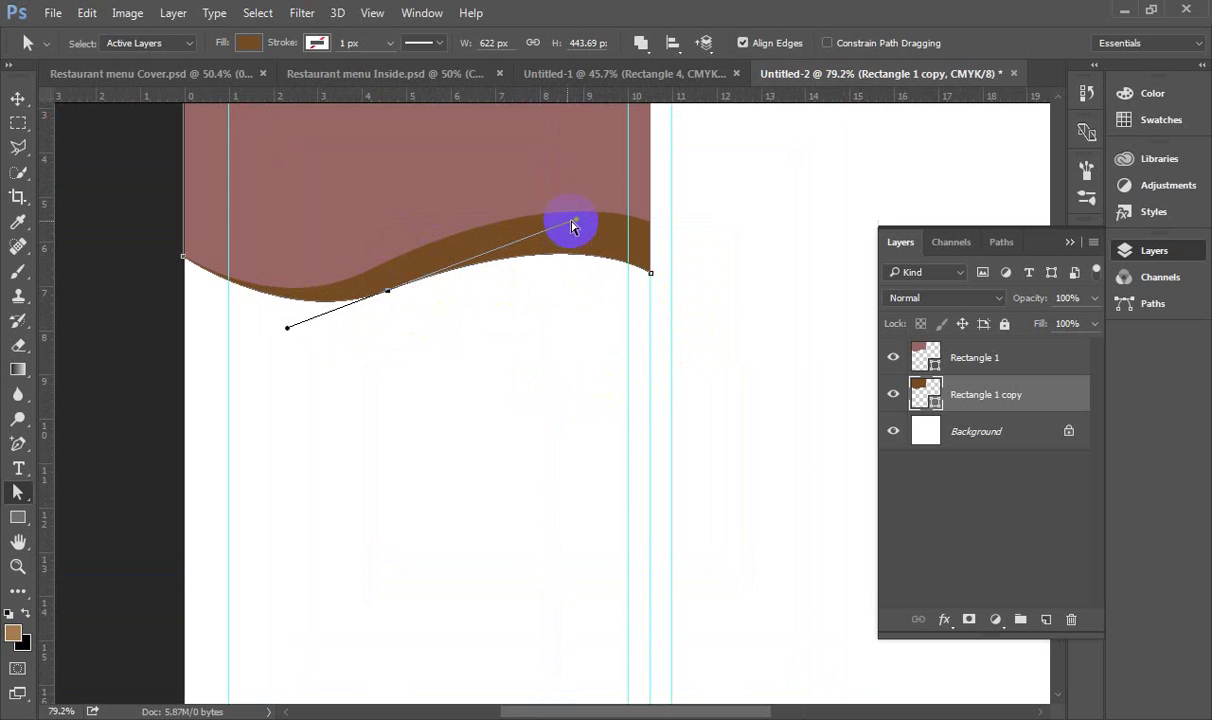
left_click_drag(576, 226, 531, 231)
left_click(730, 249)
scroll(597, 343, "down", 3)
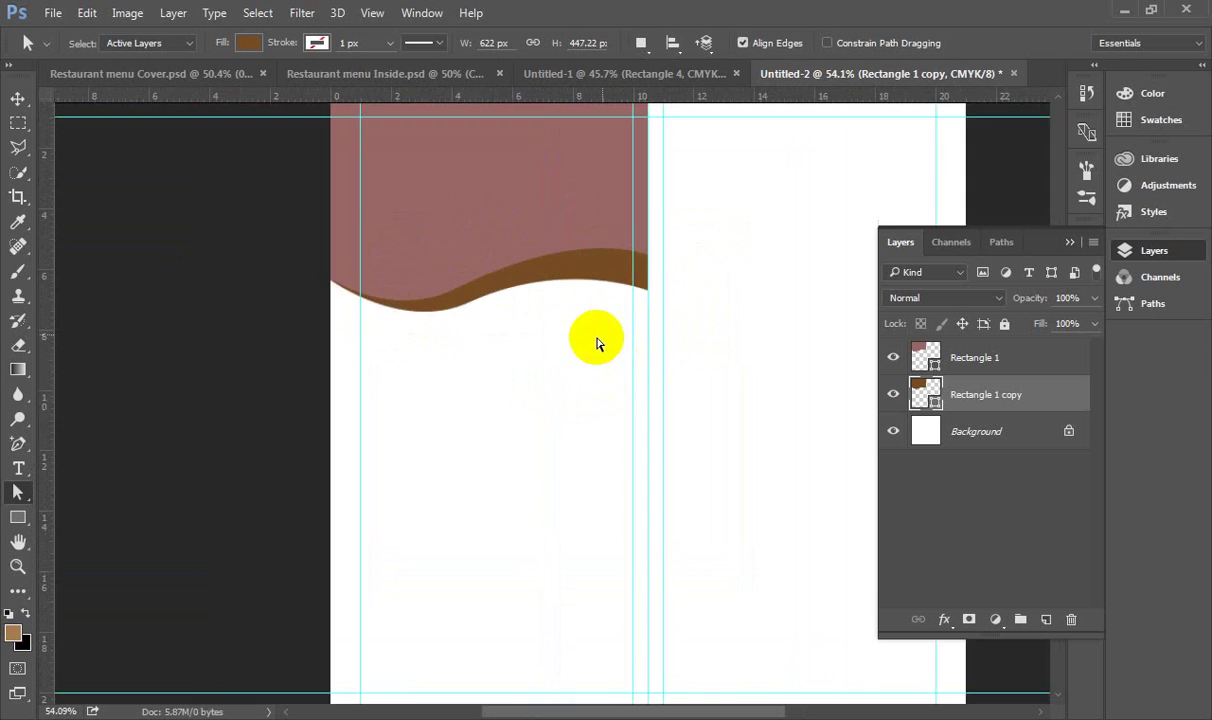
scroll(590, 335, "down", 2)
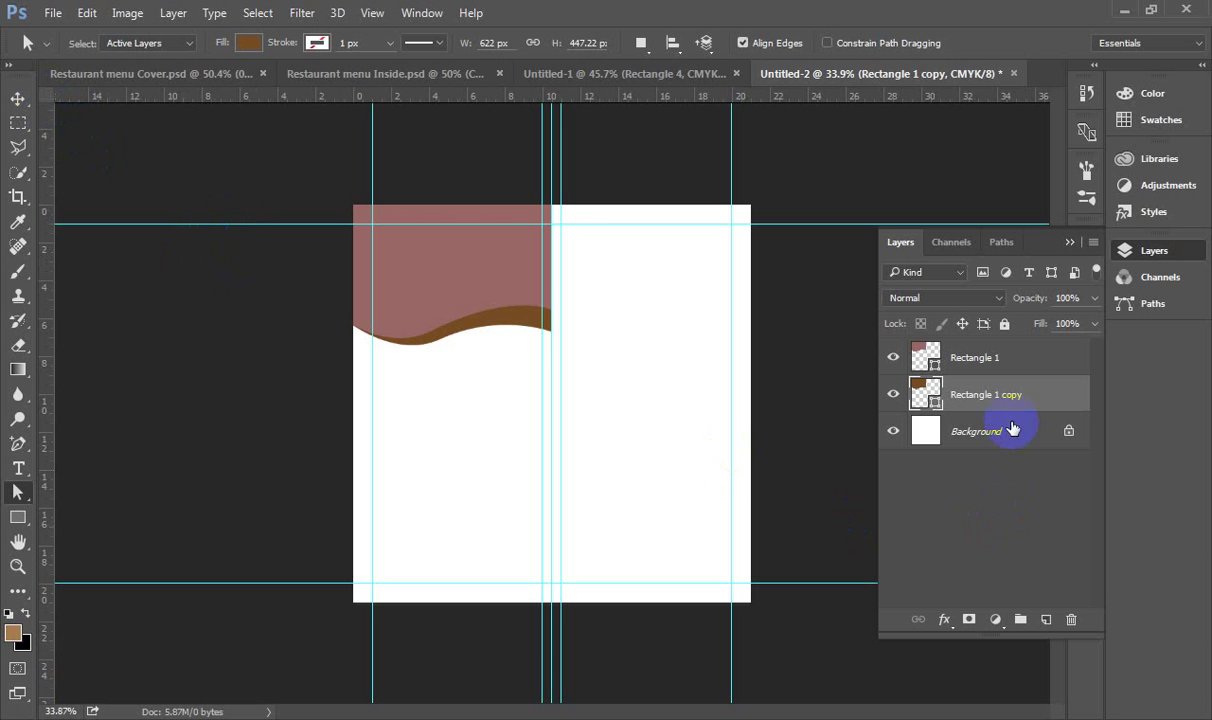
- Duplicate the Rectangle 1 copy layer, select the lower of the two, and check the band colours in Restaurant menu Inside.psd
left_click_drag(1007, 405, 1046, 619)
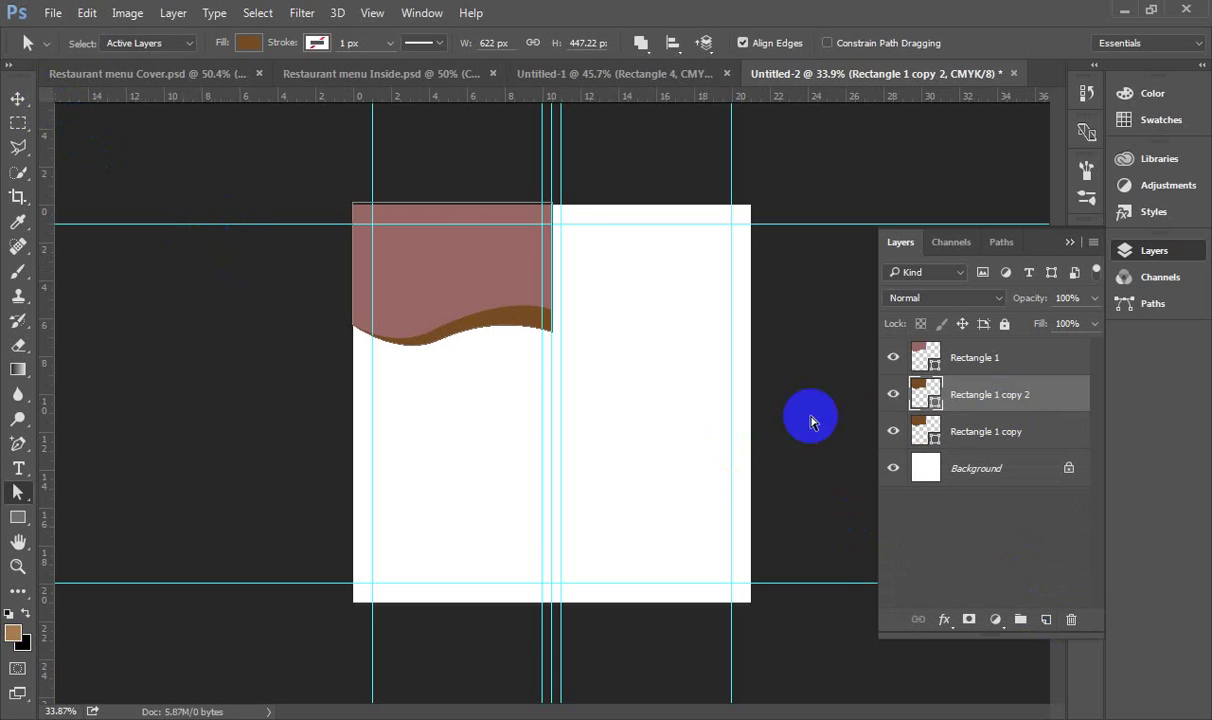
left_click(951, 431)
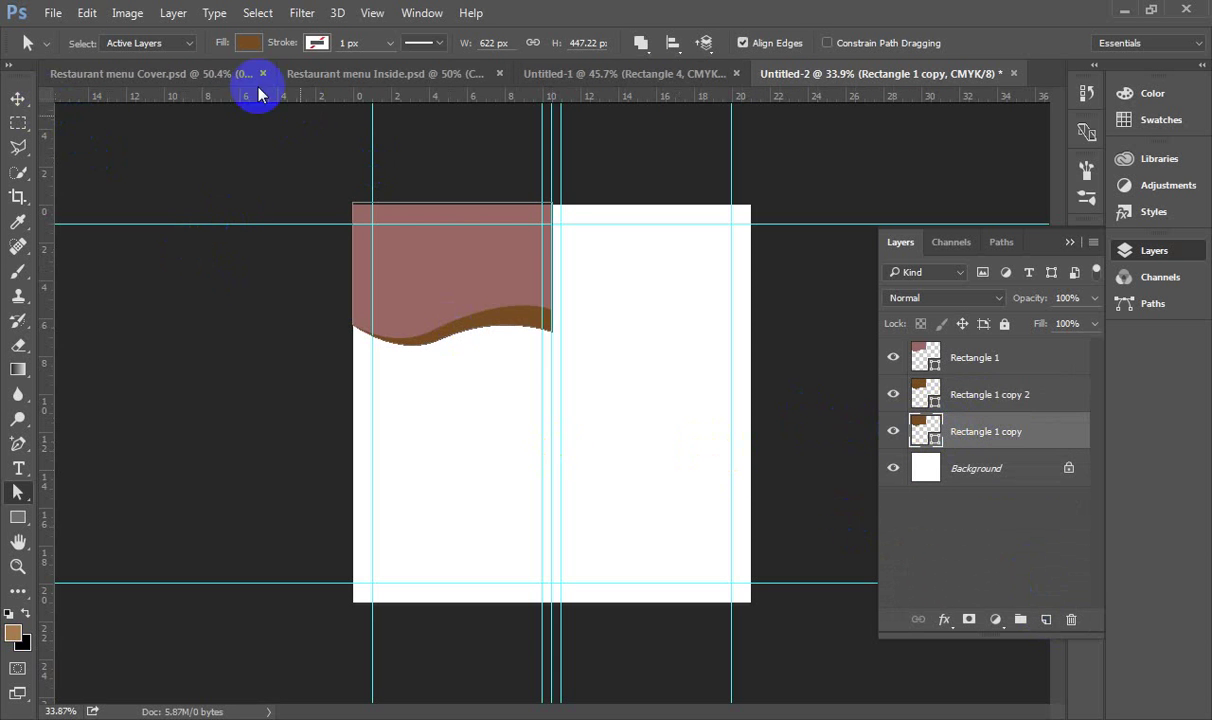
left_click(352, 74)
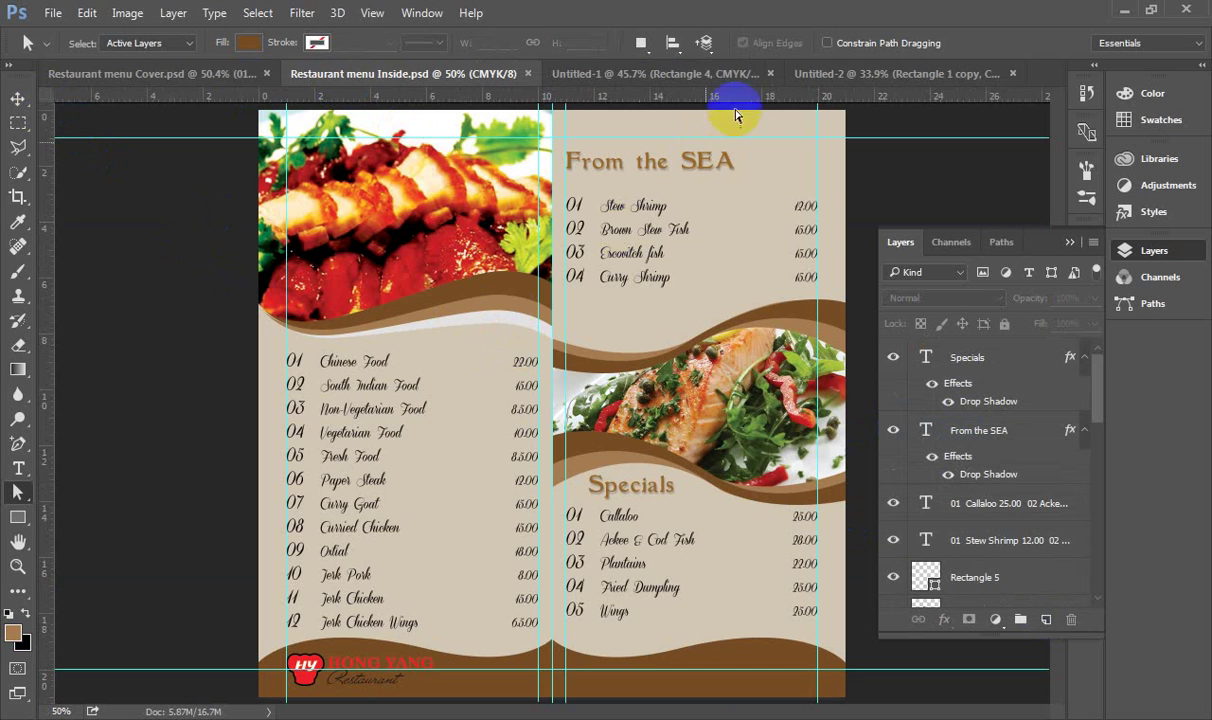
left_click(825, 74)
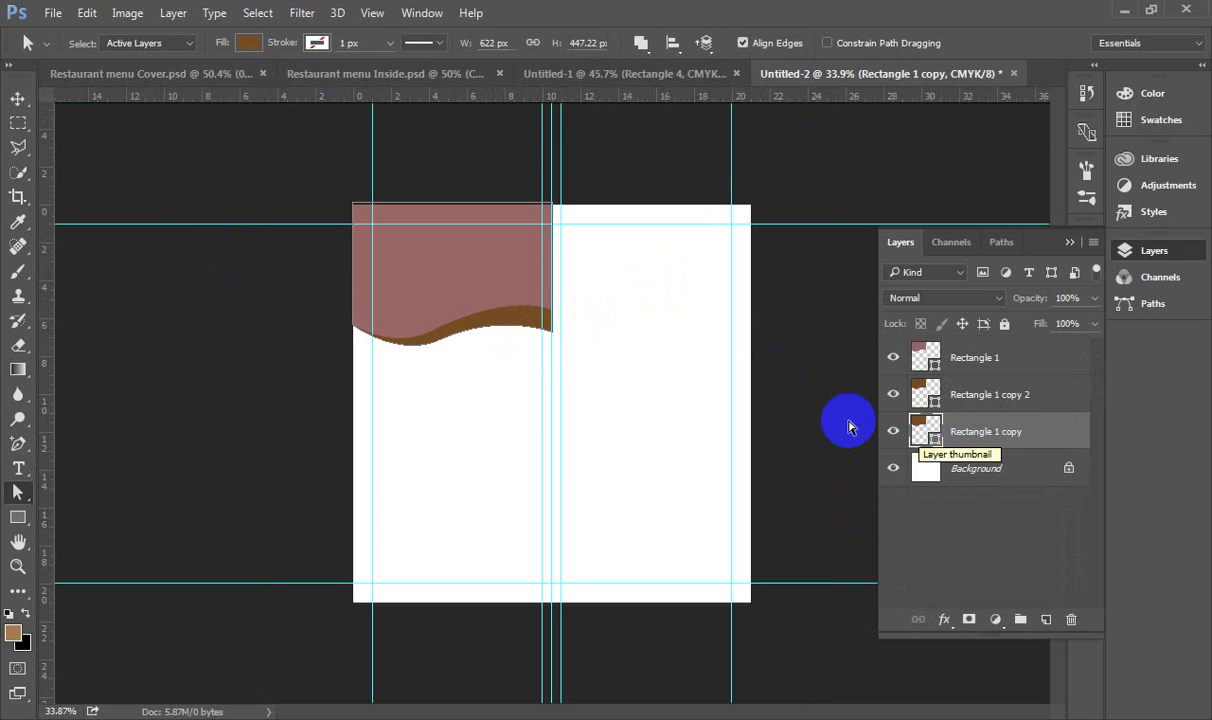
- Set the fill of the lower Rectangle 1 copy layer to the web-safe lighter brown #996633
left_click(249, 42)
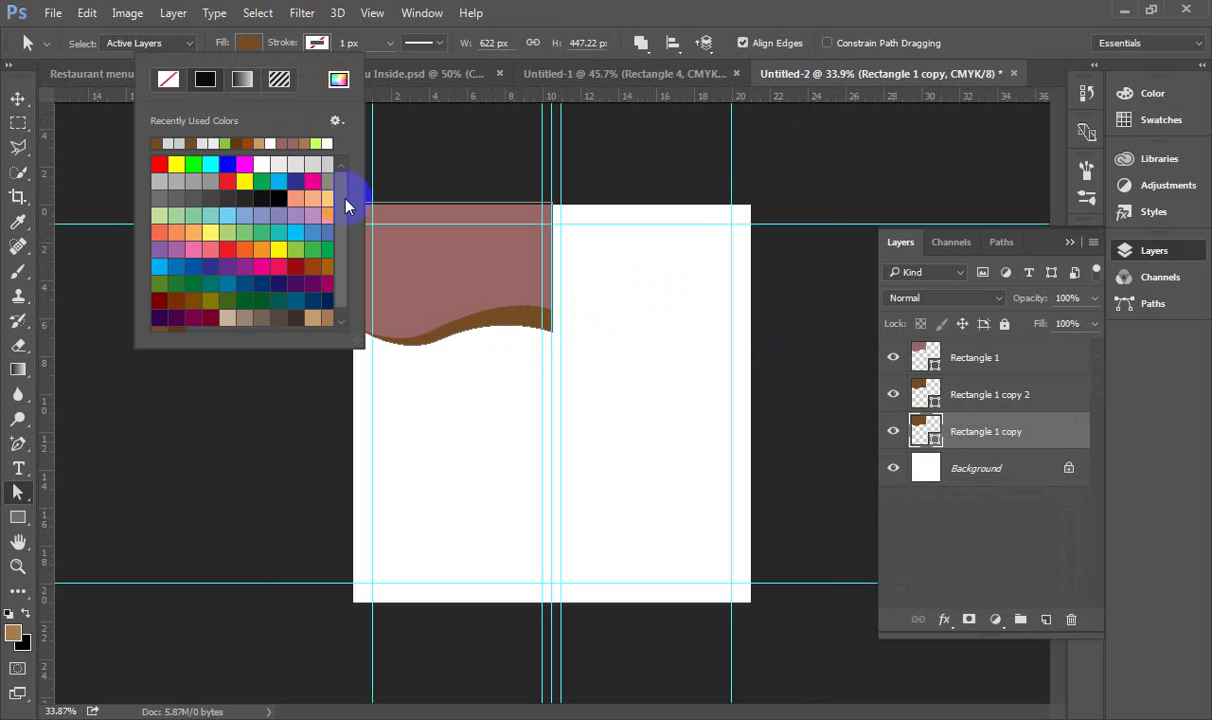
scroll(343, 210, "down", 1)
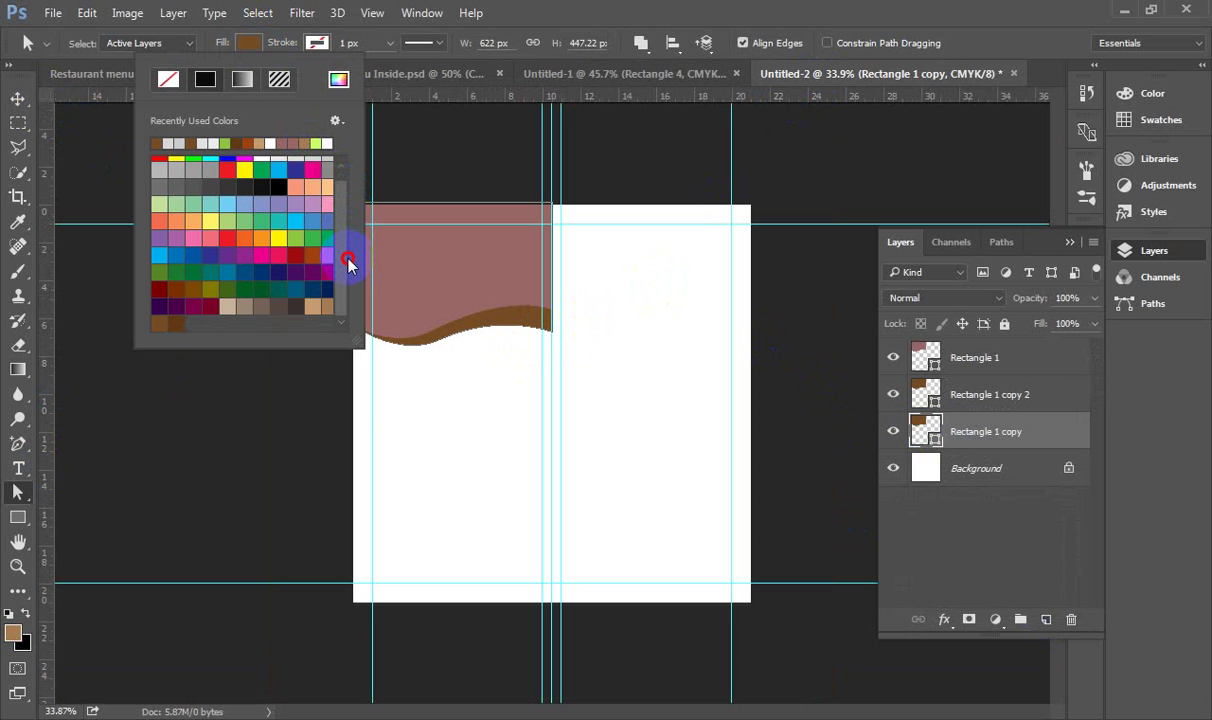
scroll(348, 237, "up", 1)
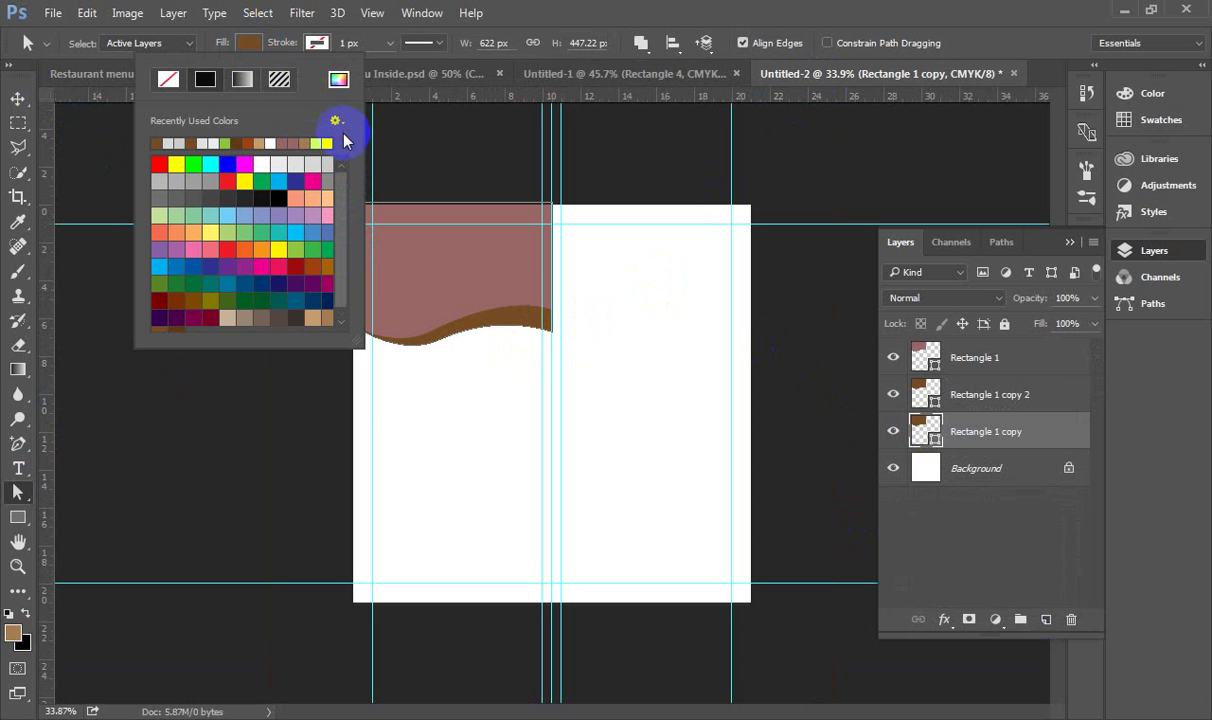
left_click(340, 81)
left_click(432, 656)
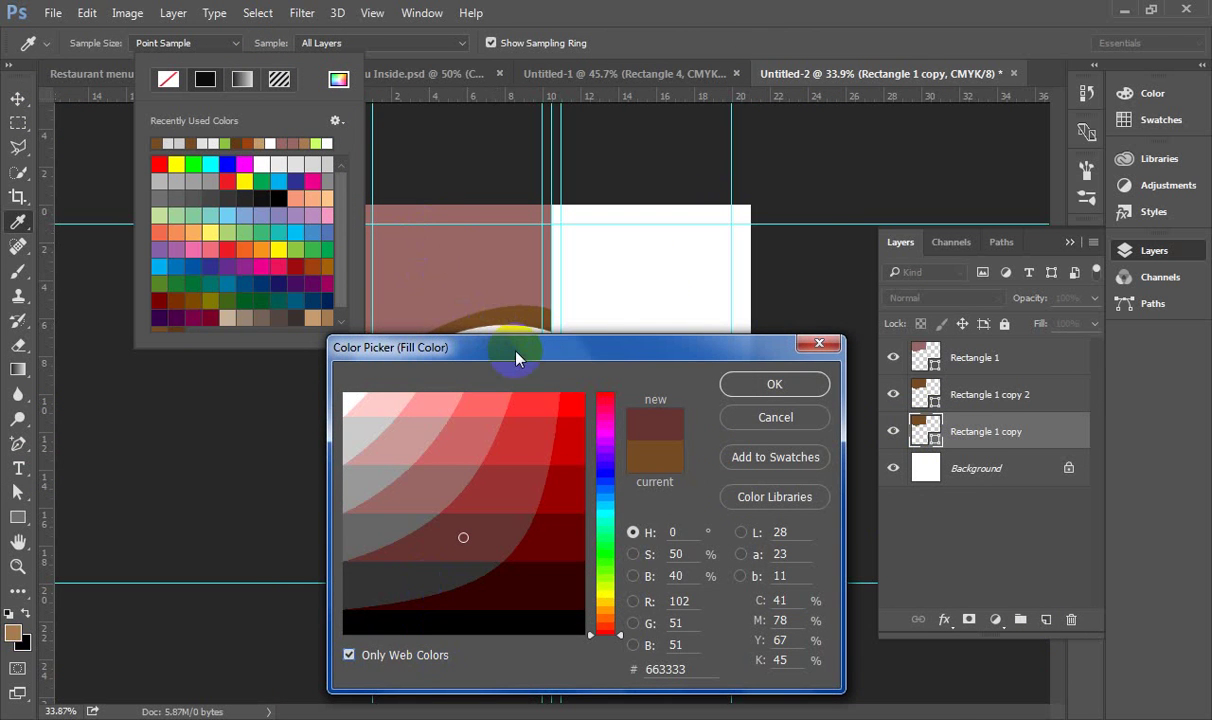
left_click_drag(490, 345, 592, 366)
left_click_drag(530, 306, 541, 311)
left_click(618, 503)
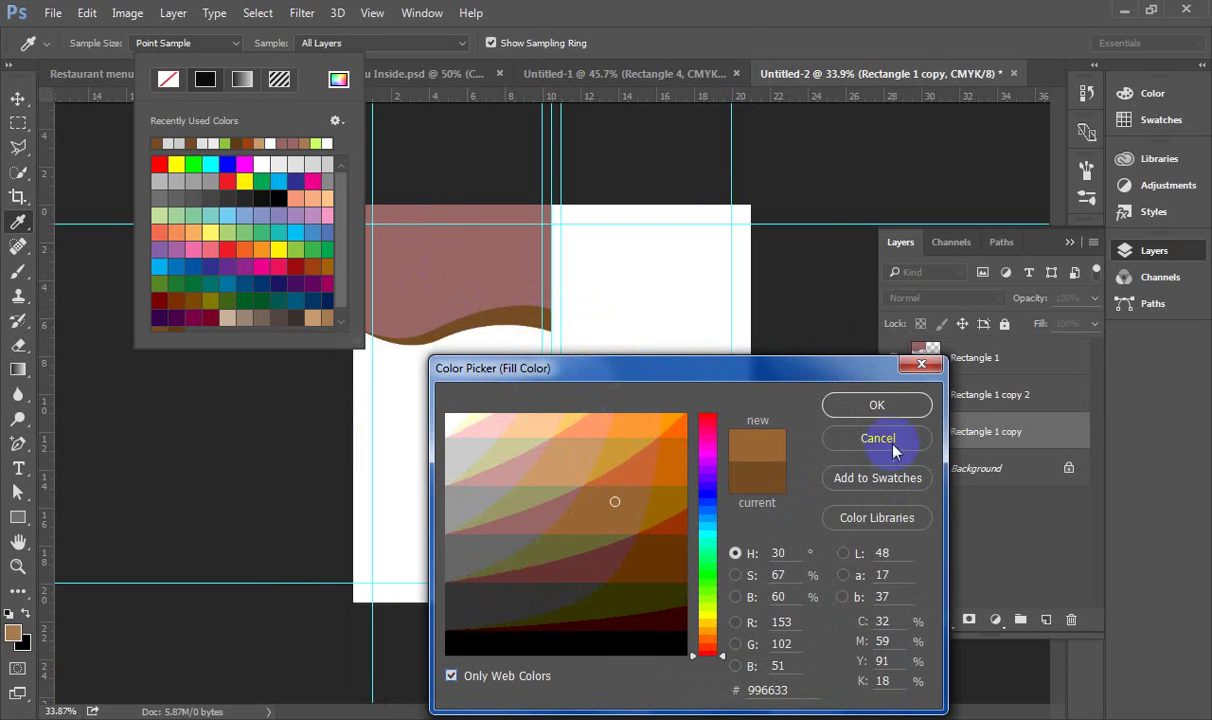
left_click(874, 405)
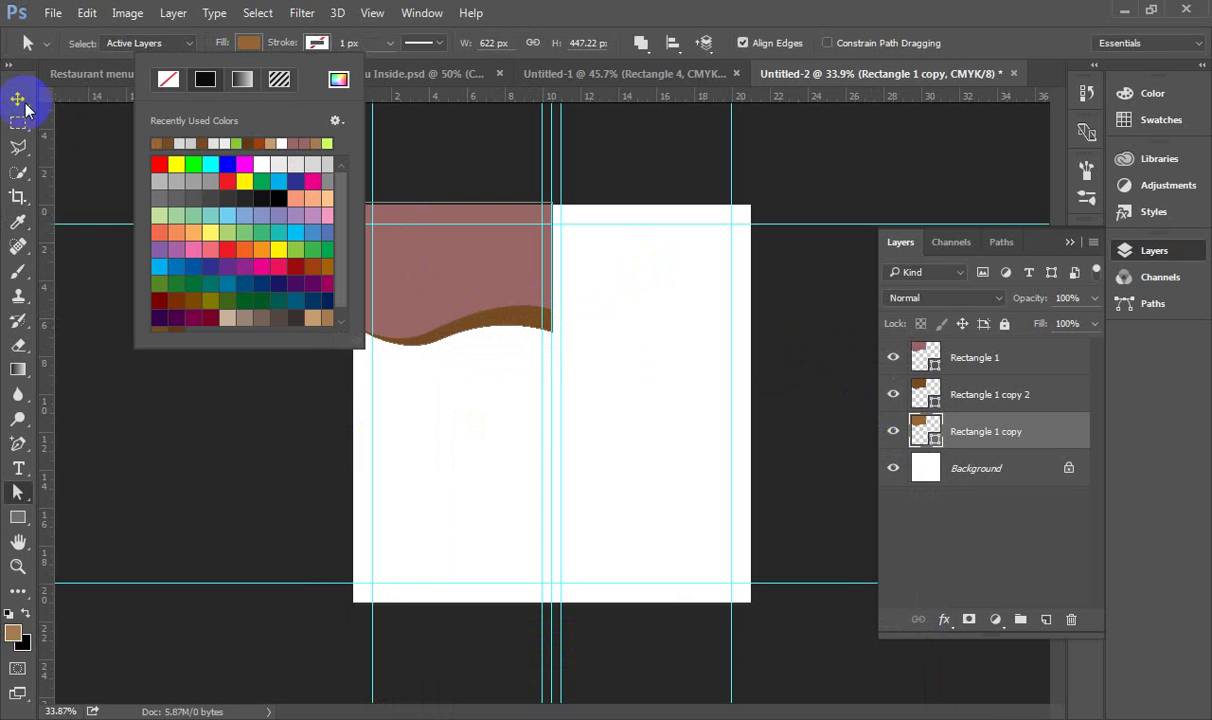
- Shift the lower-right and middle anchors of Rectangle 1 copy down about 30 px to form a lighter band beneath the dark one
left_click(554, 325)
left_click(476, 348)
left_click(440, 343)
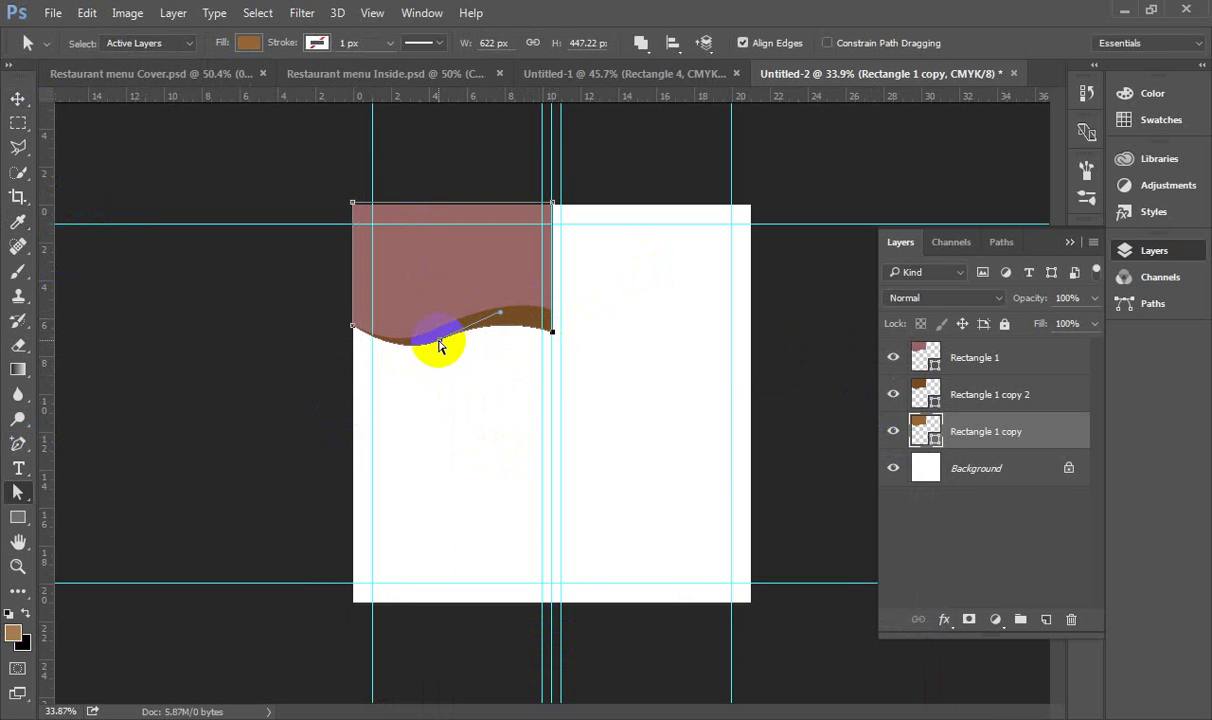
key("shift+Down")
key("shift+Down")
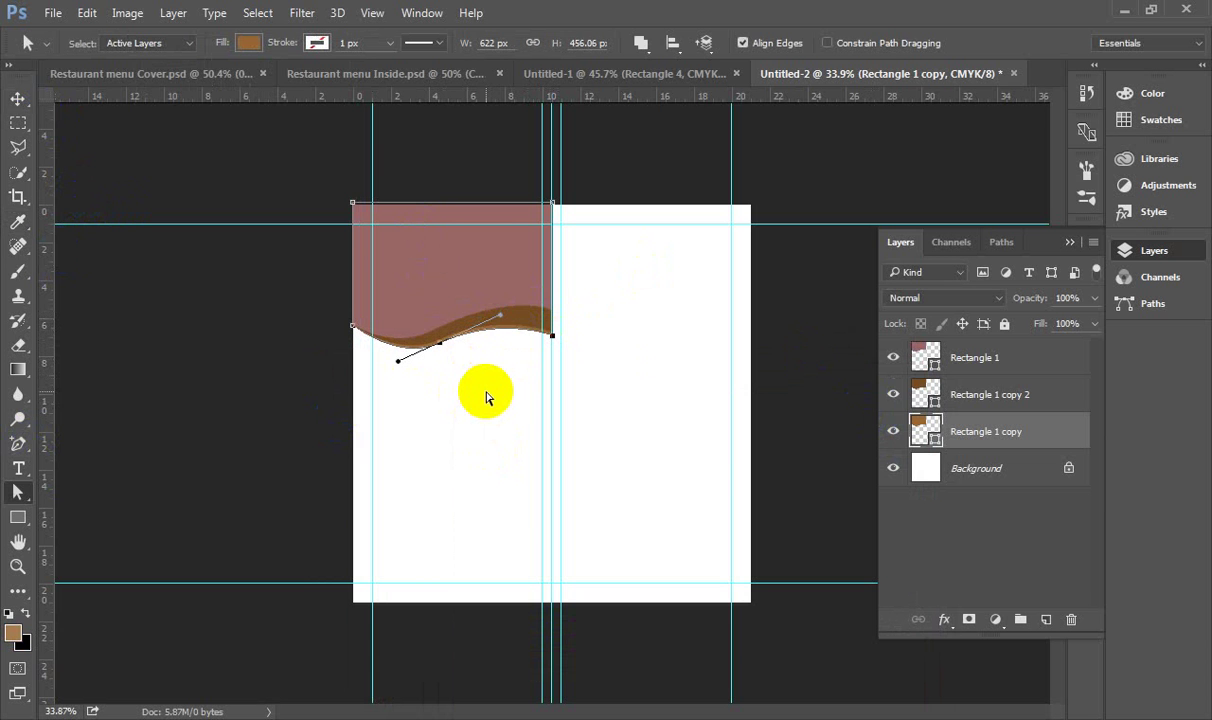
key("shift+Down")
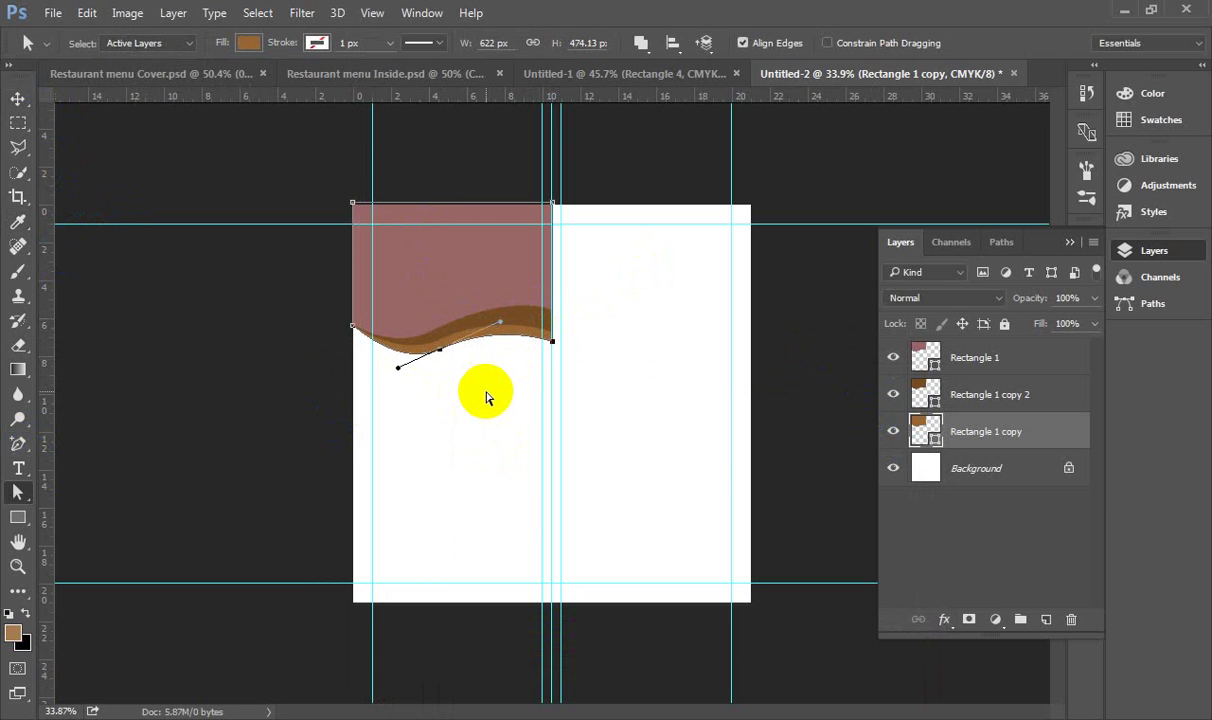
- Raise the left handle of the lighter band's middle anchor and move that anchor slightly up and left to narrow the trough
scroll(482, 400, "up", 5)
scroll(495, 362, "up", 1)
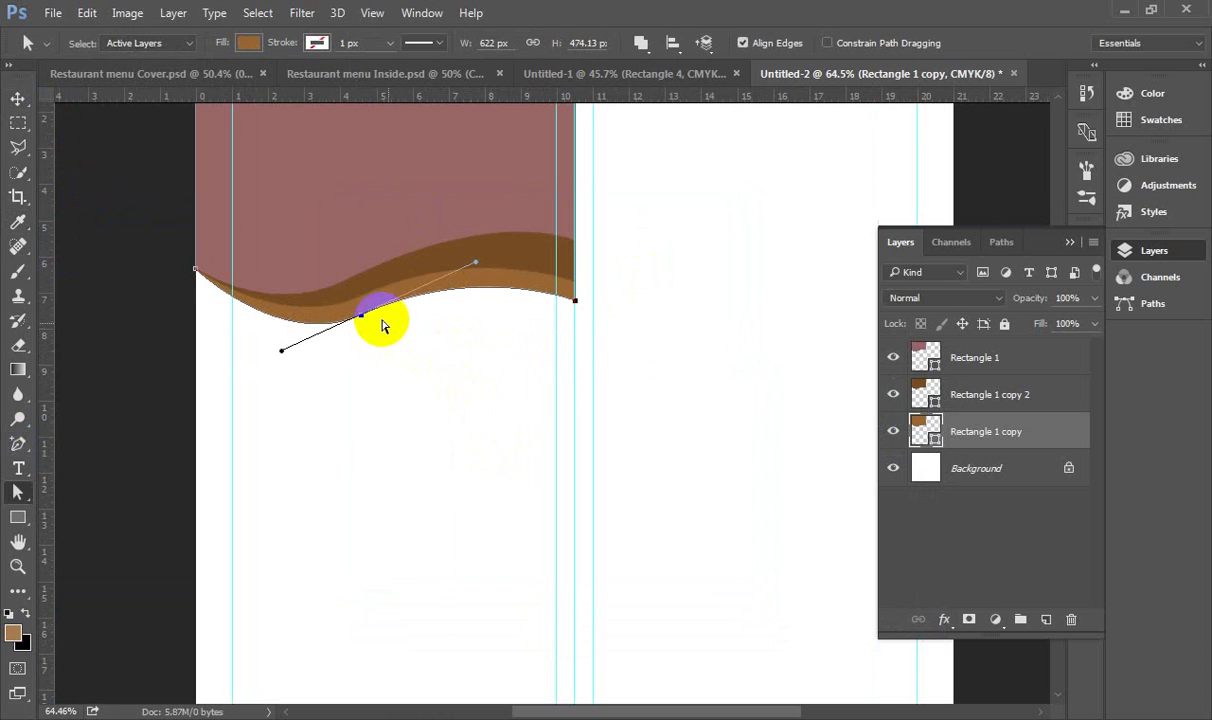
left_click(362, 319)
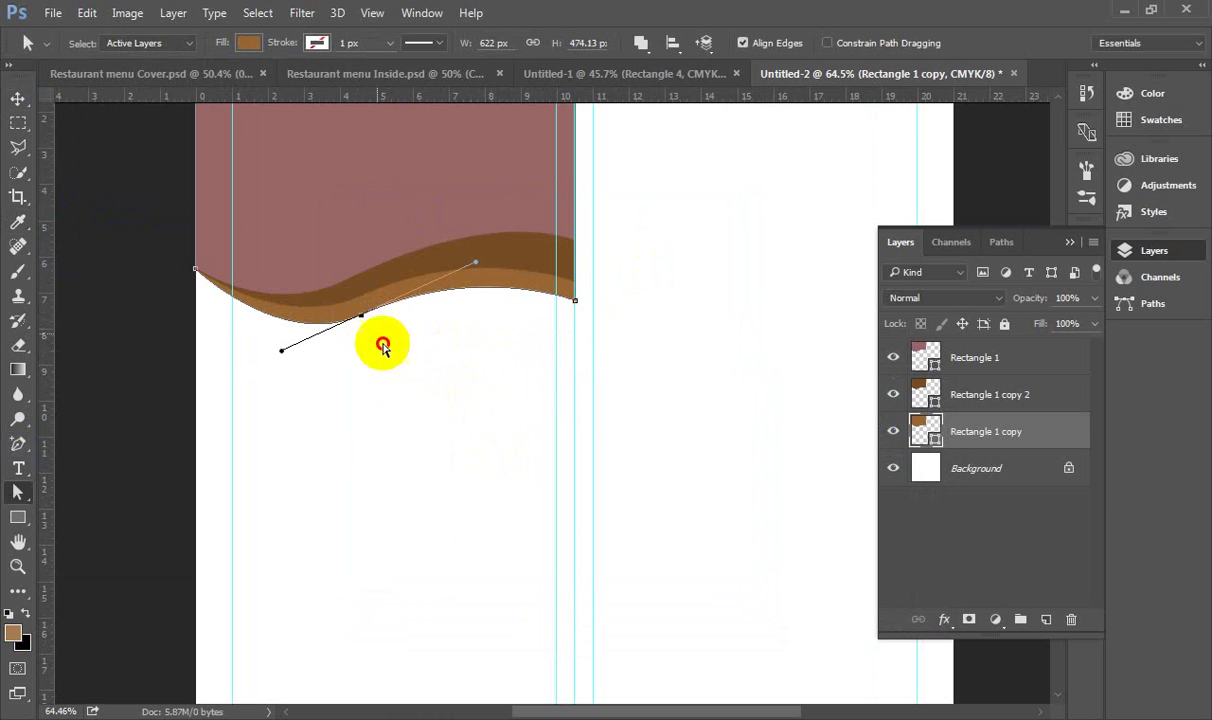
left_click_drag(398, 364, 361, 307)
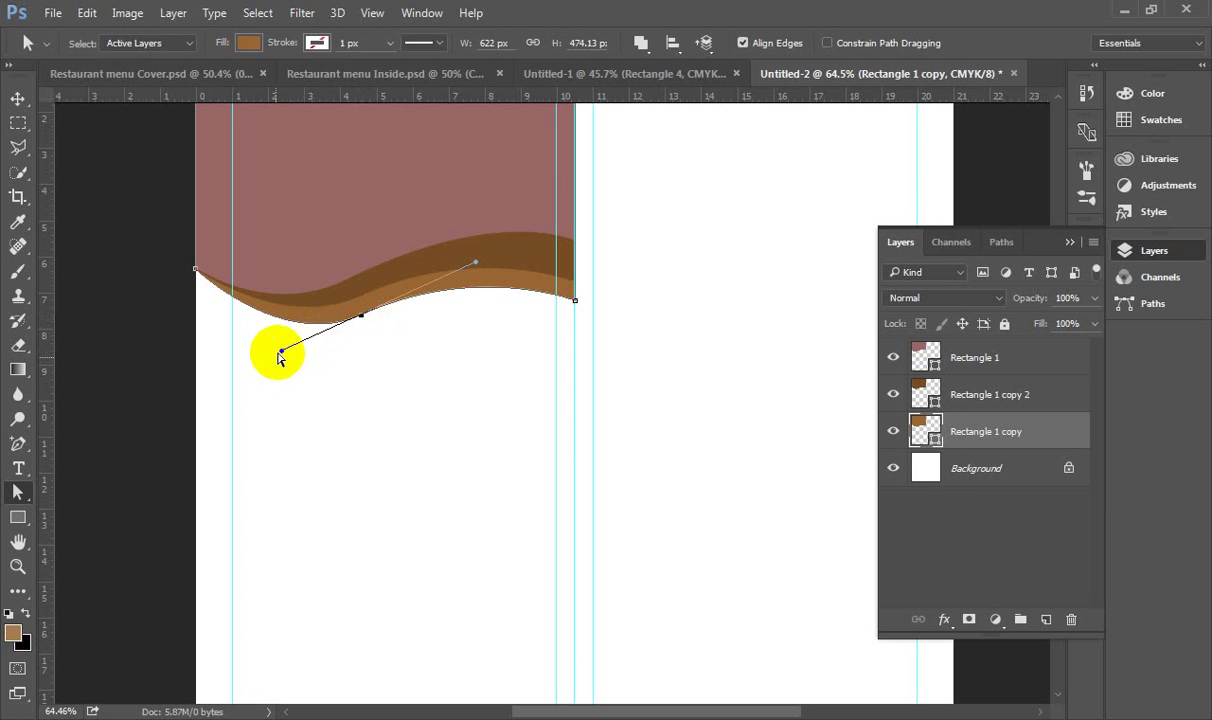
left_click_drag(281, 346, 281, 340)
left_click(361, 317)
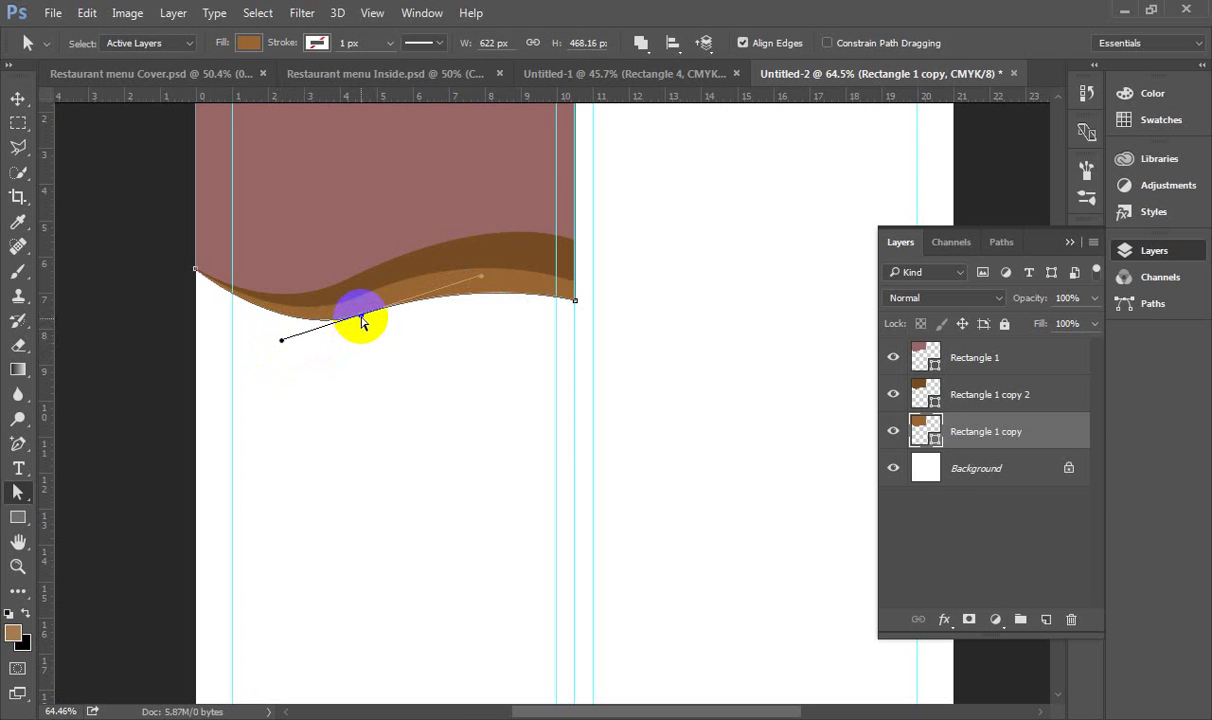
left_click_drag(362, 318, 356, 310)
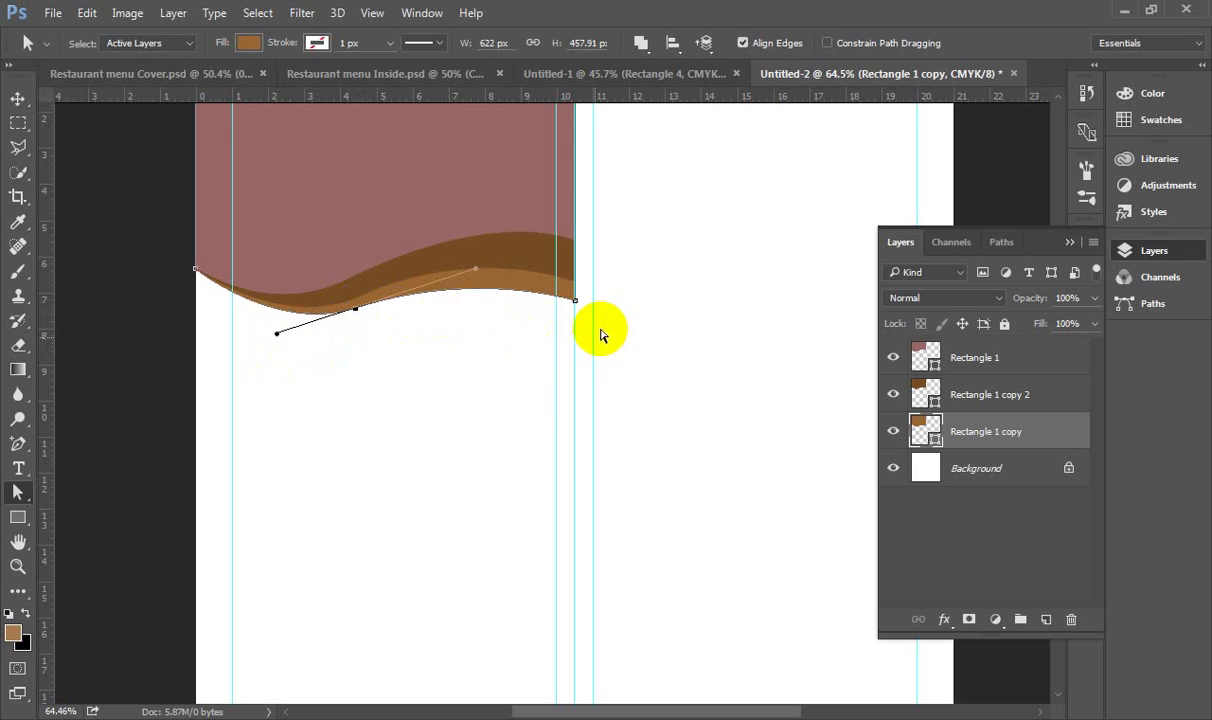
- Shorten and raise the middle anchor's right handle and lower the right-end anchor to widen the lighter band's right end
left_click(472, 272)
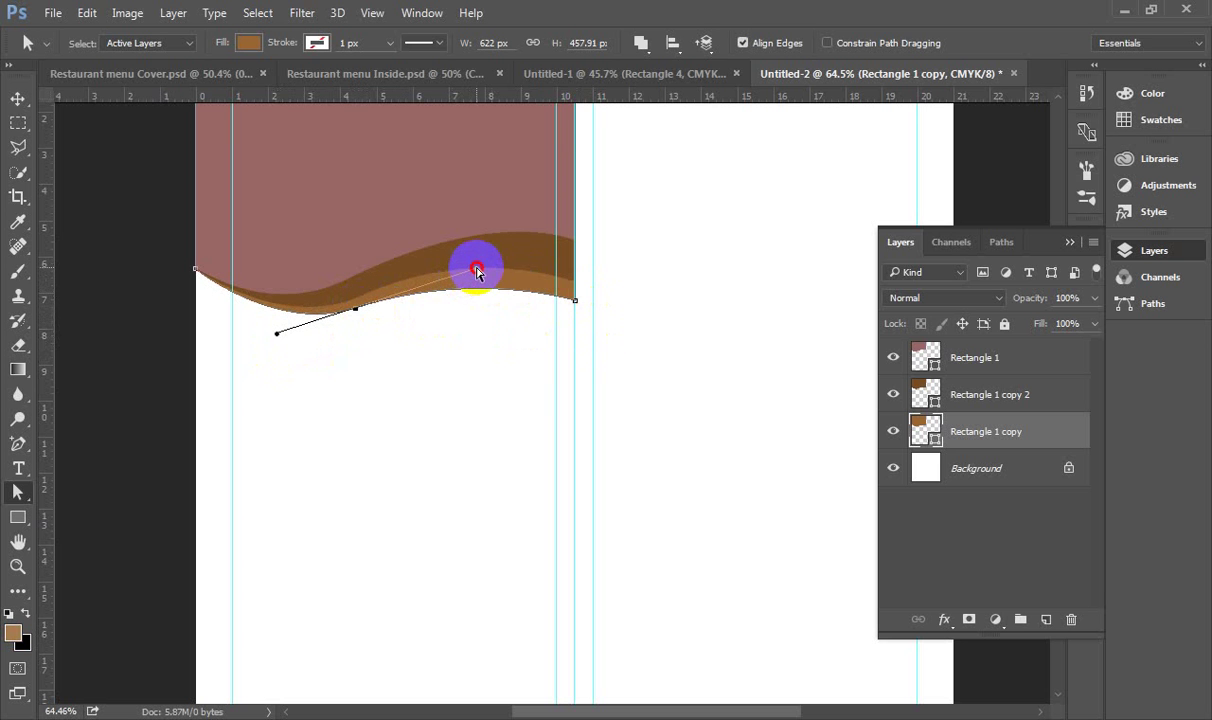
left_click_drag(477, 272, 463, 264)
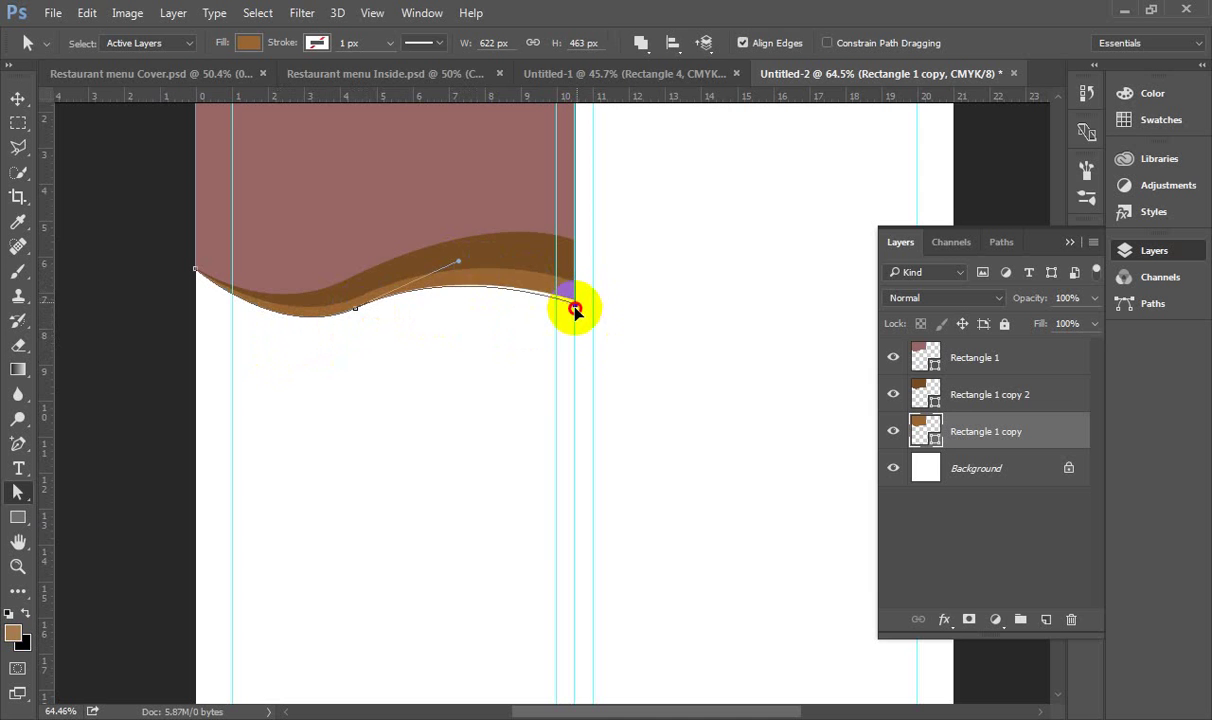
scroll(641, 440, "down", 2)
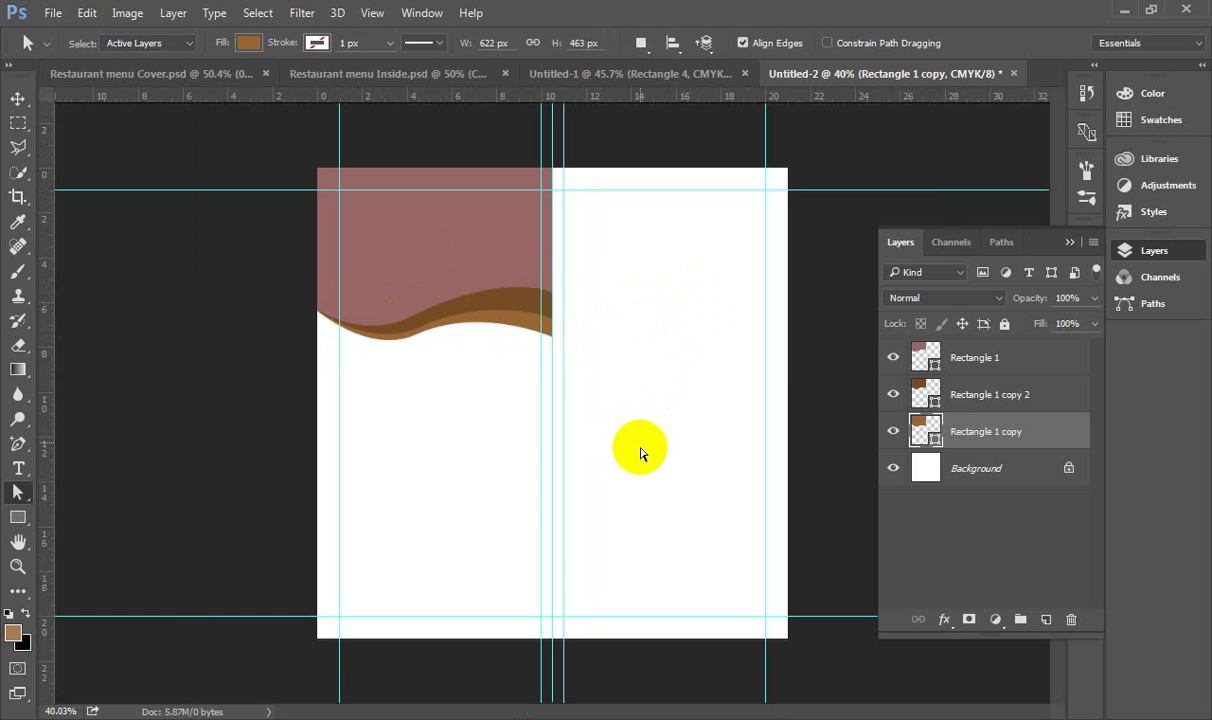
scroll(477, 376, "up", 2)
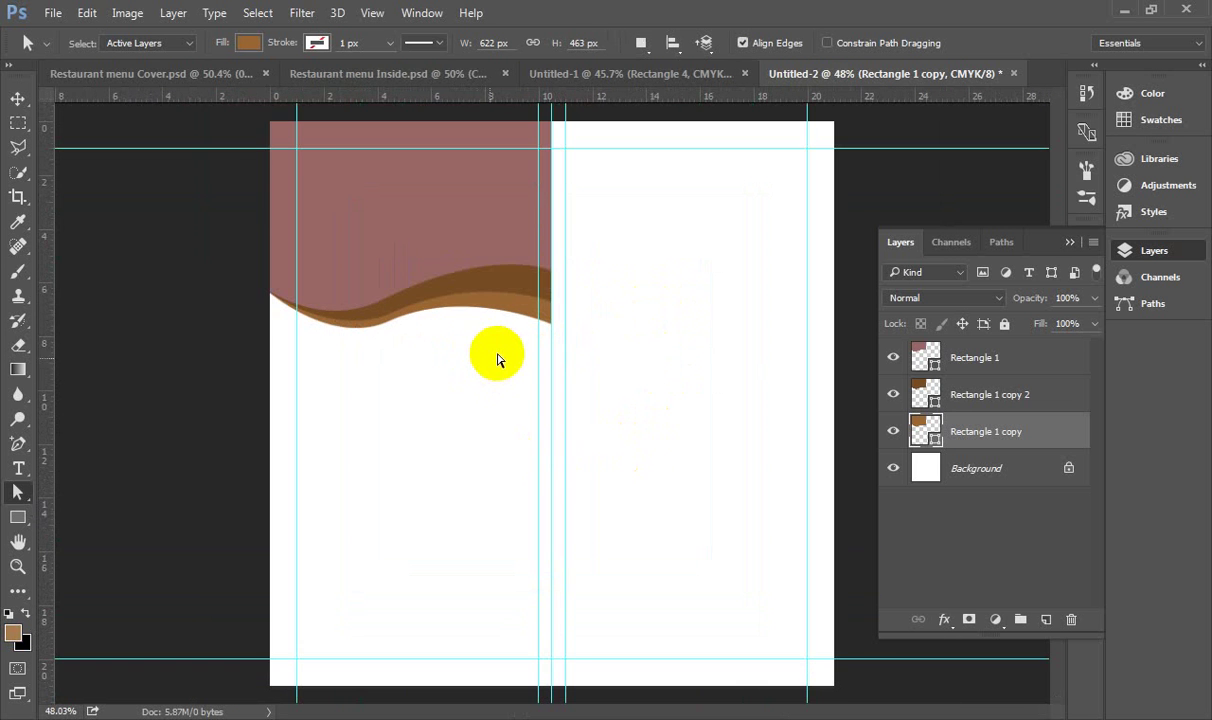
- Compare the two brown bands with the wave in Restaurant menu Inside.psd and select the lighter band's path in the new document
left_click(305, 73)
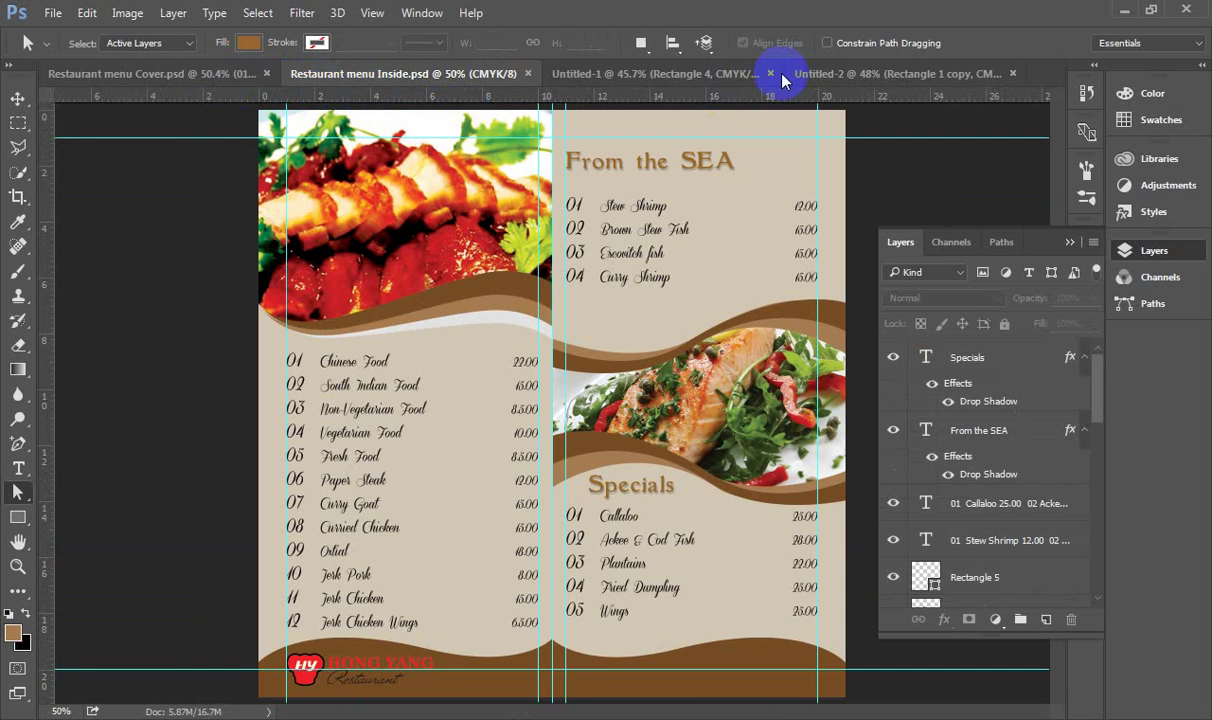
left_click(825, 72)
scroll(515, 325, "up", 3)
left_click(522, 262)
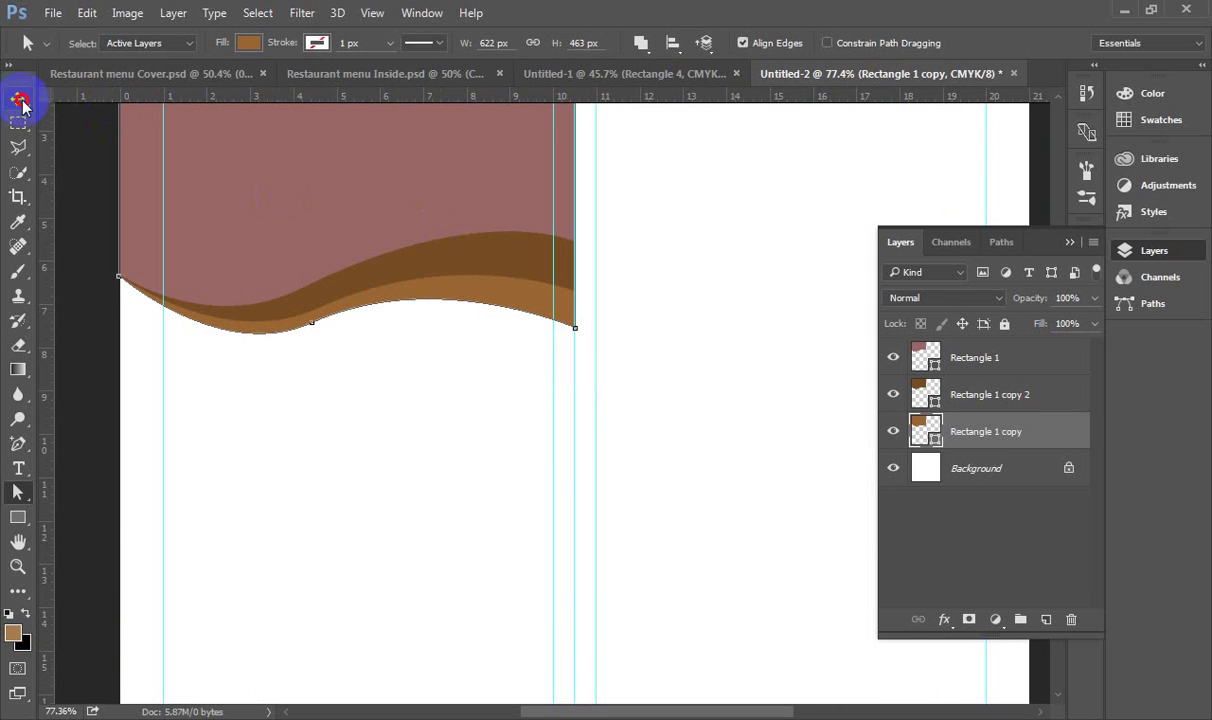
- Select the dark brown upper band, Rectangle 1 copy 2, and fill it with a golden-brown swatch
left_click(18, 99)
left_click(473, 257)
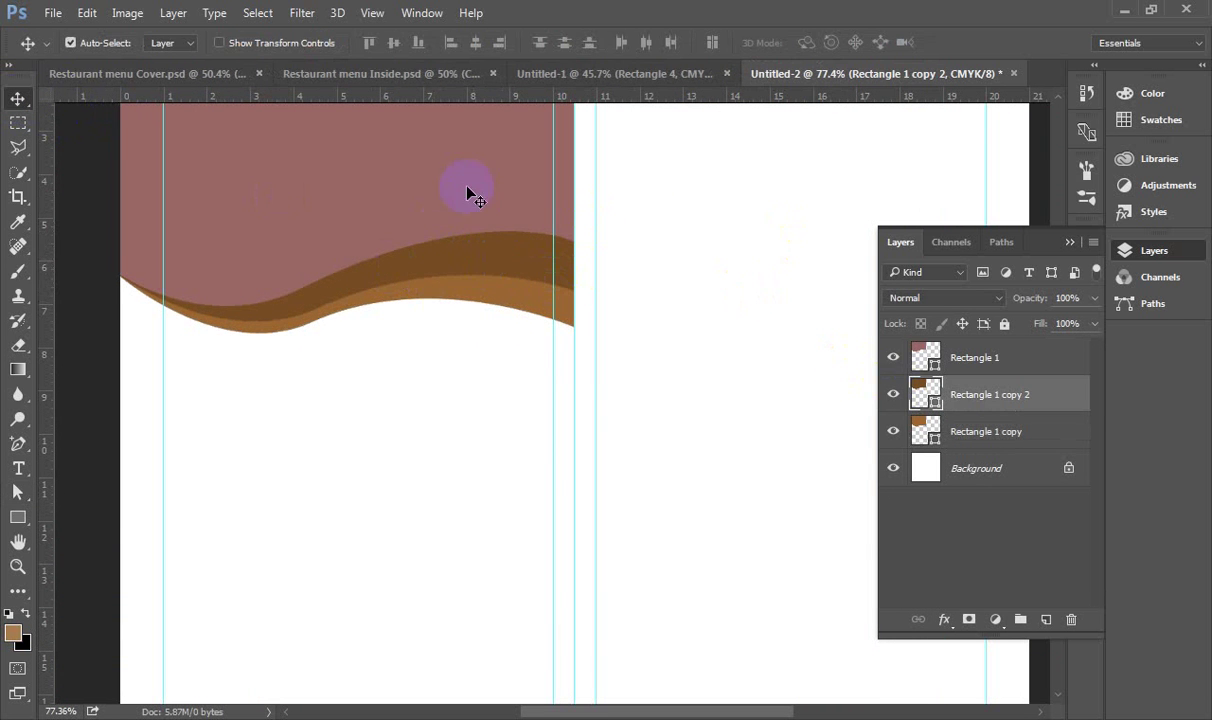
left_click(18, 491)
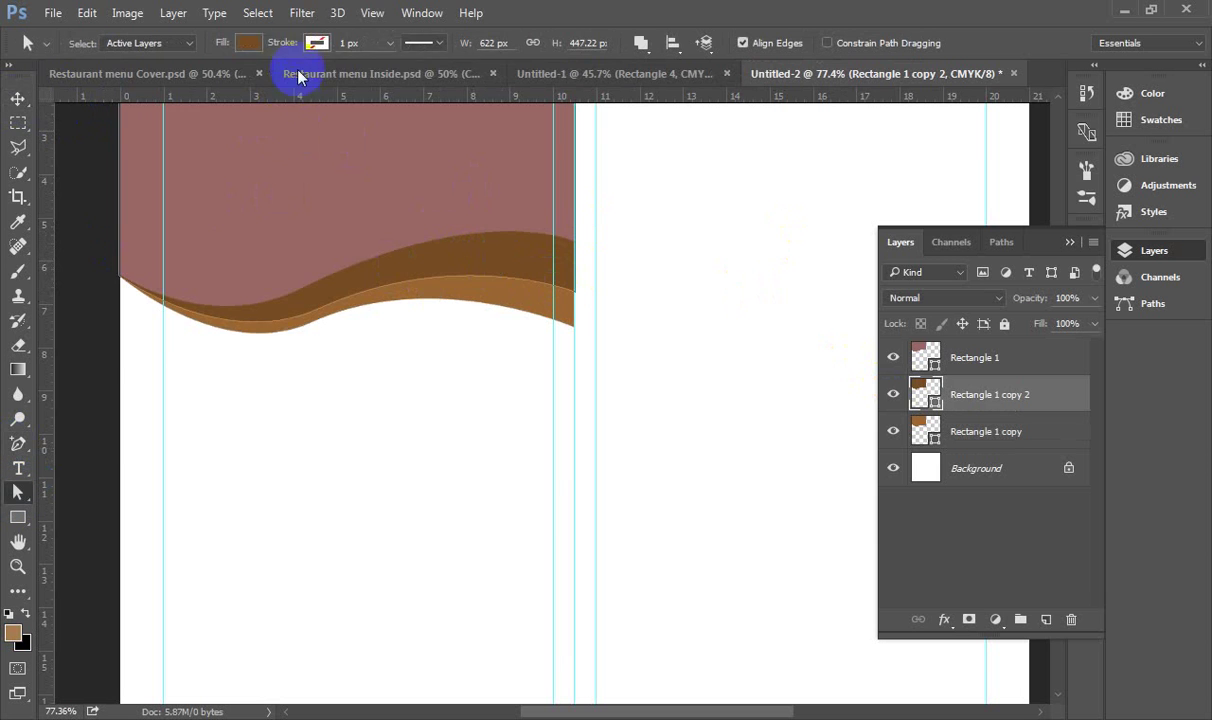
left_click(247, 43)
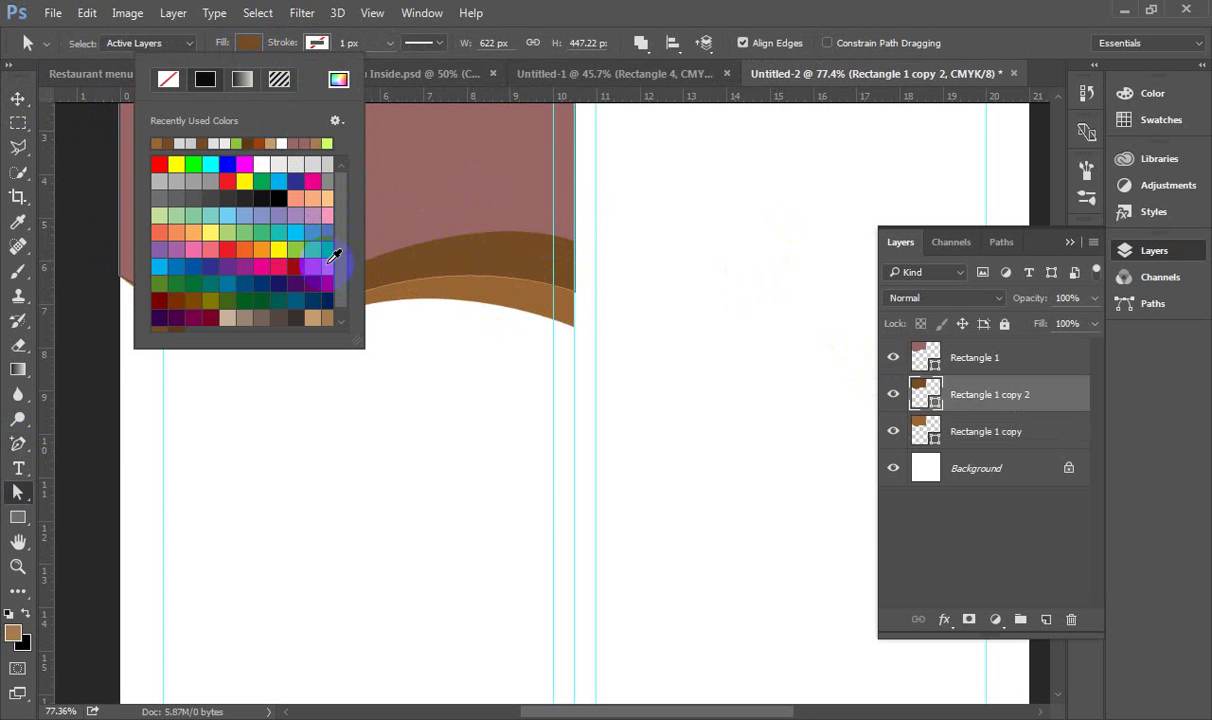
left_click(330, 262)
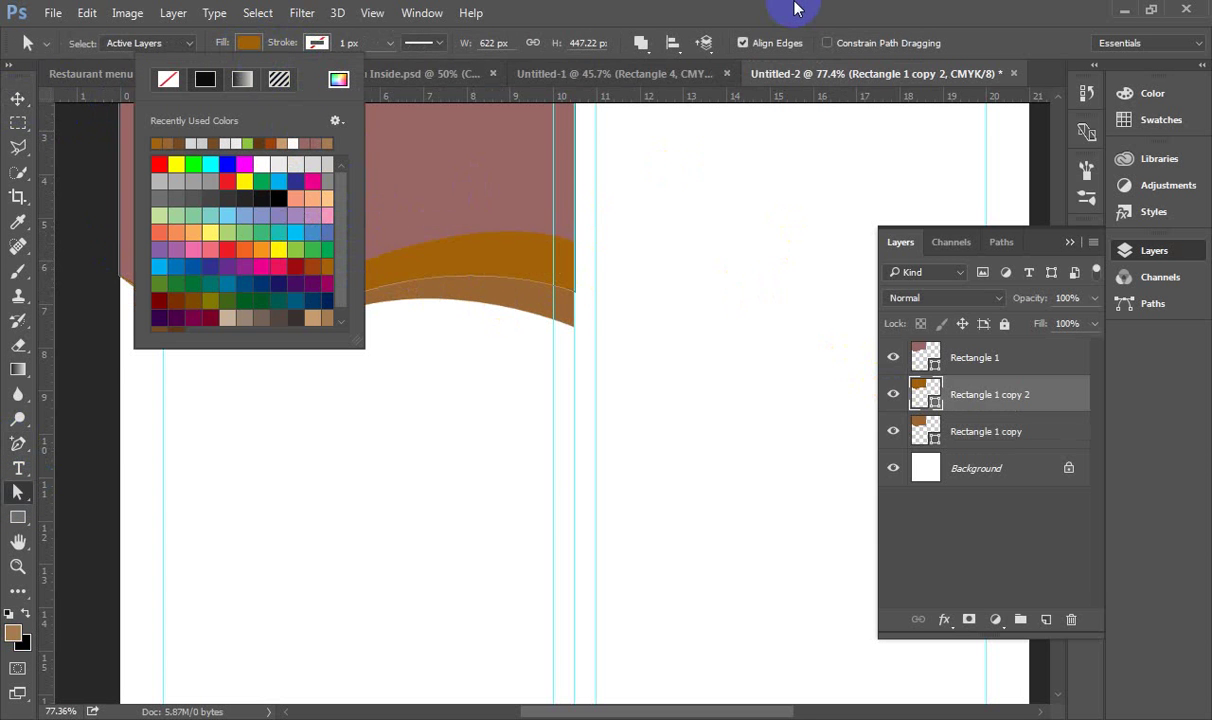
- Check the band colors in the cover and finished inside designs, and refill Rectangle 1 copy 2 with the brown sampled from the lower band
left_click(541, 73)
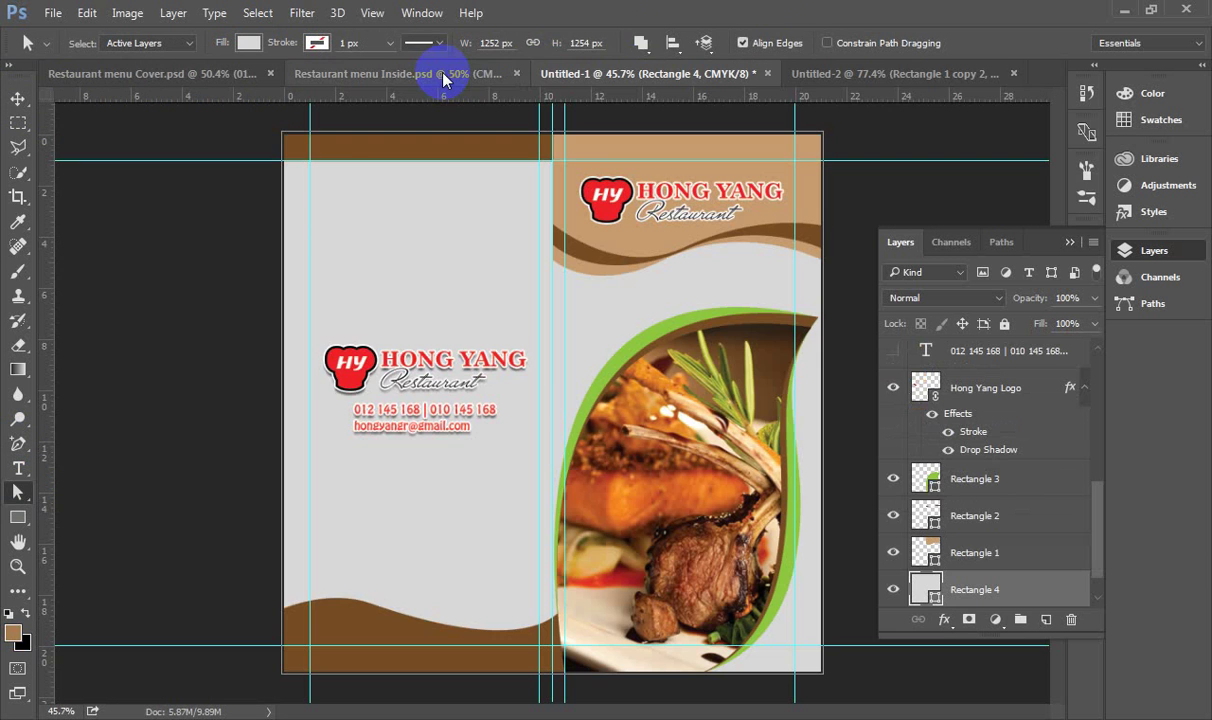
left_click(490, 74)
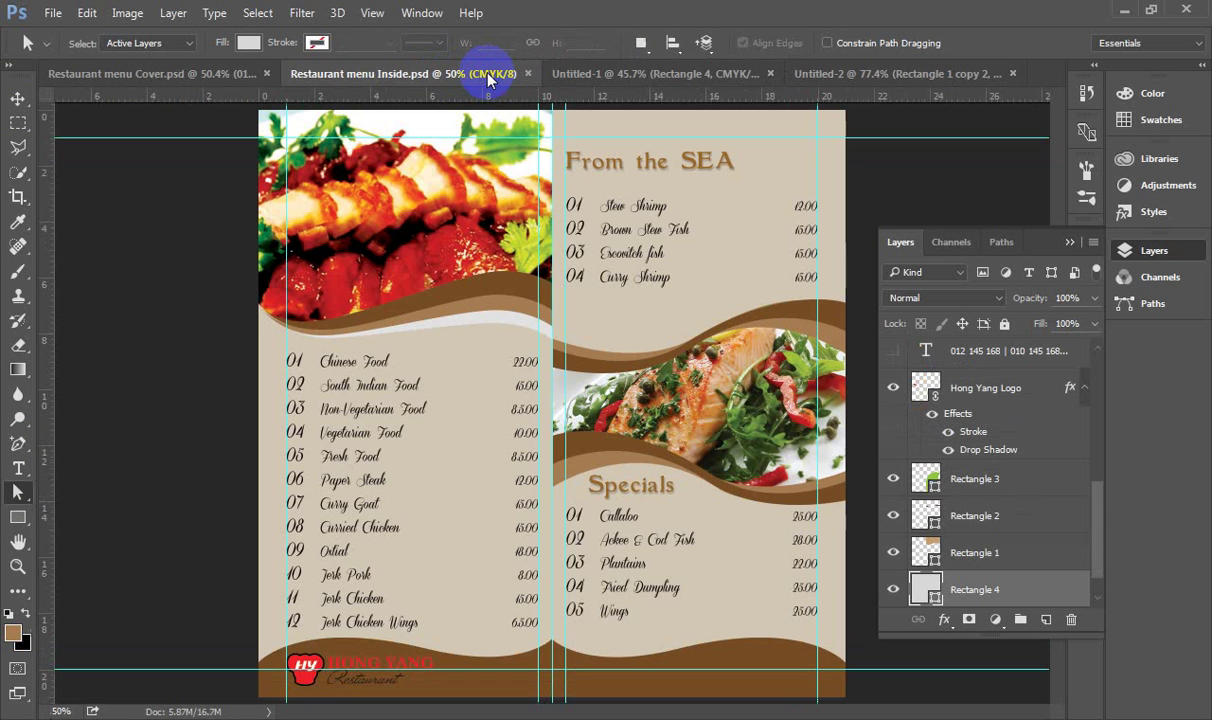
left_click(890, 74)
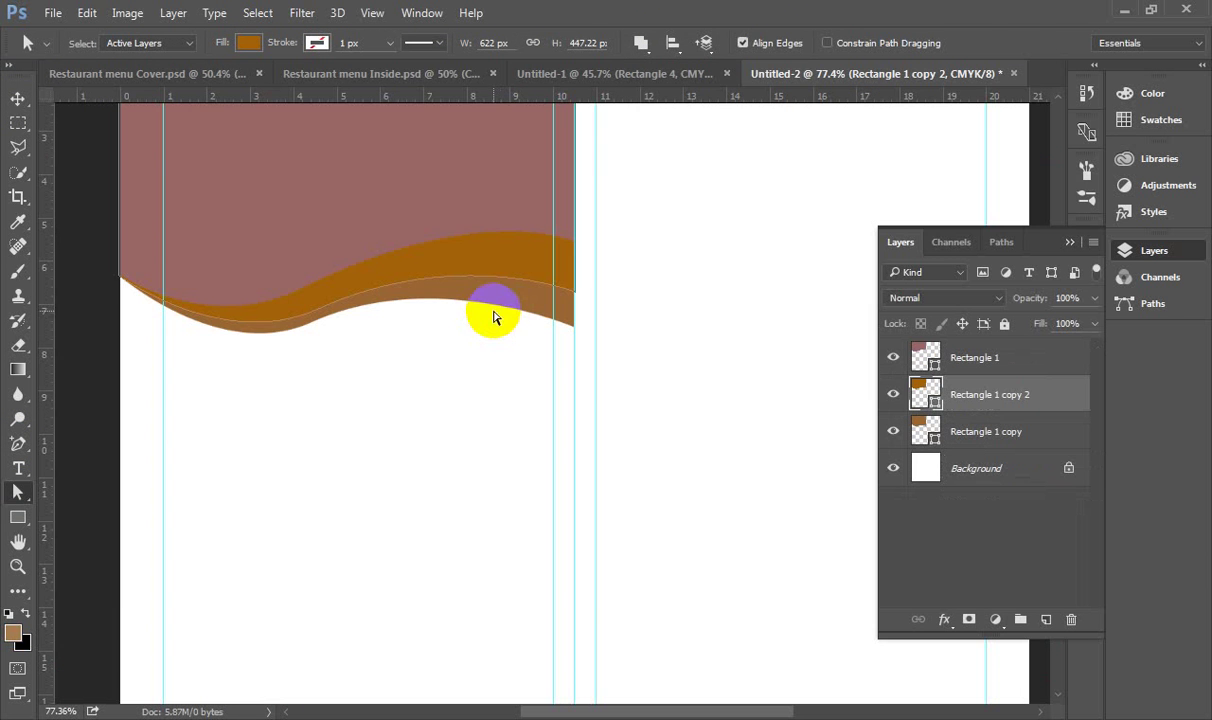
left_click(248, 42)
left_click(338, 83)
left_click_drag(465, 257, 519, 290)
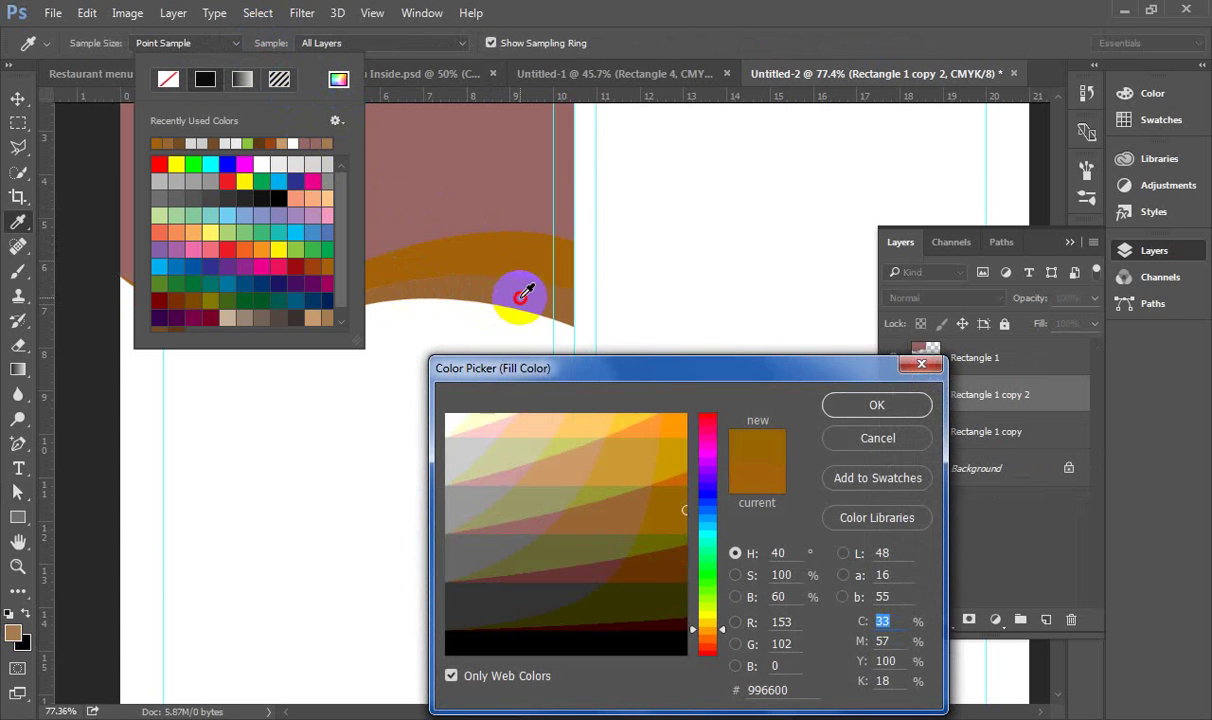
left_click(873, 404)
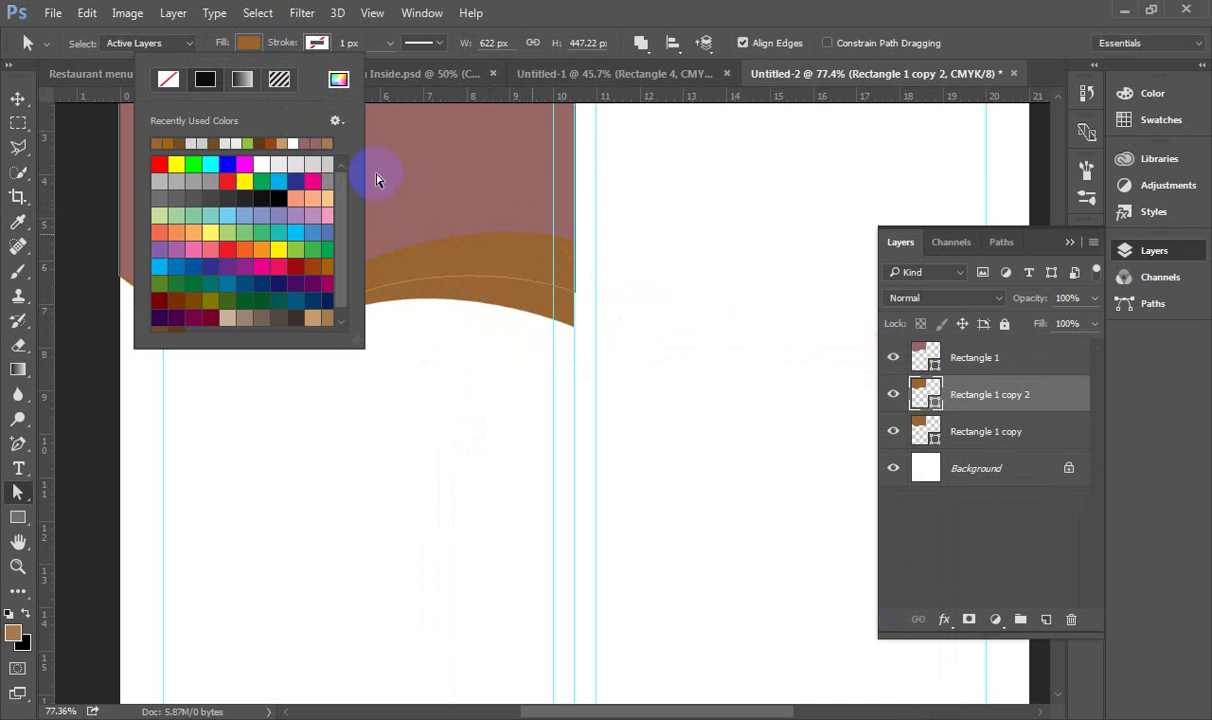
- Select the lower band, Rectangle 1 copy, and fill it with the lighter tan from the recently used colors
left_click(190, 193)
key("v")
left_click(544, 306)
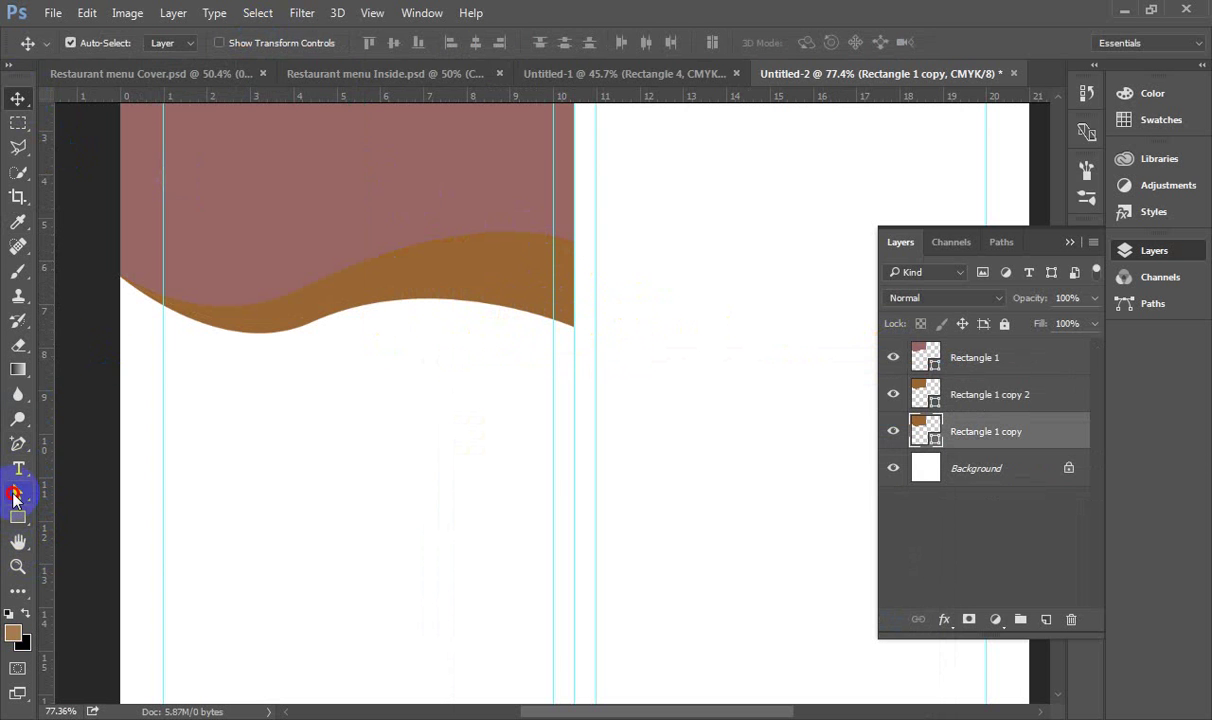
left_click(15, 494)
left_click(249, 42)
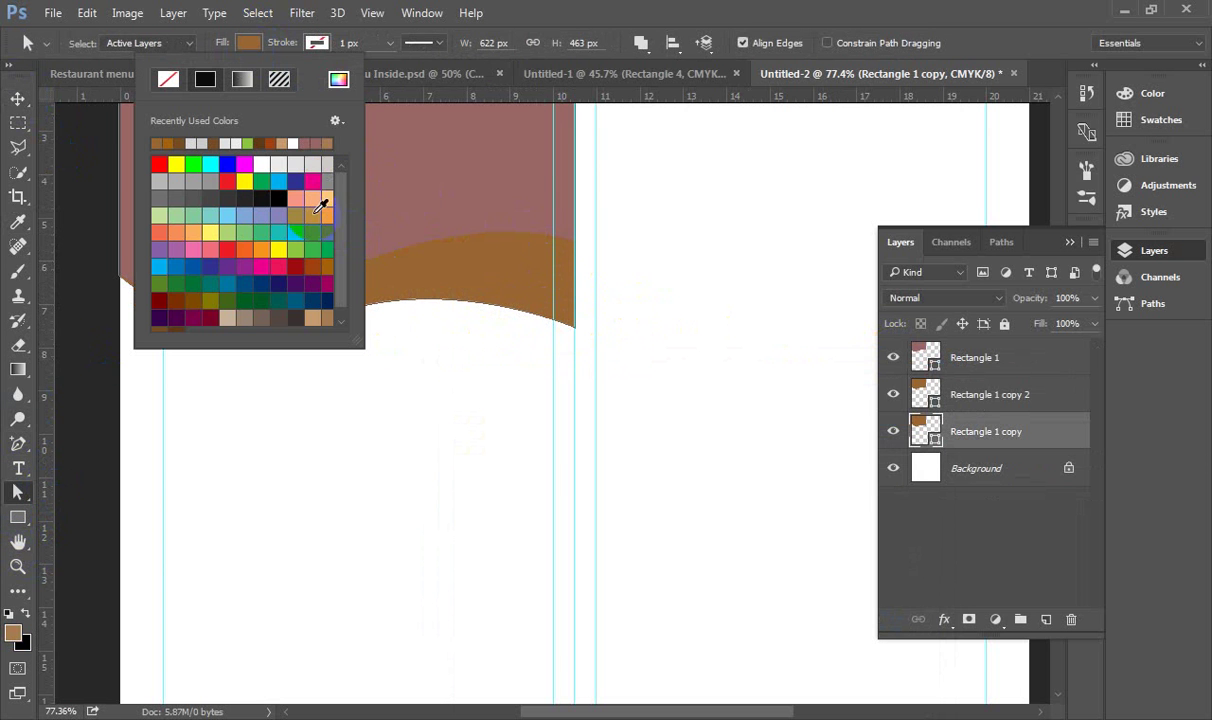
left_click(326, 145)
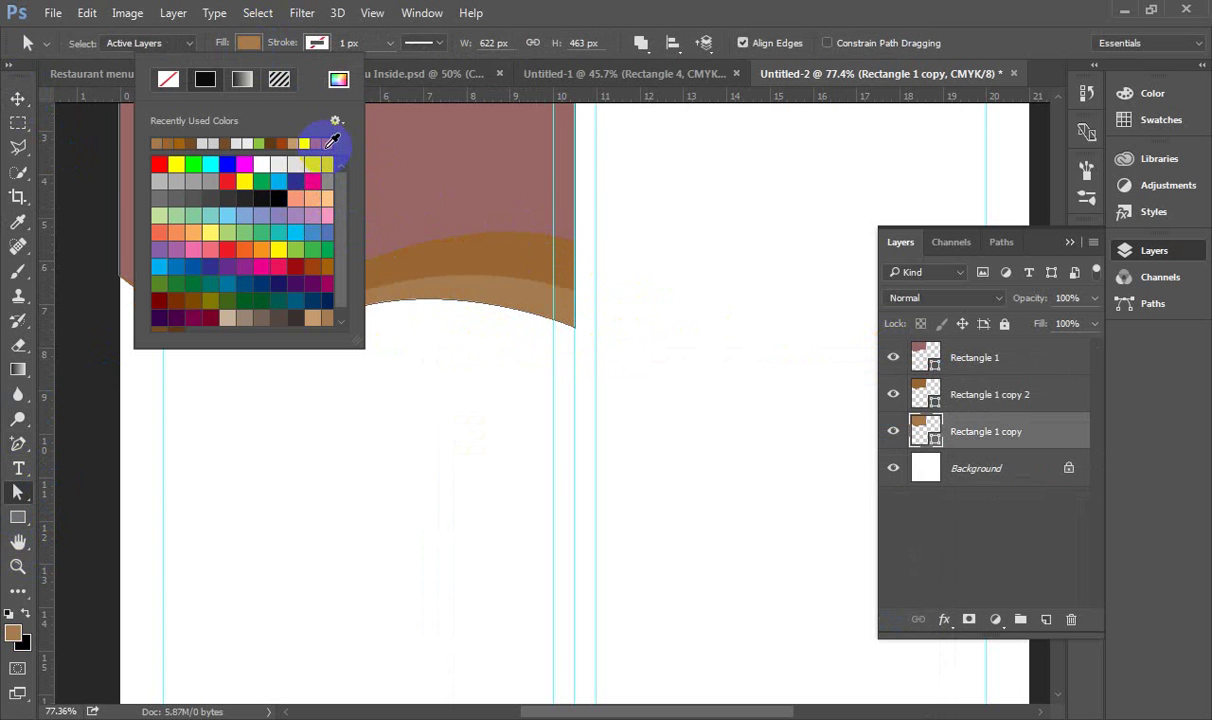
left_click(803, 8)
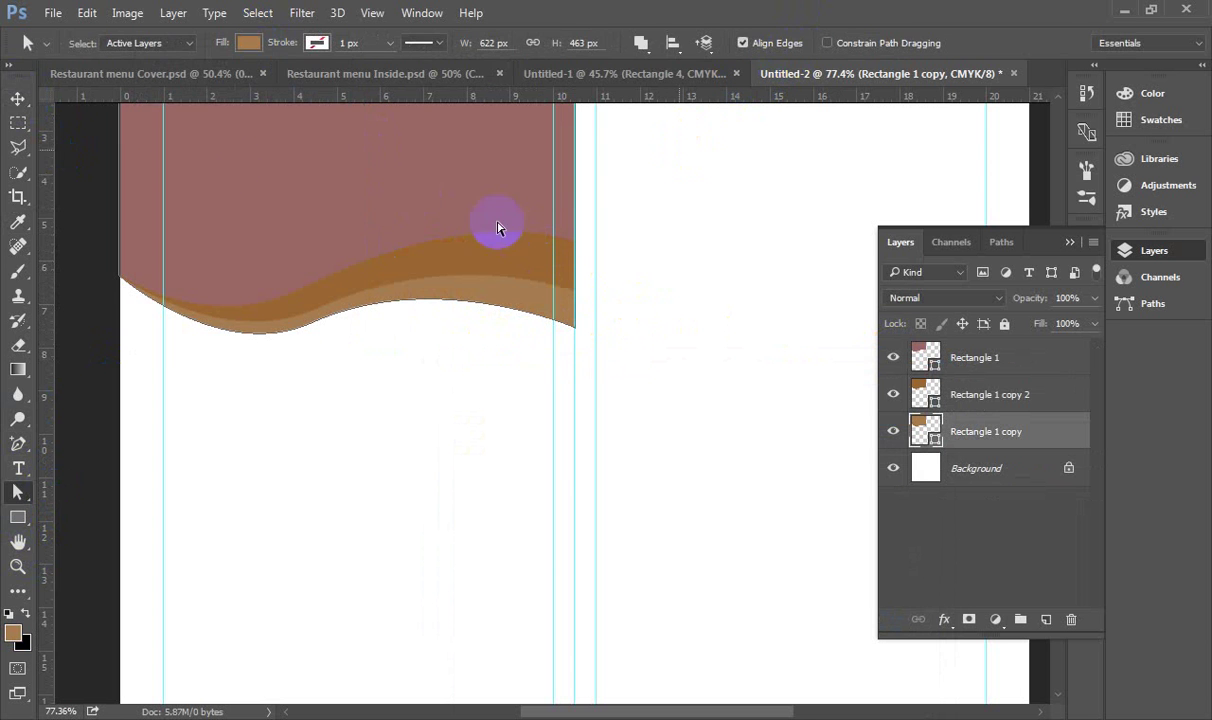
- Shift the tan band's middle anchor slightly up and right and shorten its right handle
left_click(14, 101)
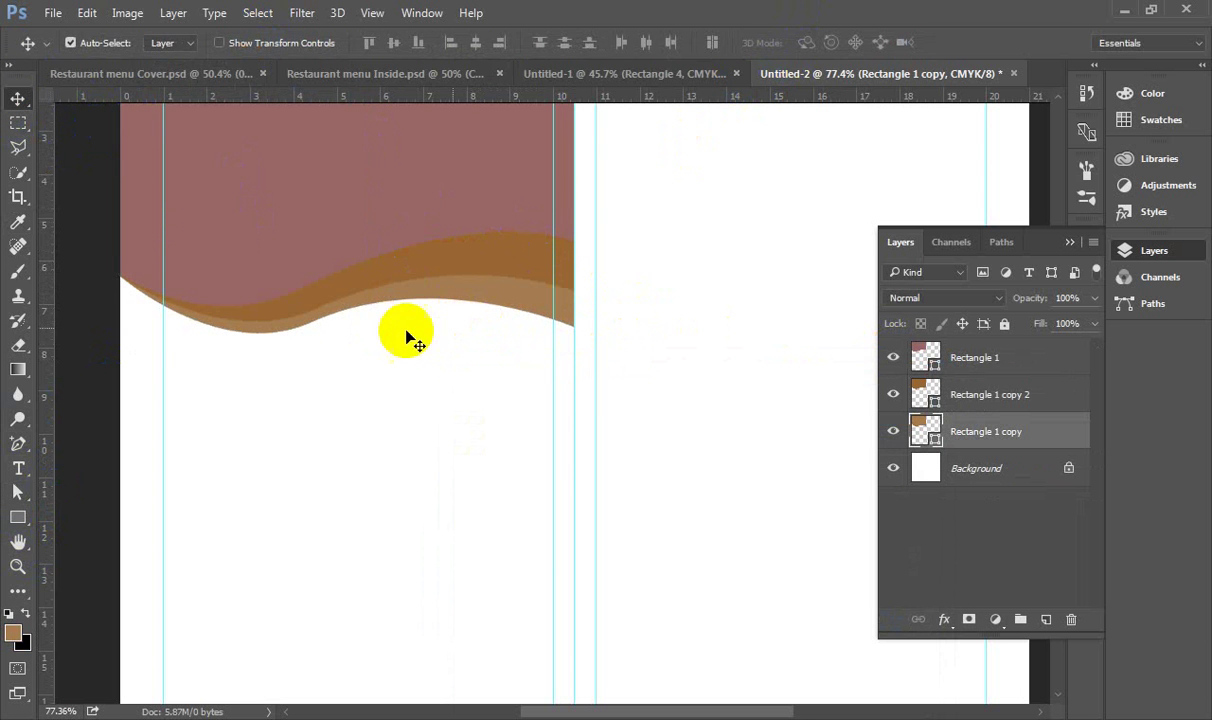
left_click(18, 490)
left_click(270, 342)
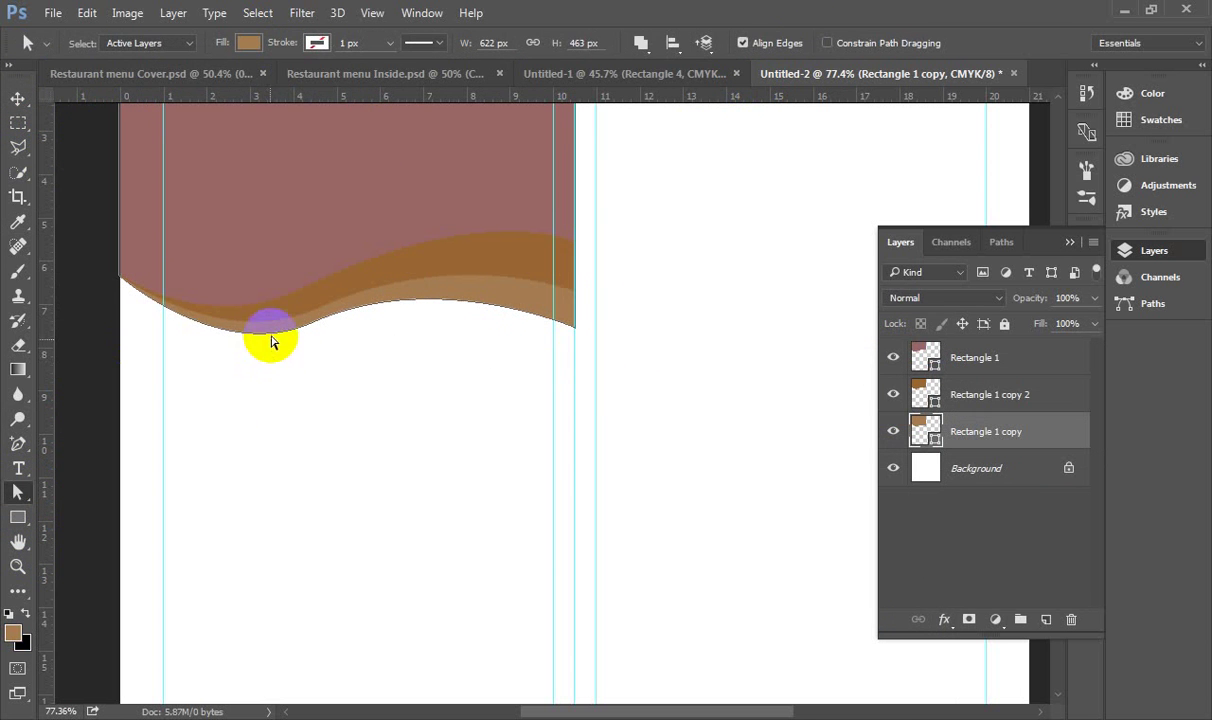
left_click(314, 324)
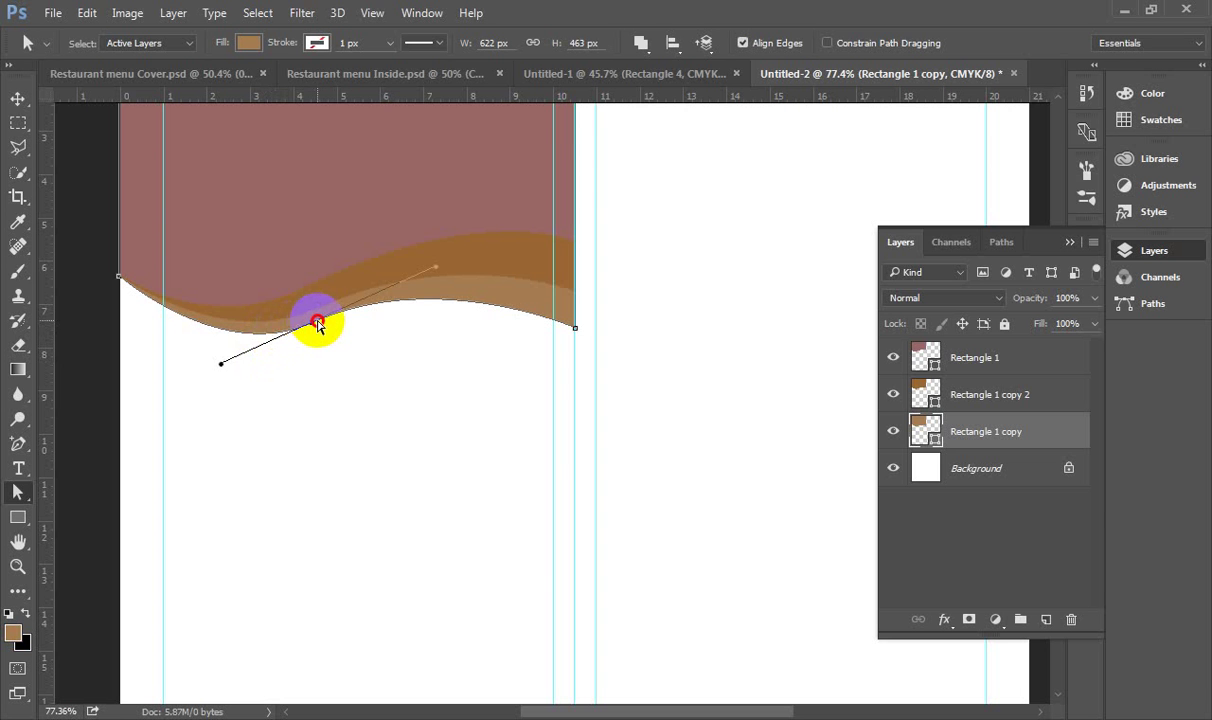
left_click_drag(317, 325, 326, 318)
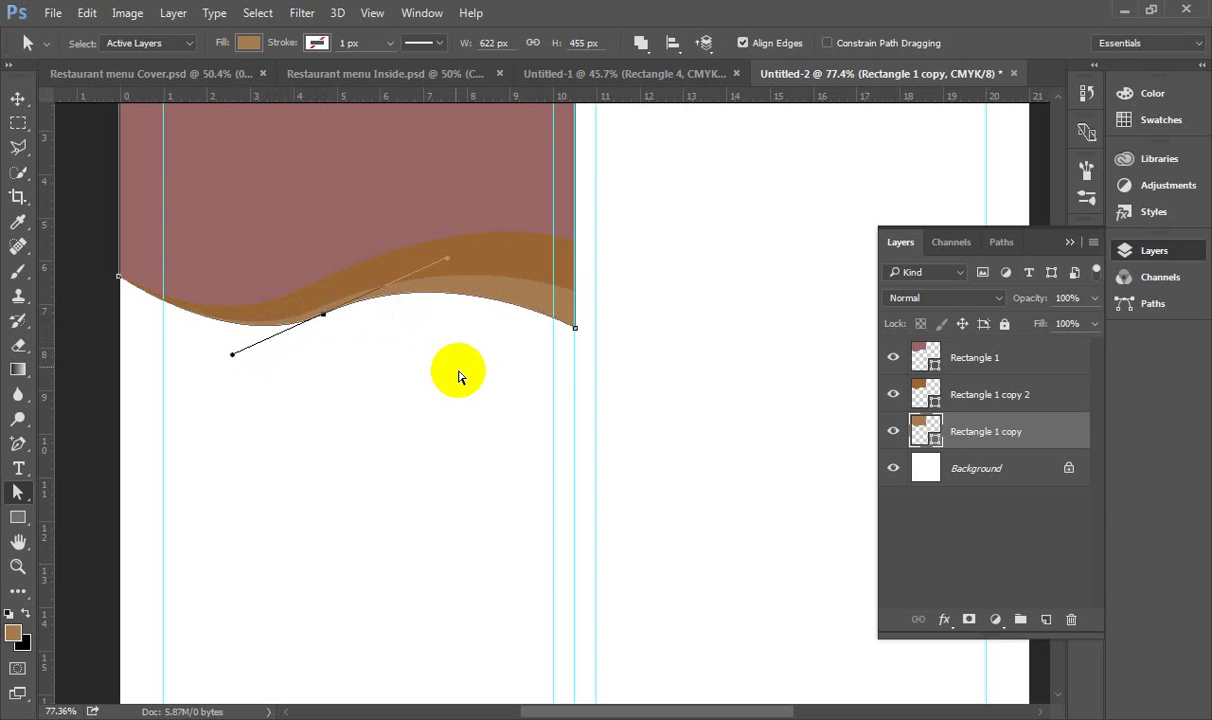
left_click(452, 260)
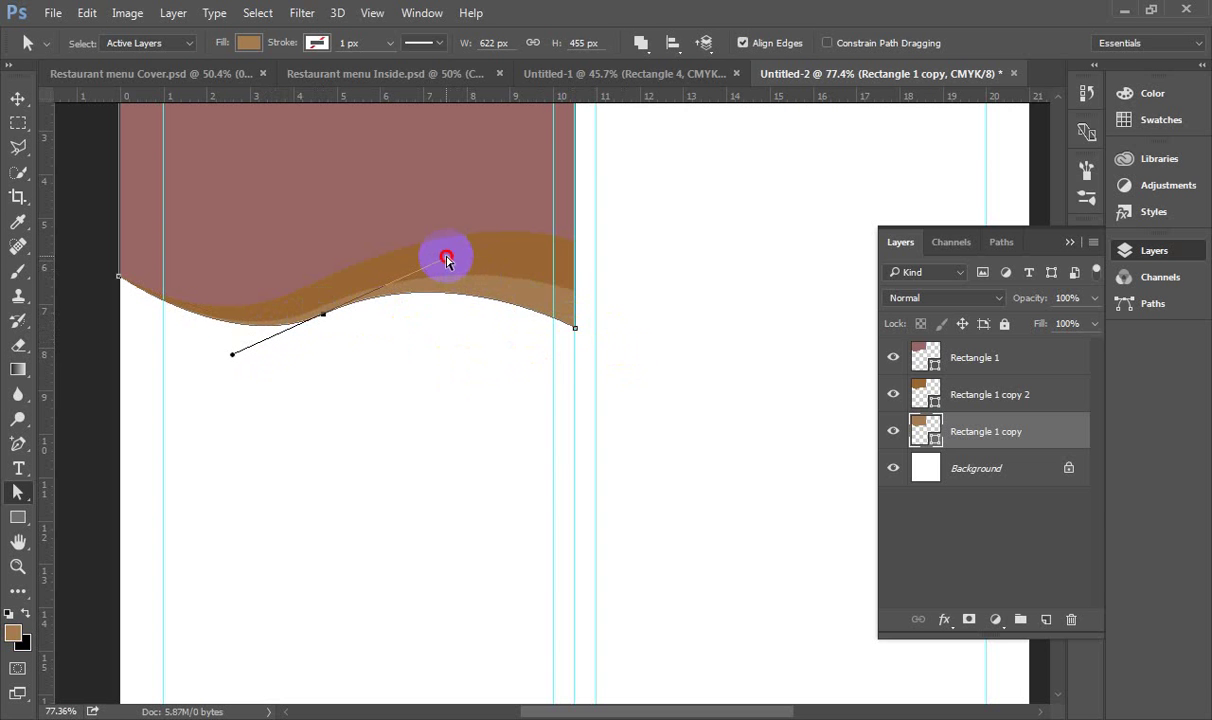
left_click_drag(446, 260, 419, 267)
- Move the tan band's middle anchor slightly left and down and flatten its handles to soften the wave
left_click(323, 319)
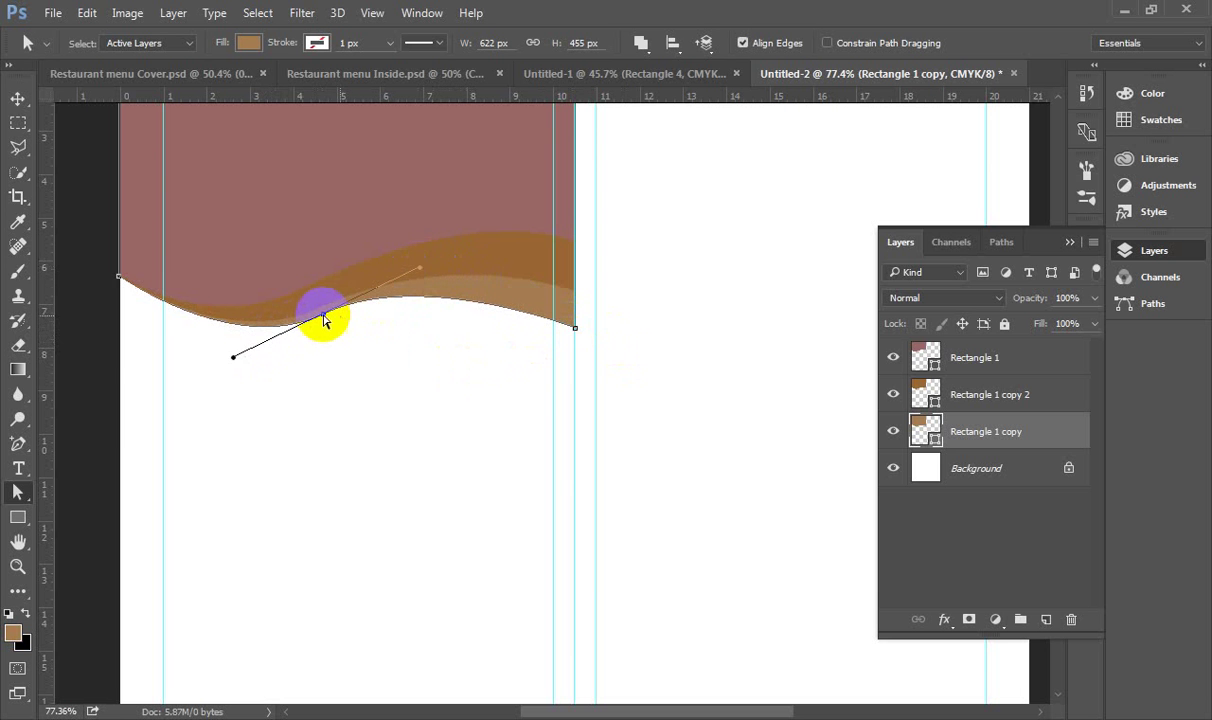
mouse_move(323, 319)
left_mouse_down()
mouse_move(222, 362)
mouse_move(222, 347)
left_mouse_up()
left_click(348, 304)
left_click(414, 279)
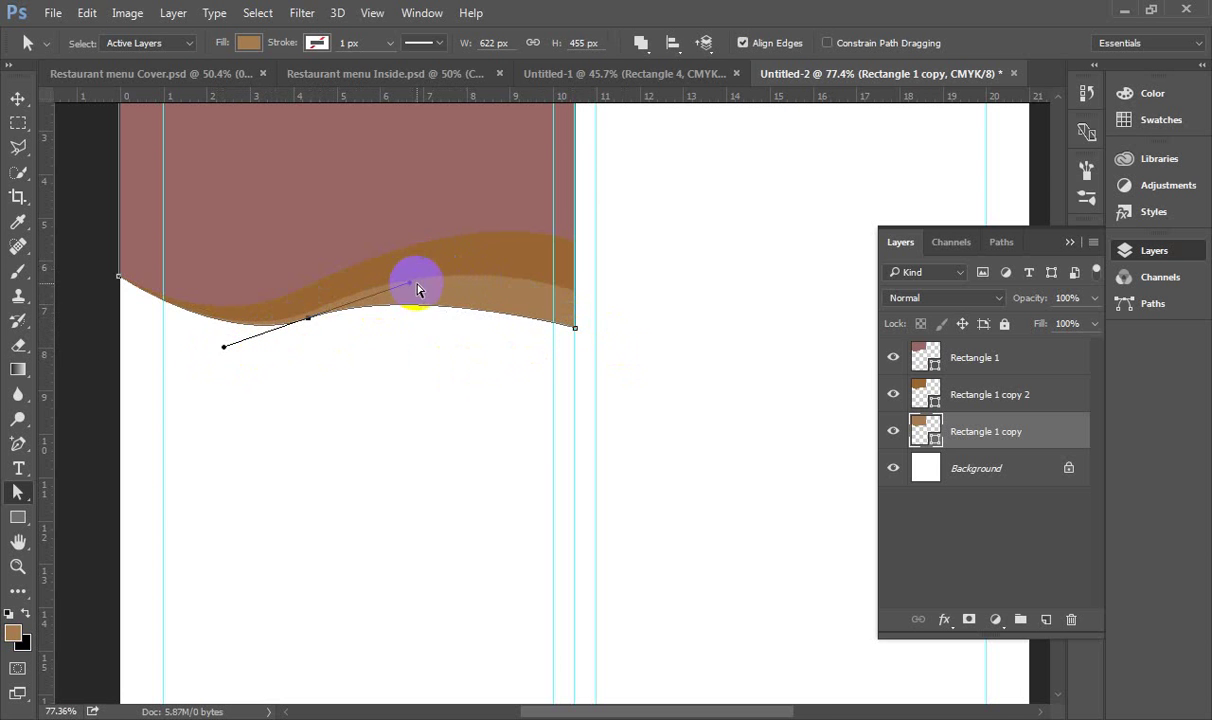
- Steepen the right handle of the tan band's middle anchor and shift that anchor right to even out the trough
key("ctrl+0")
scroll(365, 338, "up", 3)
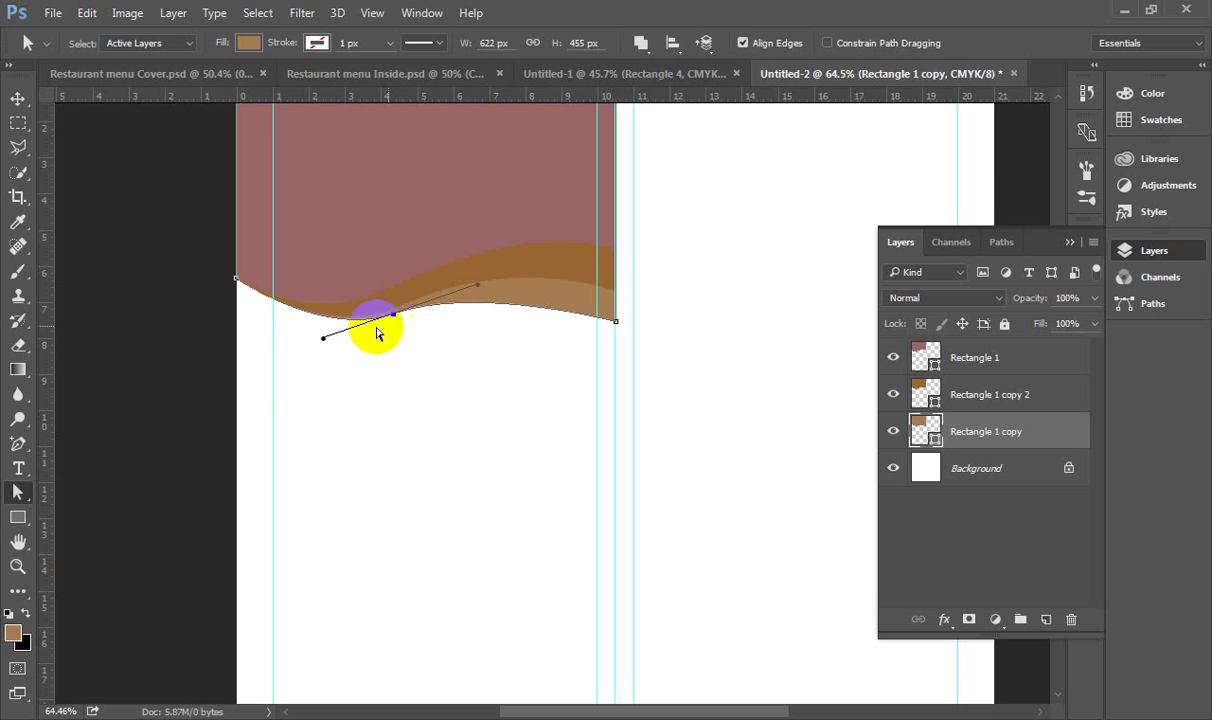
scroll(411, 262, "up", 2)
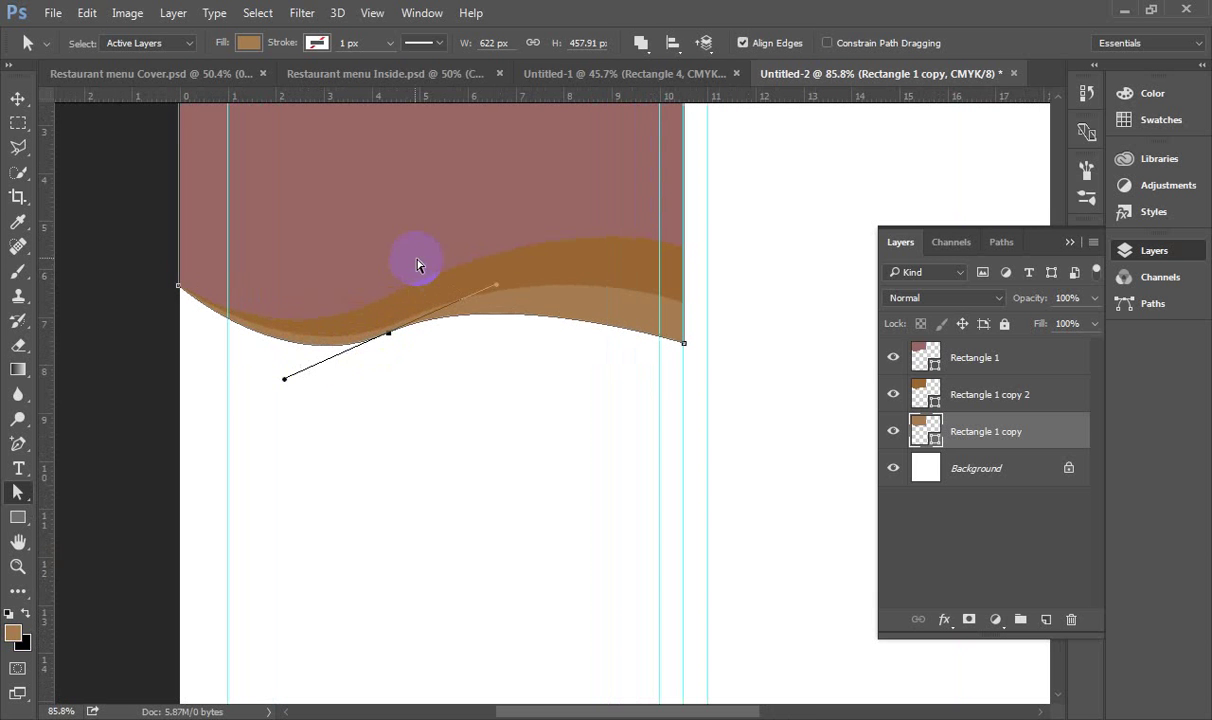
left_click_drag(498, 291, 500, 276)
left_click(388, 333)
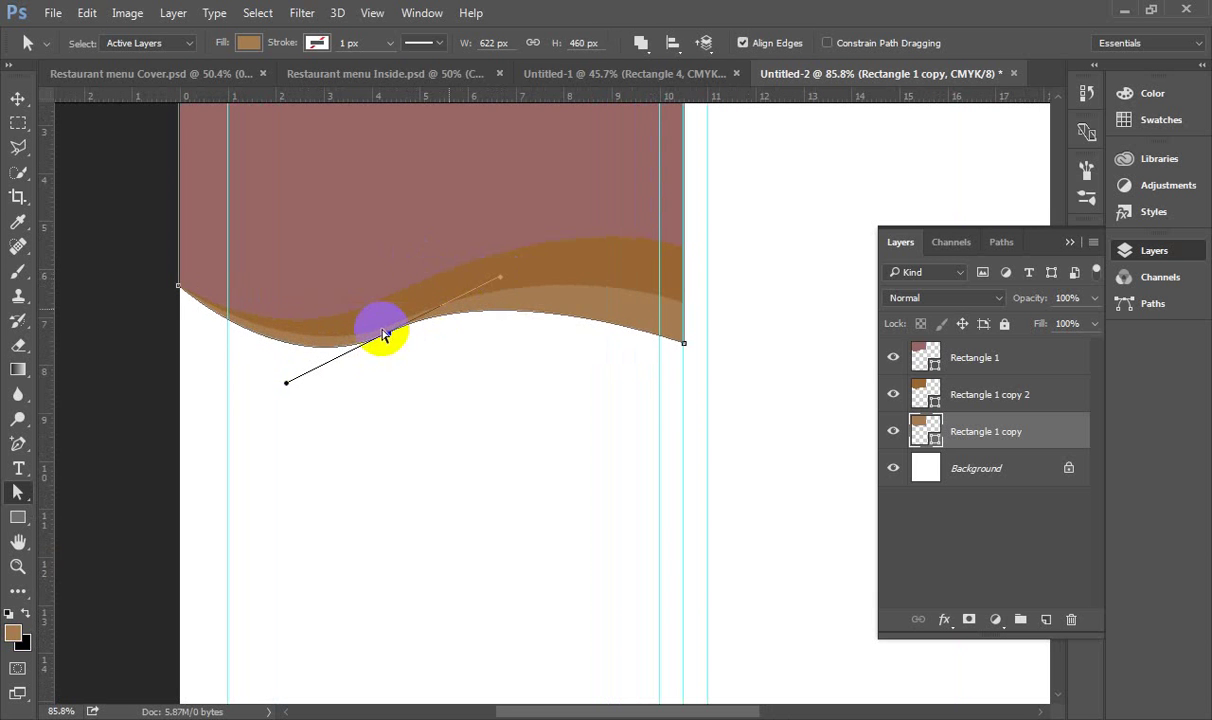
left_click_drag(389, 333, 401, 329)
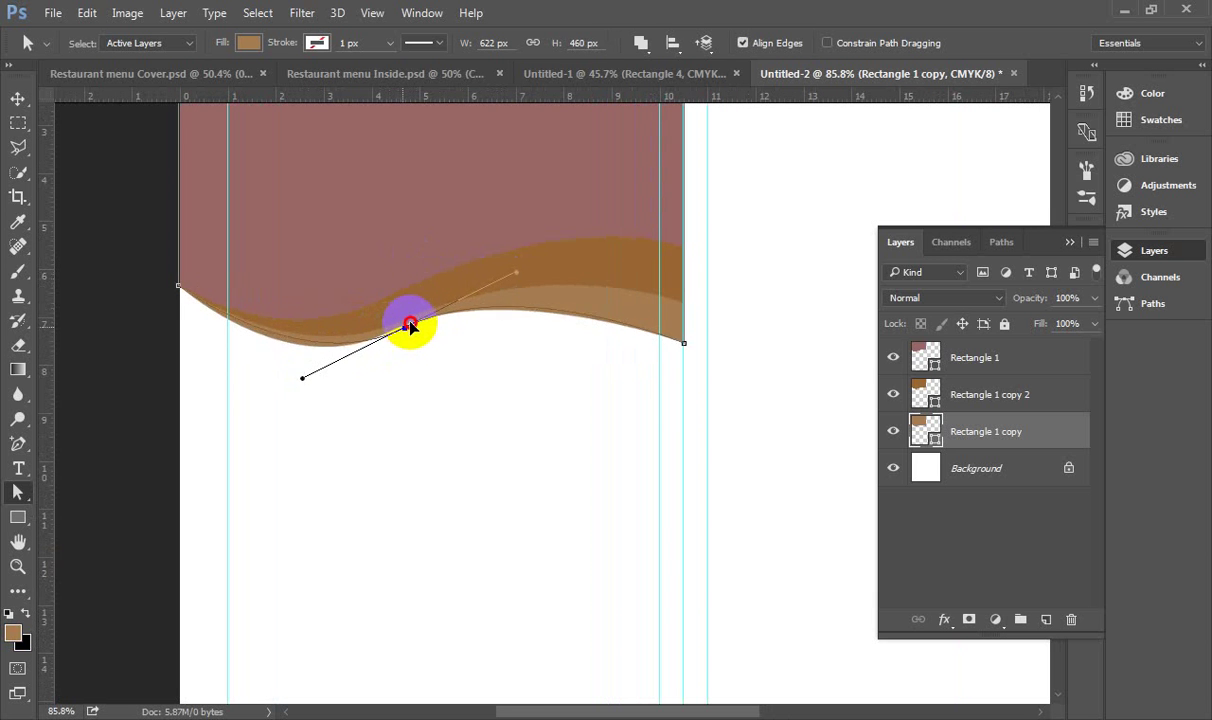
left_click_drag(563, 284, 515, 277)
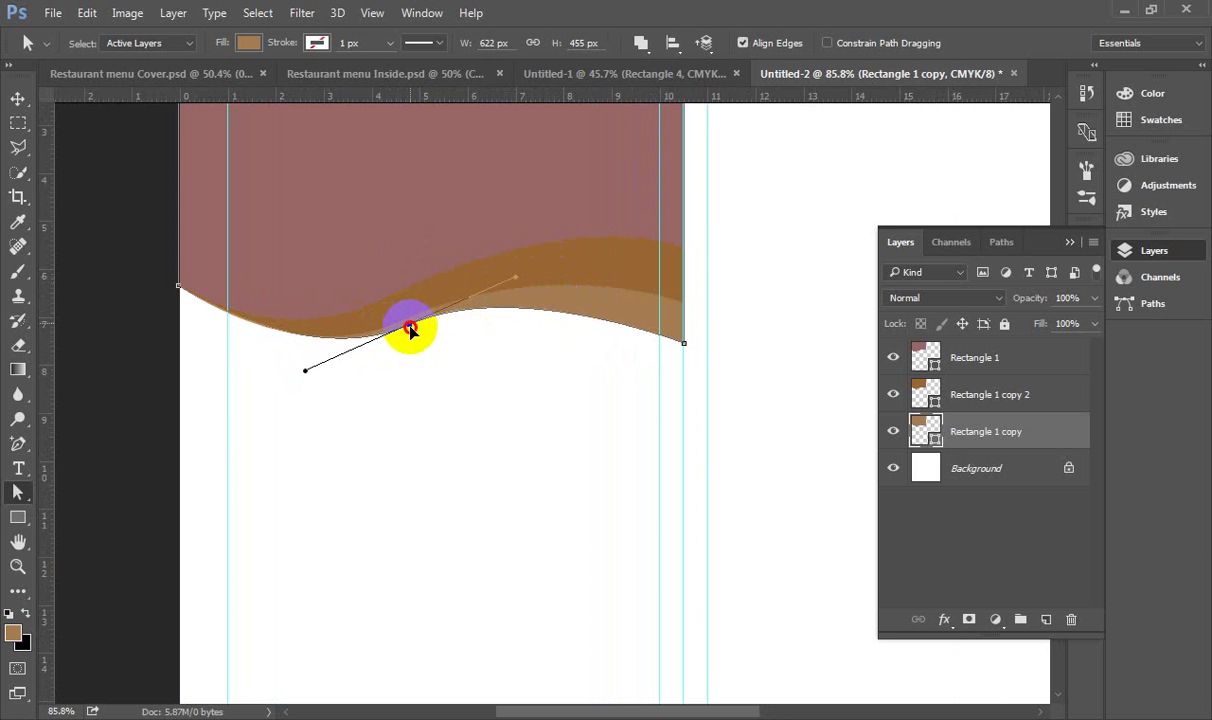
left_click_drag(410, 328, 412, 334)
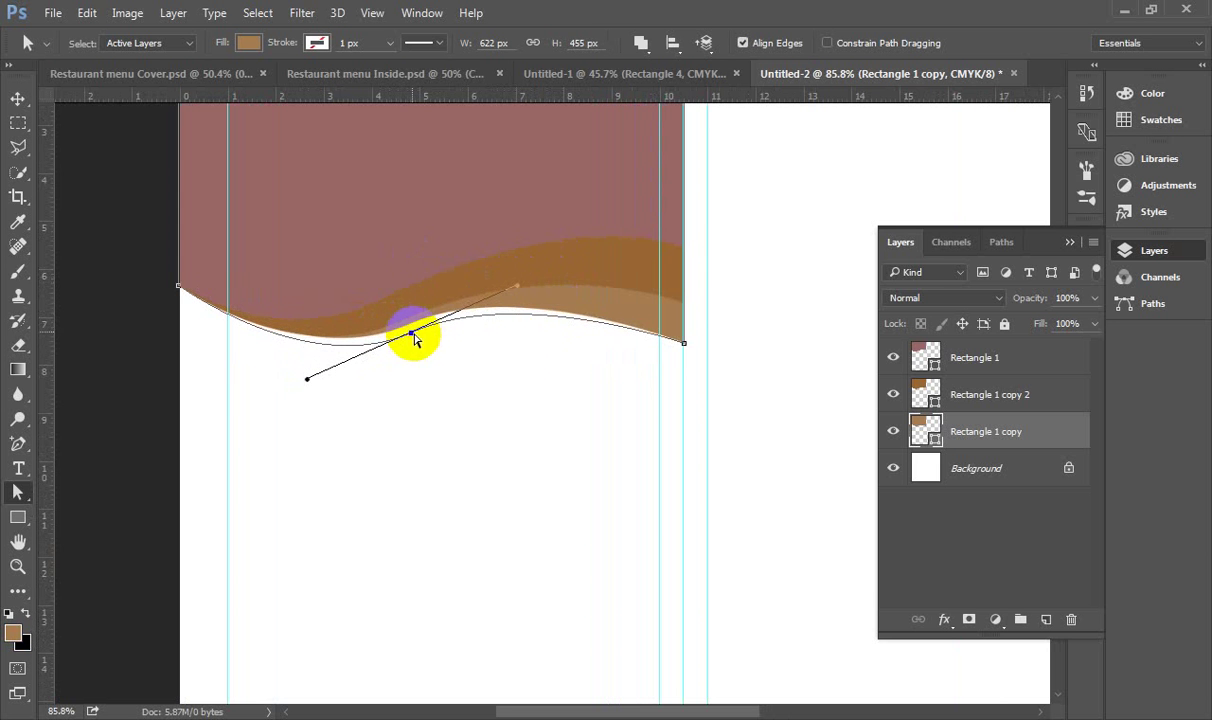
- Lengthen and raise the right handle of the tan band's middle anchor to lift the crest
left_click(530, 378)
key("ctrl+0")
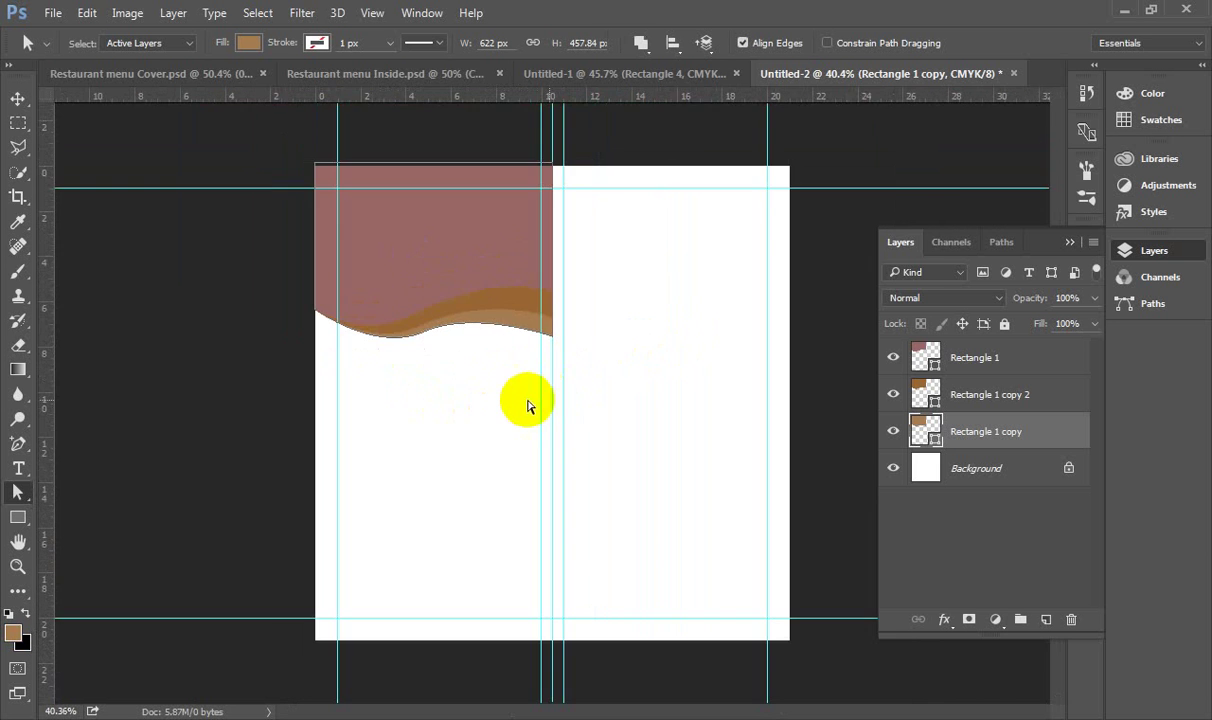
scroll(530, 405, "up", 3)
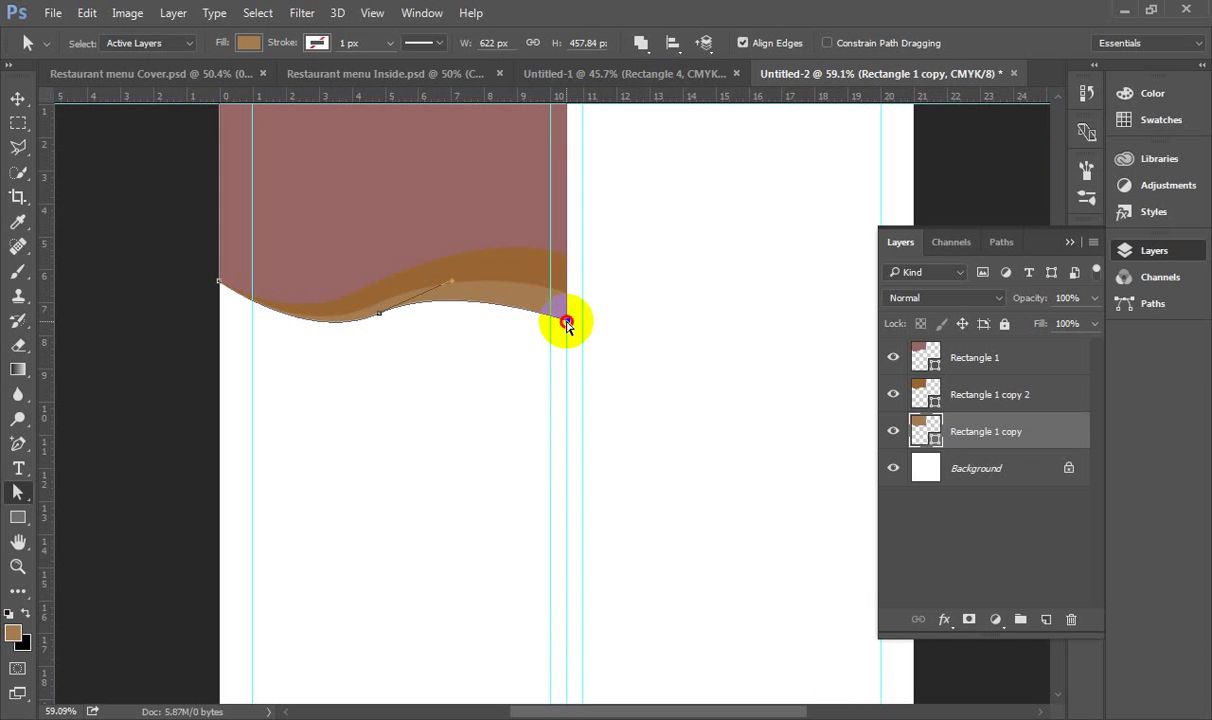
left_click(450, 287)
left_click_drag(457, 286, 467, 275)
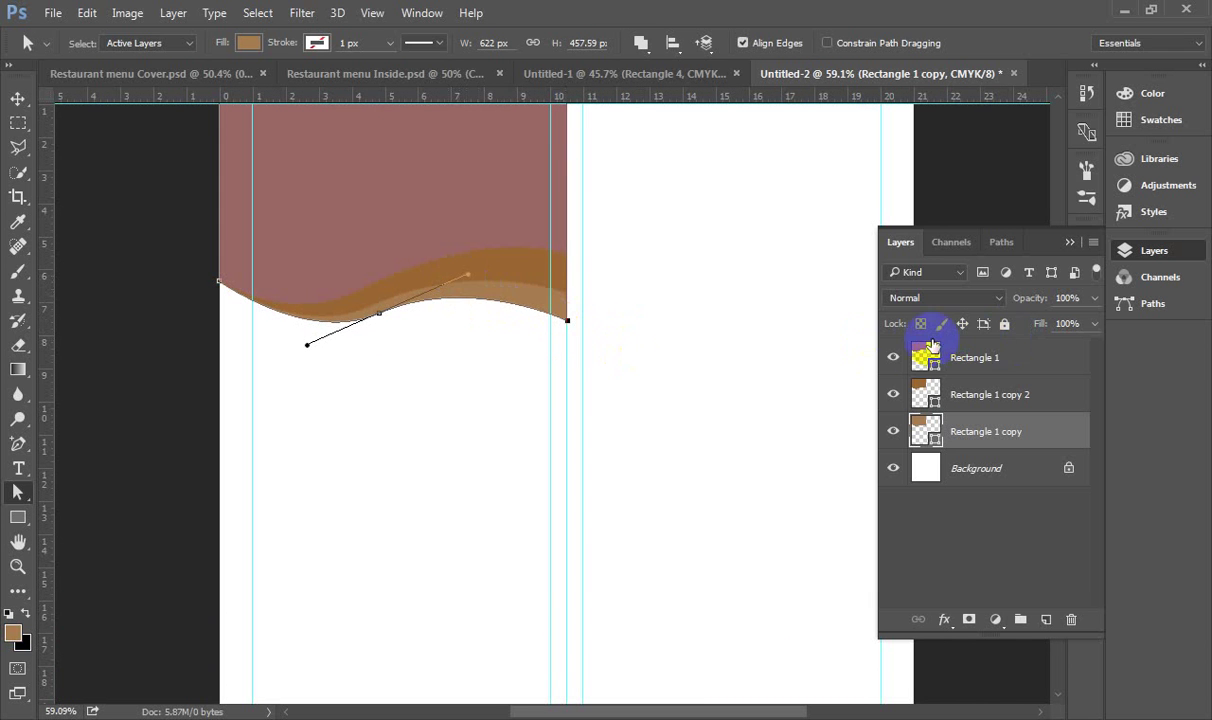
- Duplicate the tan band, Rectangle 1 copy, and fill the duplicate with a light grey swatch
left_click_drag(1000, 432, 1047, 617)
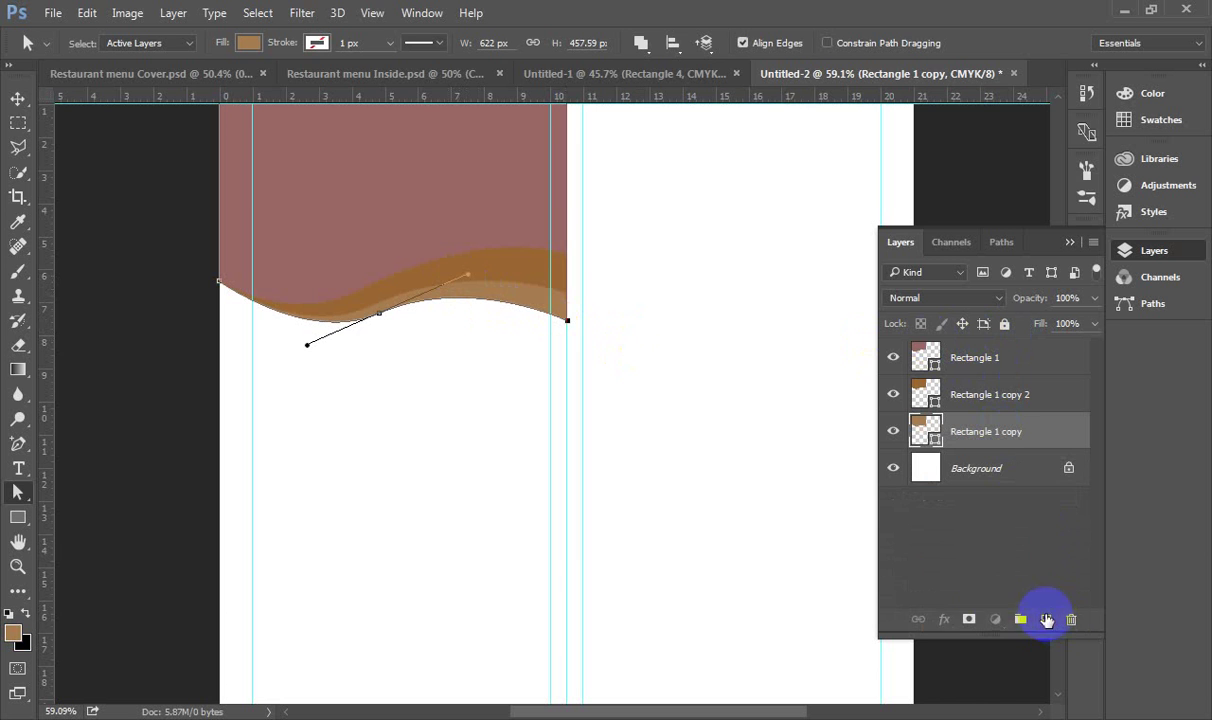
left_click(28, 100)
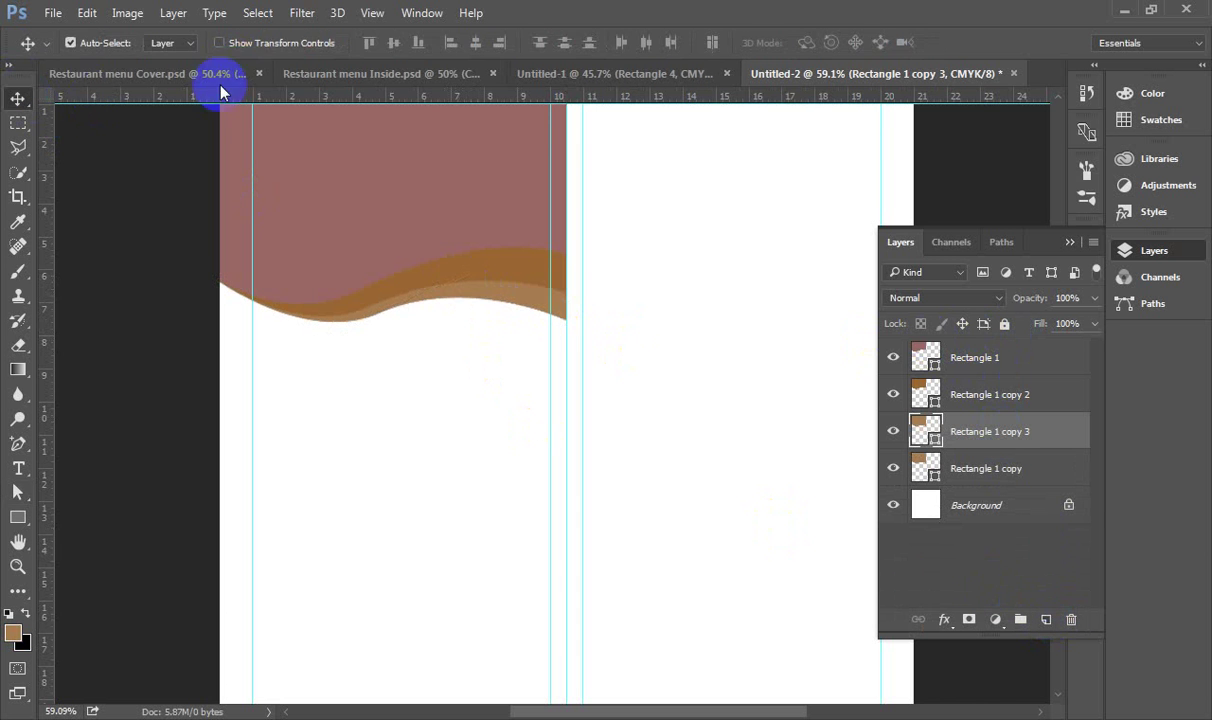
left_click(24, 492)
left_click(248, 43)
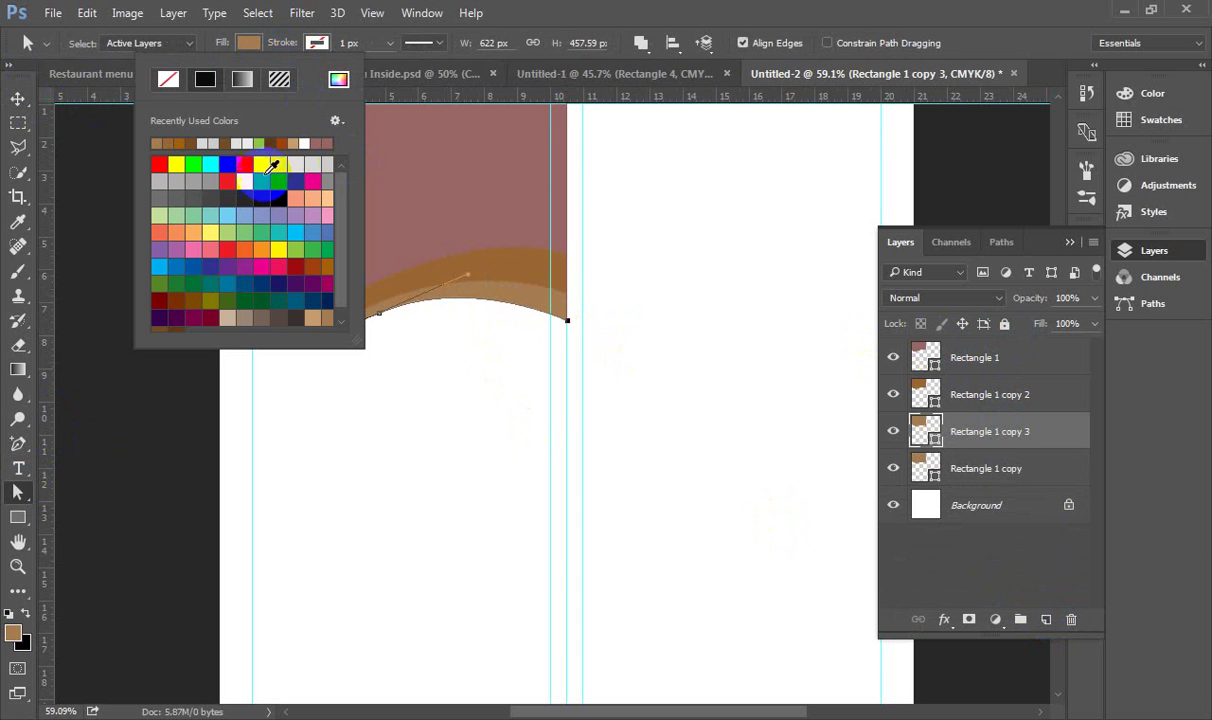
left_click(328, 163)
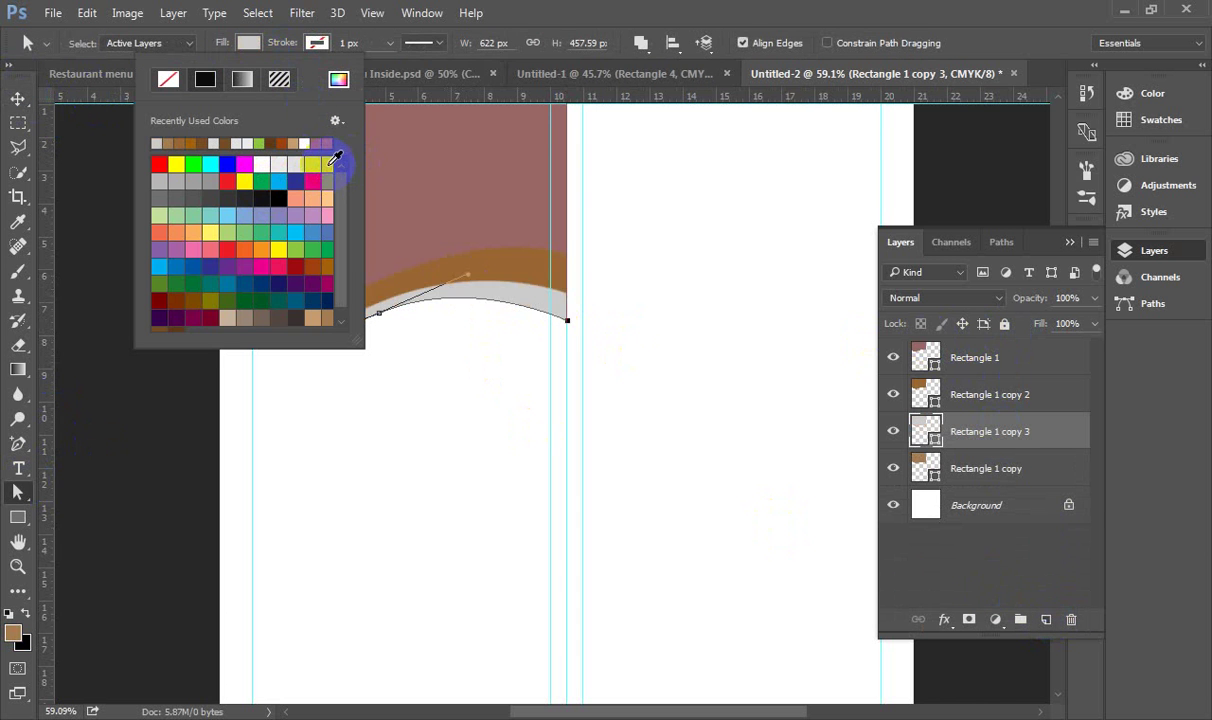
left_click(663, 27)
- Move the light grey duplicate layer beneath Rectangle 1 copy and get ready to edit its path
left_click_drag(991, 438, 996, 470)
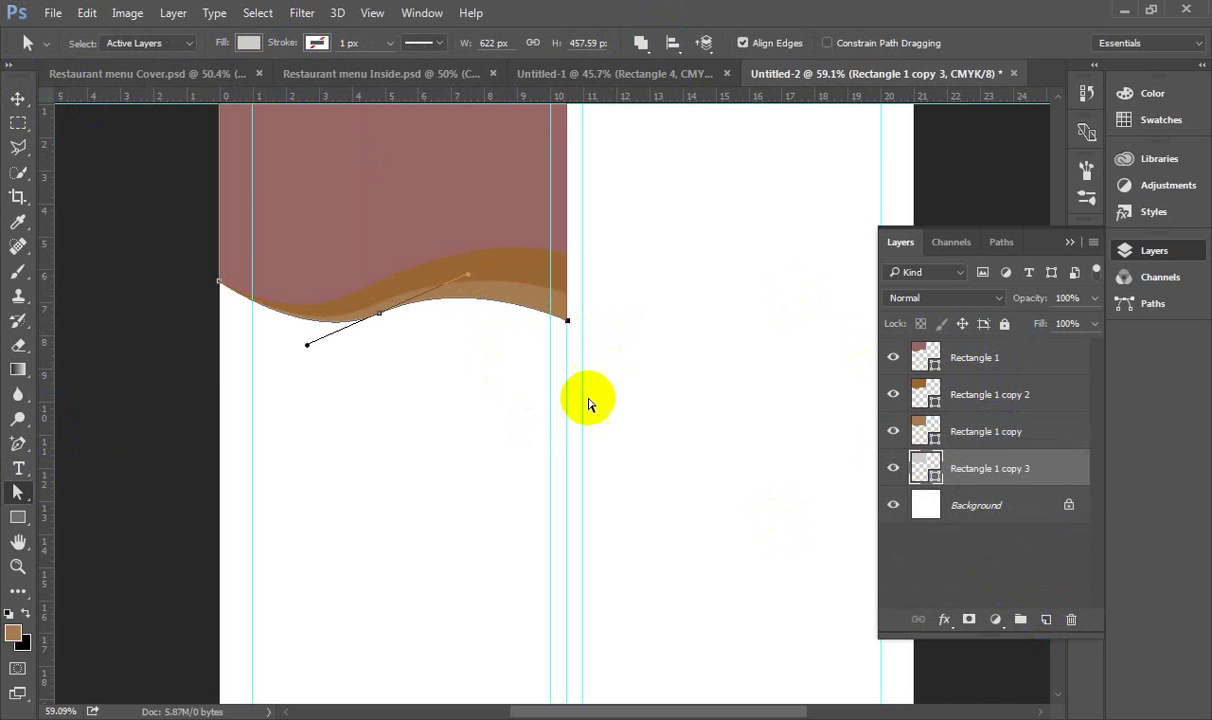
left_click(17, 104)
key("a")
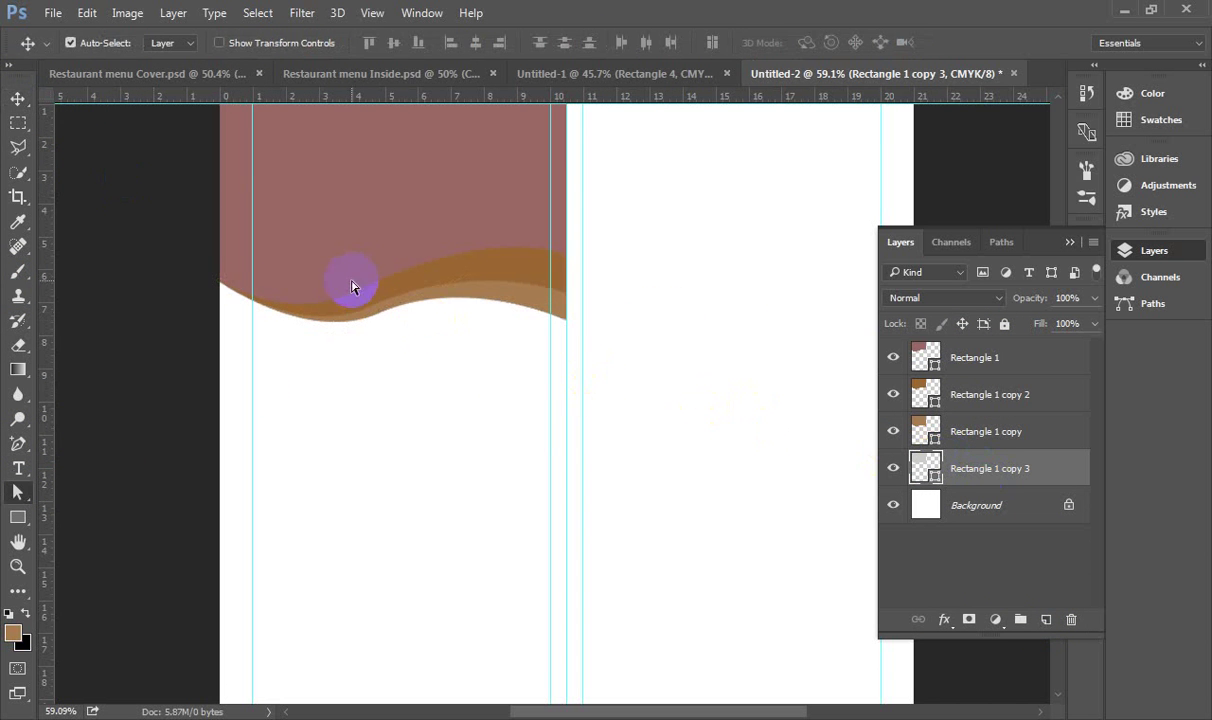
- Shift the light grey band's middle and right anchors down so the band shows beneath the tan band
left_click(351, 287)
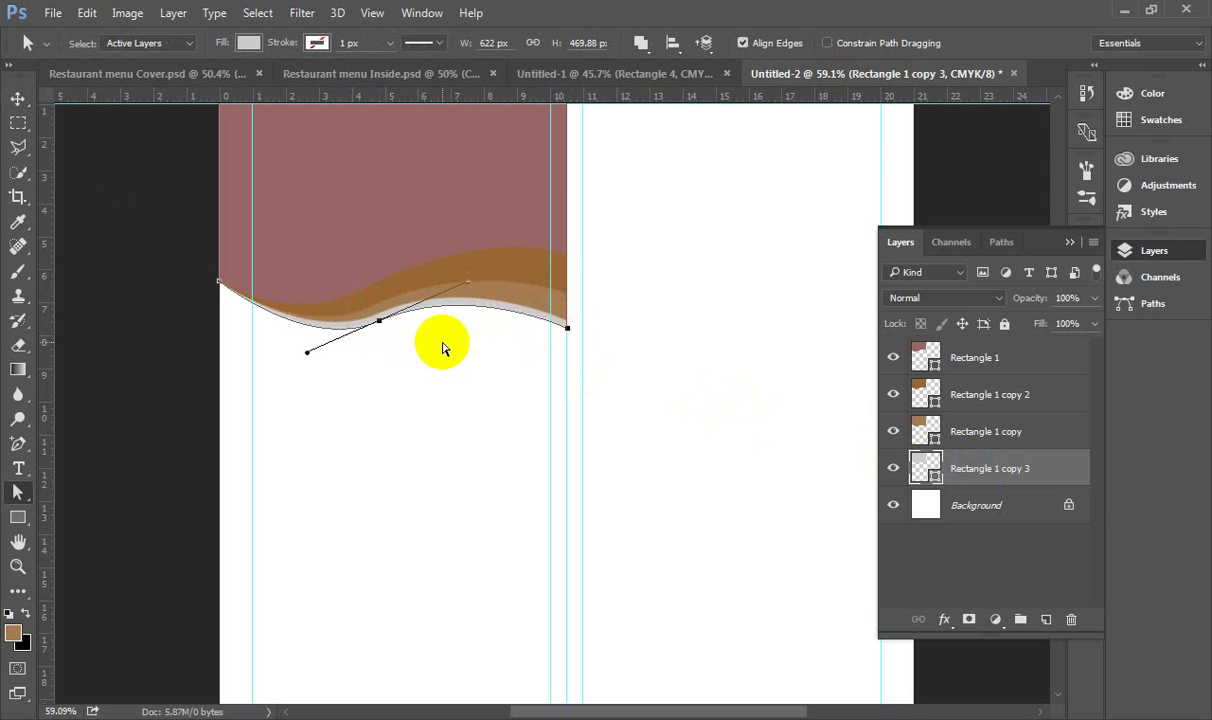
key("shift+Down")
key("shift+Down")
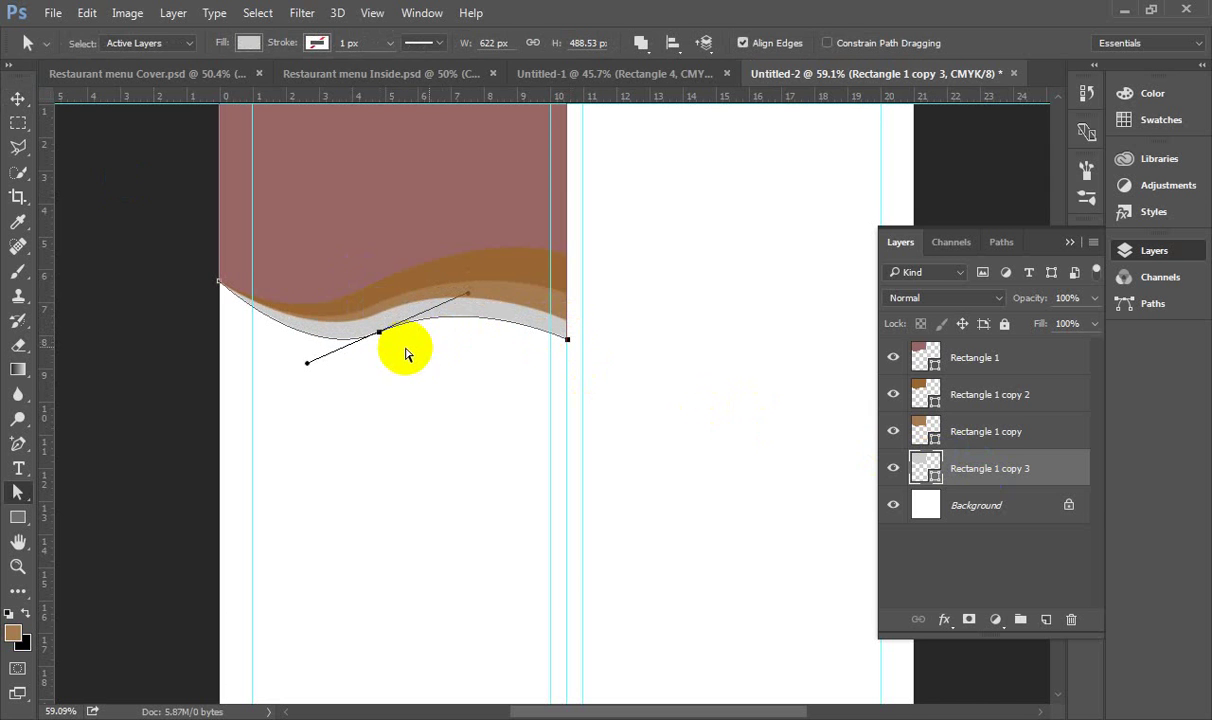
- Adjust the right handle of the grey band's middle anchor and lower its right end anchor to widen that end
left_click(375, 334)
left_click(455, 304)
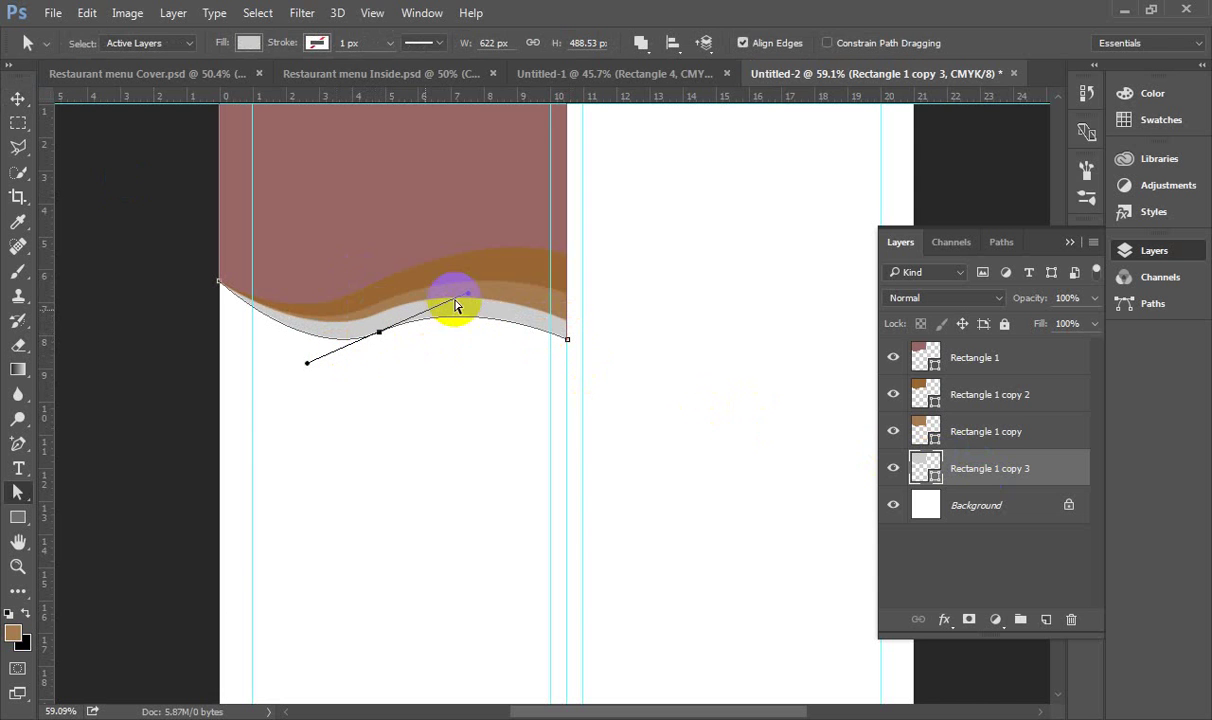
left_click_drag(470, 300, 472, 300)
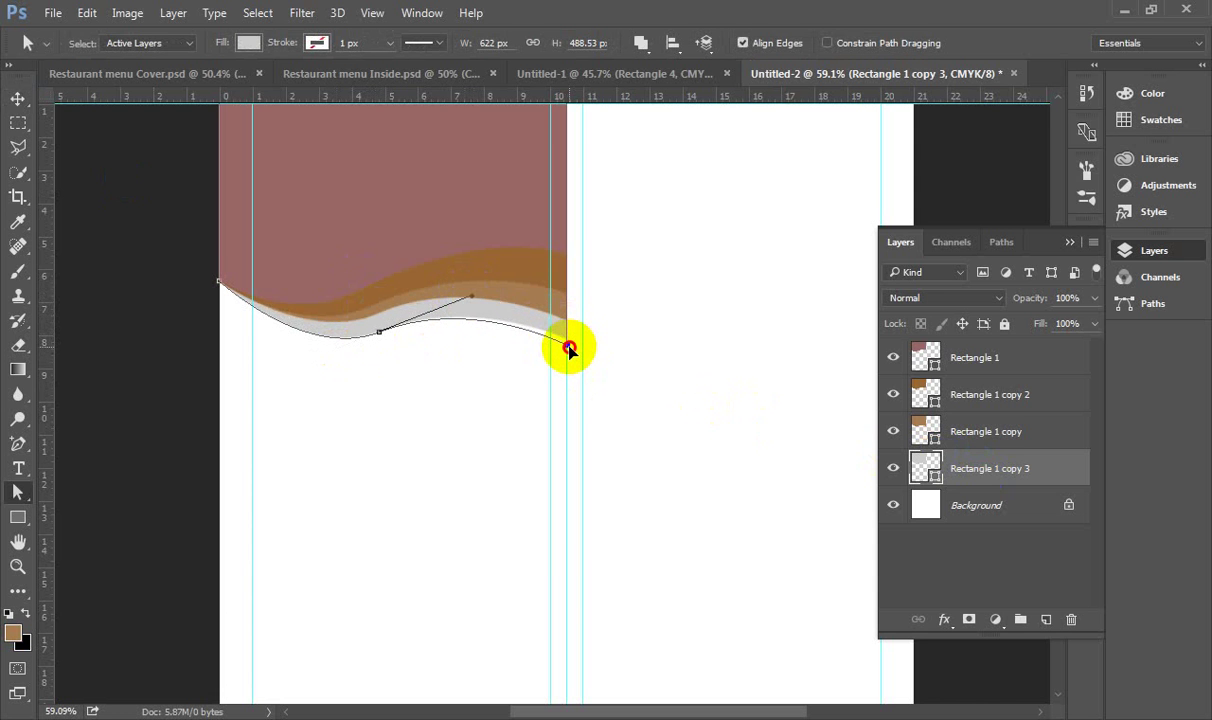
left_click_drag(567, 353, 566, 352)
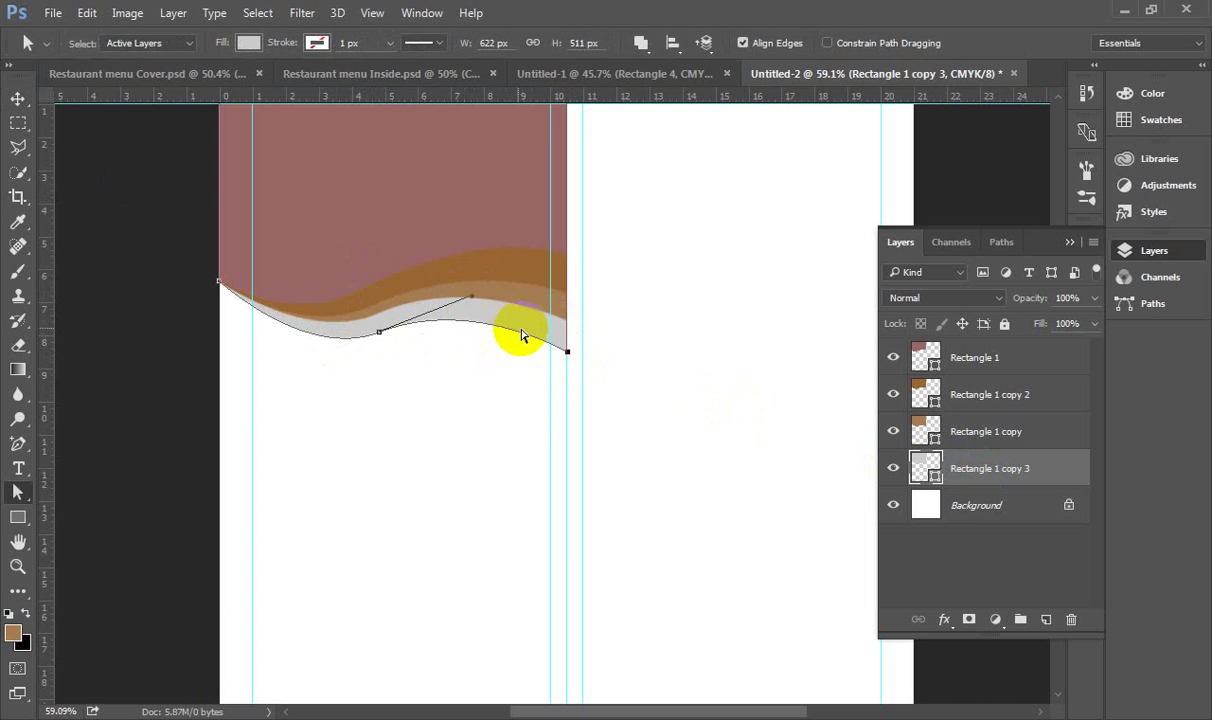
- Raise the grey band's middle anchor to thin the band toward the trough, and deselect the shape
left_click_drag(379, 337, 381, 321)
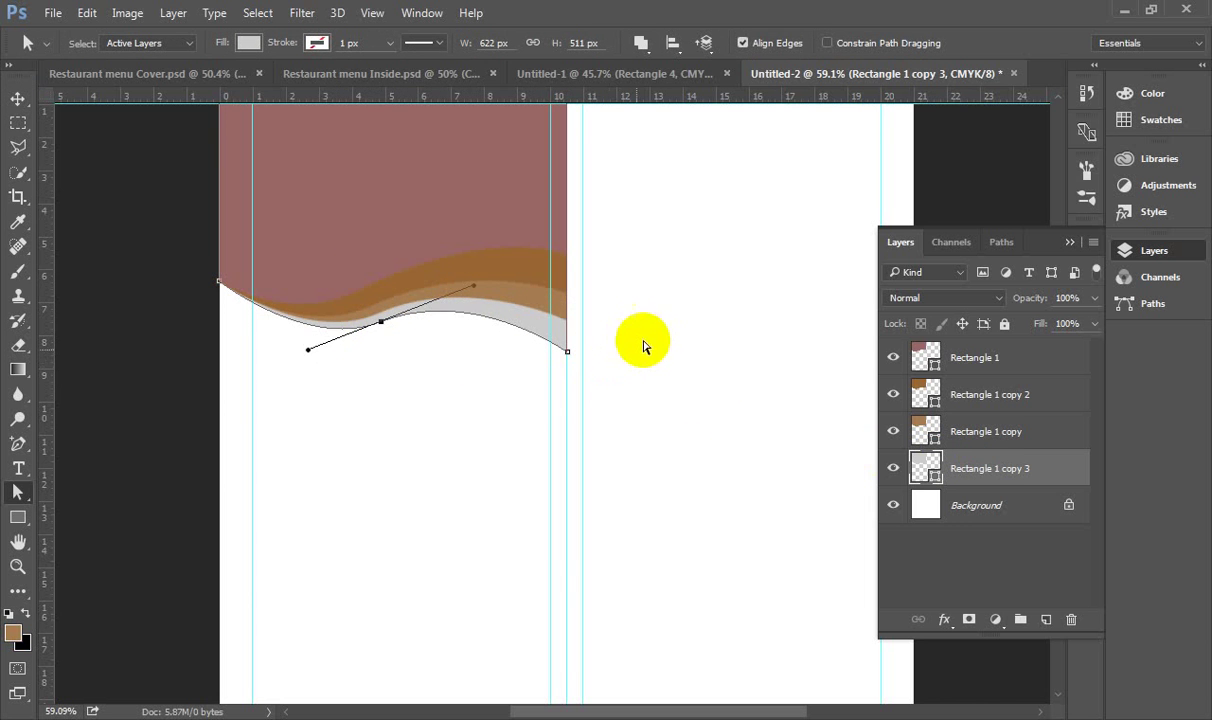
left_click(337, 346)
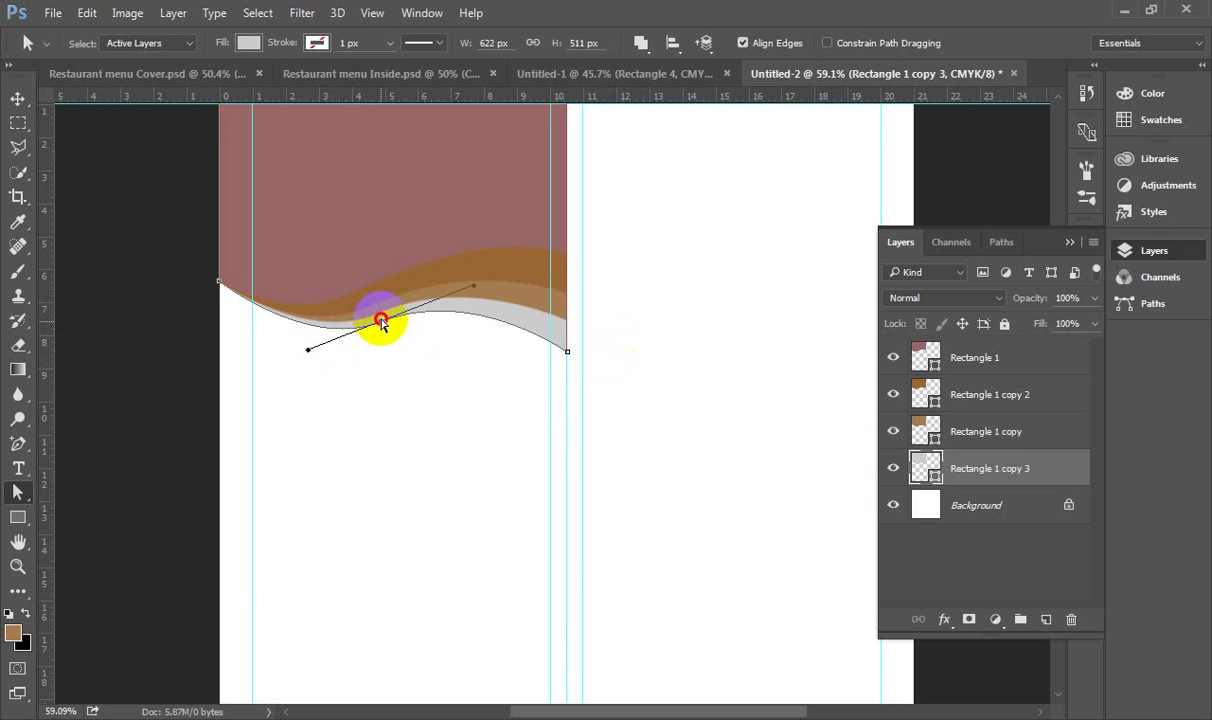
left_click_drag(381, 322, 379, 319)
left_click(660, 313)
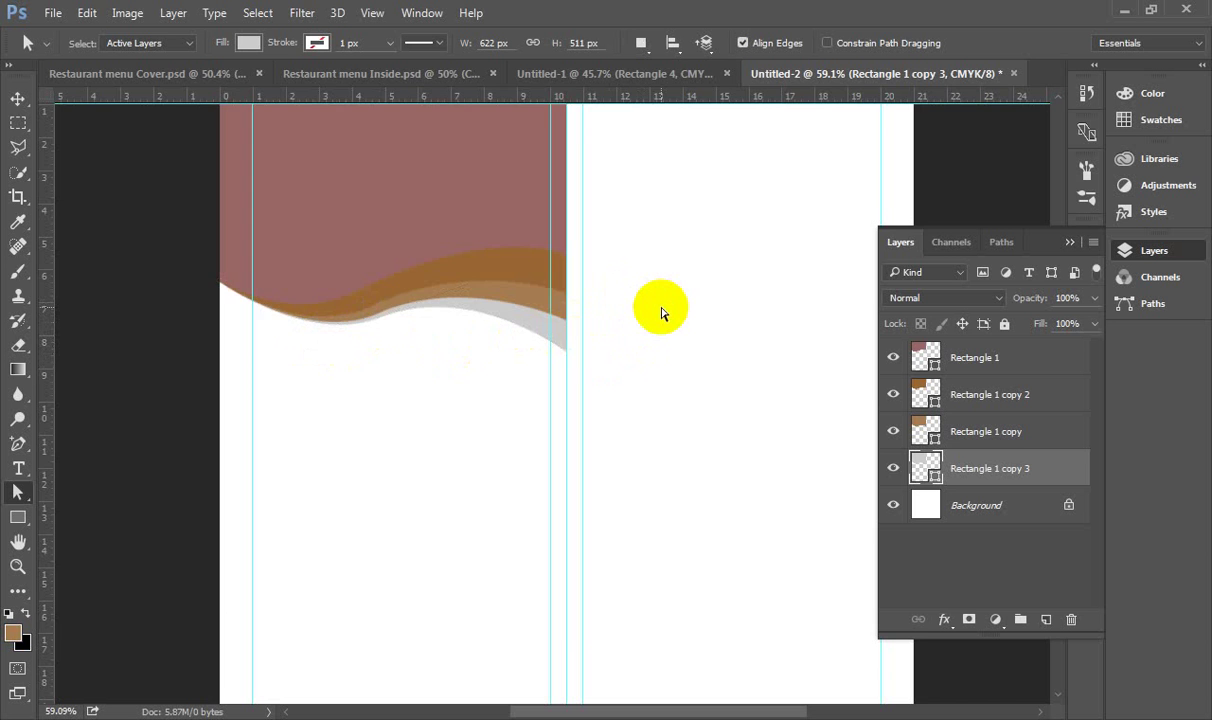
scroll(662, 313, "down", 1)
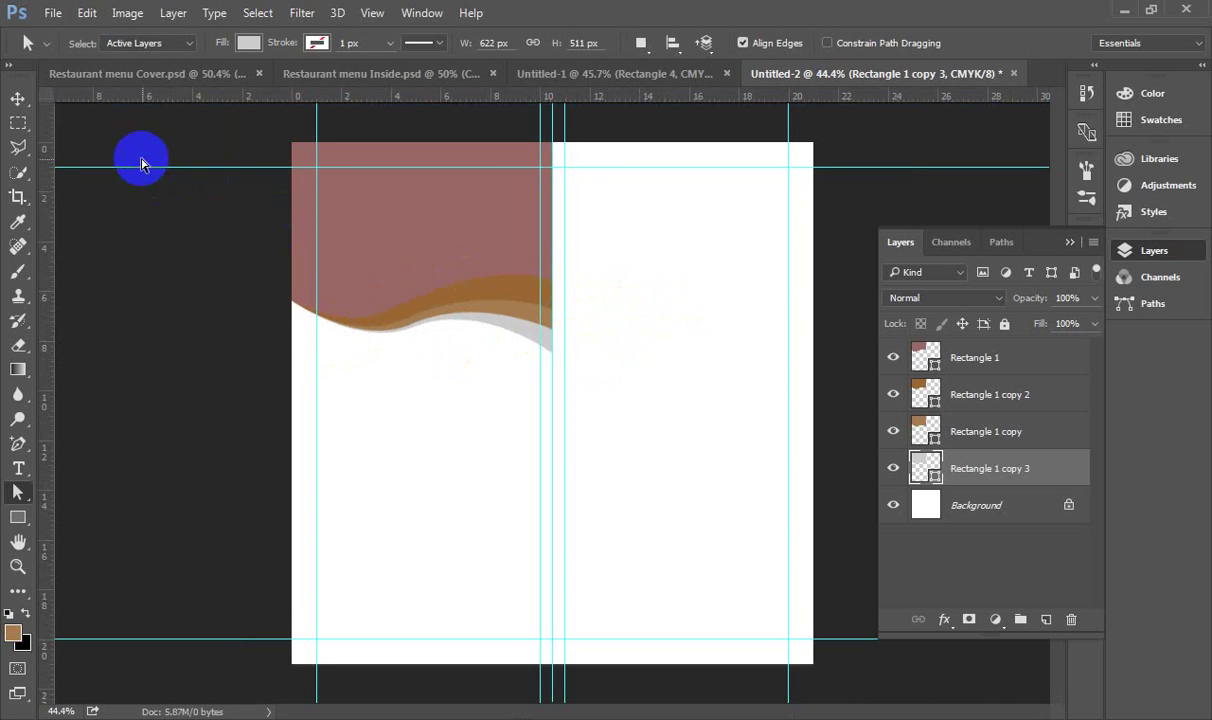
left_click(18, 98)
left_click(568, 300)
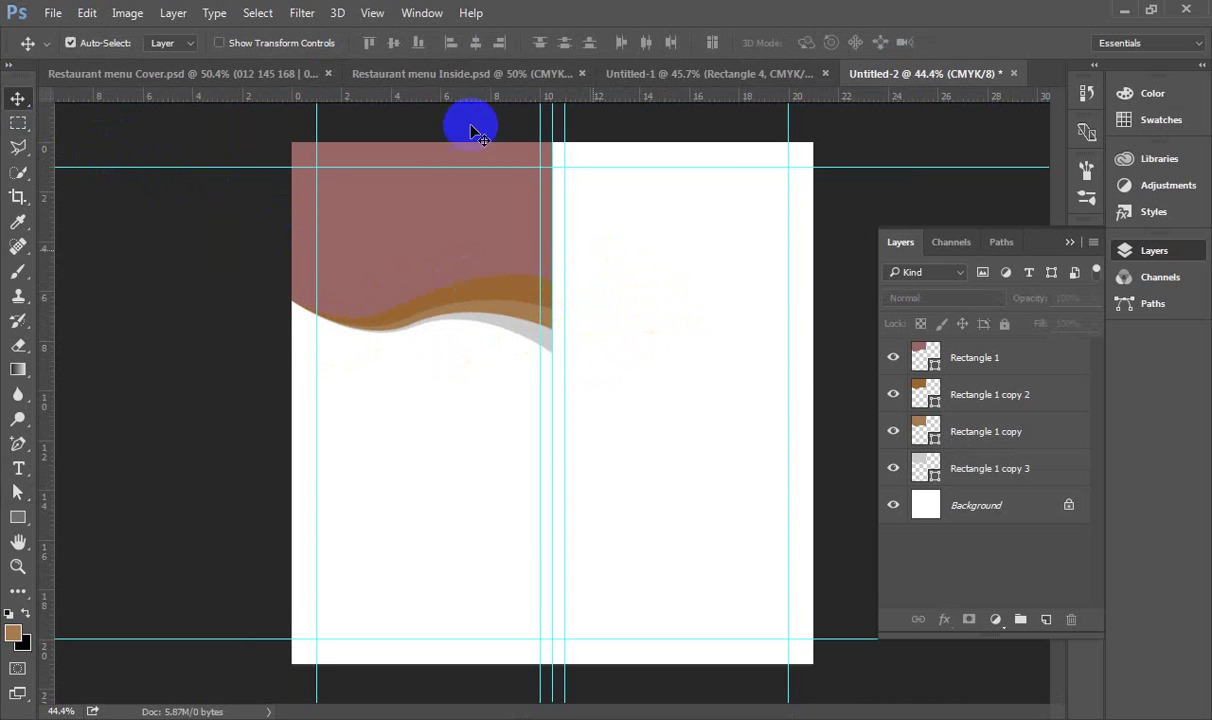
- Check the Restaurant menu Inside.psd reference and draw a brown rectangle about 627 × 145 px along the left page's bottom edge
left_click(460, 73)
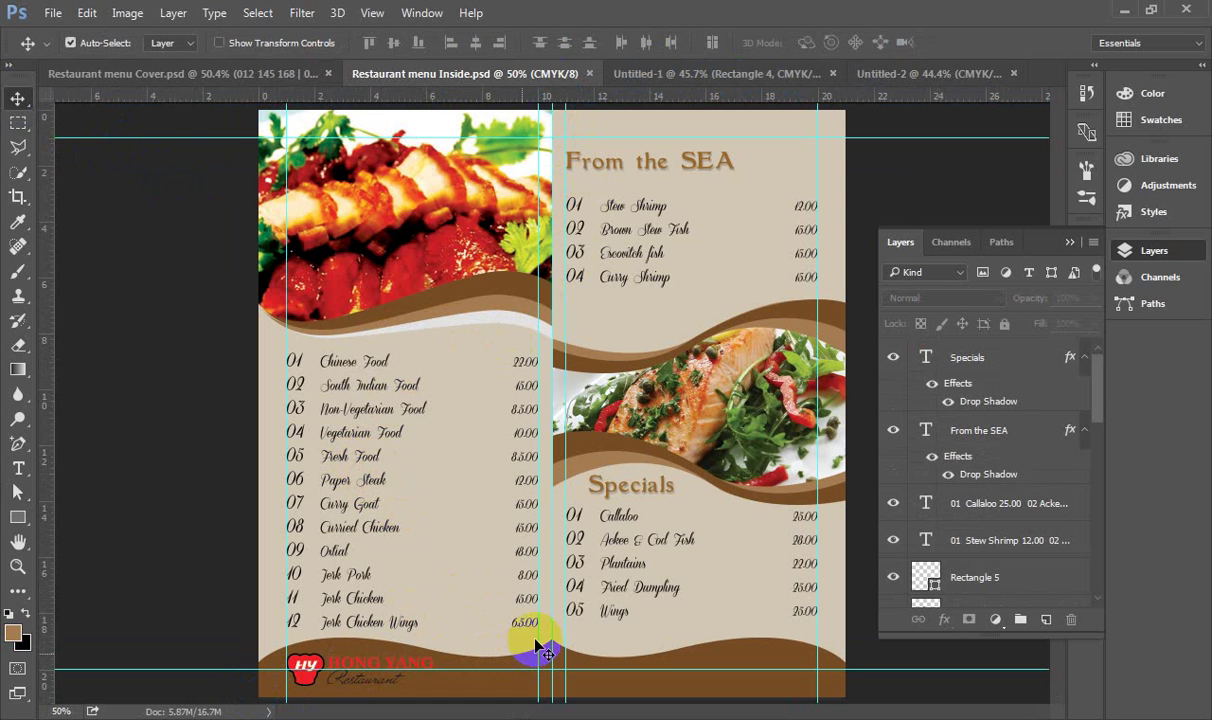
left_click(915, 73)
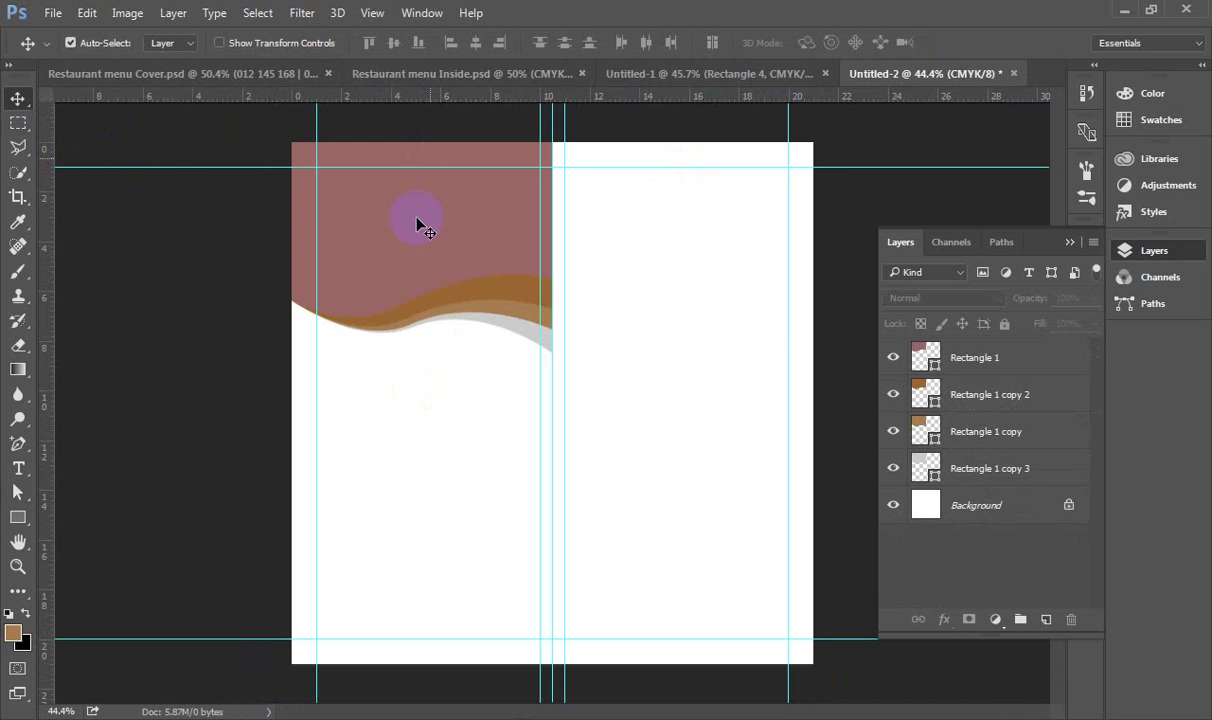
left_click(18, 517)
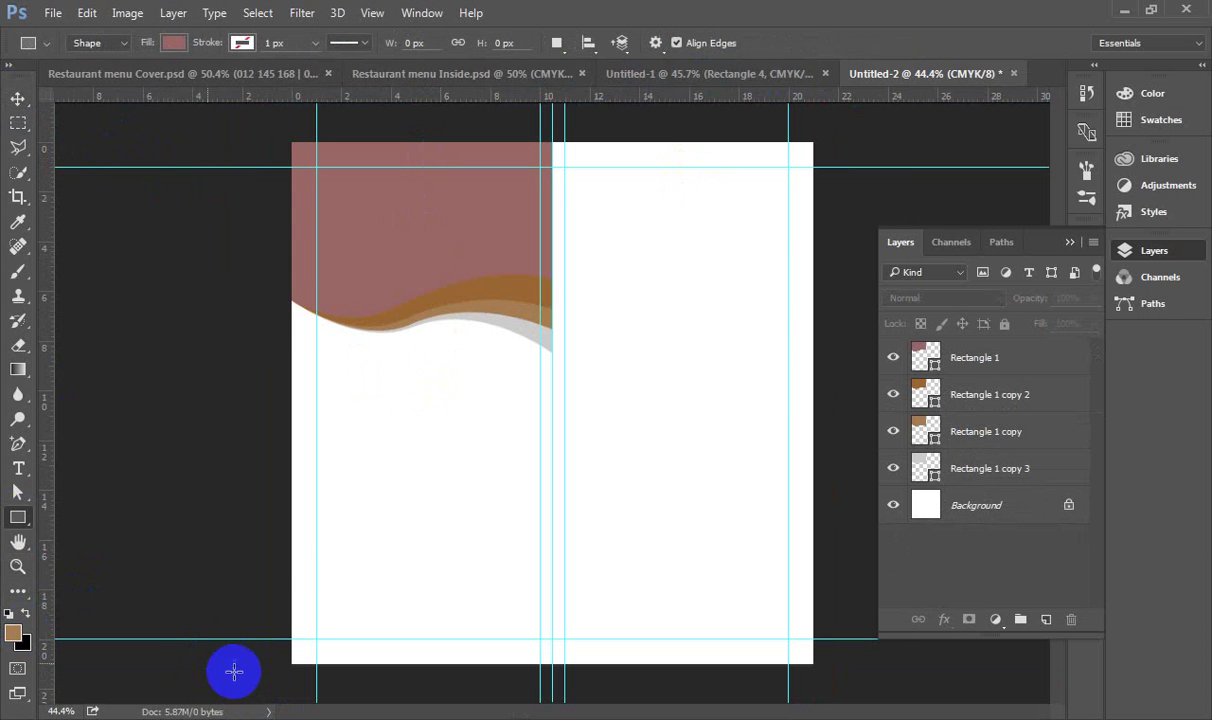
left_click(174, 42)
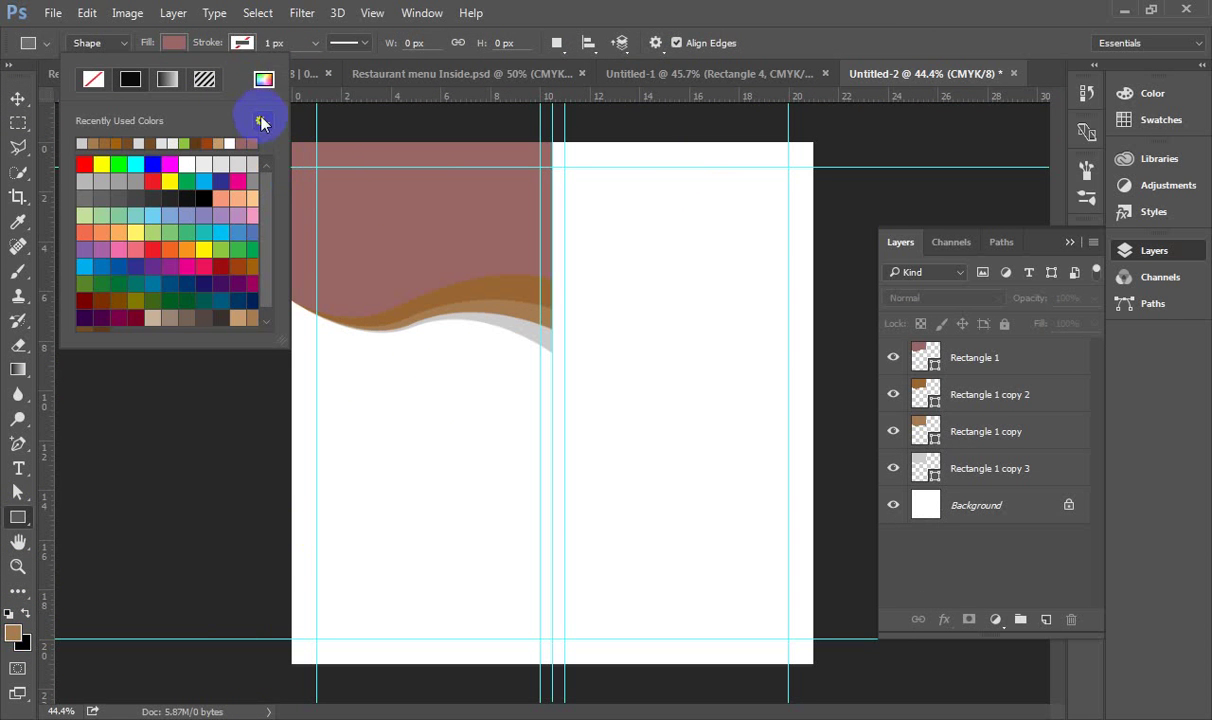
left_click(263, 79)
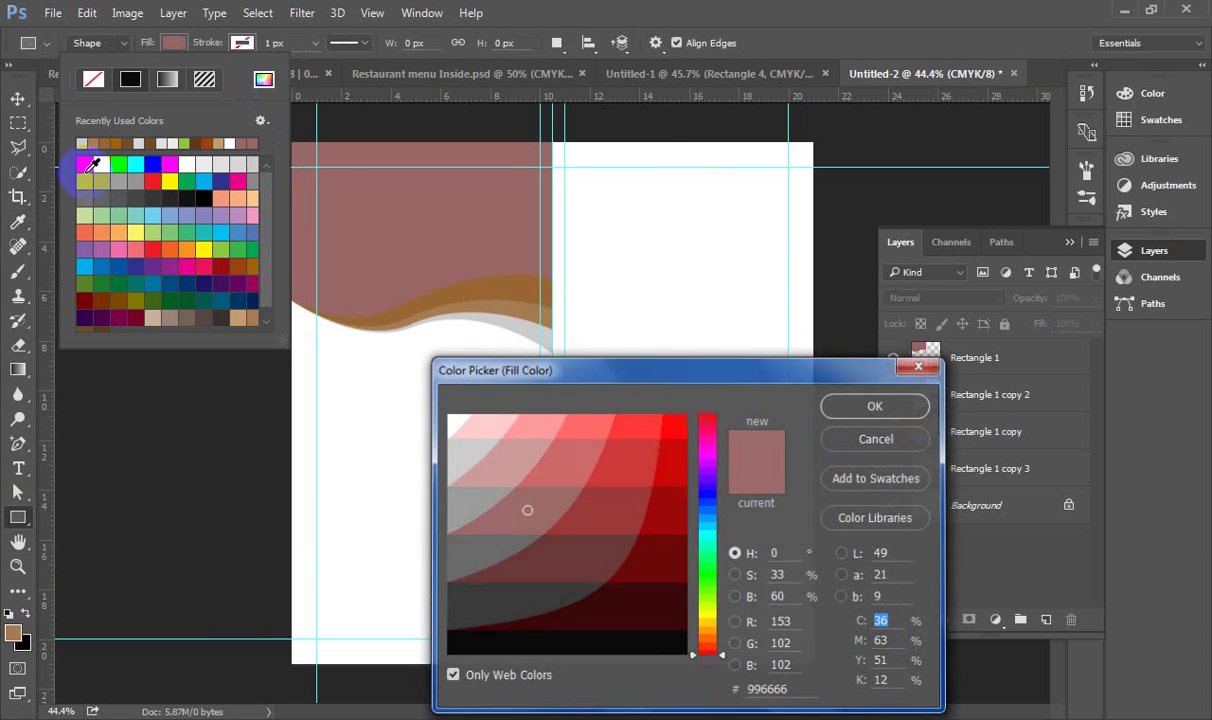
key("Escape")
left_click(116, 143)
key("Return")
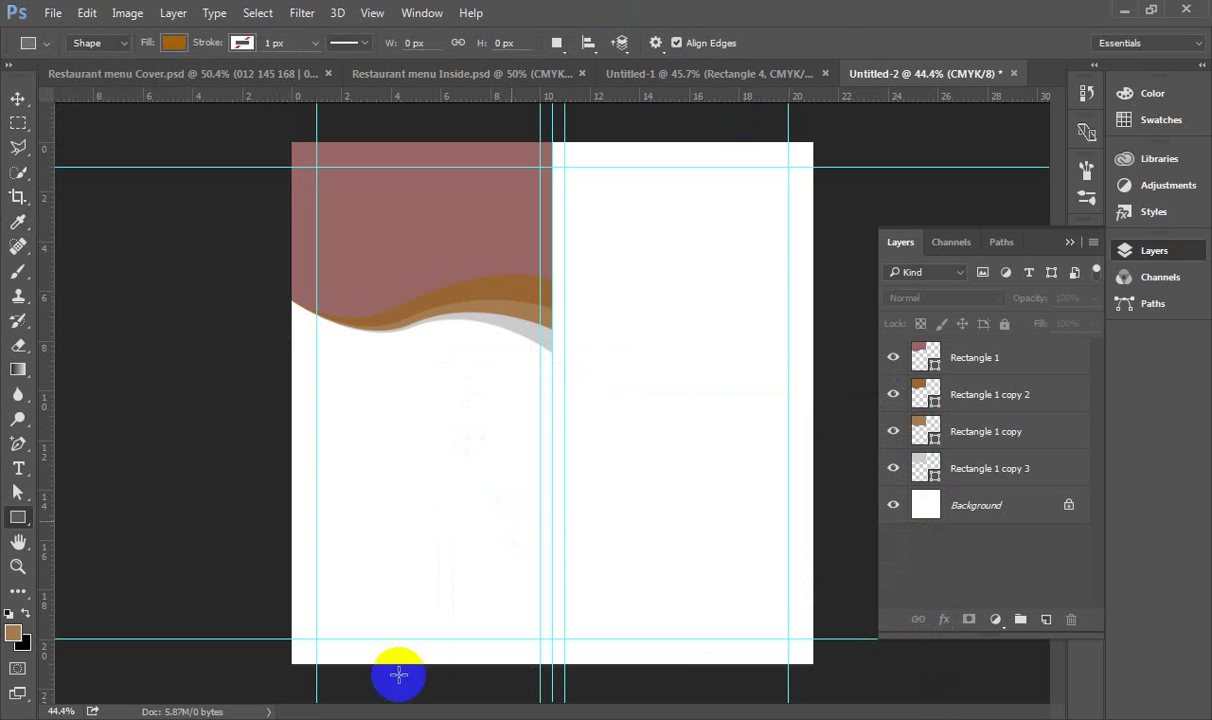
left_click_drag(288, 664, 553, 606)
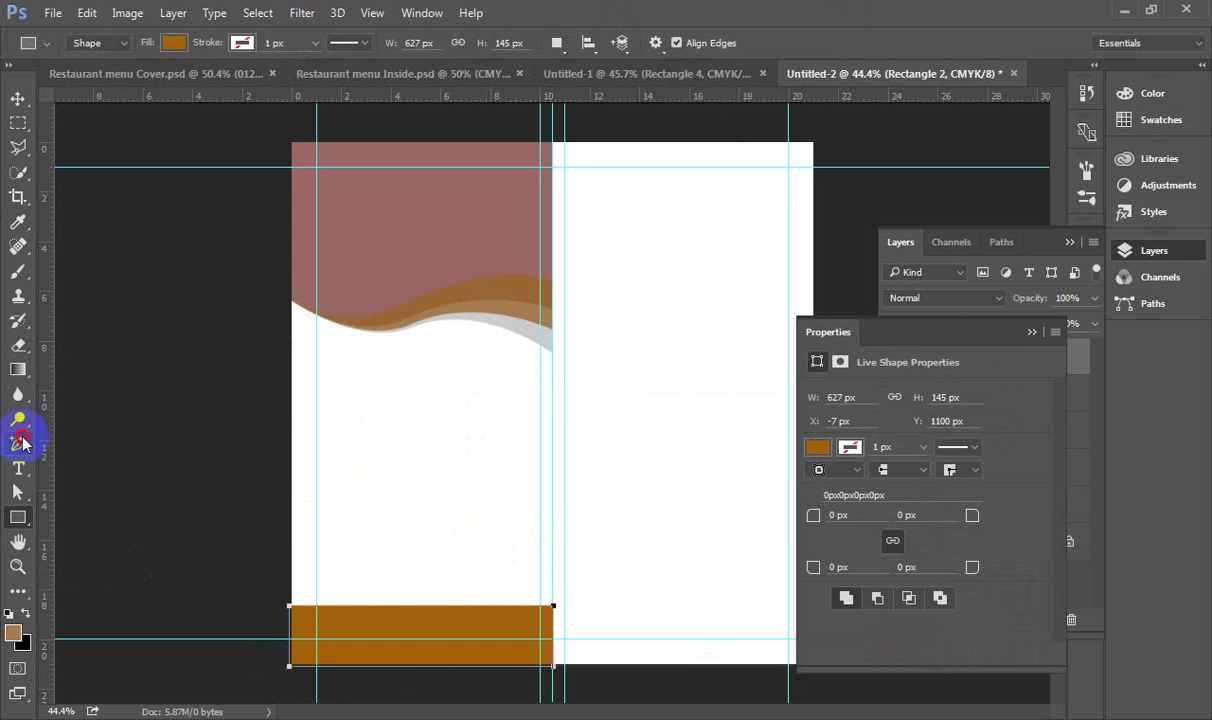
- Add an anchor near the middle of the footer rectangle's upper edge and bend that edge into a gentle wave
left_click(20, 442)
left_click(388, 606)
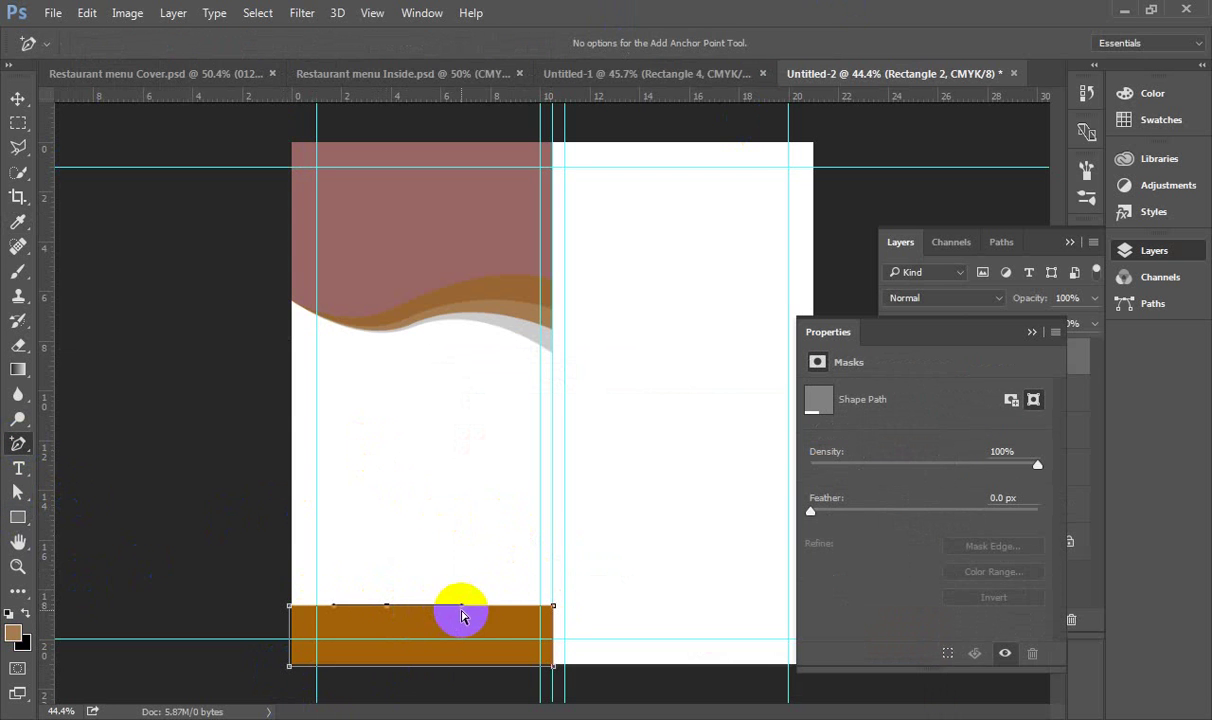
left_click_drag(460, 620, 487, 640)
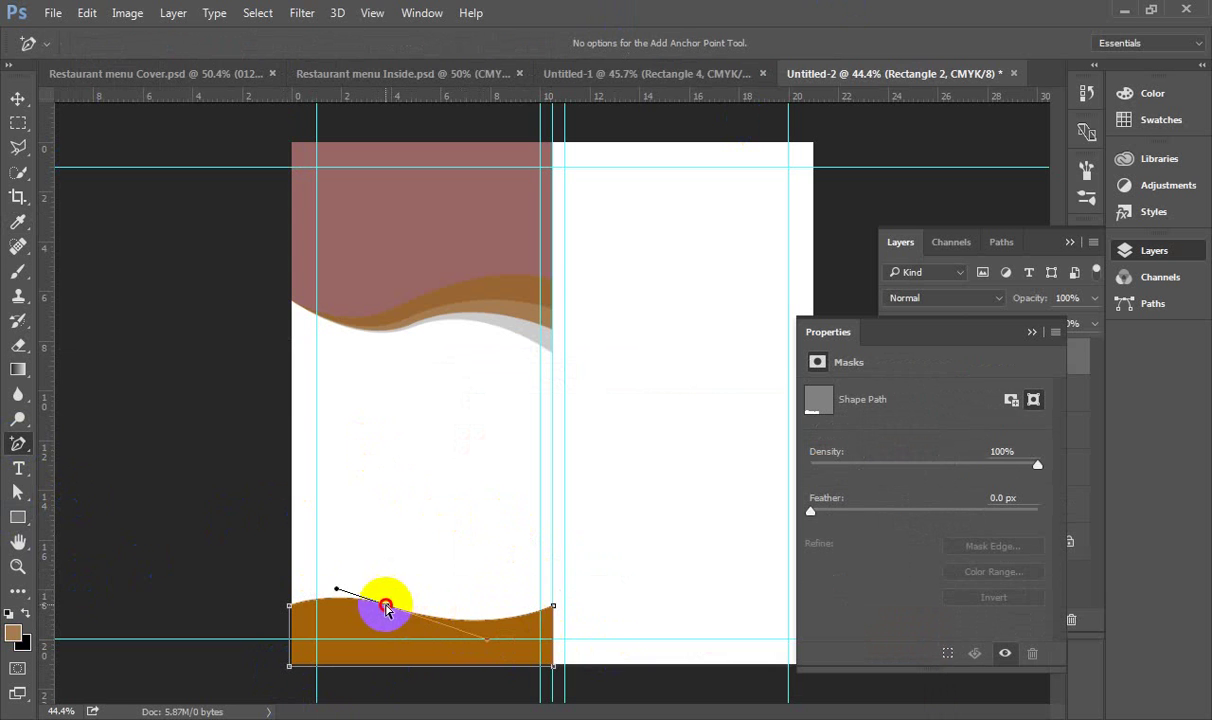
left_click_drag(383, 604, 383, 599)
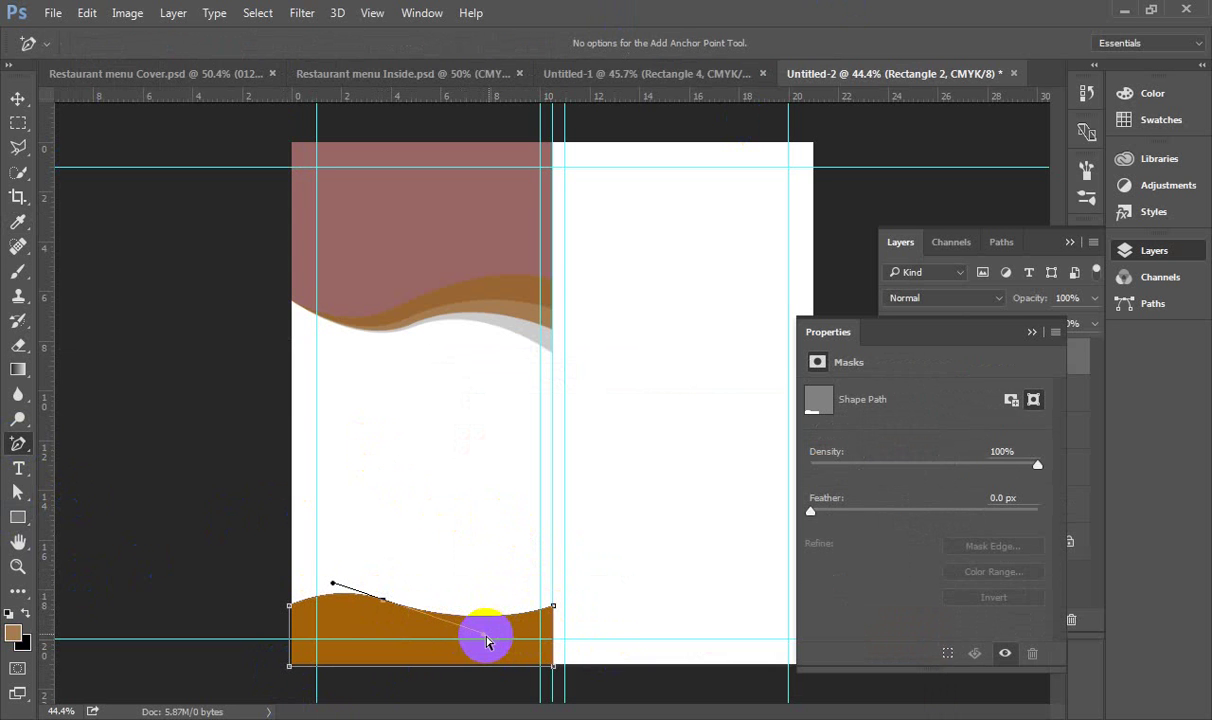
left_click(18, 100)
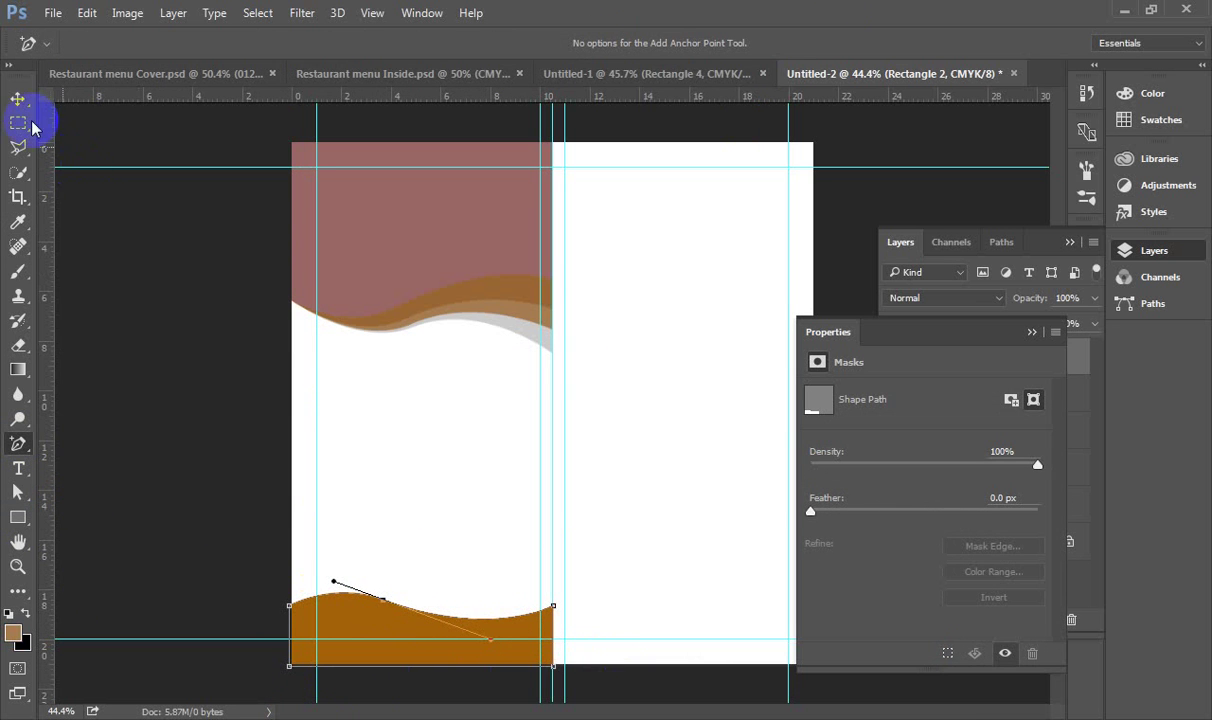
left_click(124, 187)
left_click(590, 535)
- Duplicate the brown footer layer, Rectangle 2
left_click(398, 636)
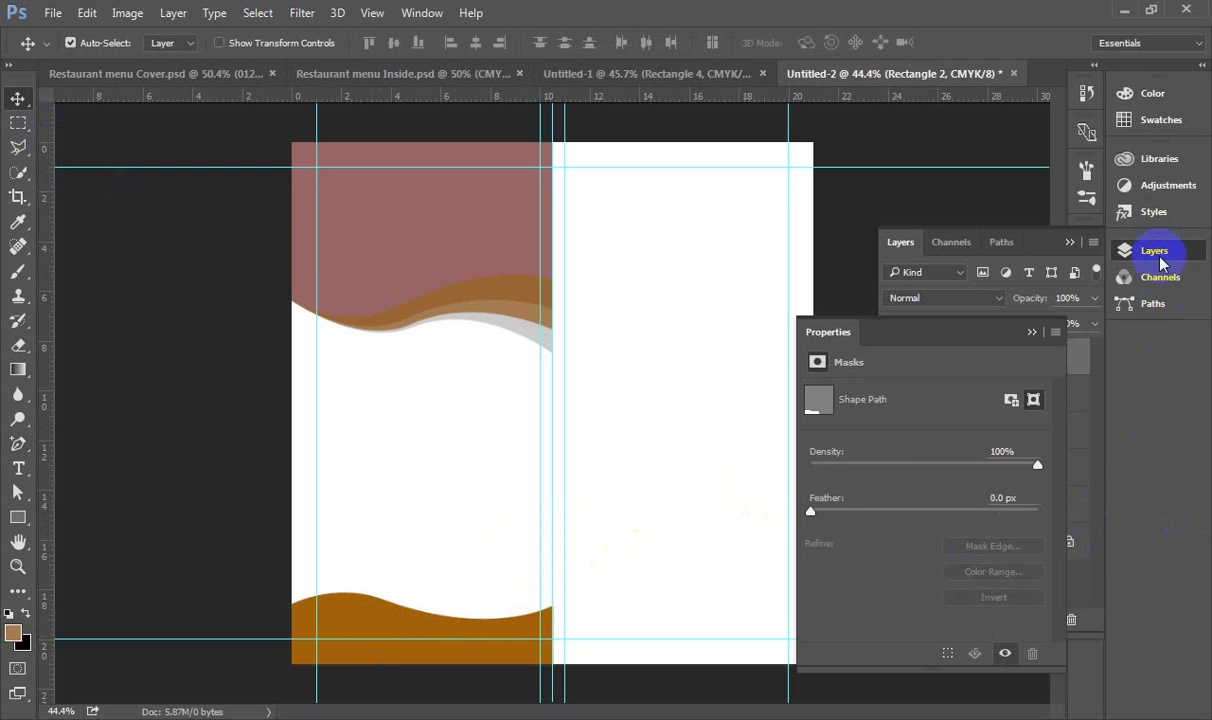
left_click(914, 246)
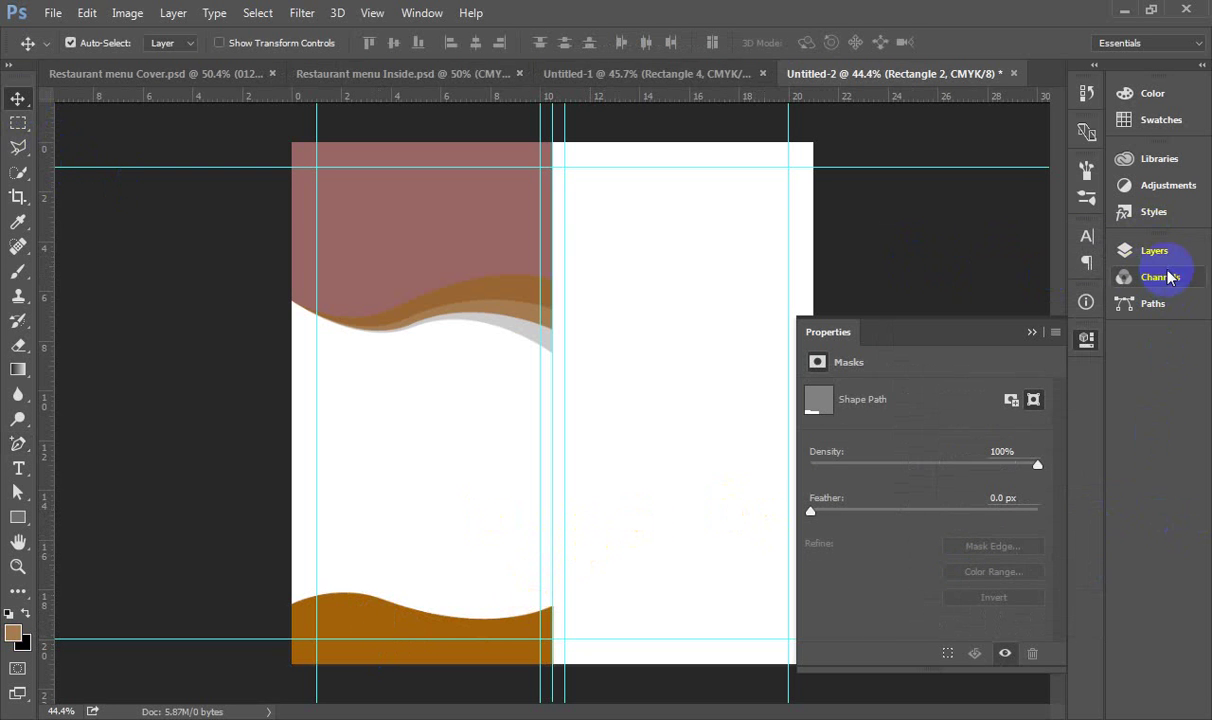
left_click(1140, 252)
left_click_drag(996, 360, 1046, 619)
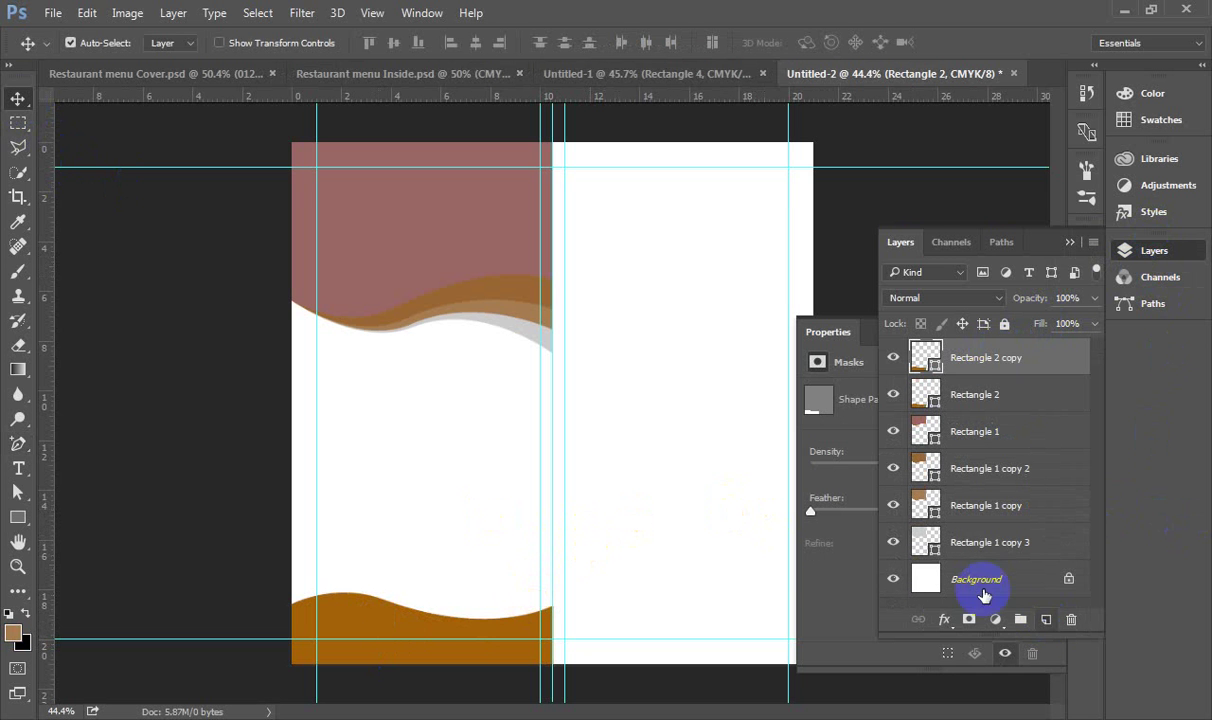
- Flip Rectangle 2 copy horizontally about its right edge to mirror the footer wave onto the right page
left_click(87, 14)
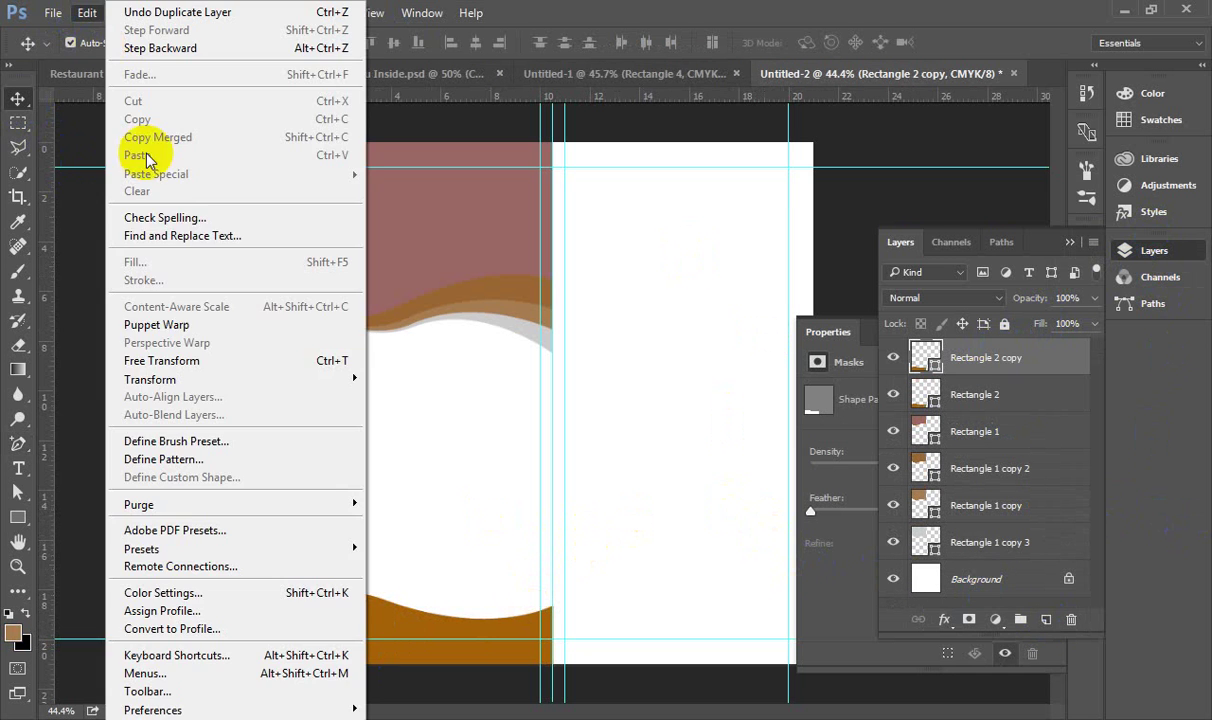
left_click(241, 372)
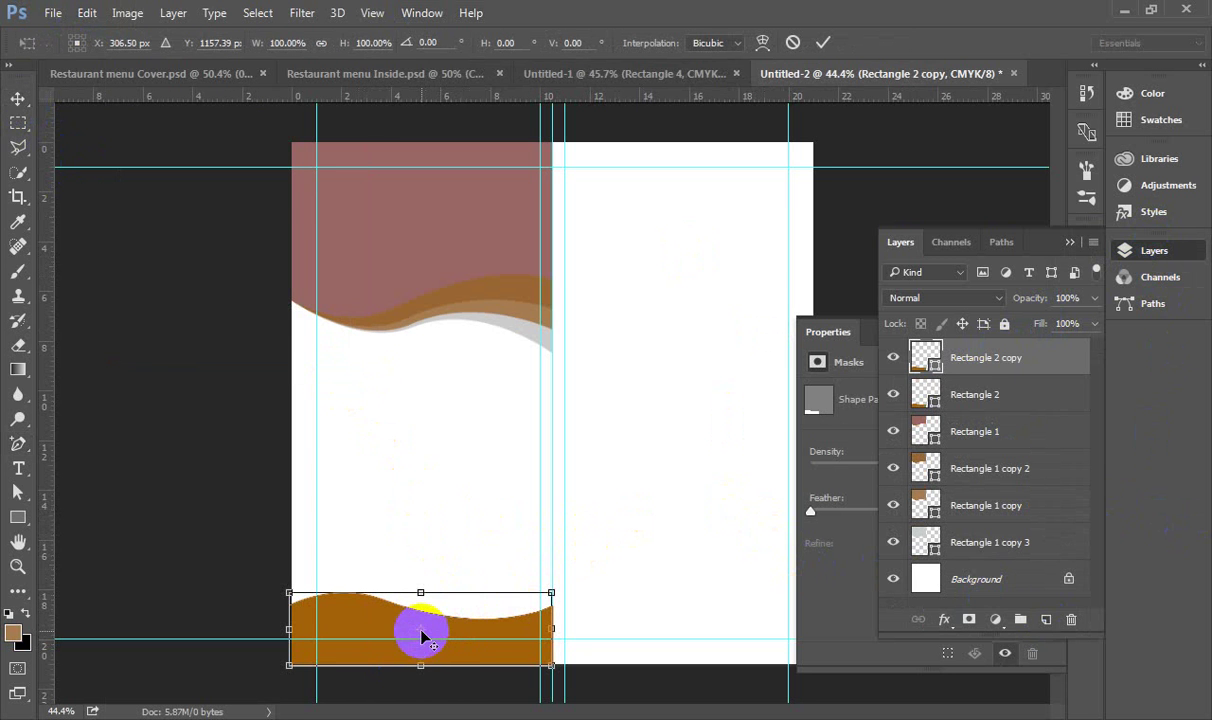
left_click_drag(421, 636, 552, 630)
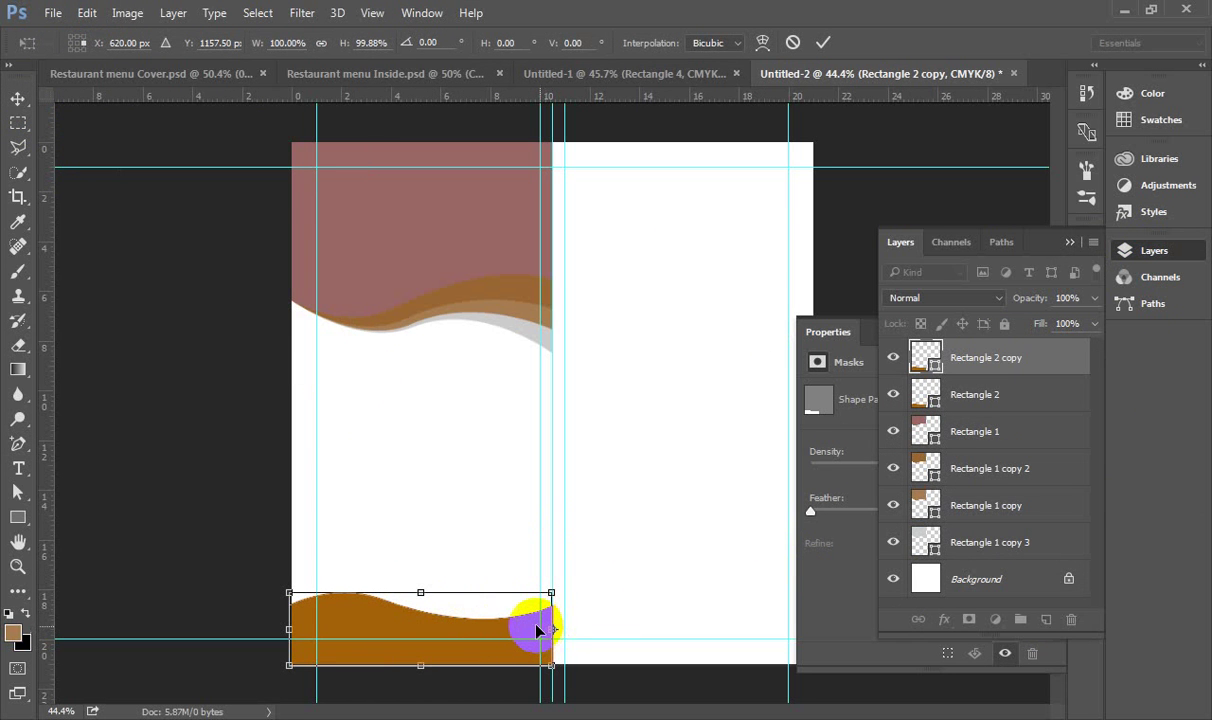
right_click(536, 631)
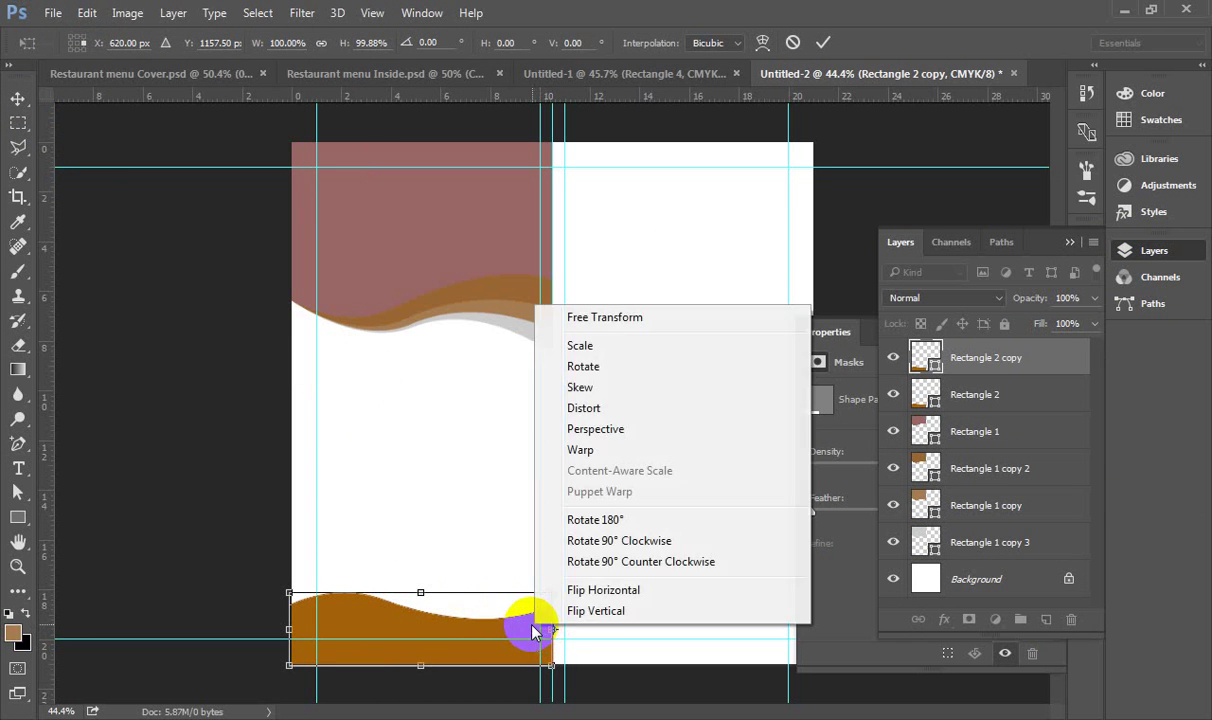
left_click(631, 597)
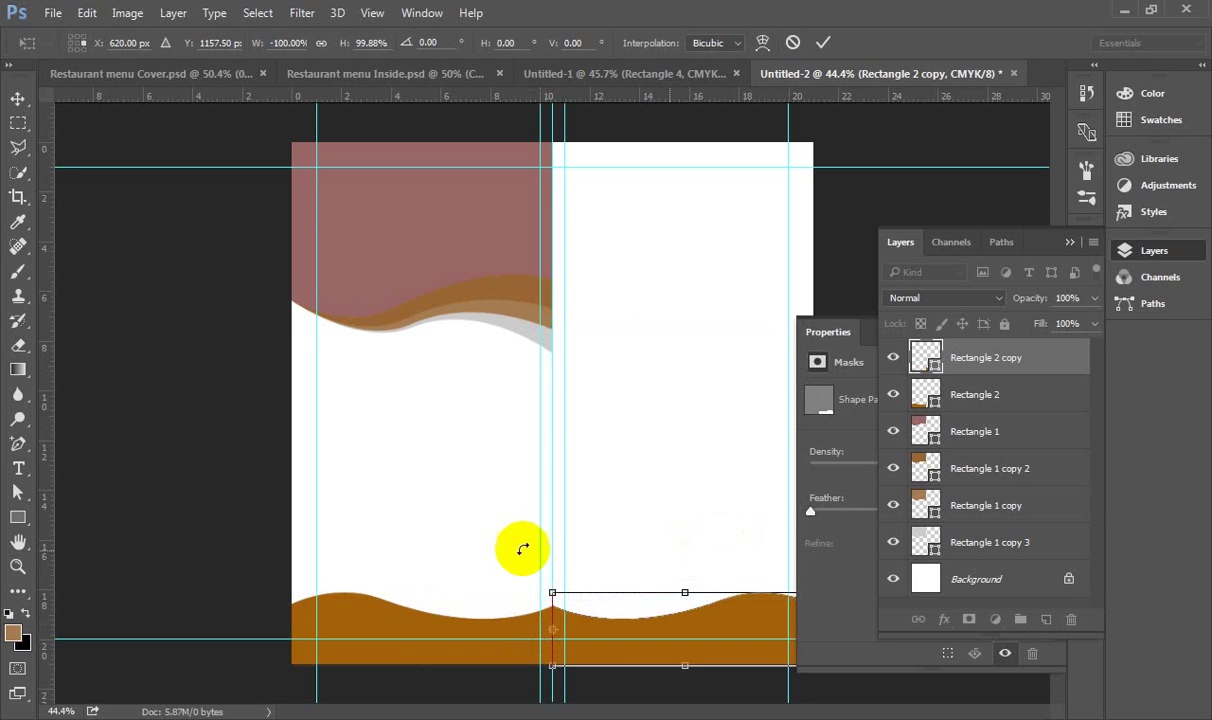
scroll(325, 514, "down", 2)
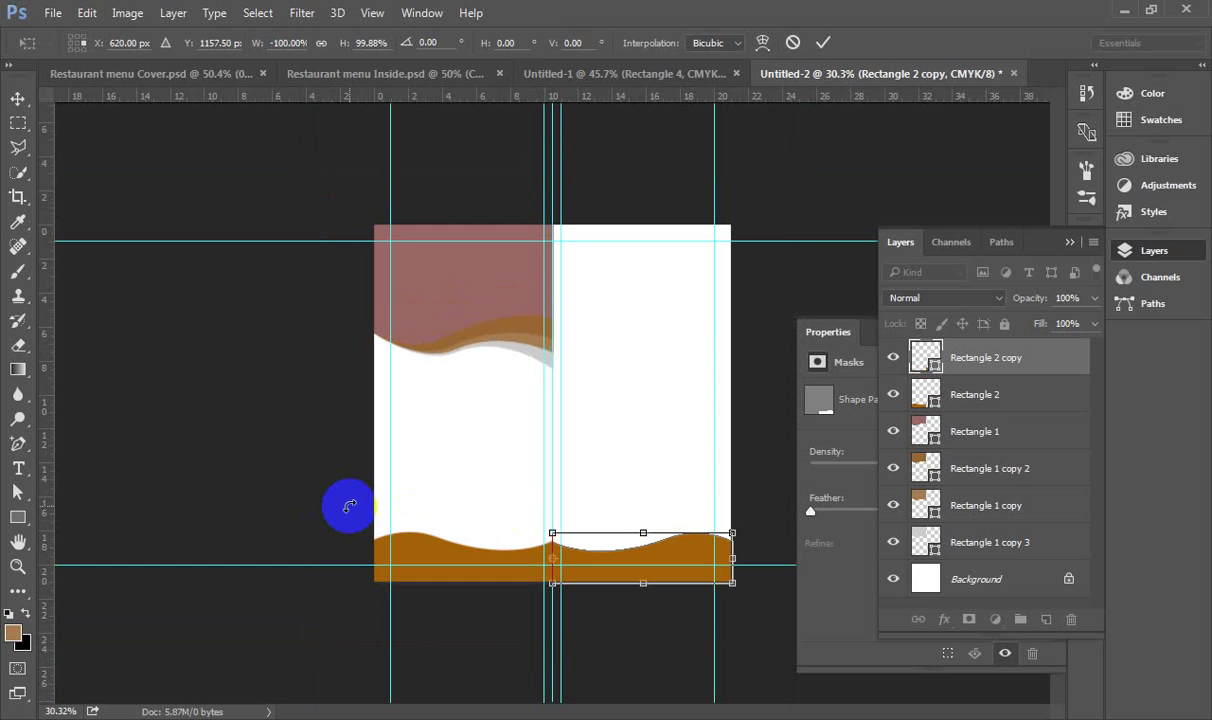
key("Return")
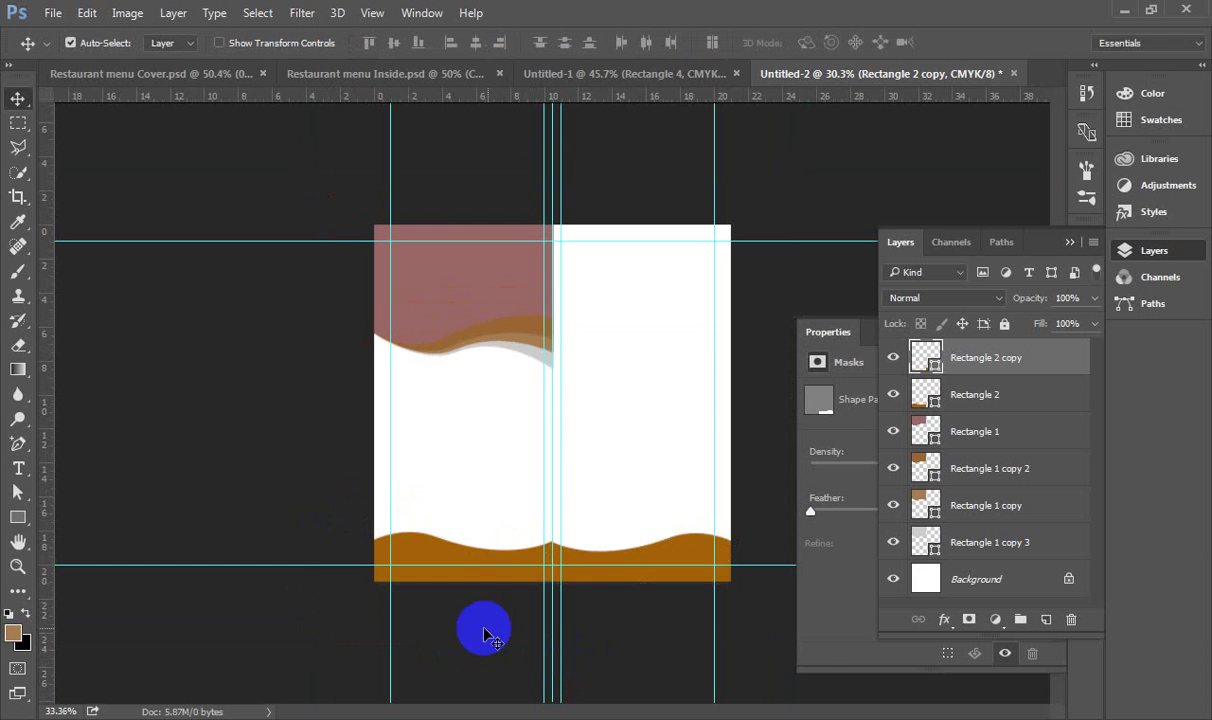
scroll(482, 630, "up", 2)
scroll(530, 600, "up", 3)
scroll(577, 664, "up", 2)
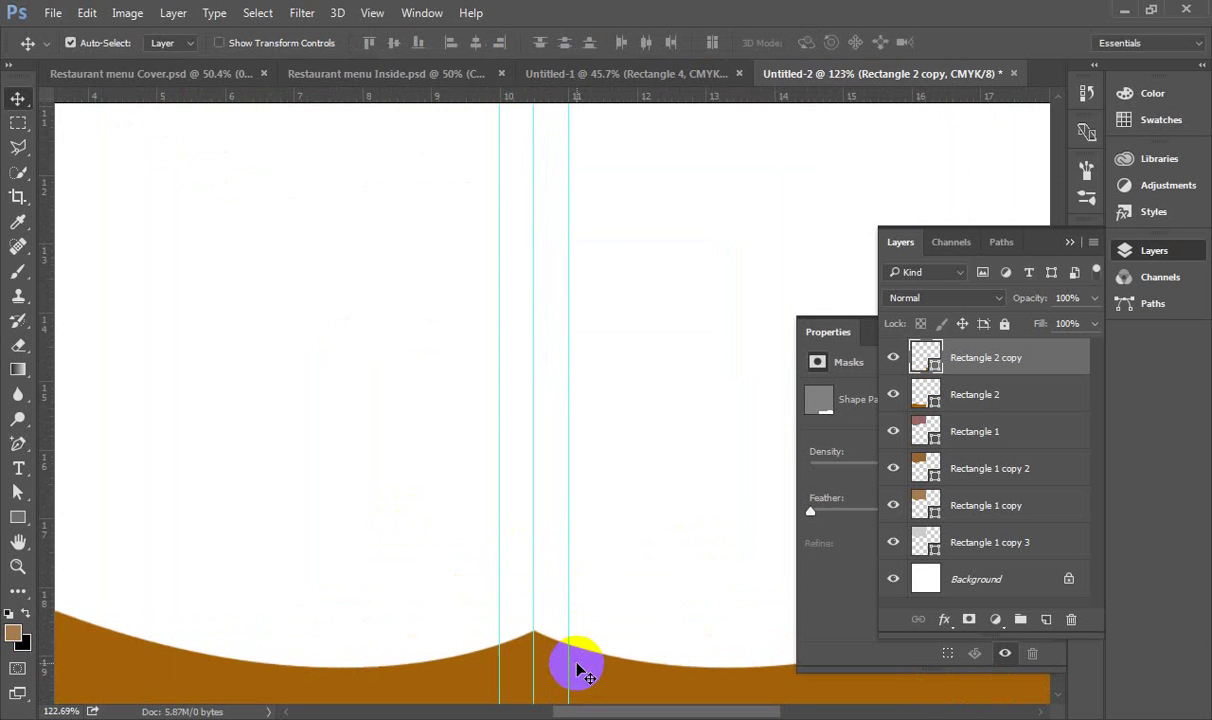
scroll(596, 500, "down", 5)
scroll(460, 280, "up", 1)
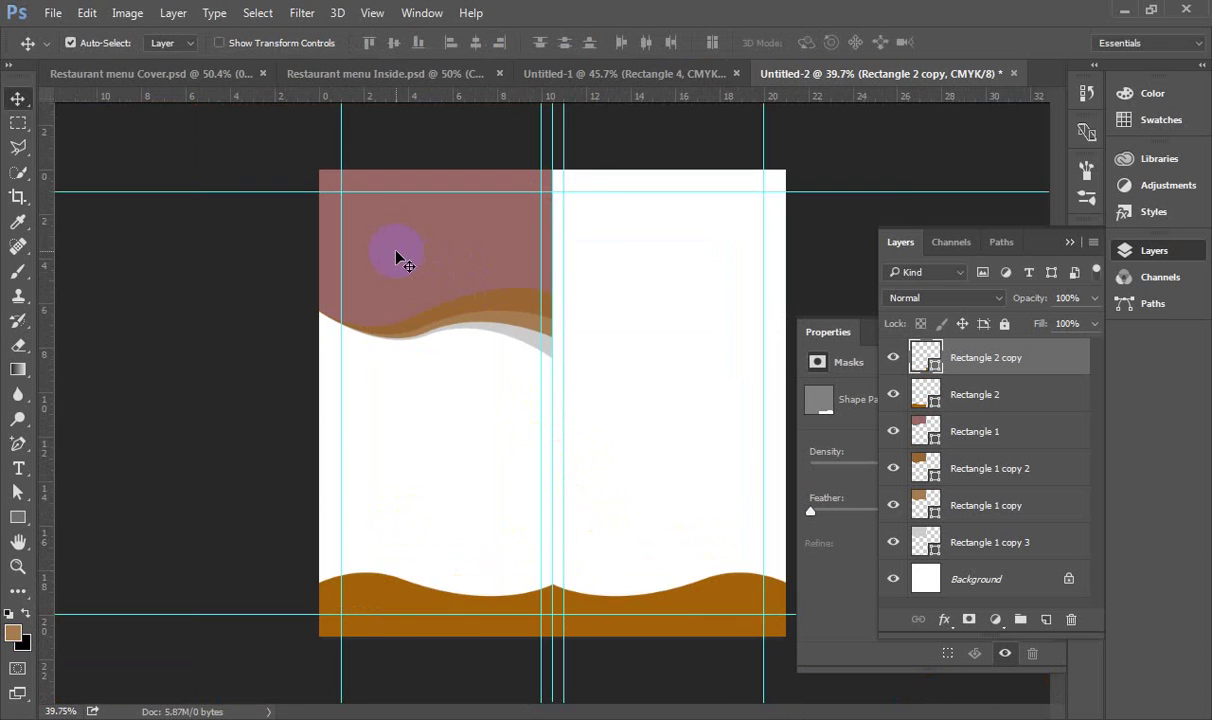
- Select the Rectangle 1 layer and place 002564bc712b0edeb7f721.jpg from the Images folder above it as a linked image
left_click(425, 243)
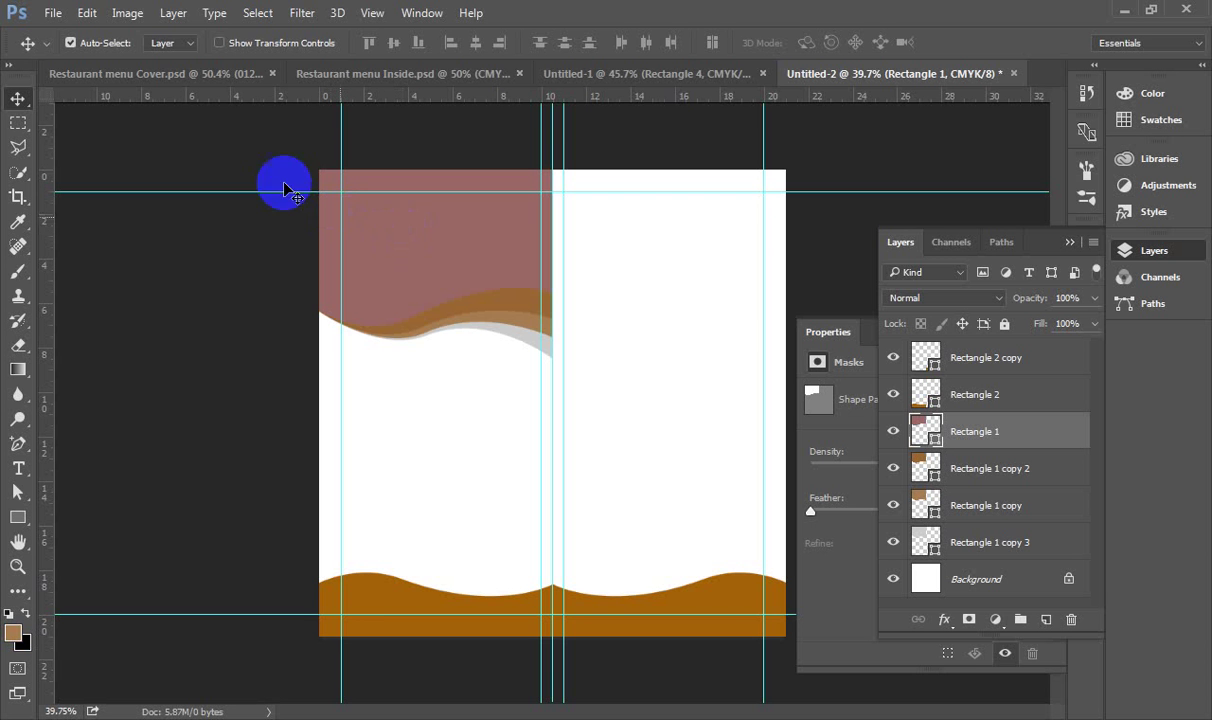
left_click(55, 13)
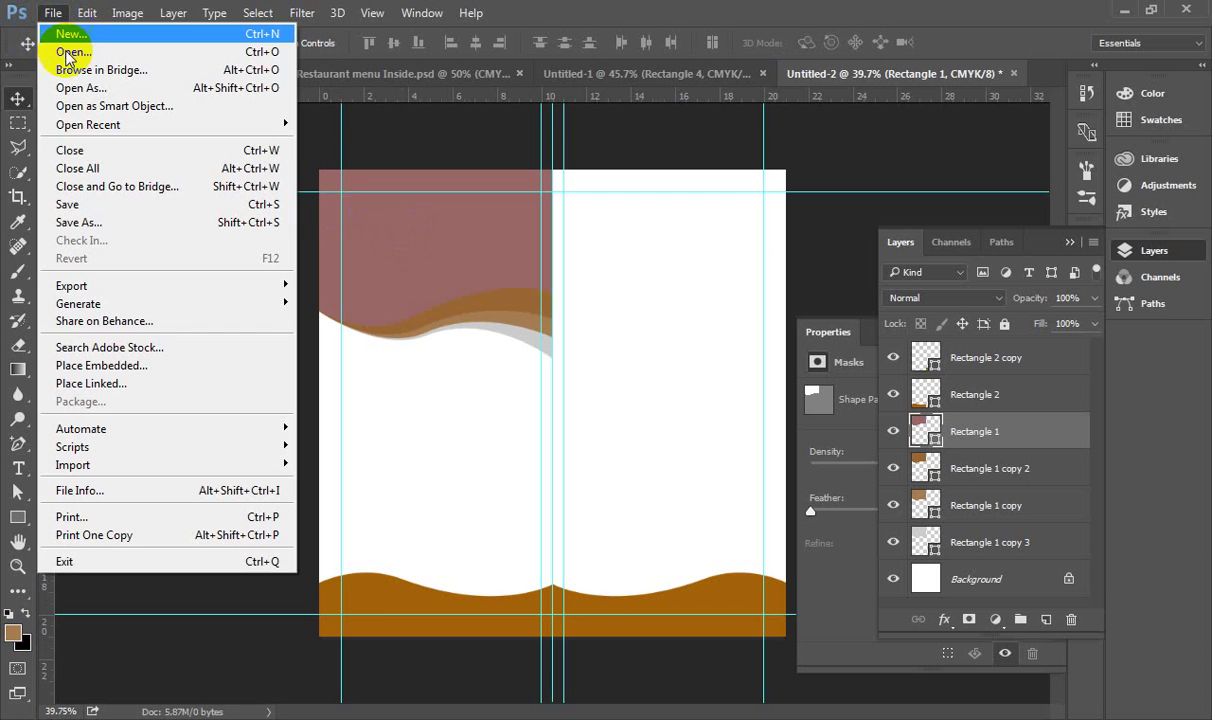
left_click(104, 388)
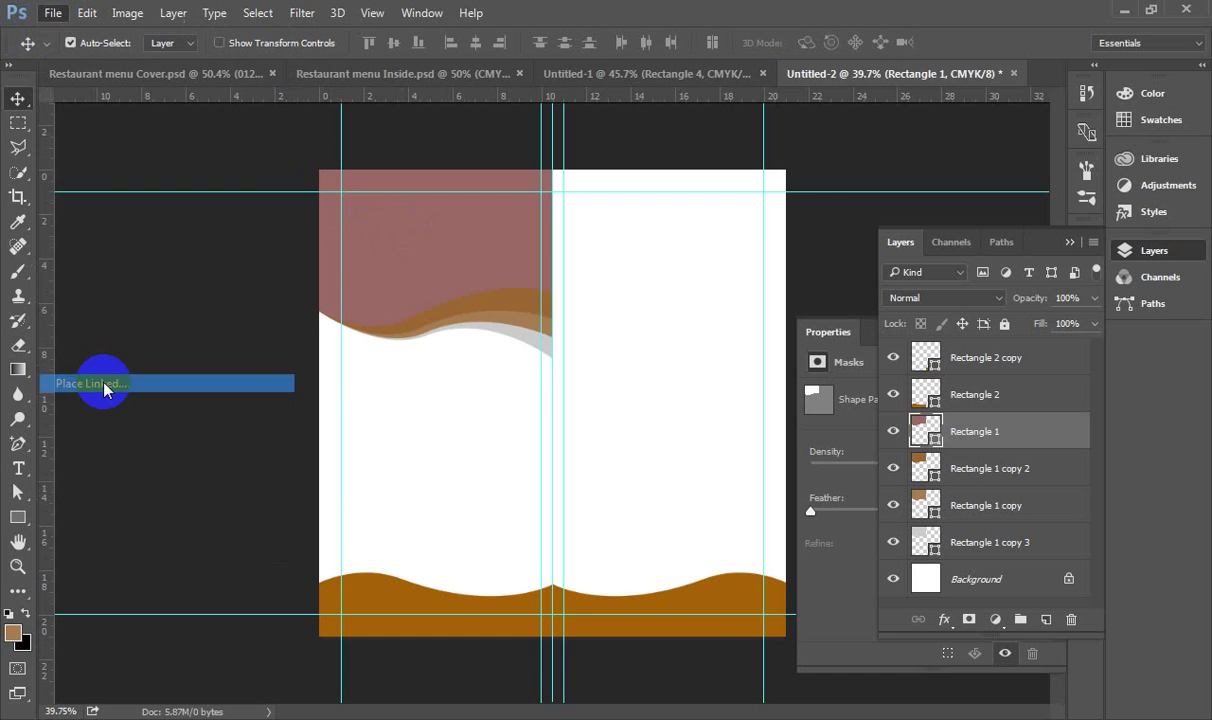
double_click(438, 365)
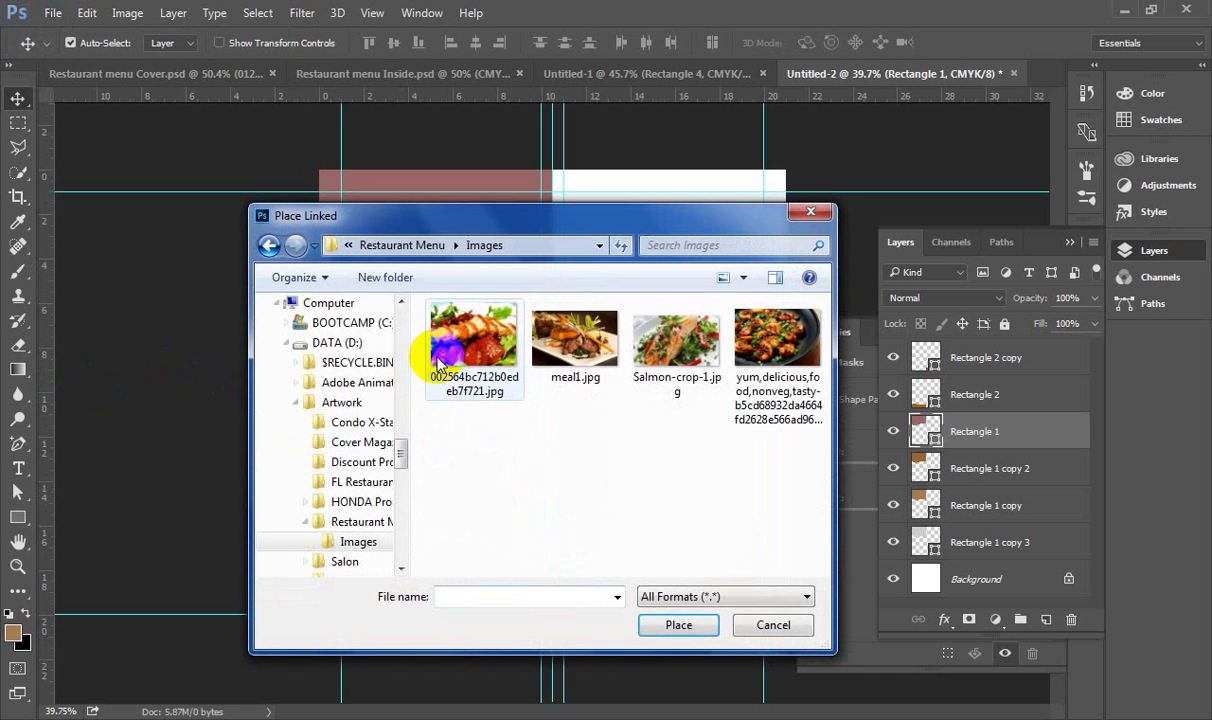
left_click(450, 345)
left_click(679, 622)
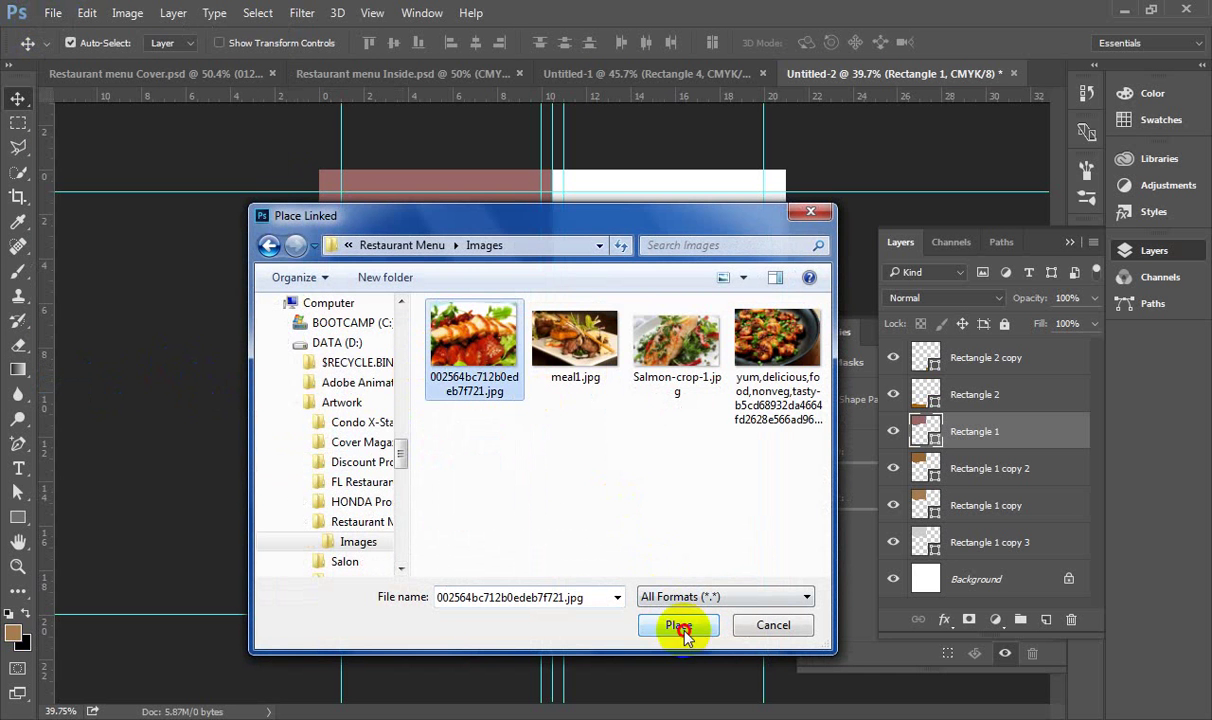
- Move the food photo over the left page's upper shape and scale it down to about 11.65 cm wide
left_click_drag(591, 320, 509, 195)
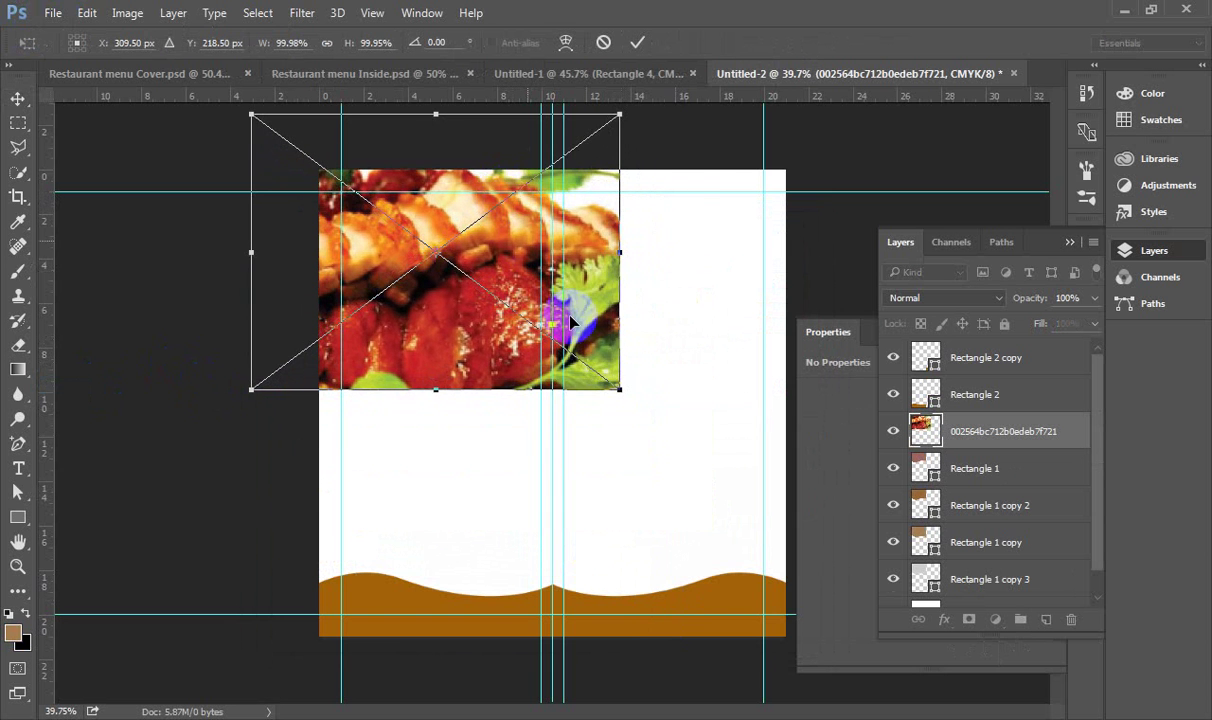
left_click_drag(619, 388, 563, 323)
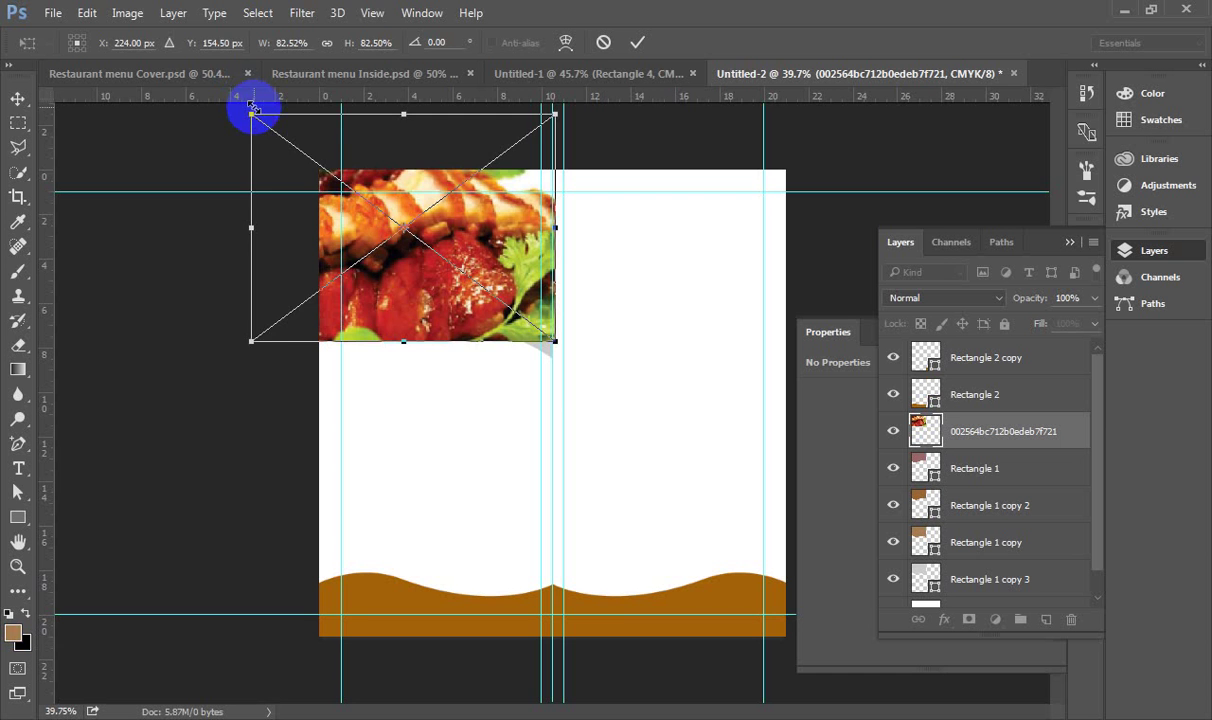
left_click_drag(251, 113, 296, 136)
key("Return")
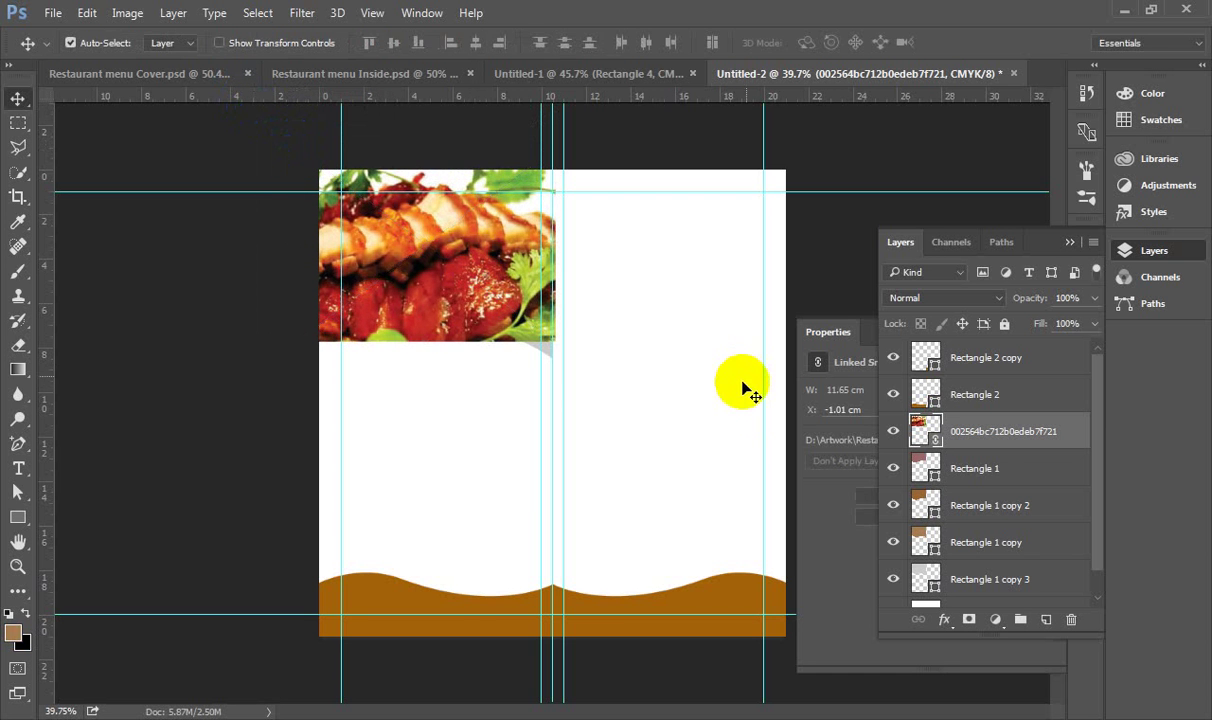
- Clip the food photo to Rectangle 1 with a clipping mask and reposition the photo inside the wavy shape
left_click(978, 419)
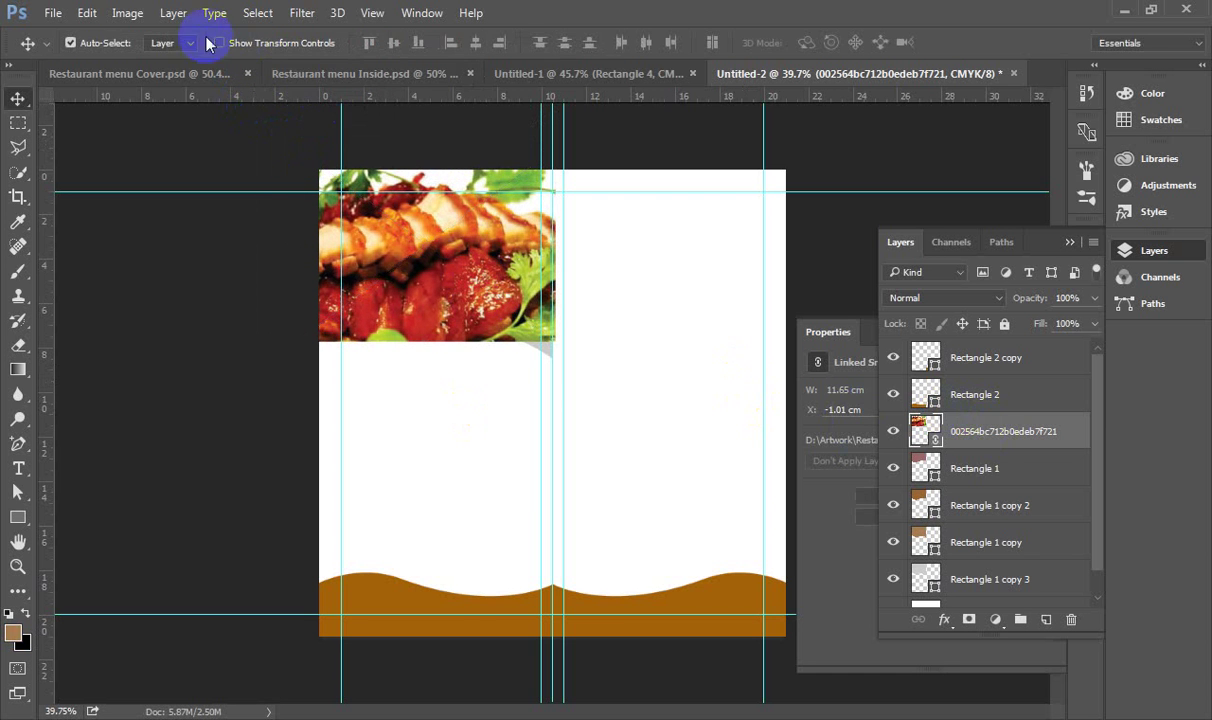
left_click(173, 13)
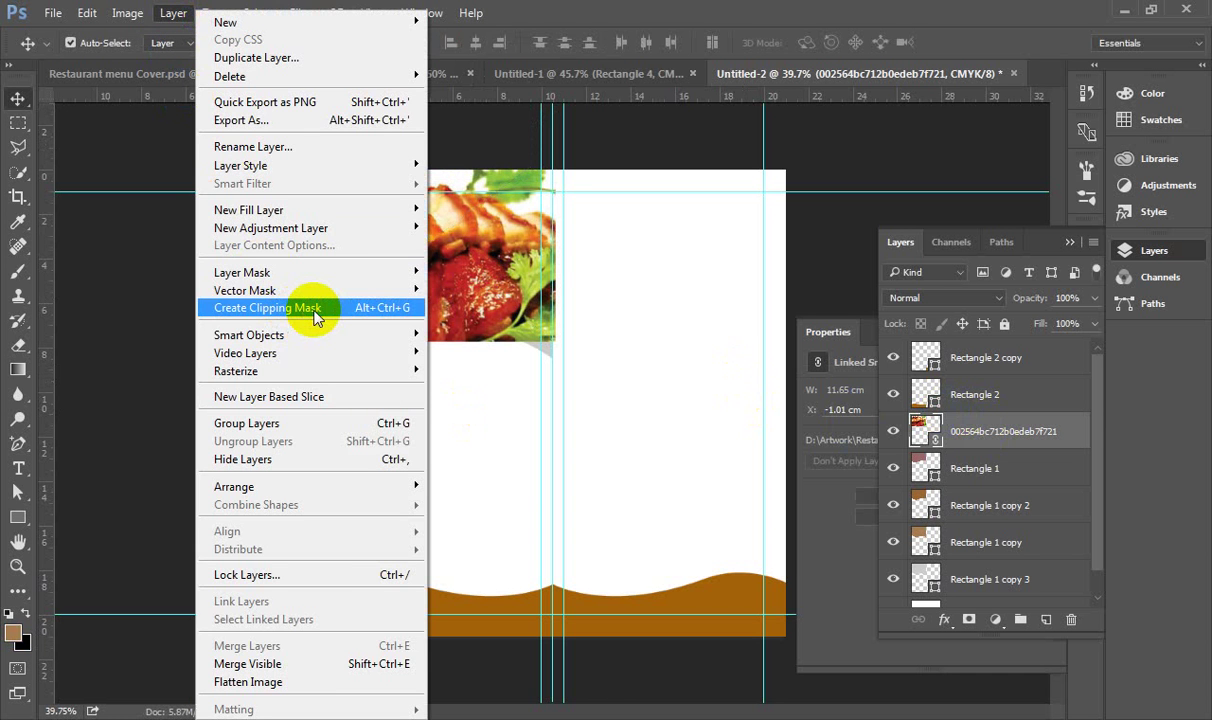
left_click(314, 312)
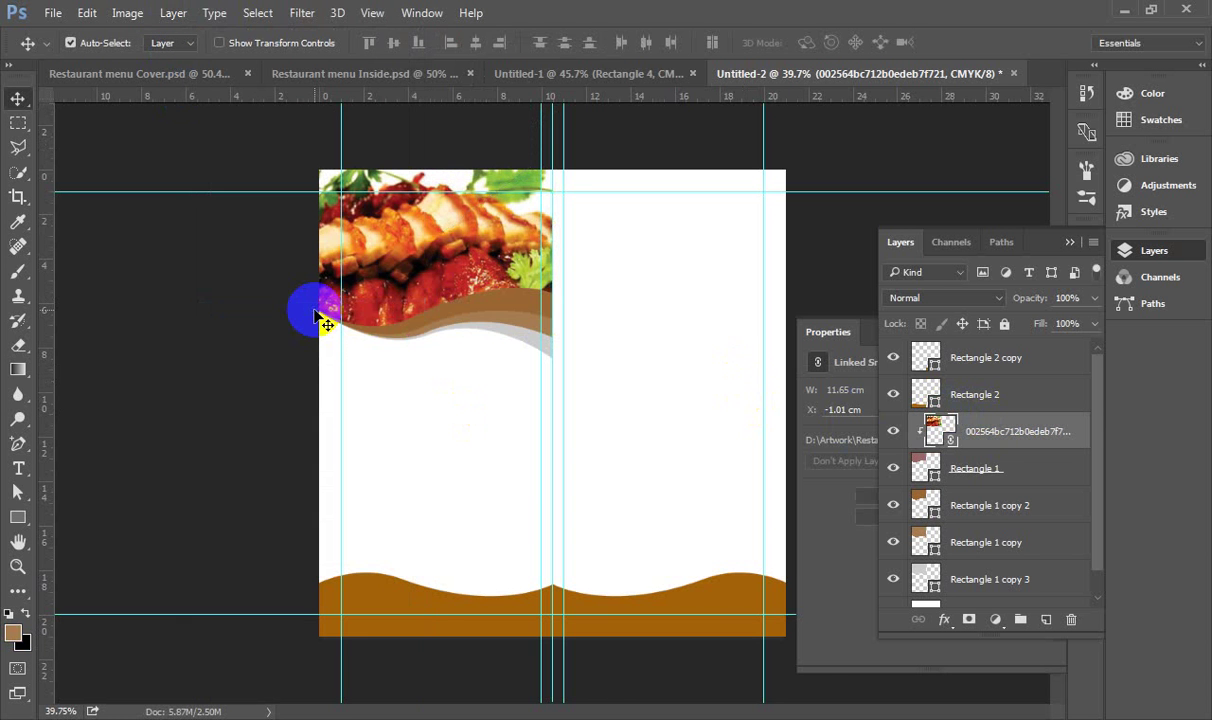
key("ctrl+plus")
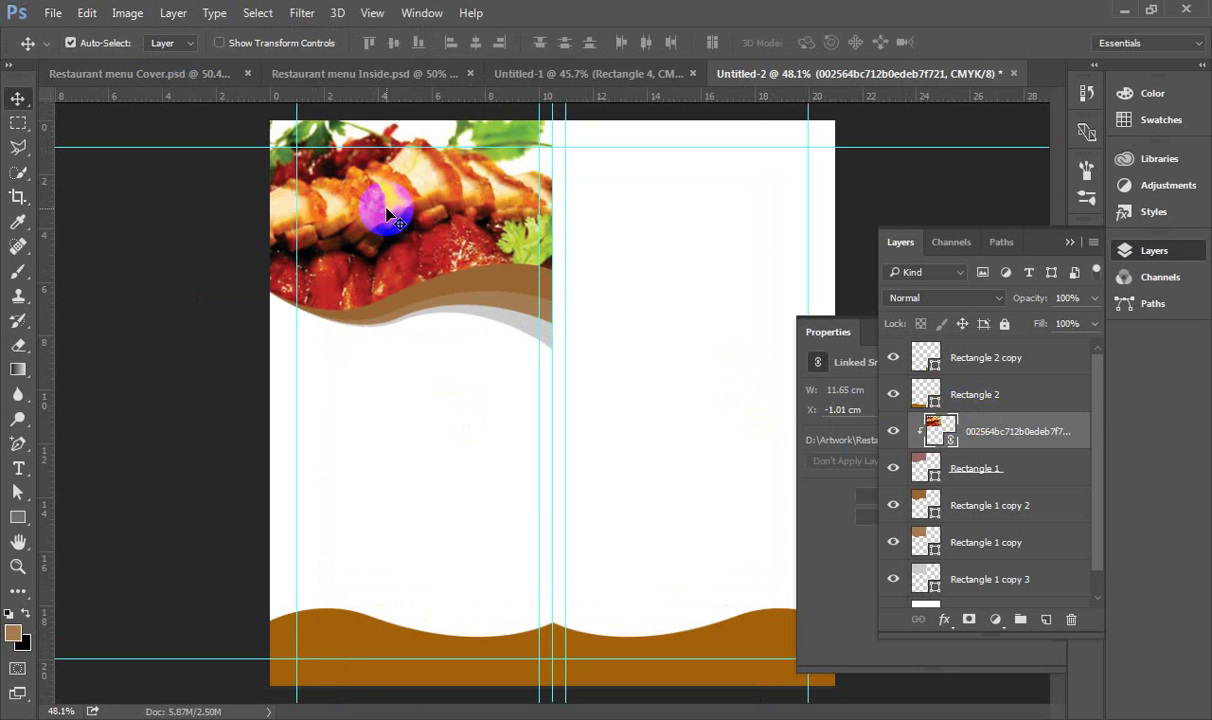
left_click_drag(378, 190, 455, 228)
scroll(560, 405, "down", 5)
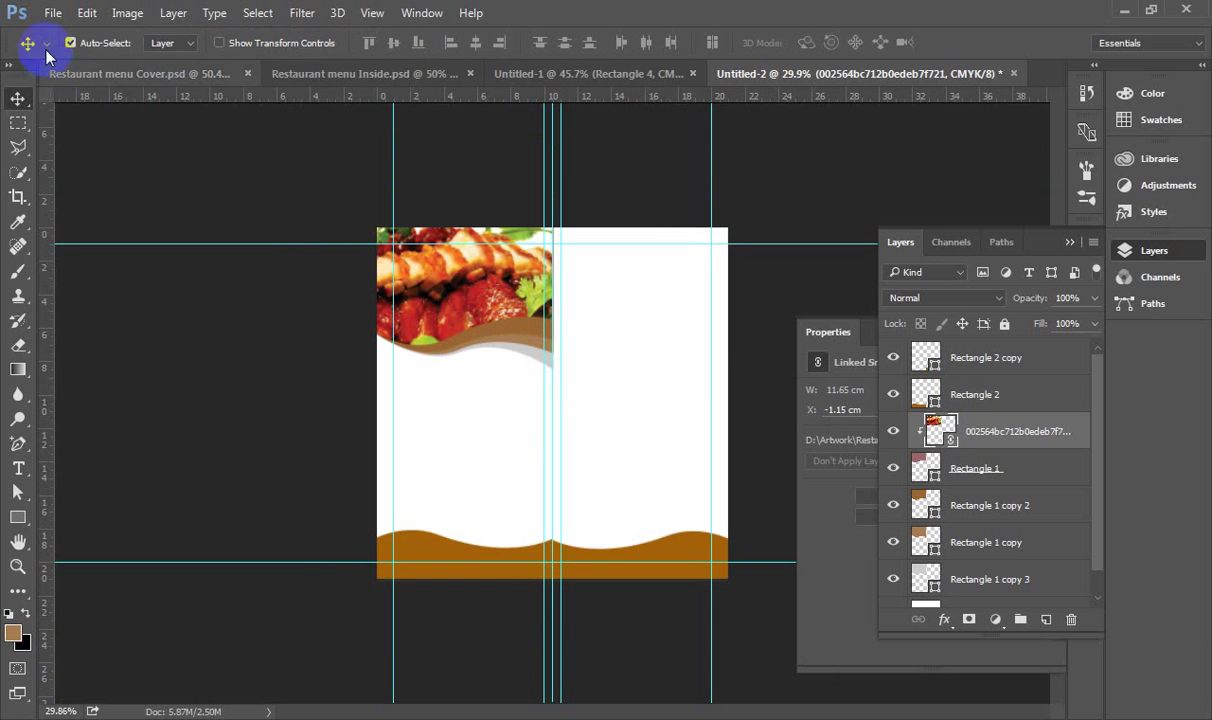
- Place Hong Yang Logo.png from the Restaurant Menu folder as a linked image
left_click(52, 13)
left_click(140, 391)
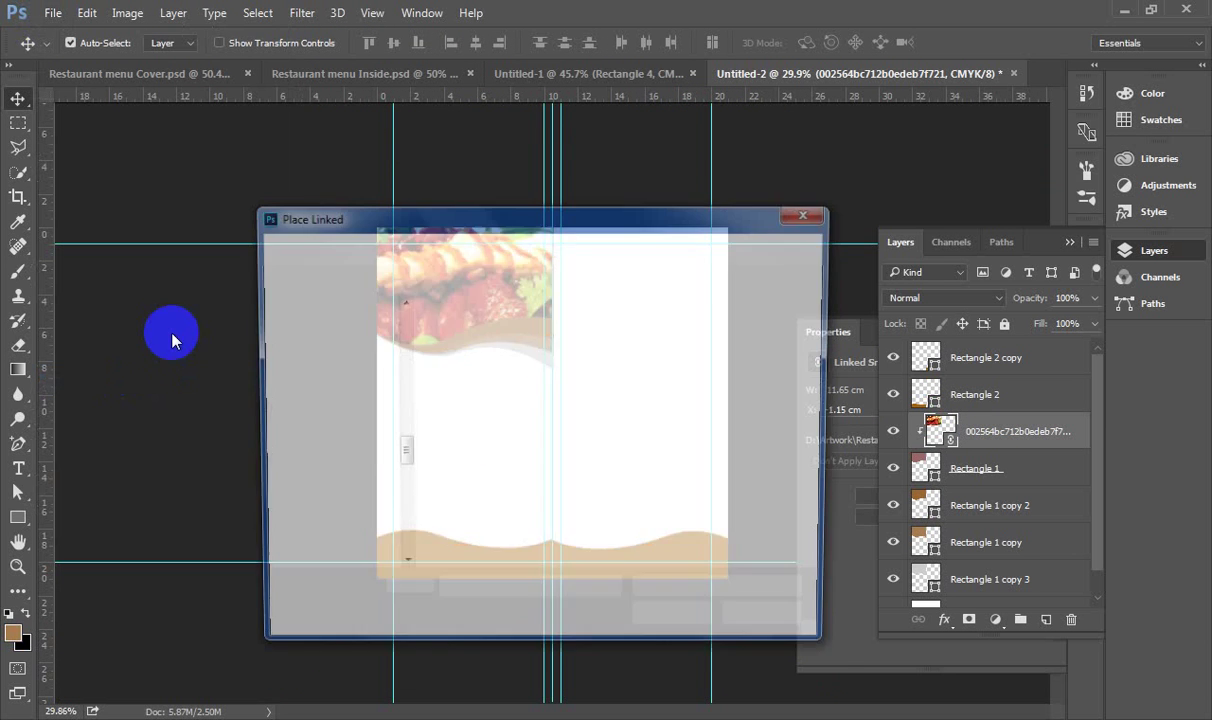
left_click(363, 249)
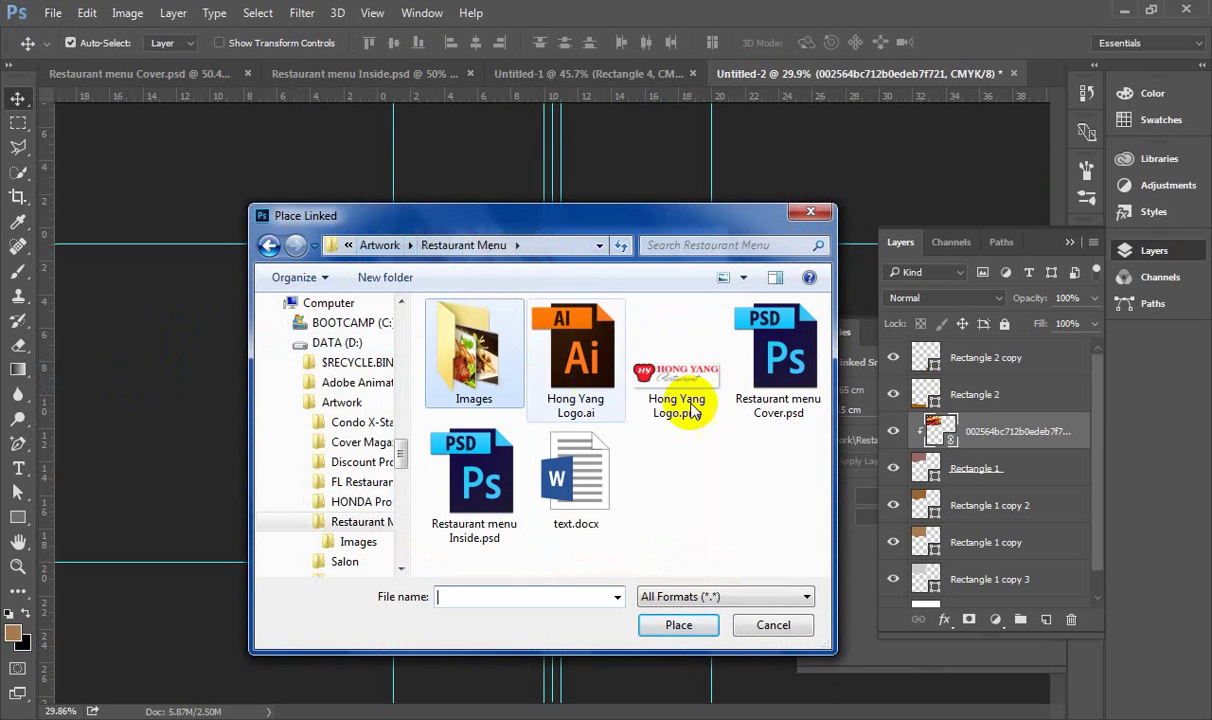
left_click(688, 395)
left_click(693, 625)
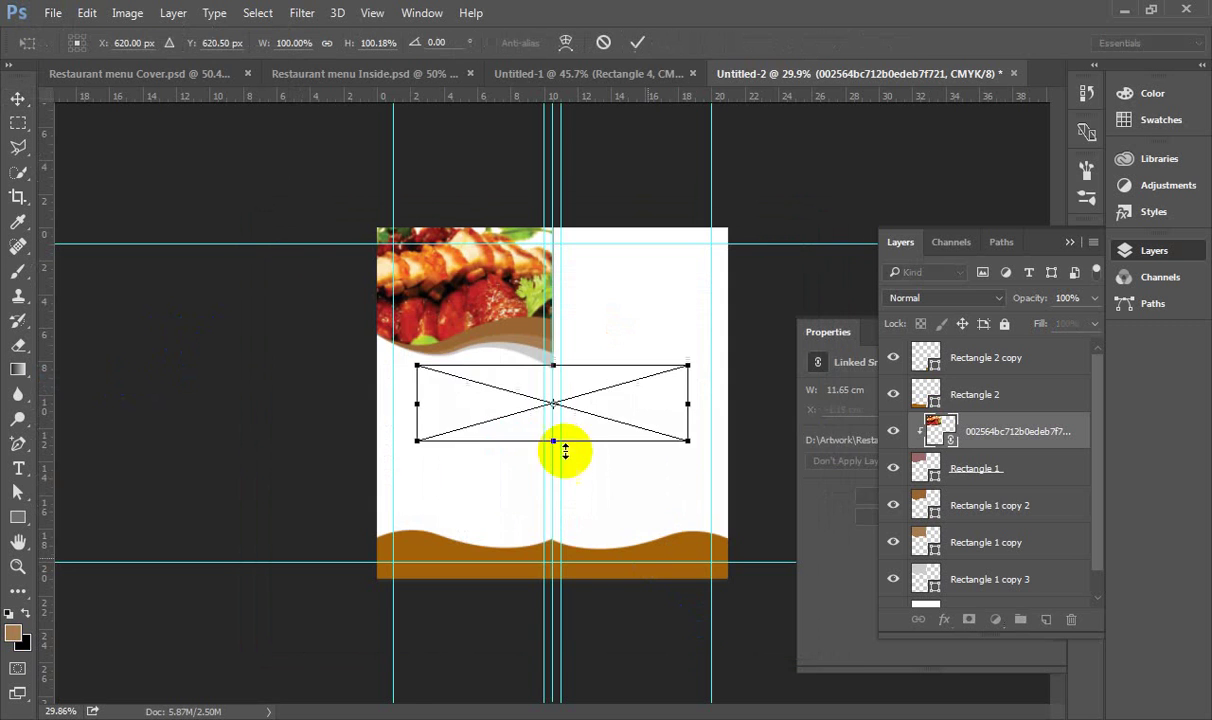
- Move the logo down onto the left page's footer and scale it to about 6.3 cm wide
left_click_drag(540, 440, 516, 528)
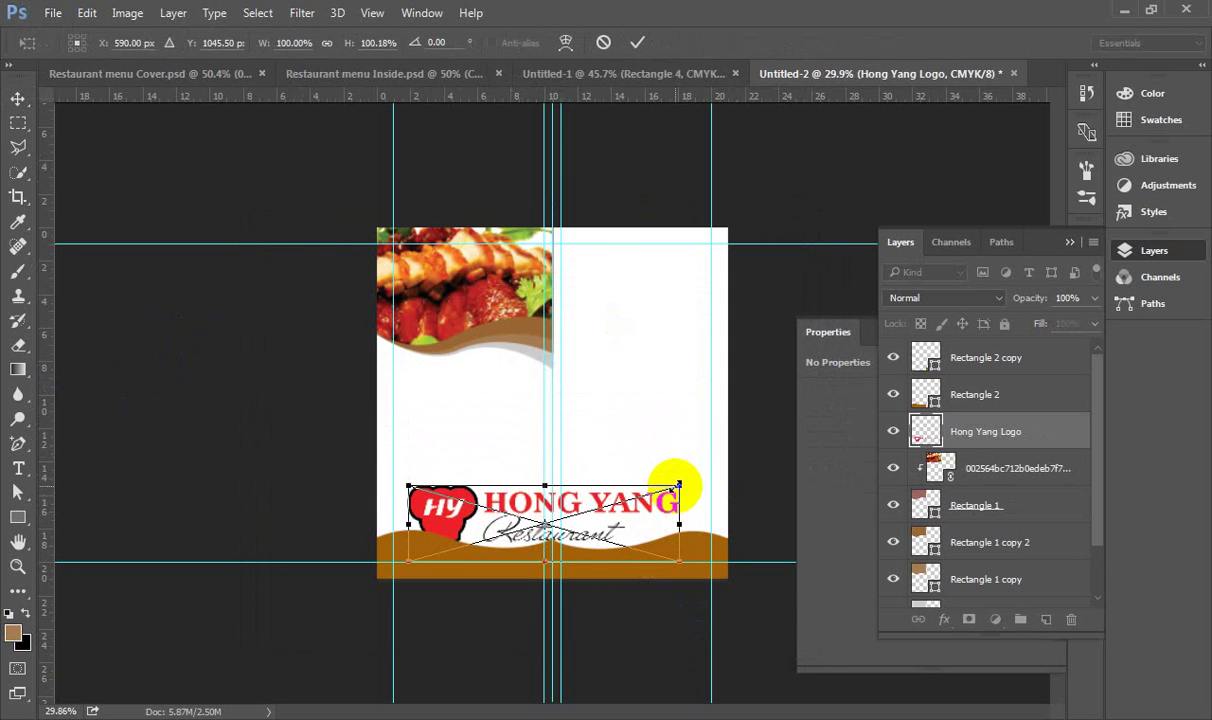
left_click_drag(671, 483, 514, 530)
key("Return")
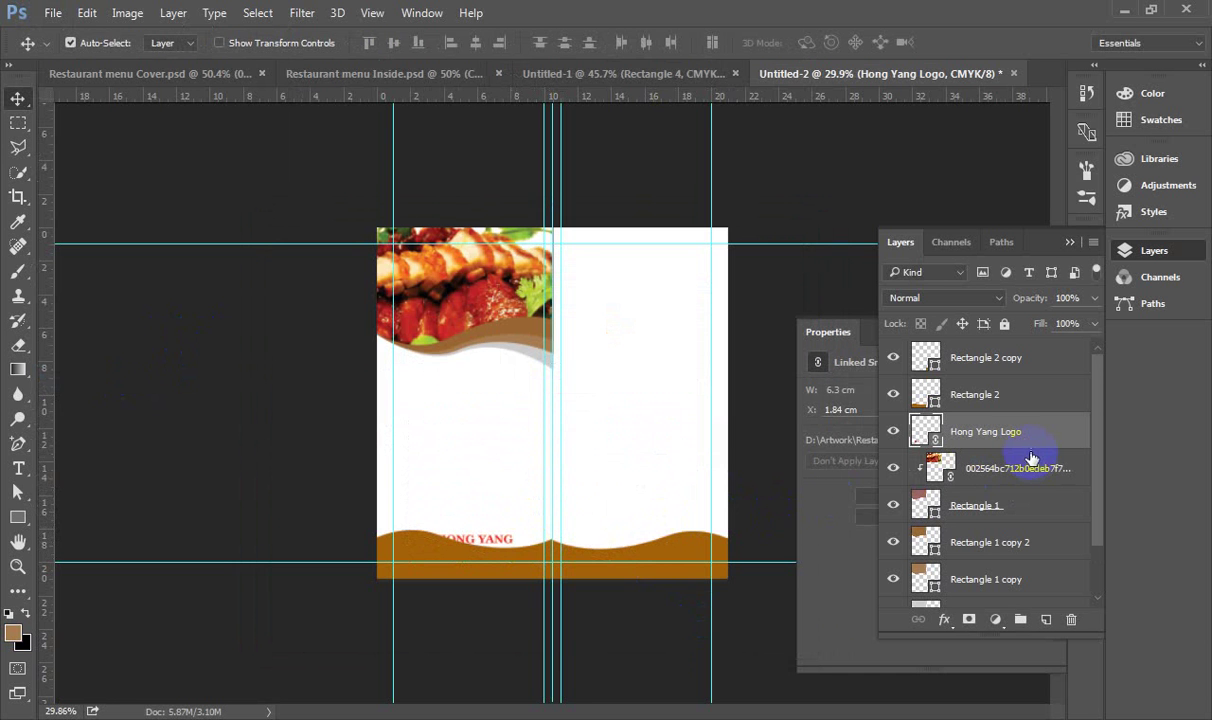
- Bring the Hong Yang Logo layer to the top of the layer stack and align the logo with the left margin guide
left_click_drag(975, 432, 993, 355)
scroll(440, 570, "up", 4)
left_click_drag(355, 624, 325, 652)
scroll(325, 660, "up", 3)
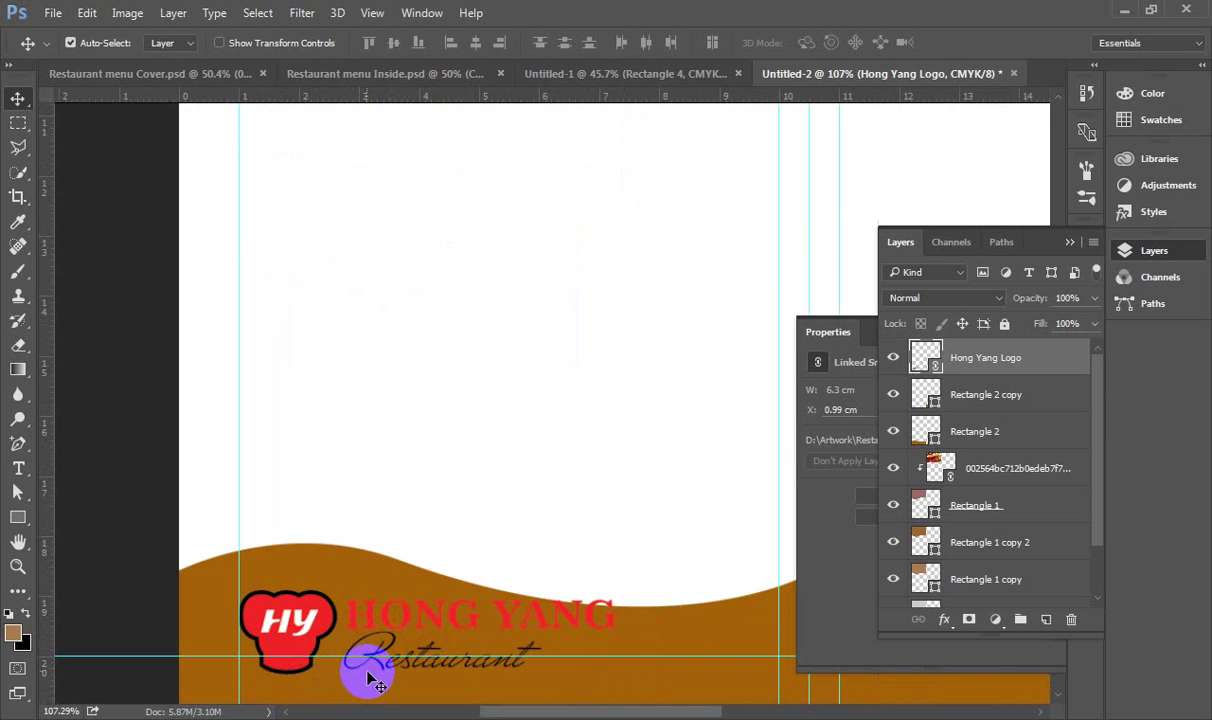
- Check the logo placement in the Restaurant menu Inside.psd reference and lower the logo slightly within the Untitled-2 footer
left_click(363, 74)
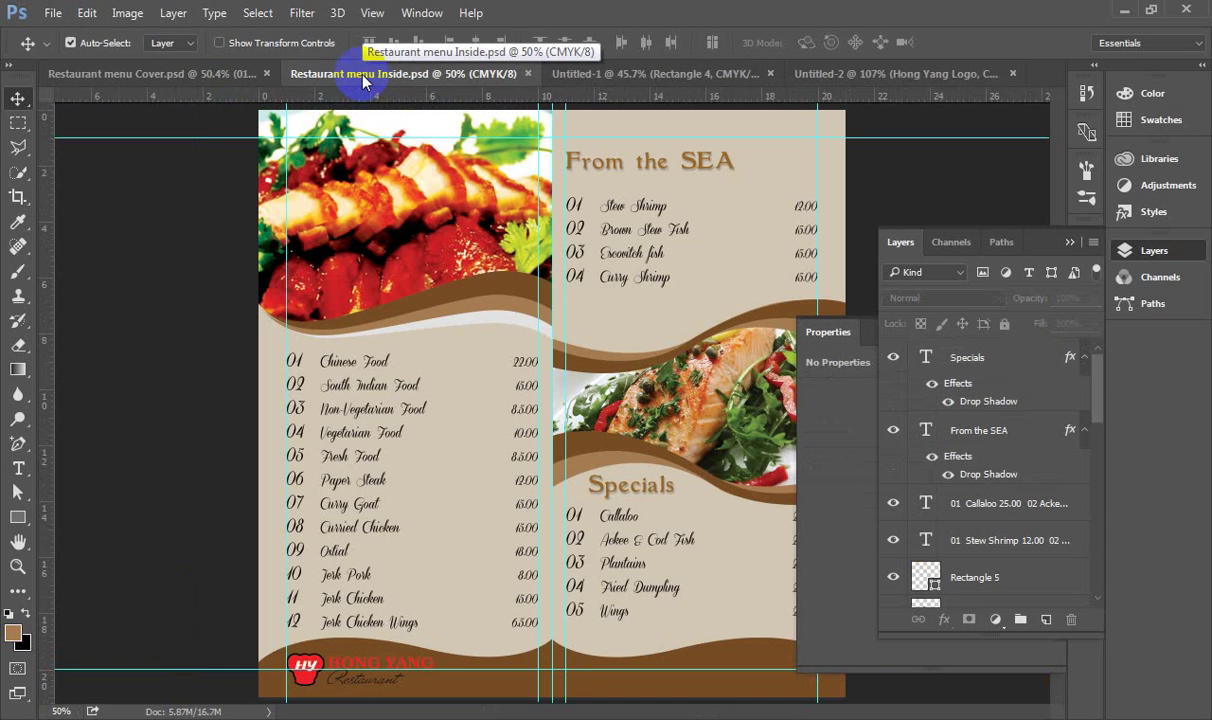
left_click(917, 75)
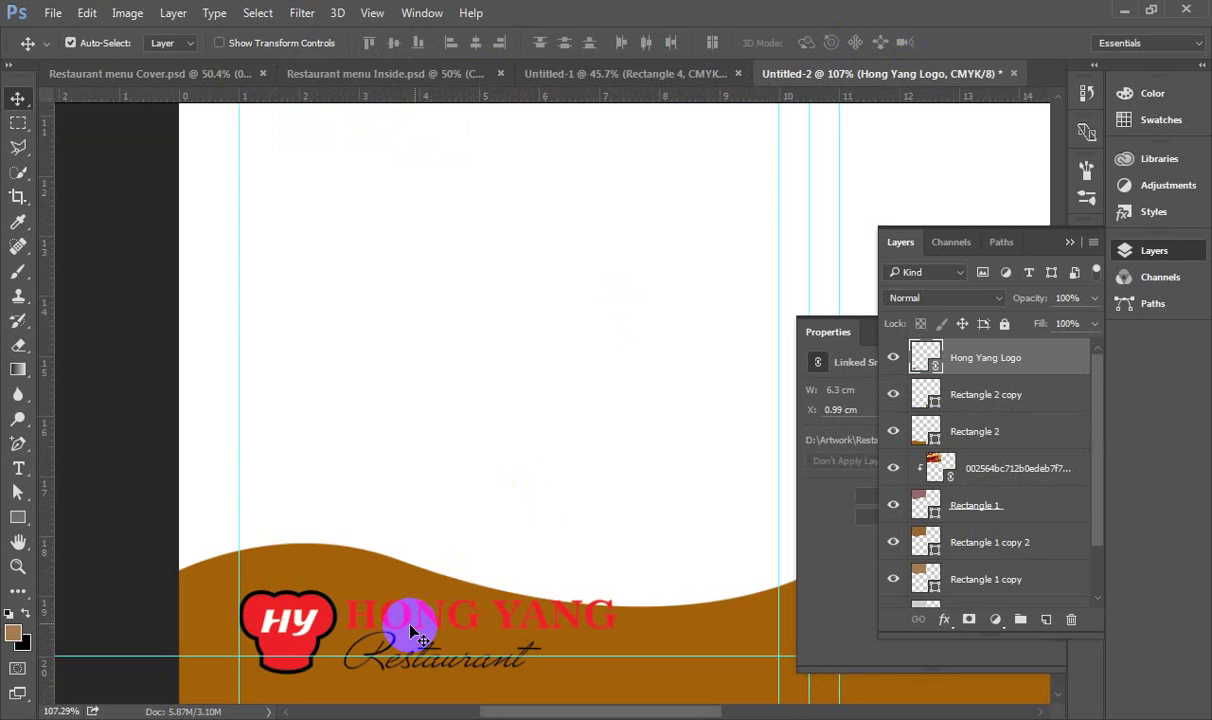
left_click_drag(404, 624, 401, 638)
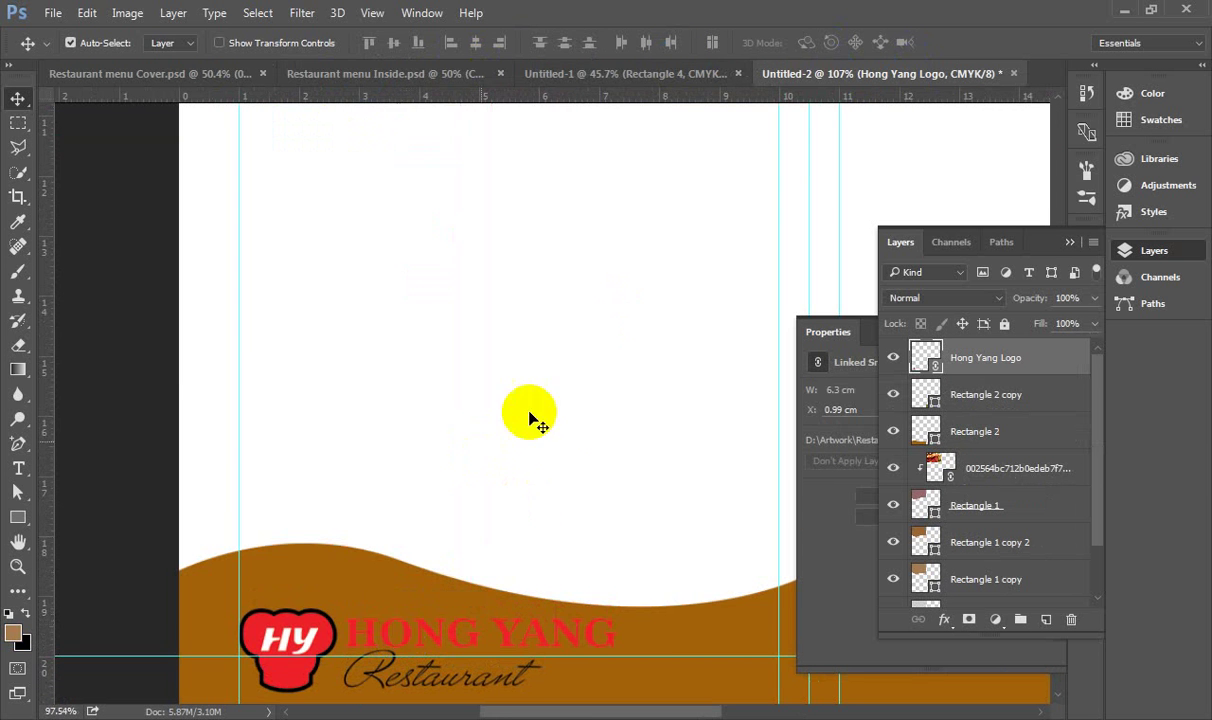
- Scale the Hong Yang logo down to about 5.5 cm wide
scroll(528, 414, "down", 3)
key("ctrl+t")
scroll(490, 645, "up", 3)
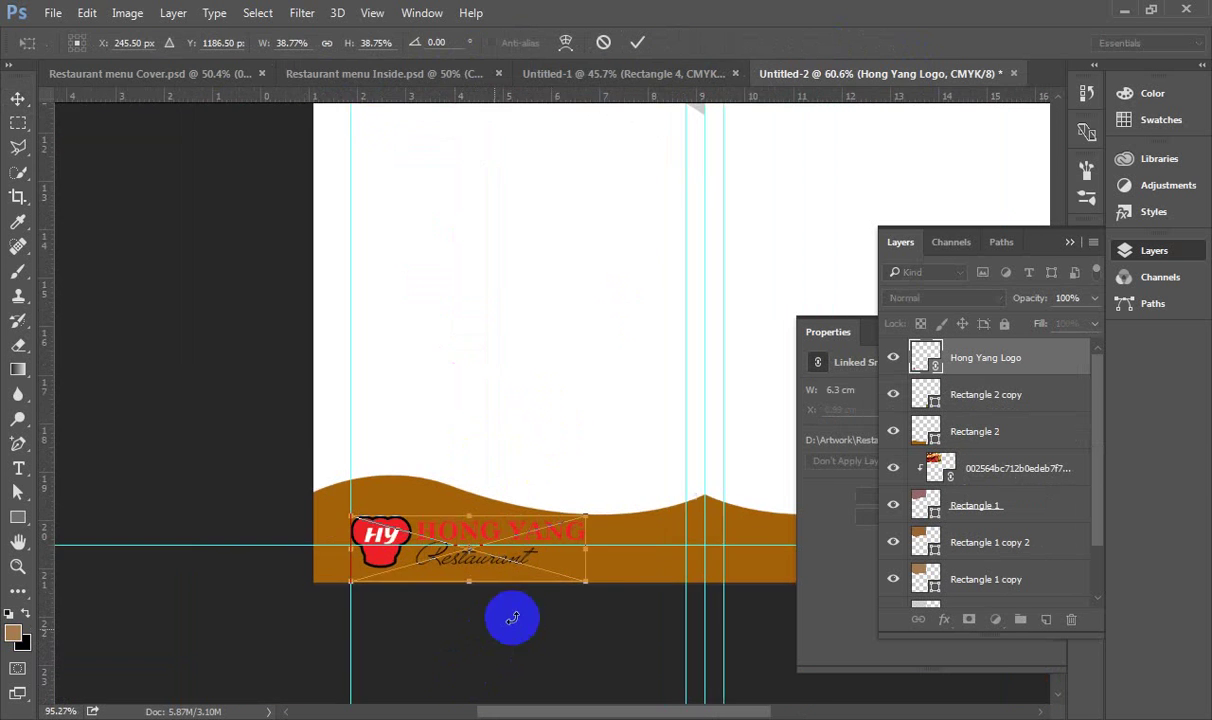
left_click_drag(622, 562, 603, 556)
key("Return")
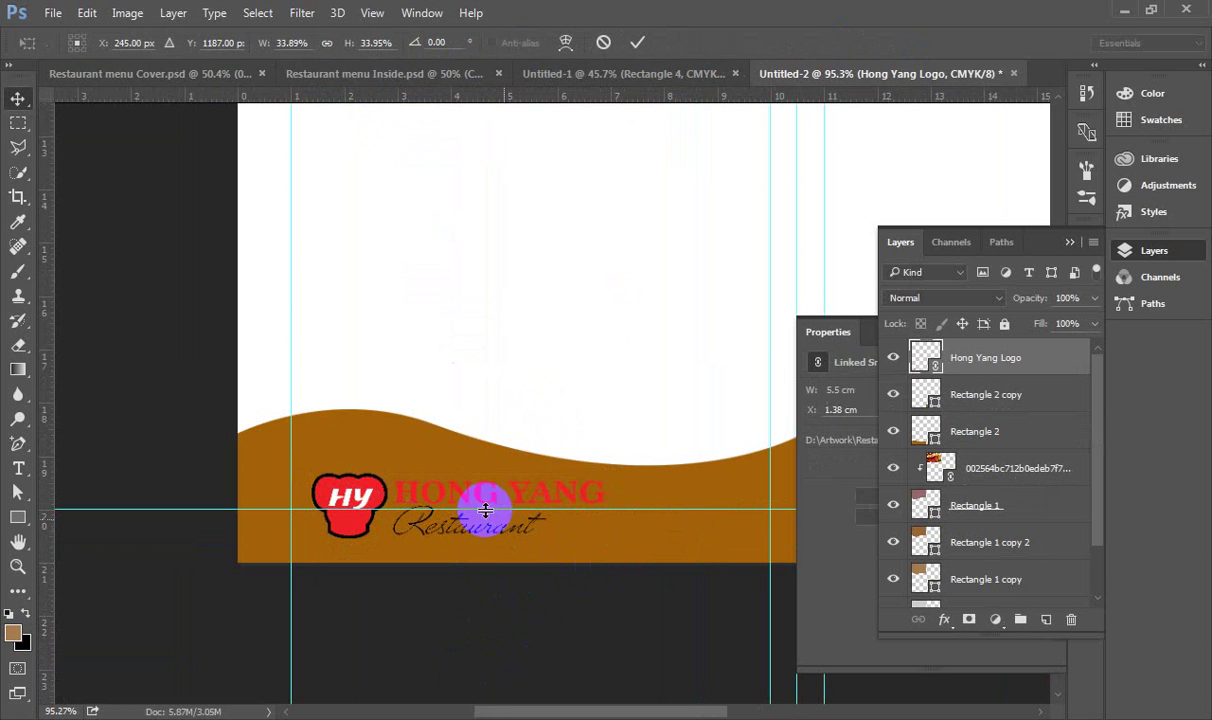
- Realign the resized logo with the left margin guide, at about X 0.99 cm, inside the brown footer
left_click_drag(386, 501, 430, 487)
scroll(600, 410, "down", 3)
left_click(428, 485)
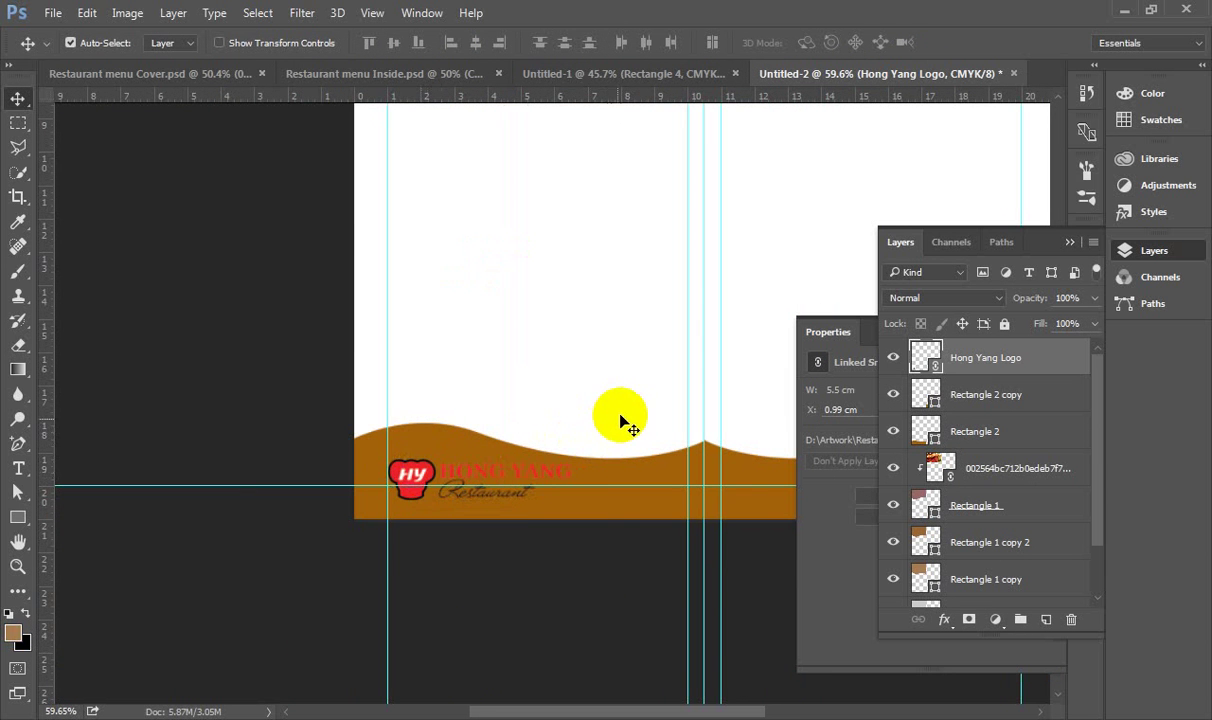
scroll(560, 400, "down", 3)
scroll(435, 640, "up", 3)
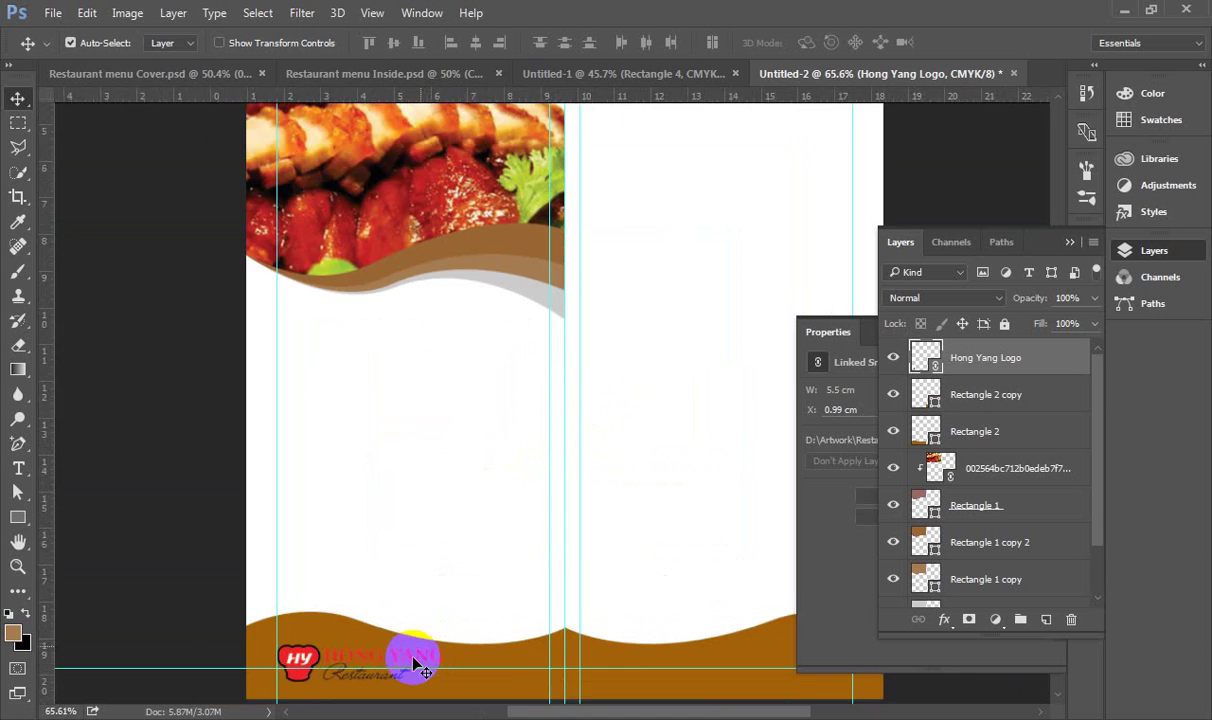
left_click_drag(422, 580, 473, 385)
left_click(311, 458)
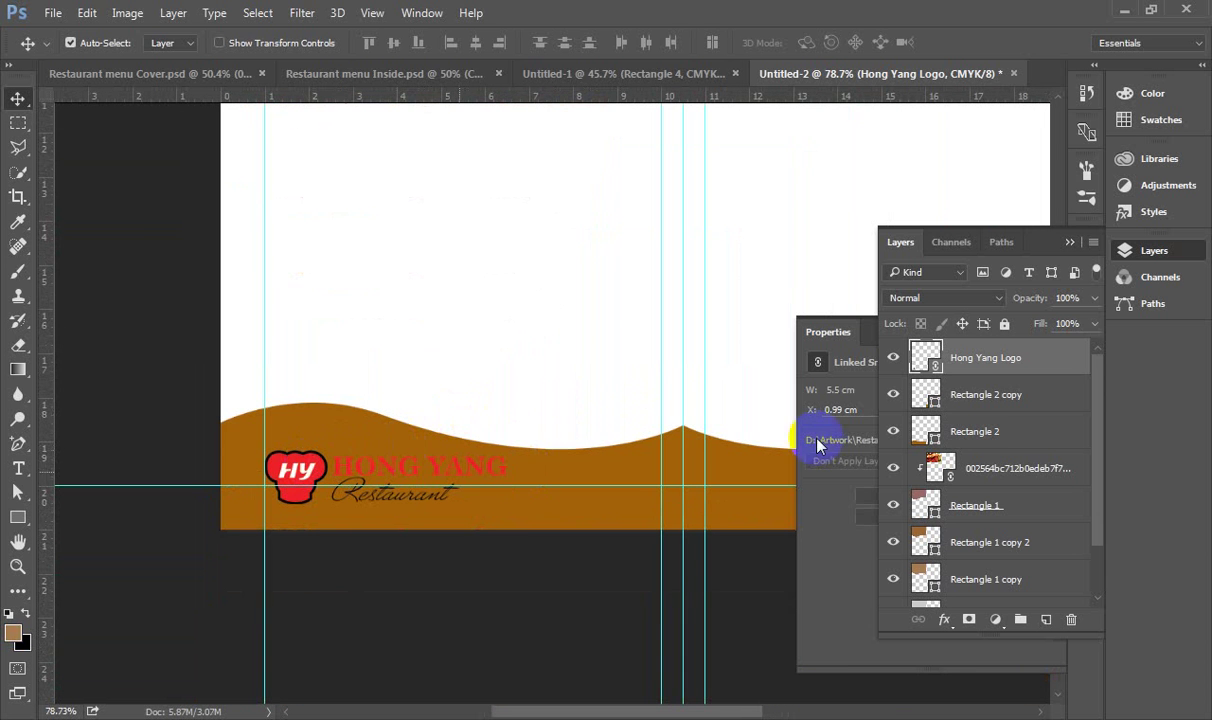
- Add a white 3 px outside stroke to the Hong Yang Logo layer
left_click(955, 620)
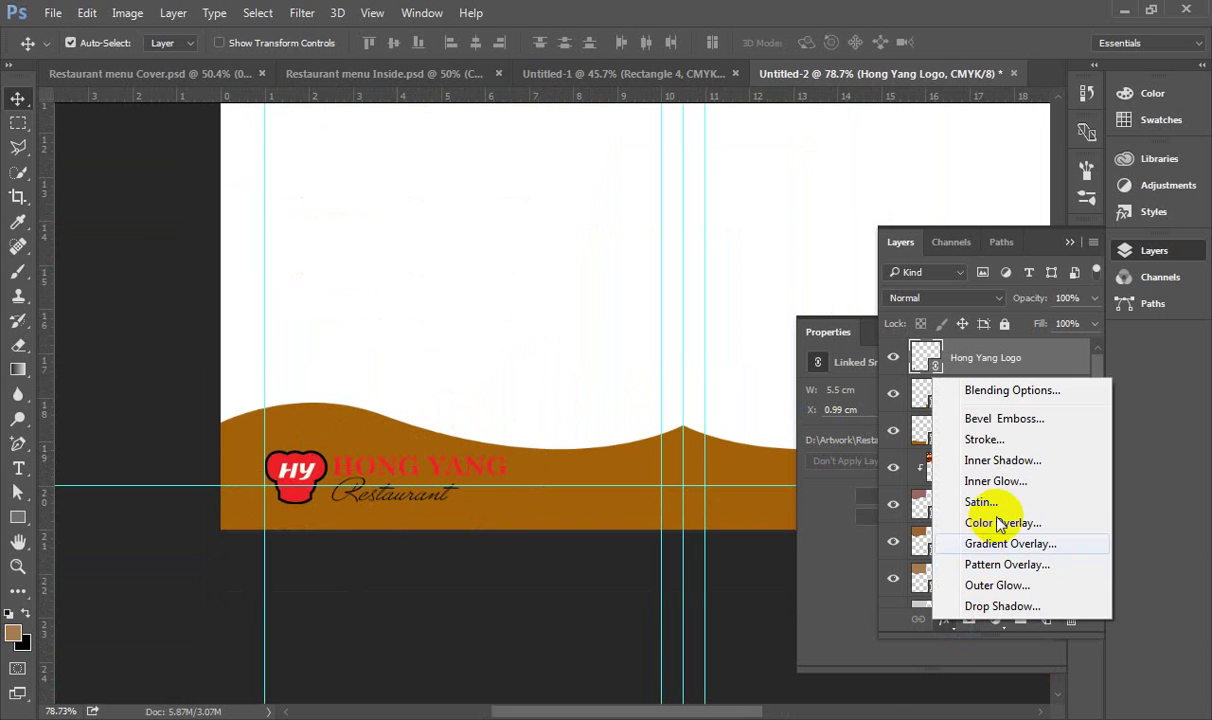
left_click(985, 441)
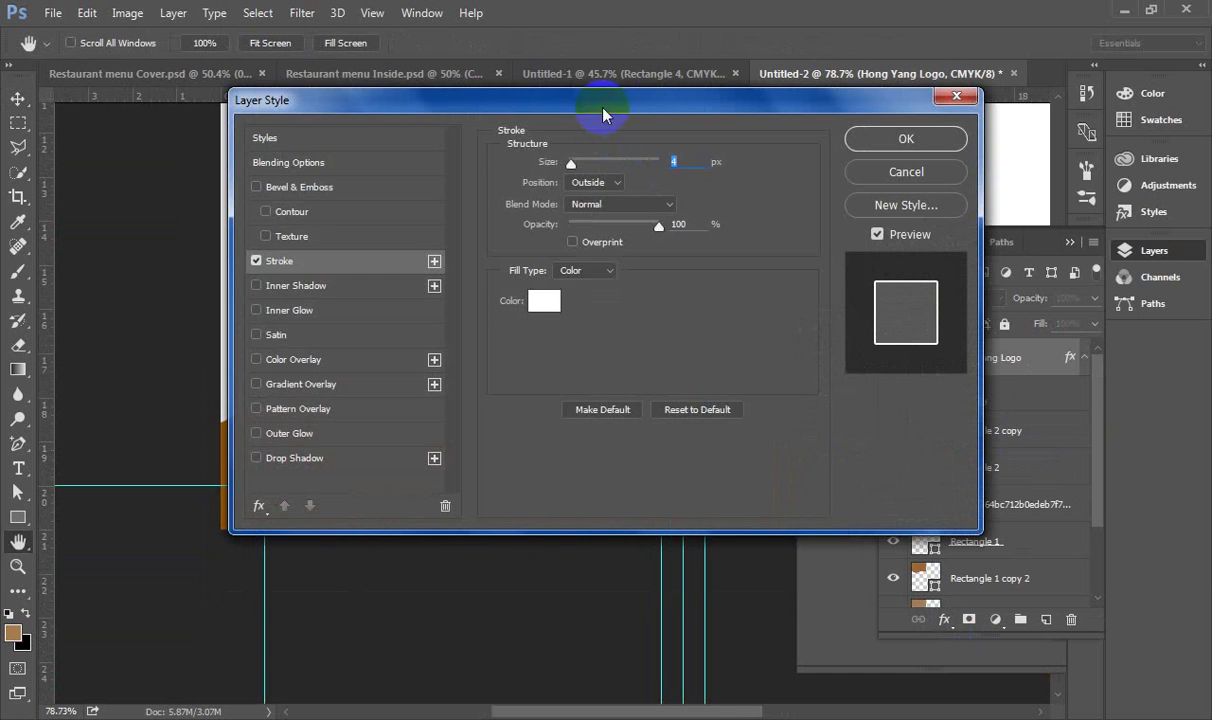
mouse_move(611, 108)
left_mouse_down()
mouse_move(823, 158)
mouse_move(861, 180)
left_mouse_up()
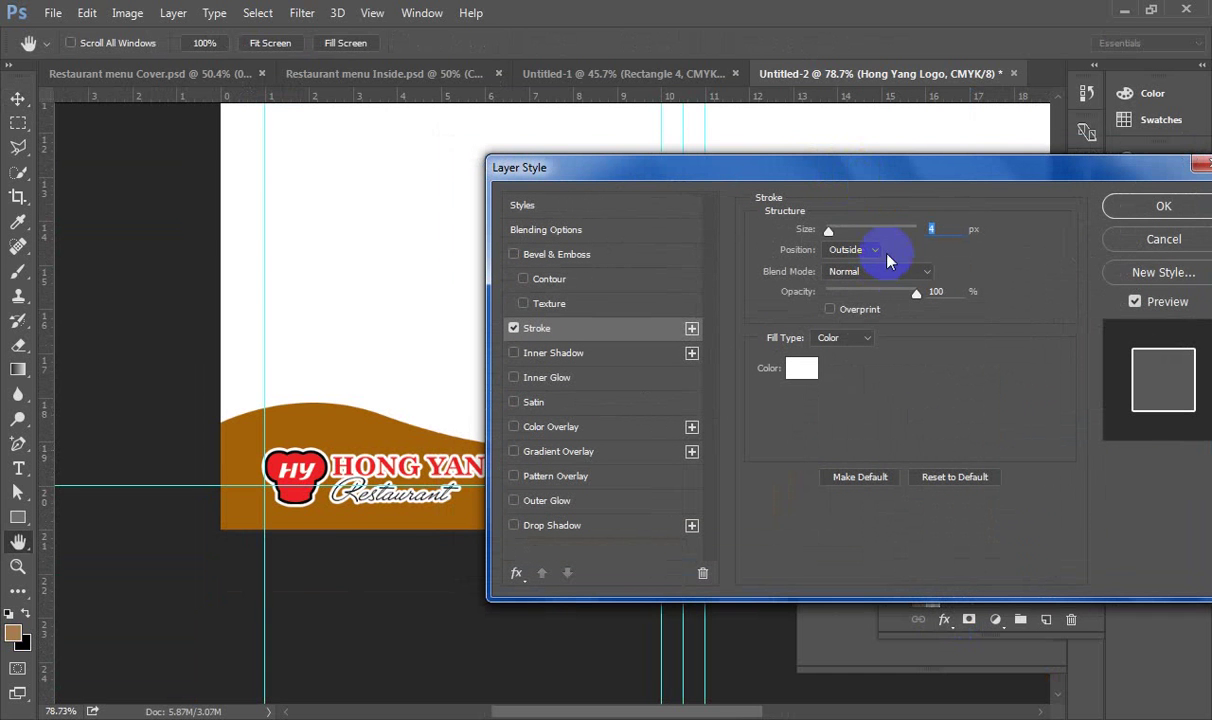
type("2")
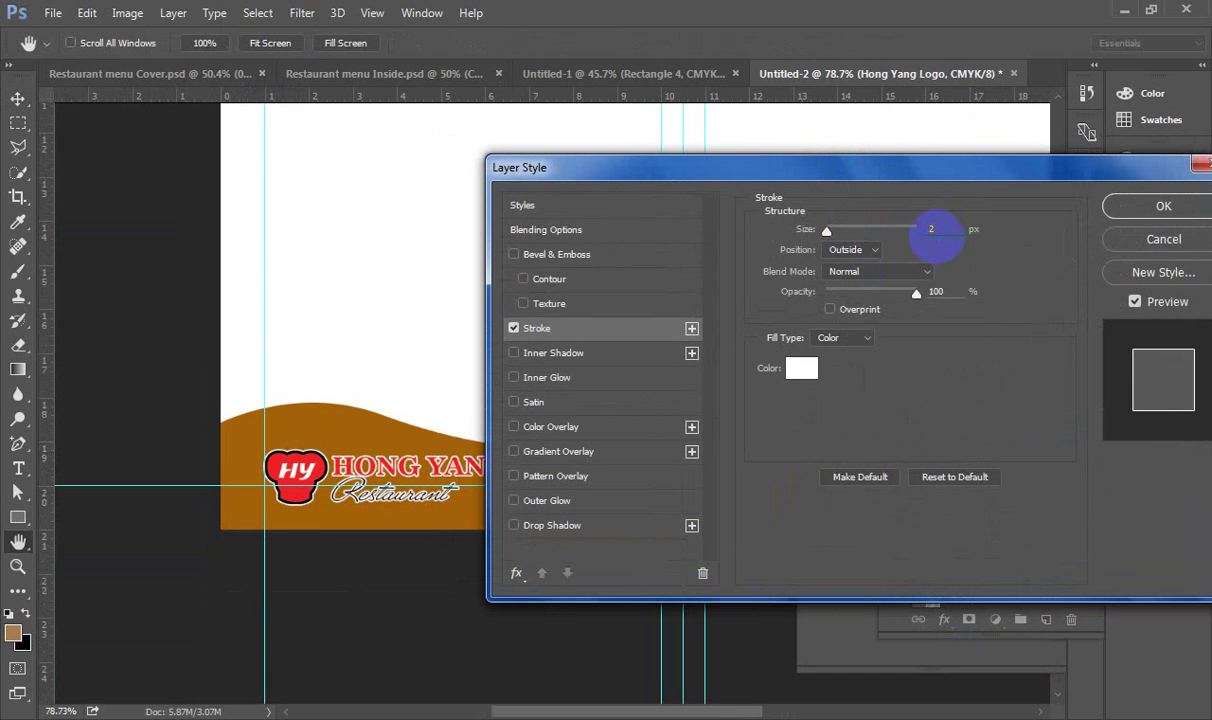
left_click_drag(962, 229, 920, 229)
type("3")
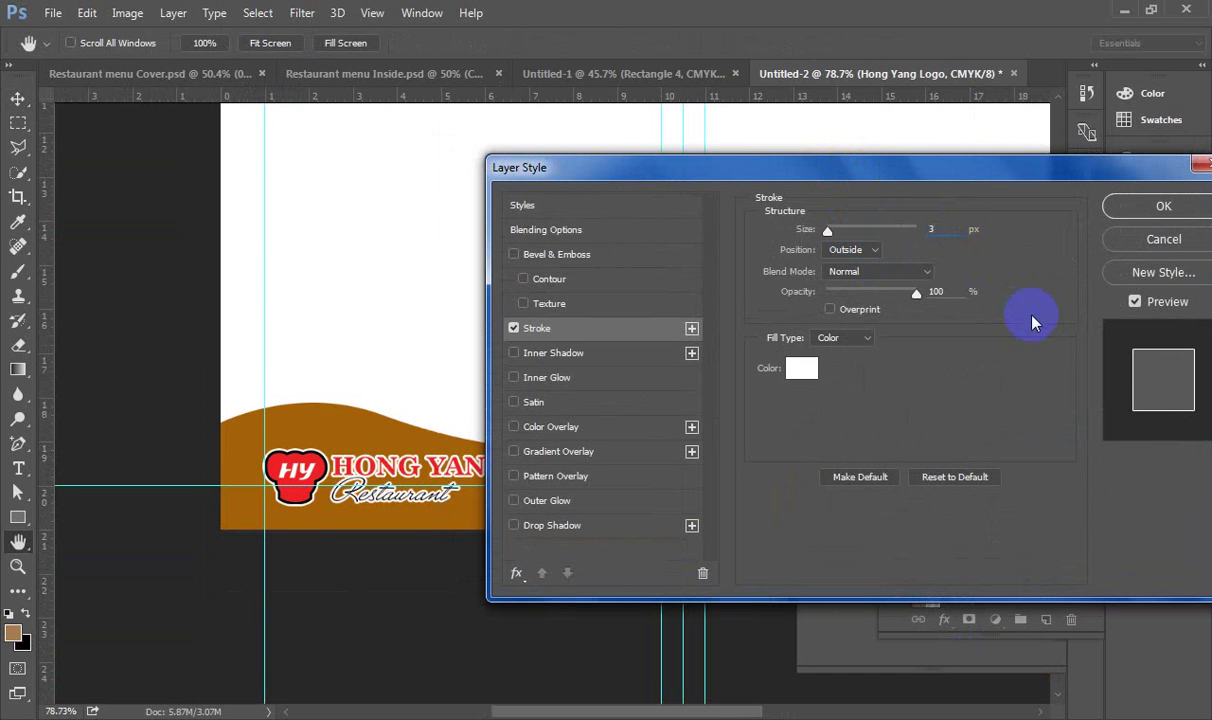
- Add a Multiply drop shadow to the Hong Yang Logo layer with 57% opacity, 6 px distance and 3 px size
left_click(586, 533)
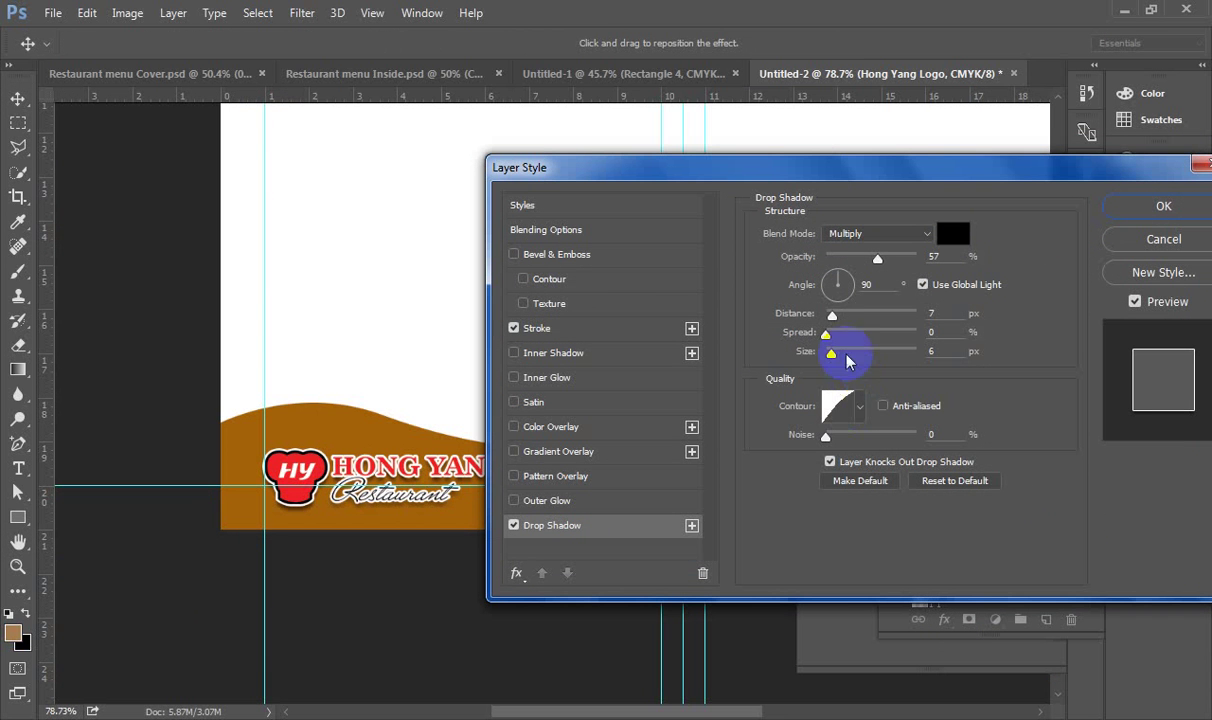
left_click_drag(830, 355, 830, 355)
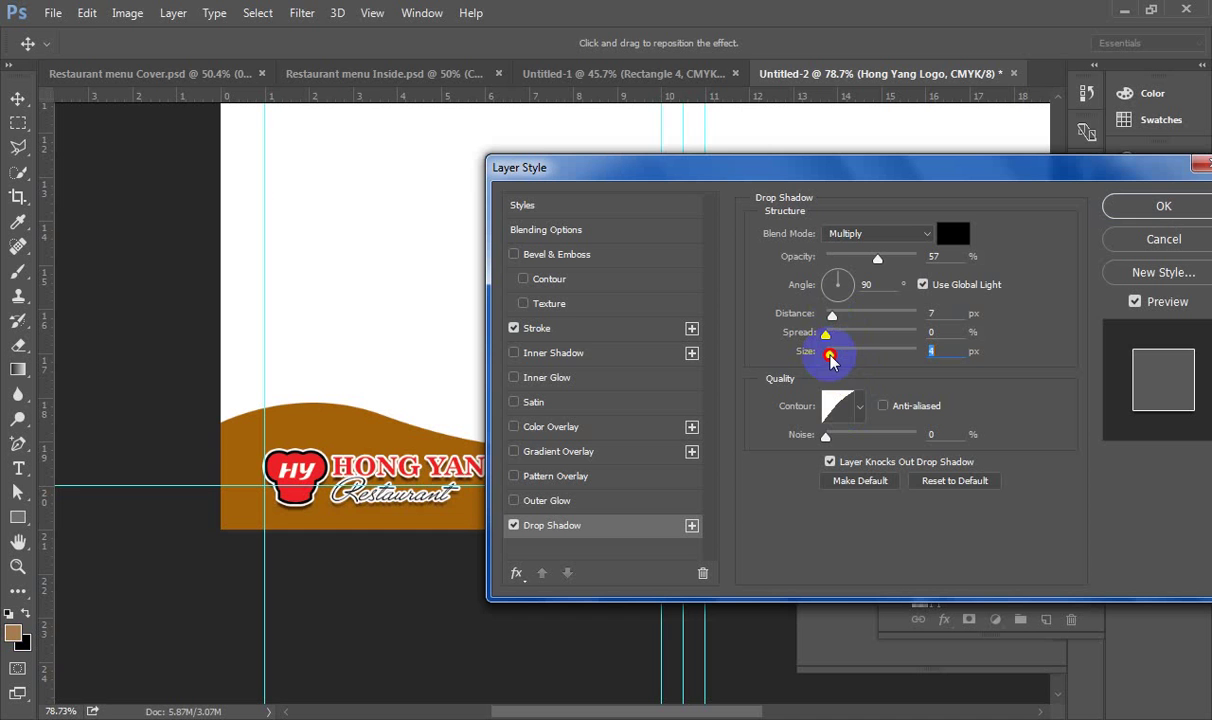
left_click_drag(787, 315, 931, 318)
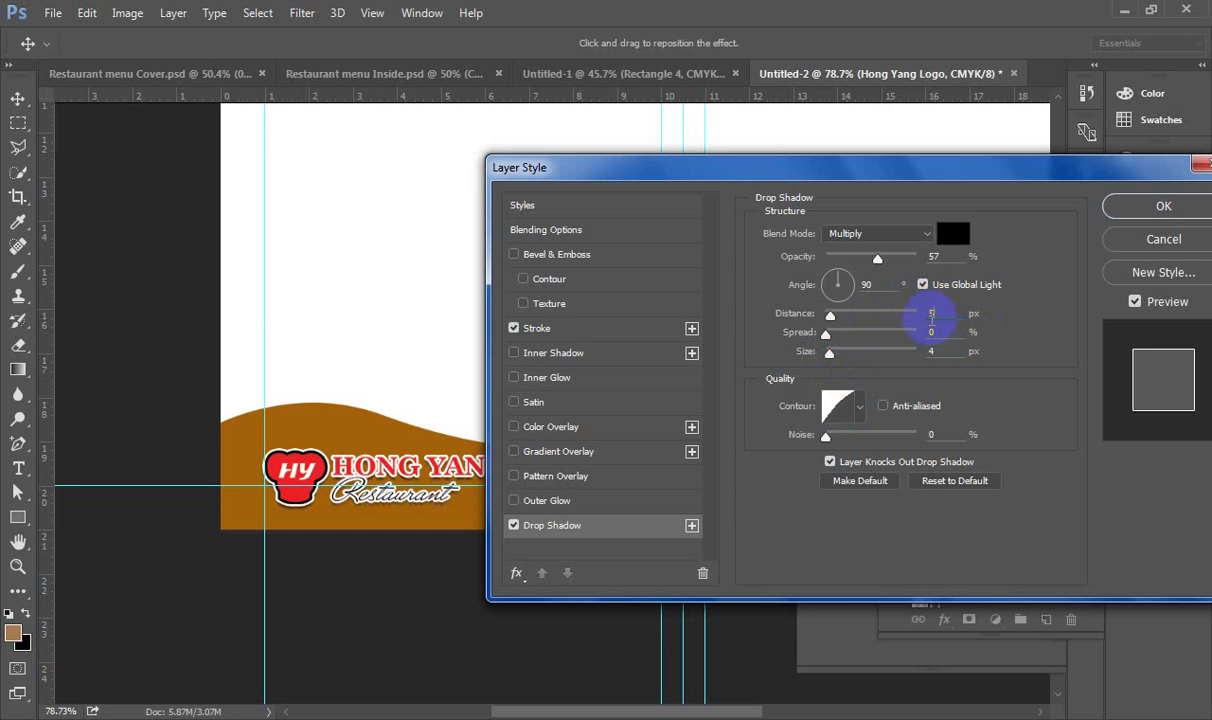
type("6")
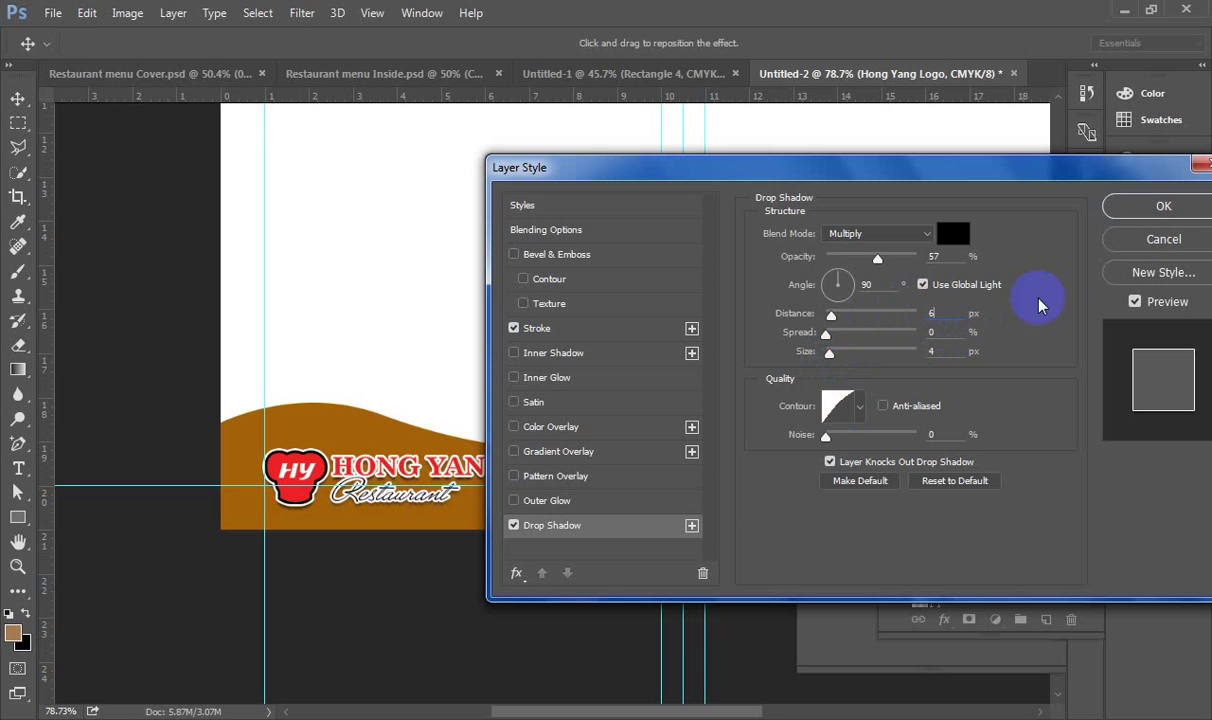
left_click(908, 350)
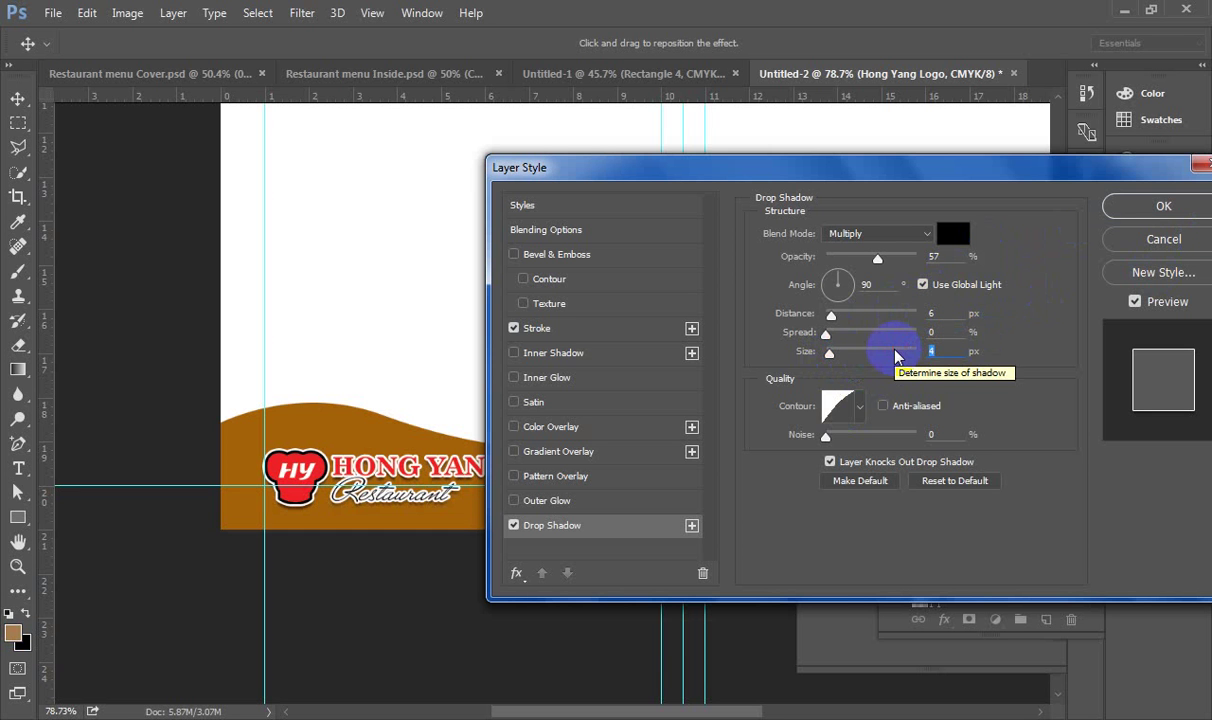
type("3")
left_click(1163, 206)
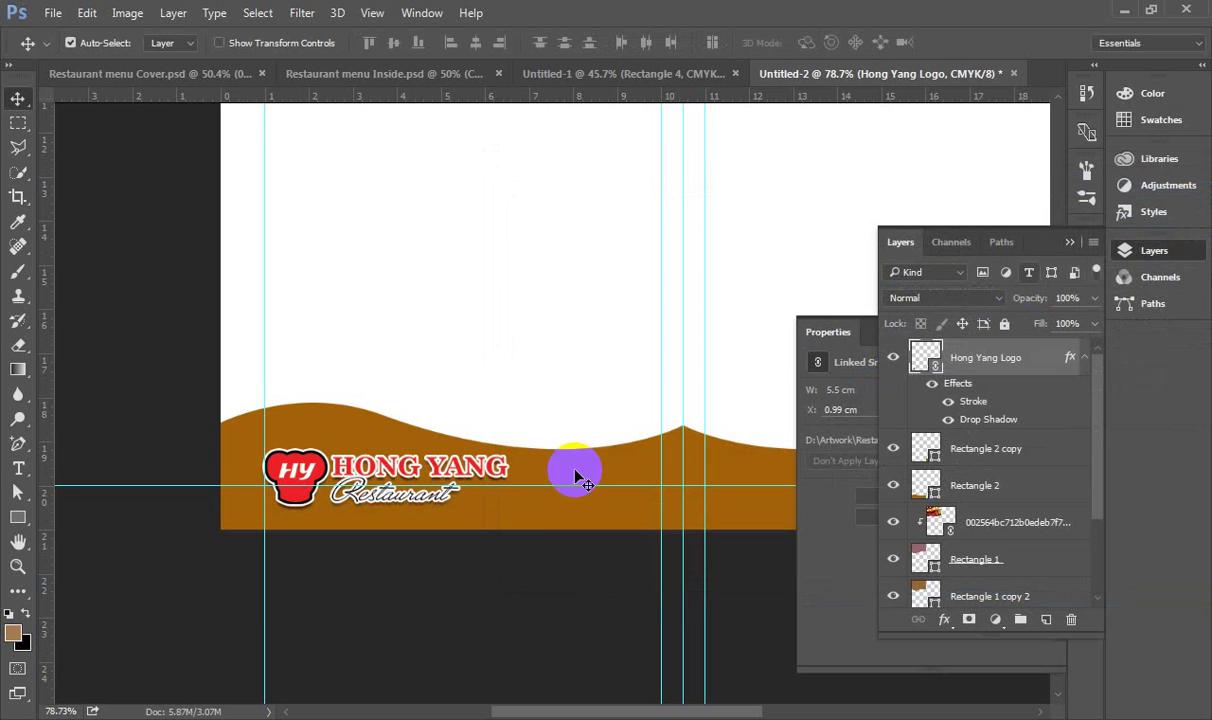
- Check the food list's text block in the Restaurant menu Inside.psd reference and return to Untitled-2
left_click(132, 216)
key("ctrl+0")
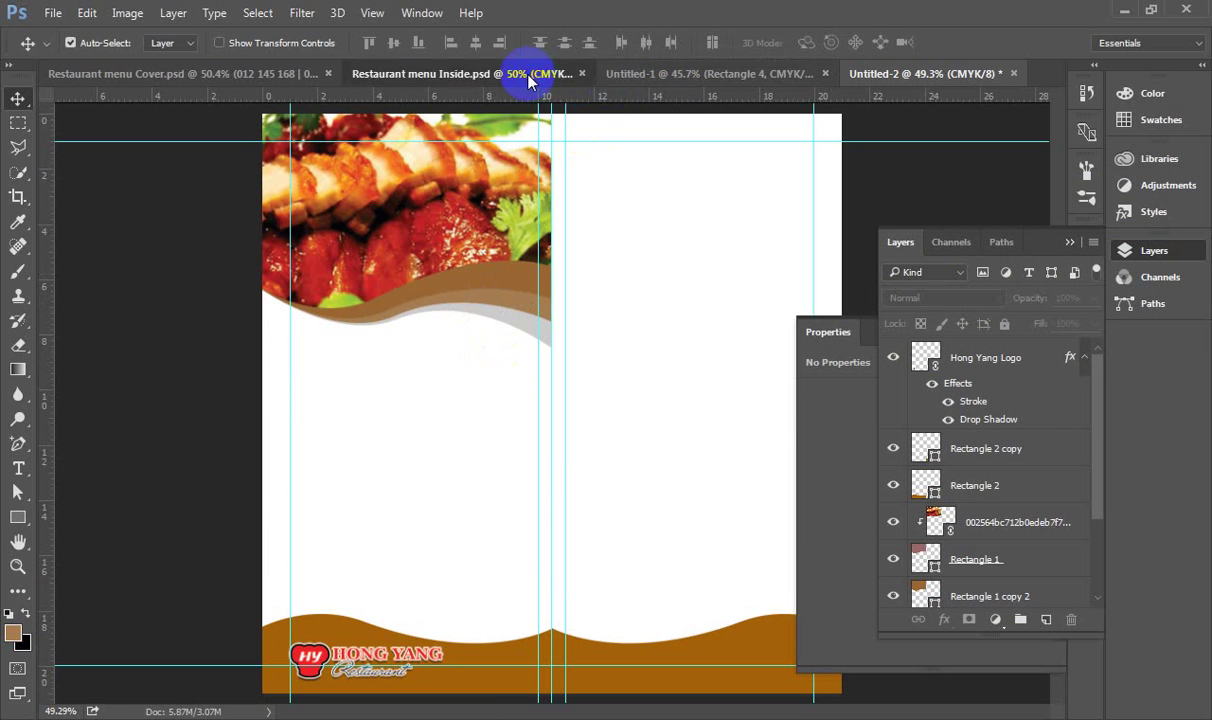
left_click(500, 73)
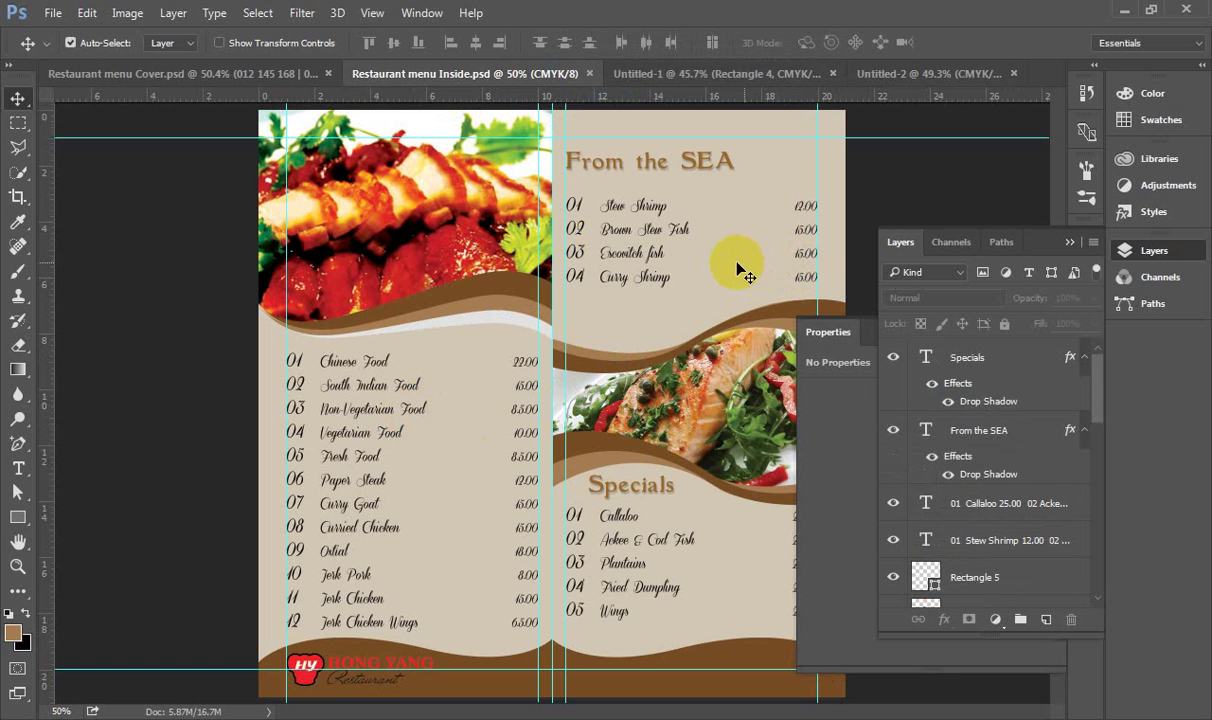
left_click(478, 428)
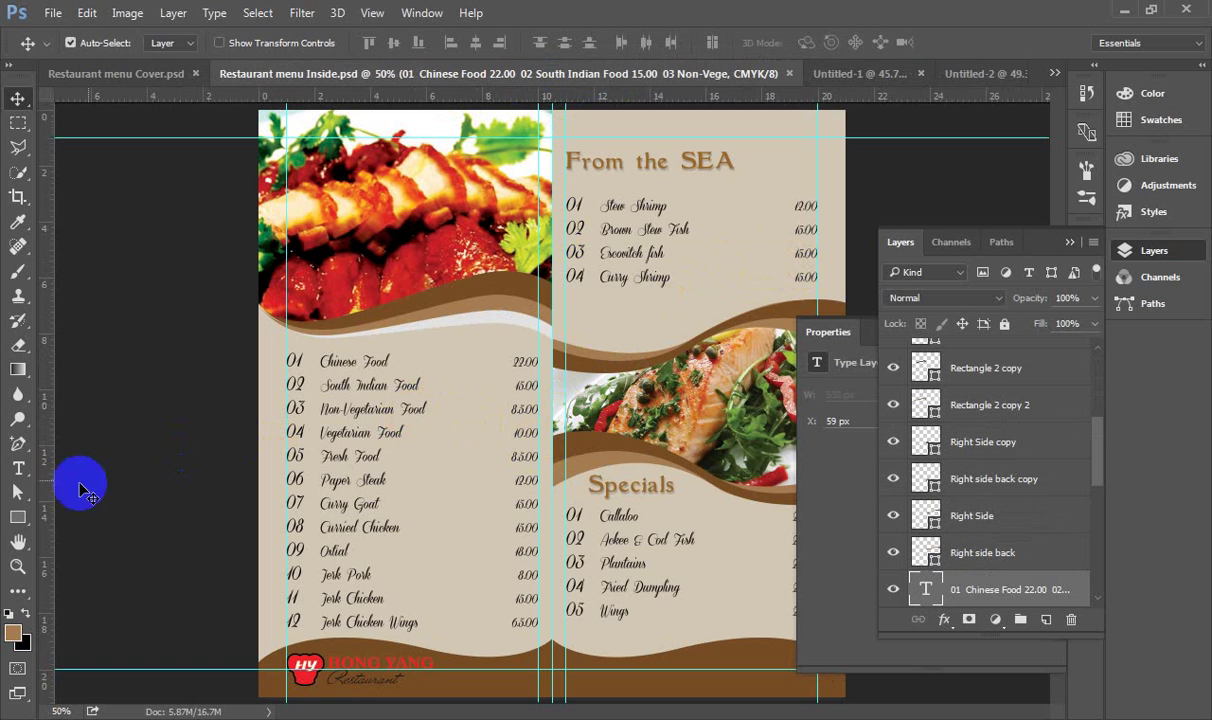
left_click(15, 494)
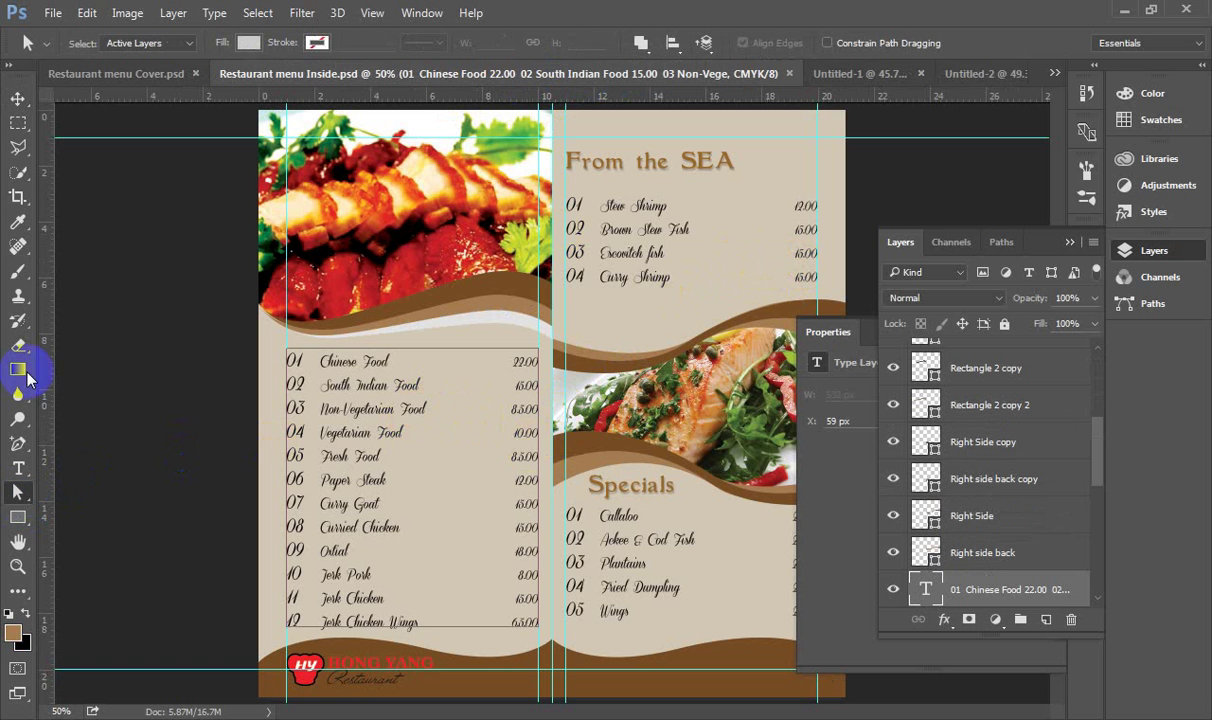
left_click(17, 99)
left_click(990, 74)
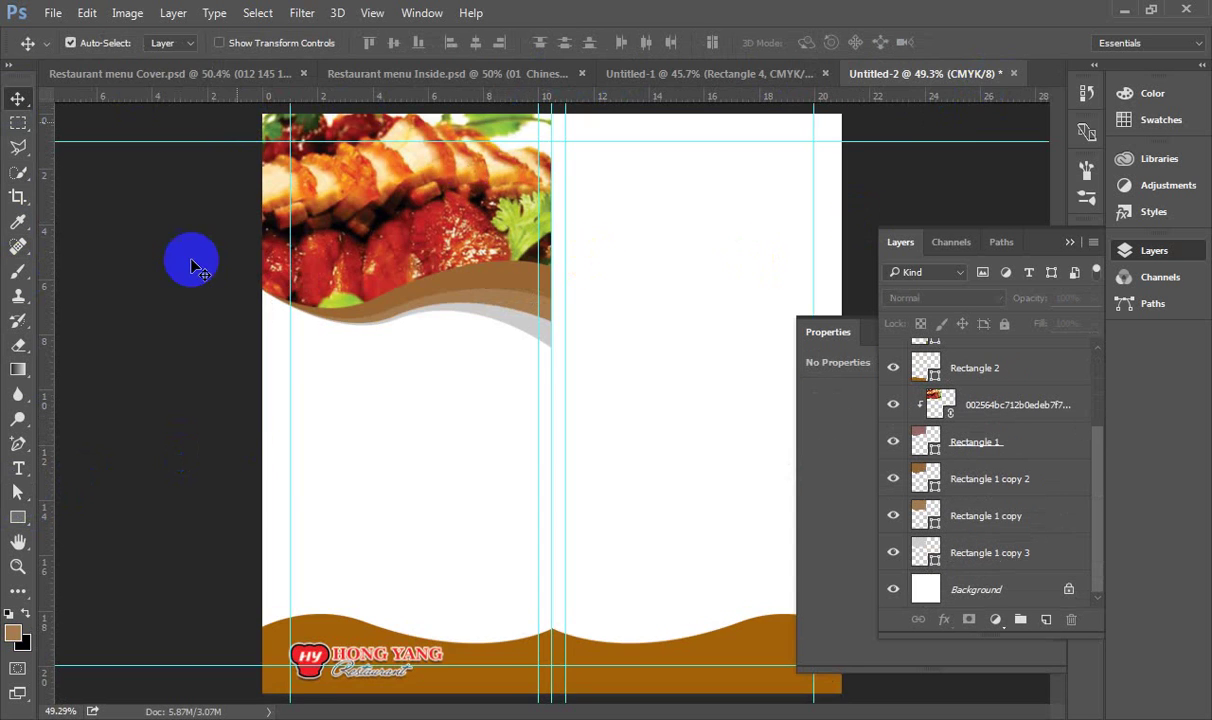
- Draw a light grey rectangle about 1261 × 1285 px without a stroke, covering the whole page
key("ctrl+minus")
left_click(17, 517)
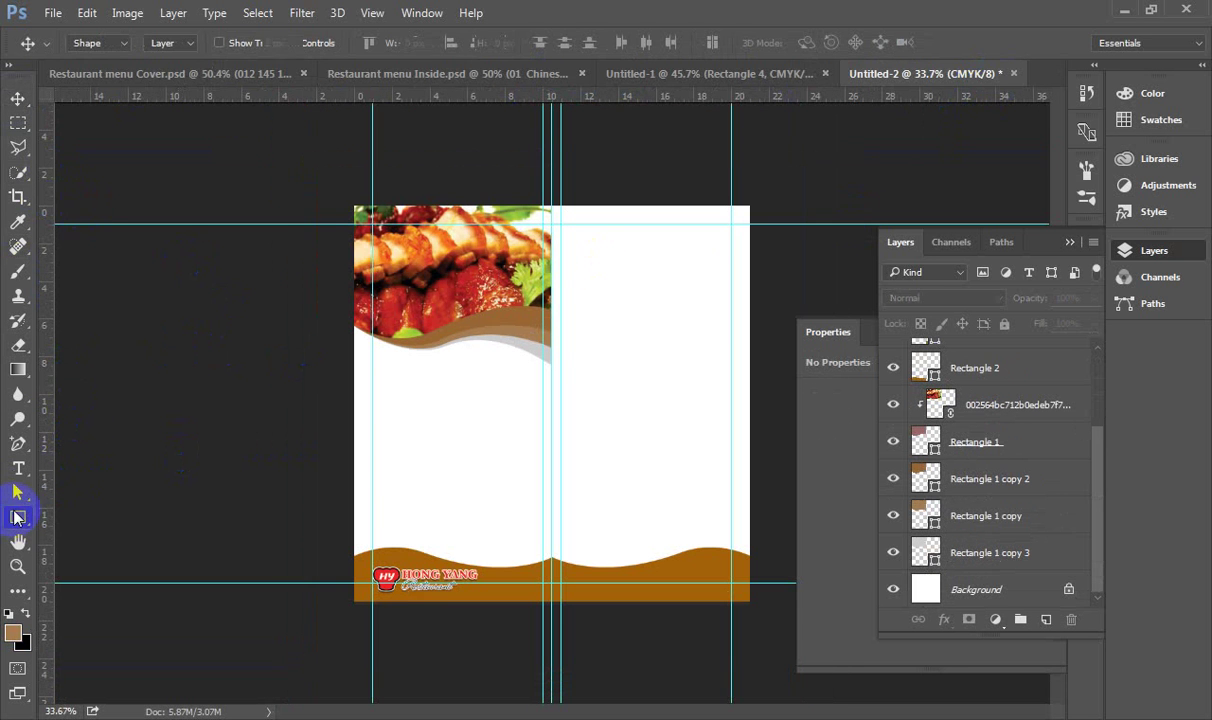
left_click(172, 43)
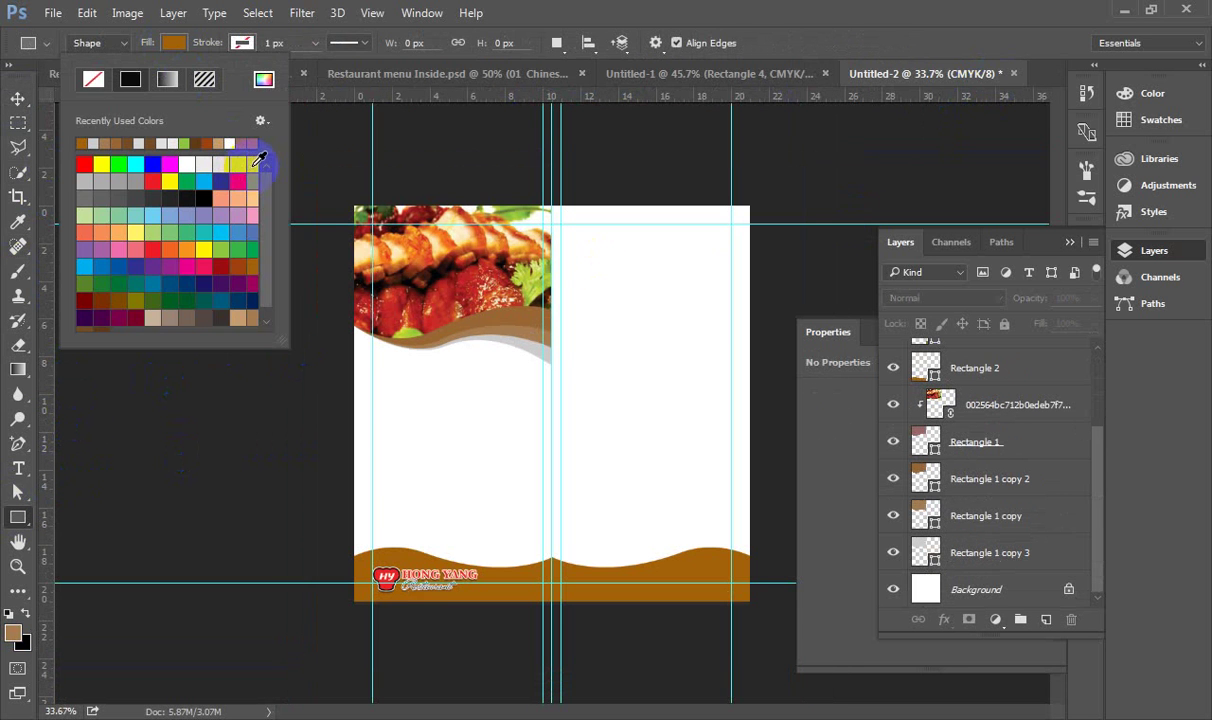
left_click(352, 203)
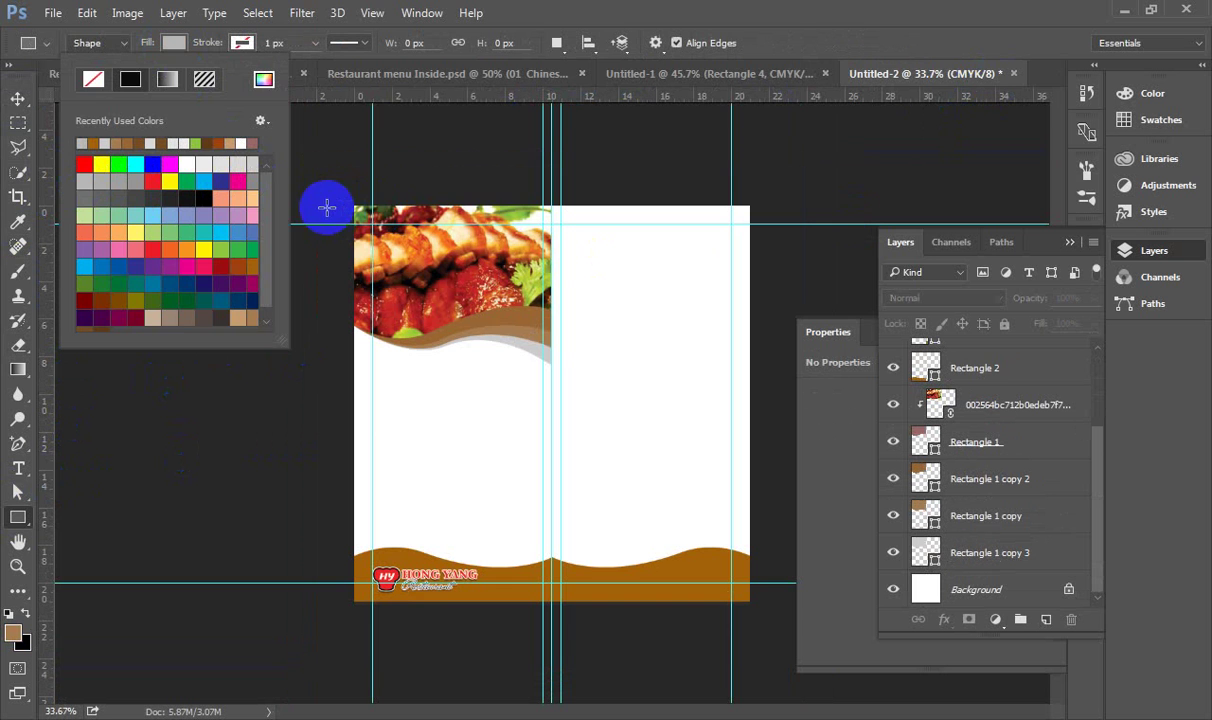
key("Return")
left_click_drag(352, 200, 752, 606)
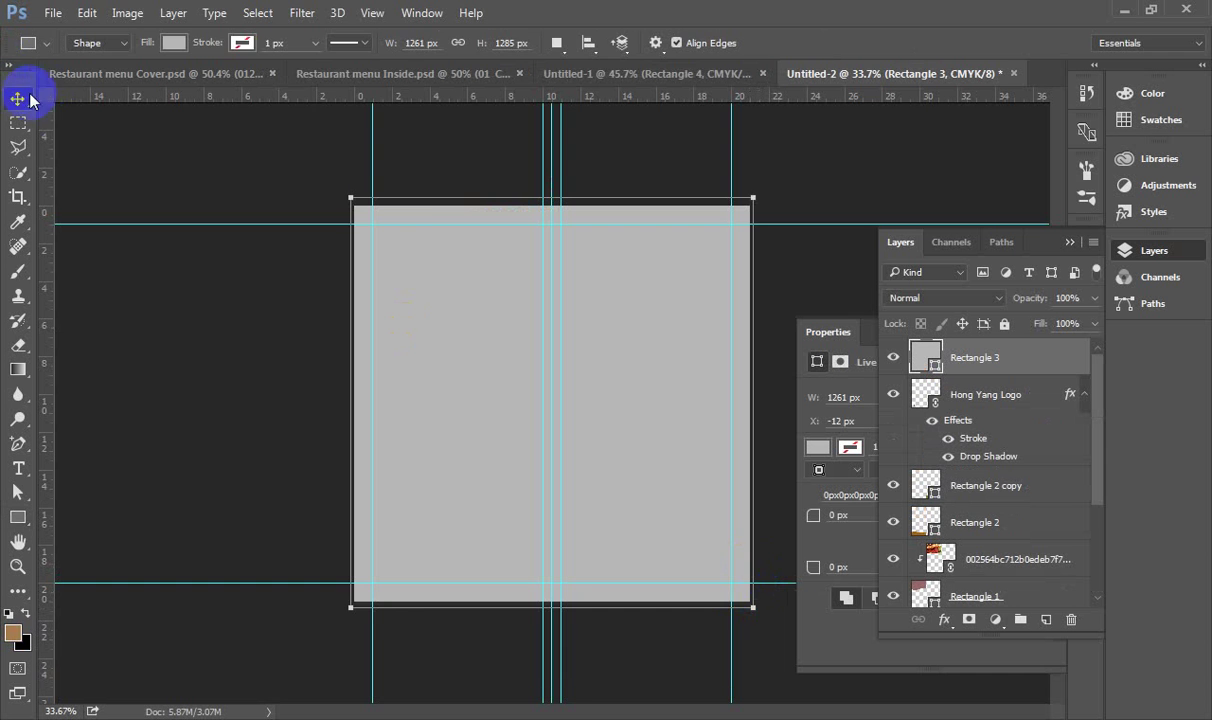
- Send the grey rectangle to the back, behind all the other artwork, and deselect it
left_click(29, 96)
left_click(174, 14)
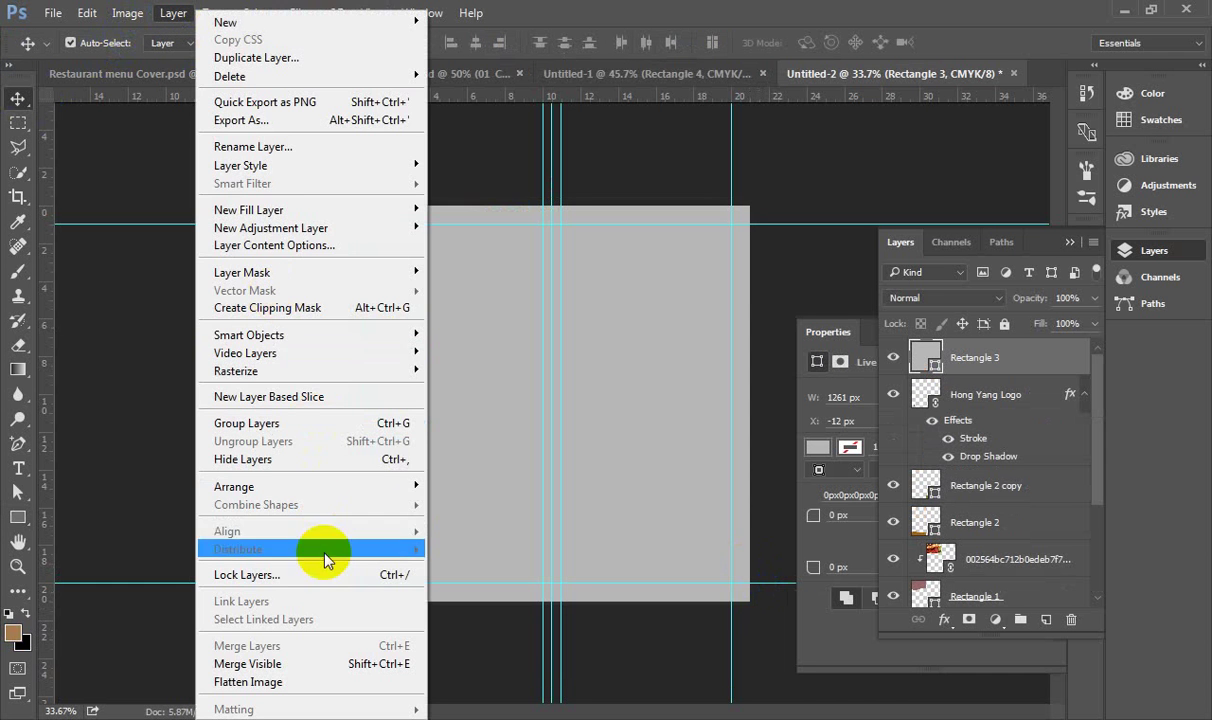
mouse_move(330, 486)
left_click(488, 540)
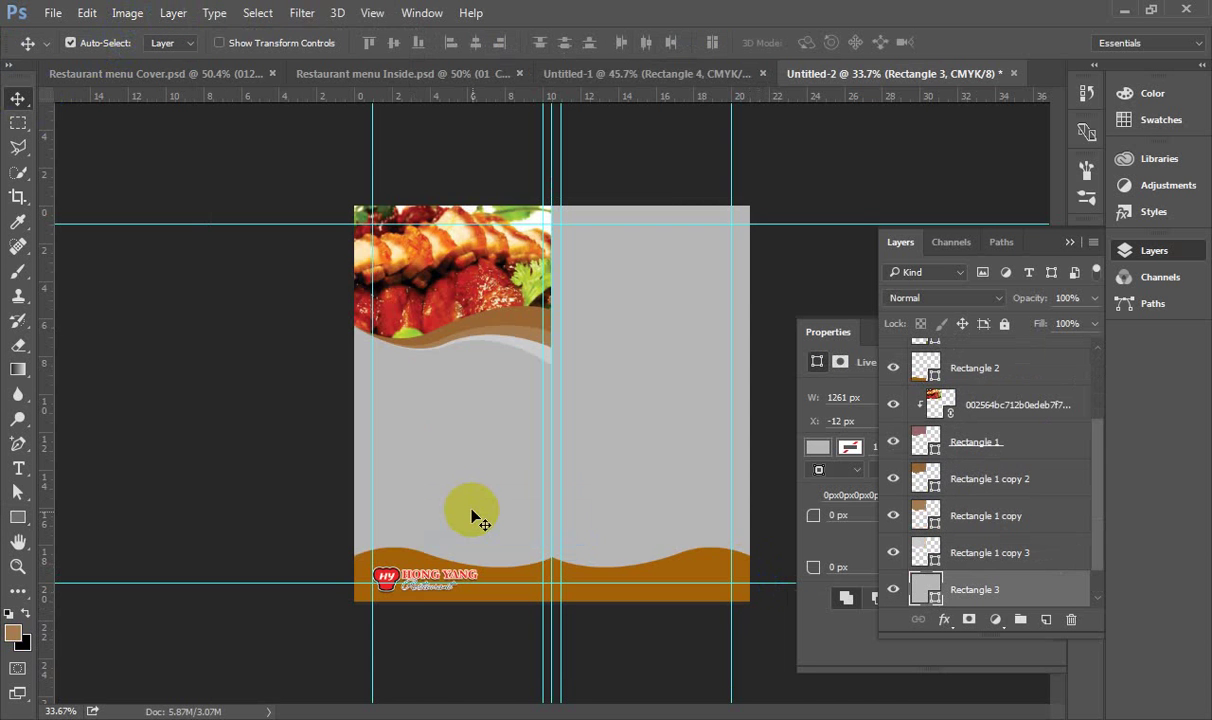
left_click(815, 207)
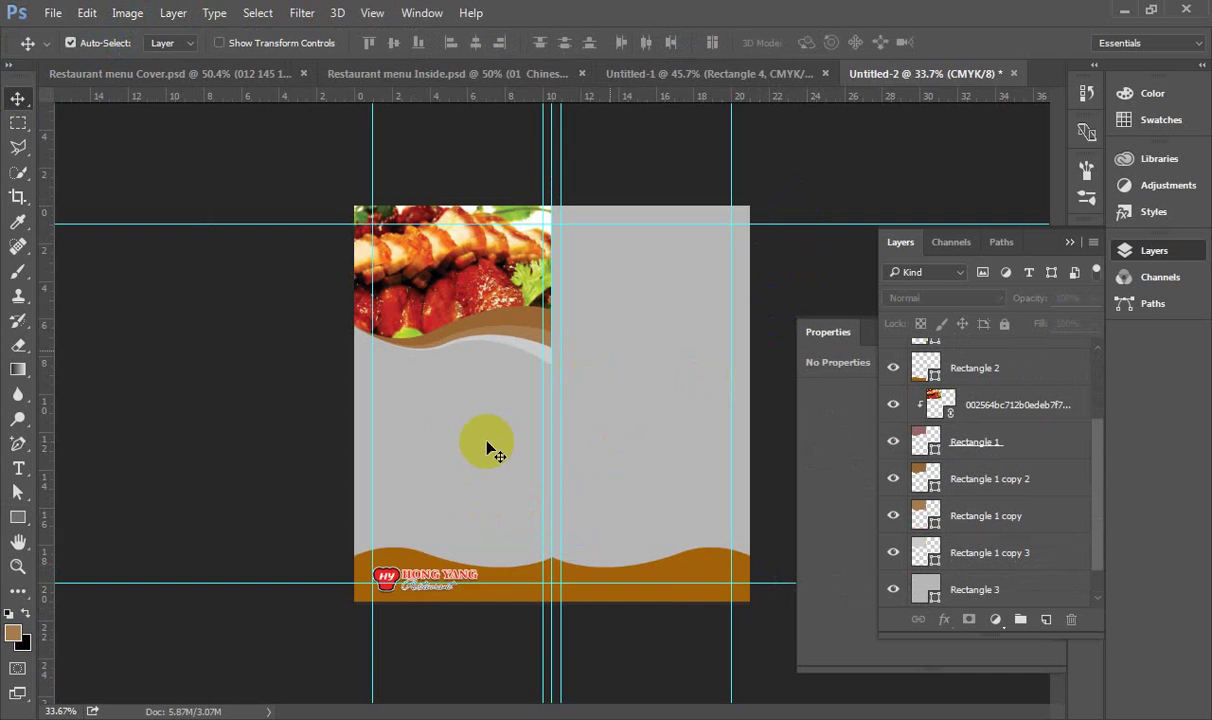
- Open text.docx from the Restaurant Menu folder in Word and copy menu items 01 Chinese Food to 12 Jerk Chicken Wings with their prices
scroll(480, 440, "up", 3)
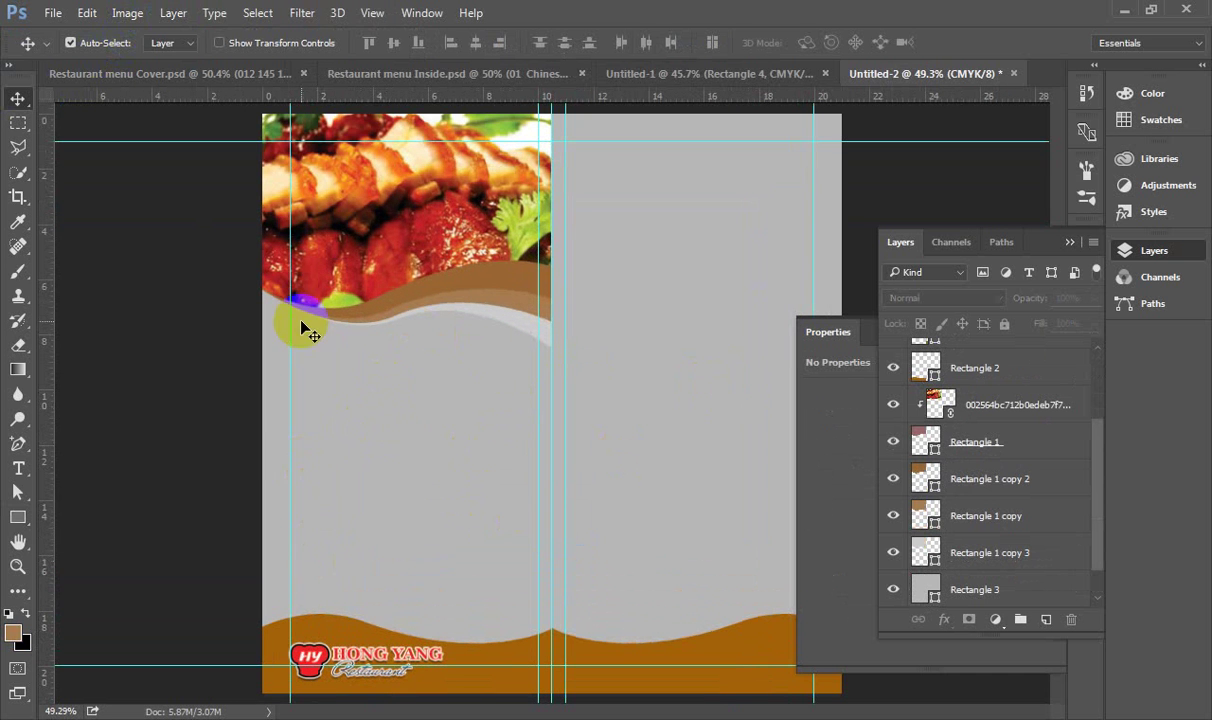
left_click(176, 698)
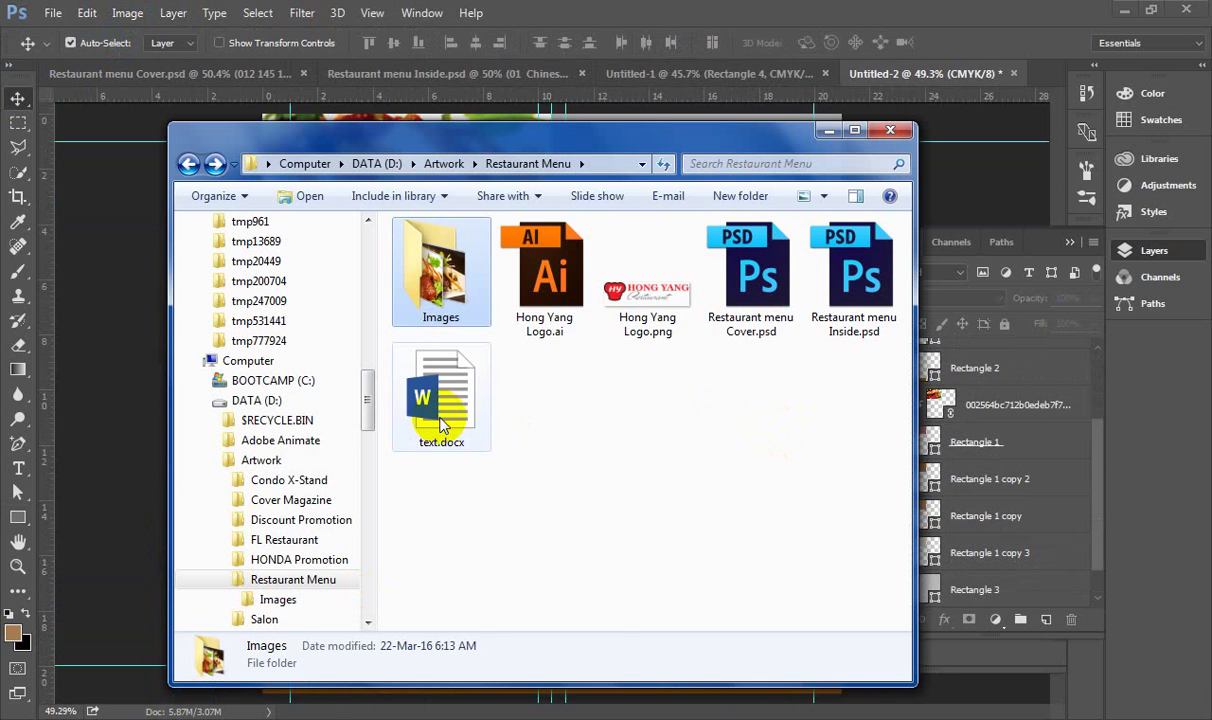
double_click(441, 424)
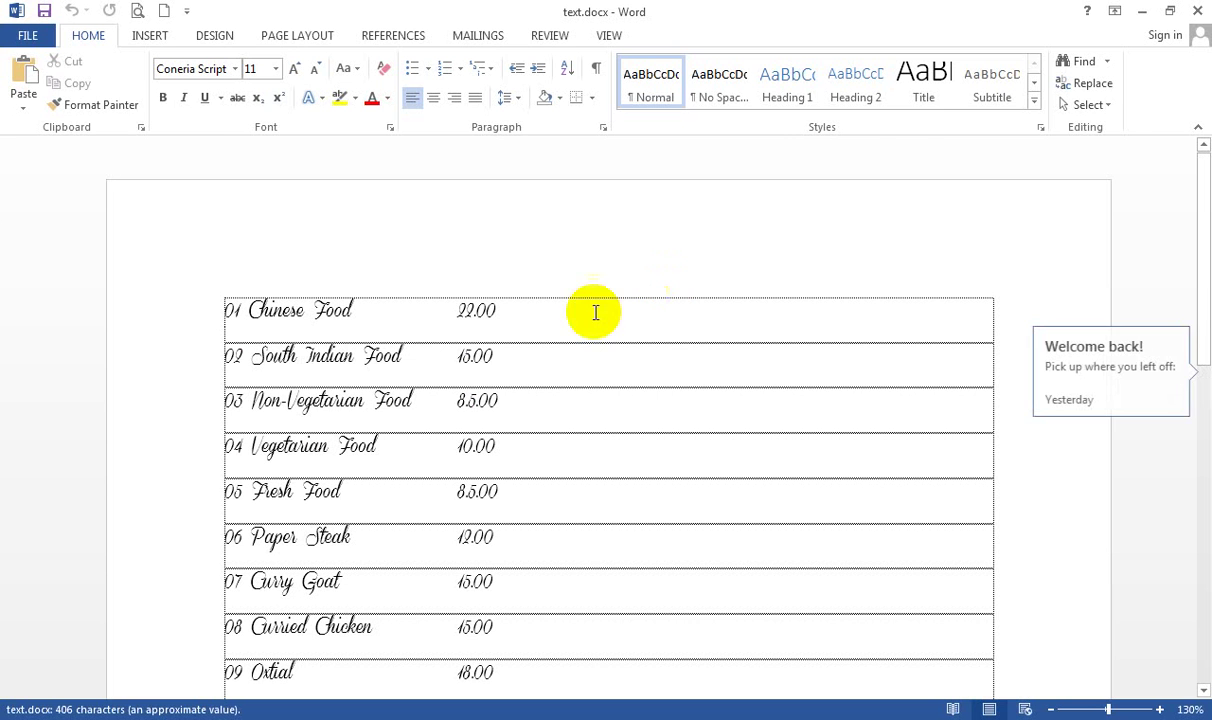
scroll(224, 303, "down", 2)
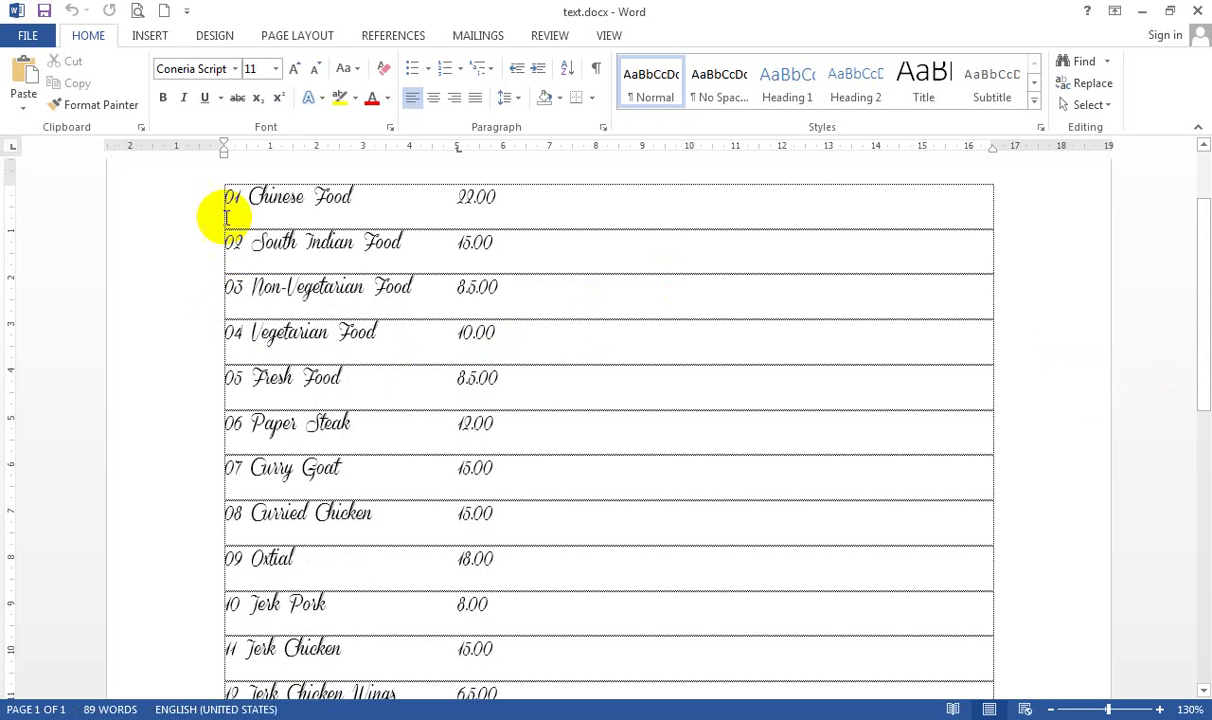
left_click_drag(230, 195, 497, 535)
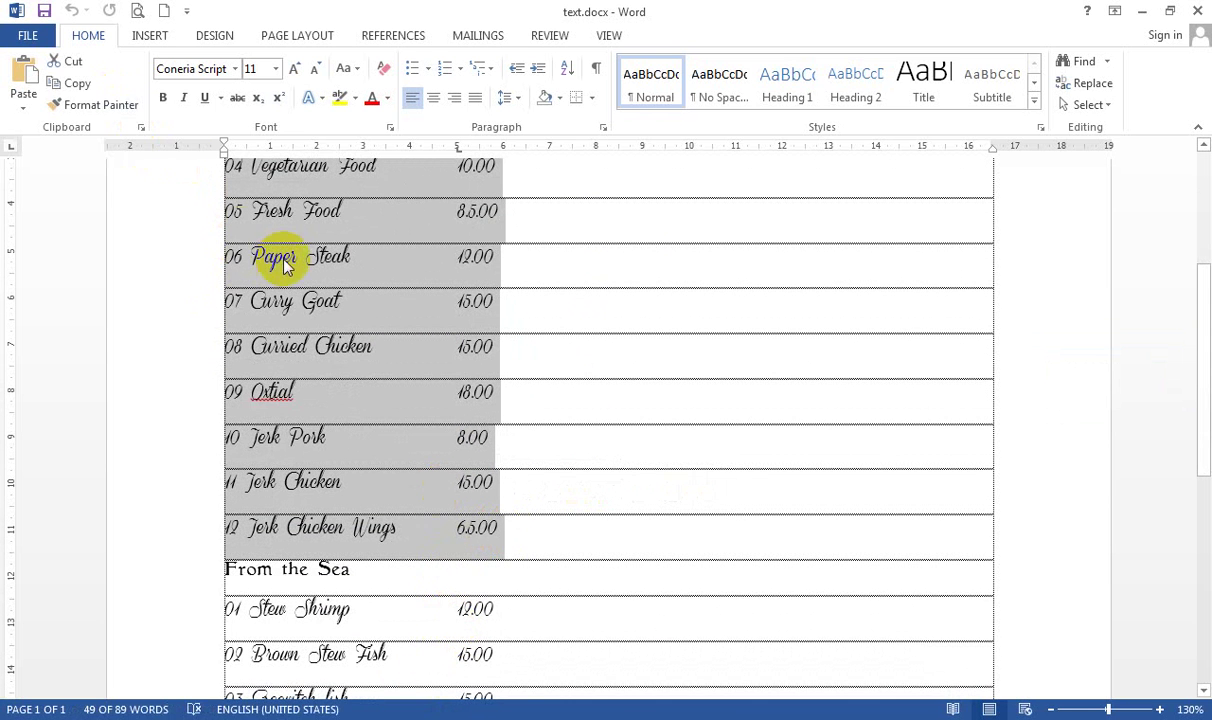
left_click(74, 86)
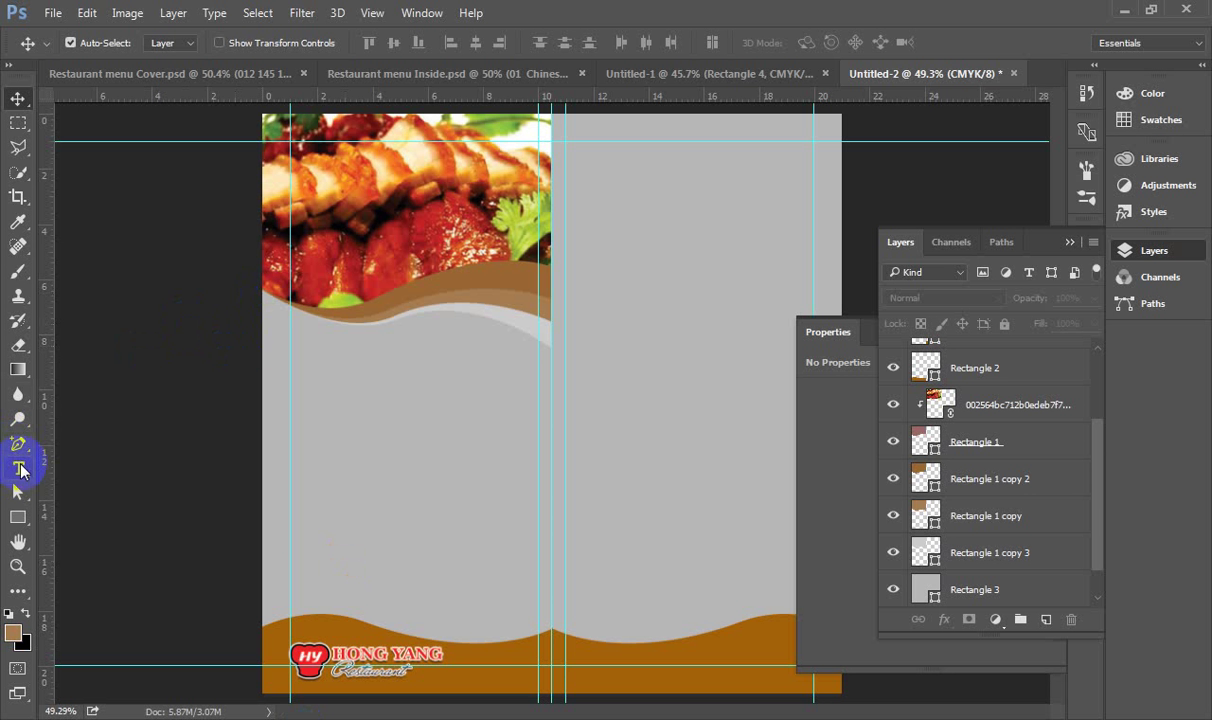
- Draw a text box about 531 px wide between the left page's guides, from below the waves to the footer, and check the font in text.docx
left_click(19, 468)
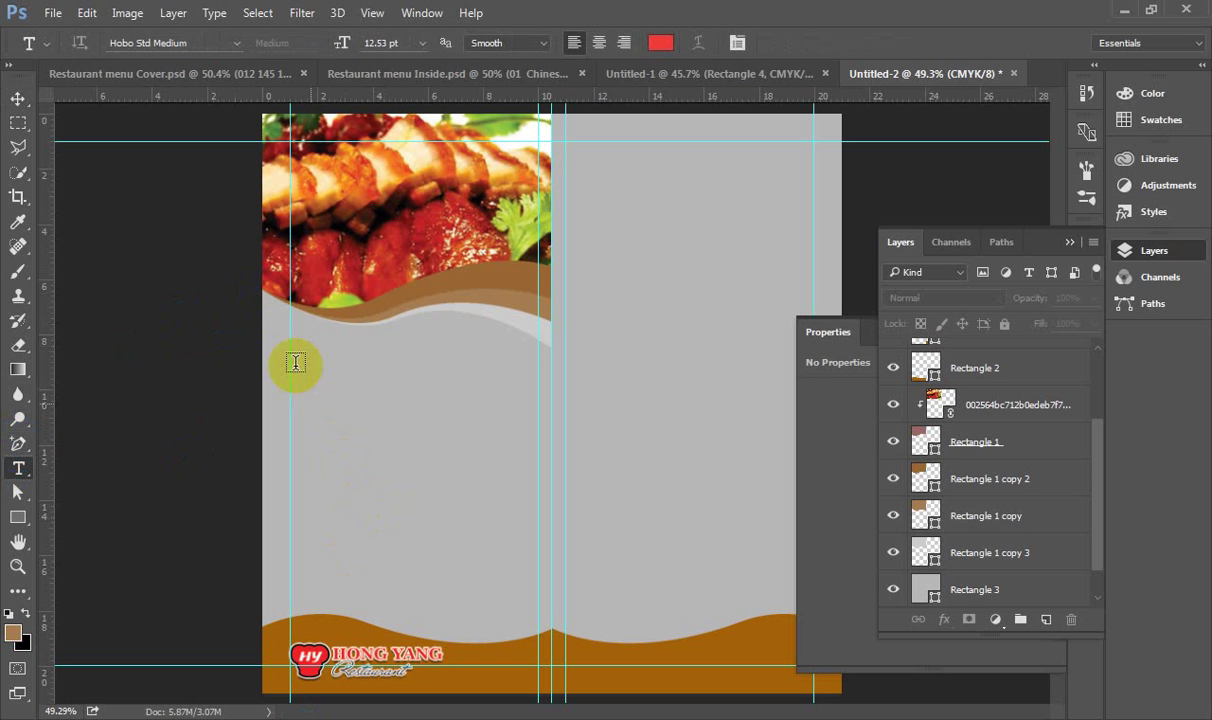
left_click_drag(289, 349, 538, 613)
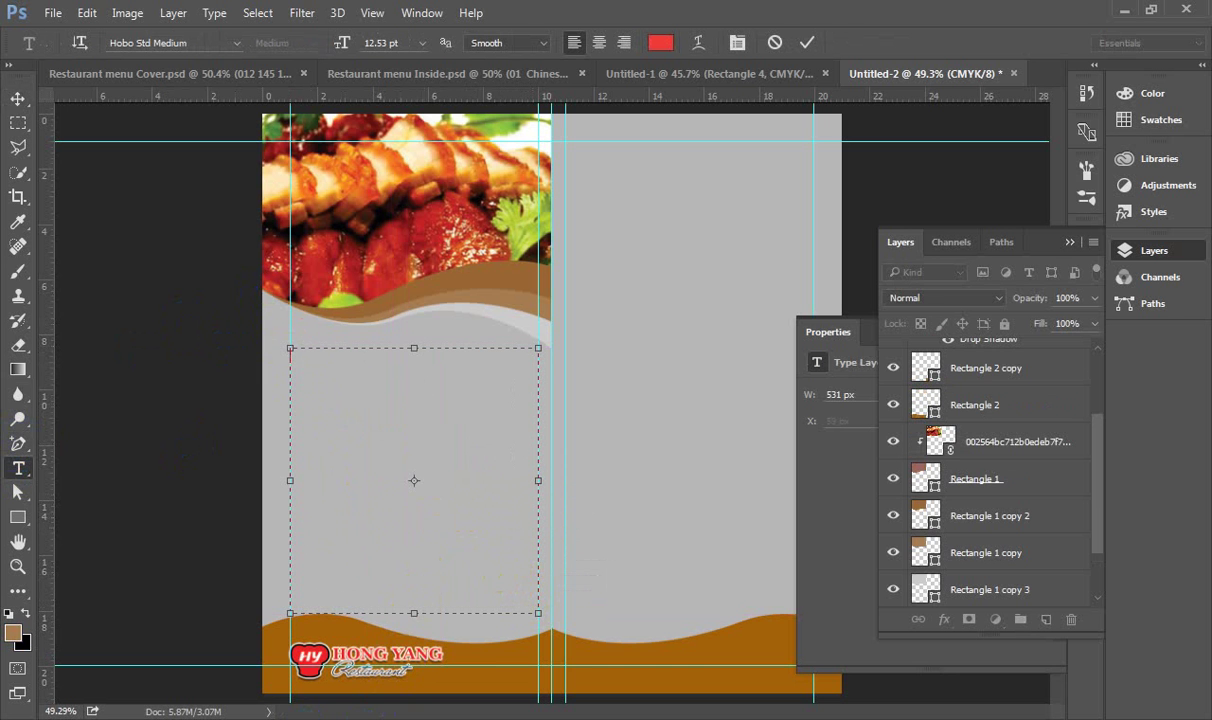
key("alt+Tab")
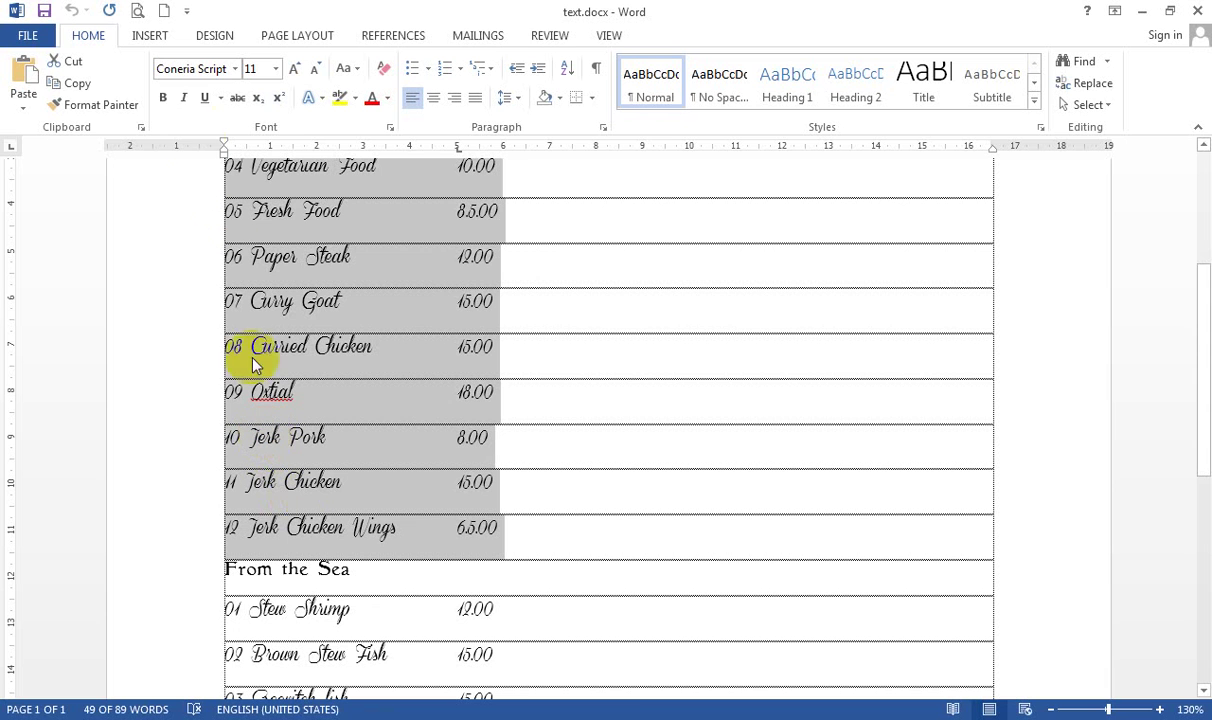
left_click(184, 69)
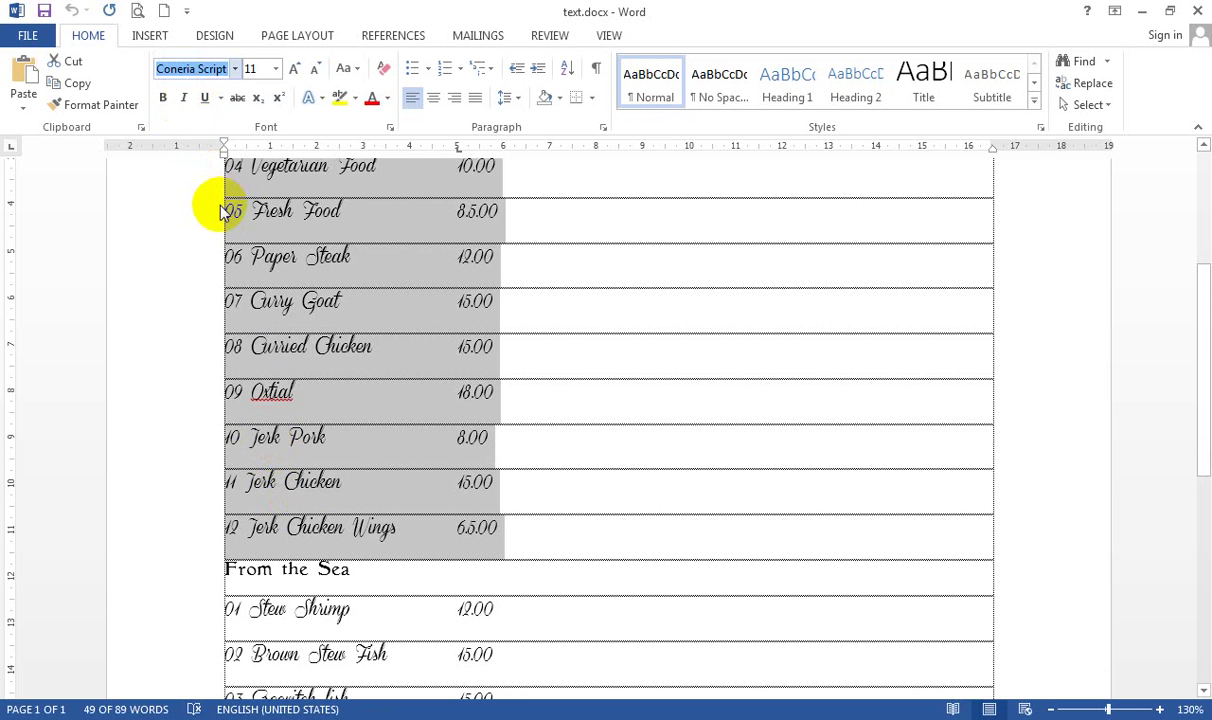
key("alt+Tab")
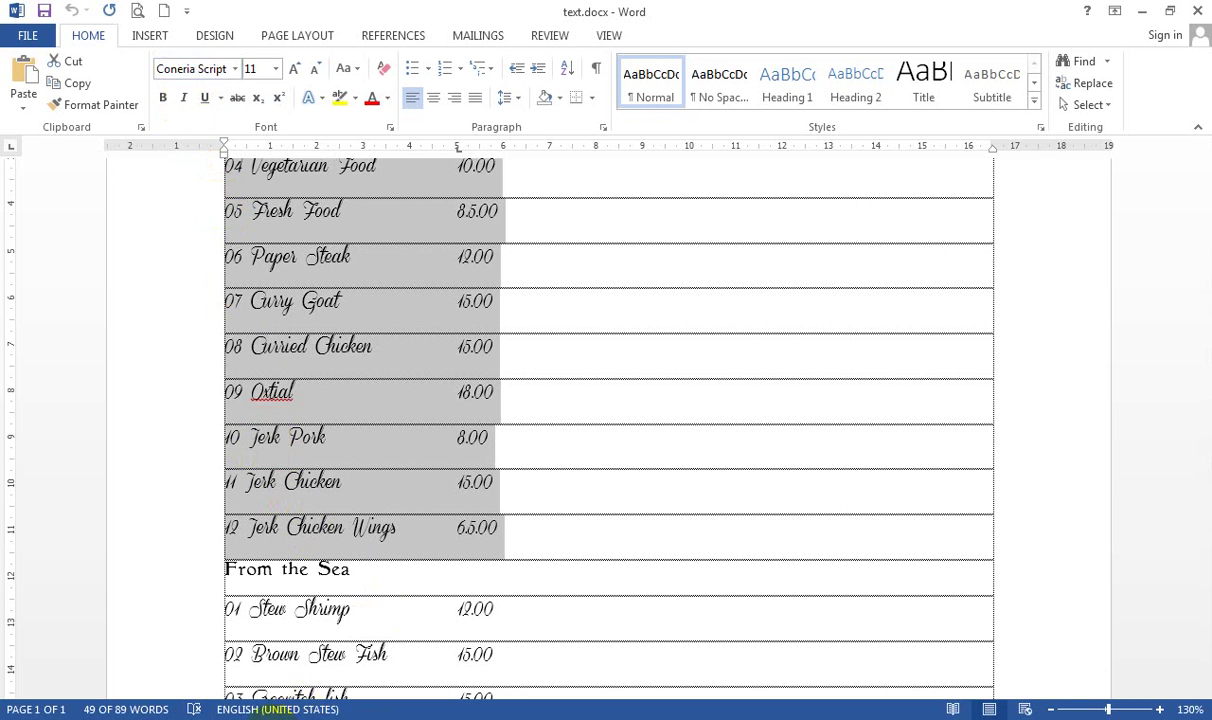
left_click(84, 44)
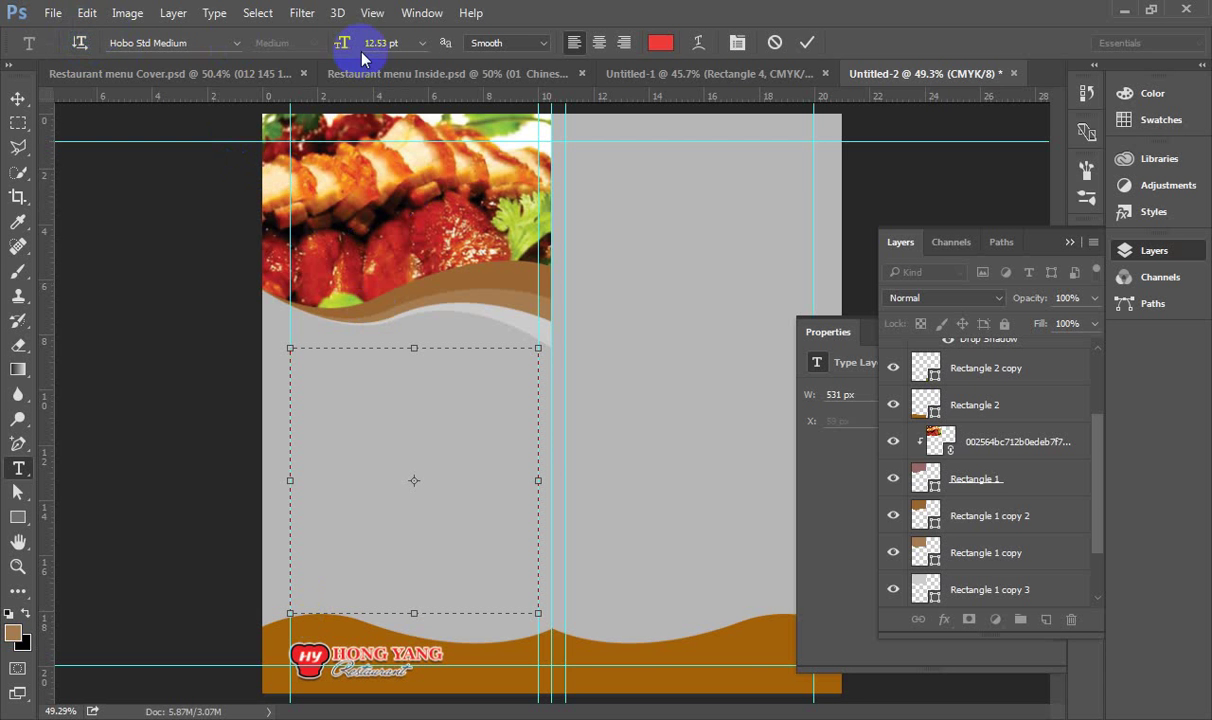
- Set the font size to 12 pt and paste the copied twelve-item food list into the text box
left_click(424, 44)
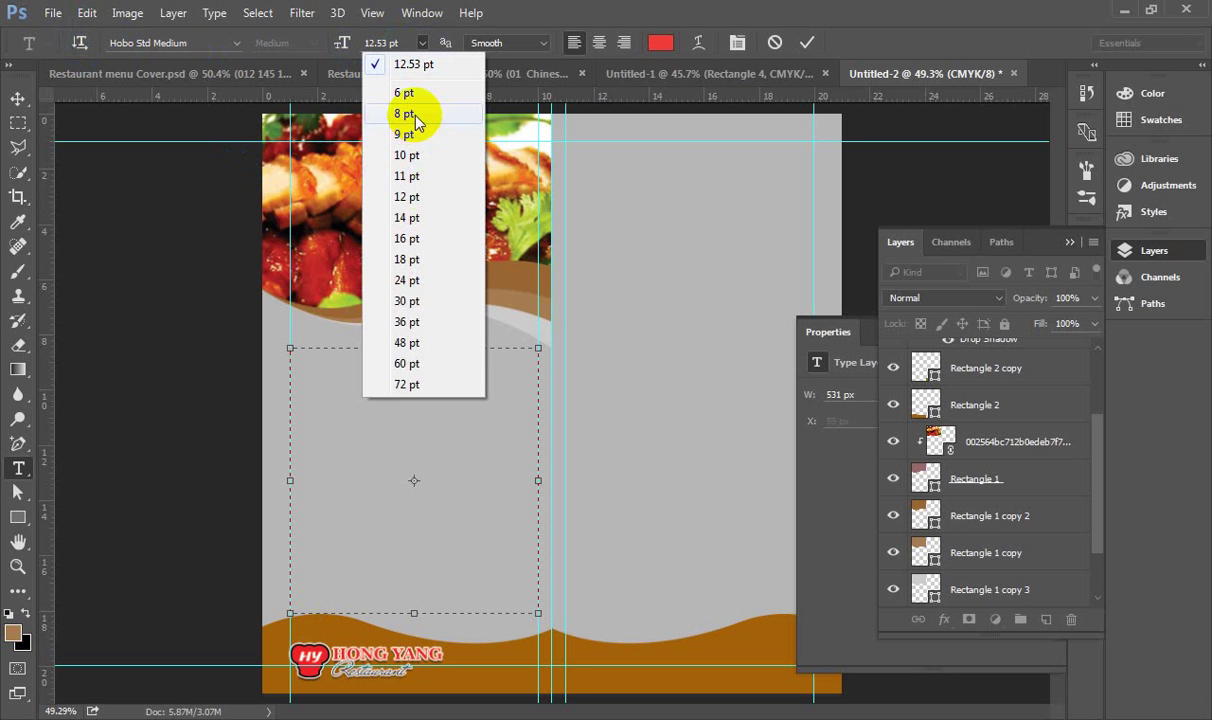
left_click(410, 197)
left_click(87, 13)
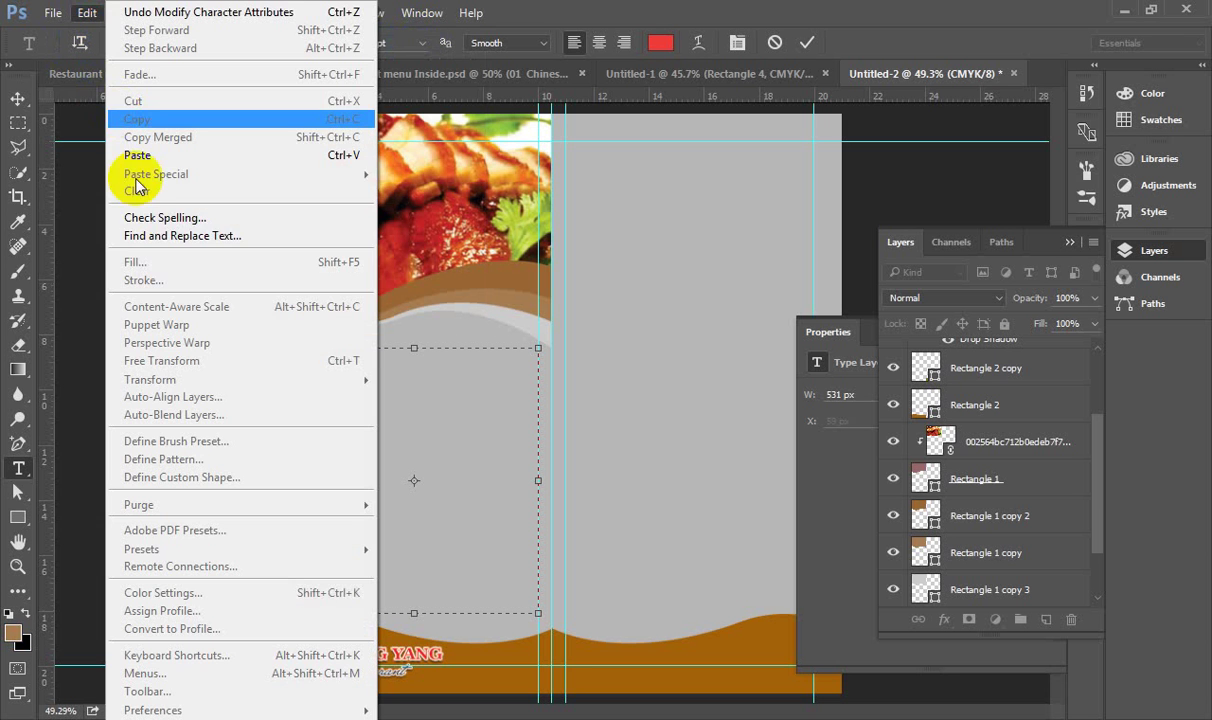
left_click(150, 156)
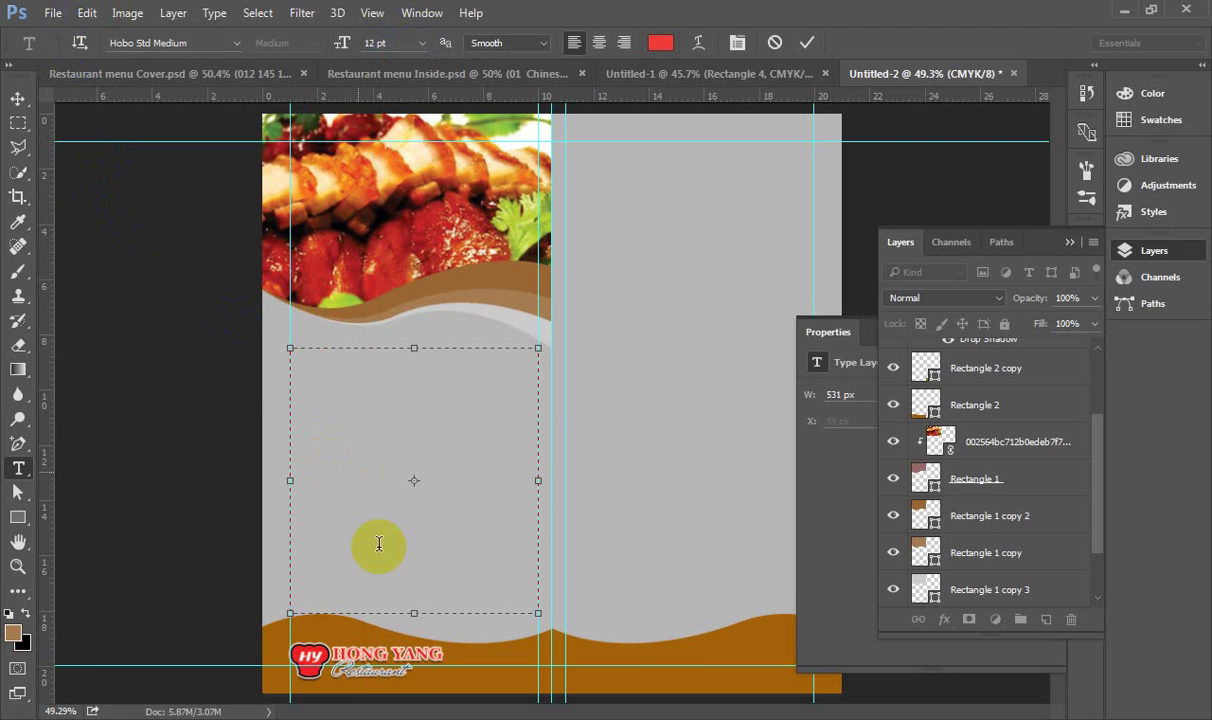
left_click(356, 716)
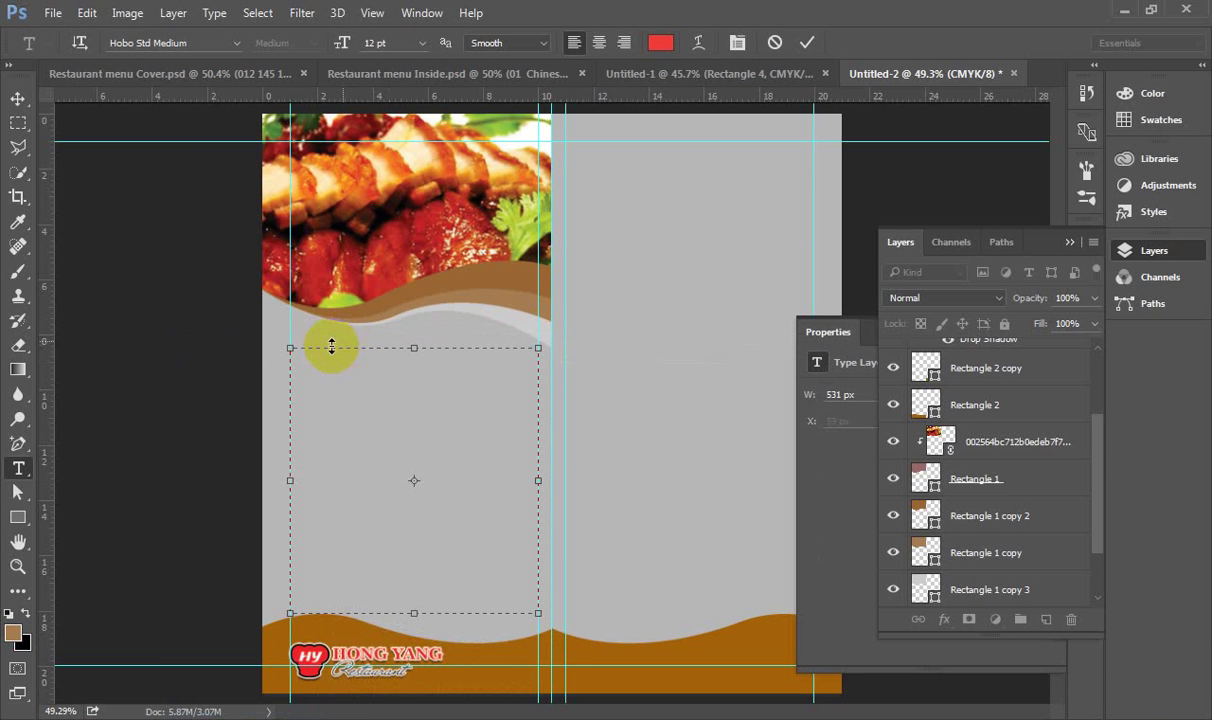
left_click(87, 12)
left_click(112, 155)
left_click(305, 466)
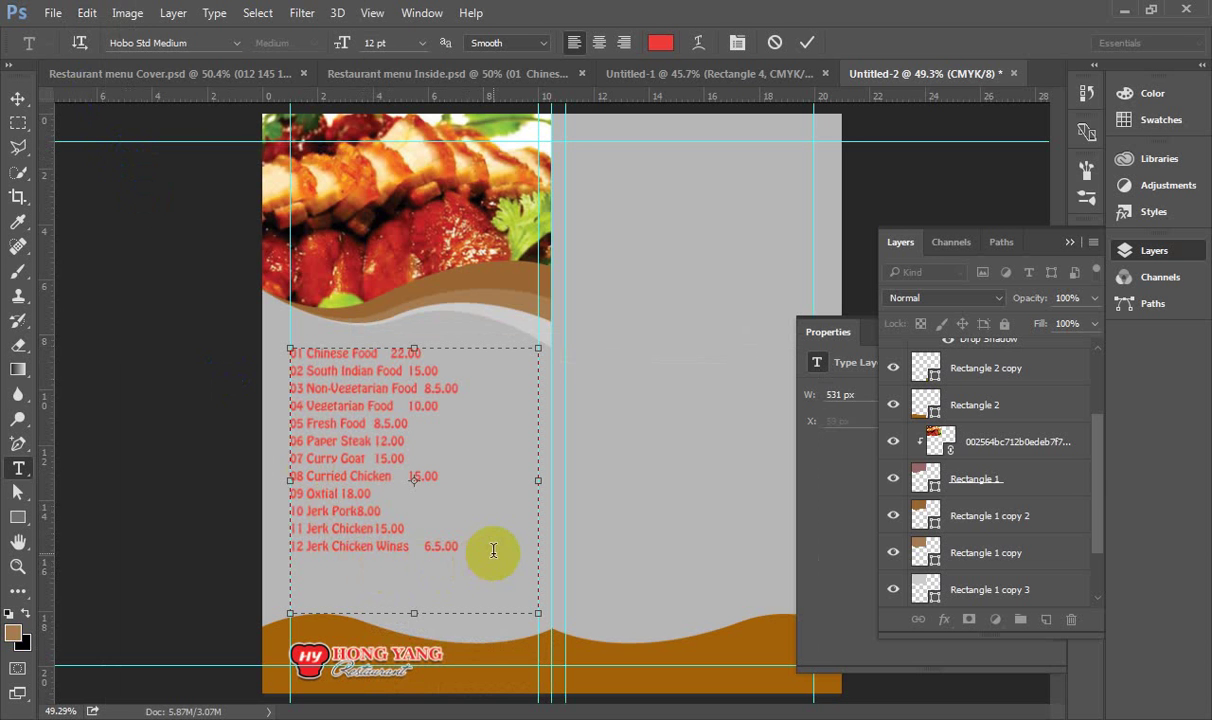
- Select the whole food list in the text box and copy the font name Coneria Script from text.docx in Word
left_click_drag(492, 551, 280, 326)
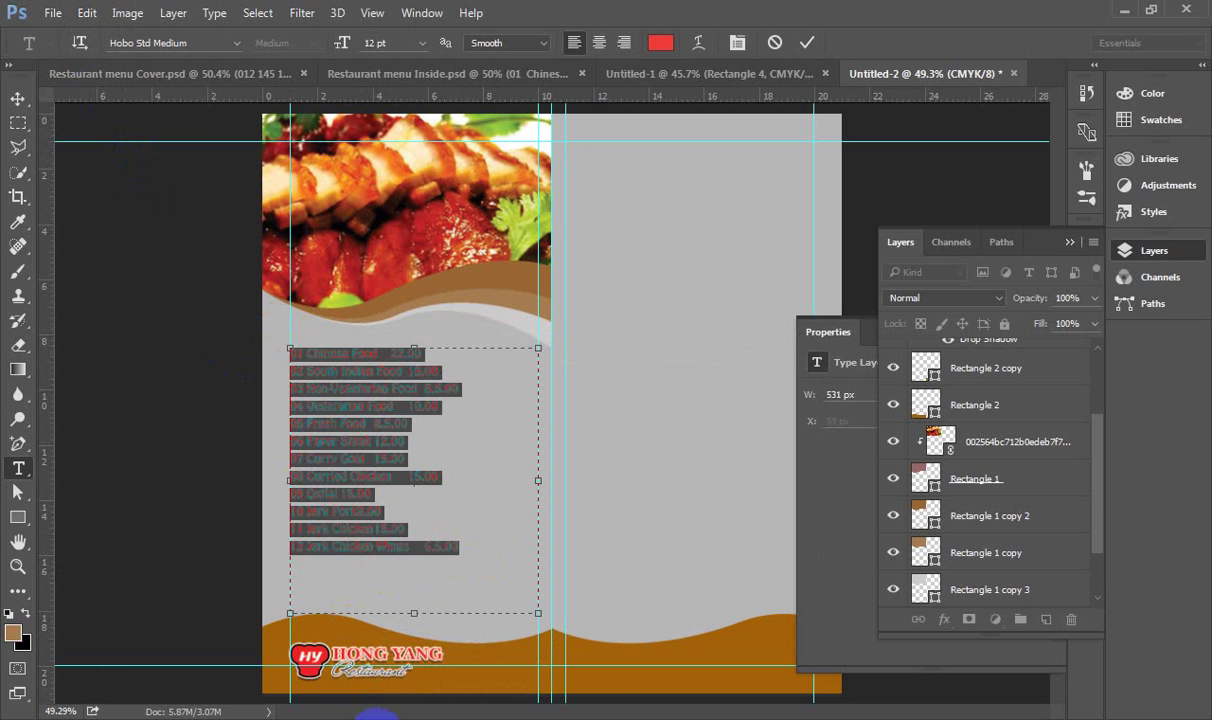
left_click(375, 714)
left_click(205, 70)
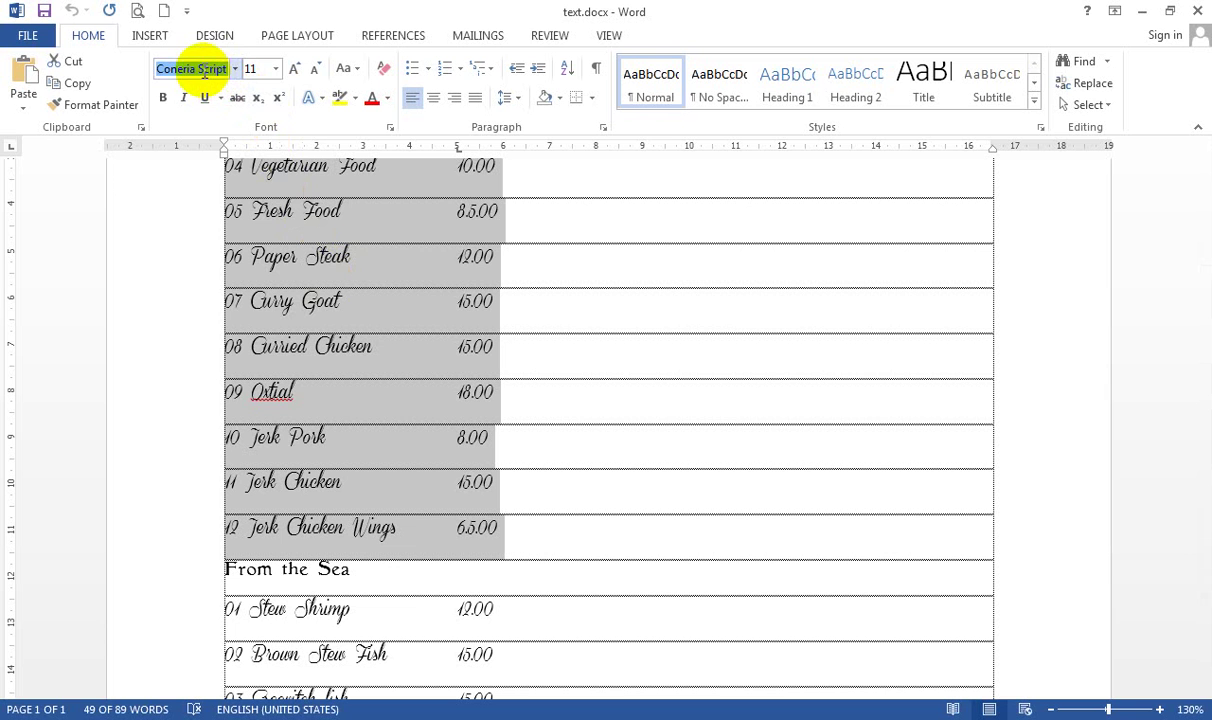
right_click(205, 70)
left_click(243, 104)
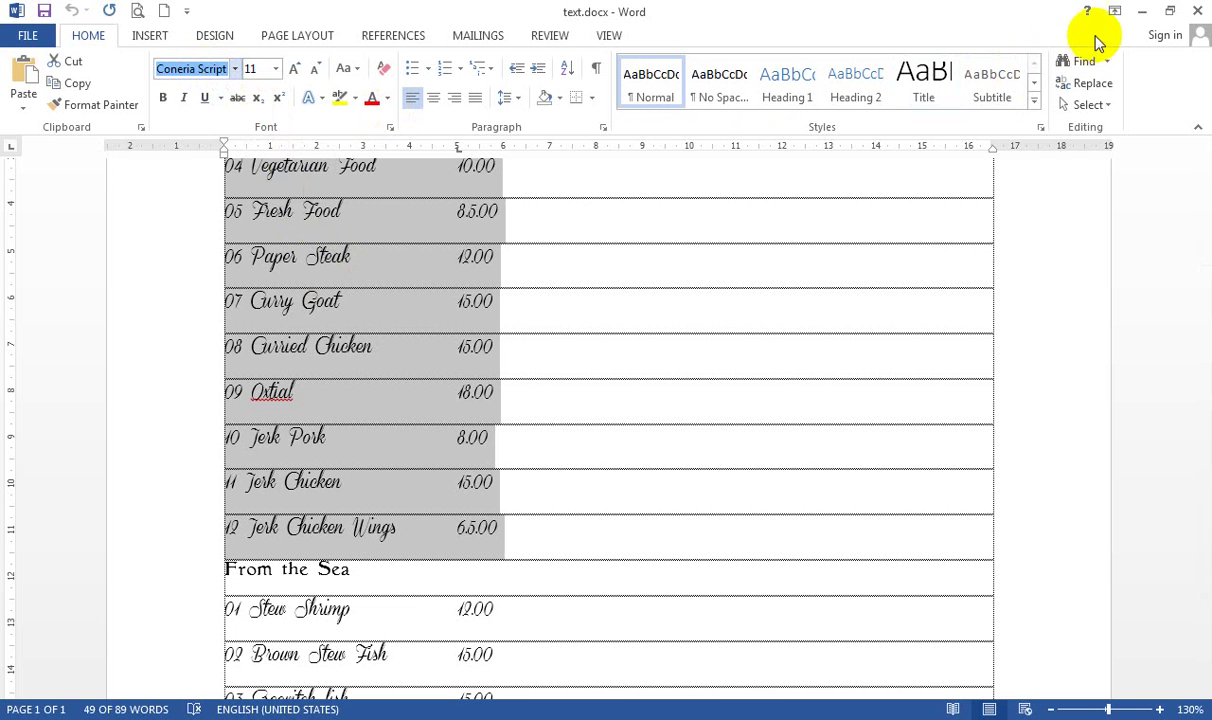
left_click(1141, 11)
- Set the food list's font to Coneria Script Demo Regular and its size to 19 pt
left_click(140, 40)
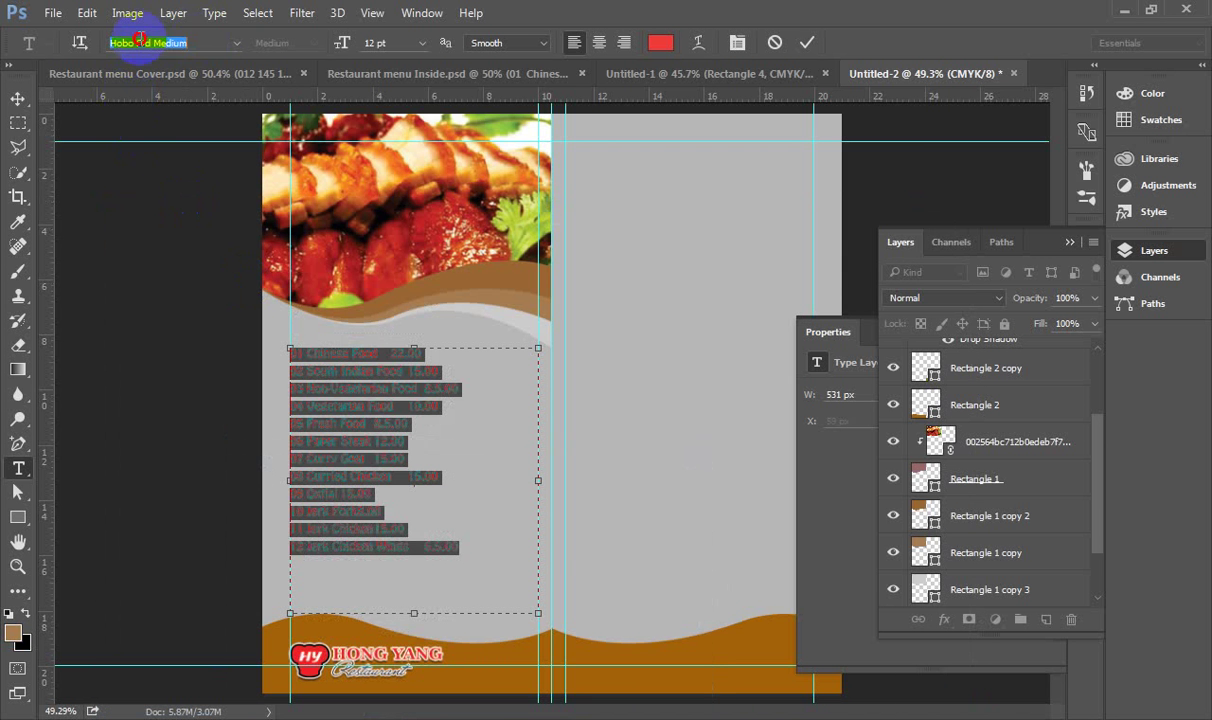
right_click(180, 50)
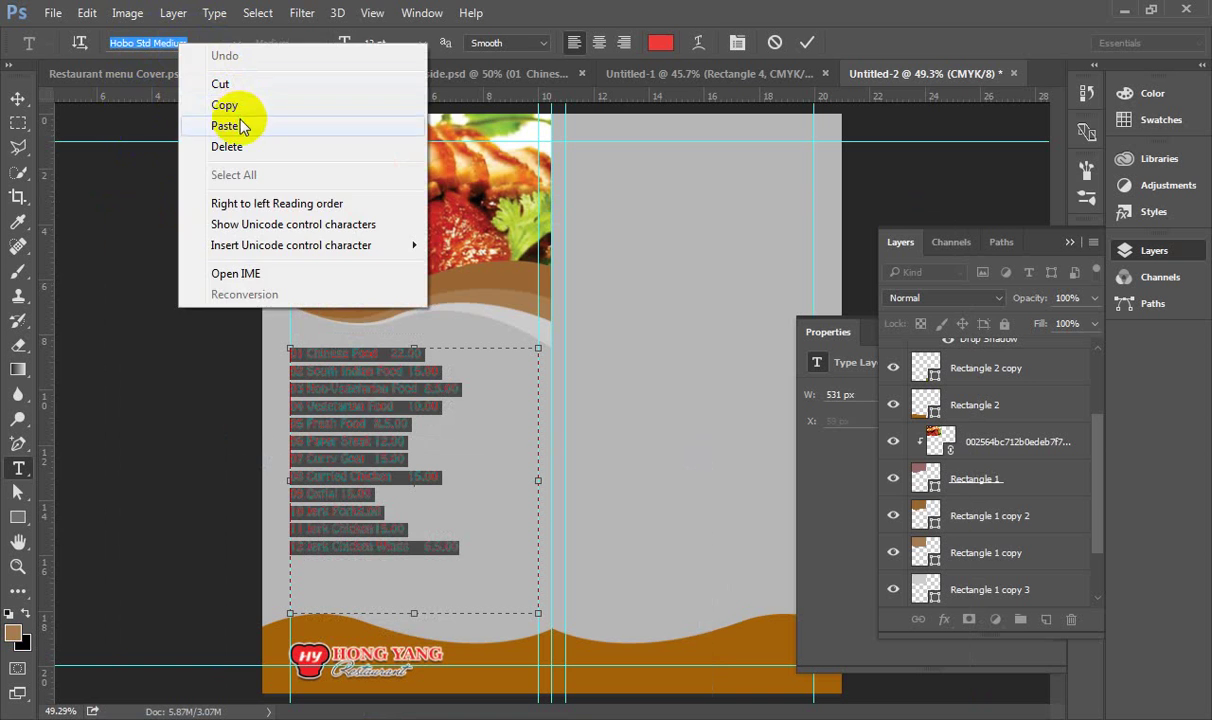
left_click(238, 123)
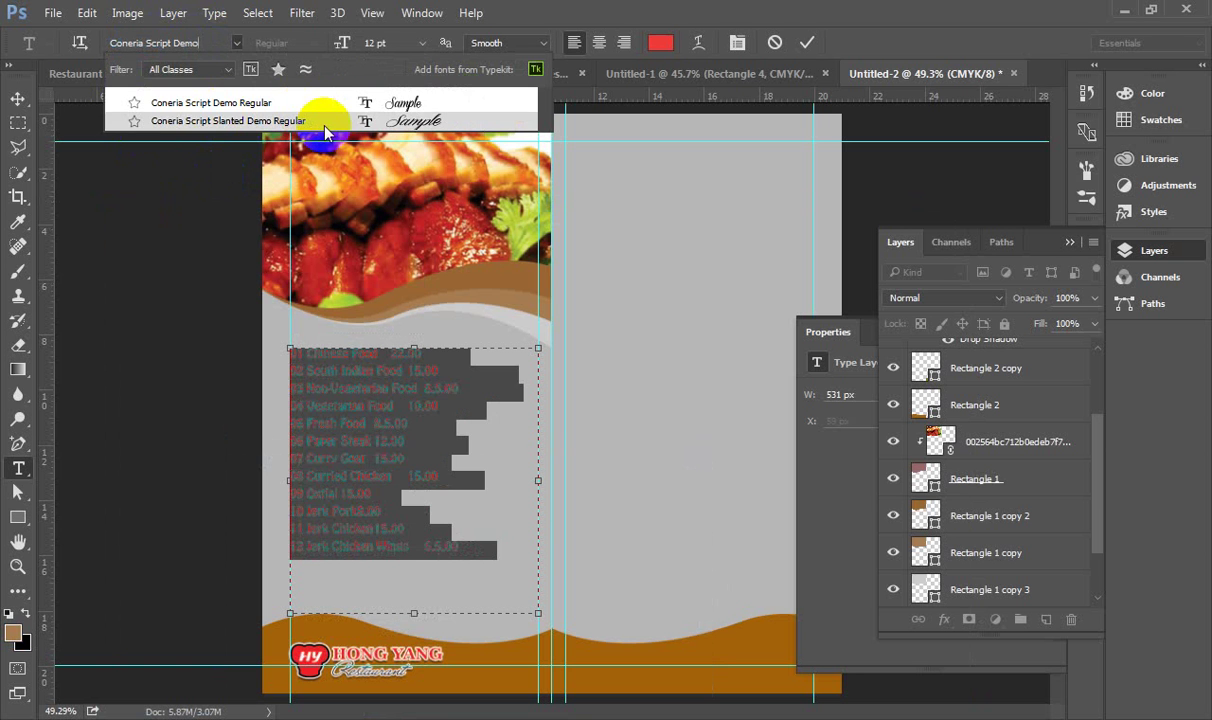
left_click(305, 104)
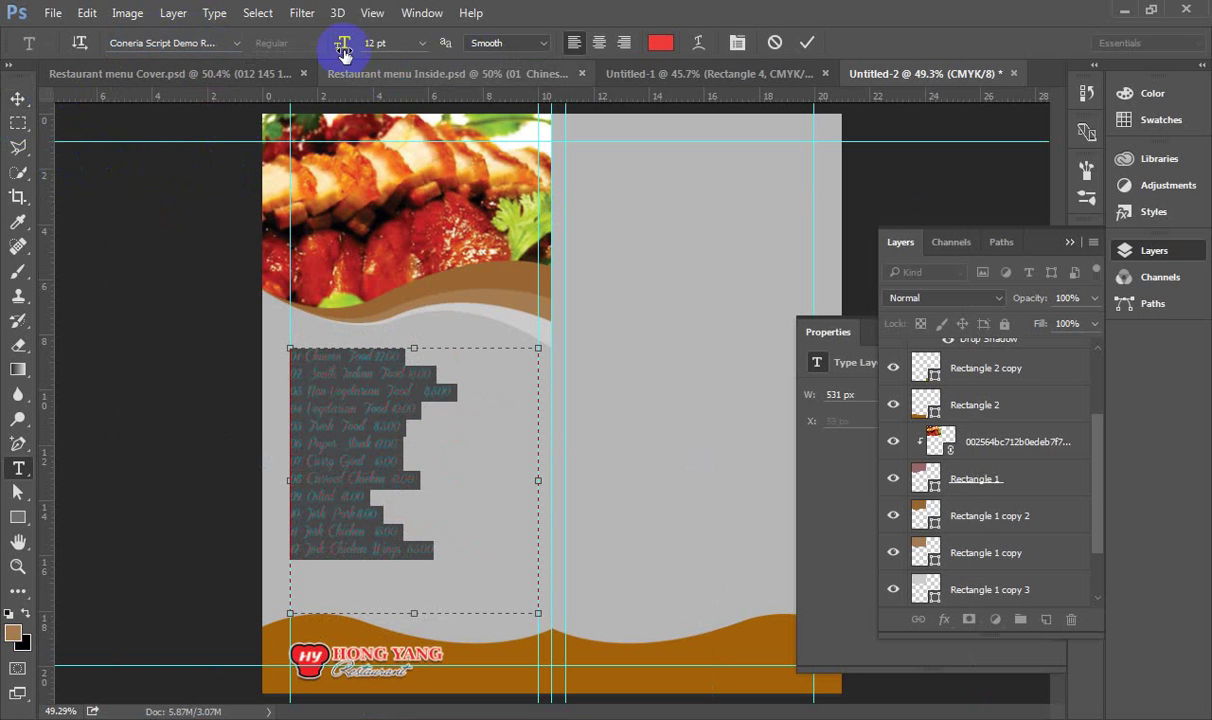
left_click_drag(338, 48, 345, 51)
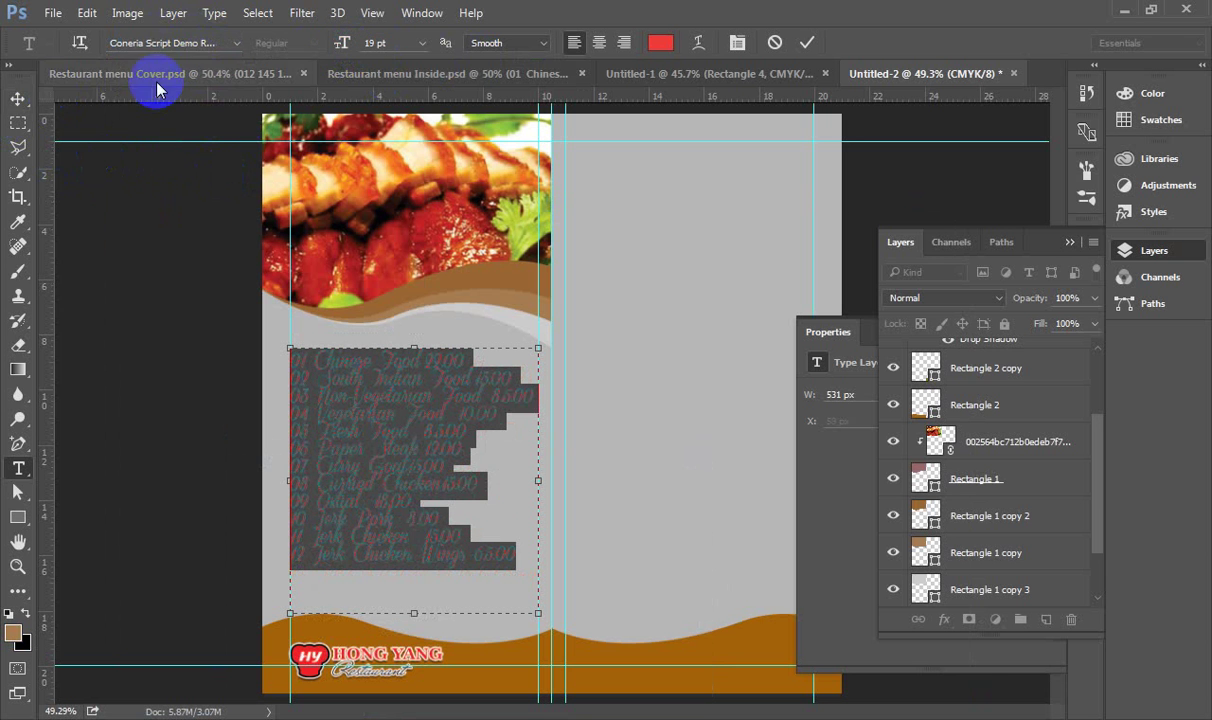
left_click(17, 98)
- Check the list's styling in Restaurant menu Inside.psd and set the new food list's text colour to black (000000)
left_click(346, 345)
scroll(370, 466, "up", 2)
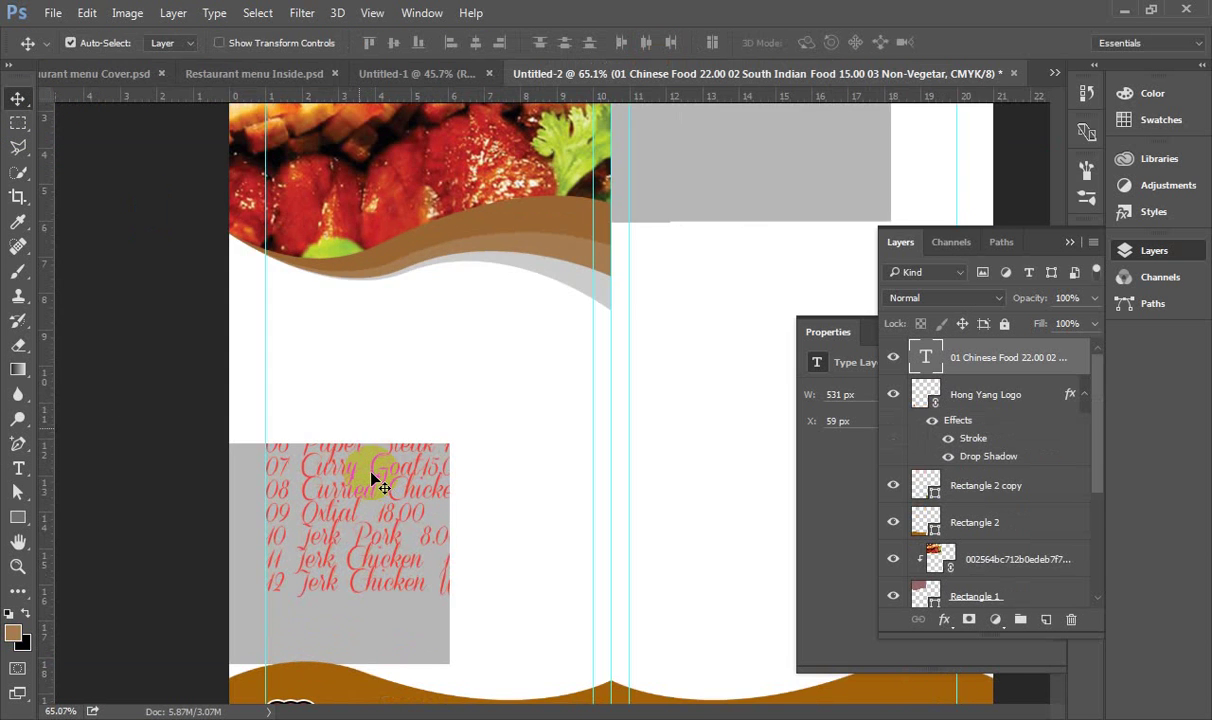
left_click(365, 75)
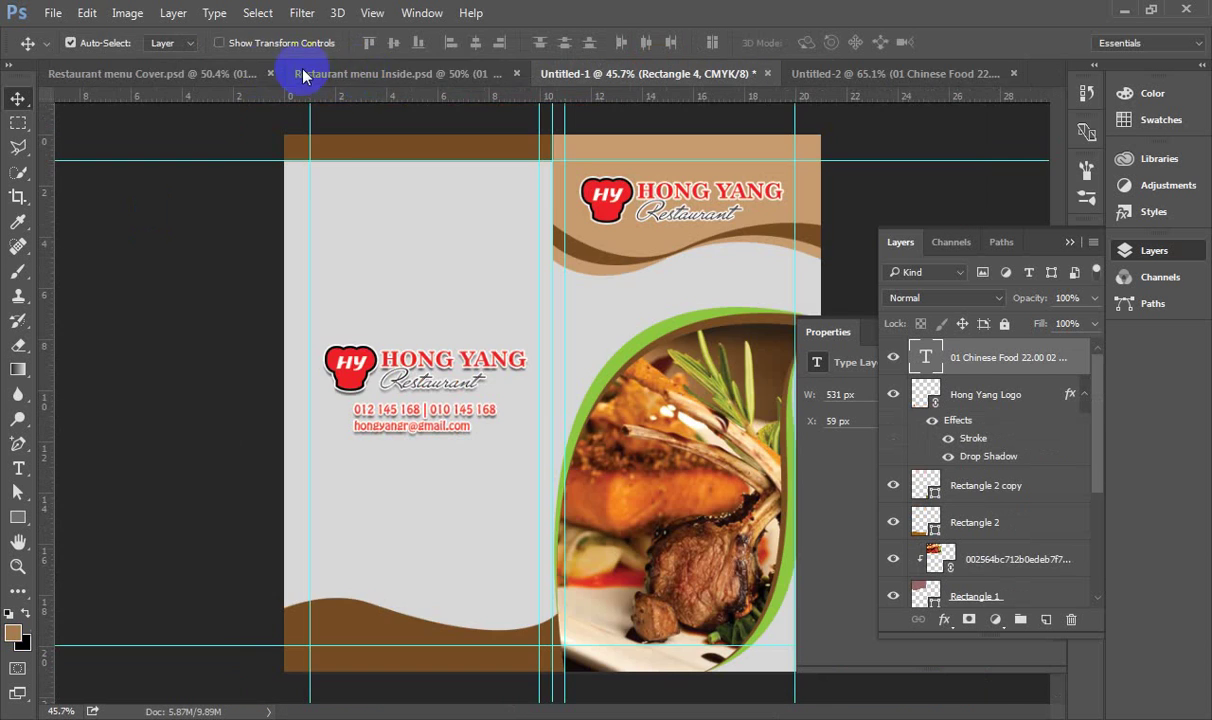
left_click(338, 74)
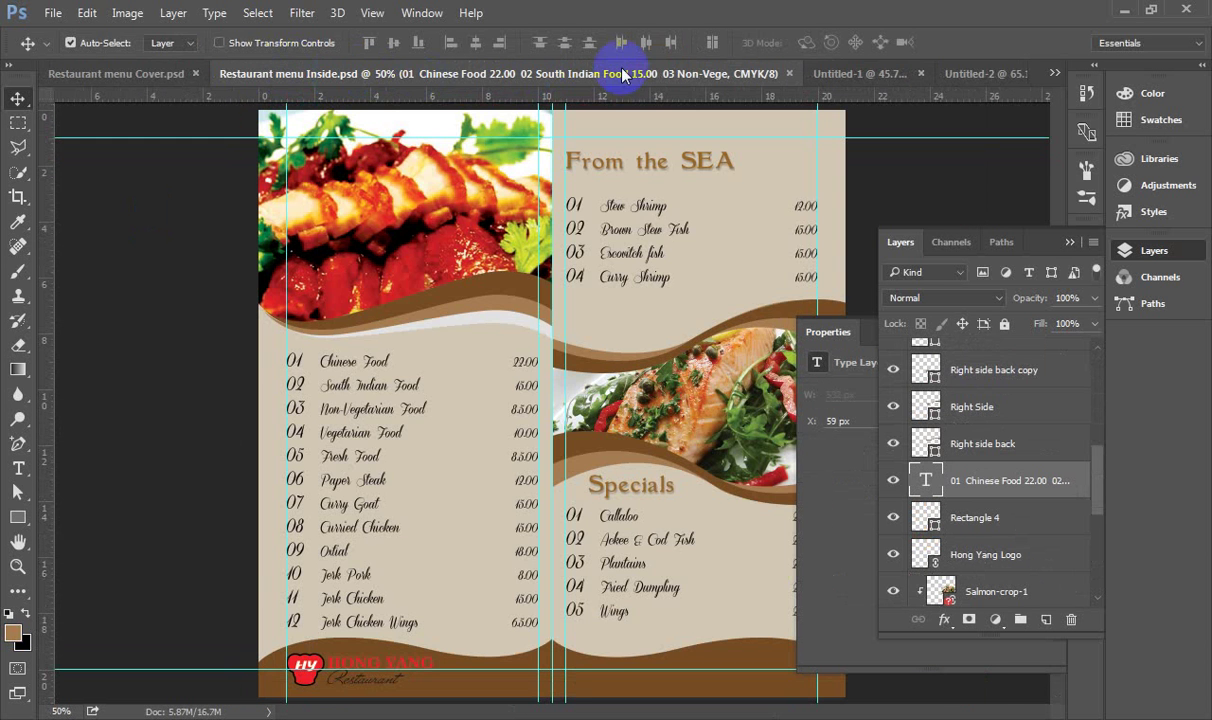
left_click(958, 73)
left_click(913, 366)
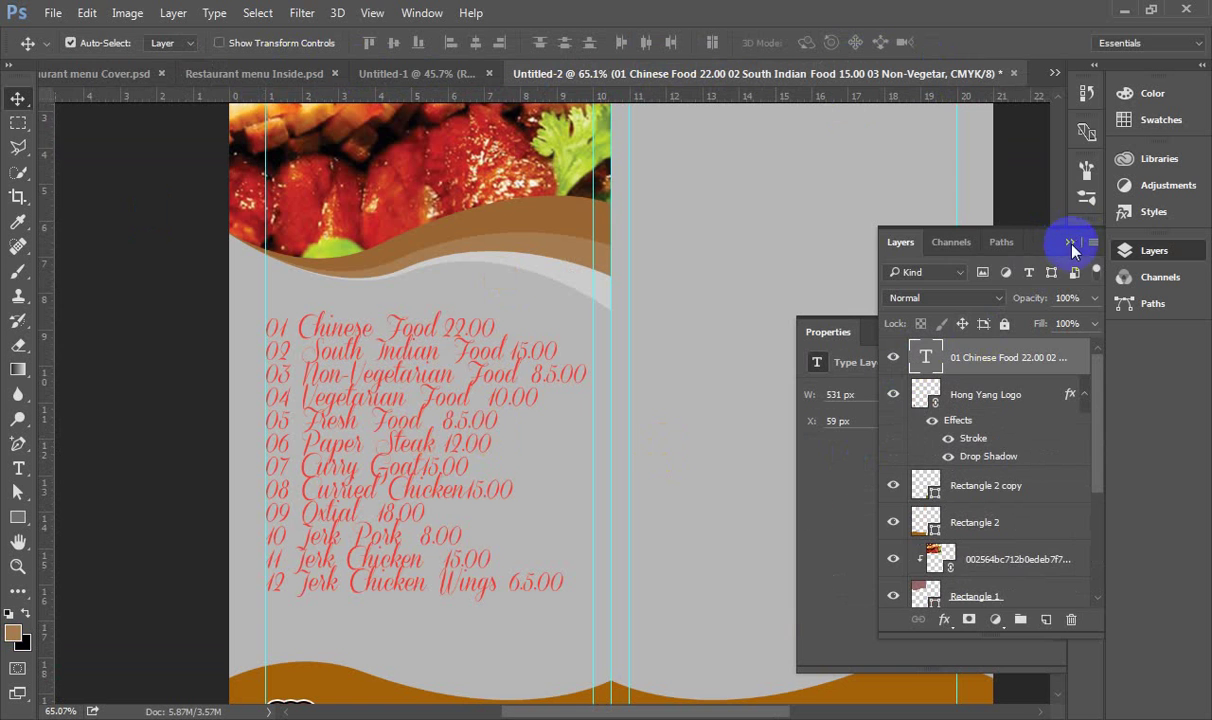
left_click(1070, 243)
left_click(1085, 243)
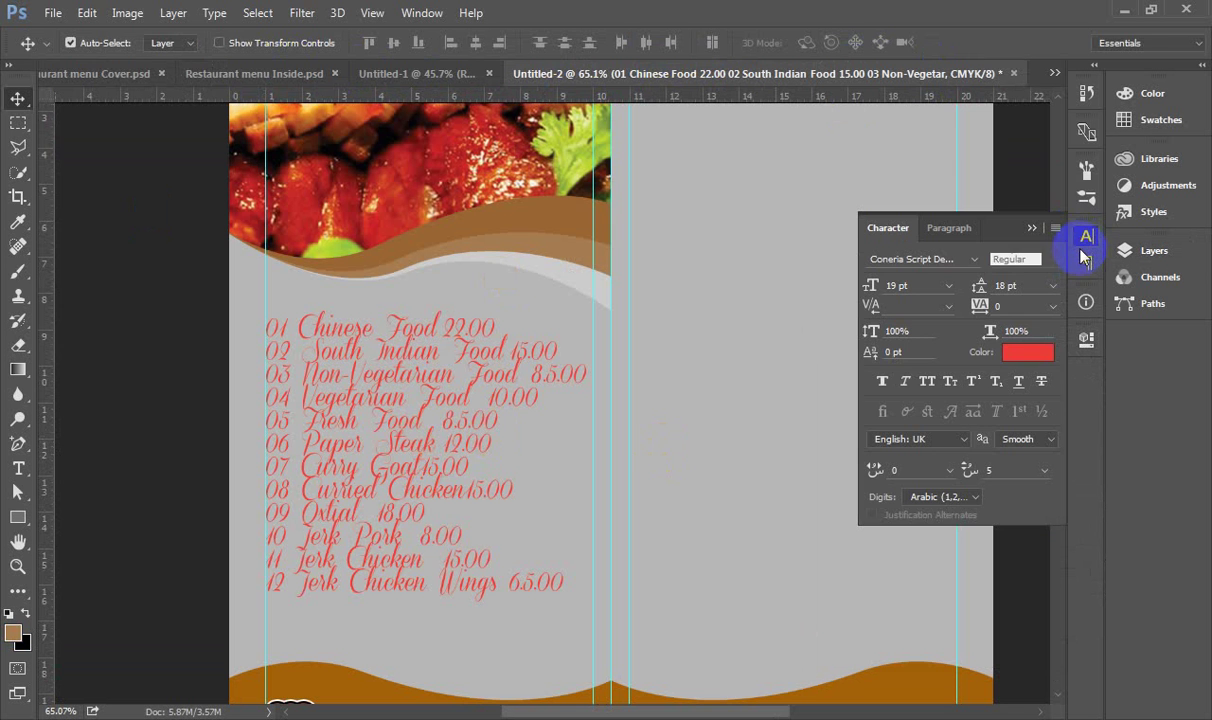
left_click(1030, 351)
left_click_drag(481, 630, 453, 652)
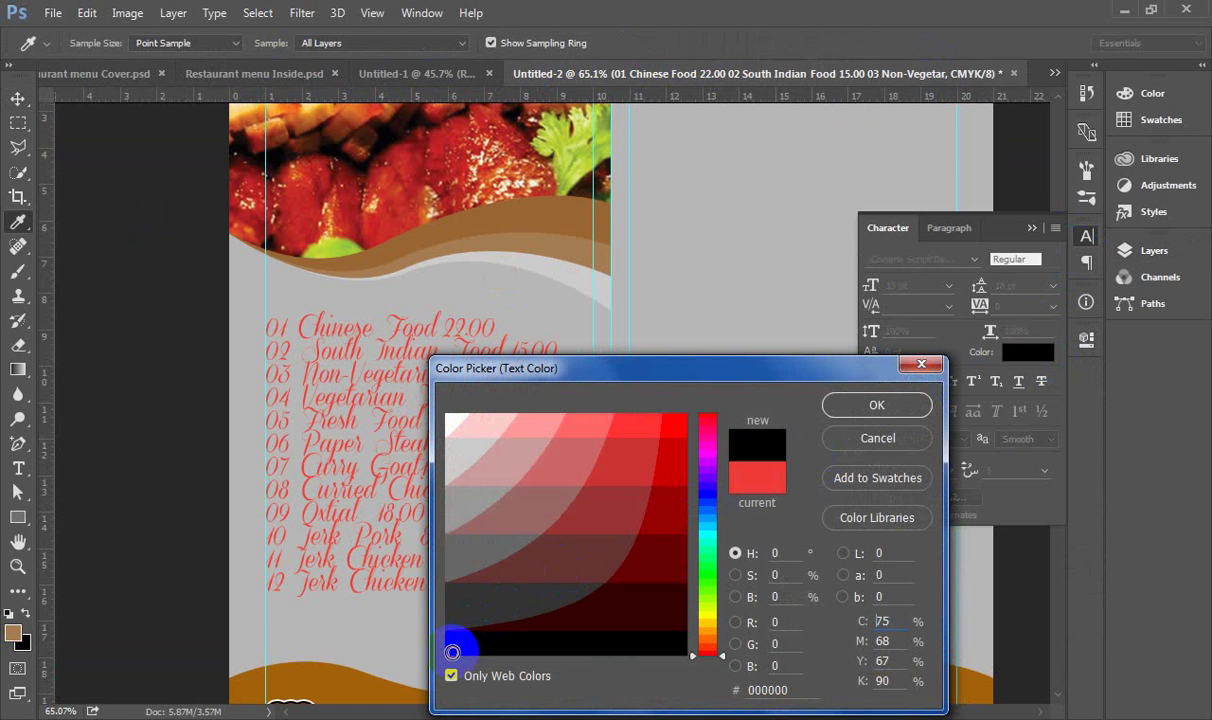
left_click(876, 404)
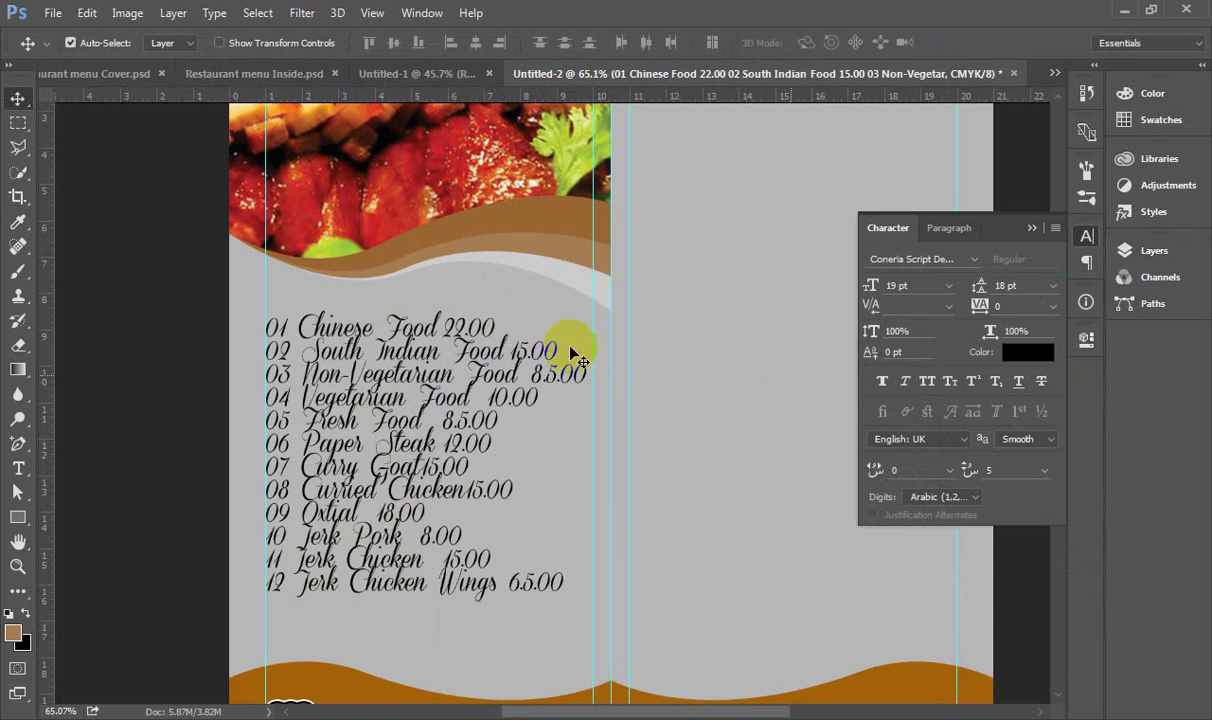
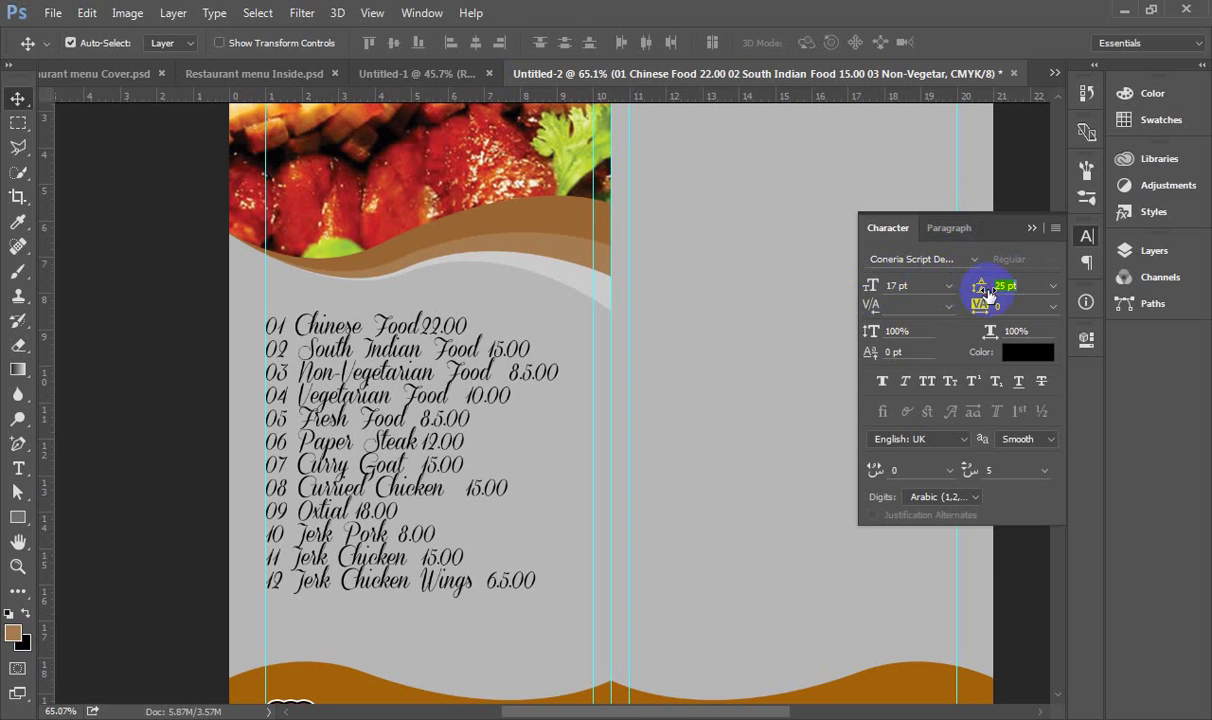
- Set the food list's leading to 25 pt and font size to 14 pt, and move the list slightly up
key("Return")
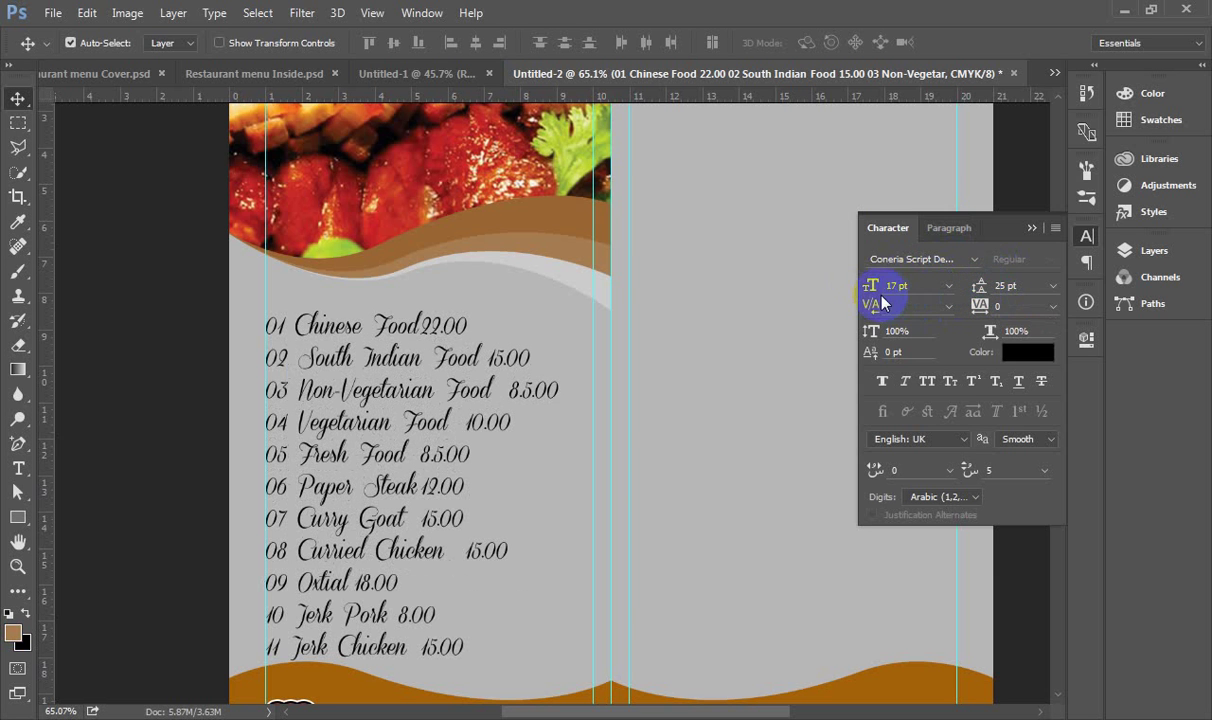
left_click_drag(869, 288, 869, 287)
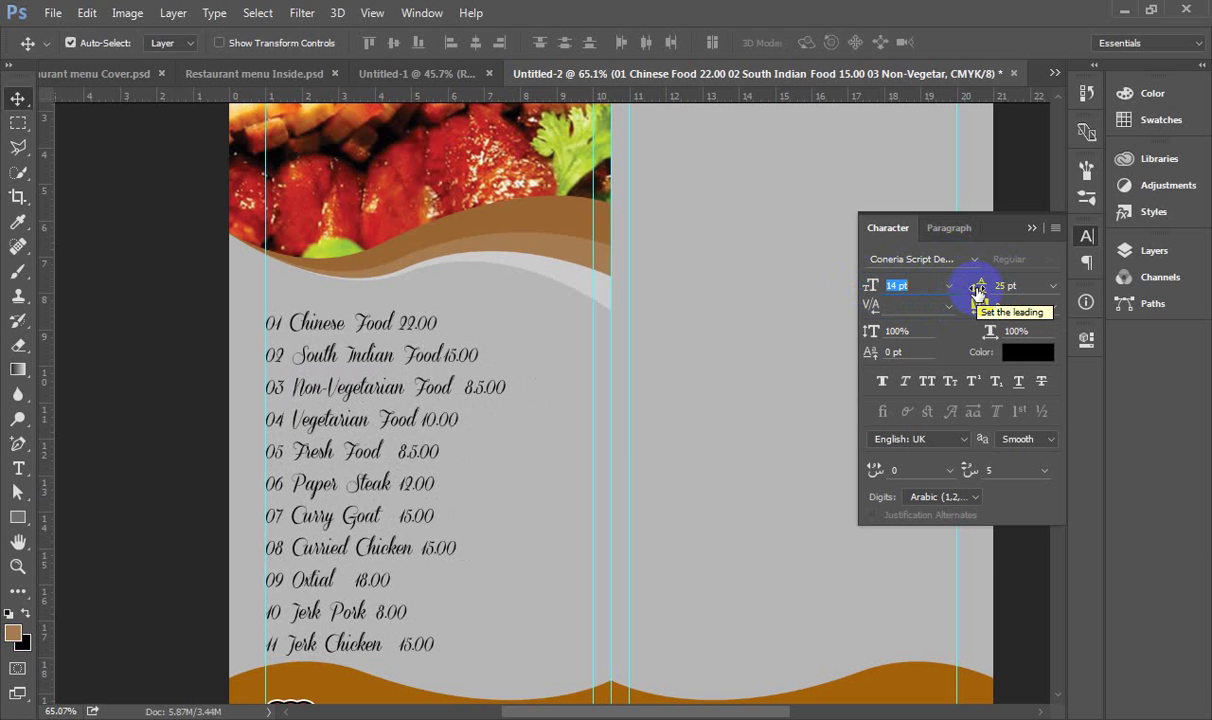
left_click_drag(337, 325, 327, 316)
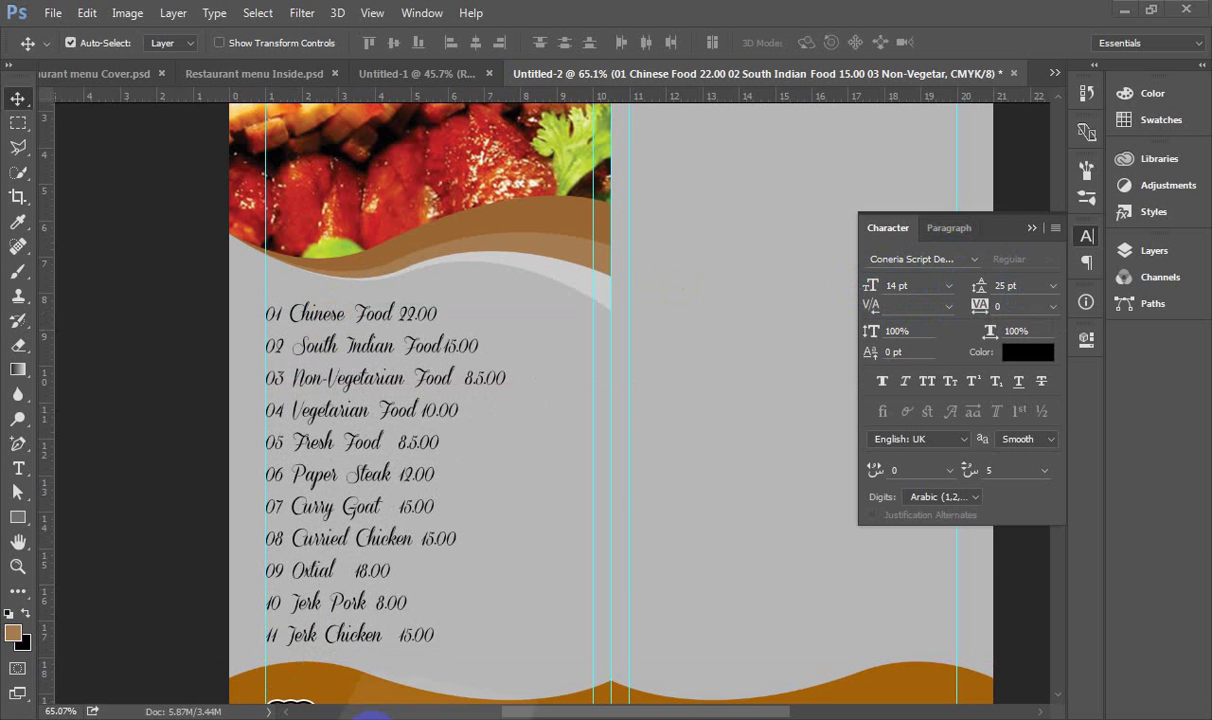
- Extend the text box downward to fit 12 Jerk Chicken Wings and move the list up between the waves and the footer
left_click(370, 714)
left_click(370, 714)
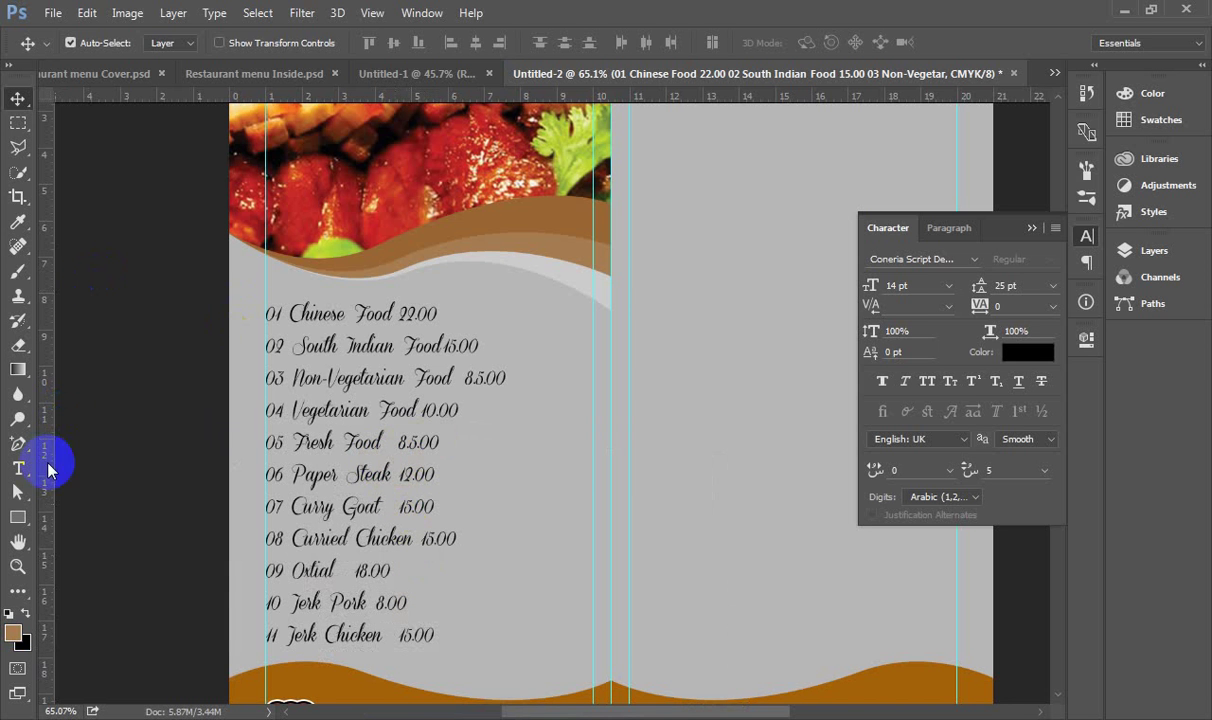
left_click(18, 468)
left_click(310, 568)
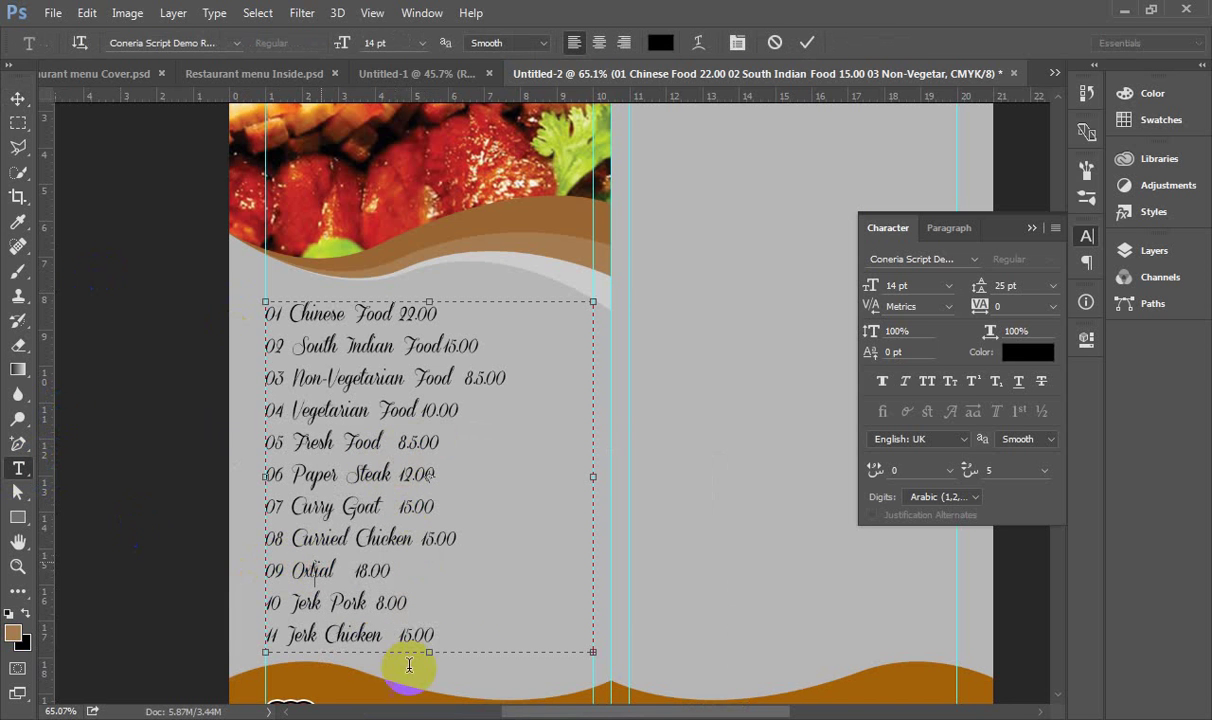
left_click_drag(426, 654, 429, 689)
left_click(17, 99)
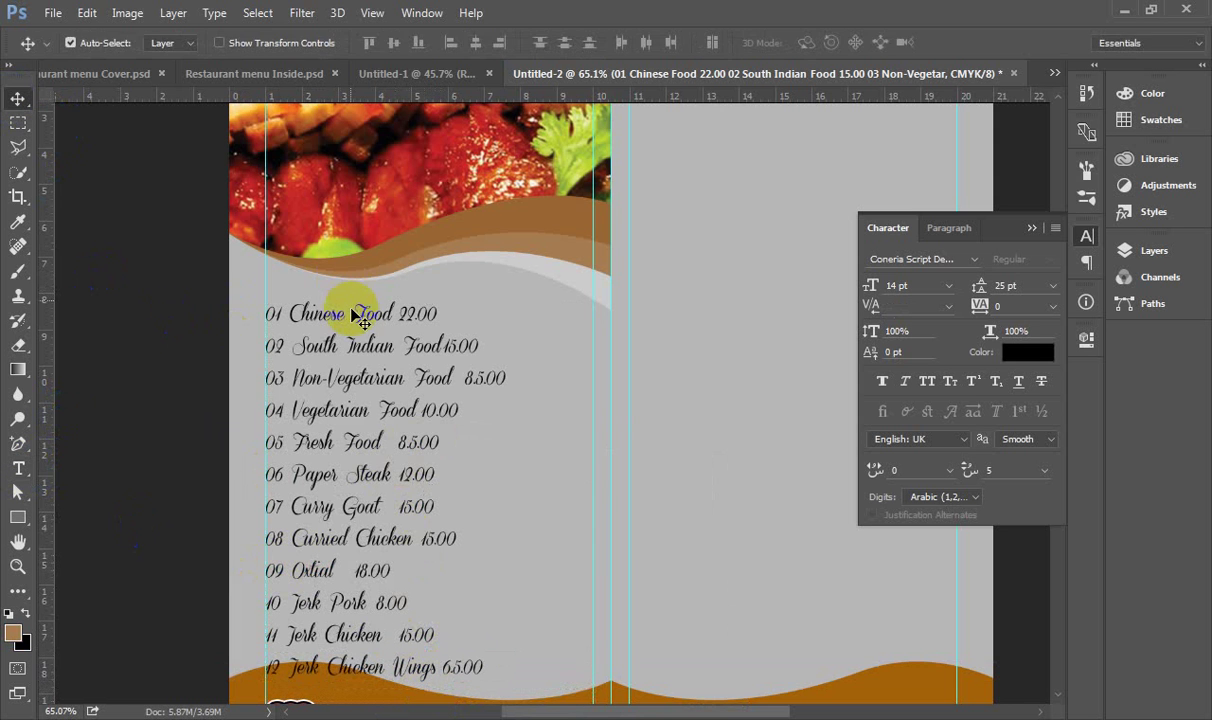
left_click_drag(354, 300, 355, 277)
scroll(525, 345, "down", 1)
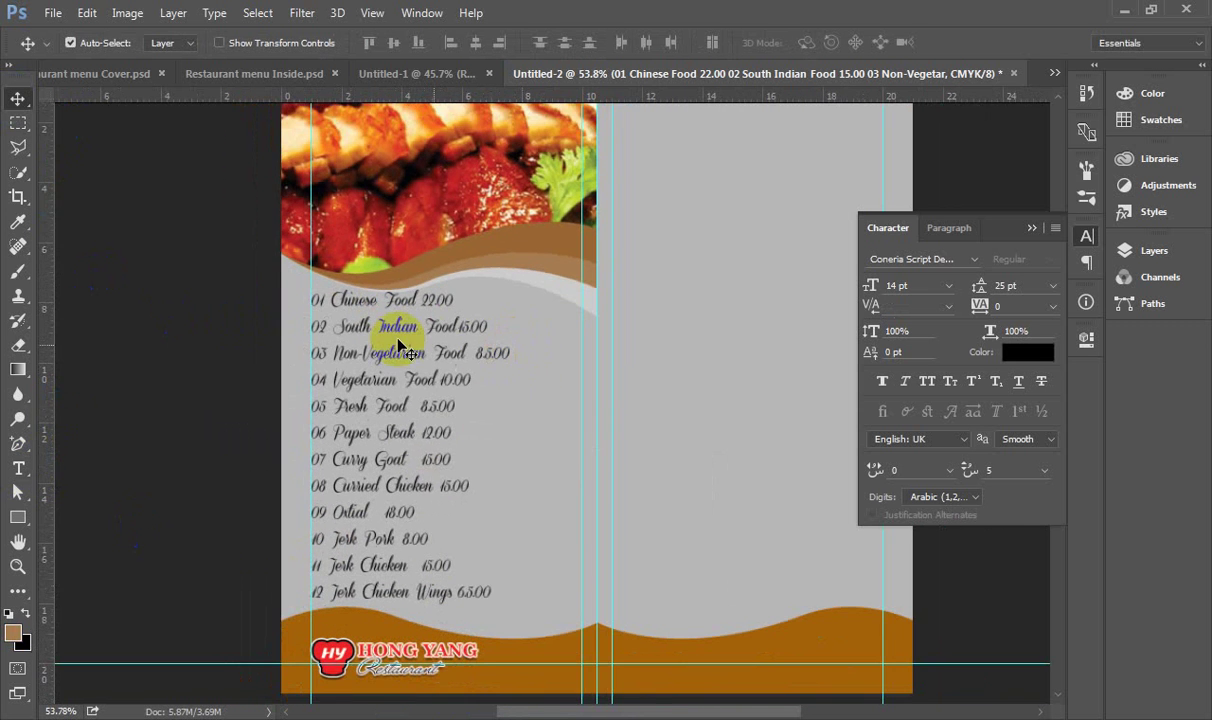
scroll(398, 341, "up", 2)
key("Down")
key("Down")
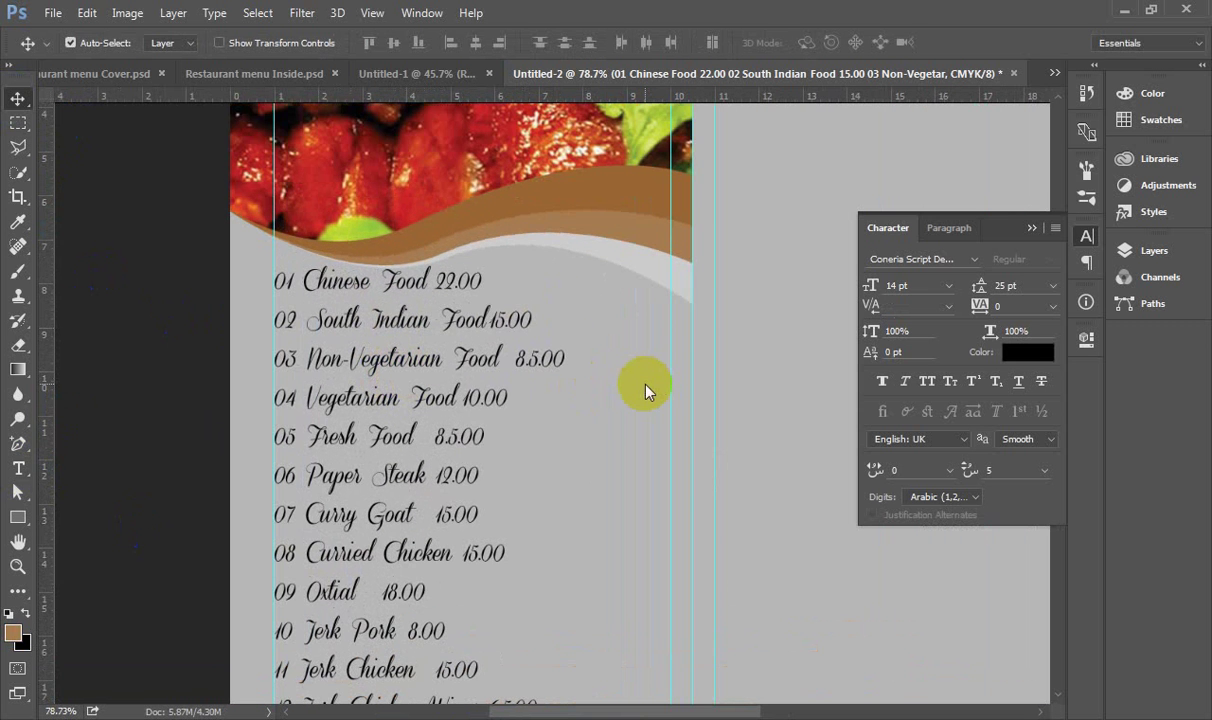
- Check the price column in Restaurant menu Inside.psd and tab the prices of Chinese Food and South Indian Food into an aligned column
left_click(358, 73)
left_click(299, 73)
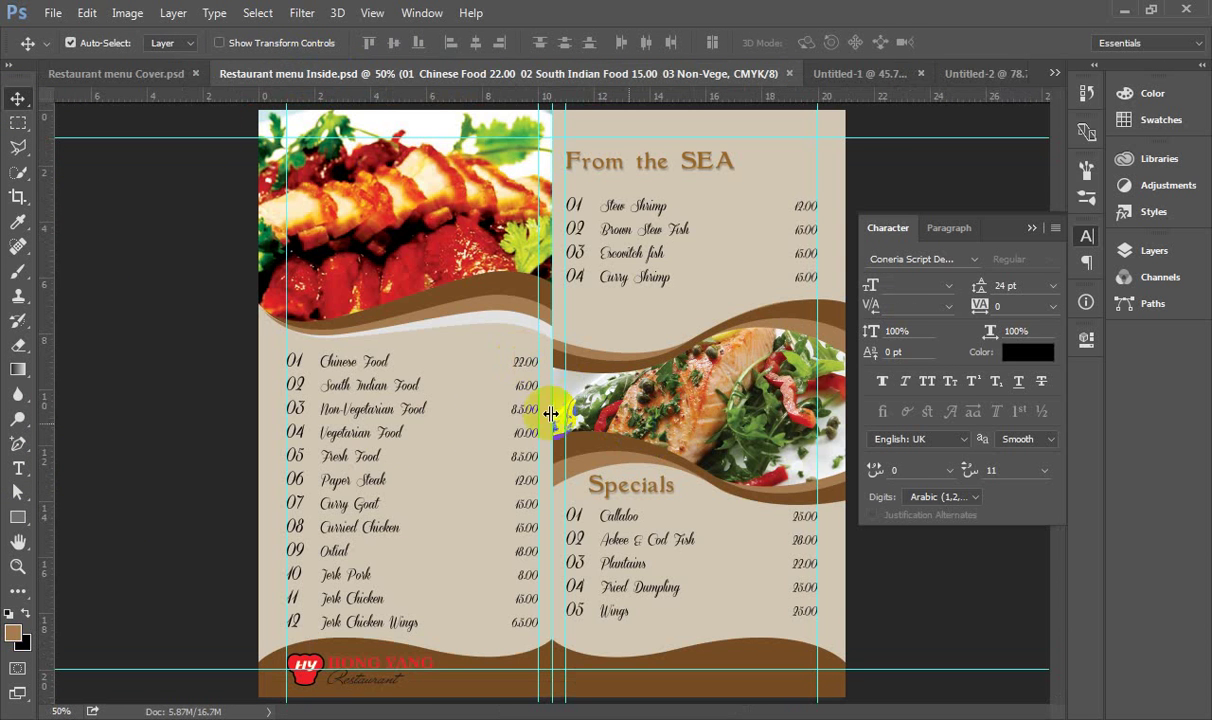
left_click(946, 73)
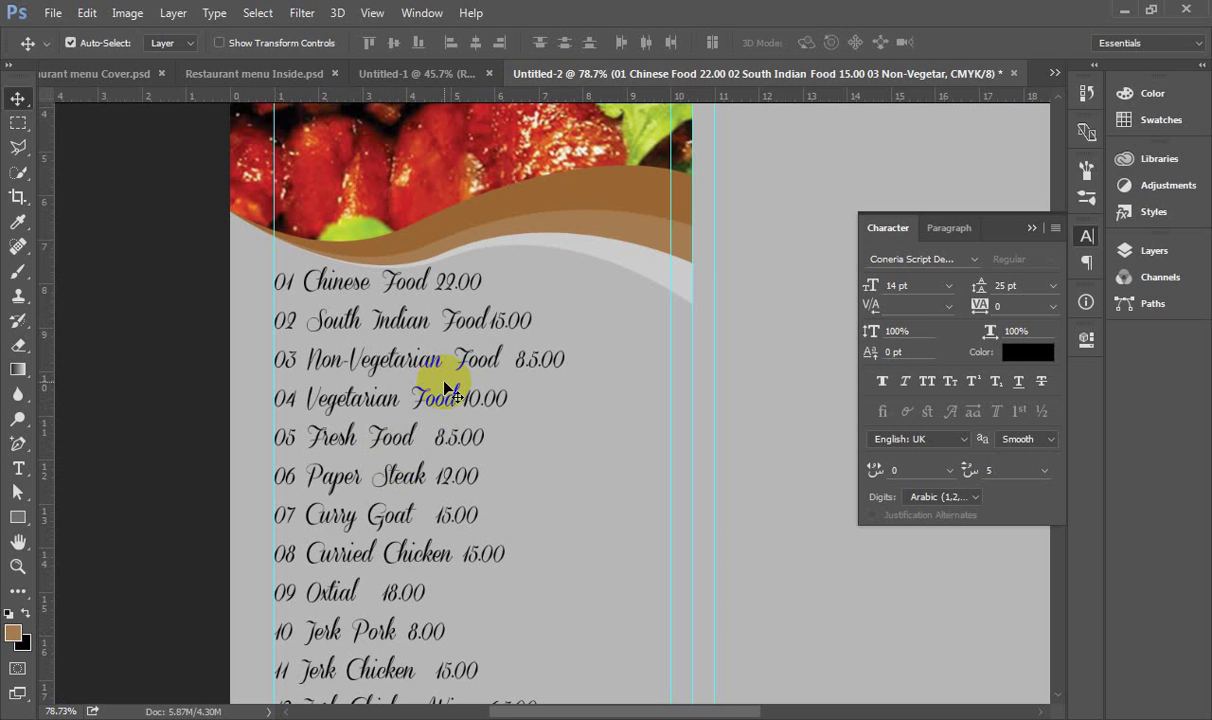
left_click(19, 472)
left_click(434, 281)
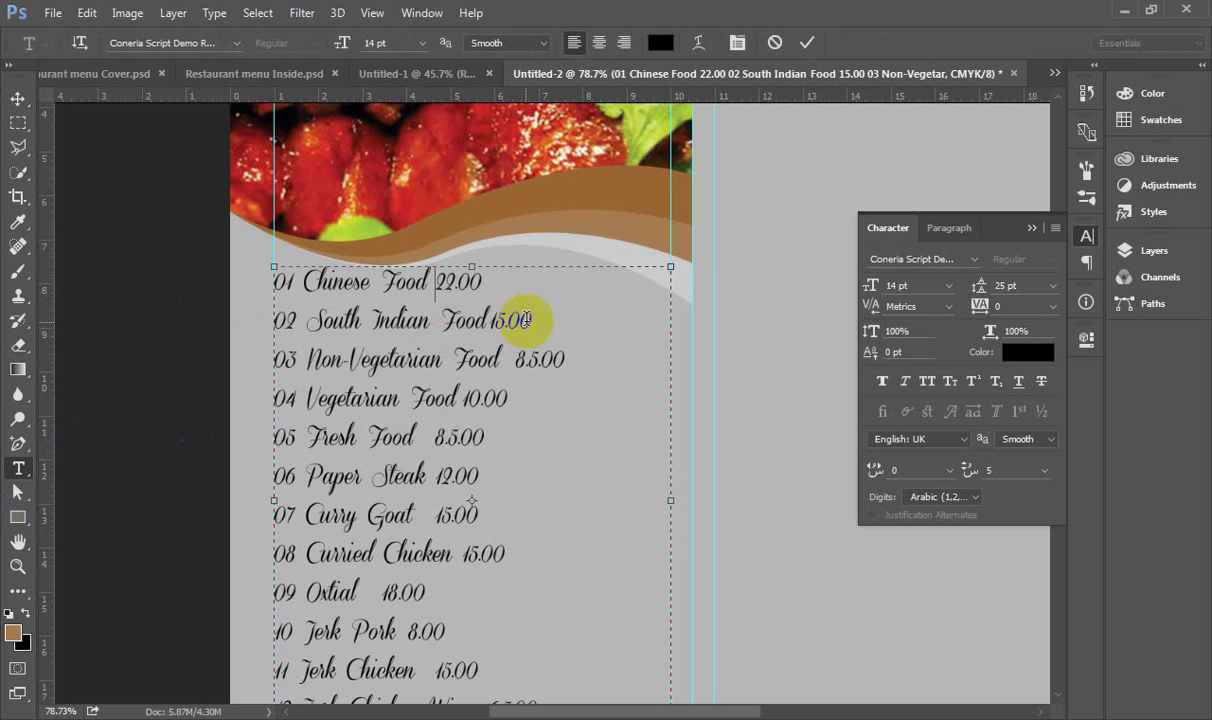
key("Tab")
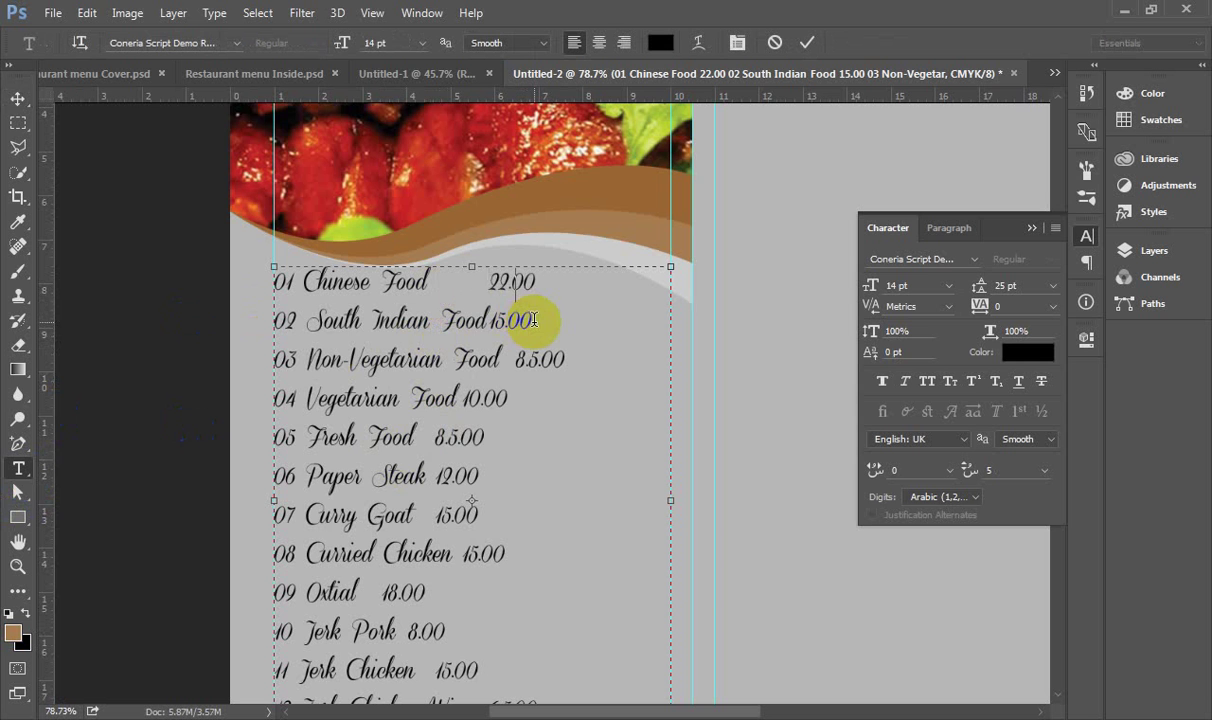
left_click_drag(539, 321, 493, 322)
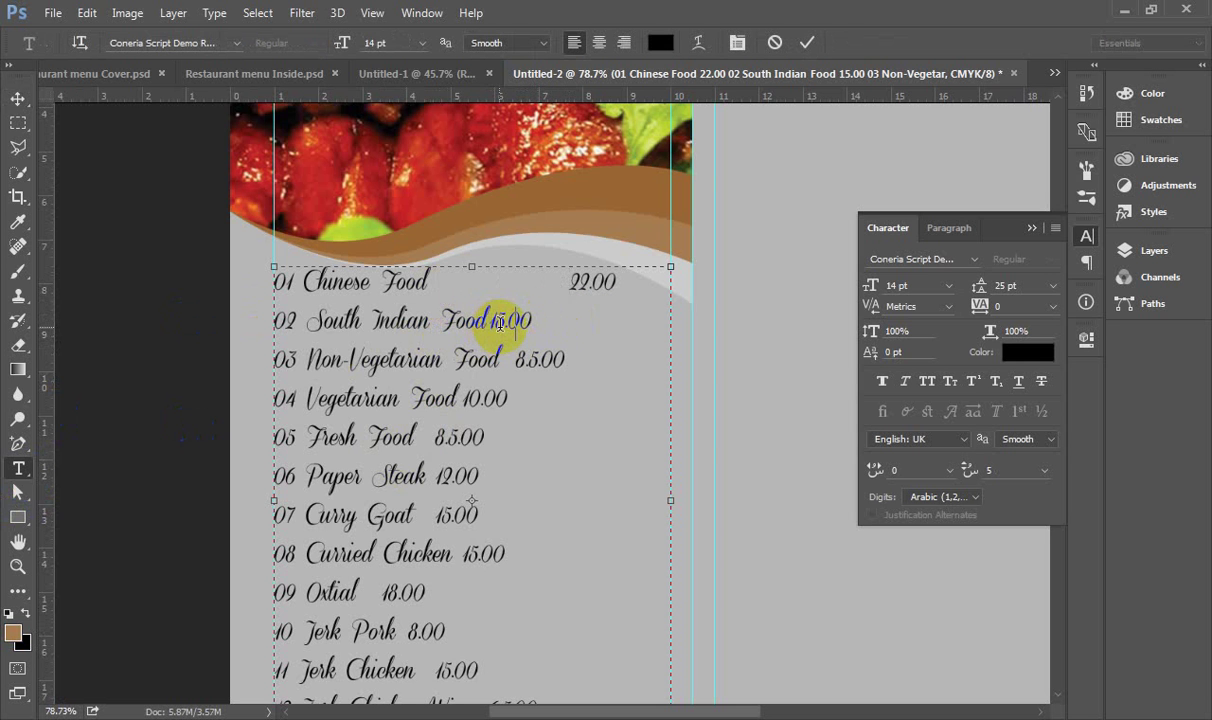
left_click(543, 359)
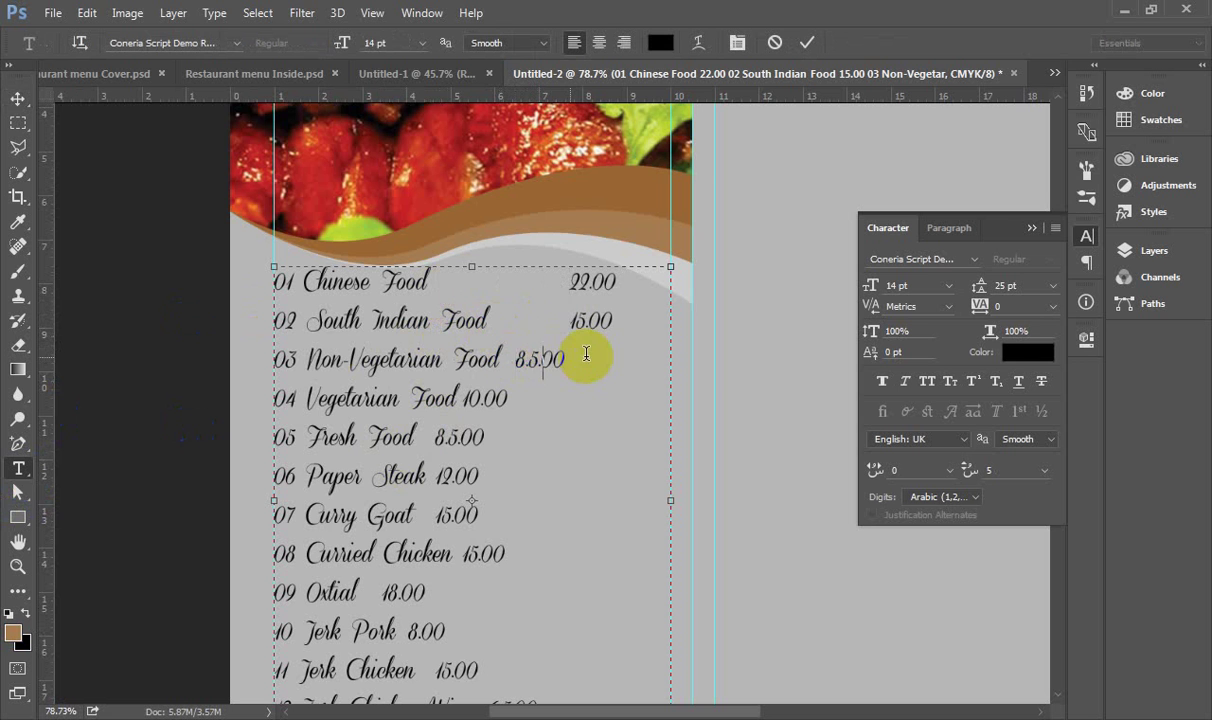
- Line up the prices of menu items 03 to 12 in one column beneath the first two prices and commit the text
double_click(490, 400)
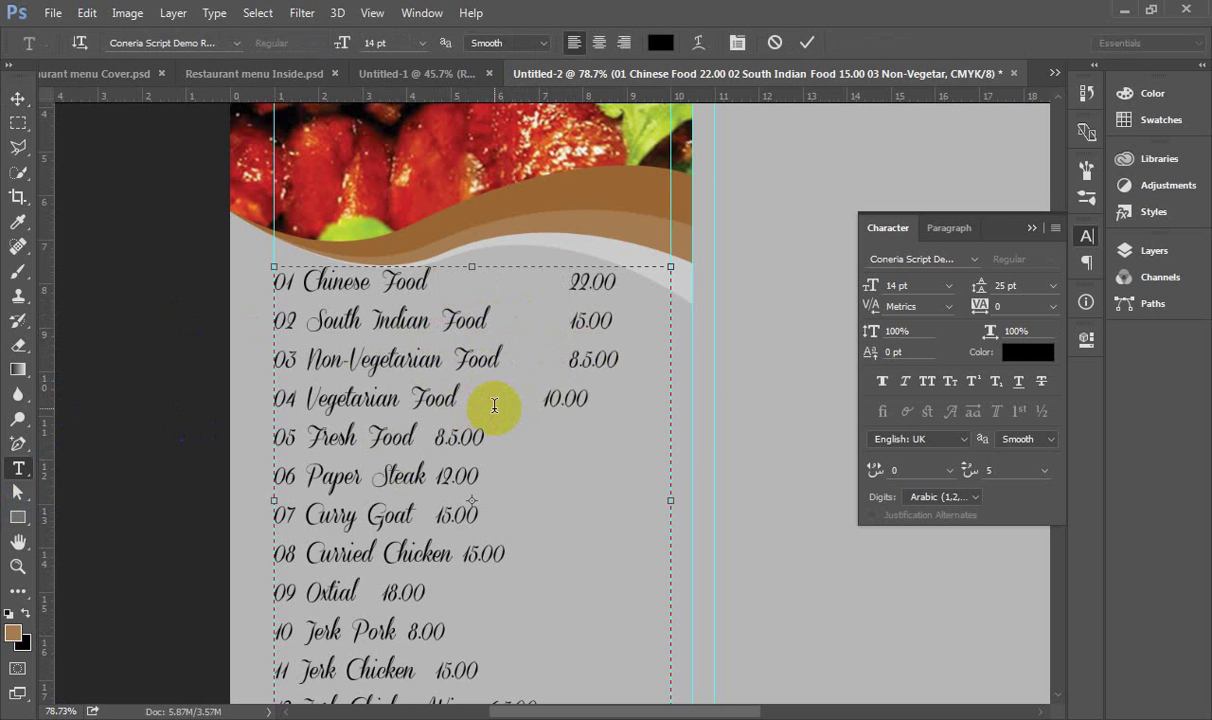
left_click(453, 445)
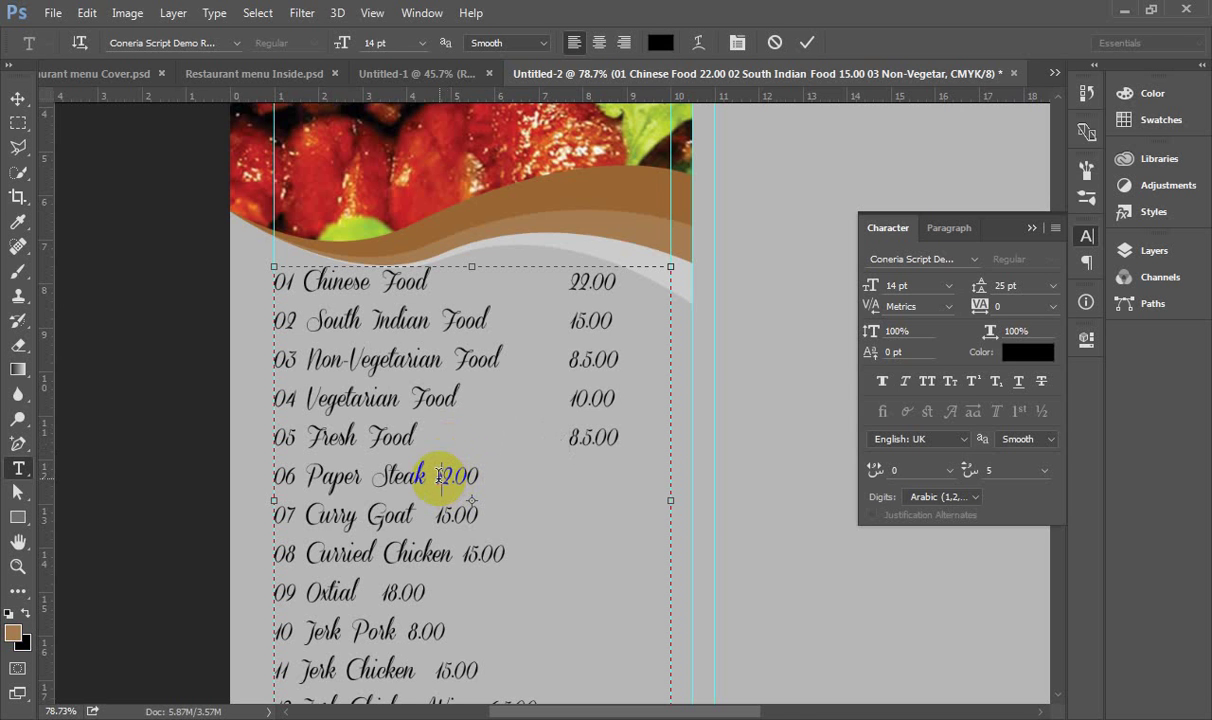
left_click(440, 476)
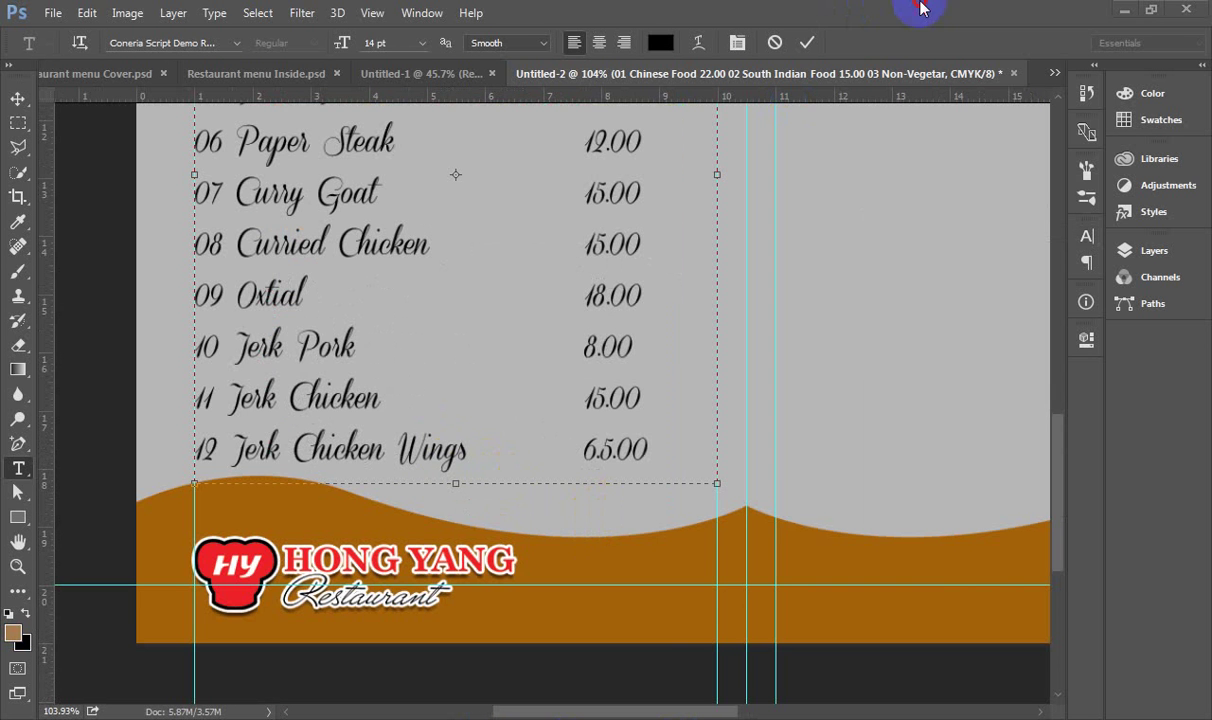
scroll(626, 548, "down", 3)
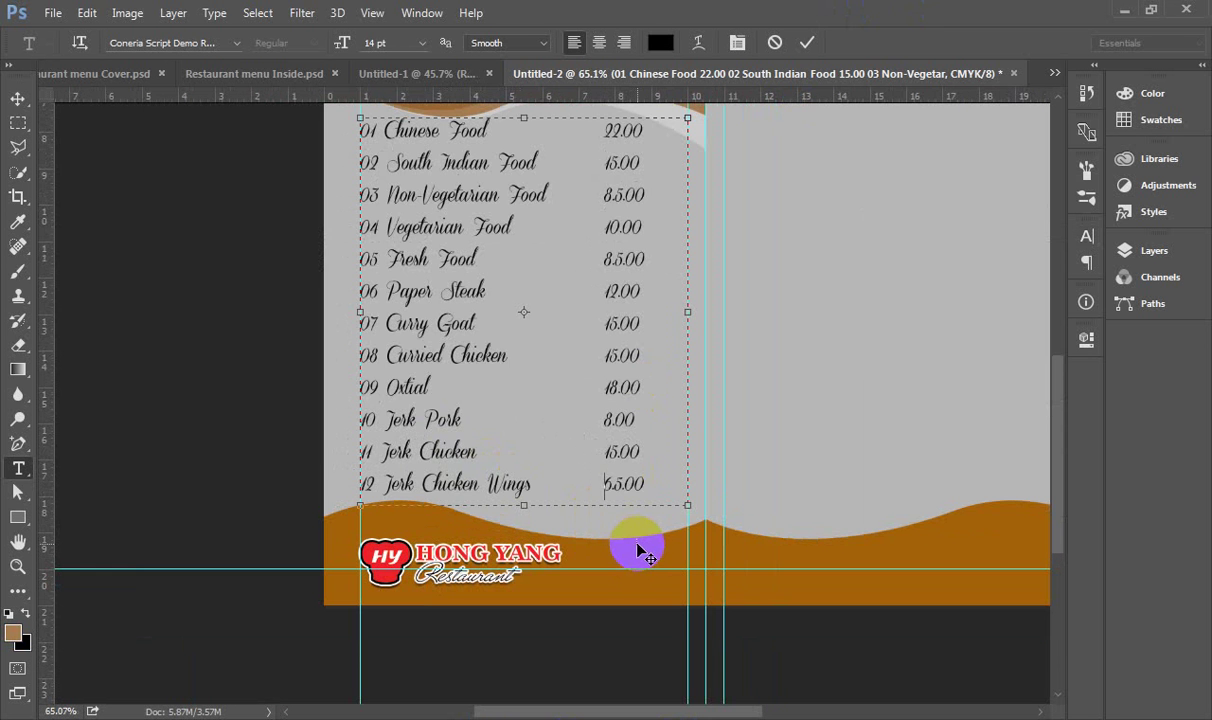
left_click(806, 43)
scroll(601, 477, "down", 1)
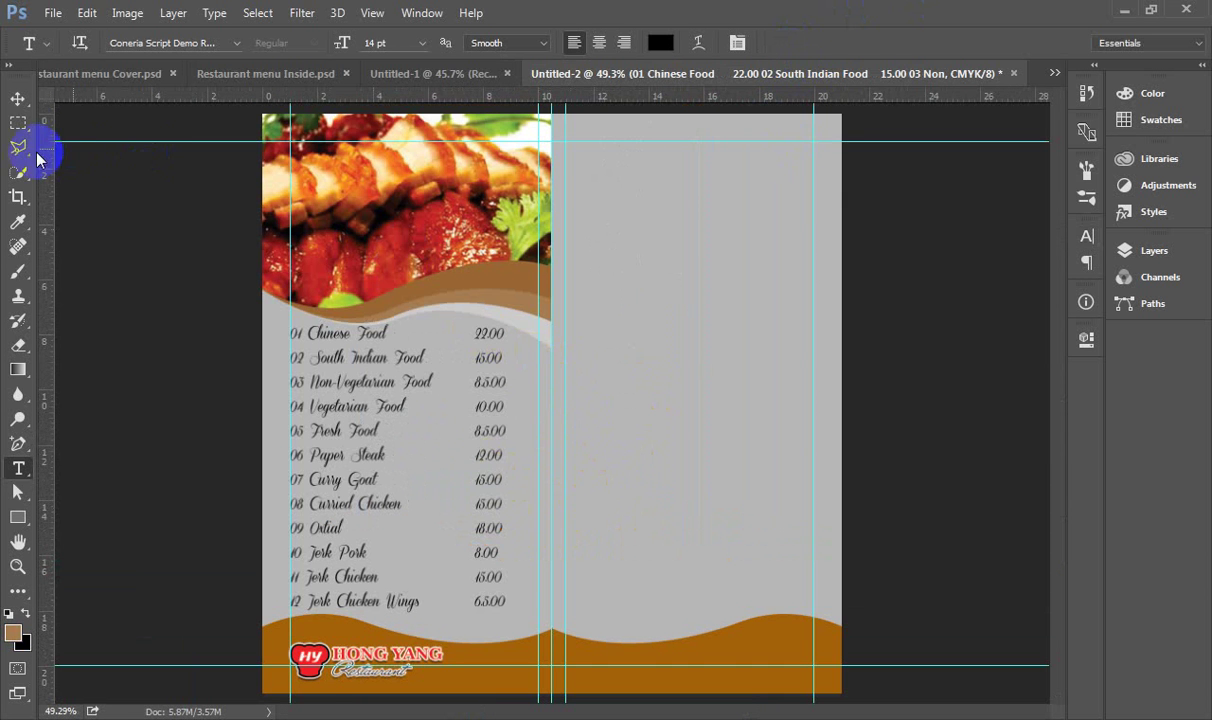
left_click(18, 98)
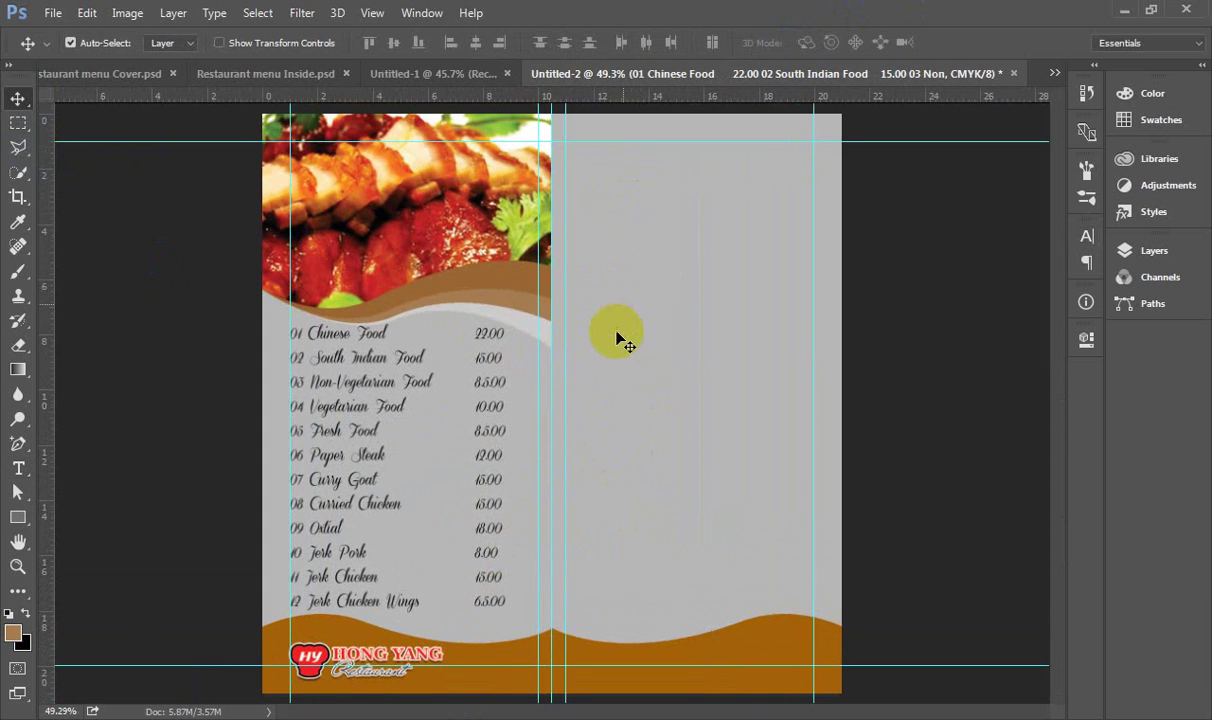
- Examine the right page of the Restaurant menu Inside.psd design, especially the wavy band around the food photo, and return to Untitled-2
left_click(268, 74)
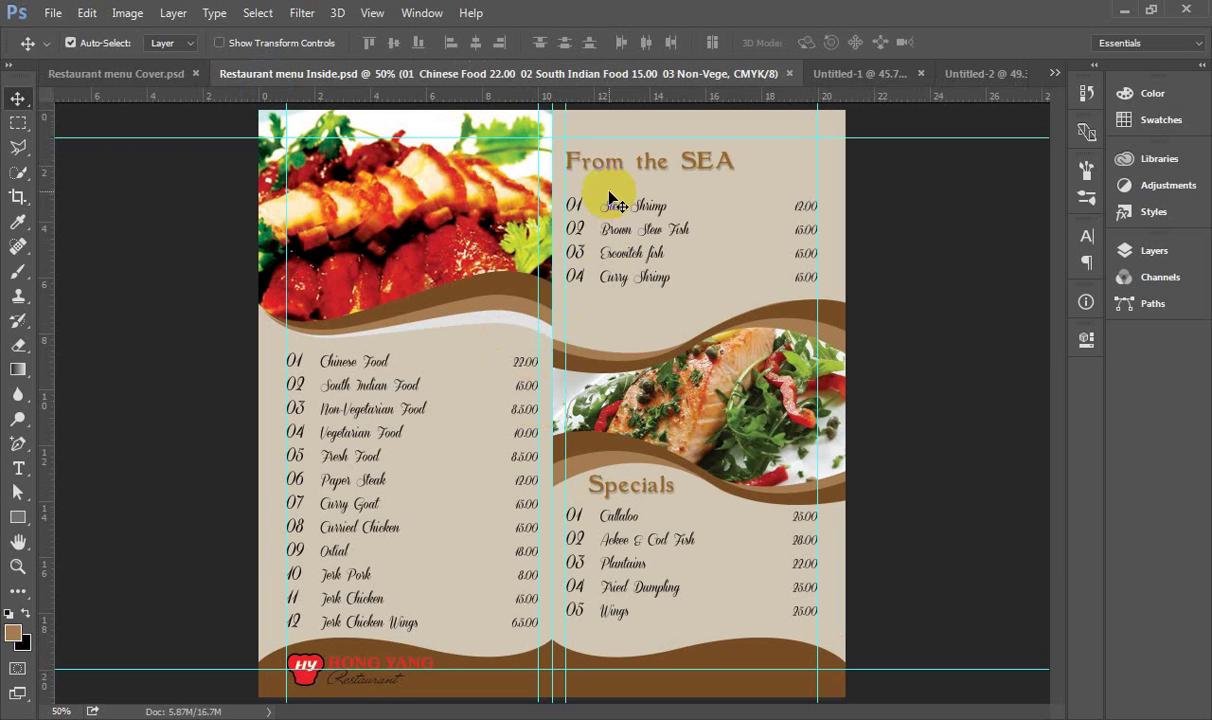
left_click(683, 357)
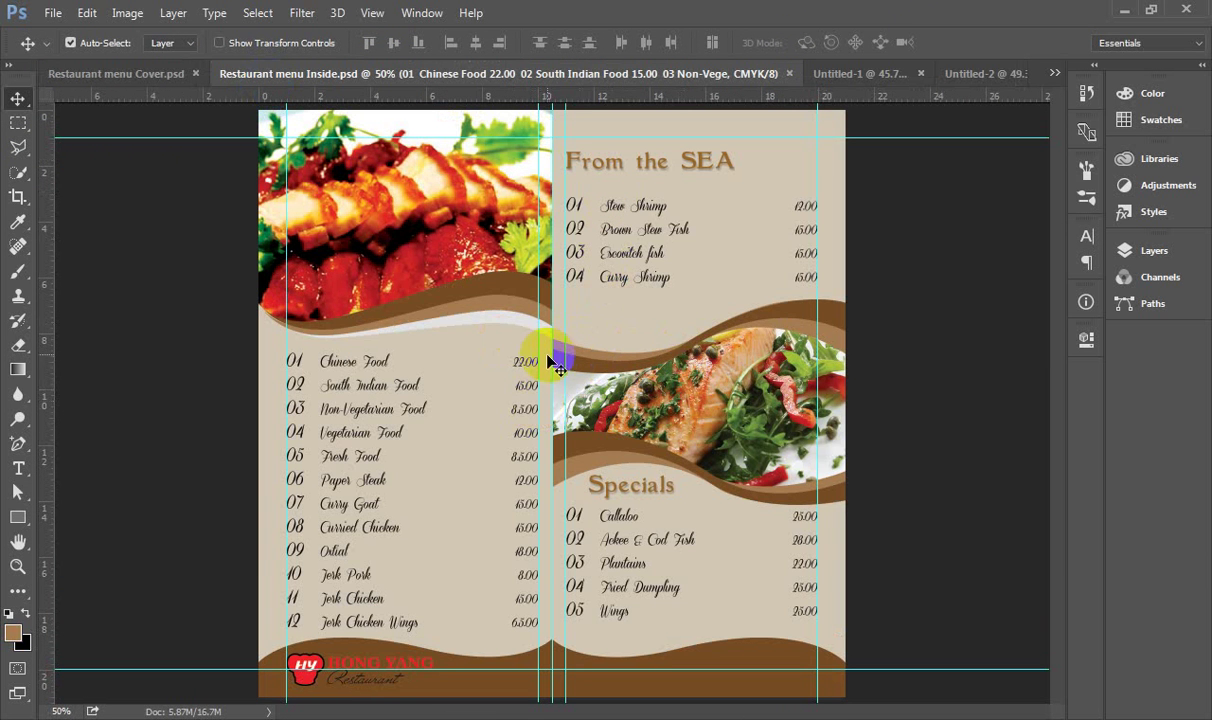
left_click(748, 314)
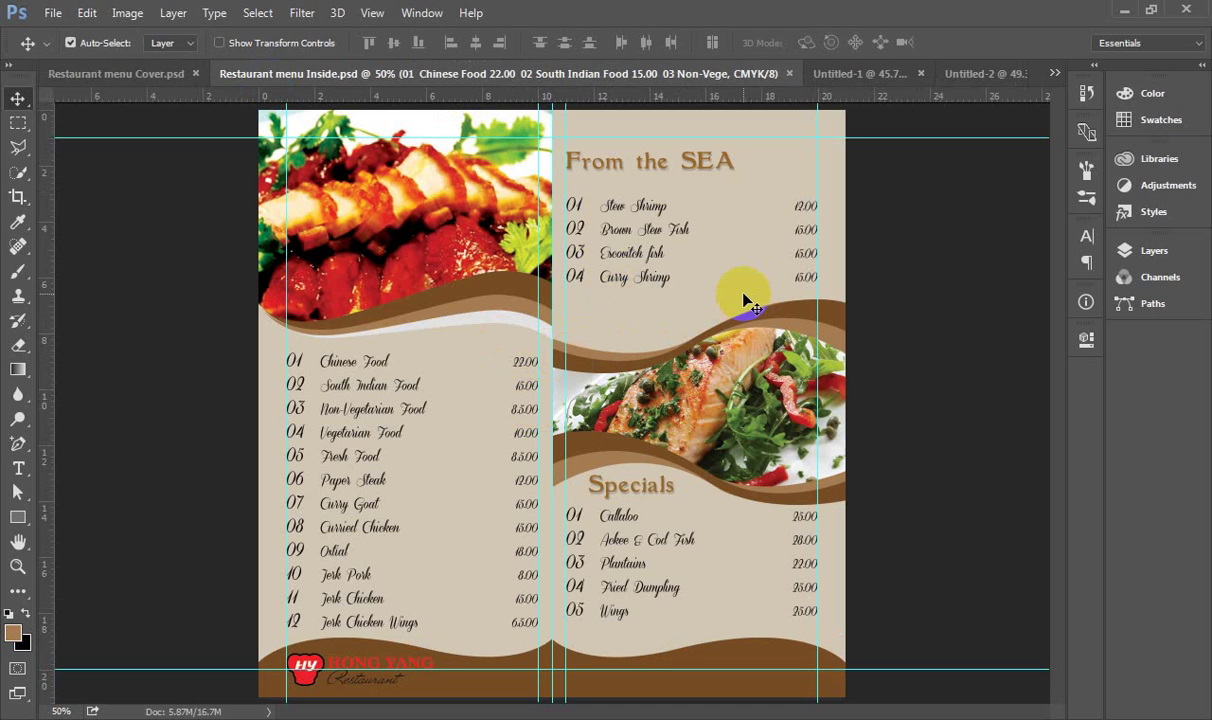
left_click(670, 383)
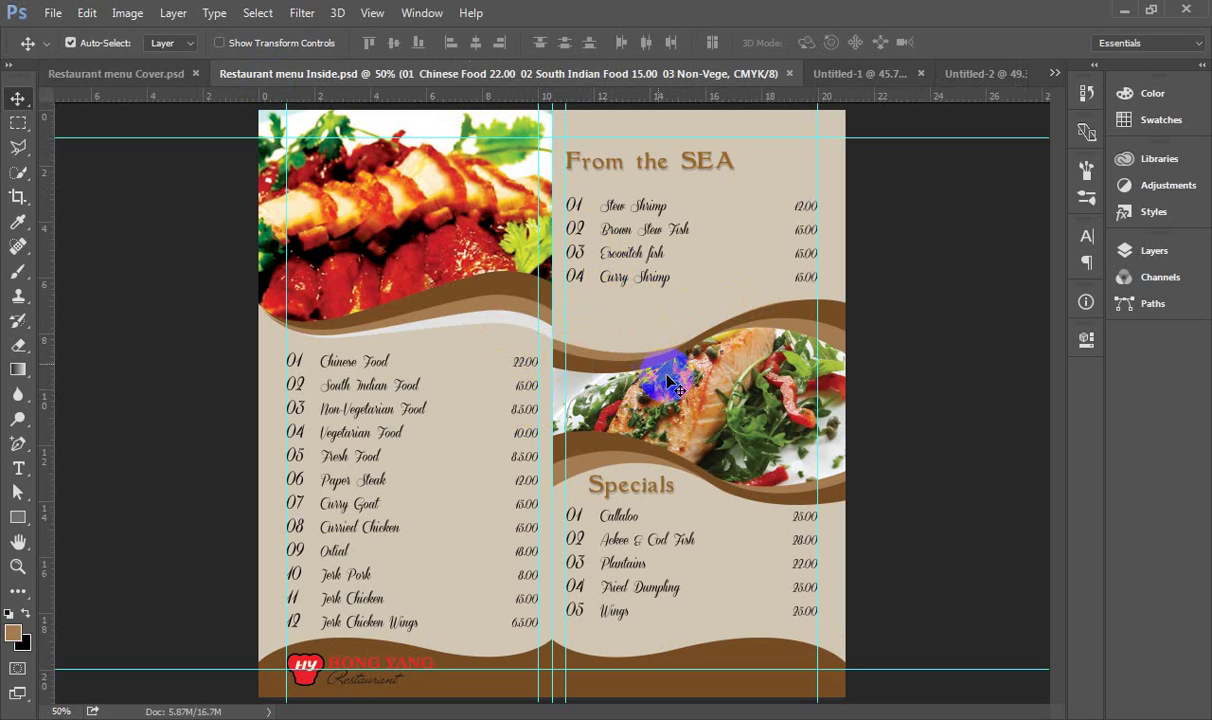
left_click(768, 320)
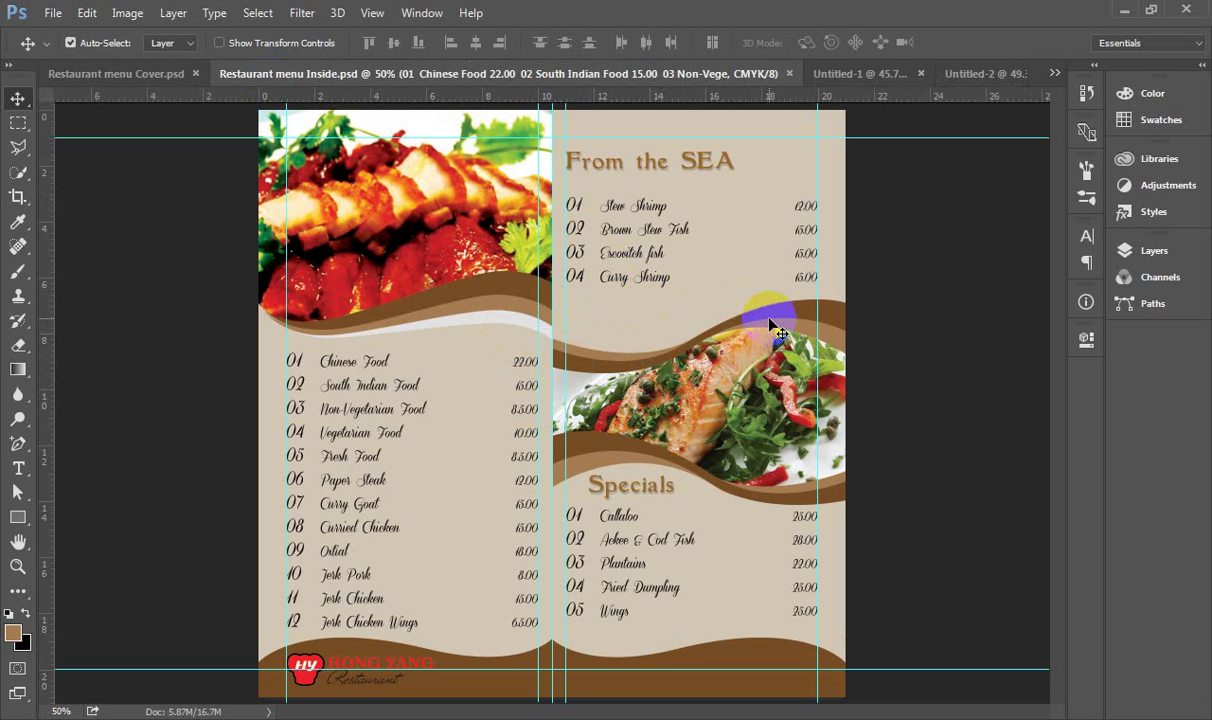
left_click(776, 410)
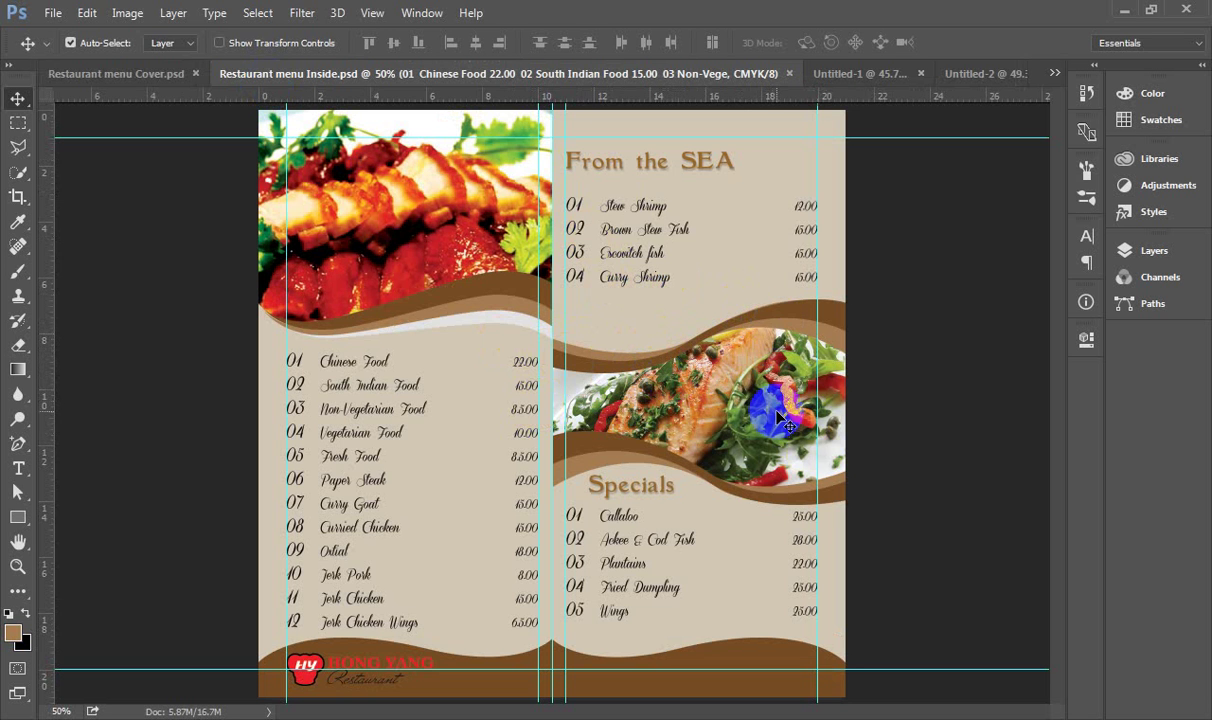
left_click(937, 95)
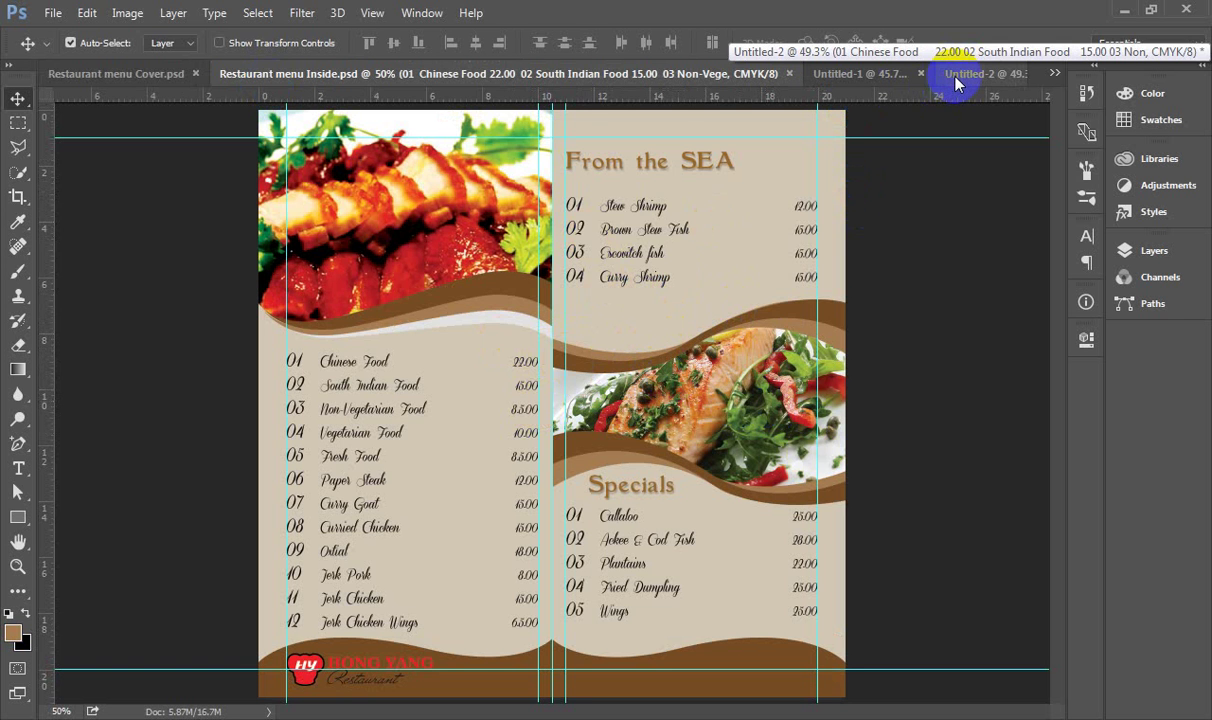
left_click(552, 356)
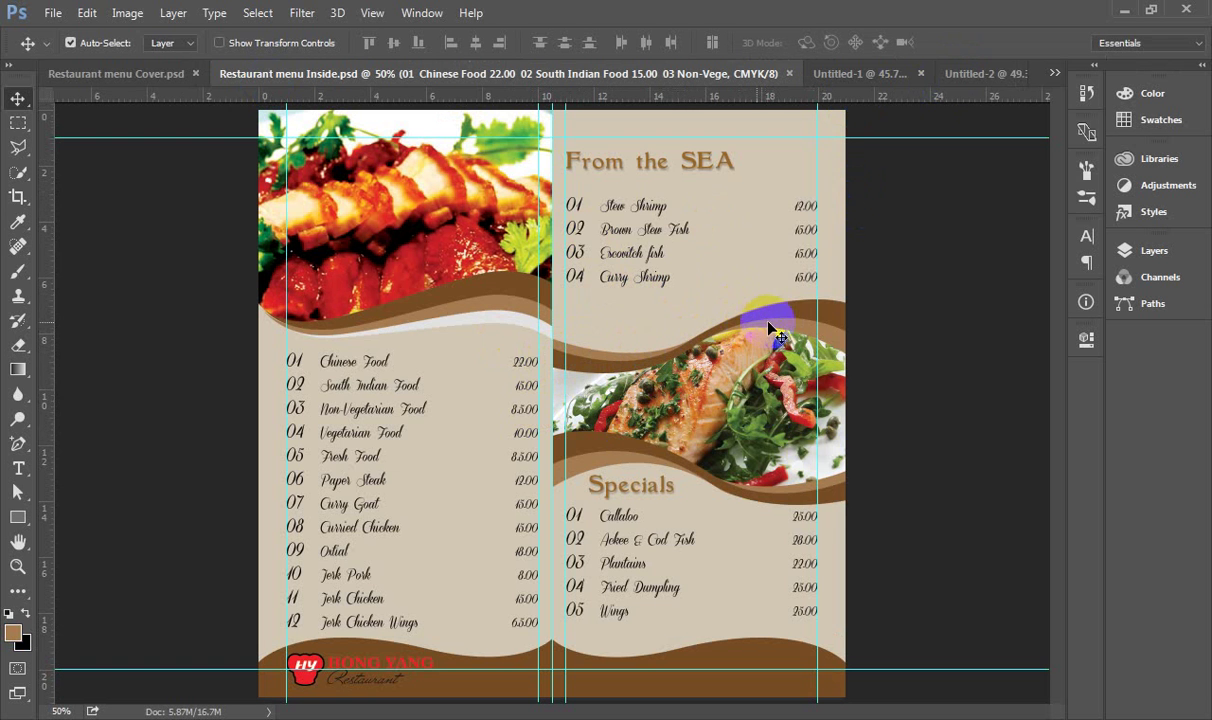
left_click(983, 76)
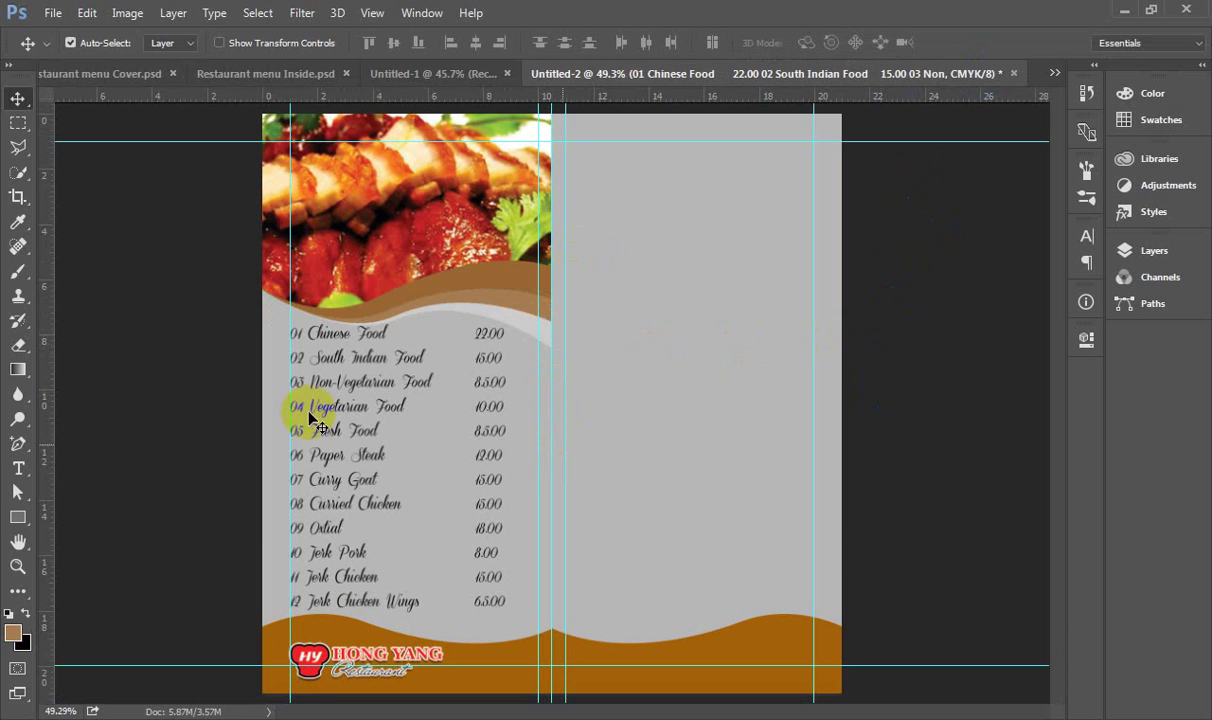
- Draw a rectangle about 589 by 258 px across the middle of the empty right page and fill it with brown
left_click(17, 515)
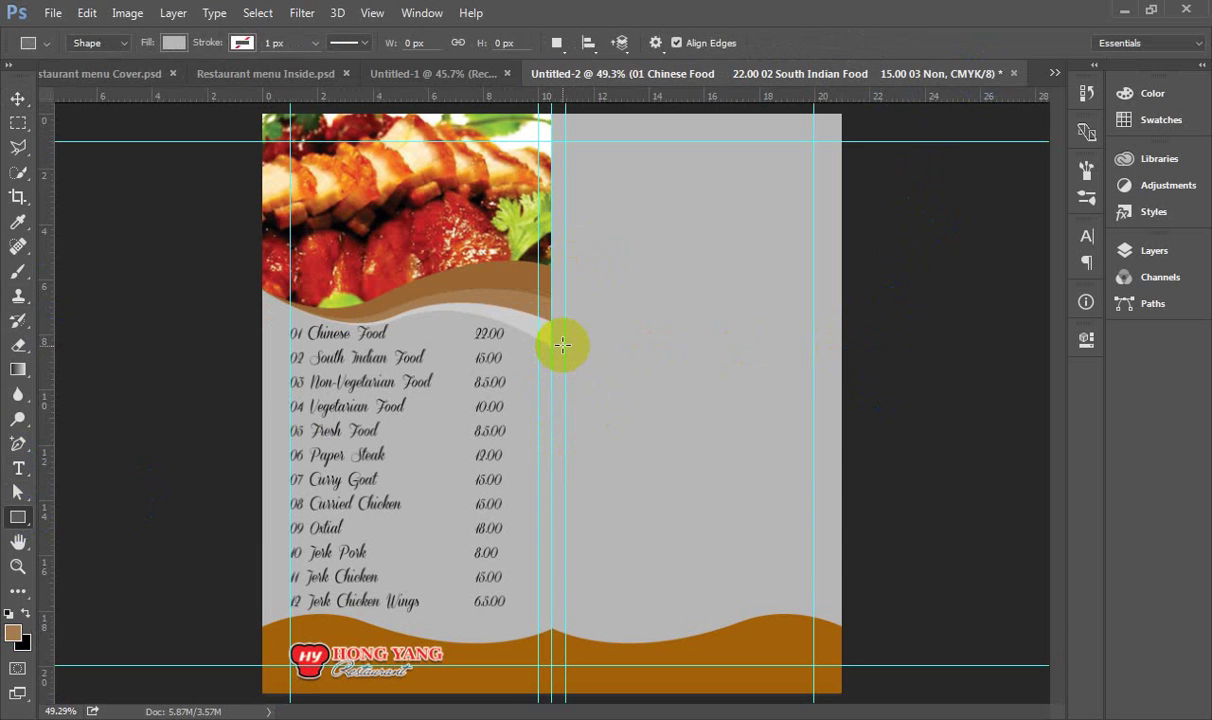
left_click_drag(562, 345, 840, 463)
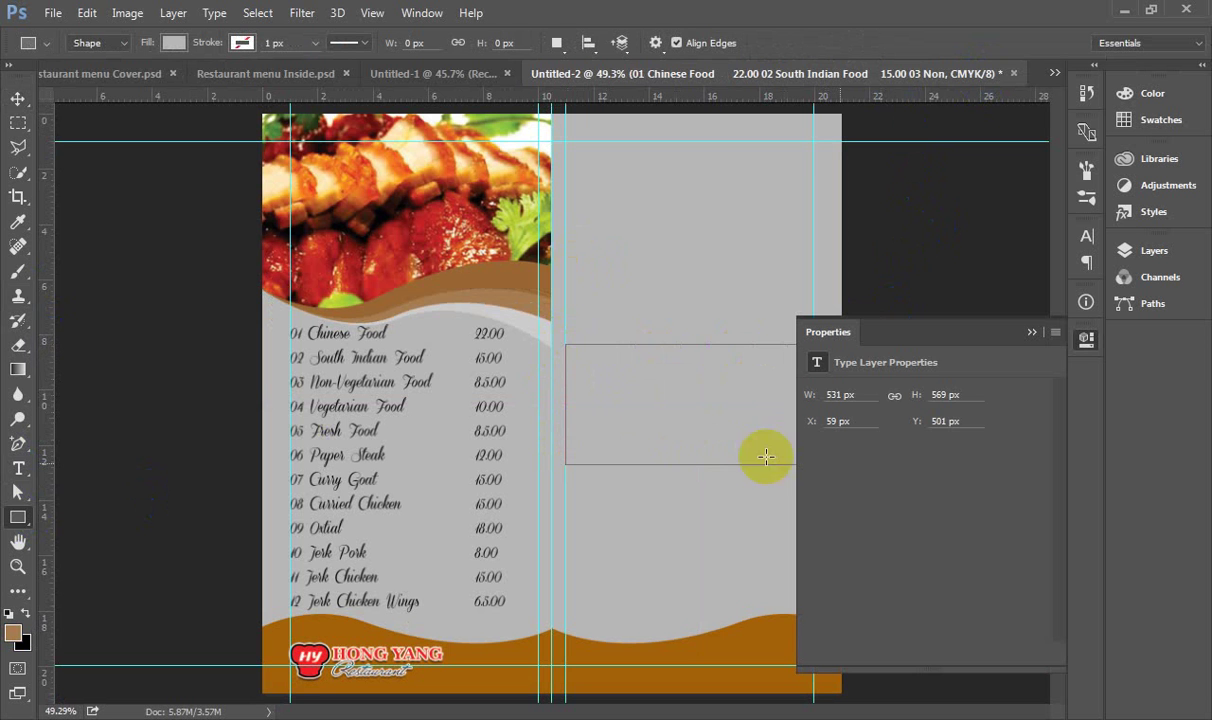
left_click(16, 100)
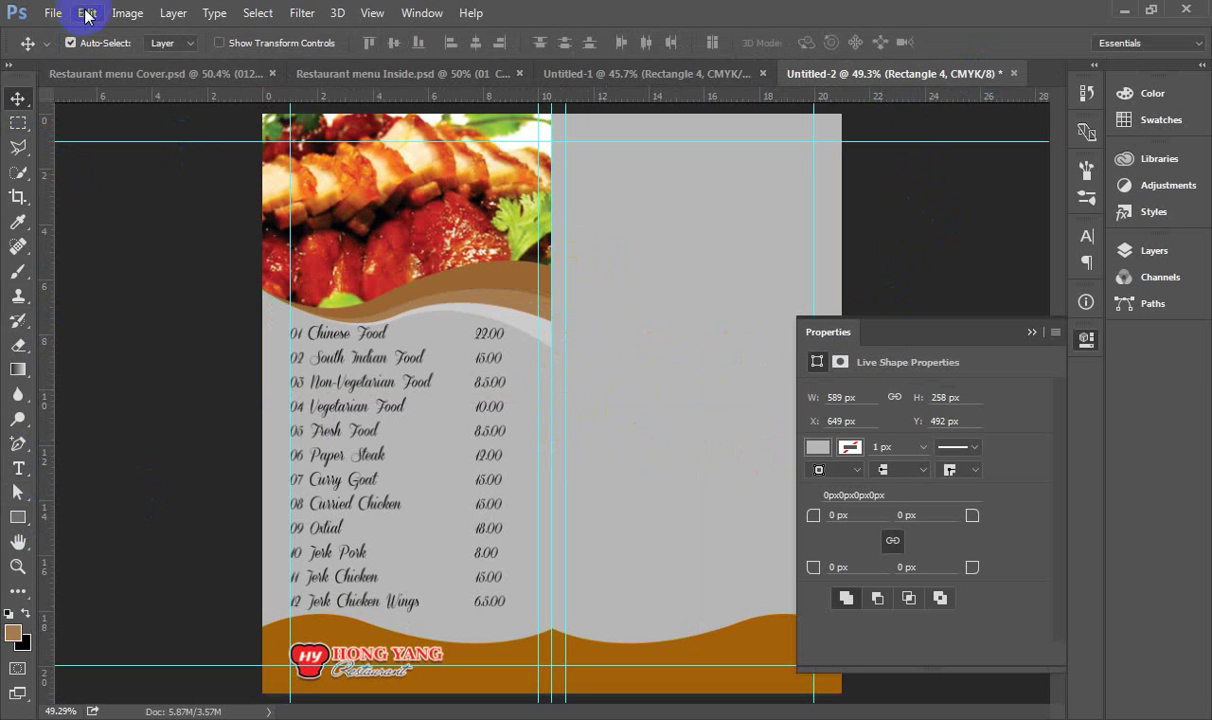
left_click(16, 490)
left_click(240, 45)
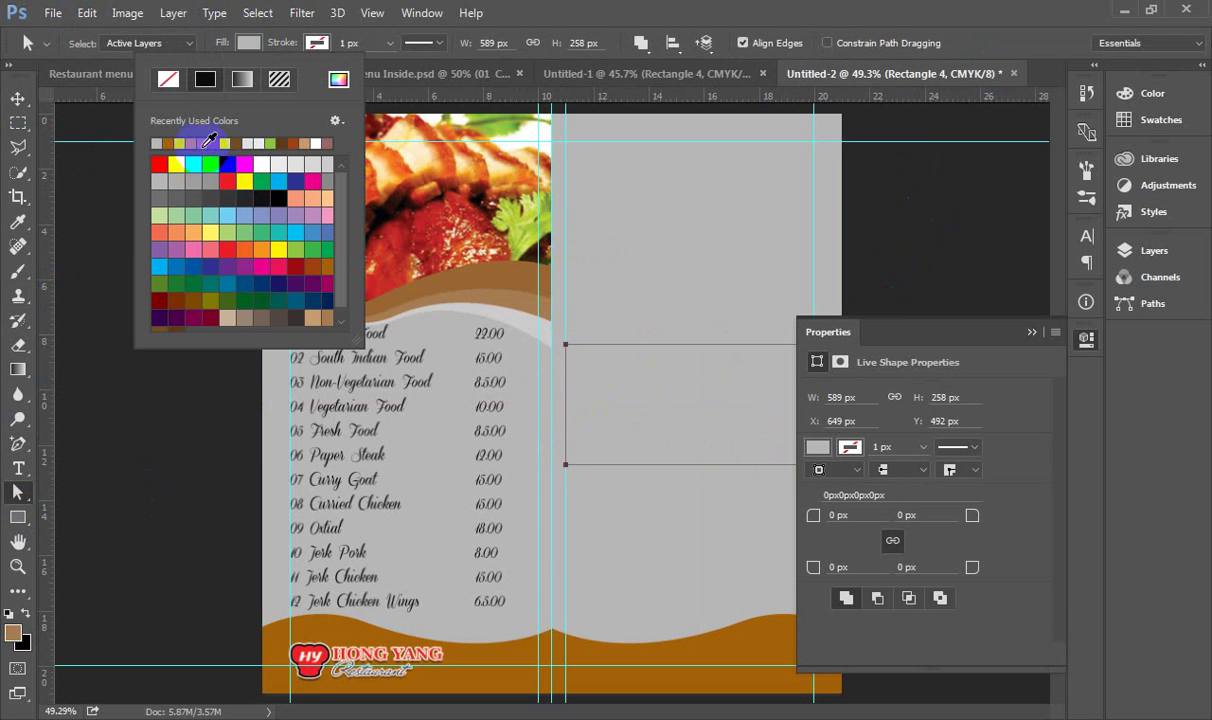
left_click(240, 143)
left_click(617, 392)
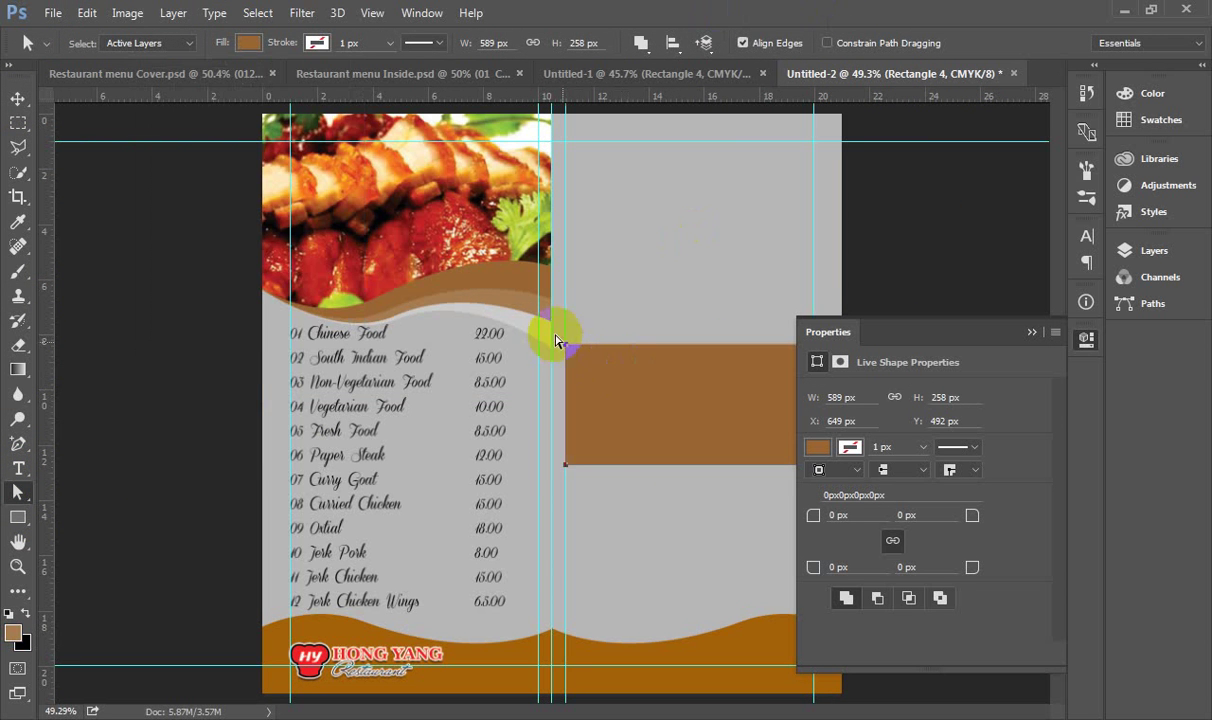
- Extend the brown rectangle's left edge to the page fold, making it 618 px wide, and collapse its properties
left_click_drag(555, 330, 556, 445)
scroll(554, 410, "down", 3)
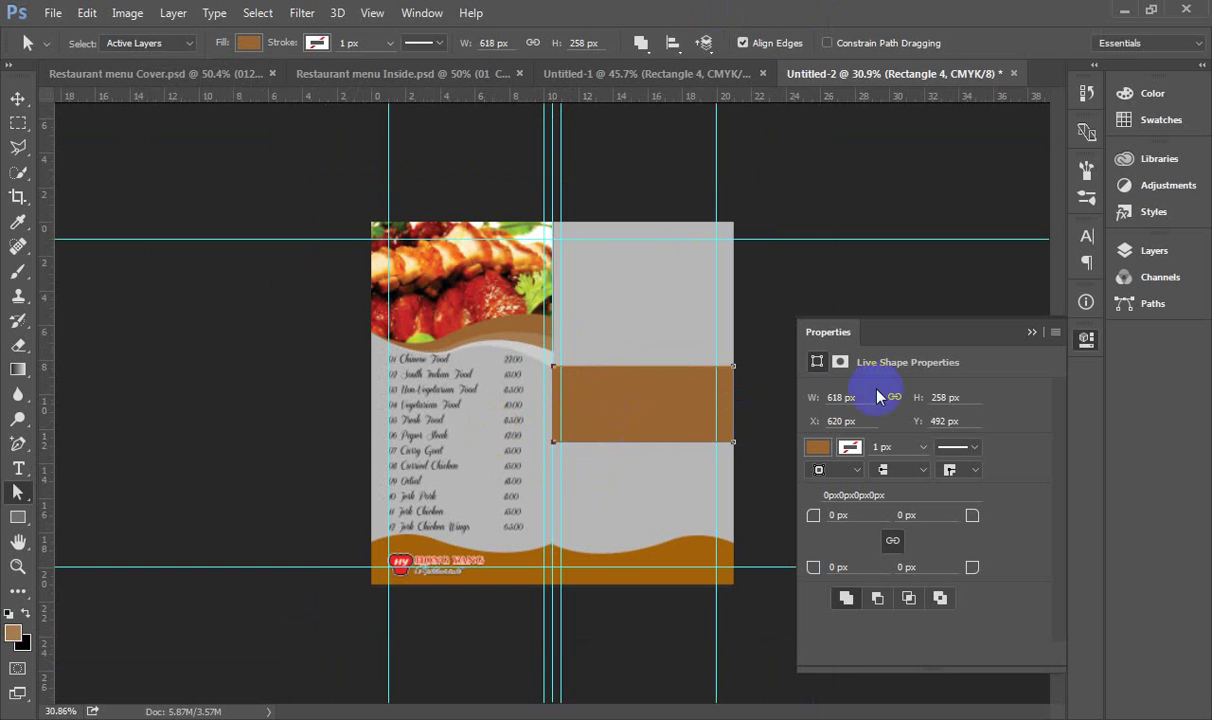
left_click(1032, 331)
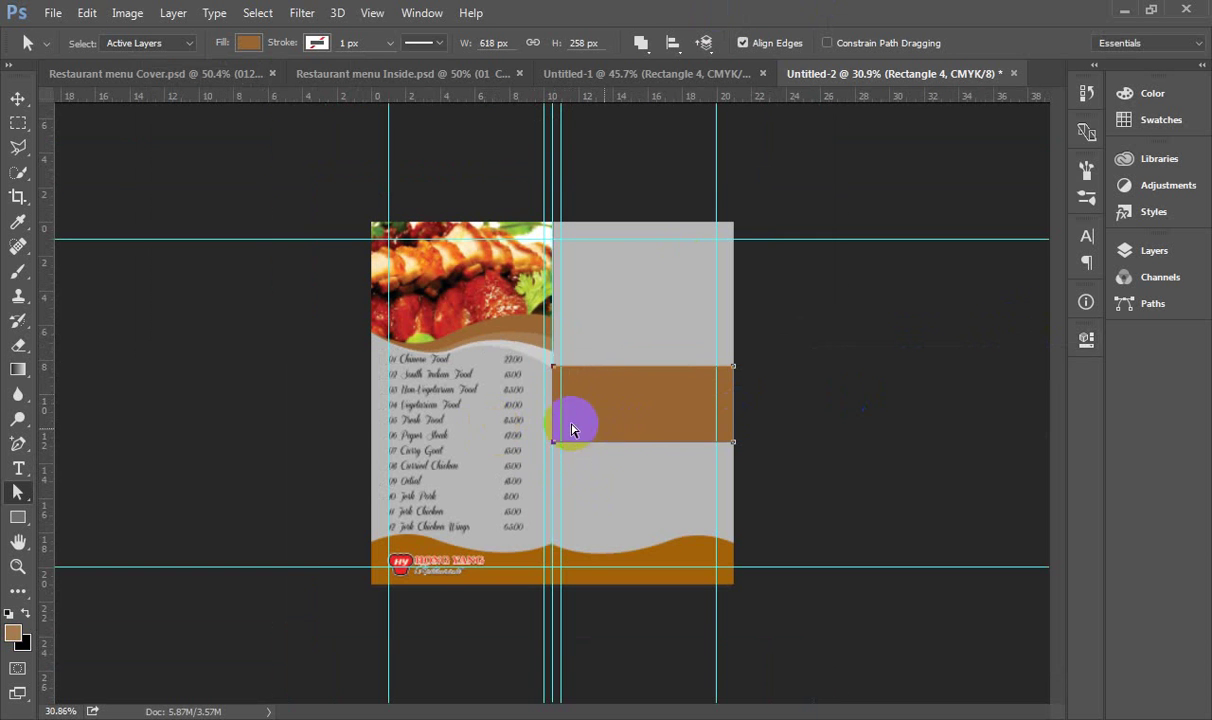
scroll(588, 432, "up", 3)
- Bend the rectangle's top edge into a wave from an added anchor point, dipping on the left and rising on the right like the reference design
left_click(476, 75)
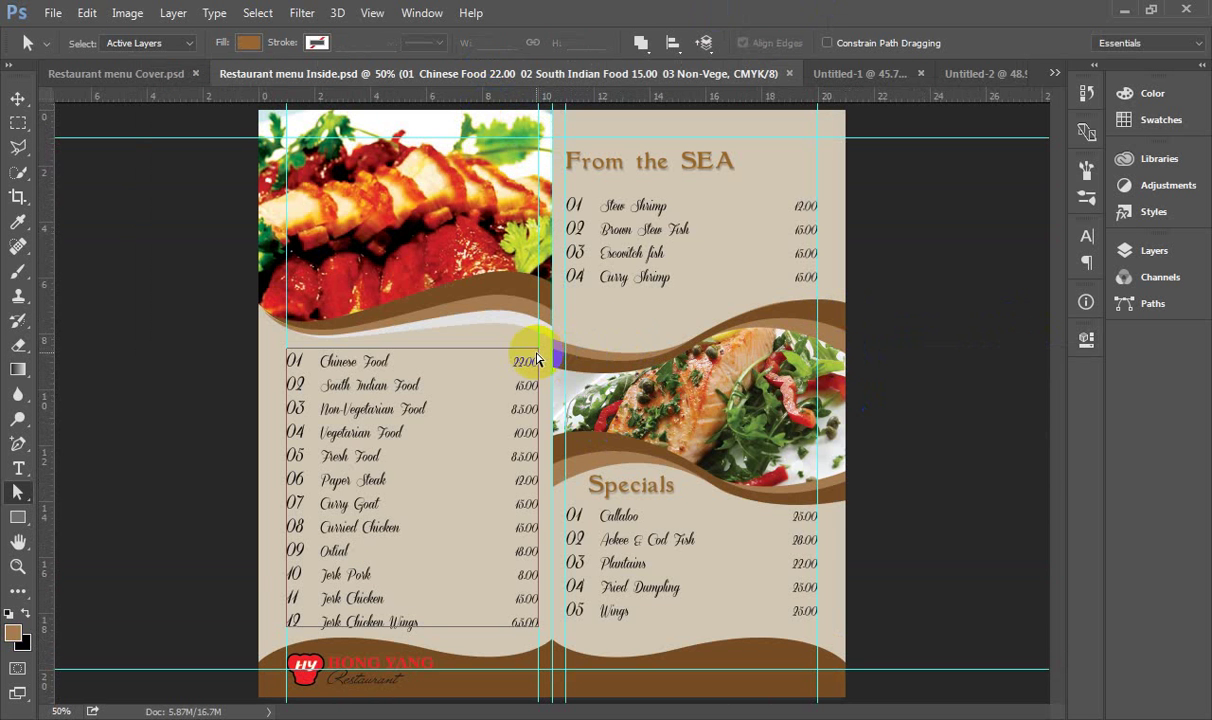
left_click(1003, 73)
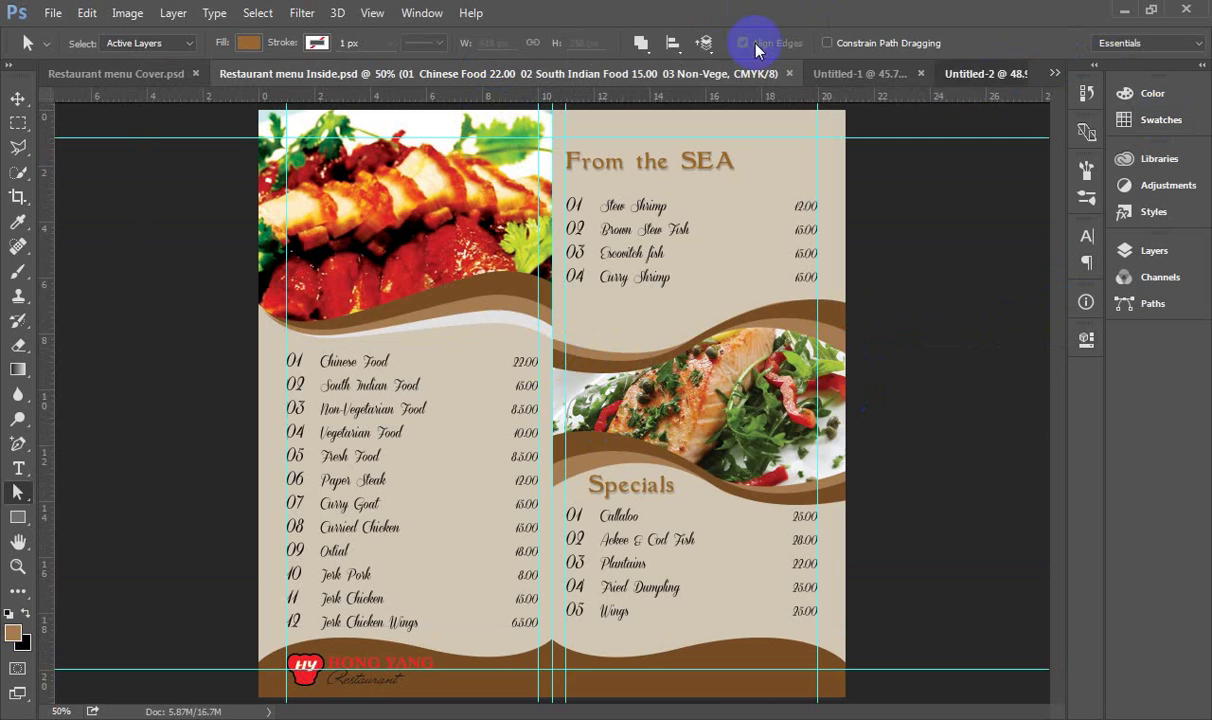
left_click(18, 443)
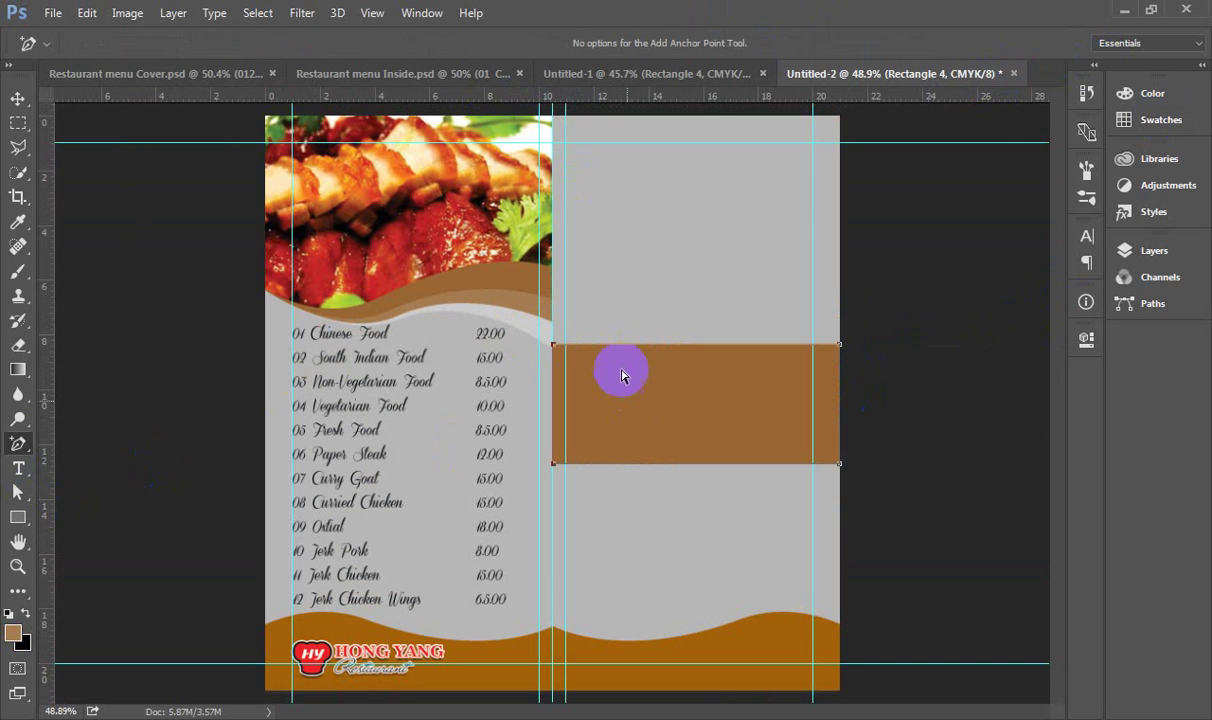
left_click(646, 344)
left_click(595, 344)
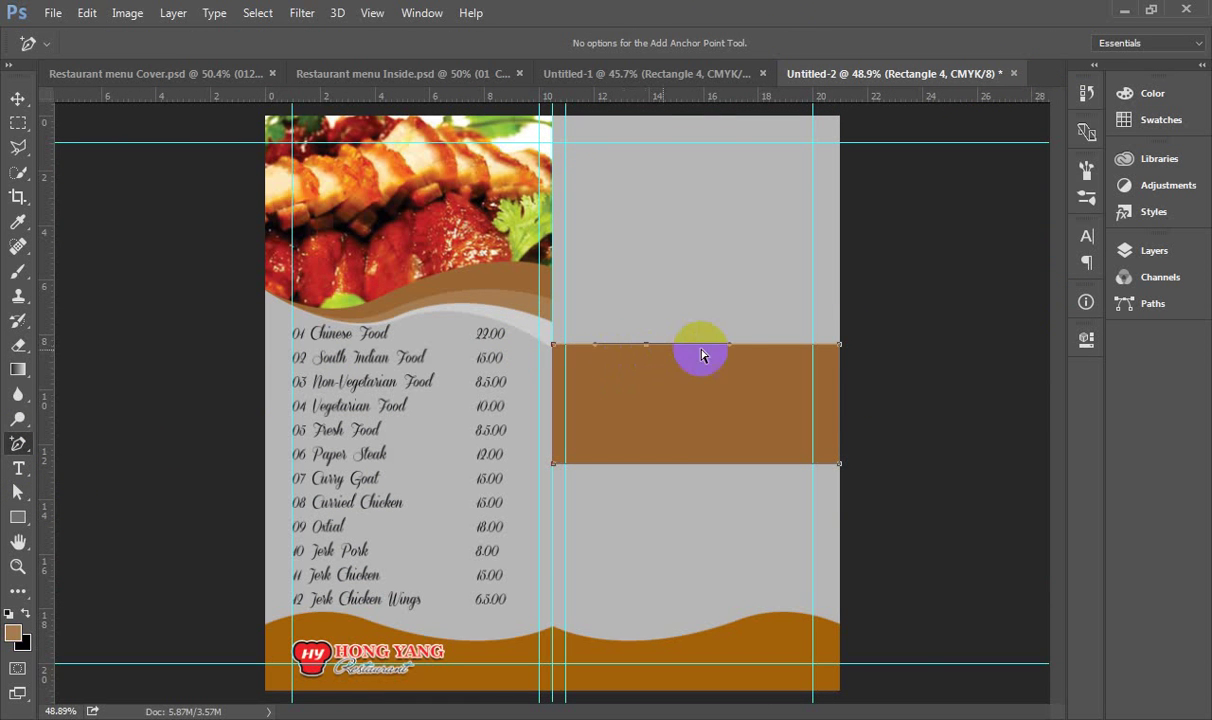
left_click_drag(728, 345, 786, 298)
left_click_drag(598, 366, 596, 370)
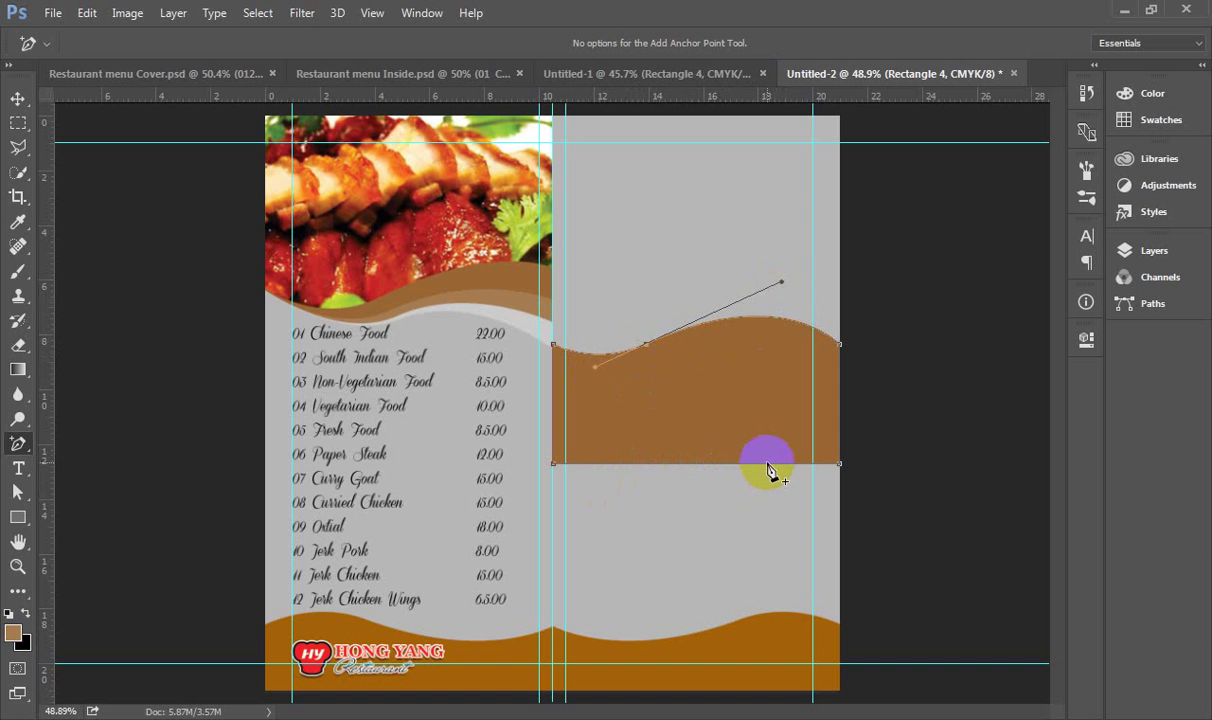
- Try a wave in the brown shape's bottom edge from an anchor near its right end, compare it with the reference, and undo it
left_click_drag(770, 466, 676, 505)
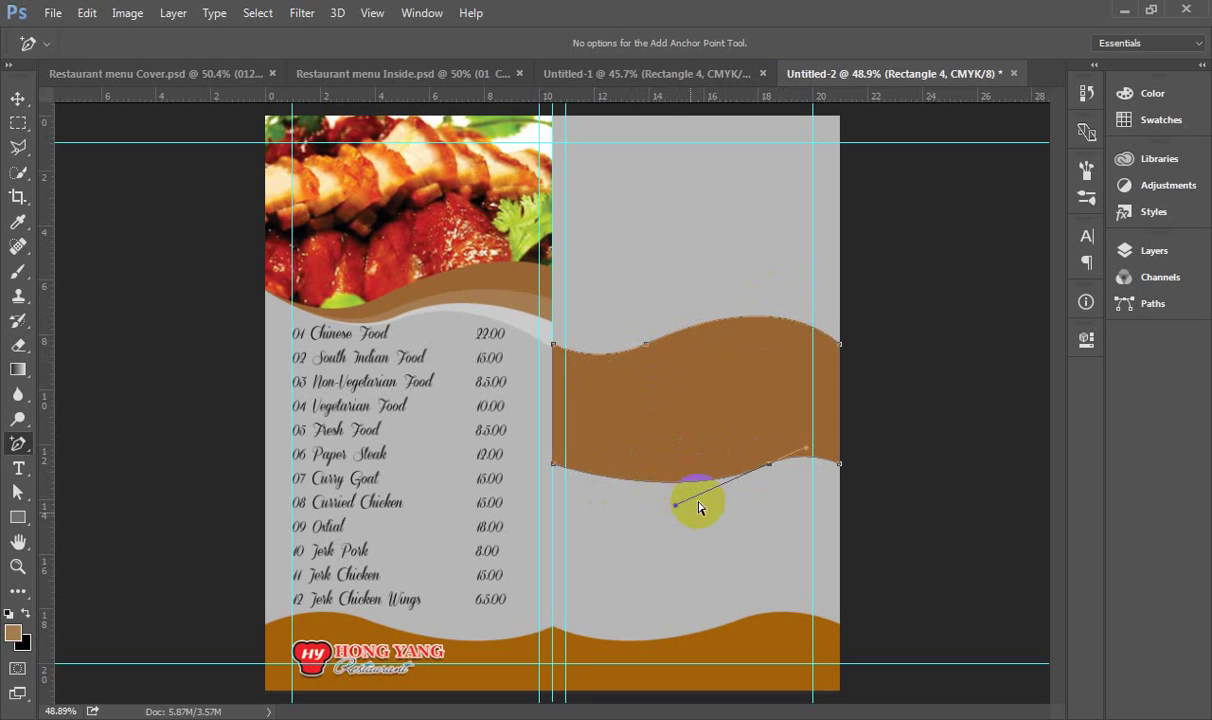
left_click(413, 74)
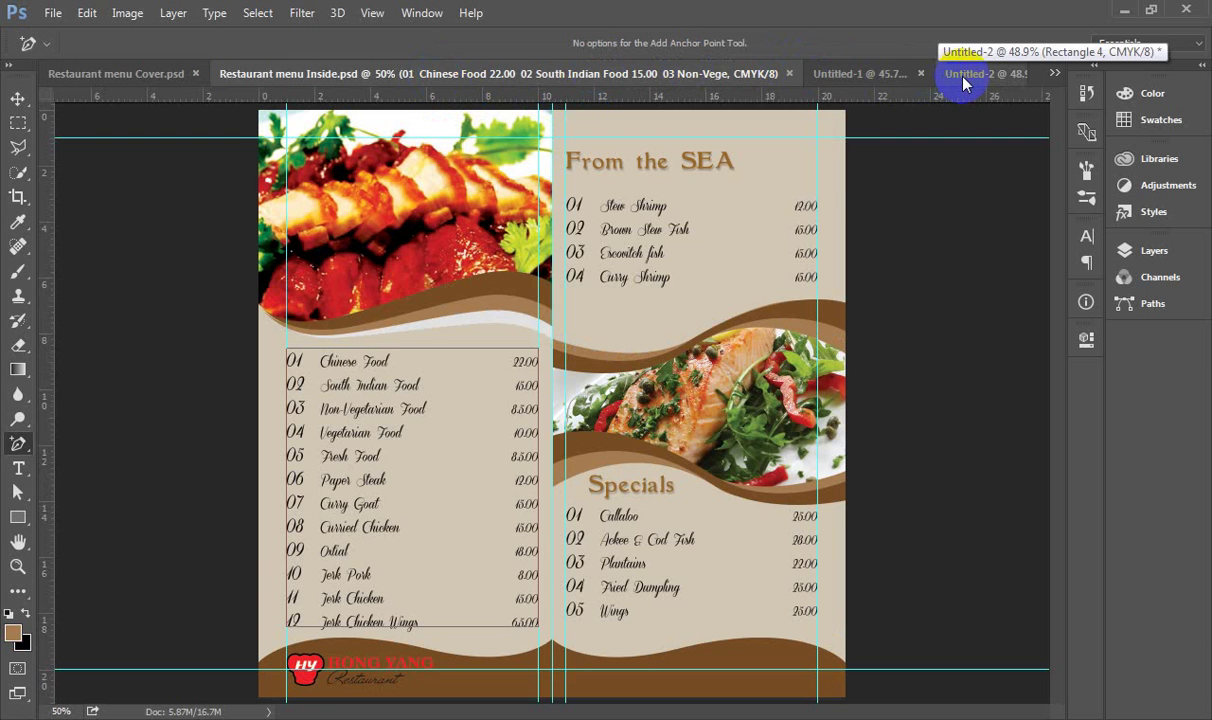
left_click(911, 72)
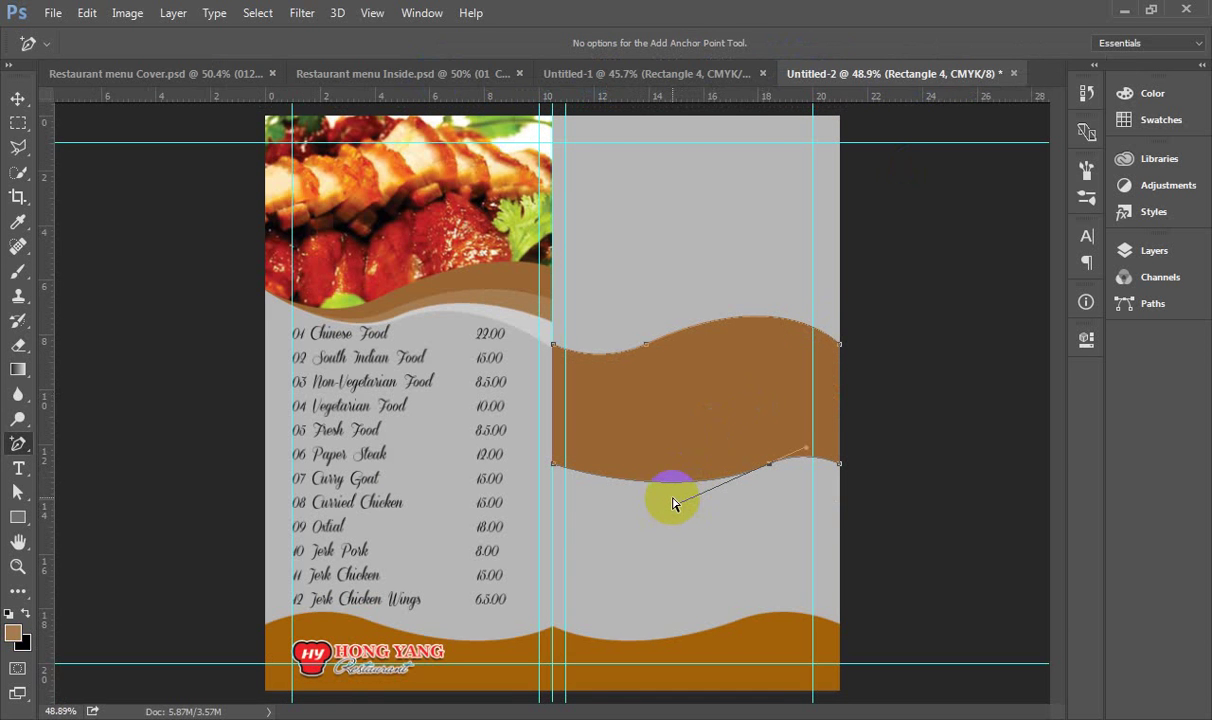
key("ctrl+z")
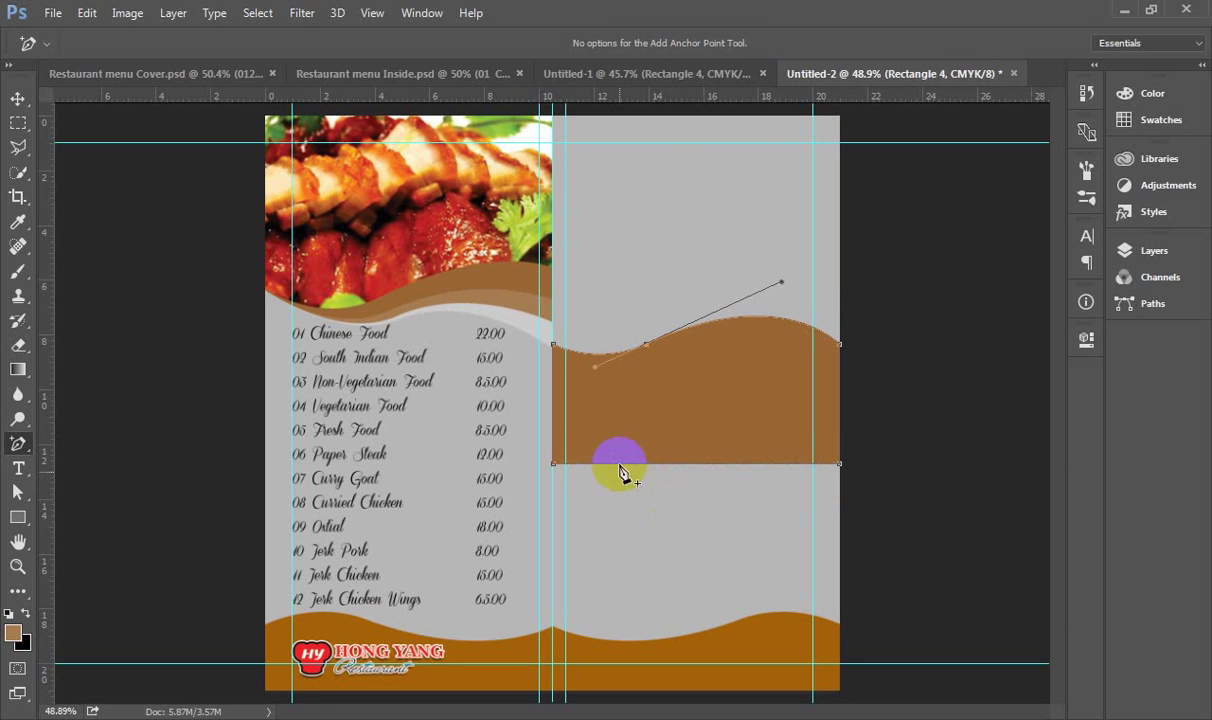
- Add an anchor left of centre on the shape's bottom edge and adjust it into a wave rising on the left and dipping on the right
left_click_drag(634, 465, 792, 521)
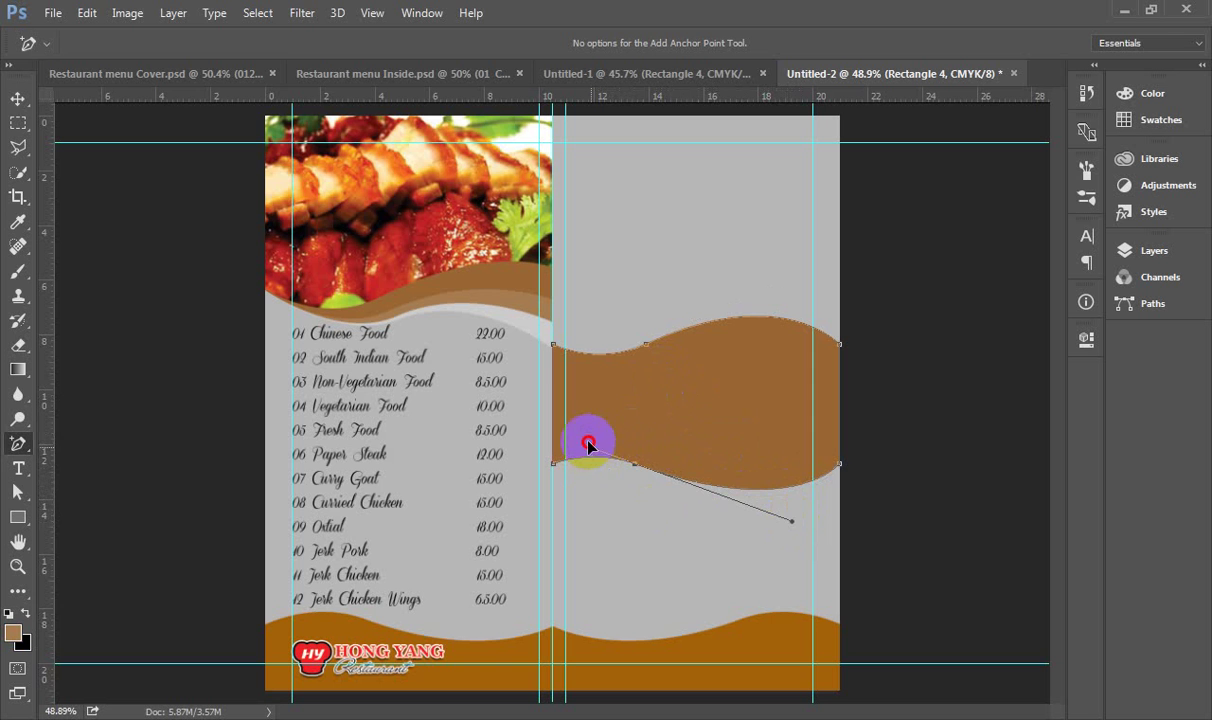
left_click_drag(589, 444, 588, 441)
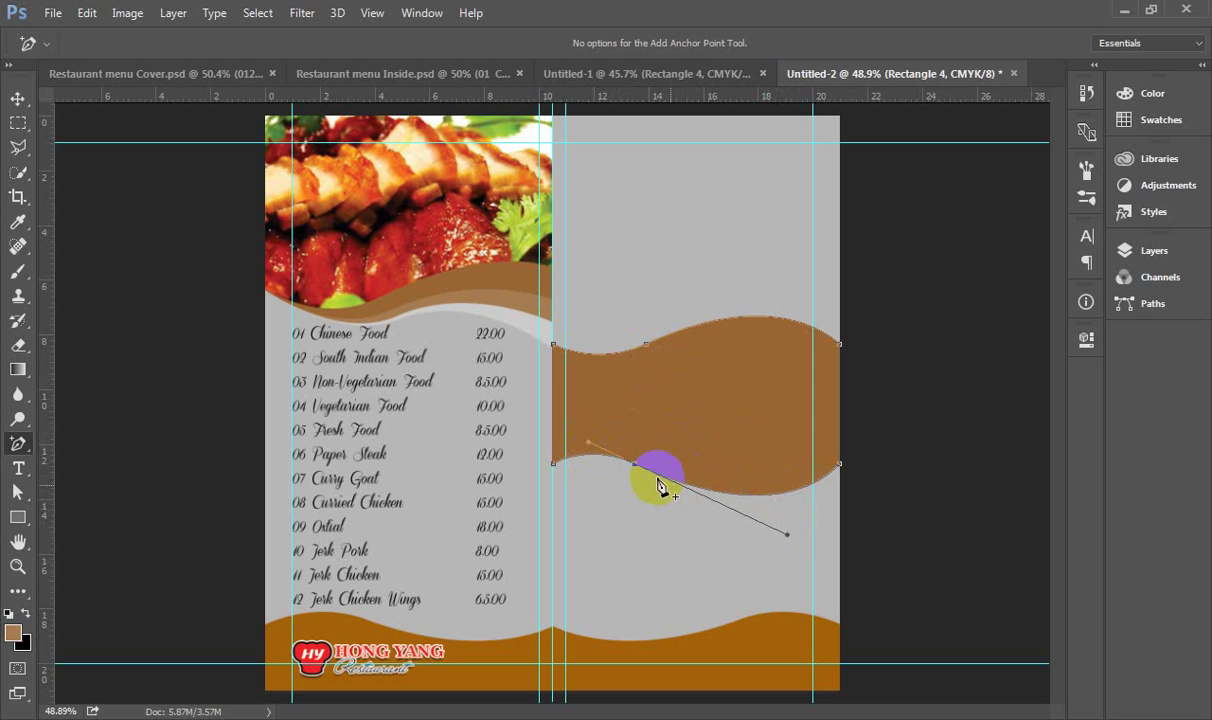
left_click_drag(785, 537, 799, 528)
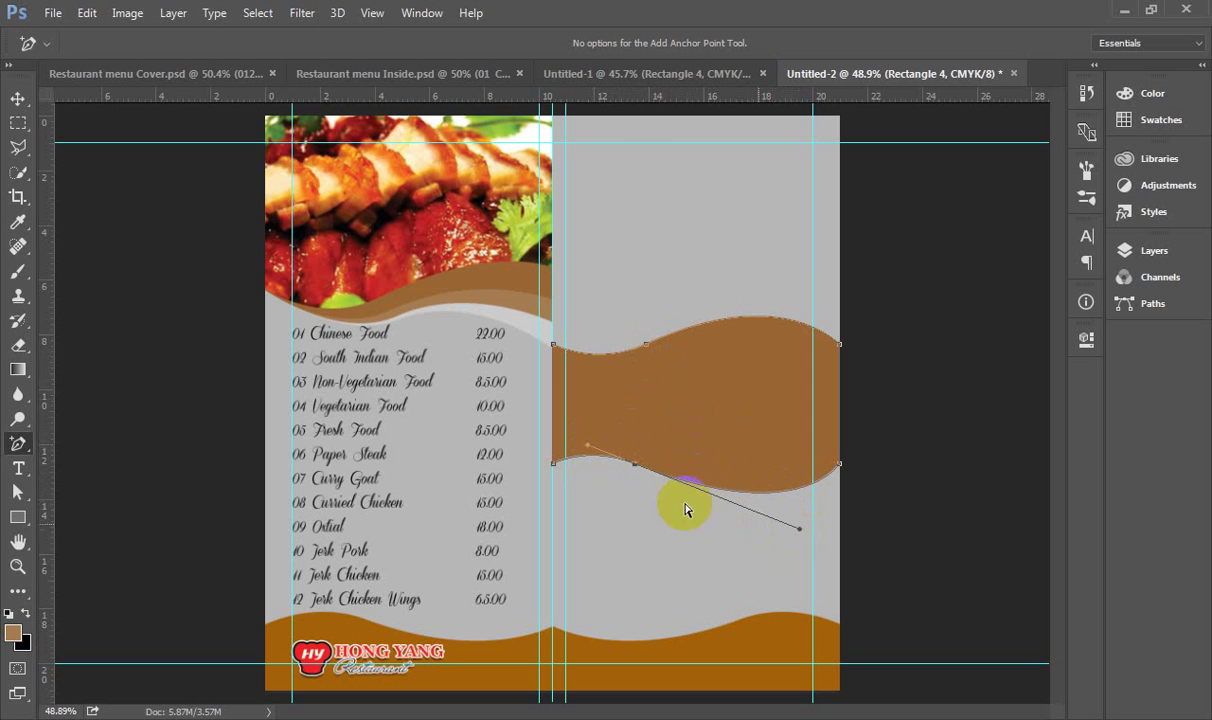
left_click(638, 464)
left_click_drag(638, 464, 652, 464)
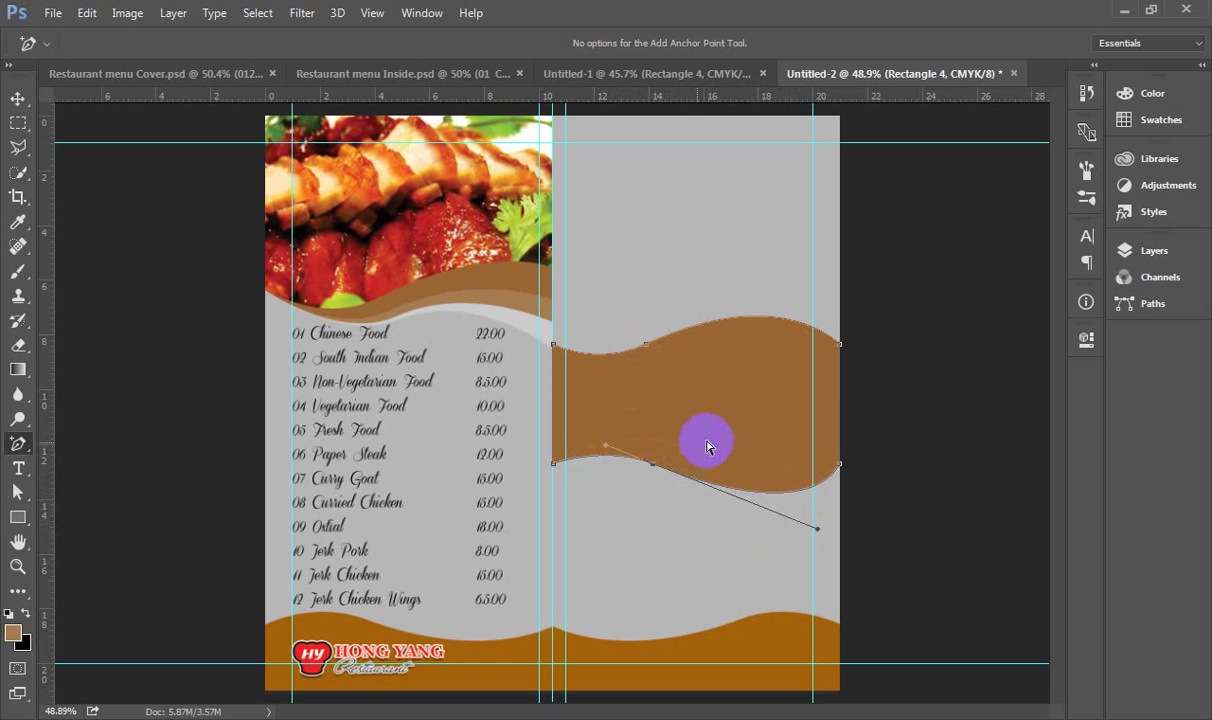
- Fine-tune the wave in the brown shape's top edge, raising its crest slightly, and finish editing that path
left_click_drag(646, 348, 782, 283)
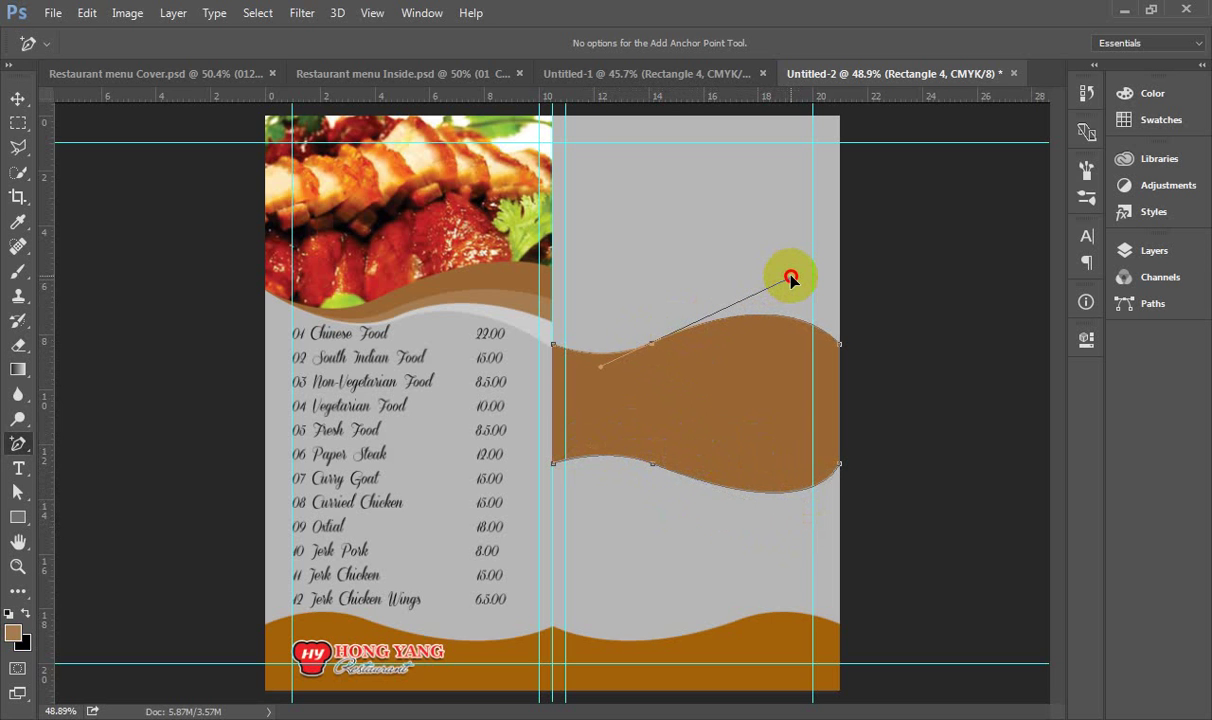
left_click(18, 98)
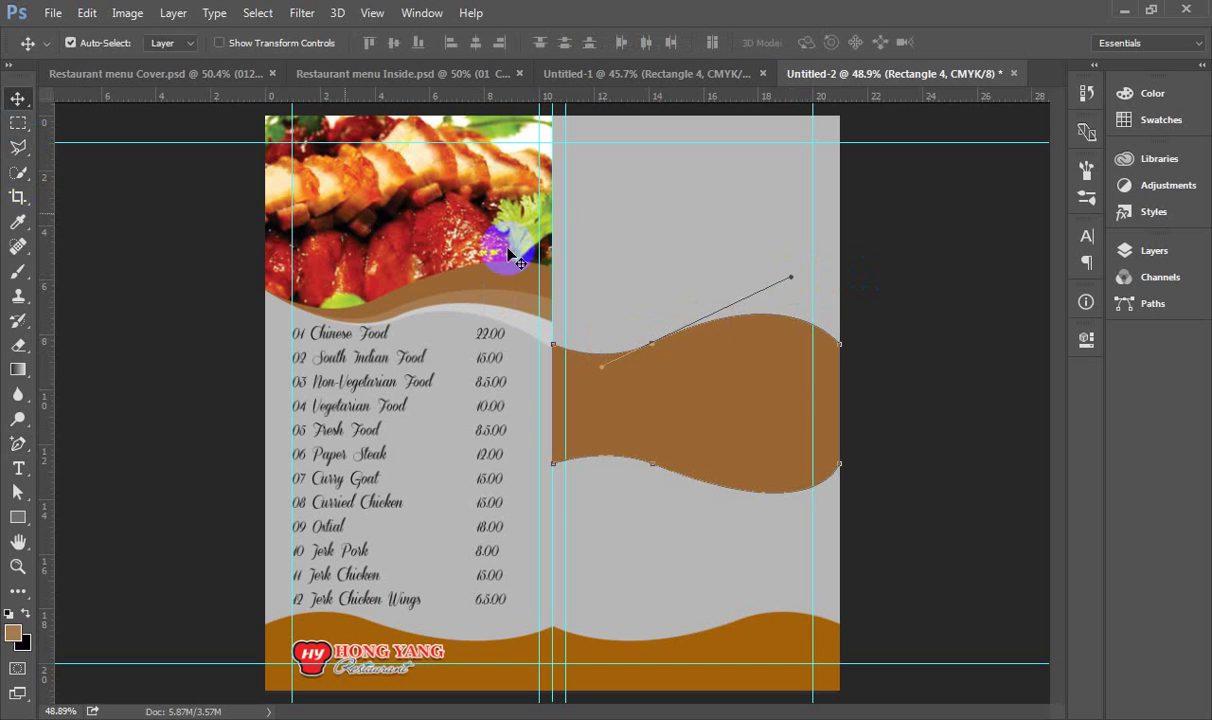
left_click(517, 258)
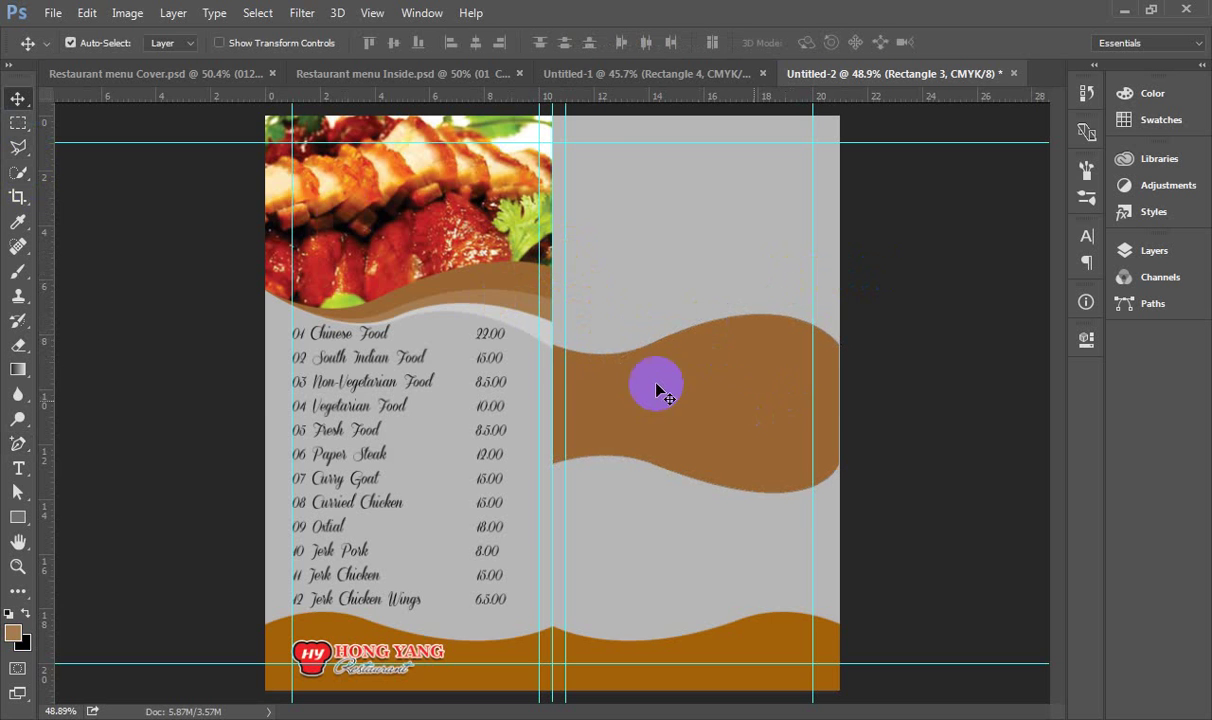
- Draw a 618 × 50 px strip across the right page over the wavy shape's top edge, fill it orange-brown, and check the reference design
left_click(18, 518)
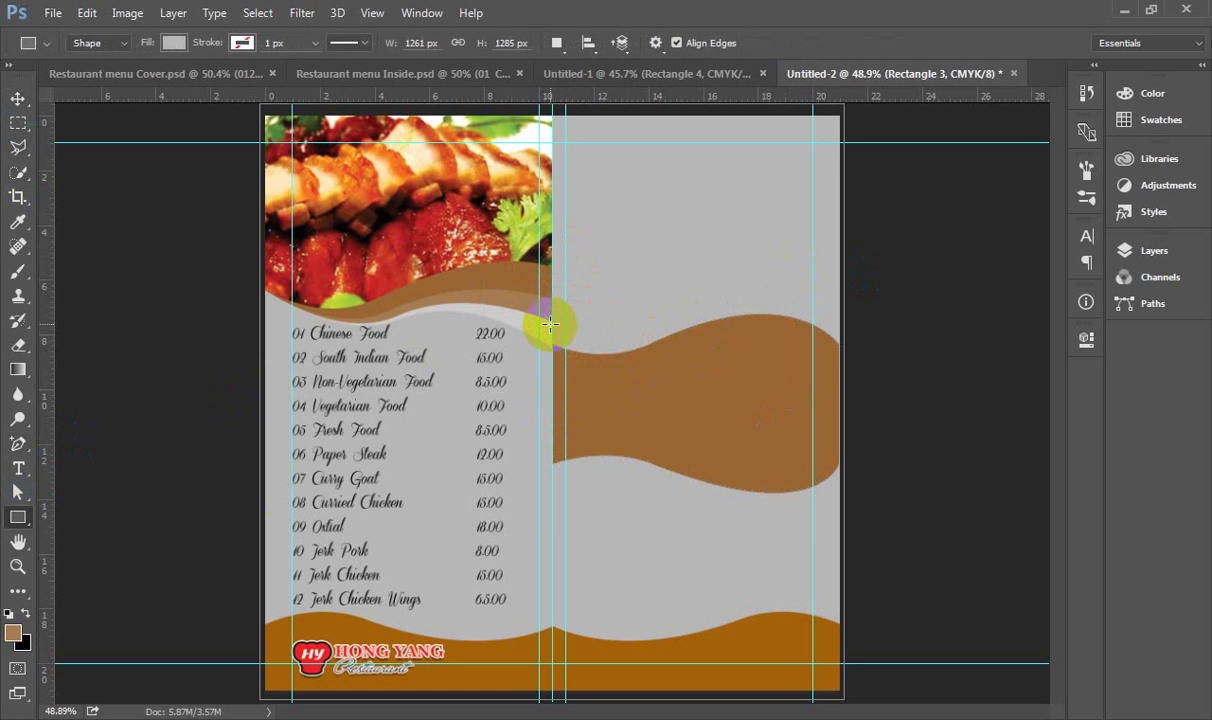
left_click_drag(549, 323, 840, 342)
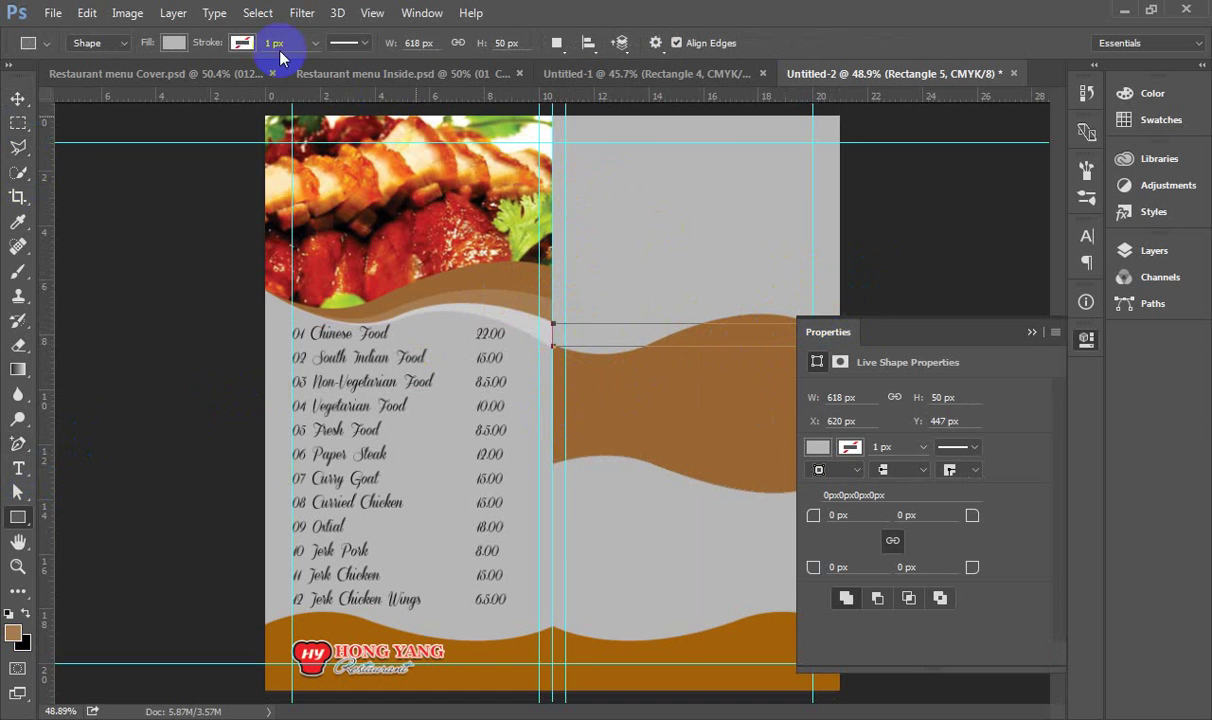
left_click(174, 43)
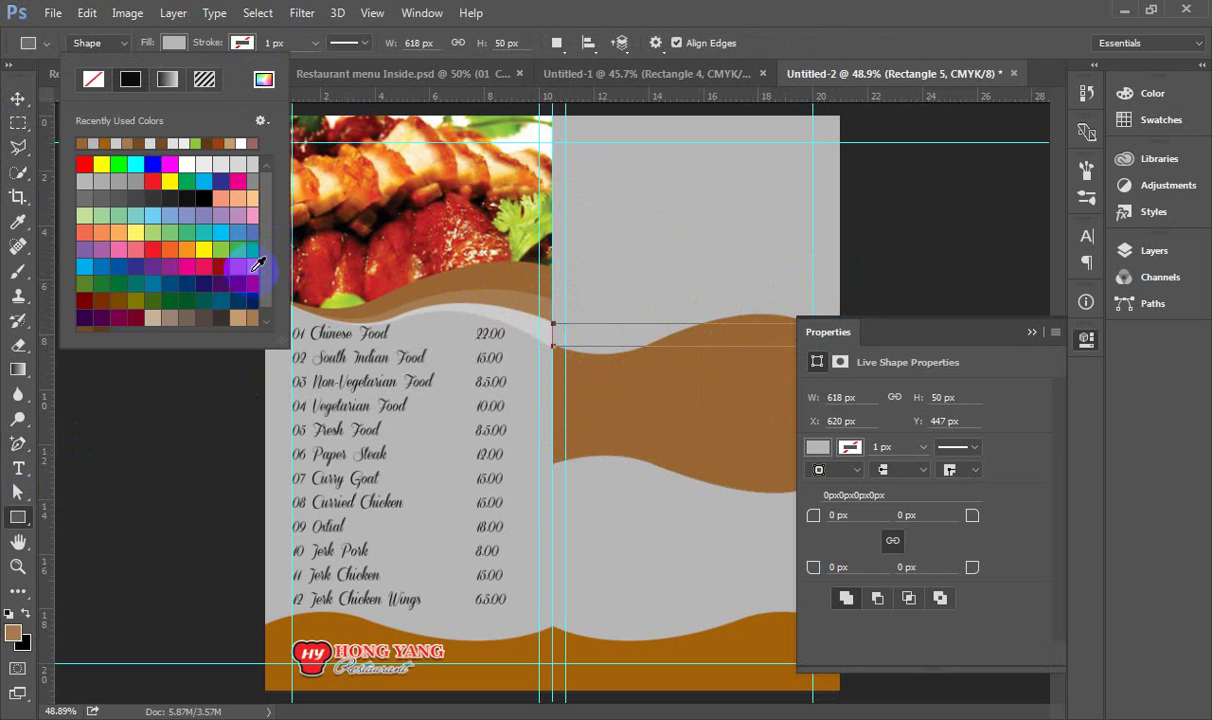
left_click(329, 239)
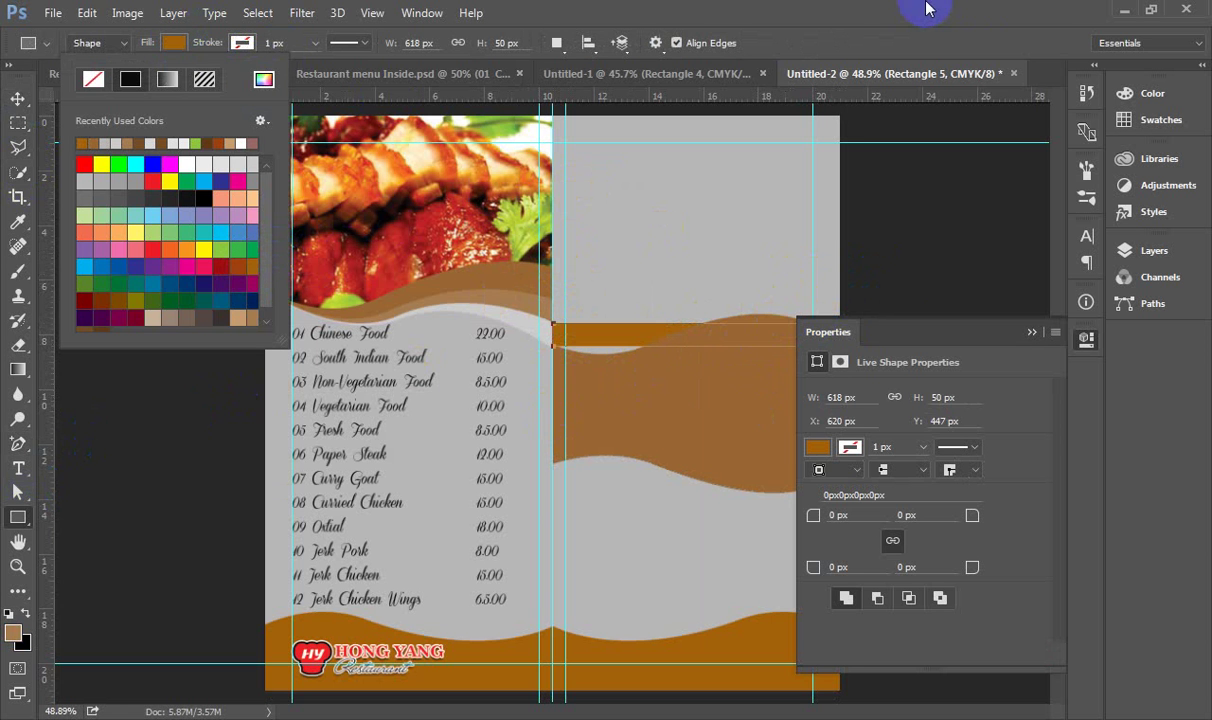
left_click(404, 80)
left_click(400, 76)
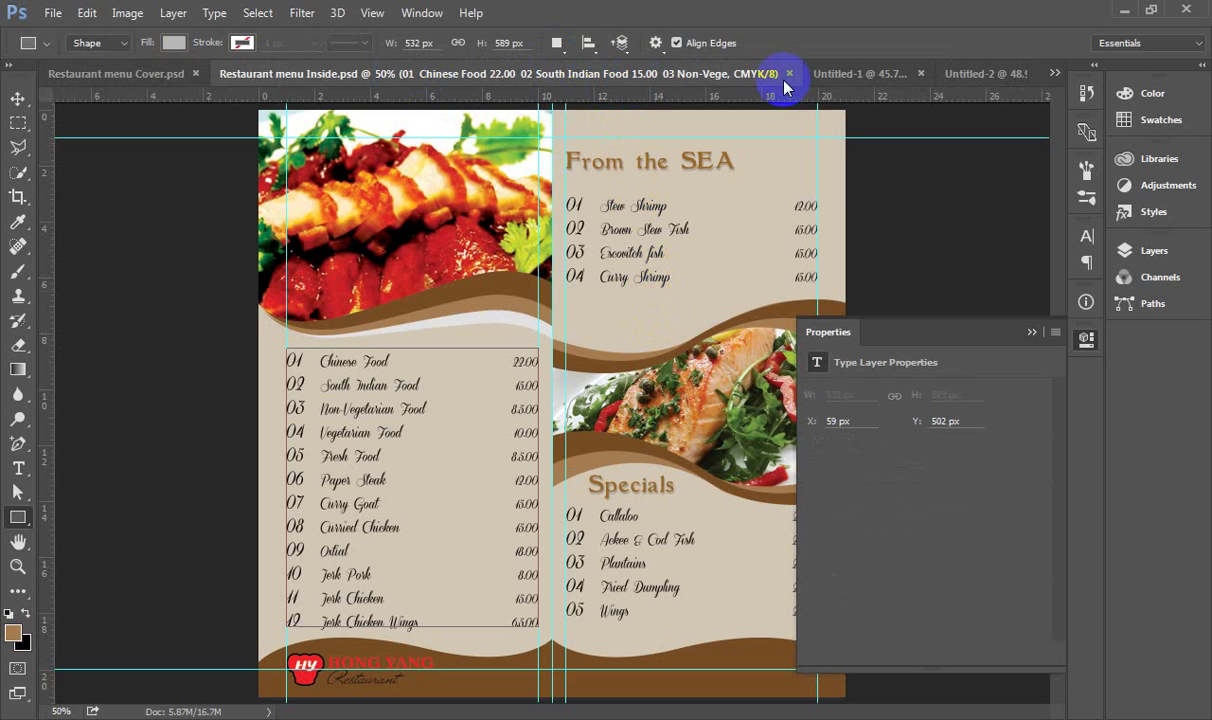
left_click(975, 74)
left_click(1027, 333)
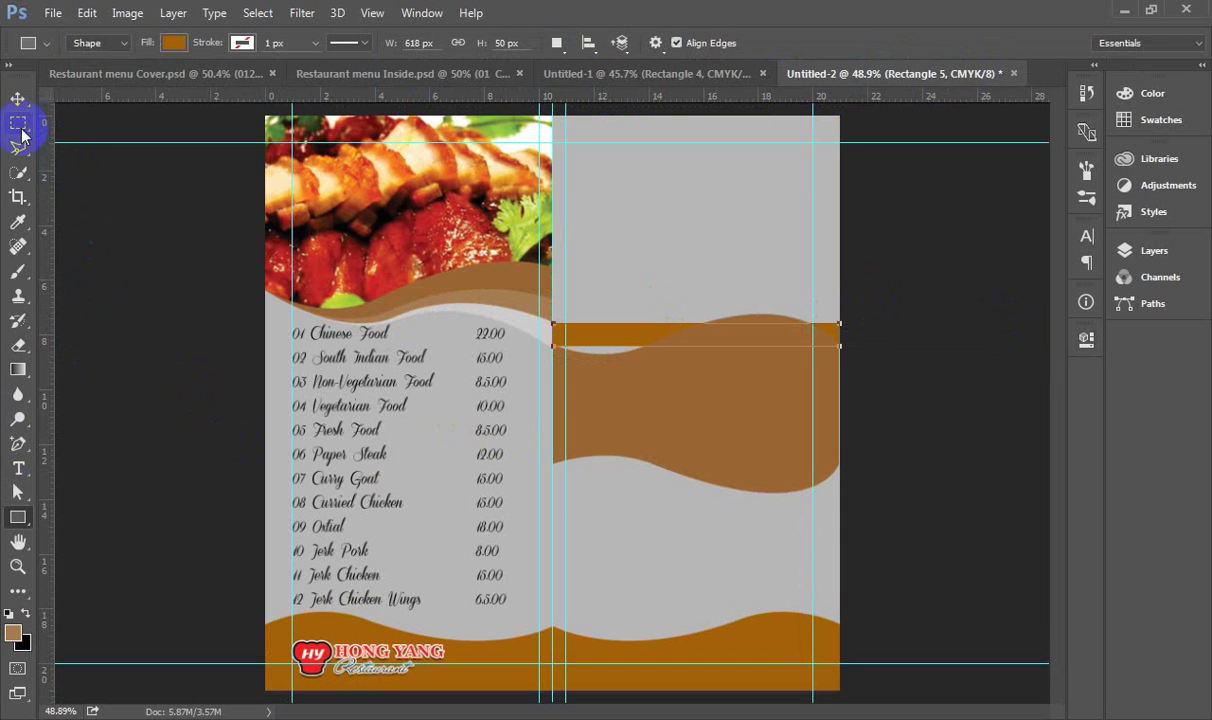
- Recolor the large wavy brown shape on the right page light green to contrast with the strip
left_click(17, 491)
left_click(640, 447)
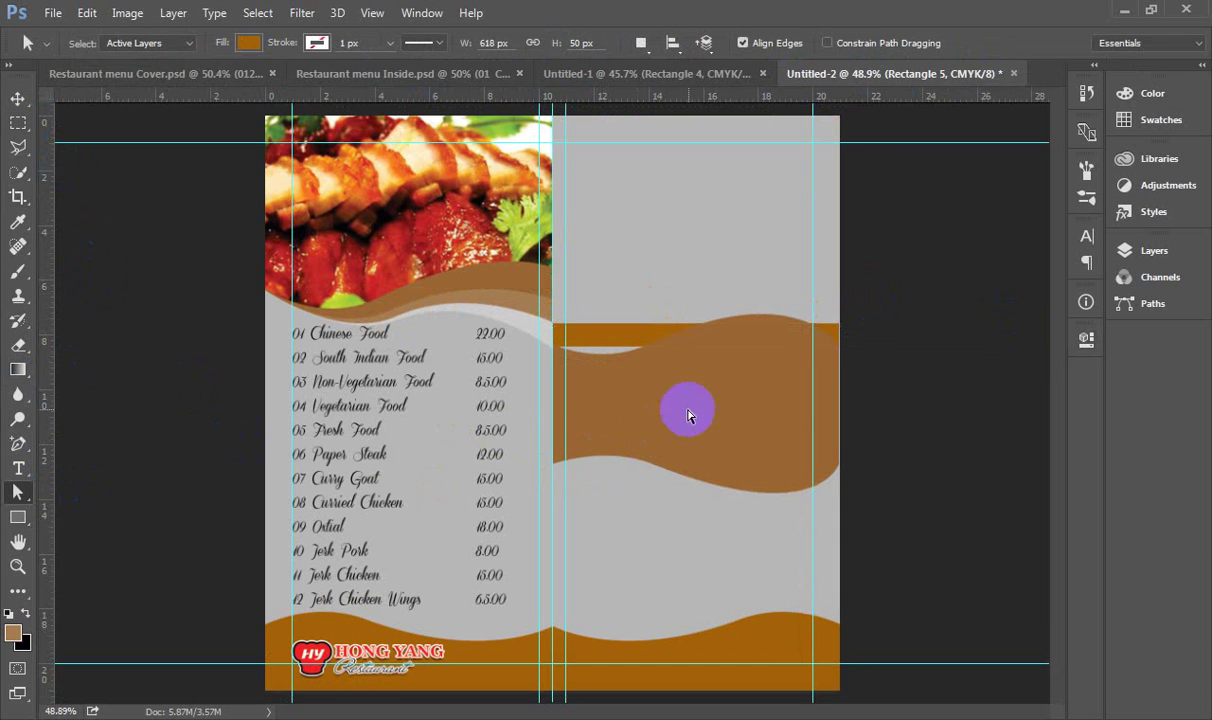
left_click(17, 100)
left_click(625, 406)
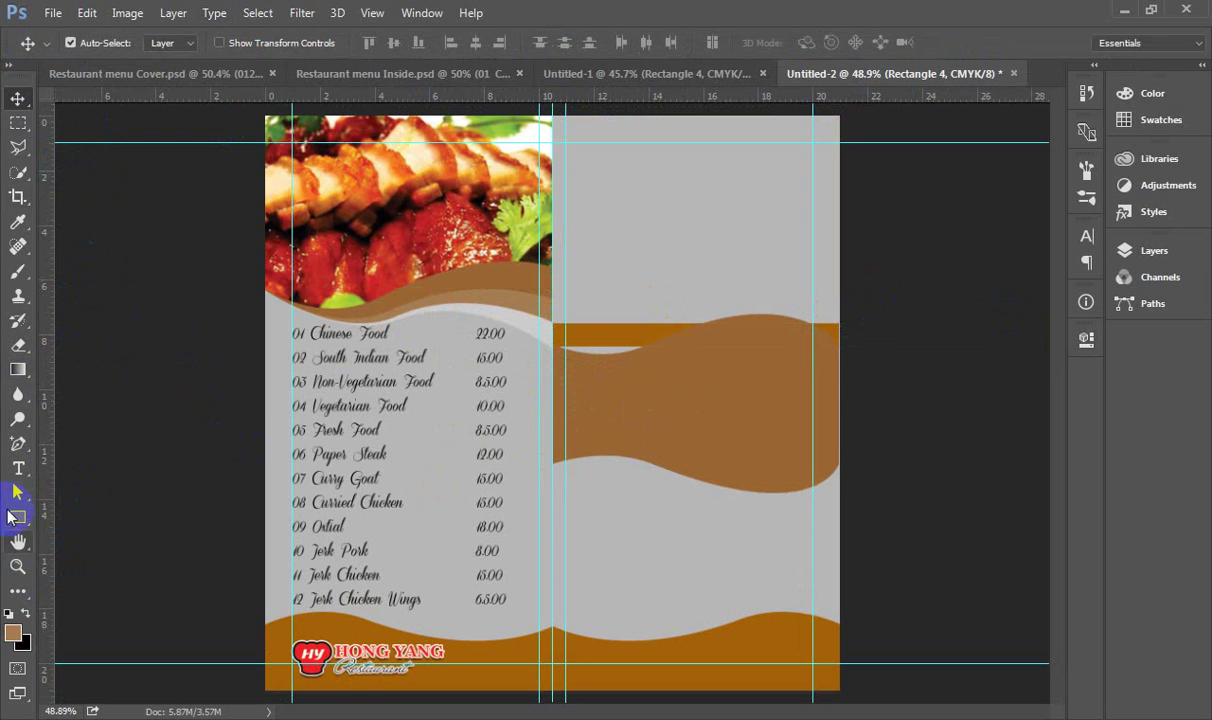
left_click(12, 495)
left_click(248, 42)
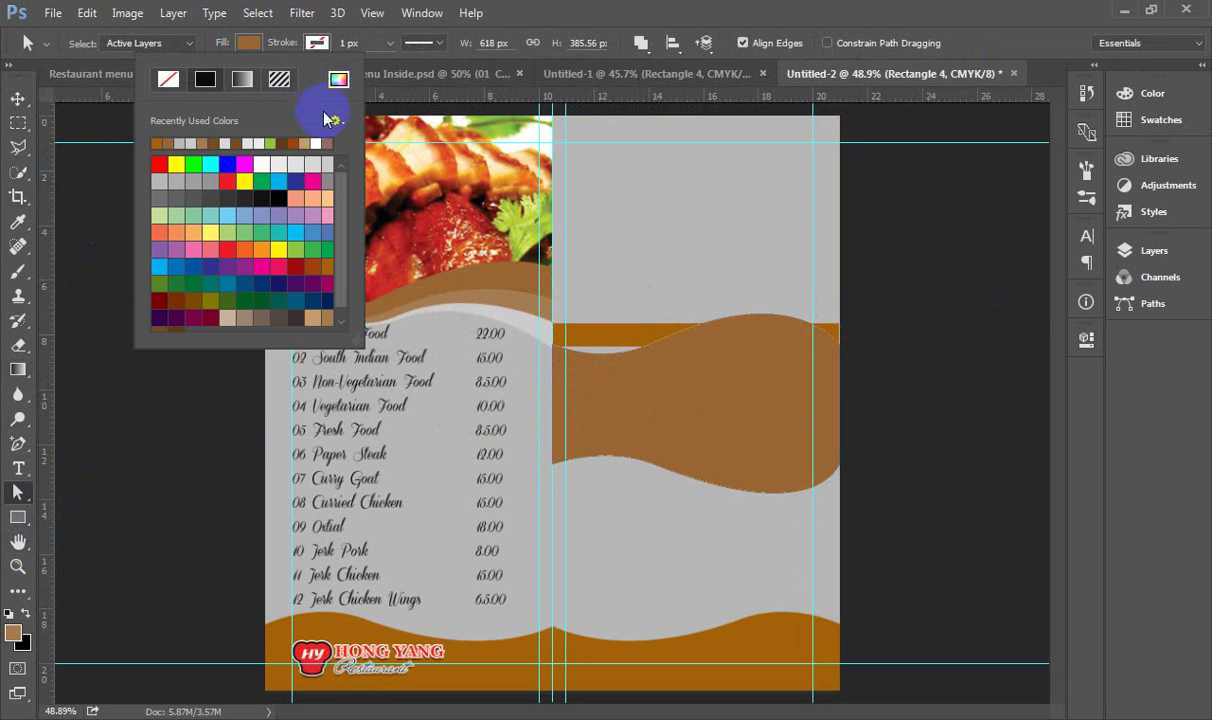
left_click(297, 196)
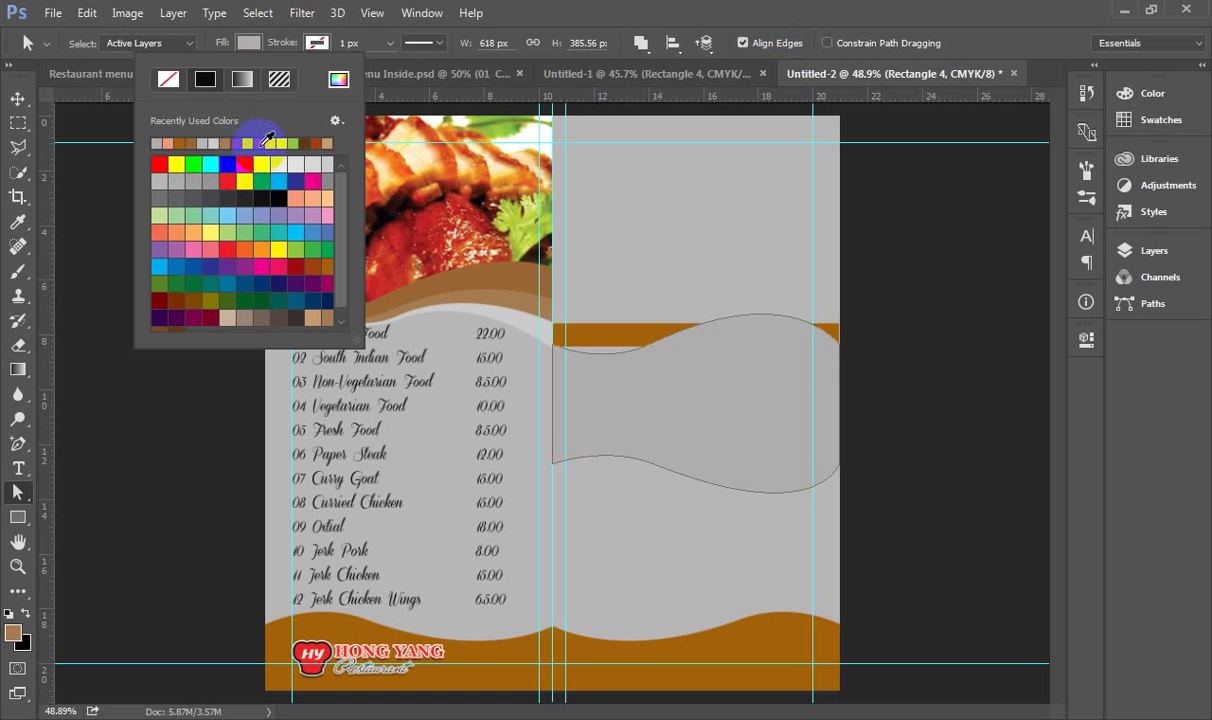
left_click(299, 144)
key("Return")
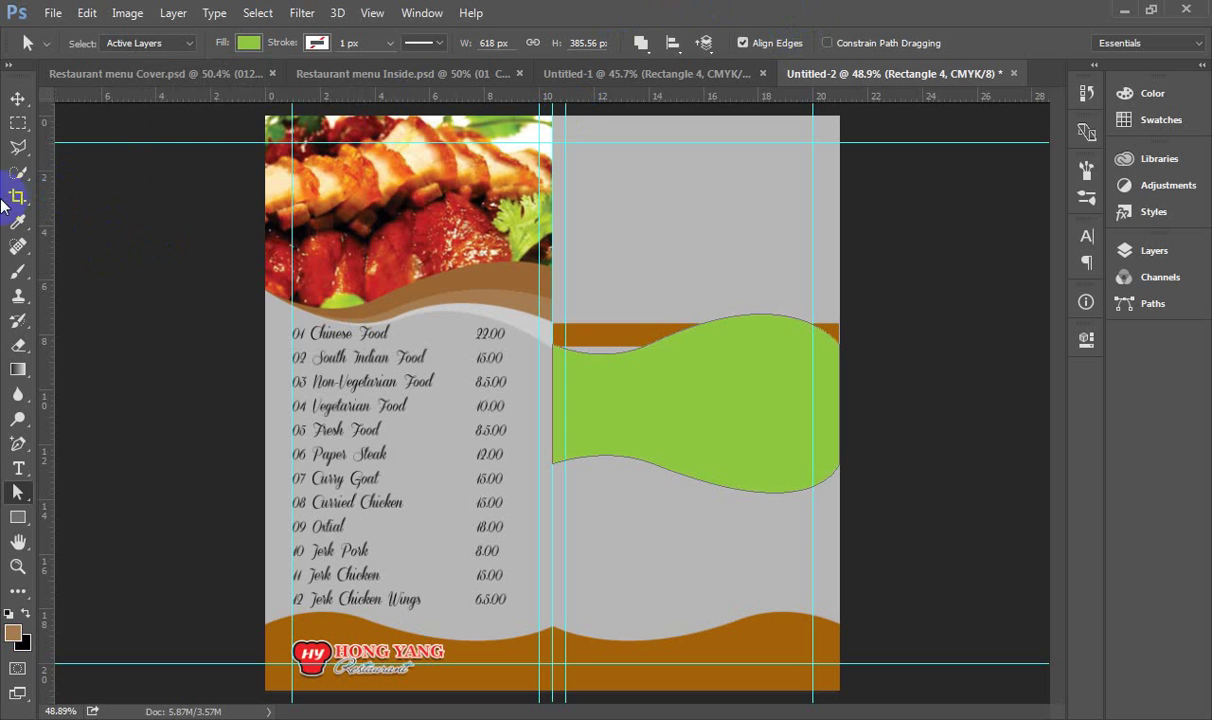
- Add an anchor point near the middle of both the top and bottom edges of the orange-brown strip
left_click(19, 99)
left_click(606, 343)
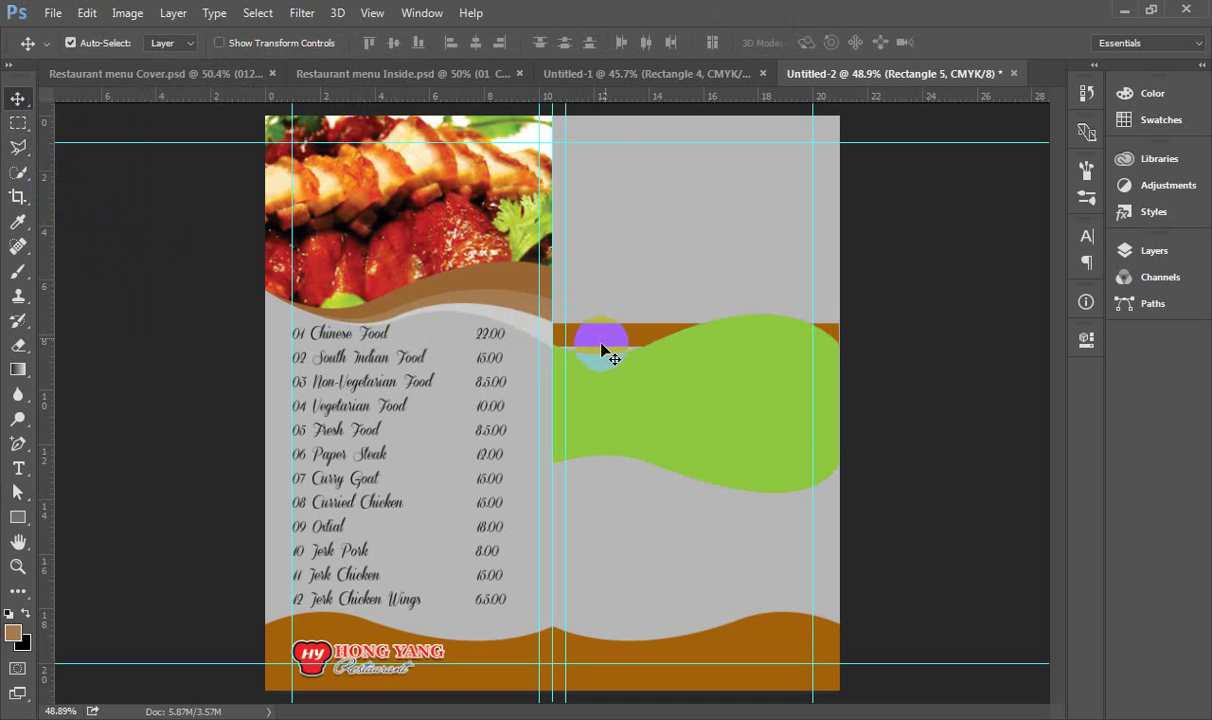
left_click(18, 443)
left_click(548, 367)
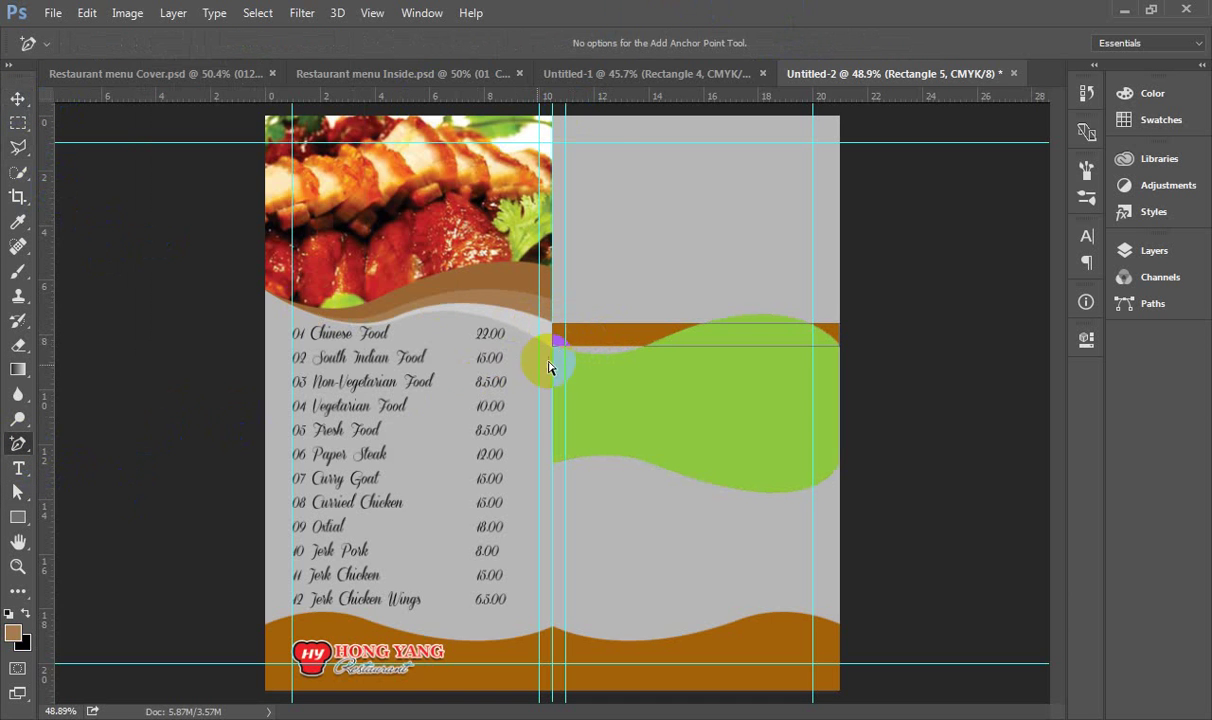
left_click(682, 324)
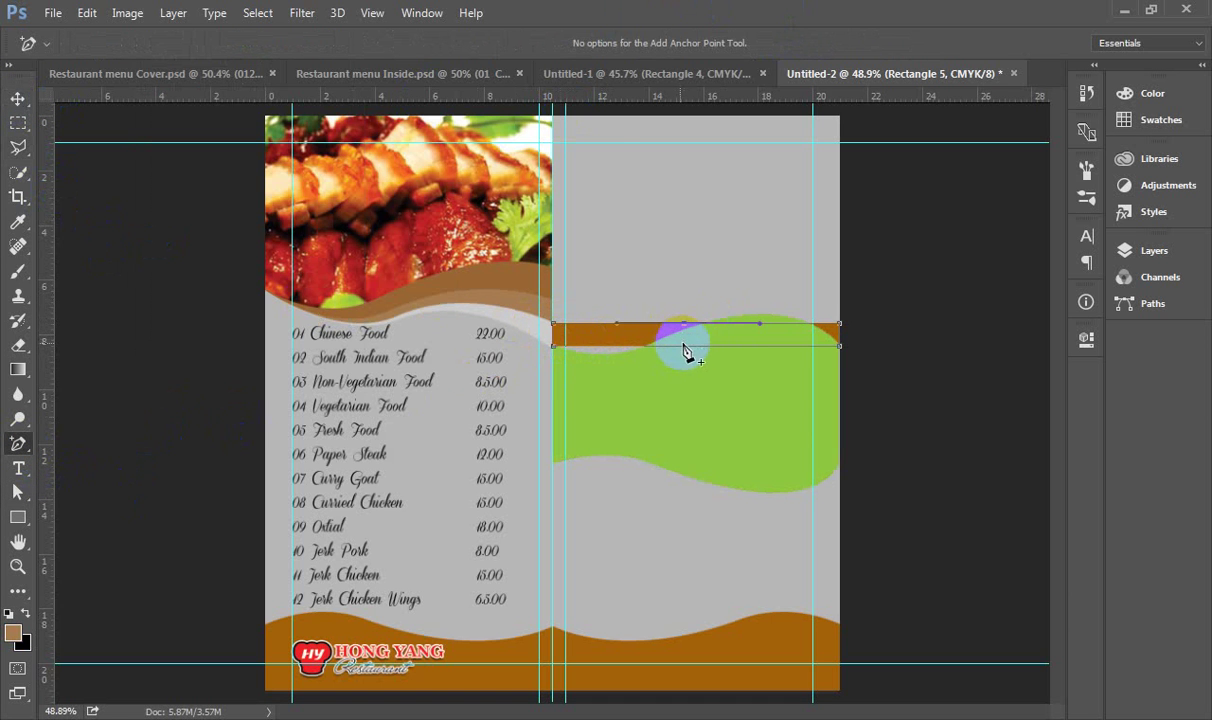
left_click(695, 347)
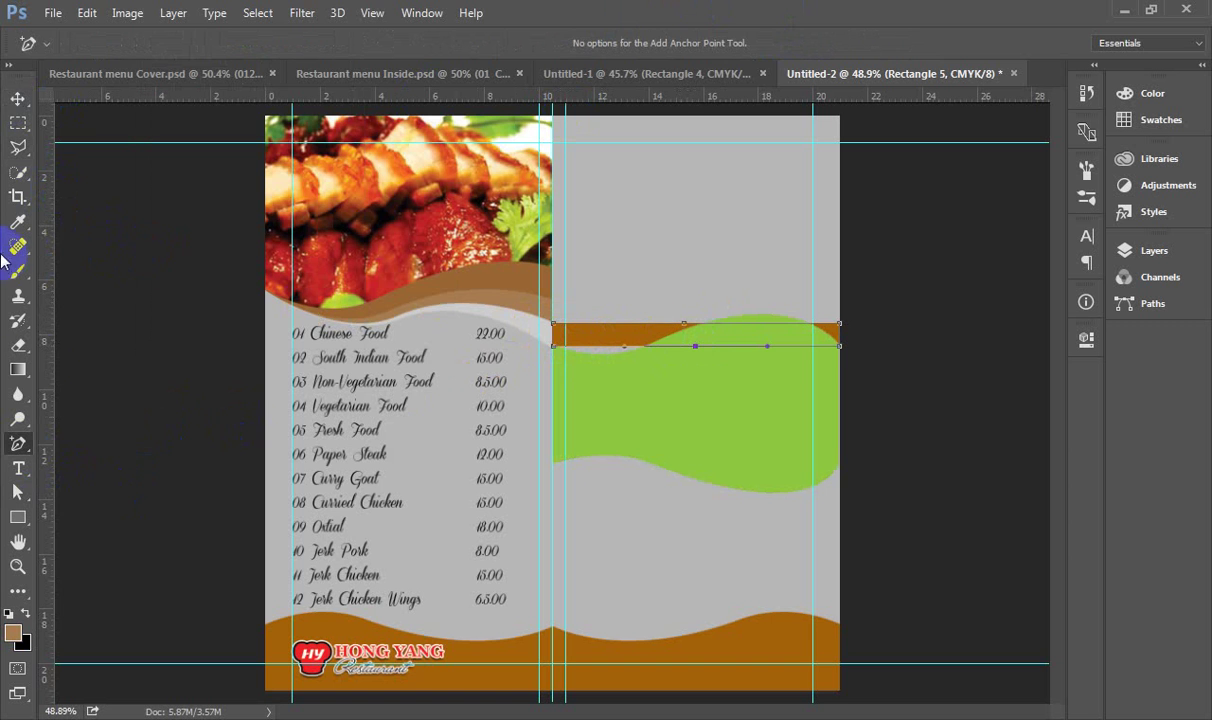
- Bend both edges of the strip into waves from their middle anchors, dipping on the left and rising on the right along the green shape
left_click(19, 494)
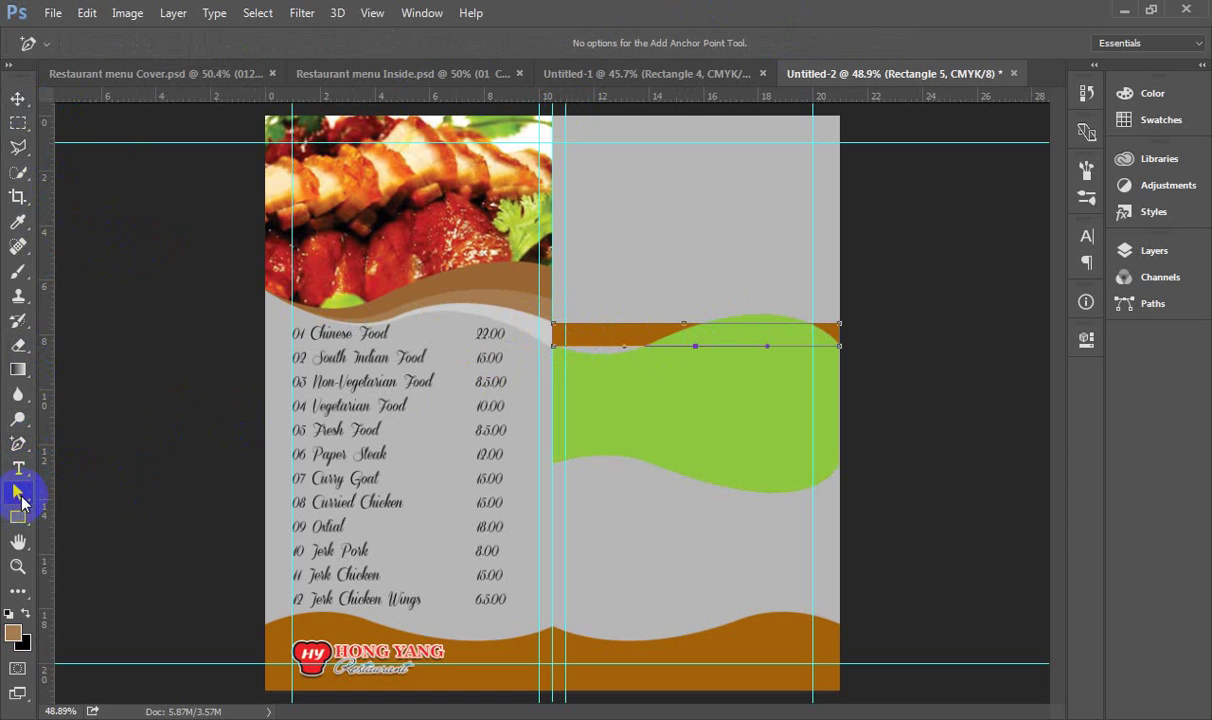
left_click(684, 327)
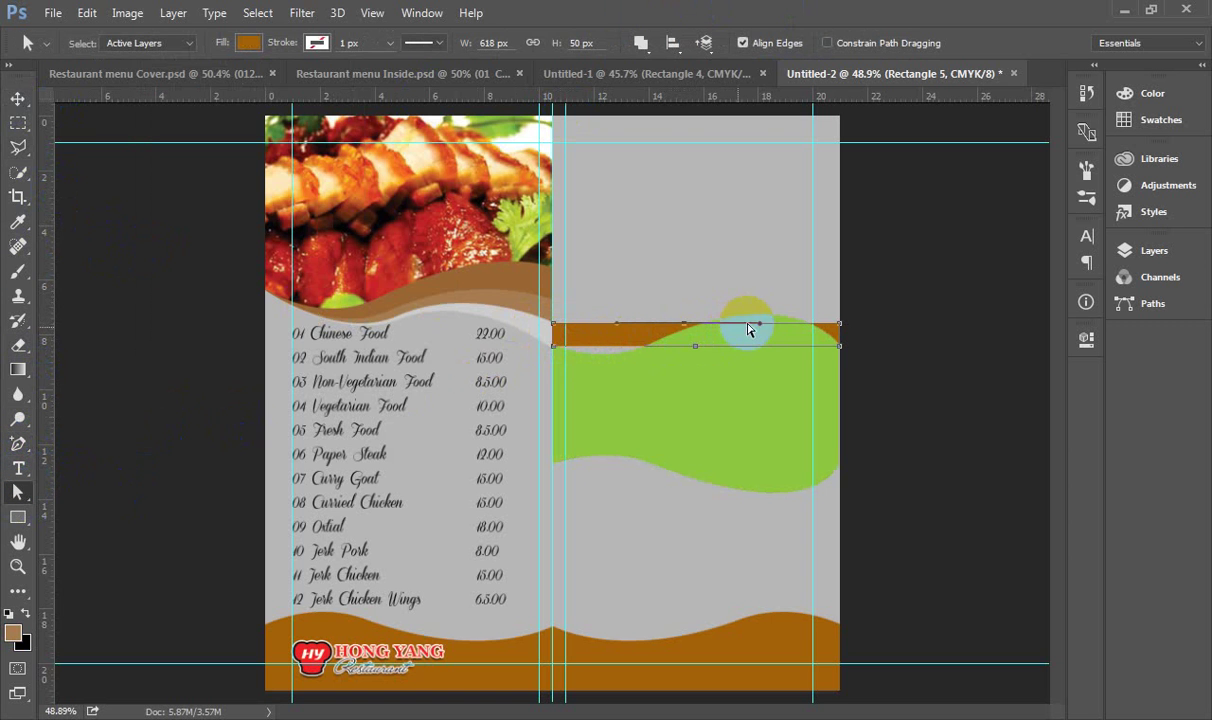
left_click_drag(760, 326, 786, 290)
left_click(692, 346)
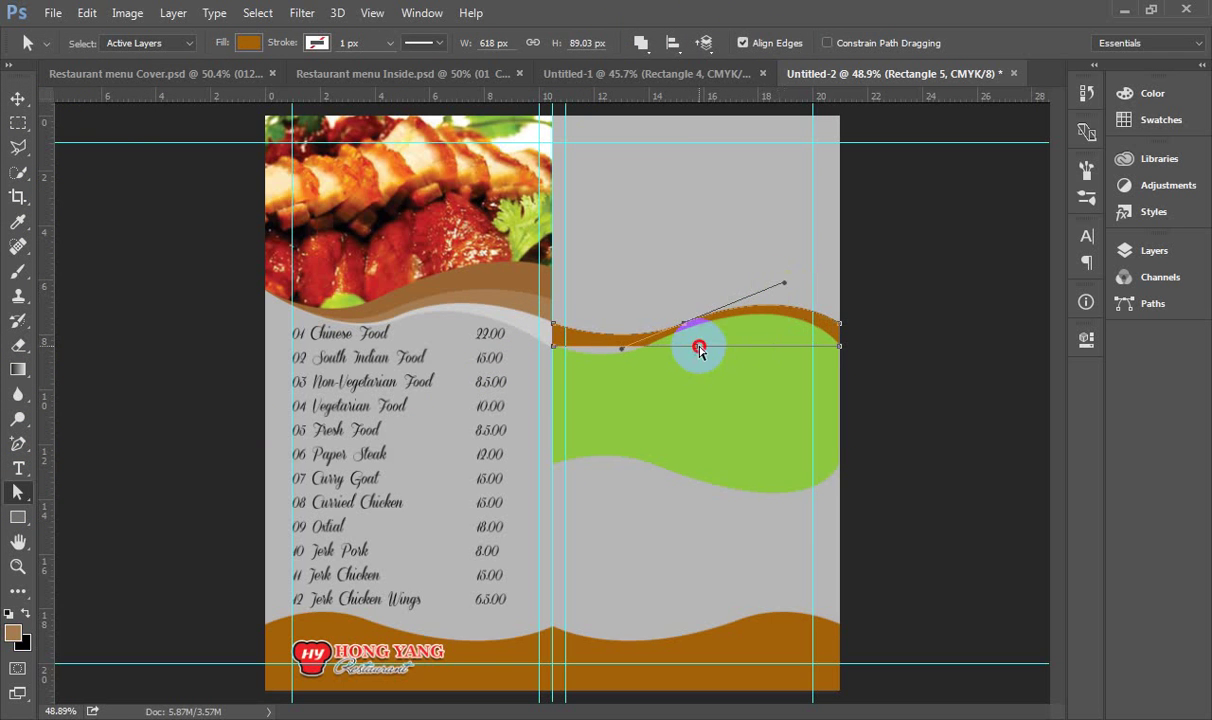
left_click_drag(766, 347, 687, 334)
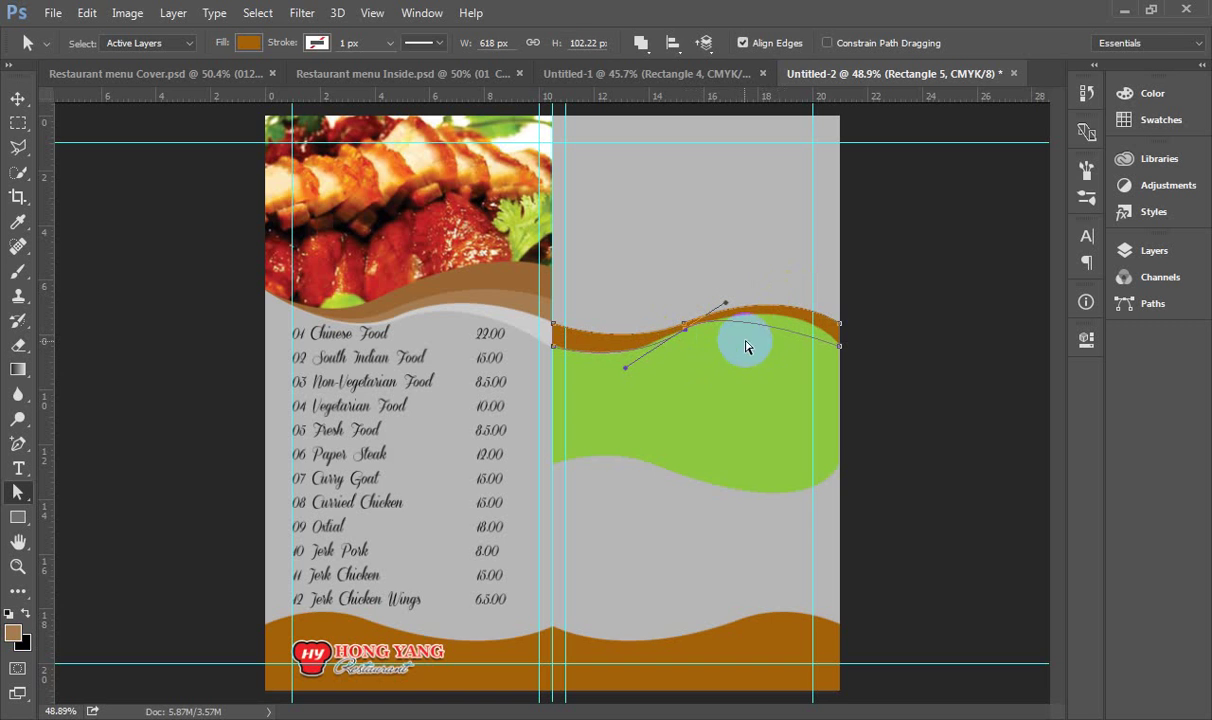
- Nudge the strip's right-end anchors up and slightly outward past the page edge, and its left-end anchors slightly up
left_click(851, 318)
left_click(838, 330)
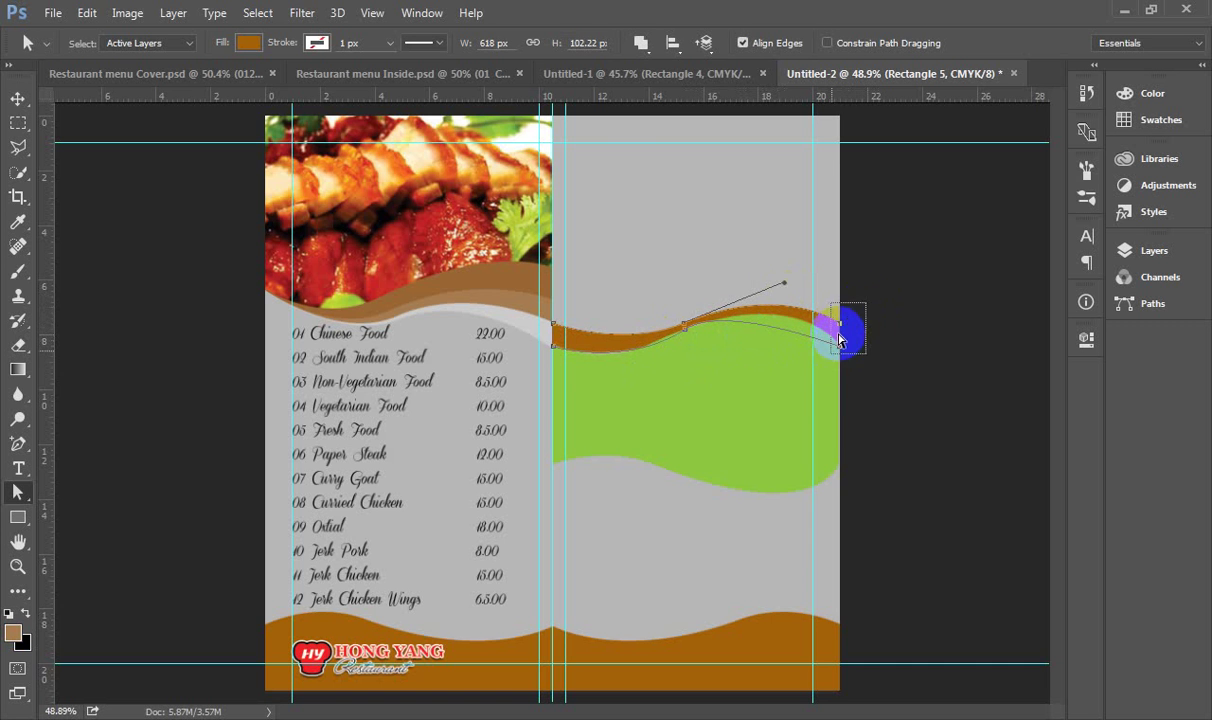
left_click_drag(841, 319, 797, 384)
scroll(849, 346, "up", 3)
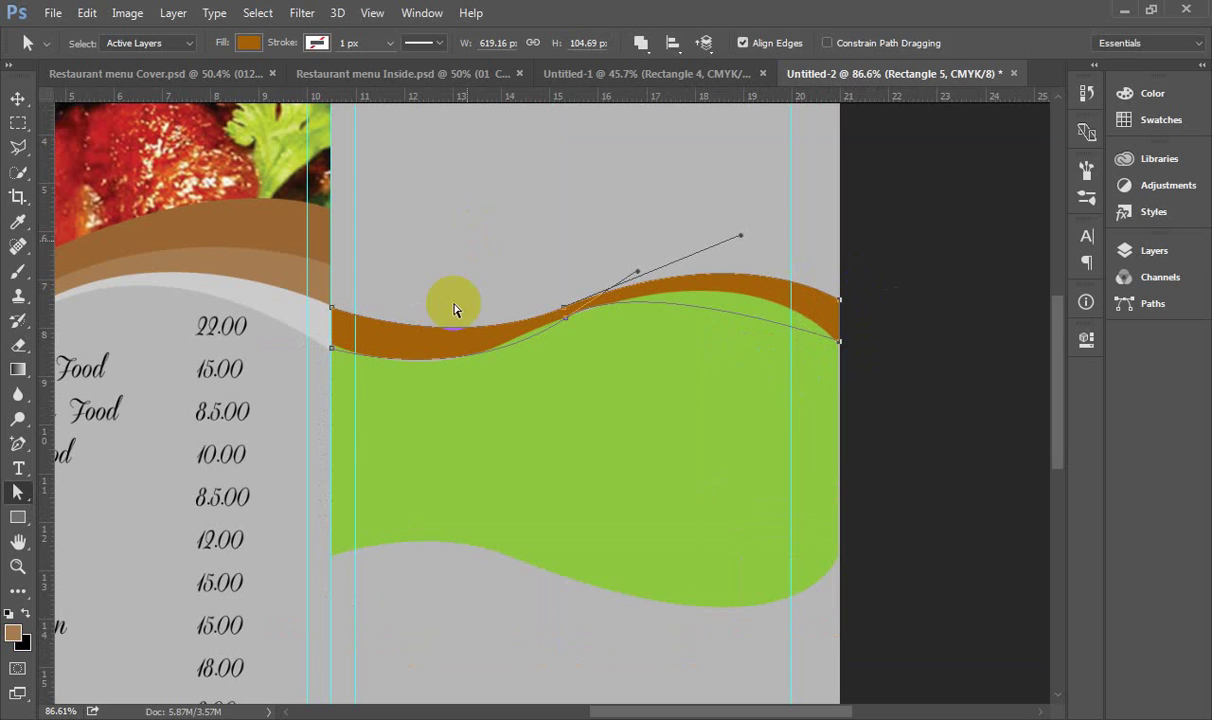
left_click_drag(316, 290, 352, 410)
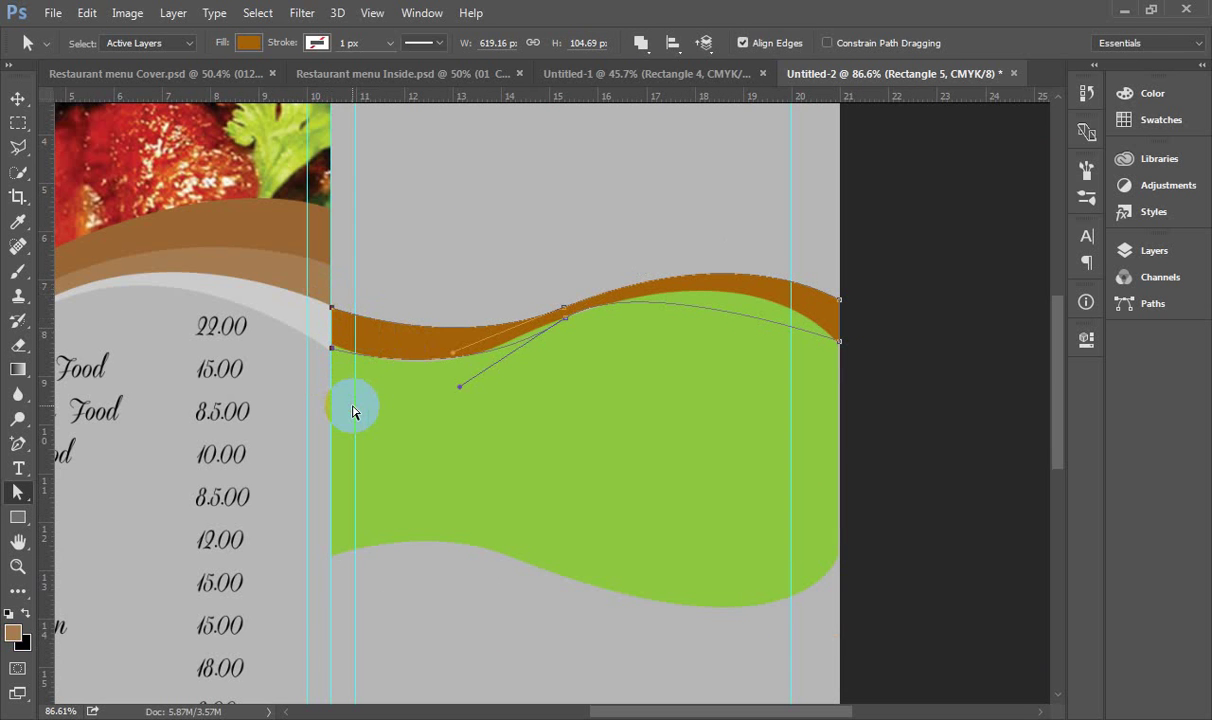
key("shift+Up")
- Refine the strip's middle anchor handles to raise the upper crest and deepen the lower trough, and compare the band with the reference design
left_click(419, 343)
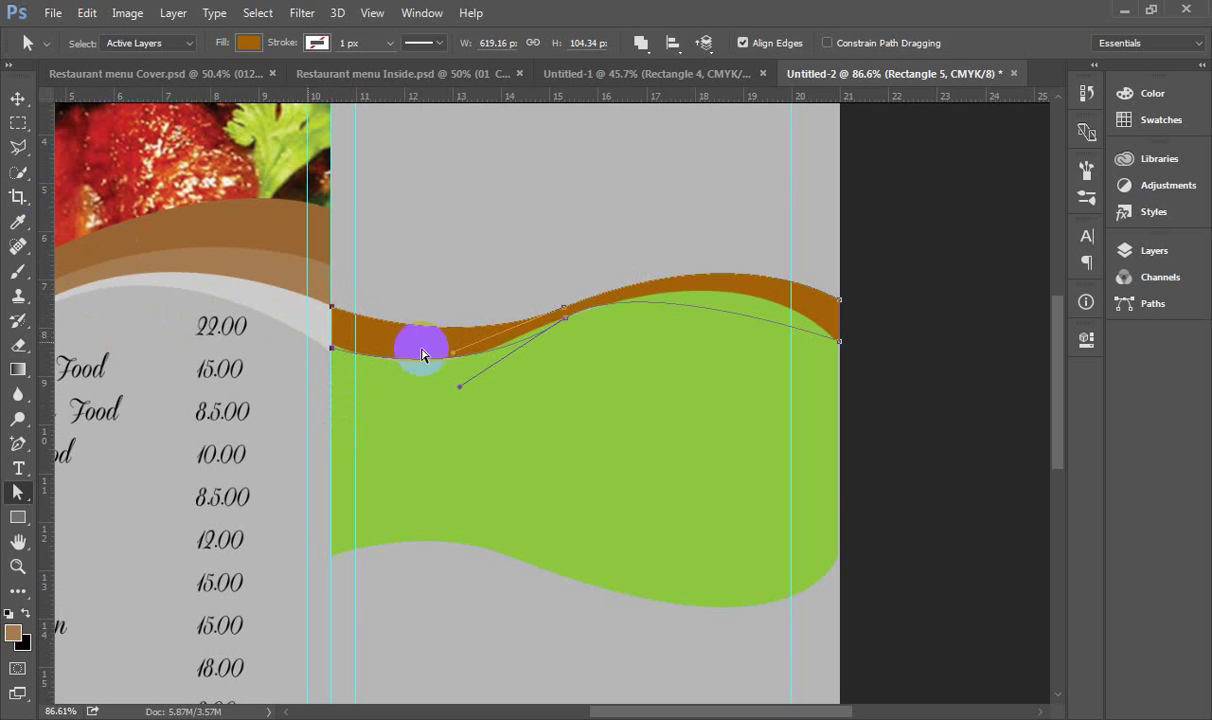
left_click(487, 350)
left_click(562, 319)
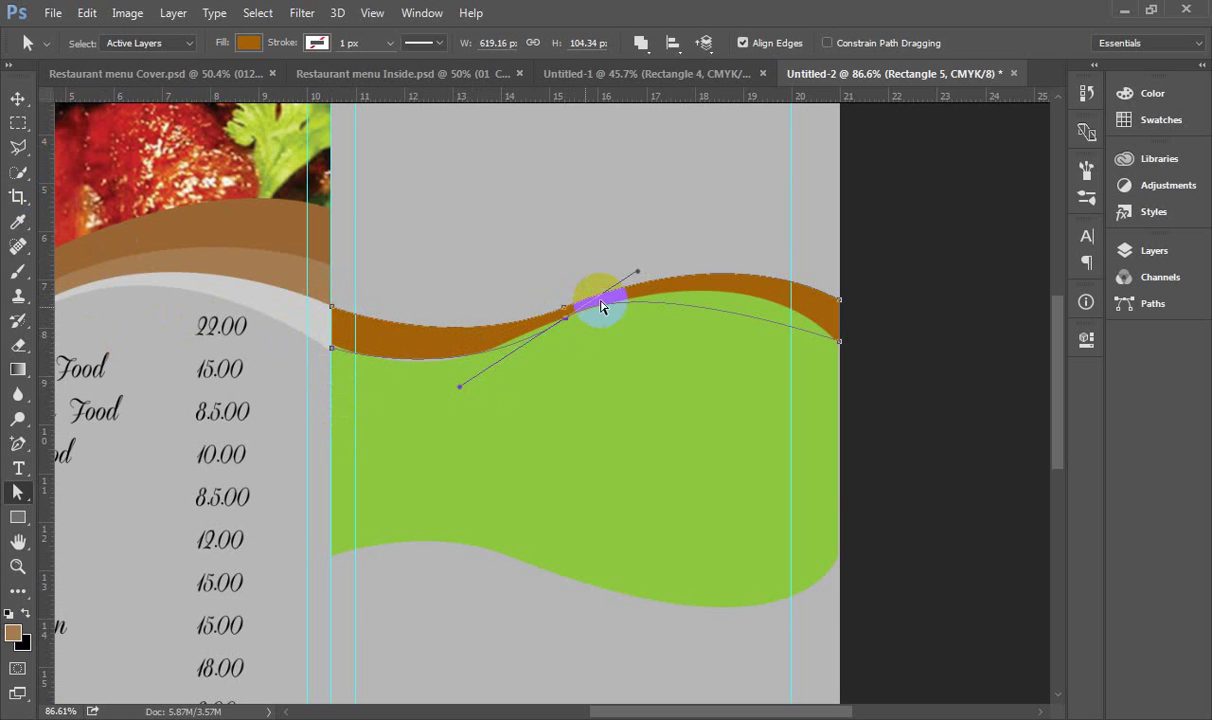
left_click_drag(563, 318, 754, 214)
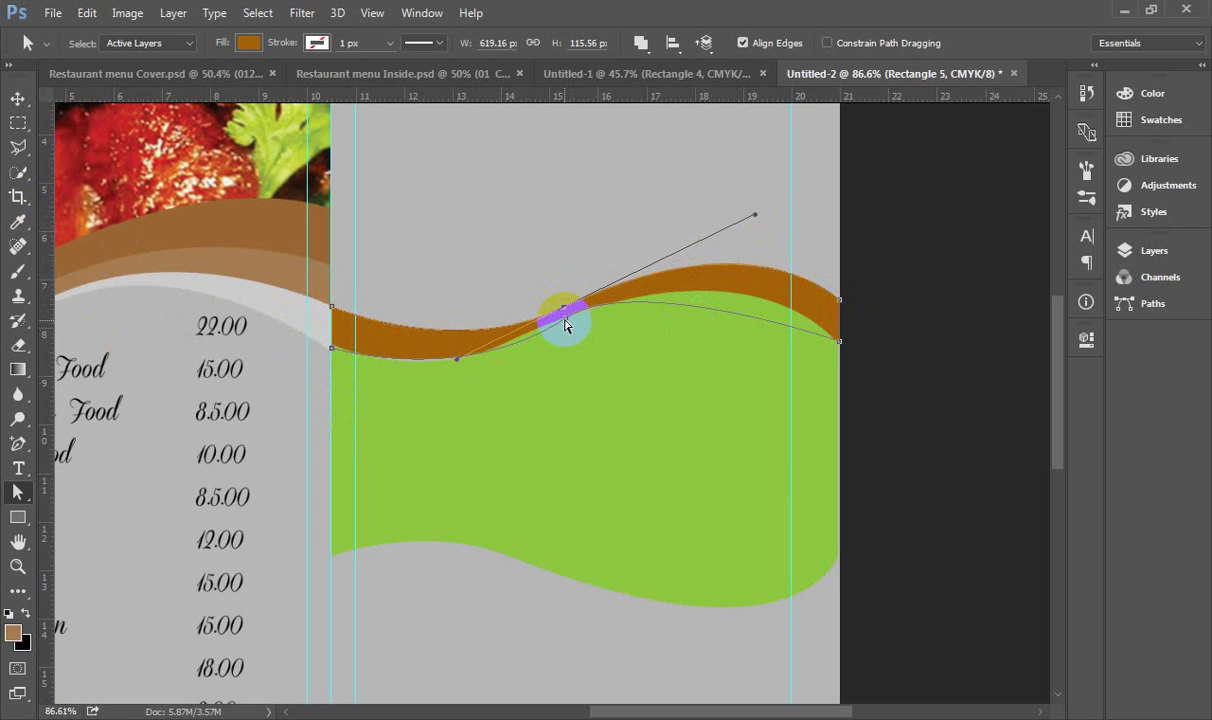
left_click_drag(565, 323, 440, 392)
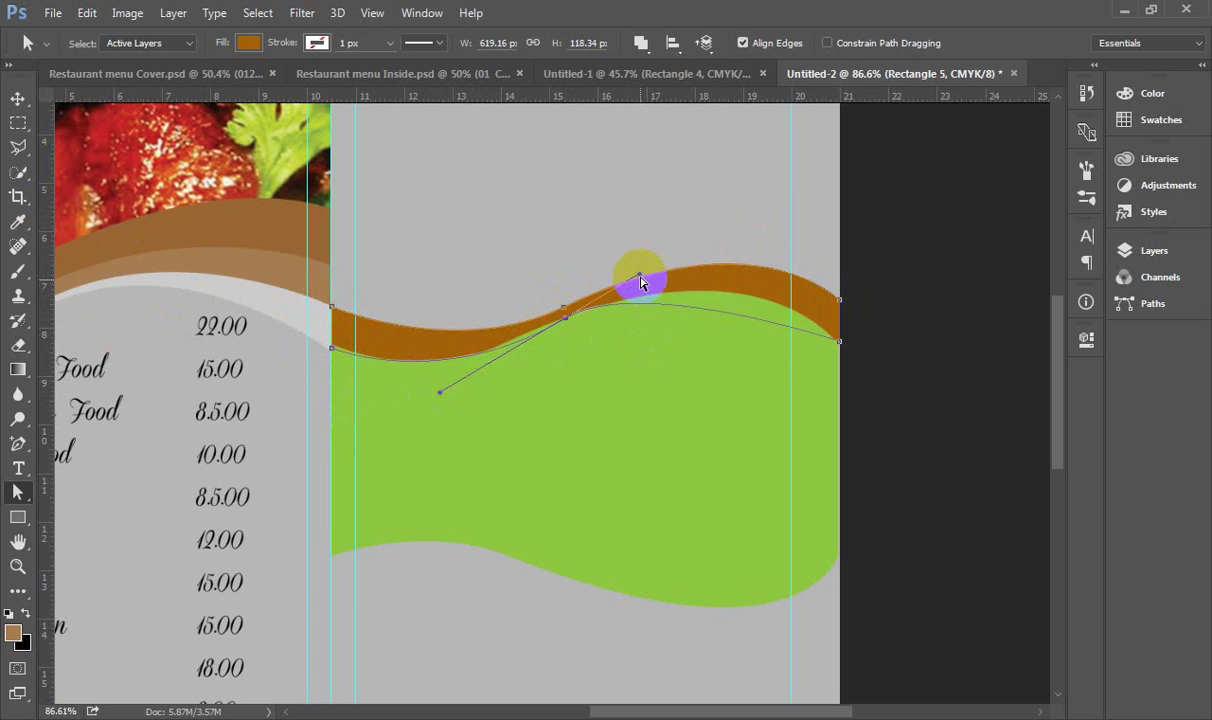
left_click_drag(641, 280, 657, 269)
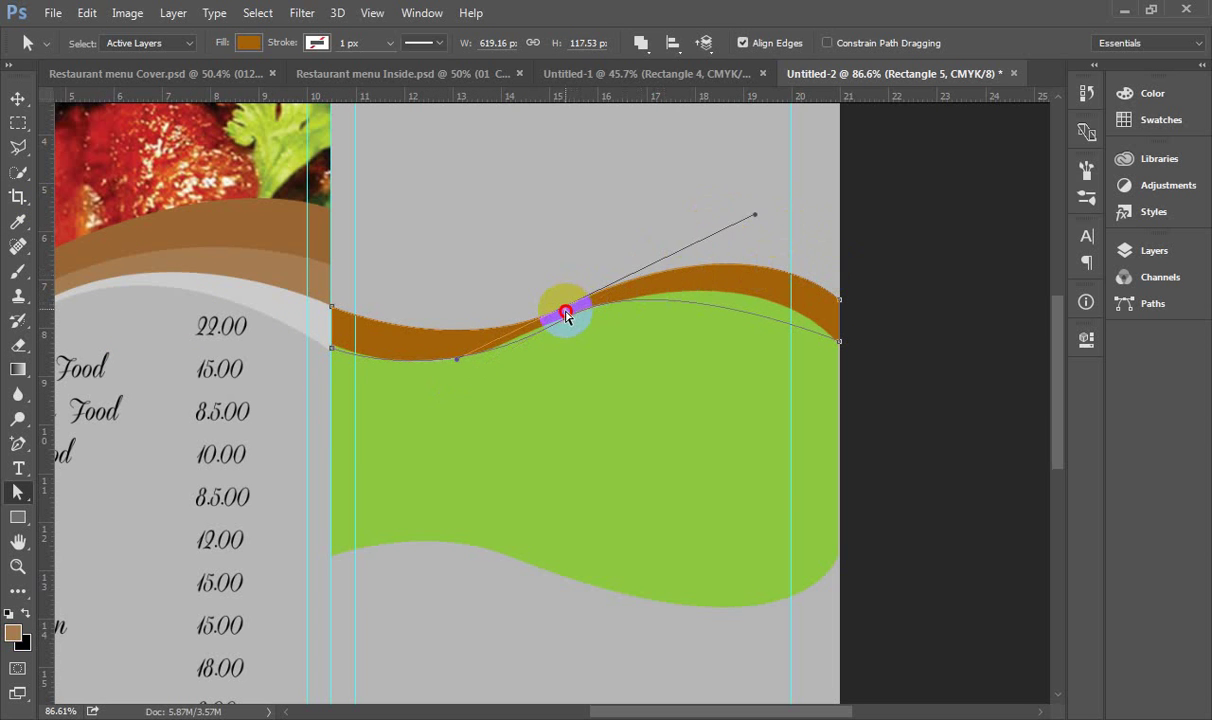
left_click_drag(566, 316, 565, 319)
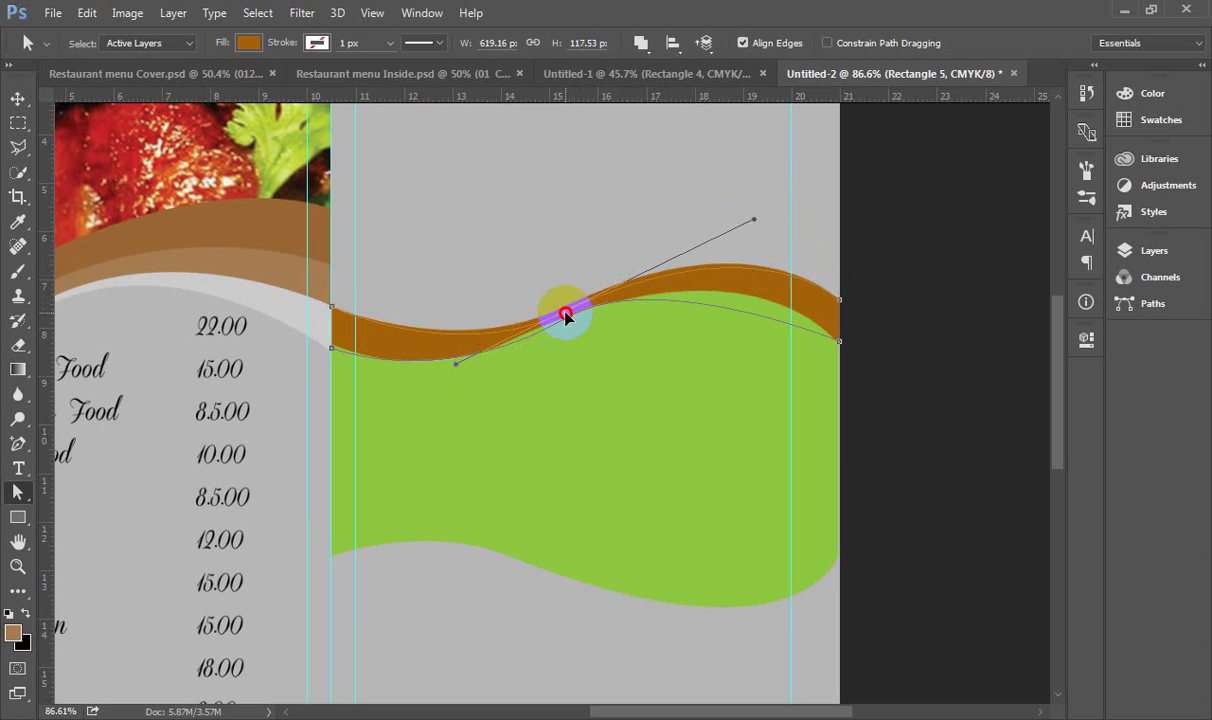
left_click(22, 100)
scroll(498, 233, "down", 2)
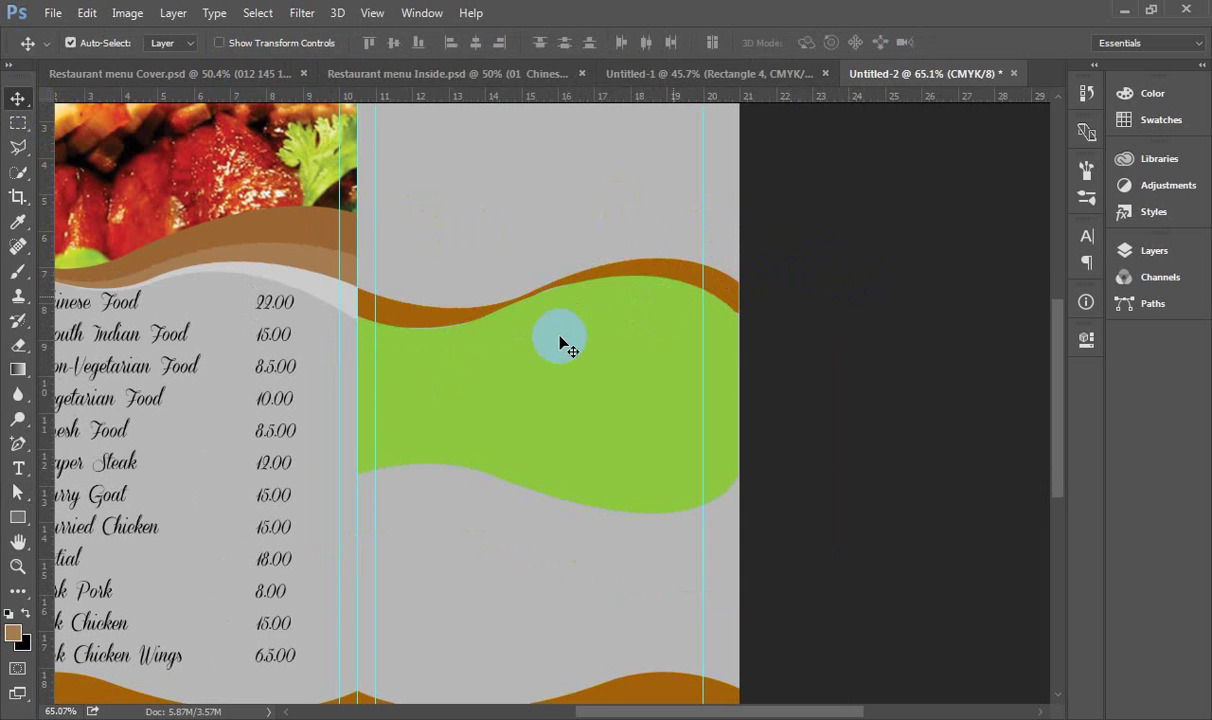
scroll(530, 330, "up", 2)
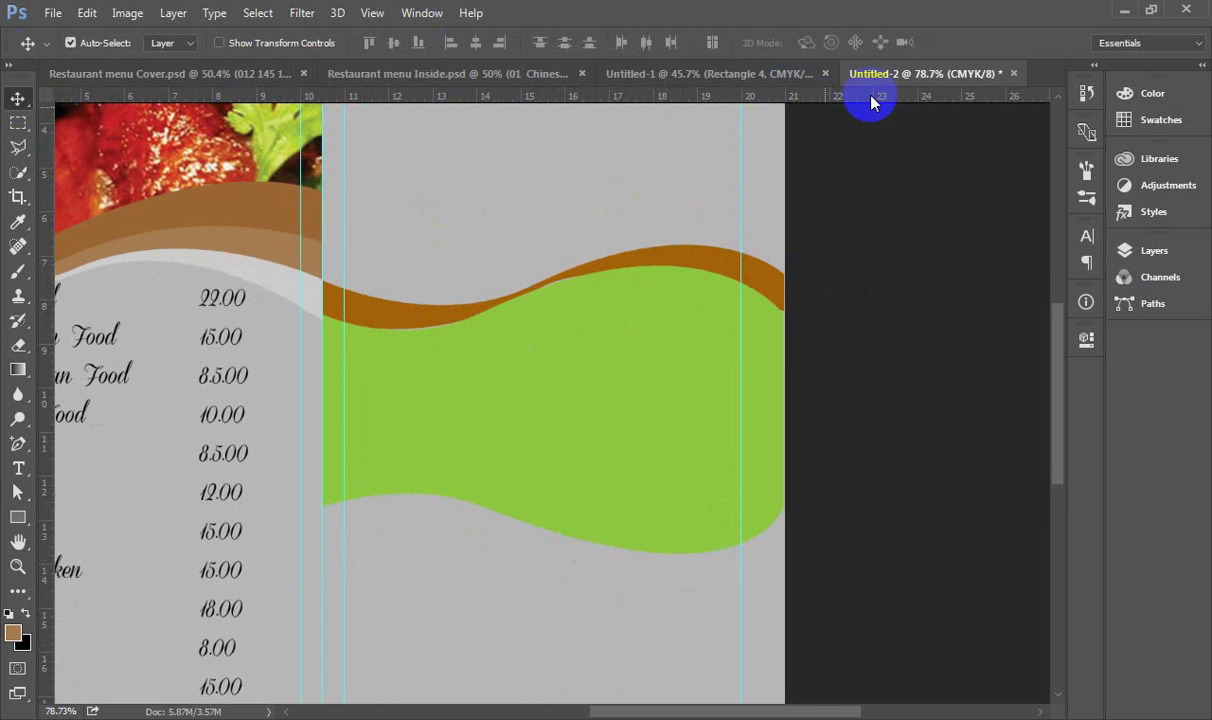
left_click(472, 70)
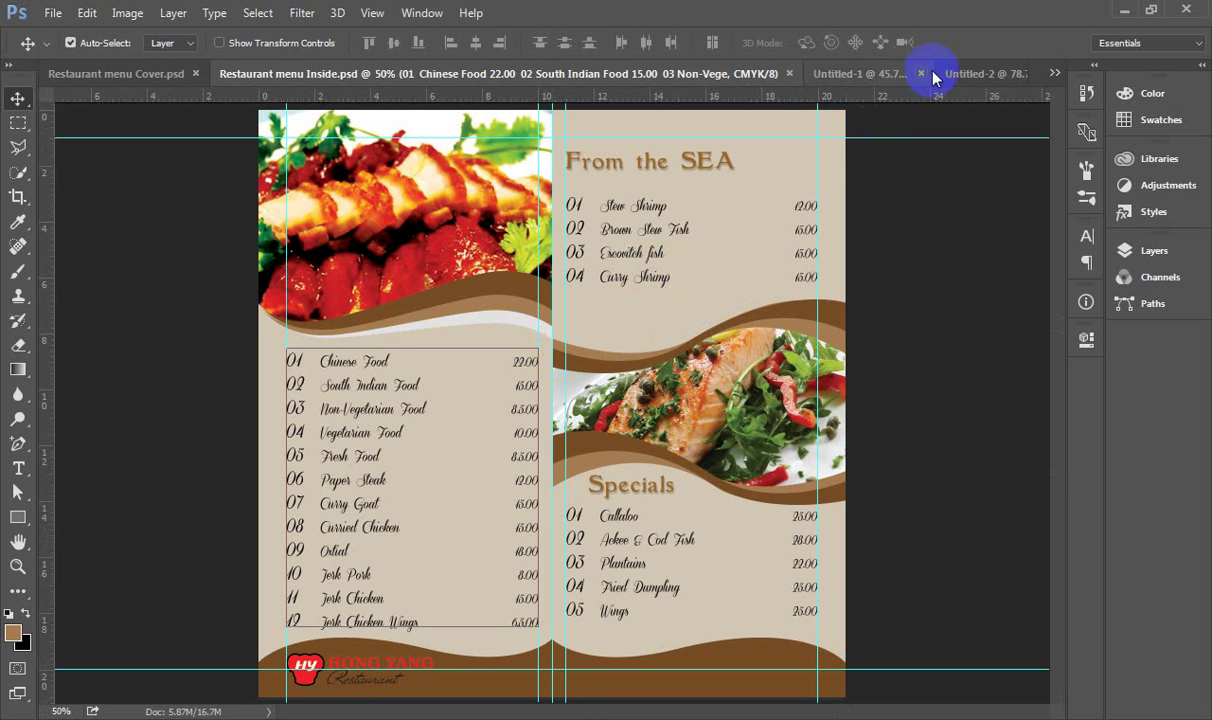
left_click(975, 74)
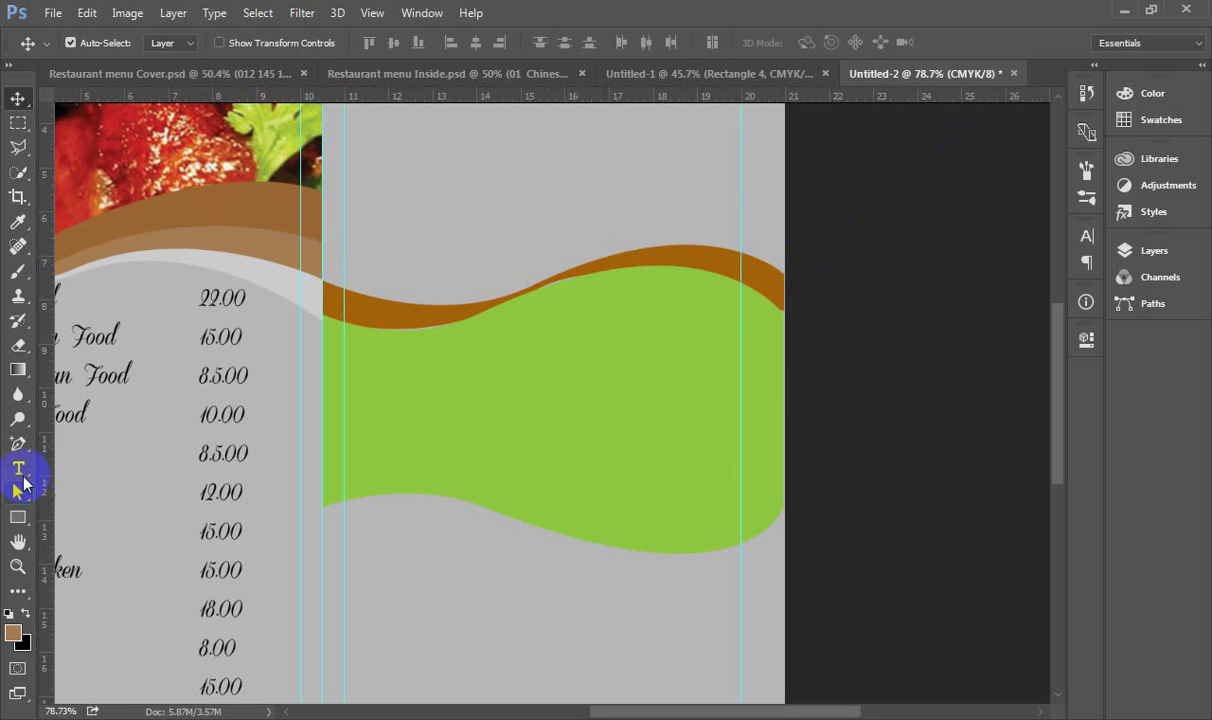
- Raise both right-end anchors of the orange-brown strip above the green shape's right shoulder
left_click(18, 489)
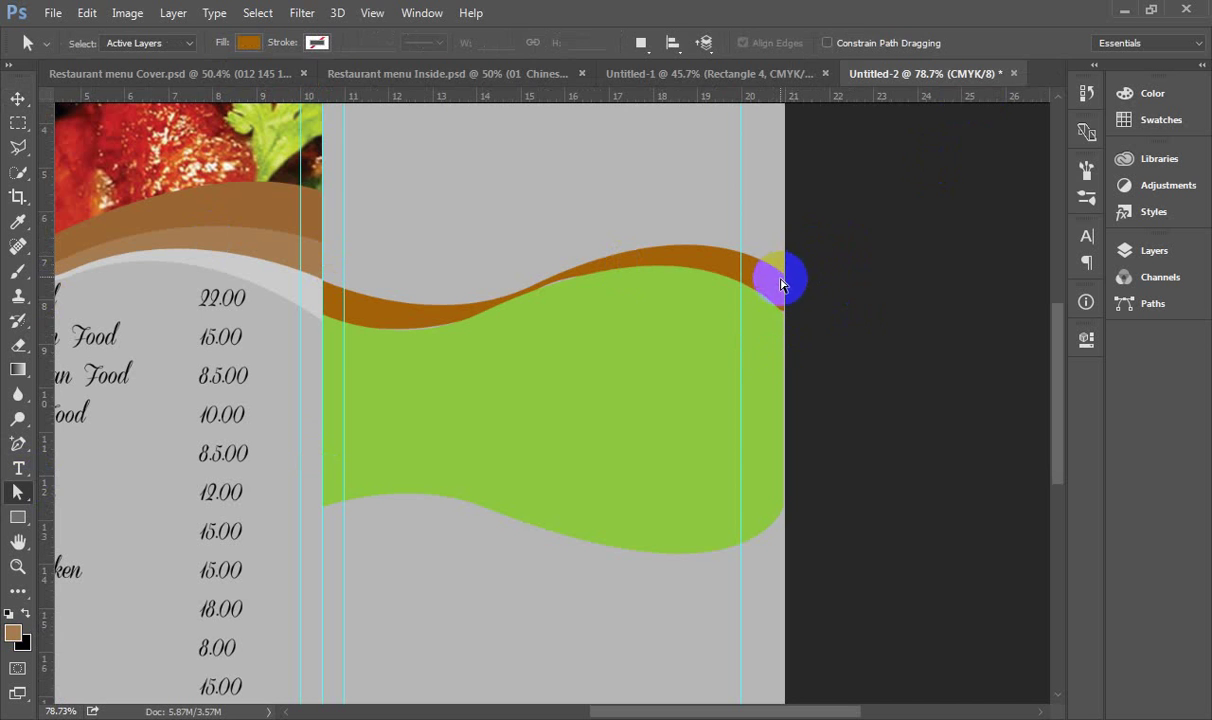
key("v")
left_click(786, 297)
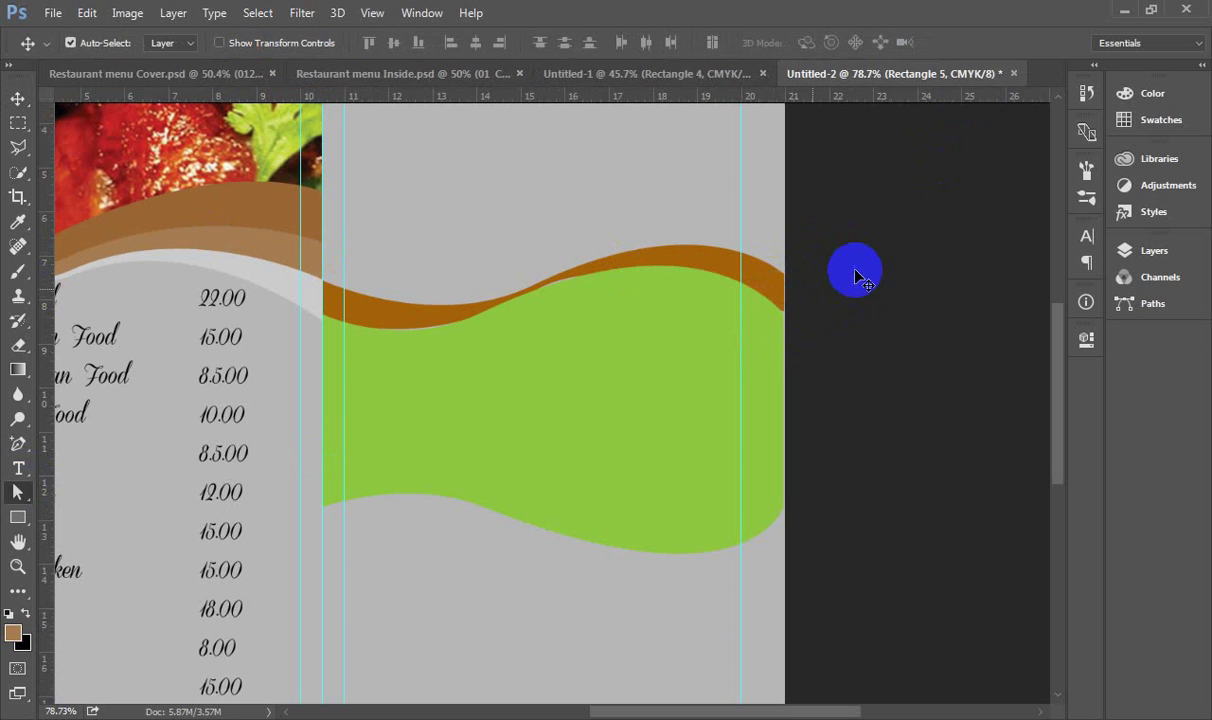
key("a")
left_click_drag(855, 272, 817, 262)
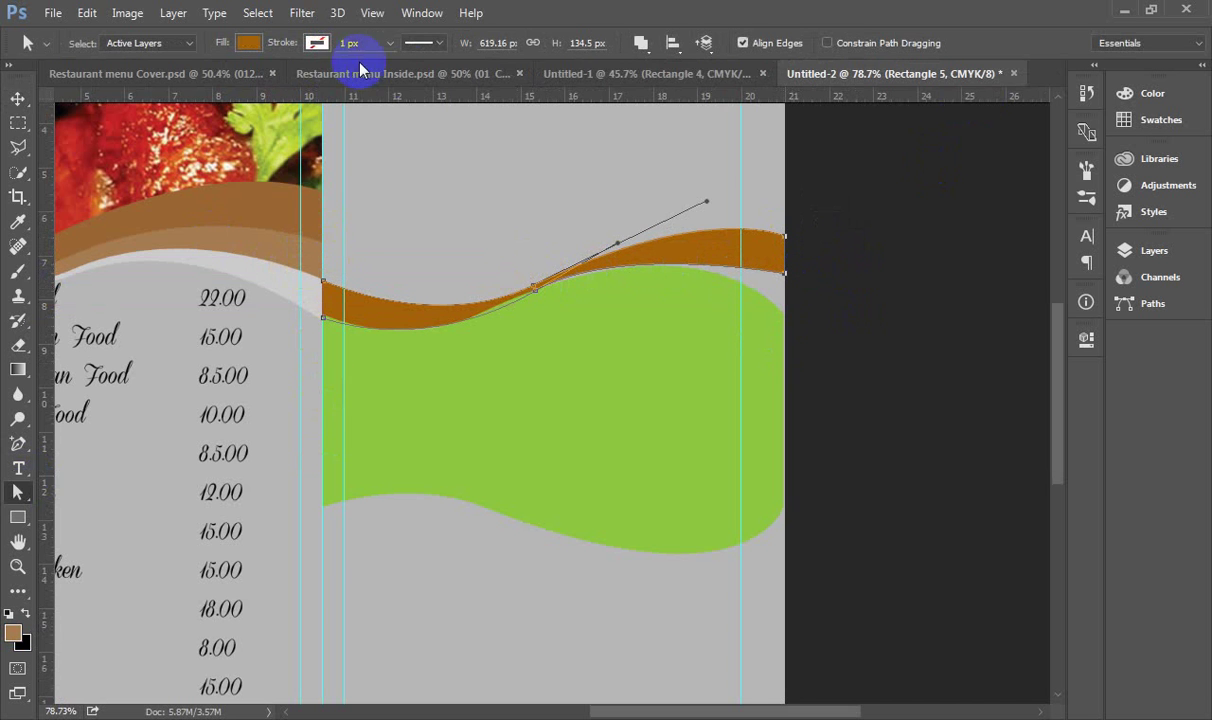
- Adjust the strip's middle anchor handles so both edges form a smooth wave up to the raised right end
left_click(535, 288)
left_click_drag(533, 289, 641, 235)
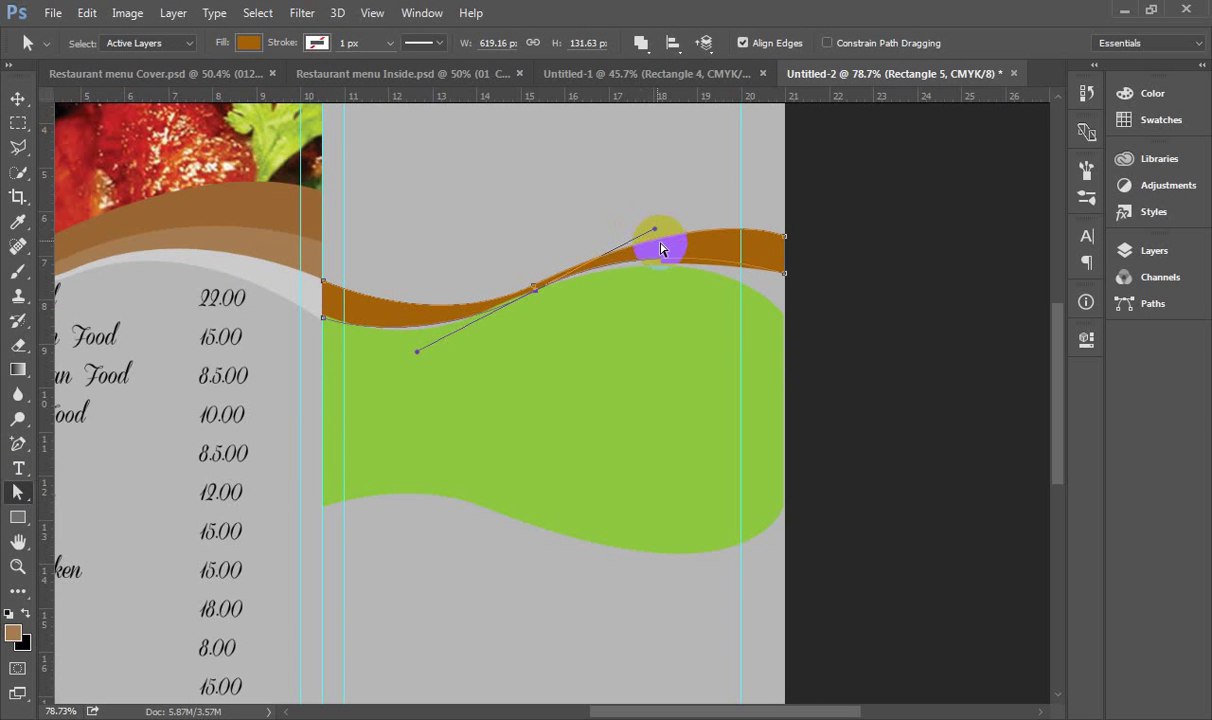
left_click_drag(538, 289, 709, 195)
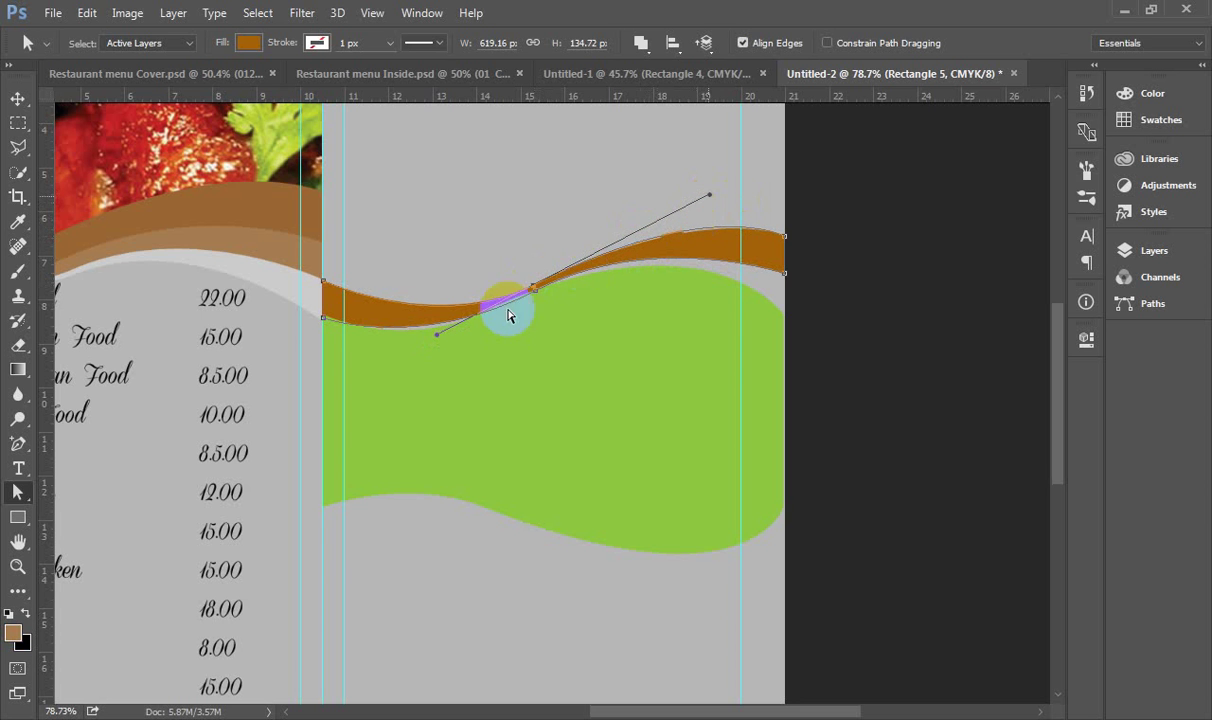
left_click_drag(537, 297, 415, 358)
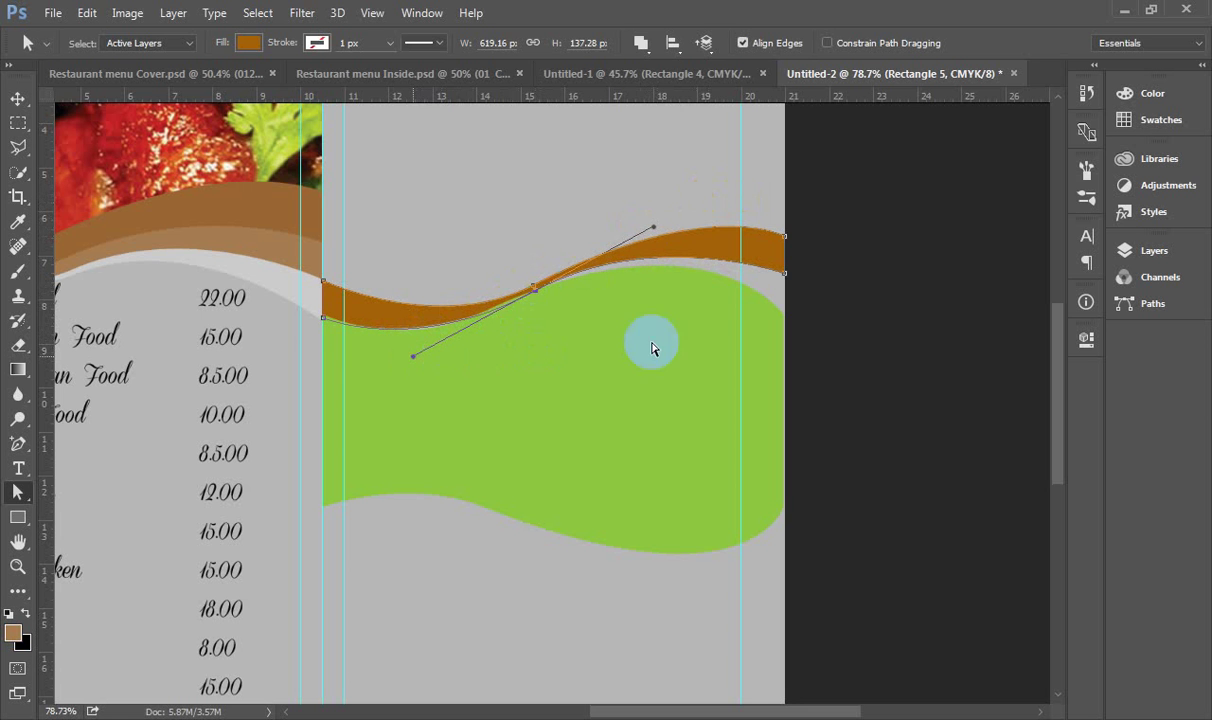
left_click(835, 284)
left_click(18, 96)
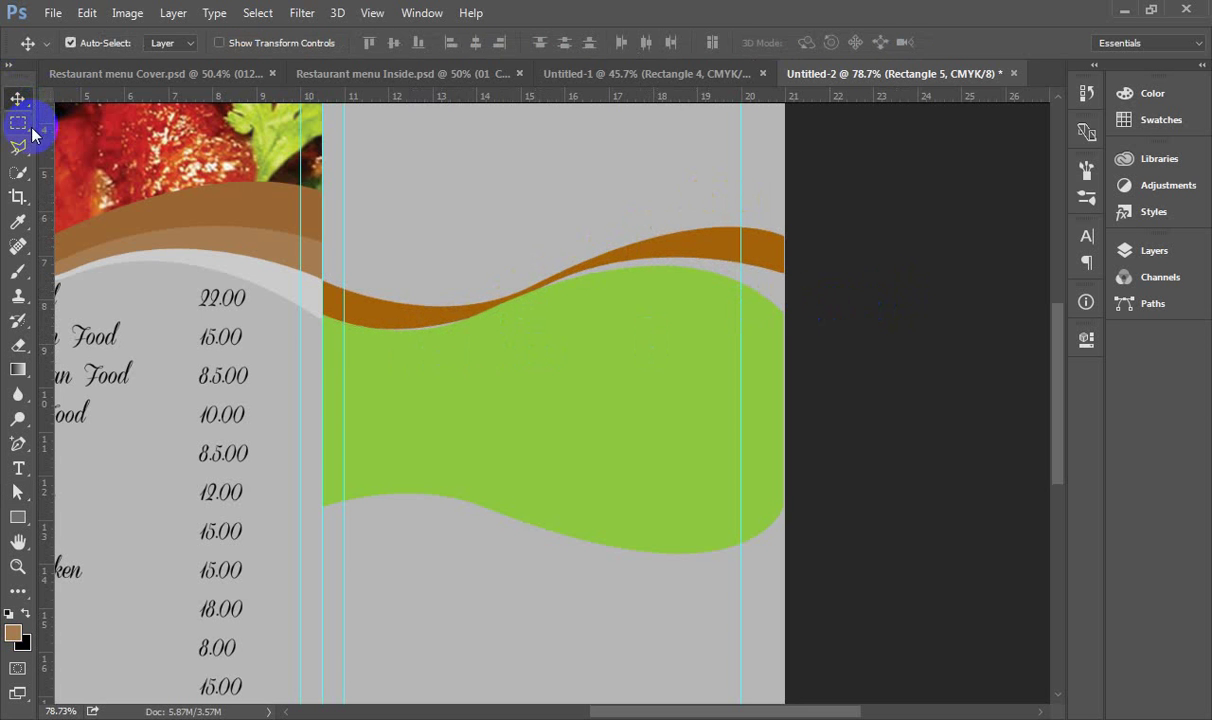
- Compare the strip's wave with the right-page picture band in the reference Restaurant menu Inside.psd
left_click(470, 350)
left_click(671, 75)
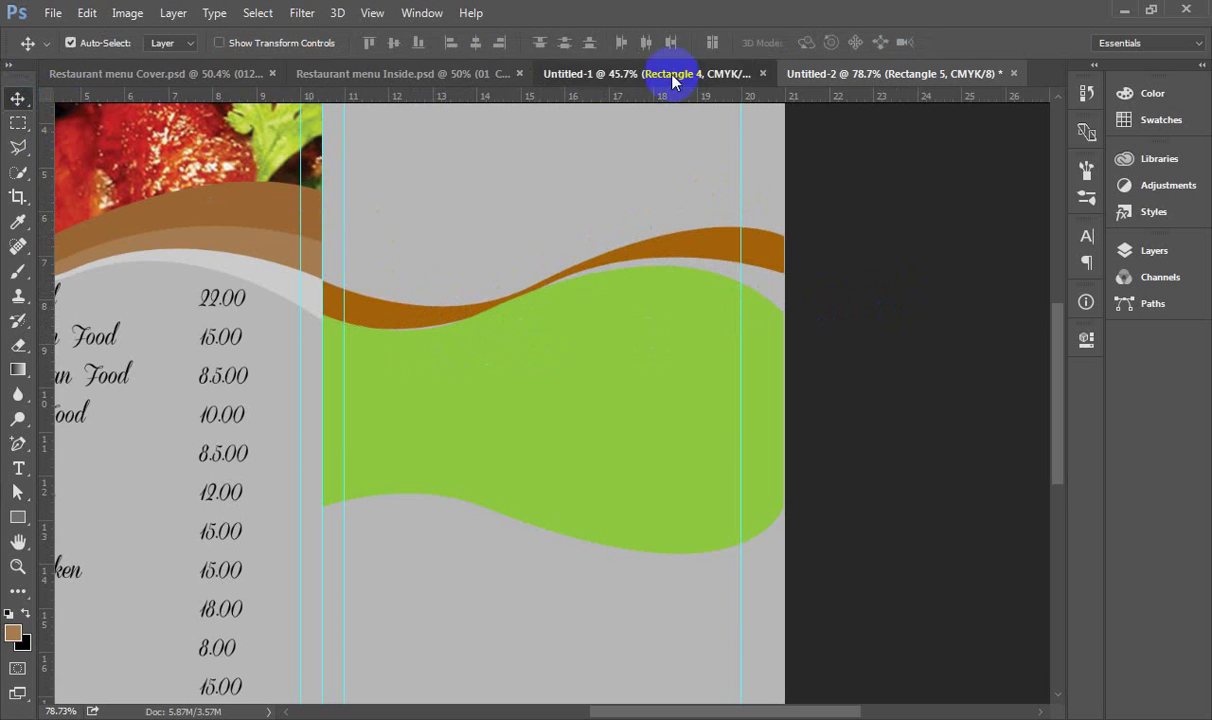
left_click(817, 74)
left_click(455, 73)
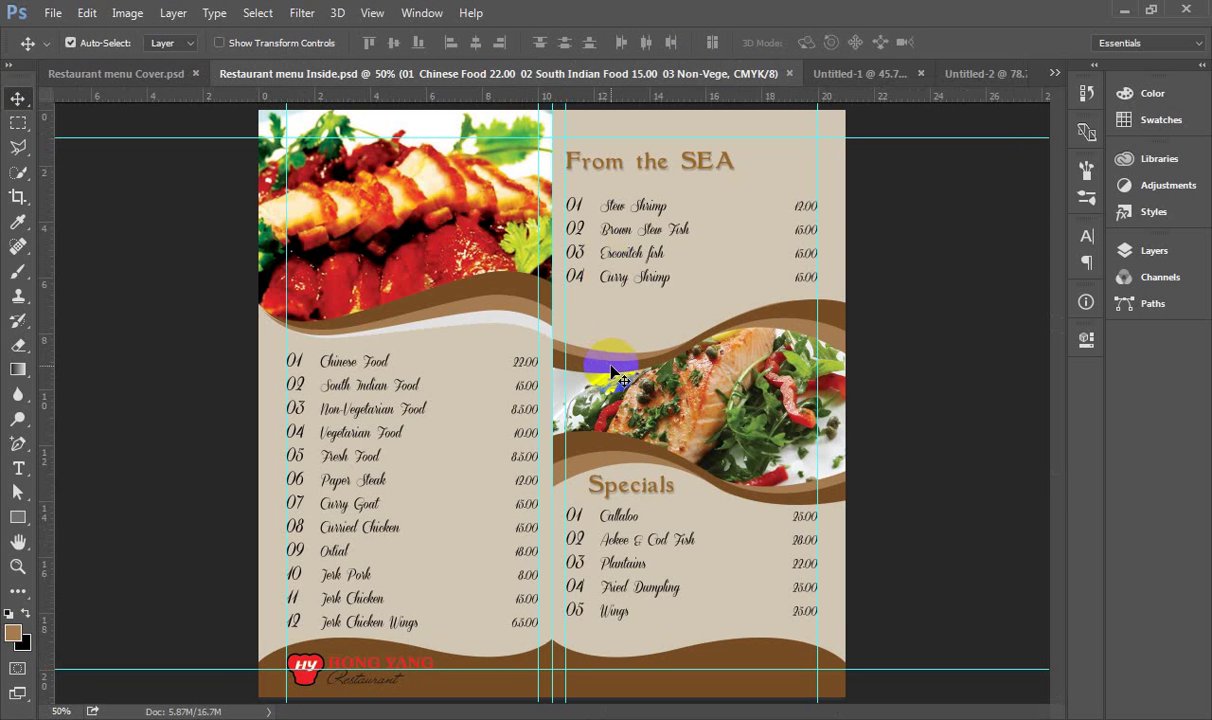
left_click(968, 73)
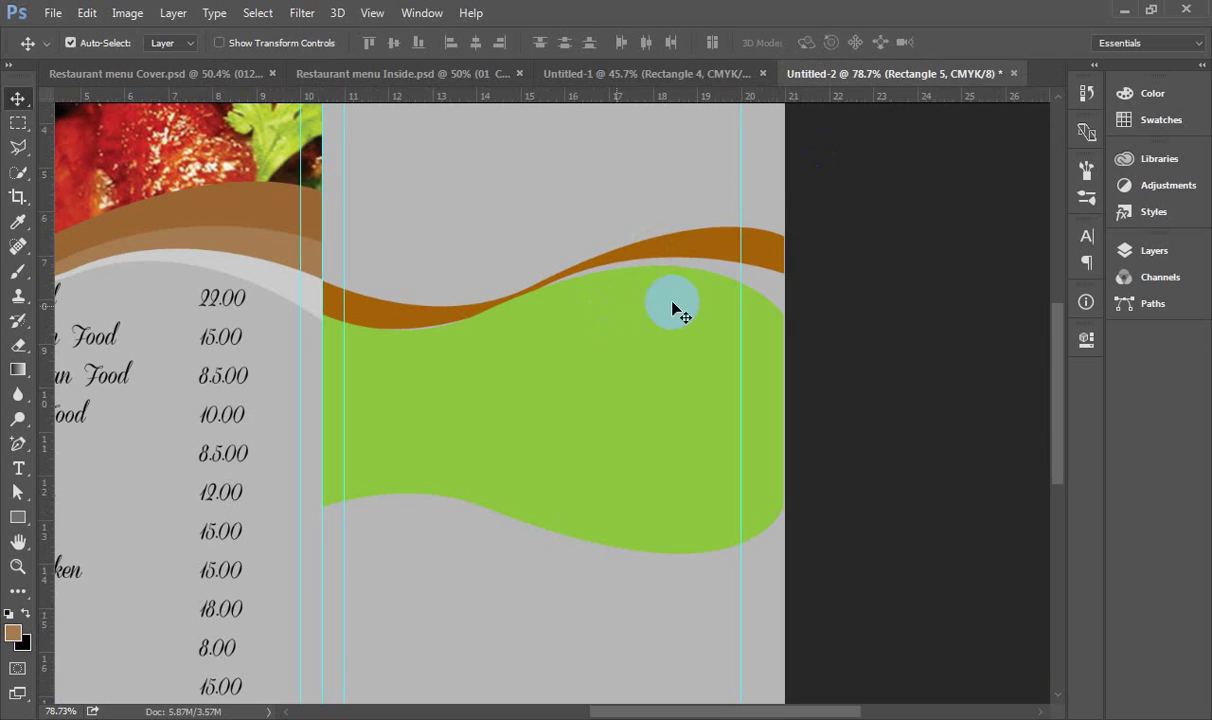
left_click_drag(740, 246, 737, 246)
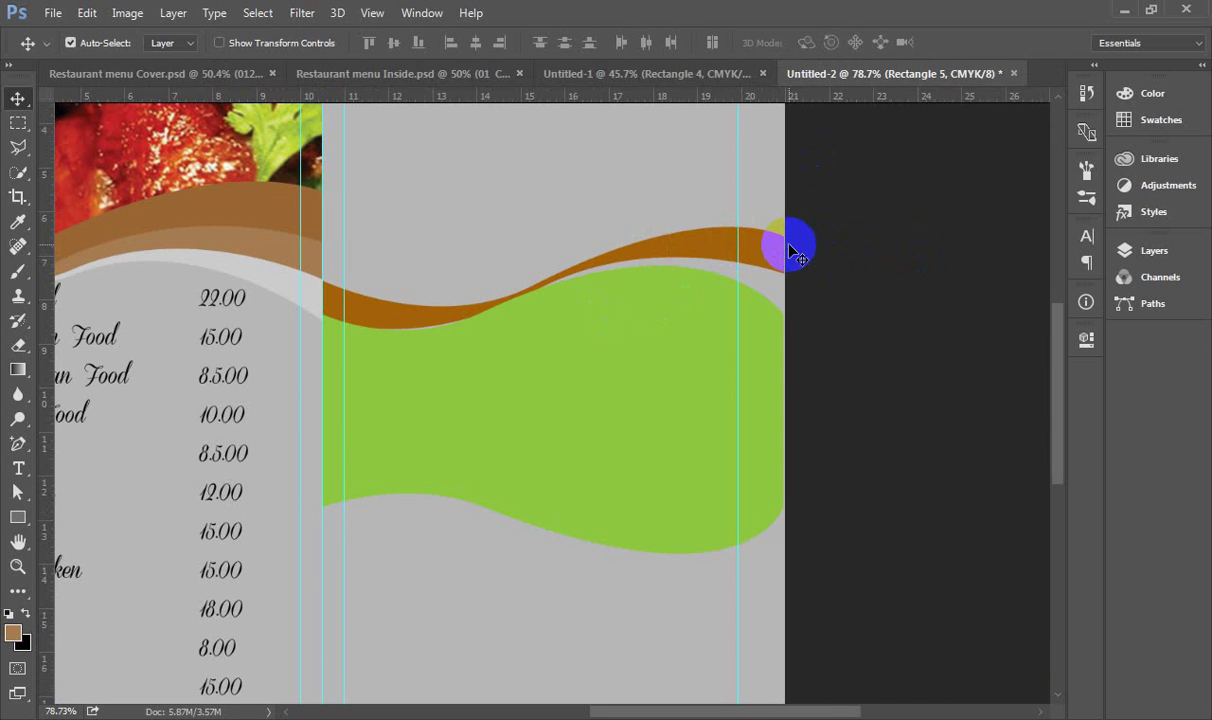
key("ctrl+z")
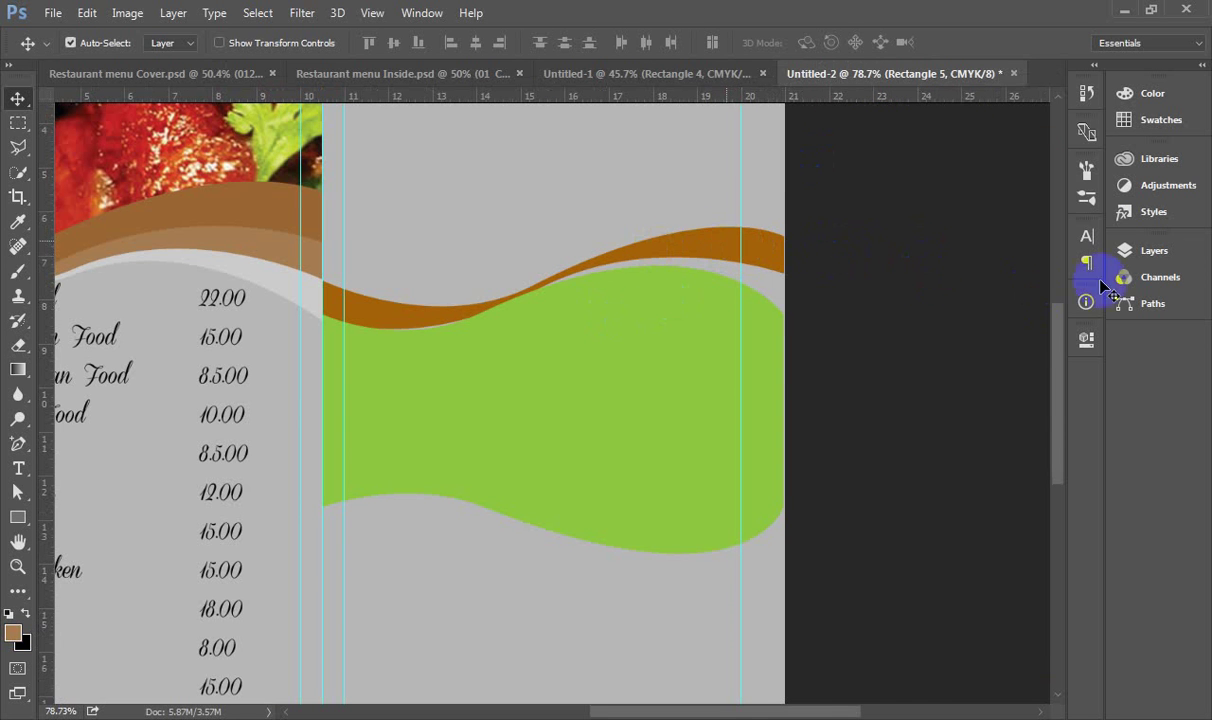
- Duplicate the orange-brown strip's layer, Rectangle 5
left_click(1152, 251)
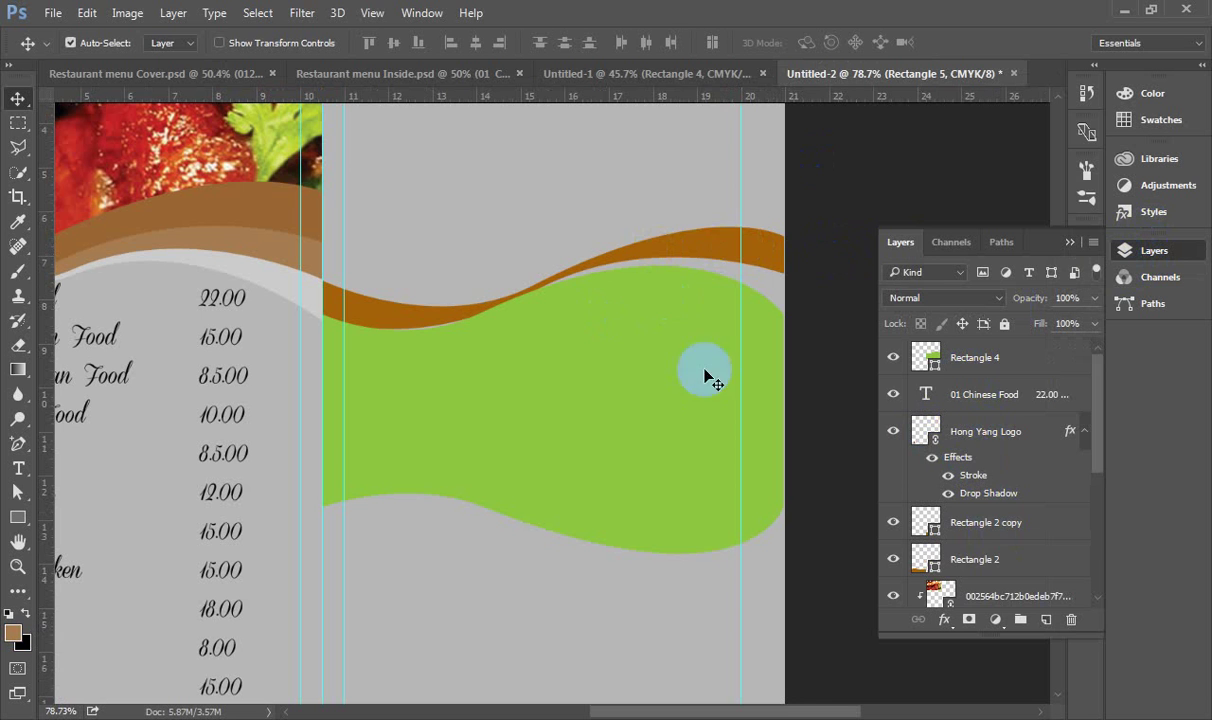
left_click(717, 244)
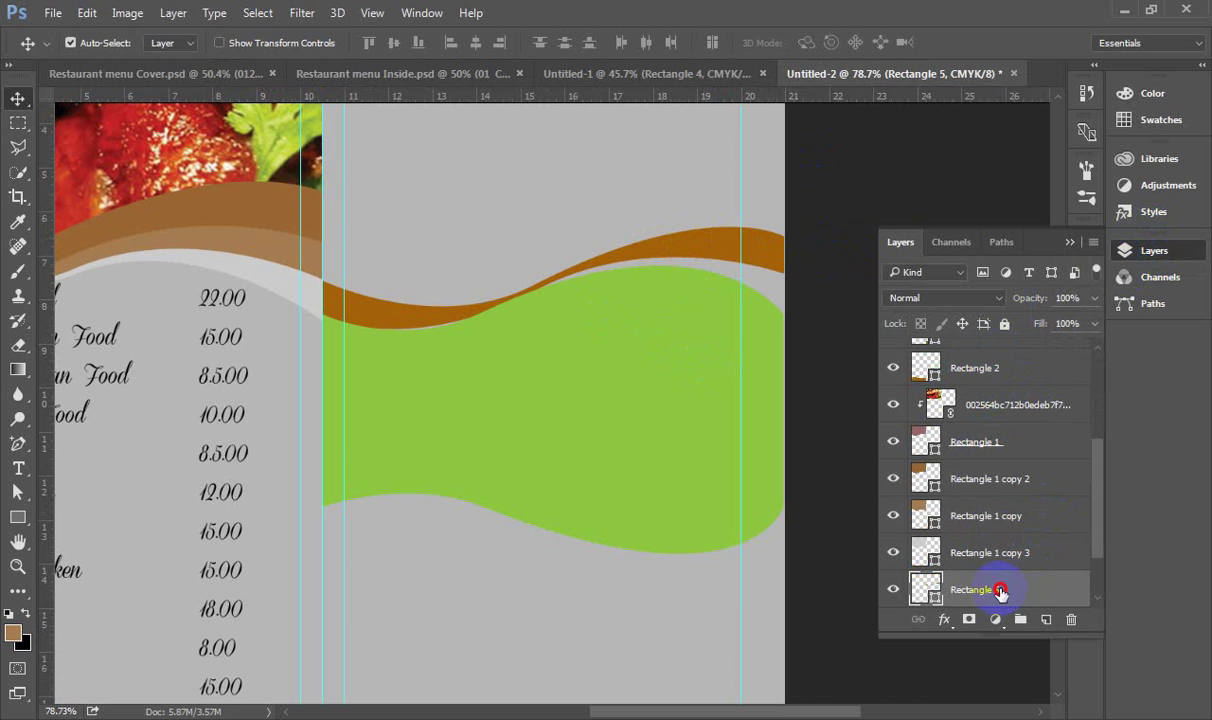
left_click_drag(1001, 585, 1046, 619)
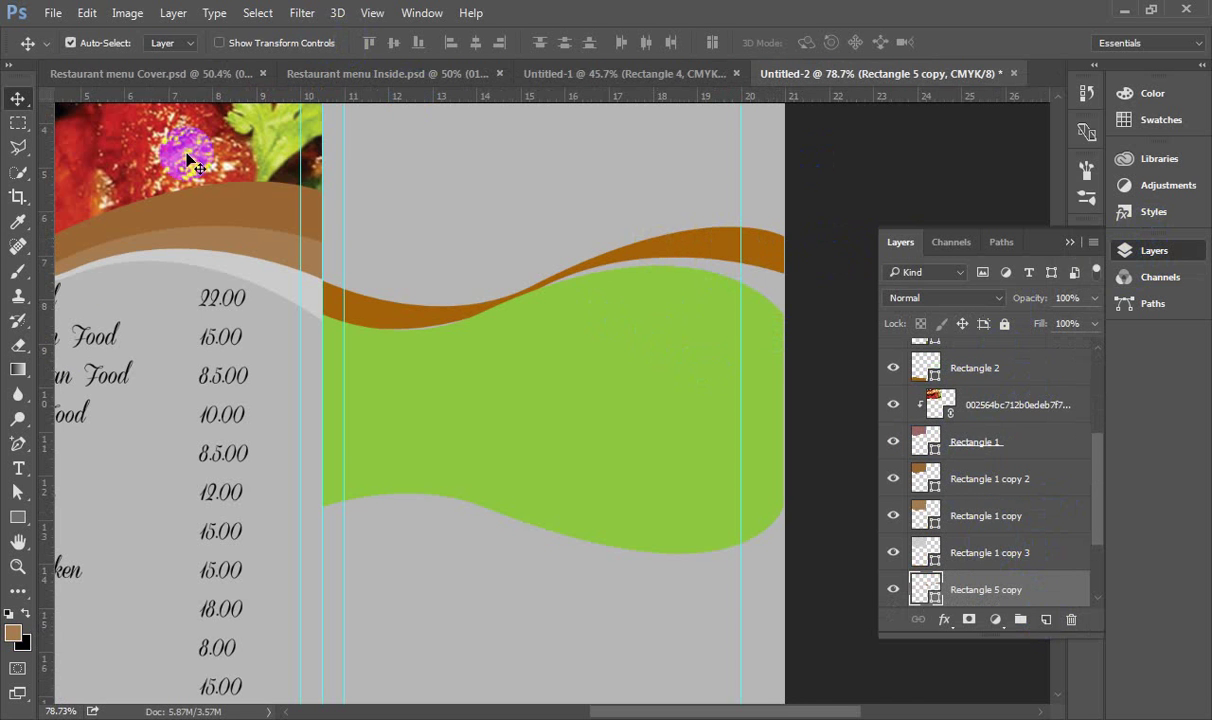
left_click(19, 491)
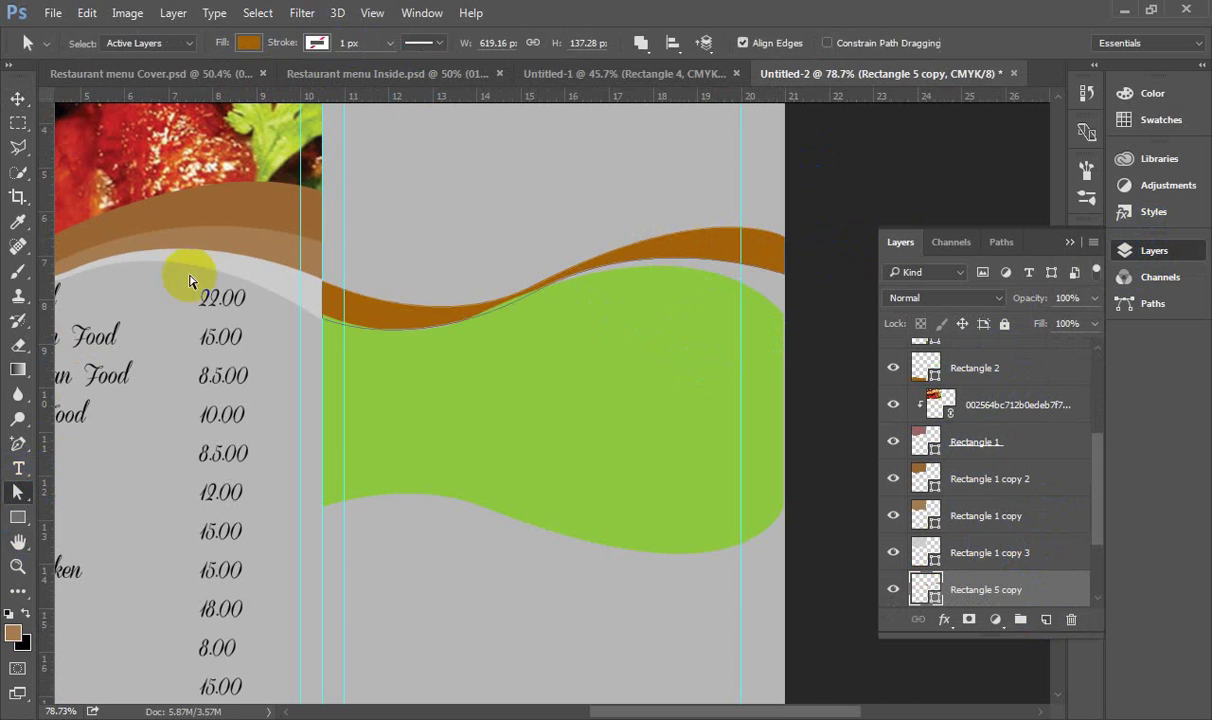
- Check the reference's border colours, fill the duplicate strip with light tan, and place its layer below the original strip
left_click(325, 76)
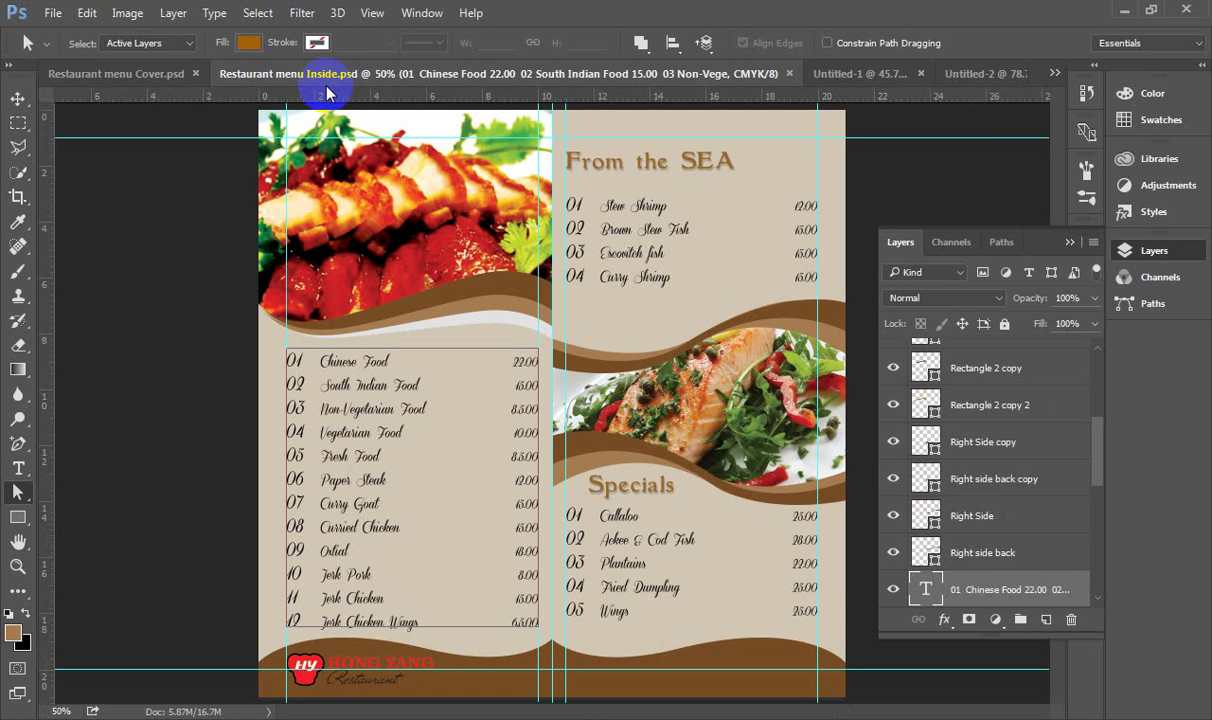
left_click(866, 74)
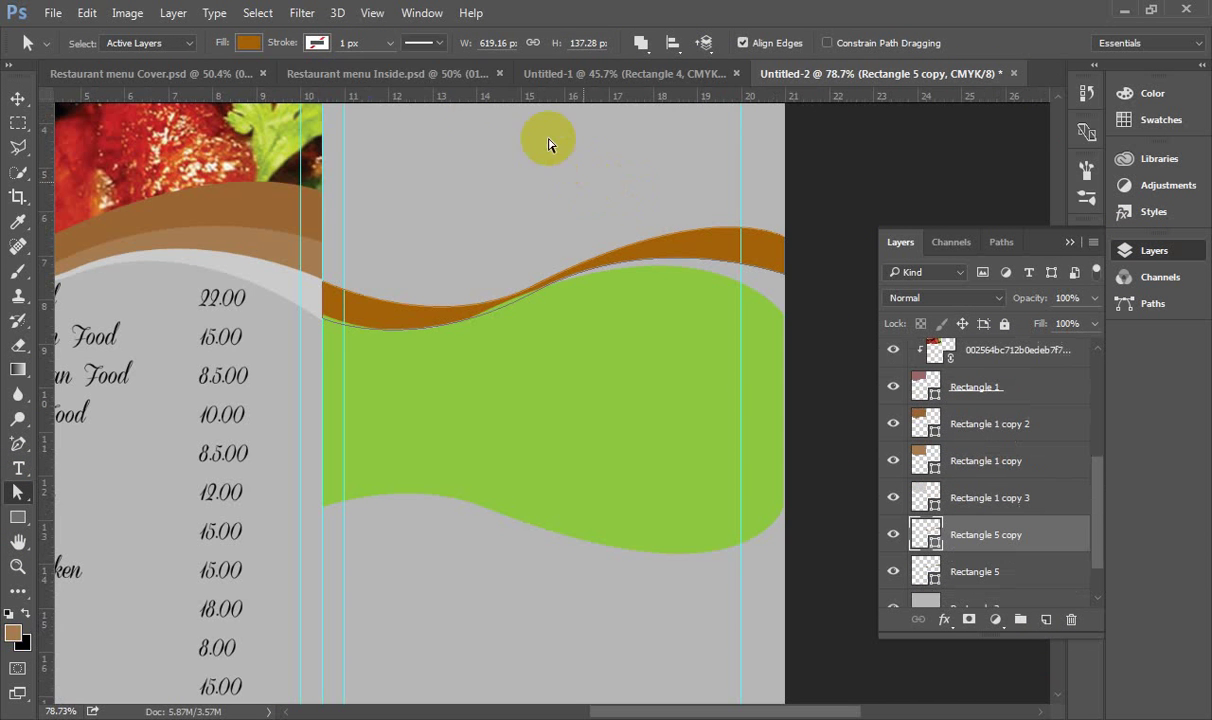
left_click(252, 43)
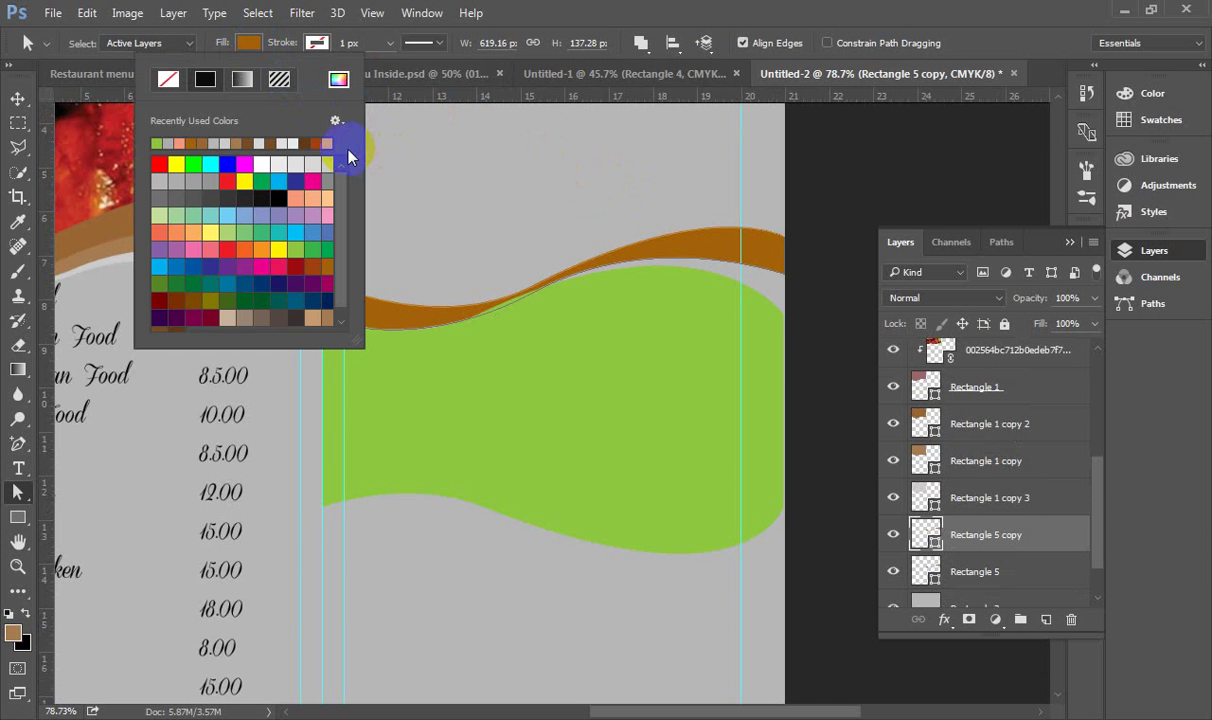
left_click_drag(330, 140, 328, 148)
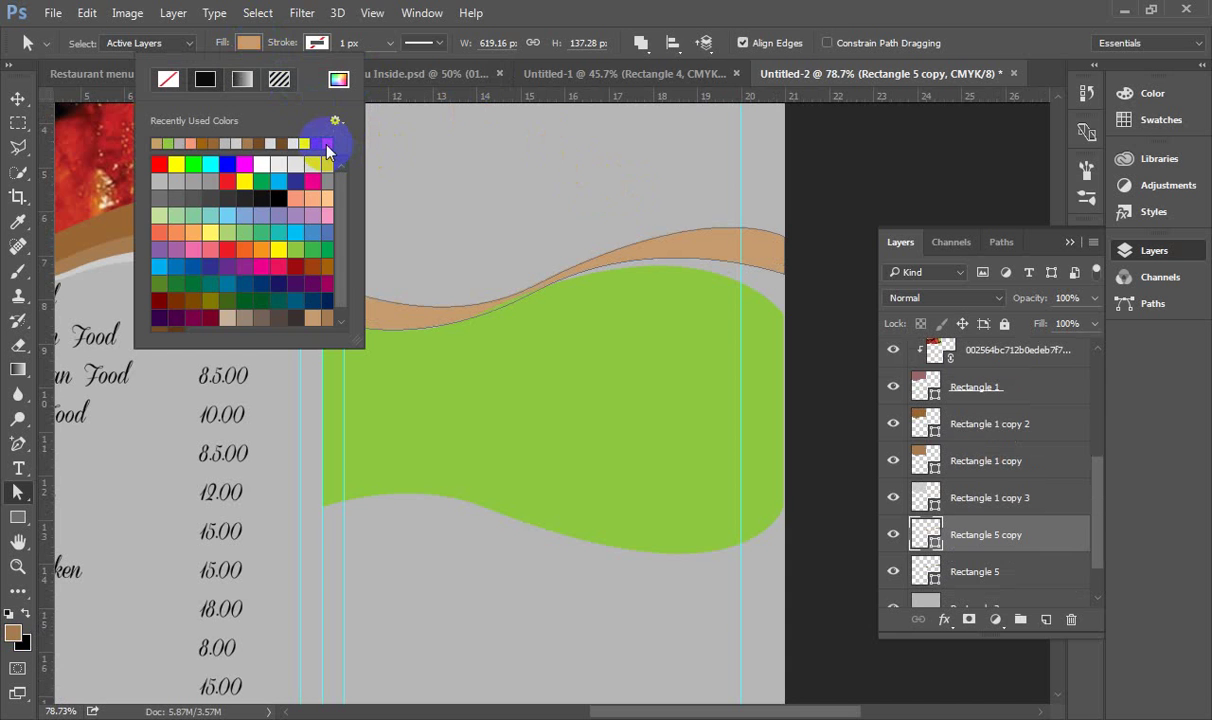
left_click(843, 8)
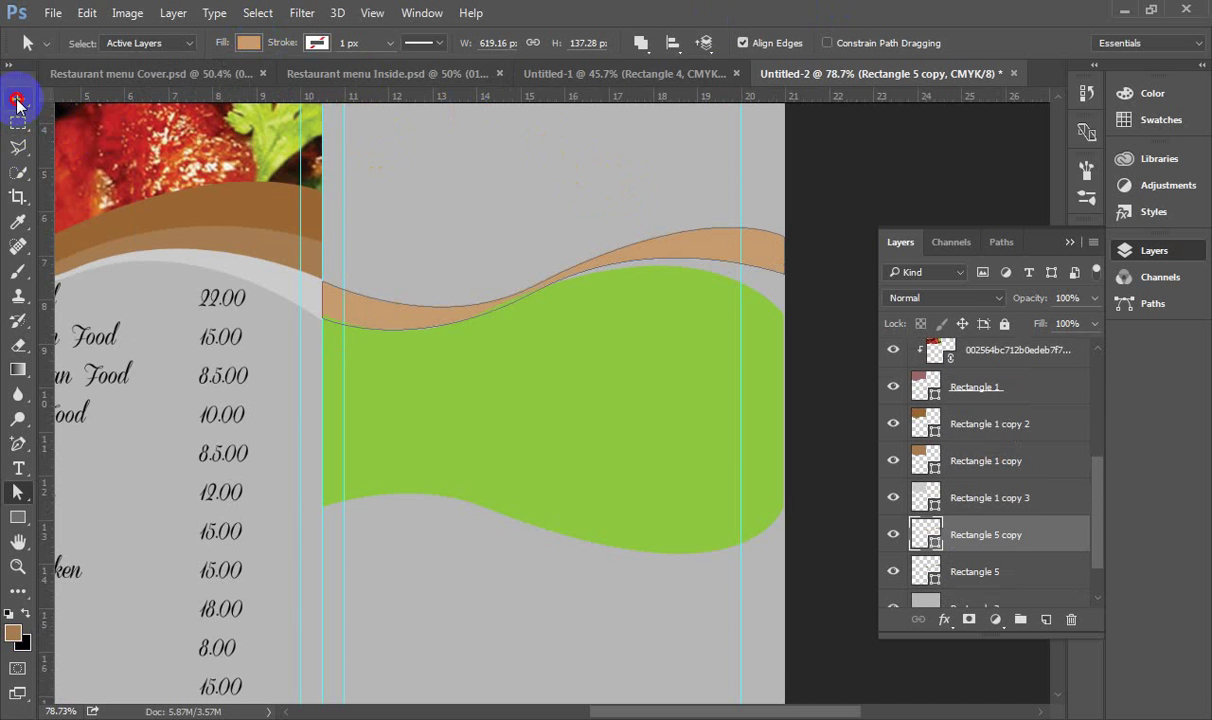
left_click(17, 100)
left_click_drag(1000, 535, 1030, 575)
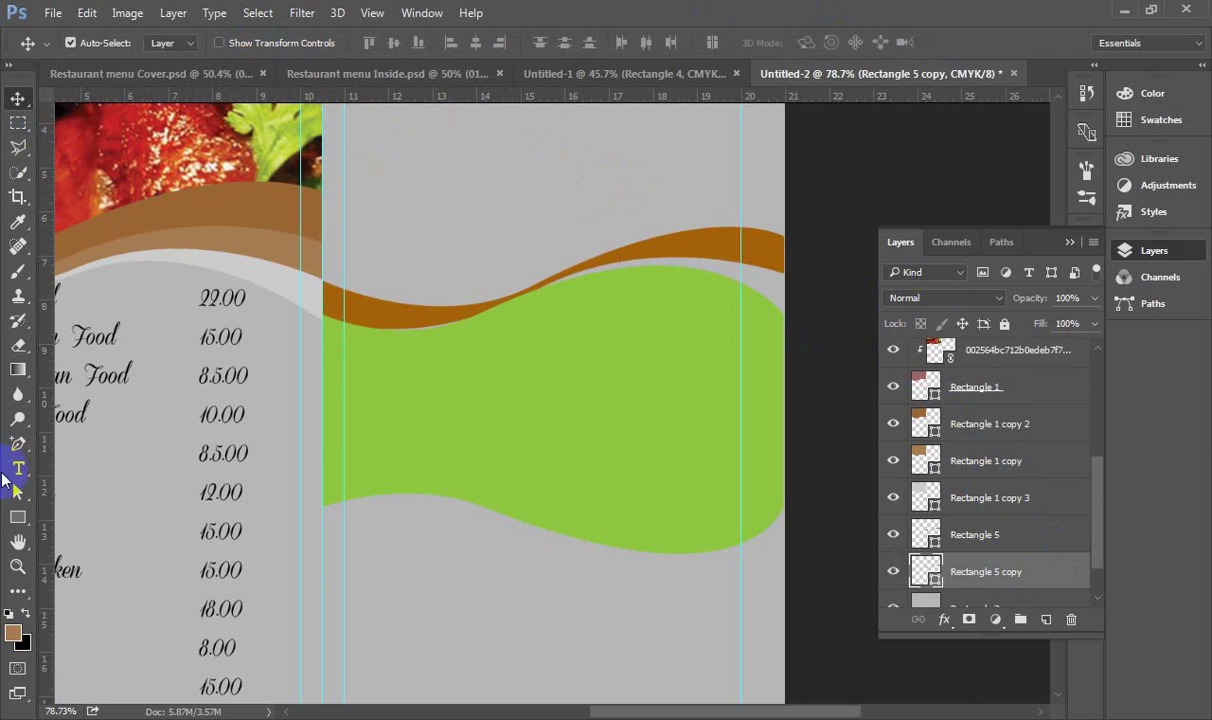
- Lower the tan strip's right-end anchors so it shows between the orange-brown strip and the green shape
left_click(17, 490)
left_click(782, 270)
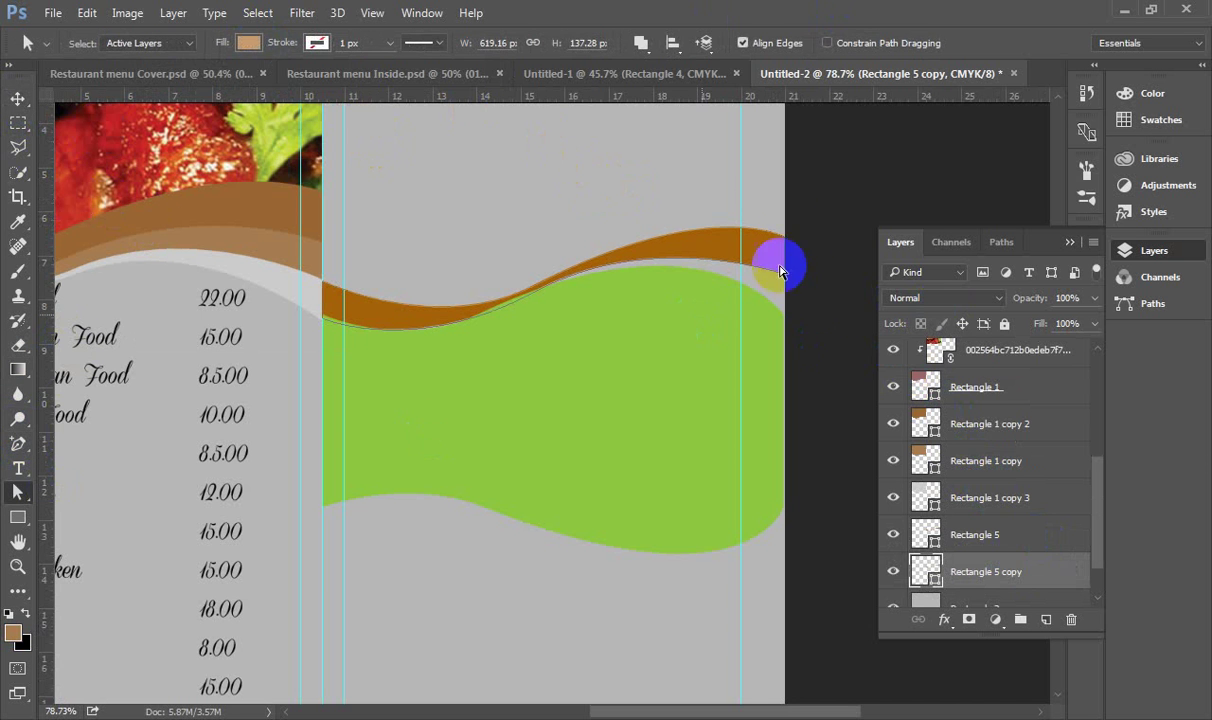
left_click_drag(818, 210, 781, 314)
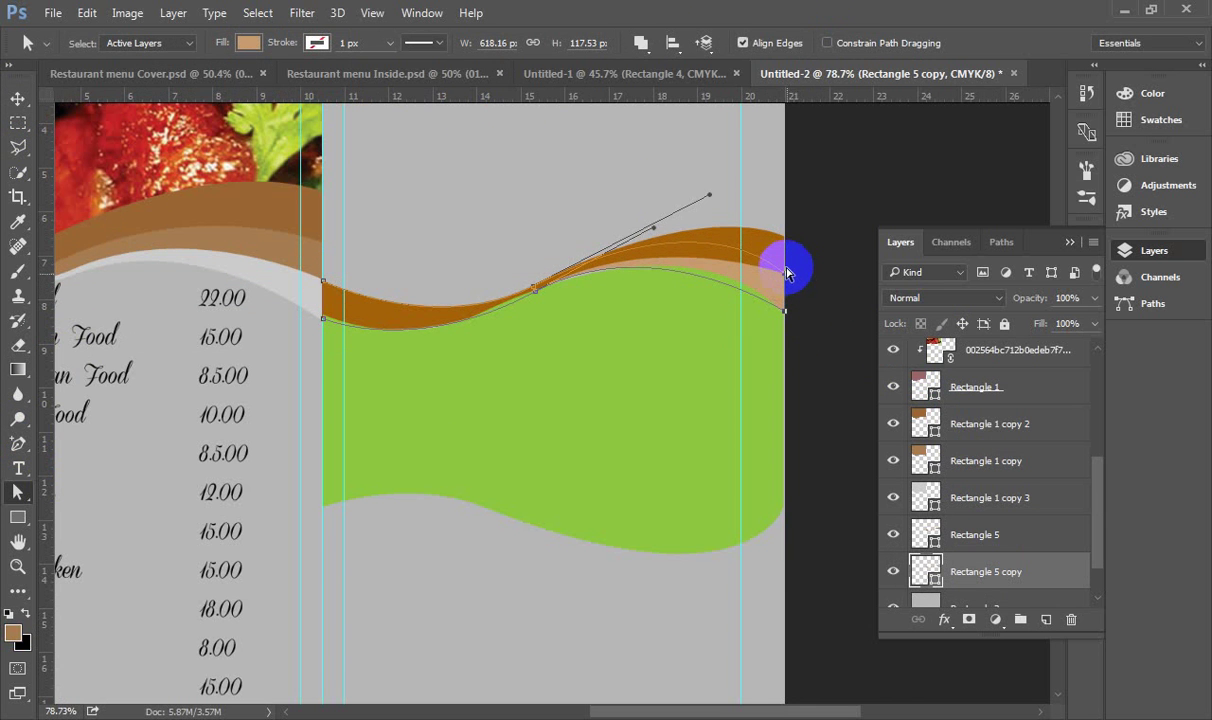
left_click(788, 276)
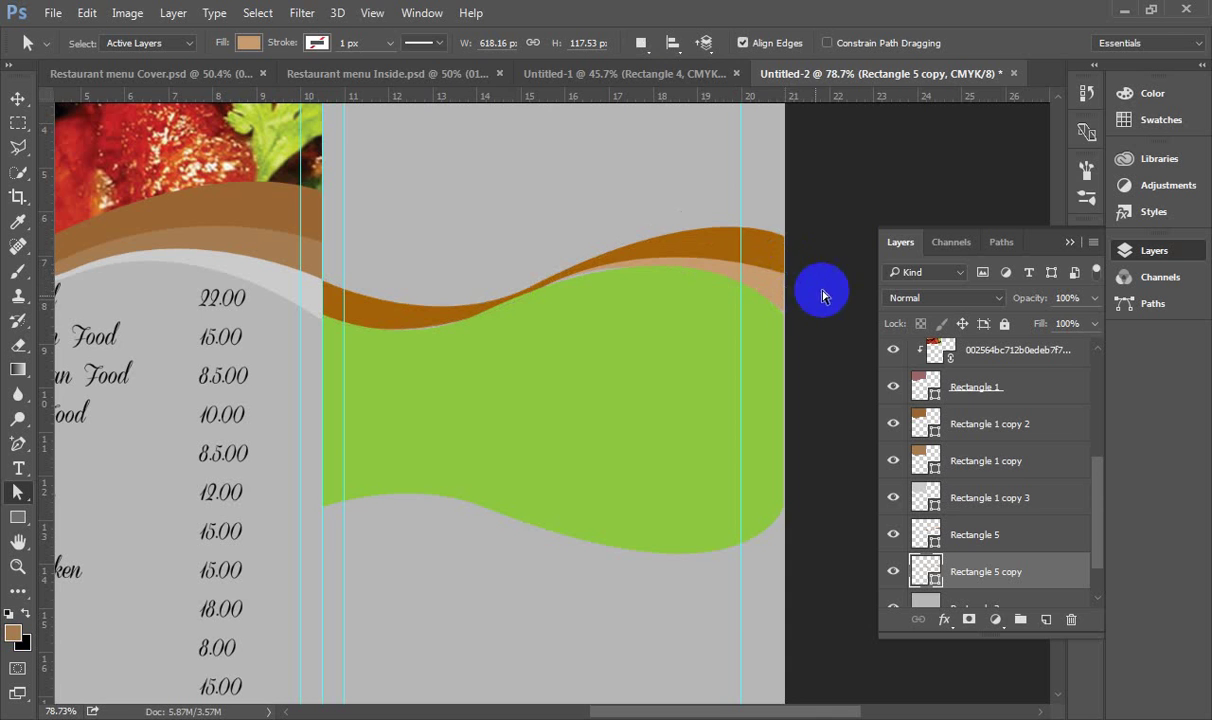
- Refine the orange-brown strip's lower edge by extending its middle anchor handle toward the right crest
left_click(961, 534)
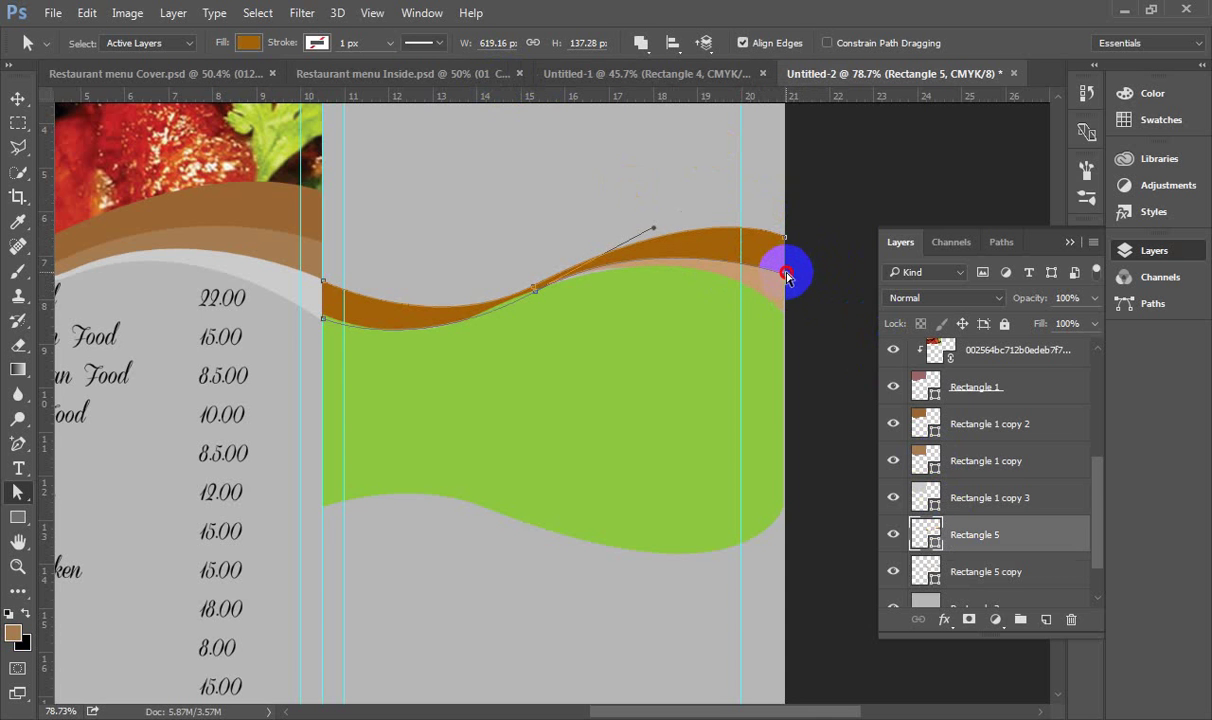
left_click_drag(788, 281, 785, 280)
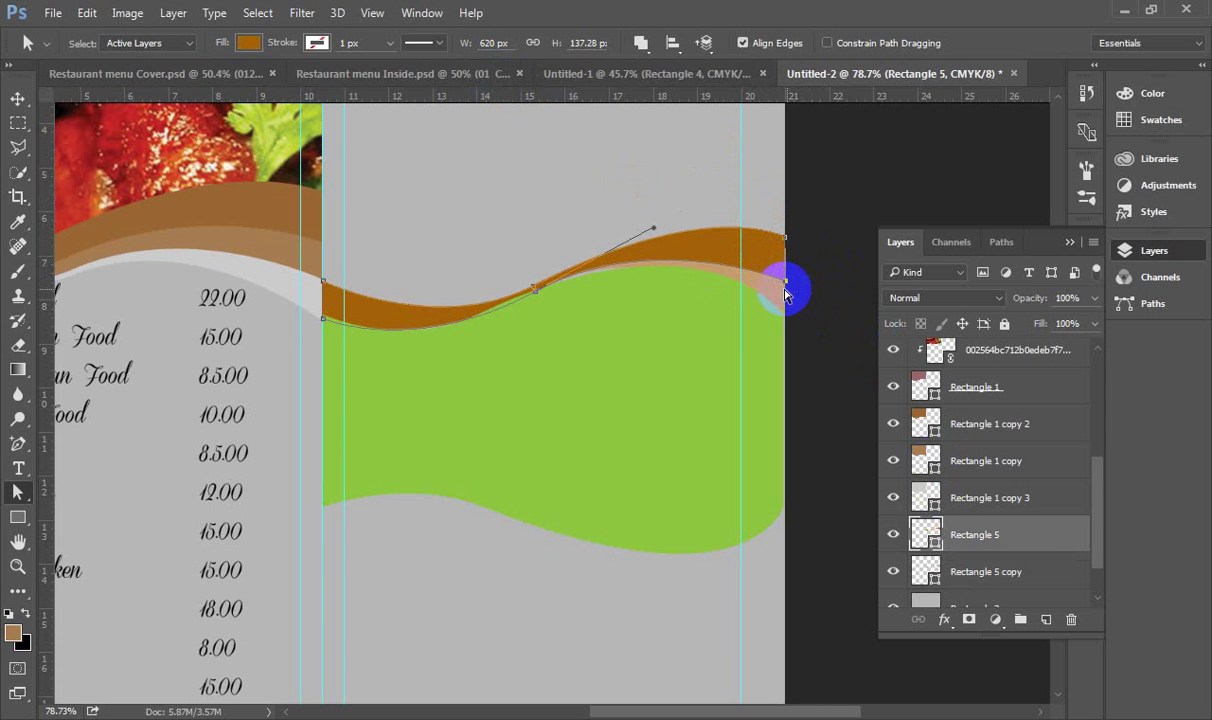
left_click(686, 263)
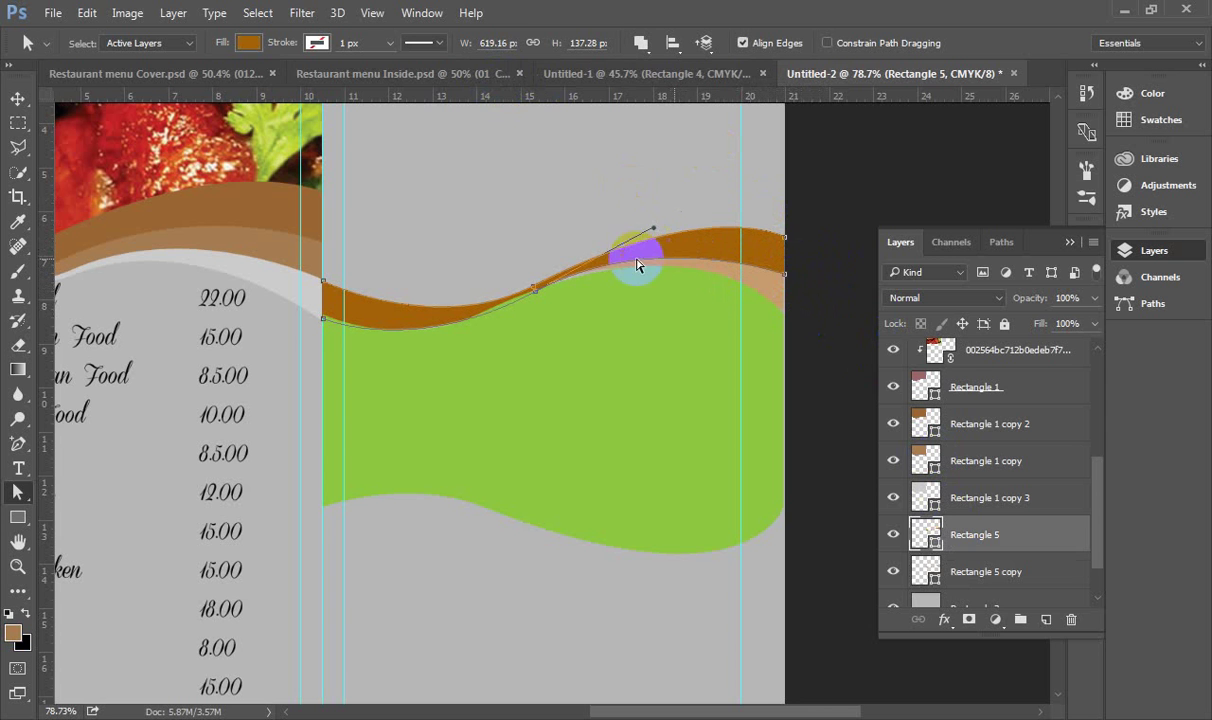
left_click_drag(652, 231, 676, 226)
left_click(852, 211)
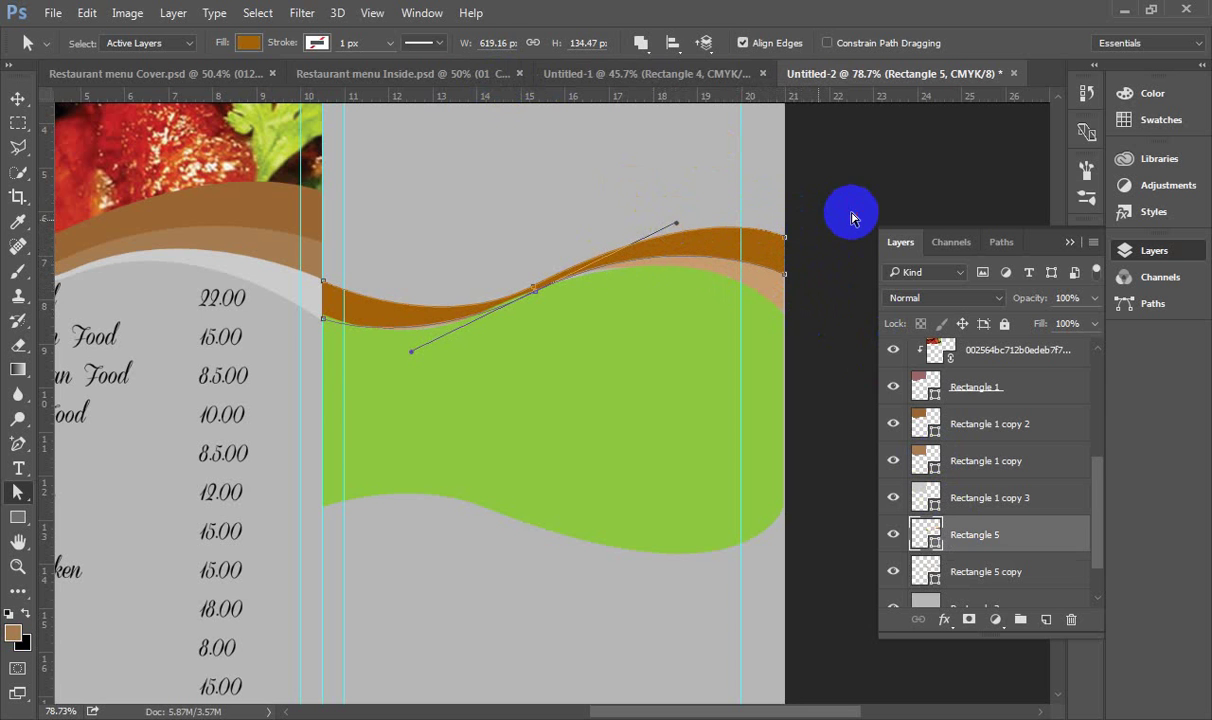
left_click(409, 314)
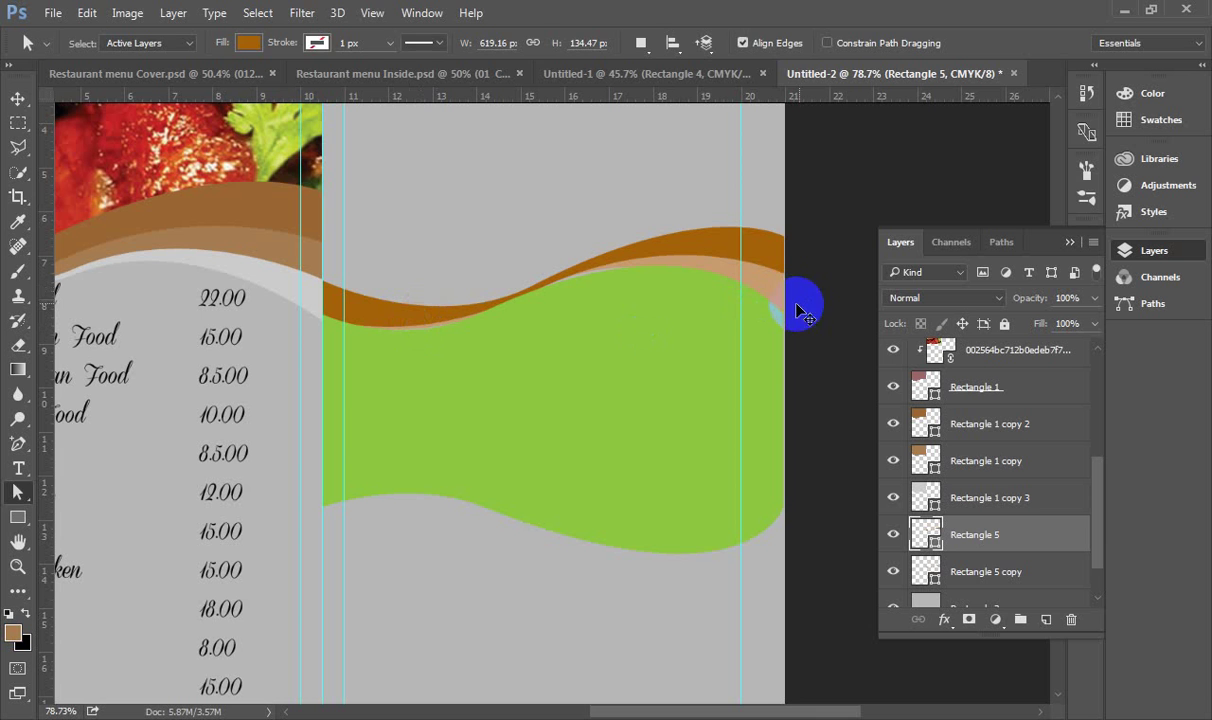
- Raise the tan strip's left-end anchors so it shows above the orange-brown strip on the left
key("ctrl+j")
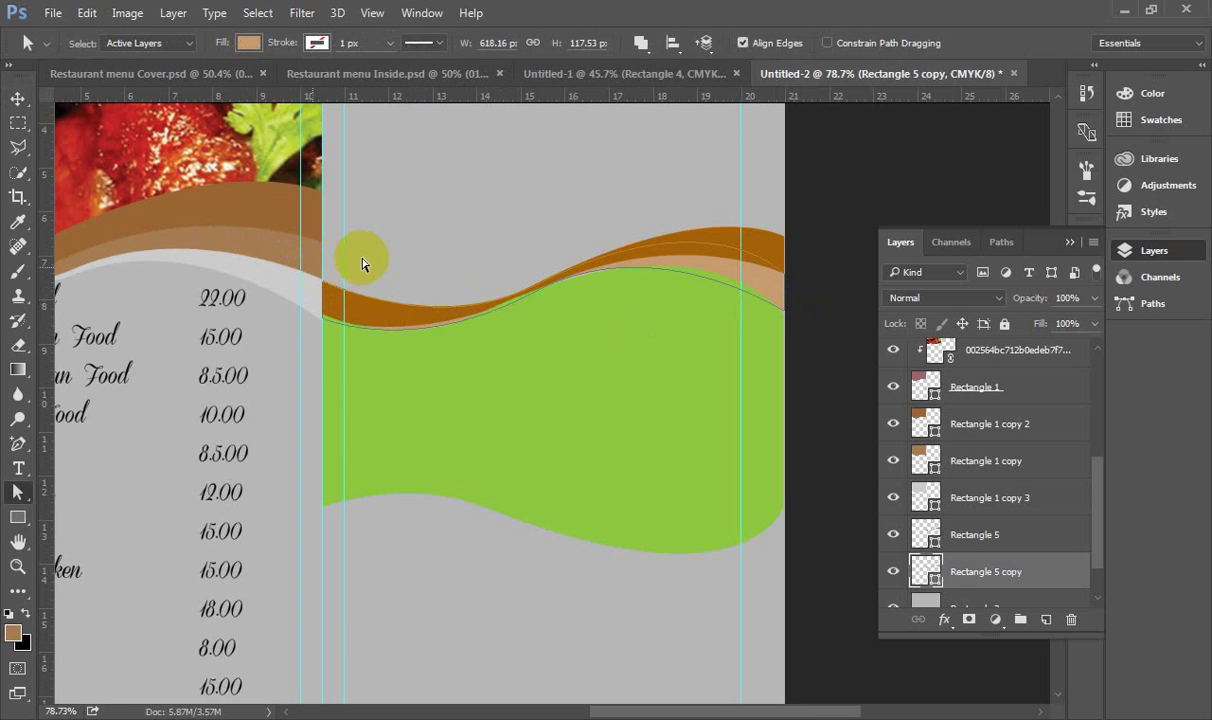
left_click(333, 281)
left_click_drag(325, 283, 331, 259)
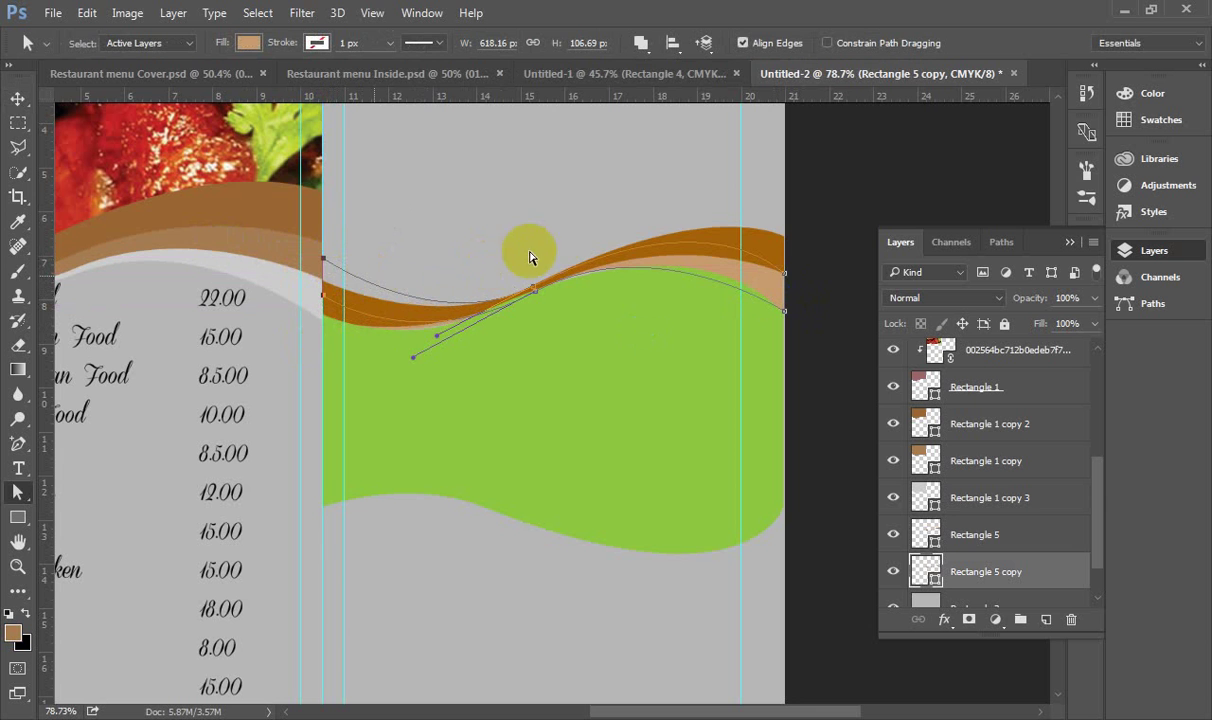
left_click(784, 244)
- Nudge the orange-brown strip's two right-end anchors slightly outward over the page edge
key("v")
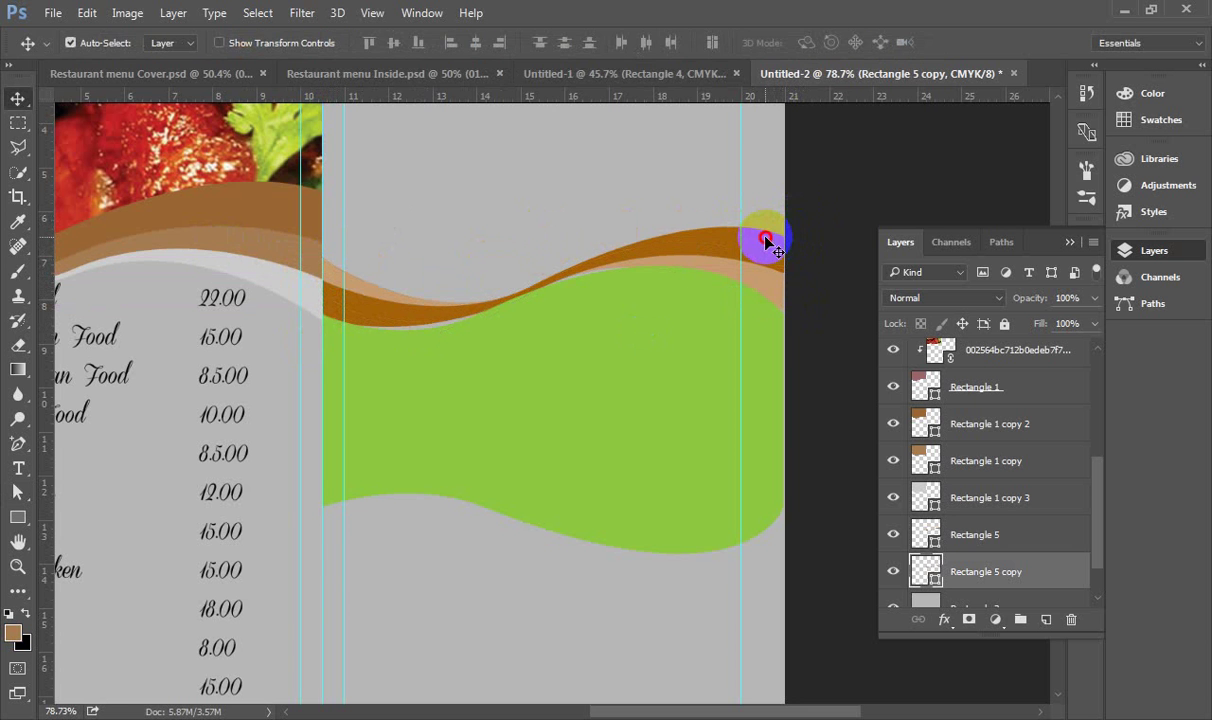
left_click(771, 240)
key("a")
scroll(769, 262, "up", 4)
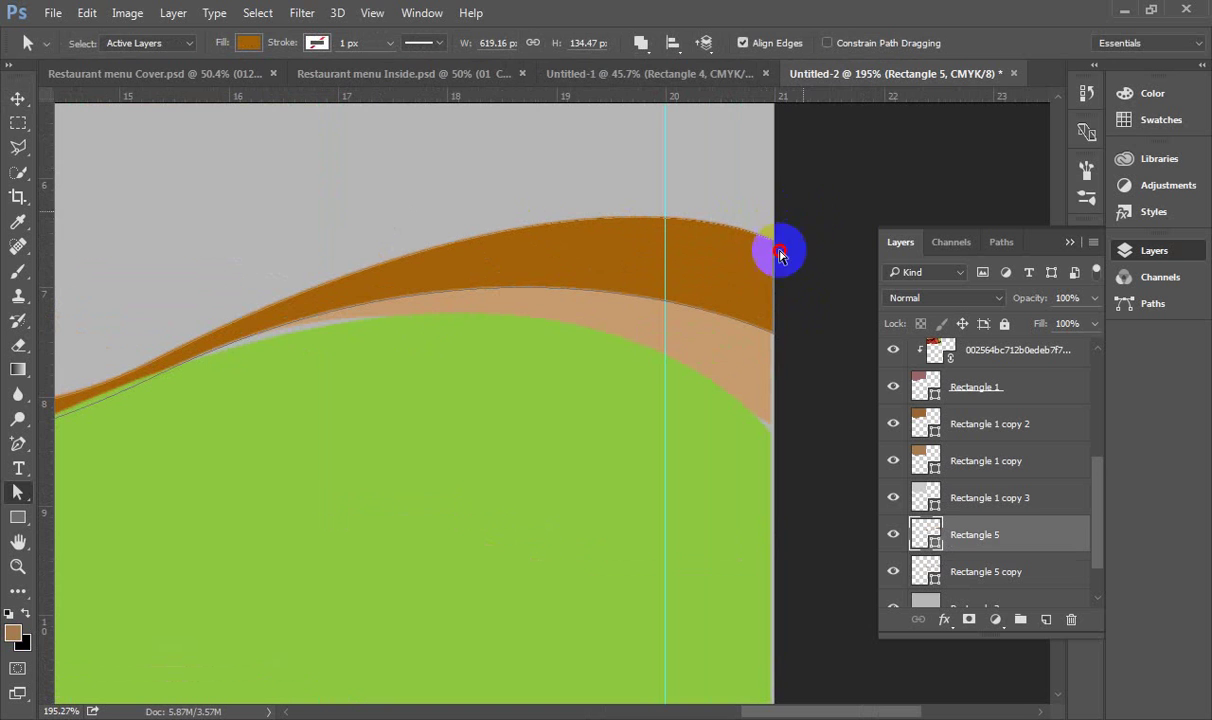
left_click_drag(801, 225, 772, 300)
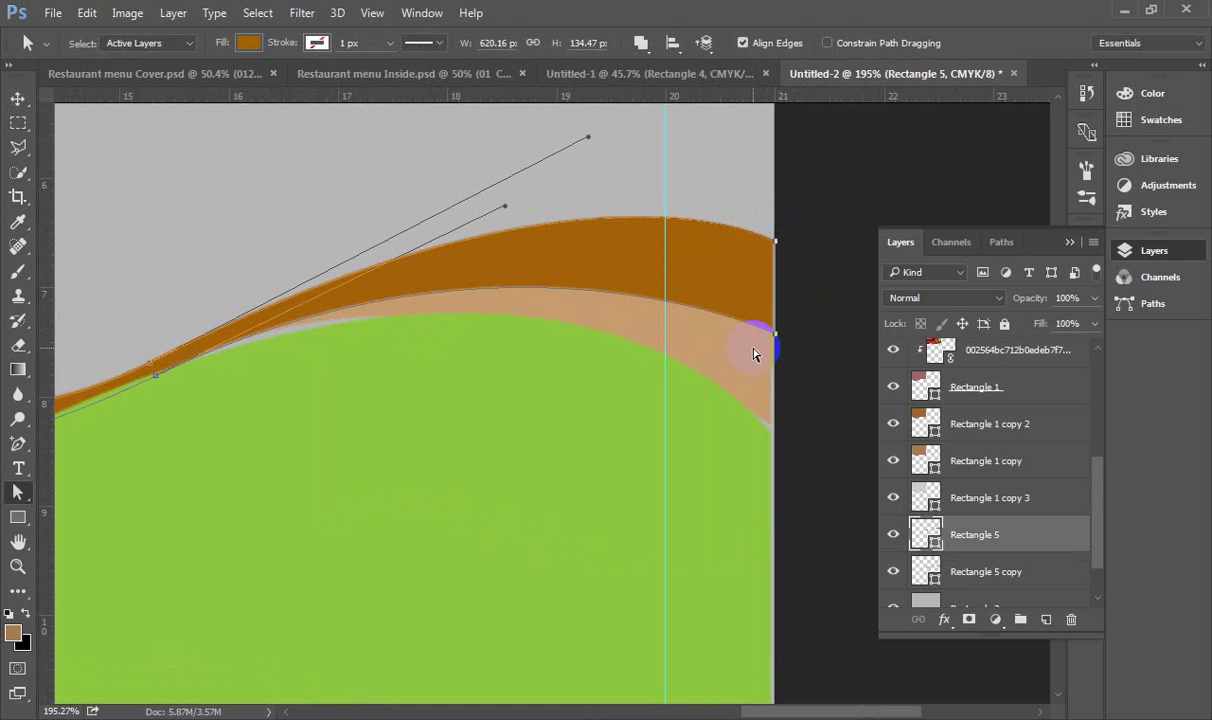
- Raise the orange-brown strip's upper right-end anchor slightly to thicken the strip at the page edge
mouse_move(786, 231)
left_mouse_down()
mouse_move(762, 262)
mouse_move(776, 236)
left_mouse_up()
left_click(779, 319)
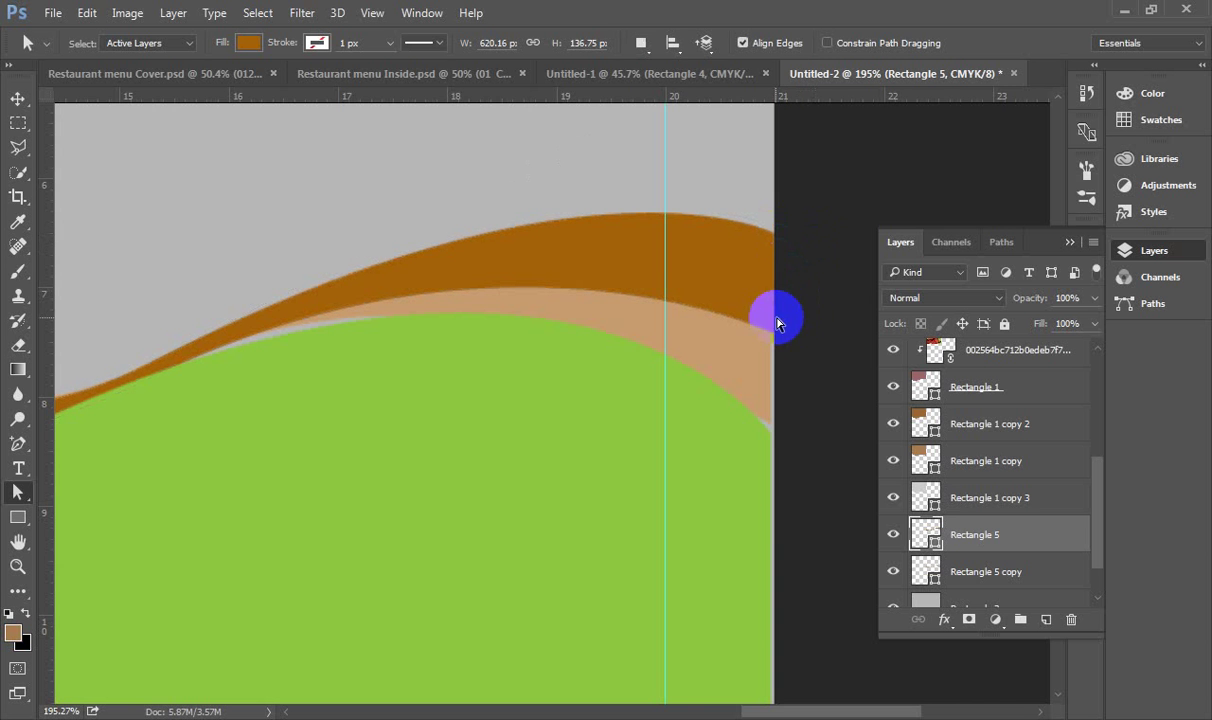
- Move the tan strip's two right-end anchors outward past the page edge
left_click(772, 403)
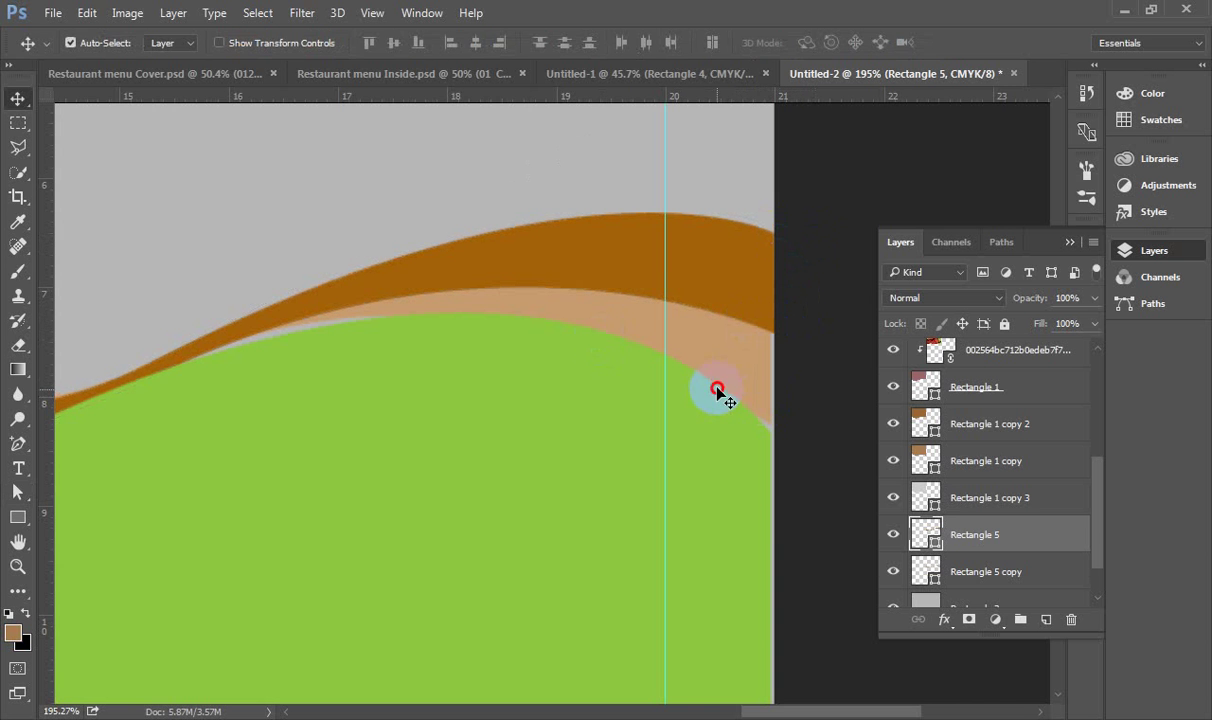
left_click(736, 373, "ctrl")
left_click(752, 379, "ctrl")
left_click(755, 430)
left_click_drag(755, 430, 812, 325)
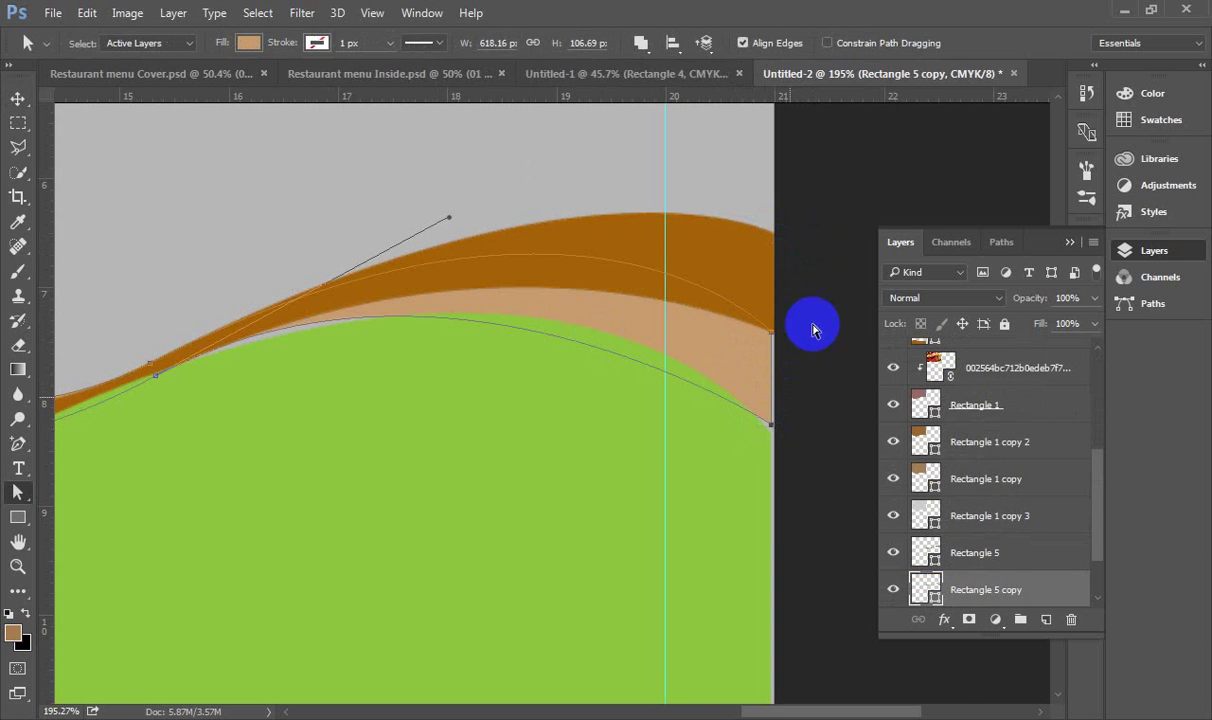
left_click_drag(752, 441, 787, 432)
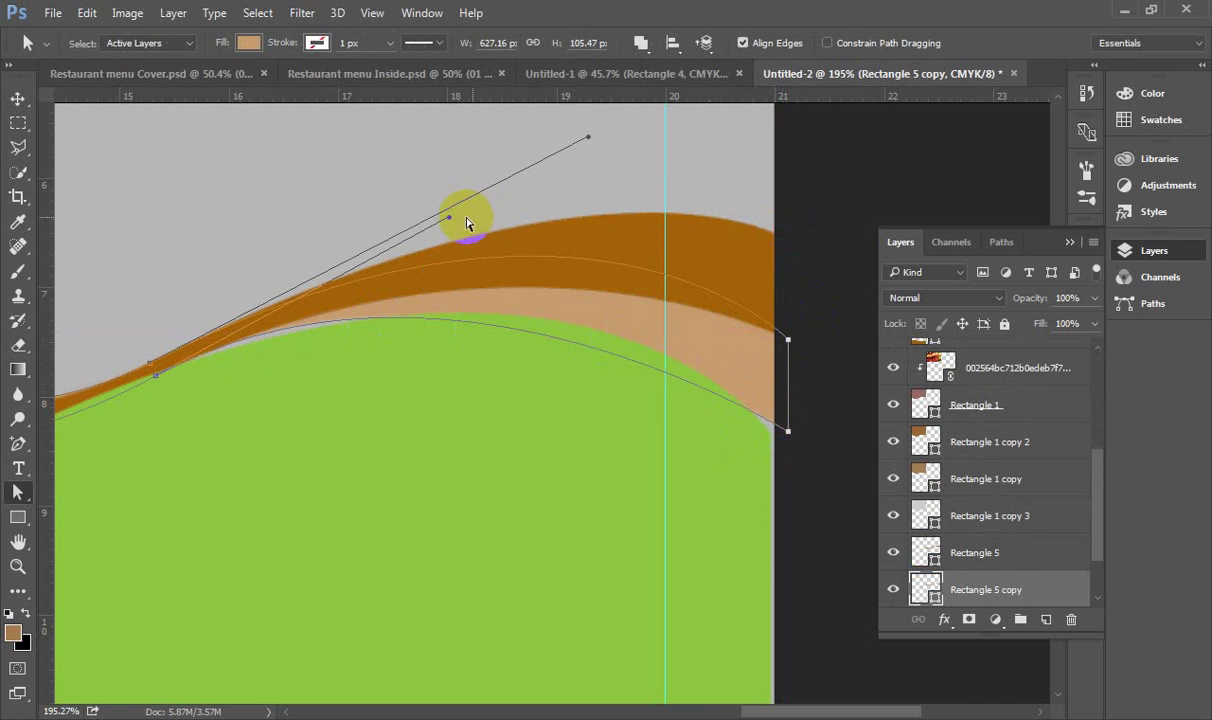
- Lower the tan strip's lower middle anchor and shorten its handle slightly to close the gap above the green shape
left_click_drag(448, 220, 438, 223)
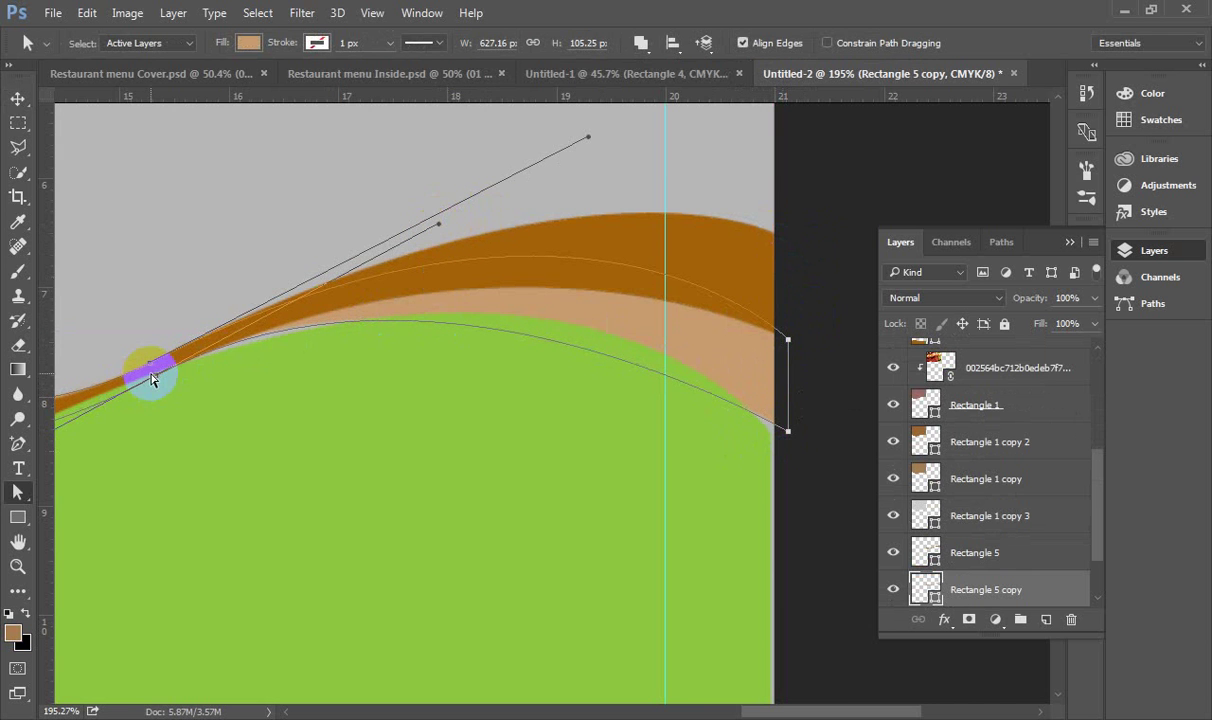
left_click_drag(156, 376, 158, 381)
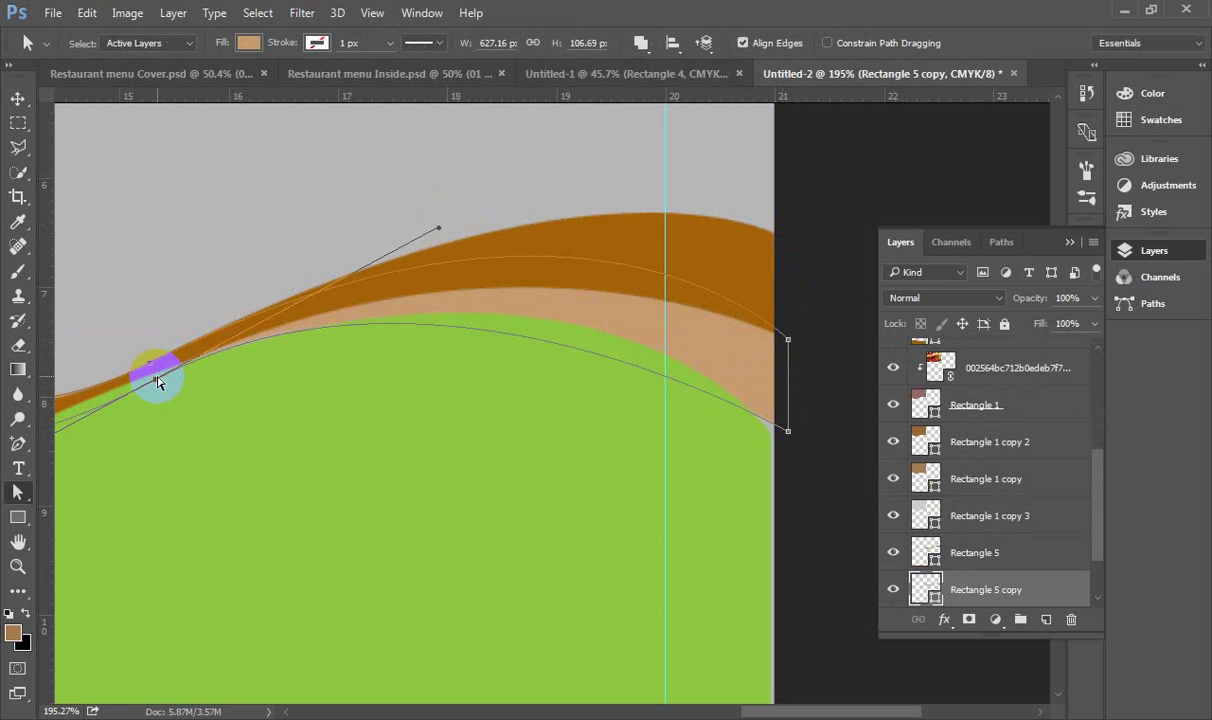
scroll(162, 427, "down", 2)
left_click(530, 488)
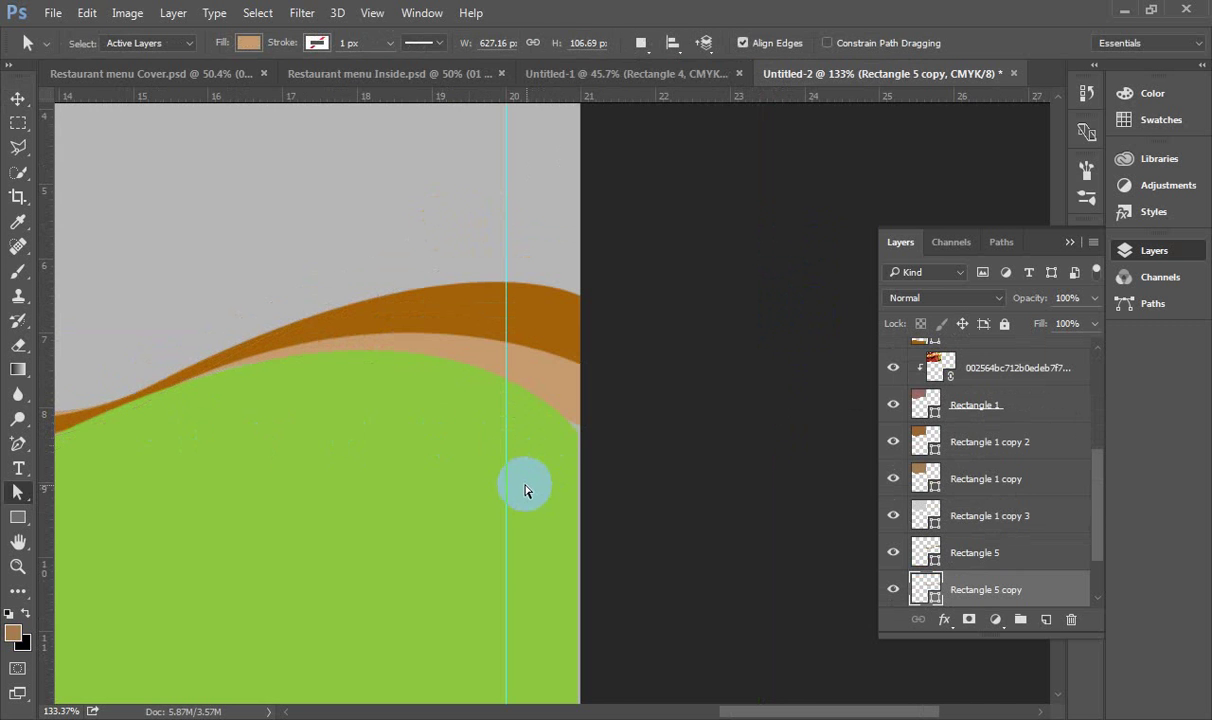
- Shift the green shape's two right-end anchors outward to the page edge, then deselect the shape
key("v")
left_click(525, 490)
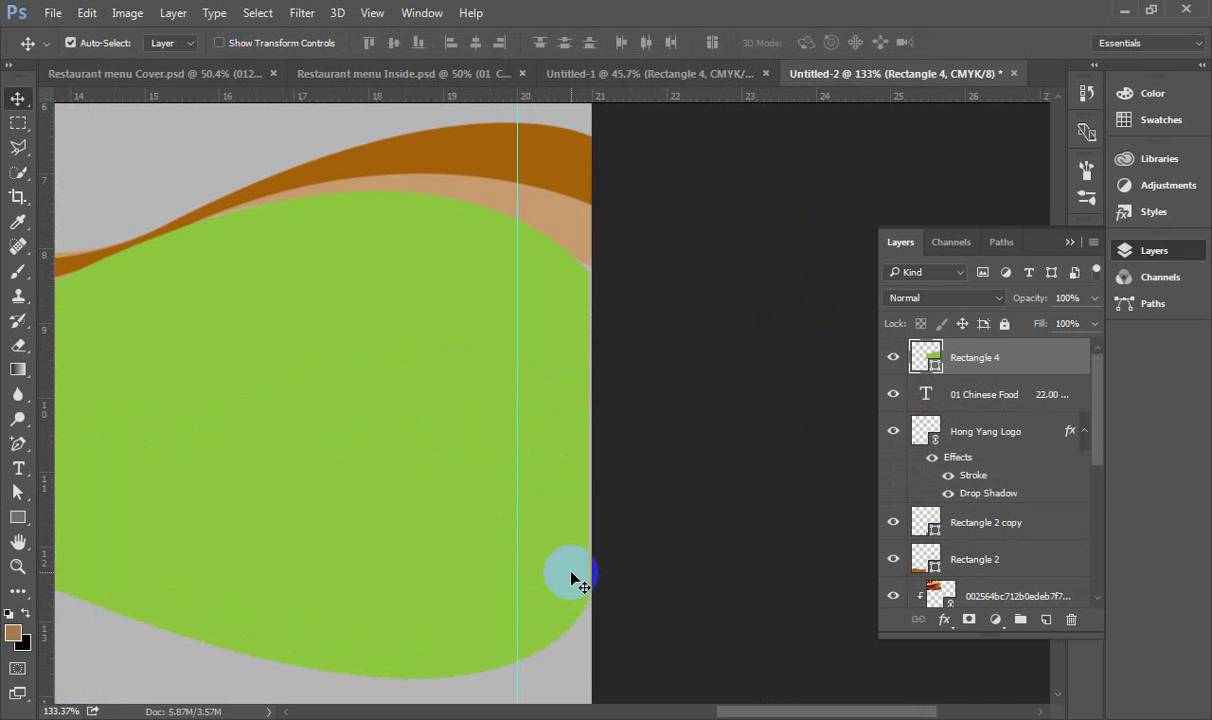
key("a")
left_click_drag(632, 257, 557, 630)
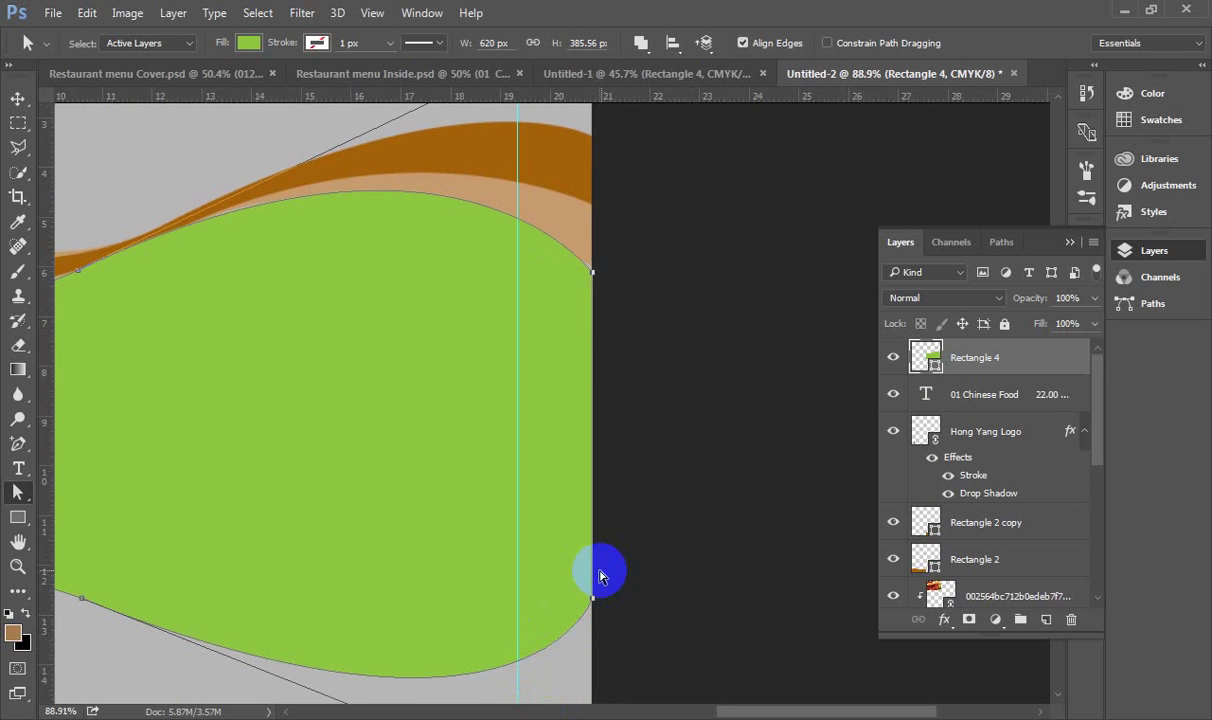
scroll(600, 573, "down", 2)
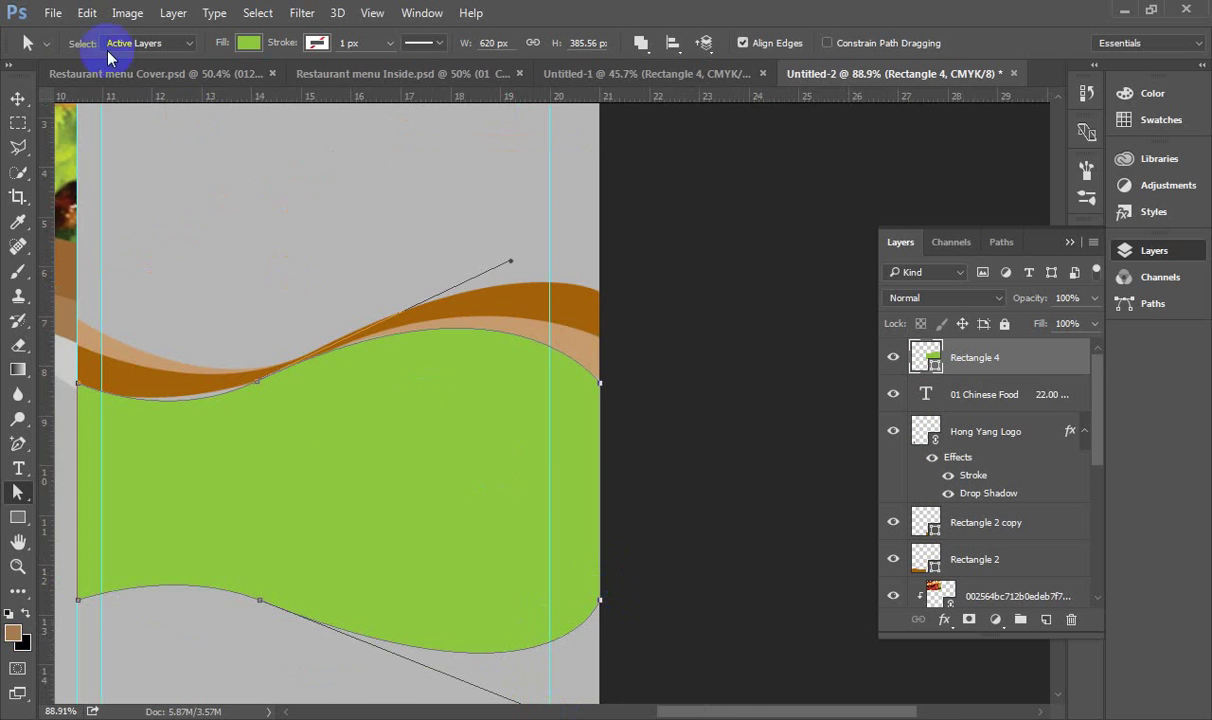
left_click(18, 98)
scroll(578, 360, "down", 1)
left_click(692, 320)
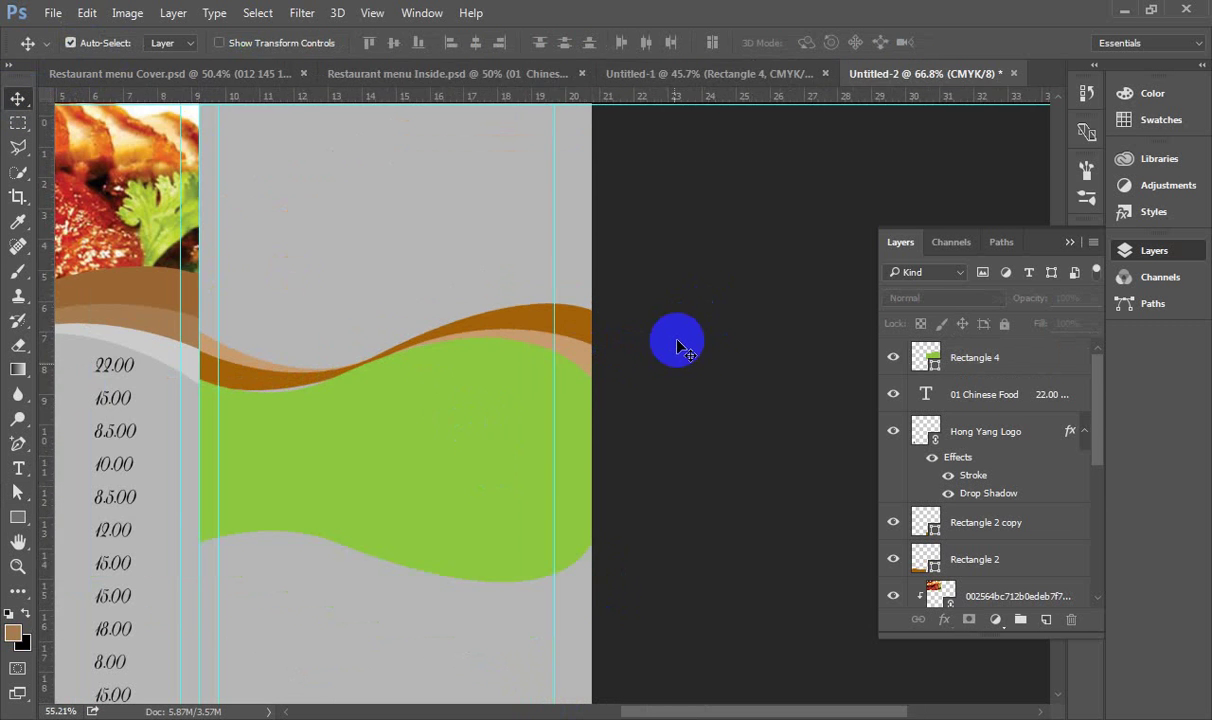
- Duplicate the orange-brown and tan strips and move the copies down to the green shape's lower edge
scroll(676, 335, "down", 1)
scroll(745, 330, "up", 1)
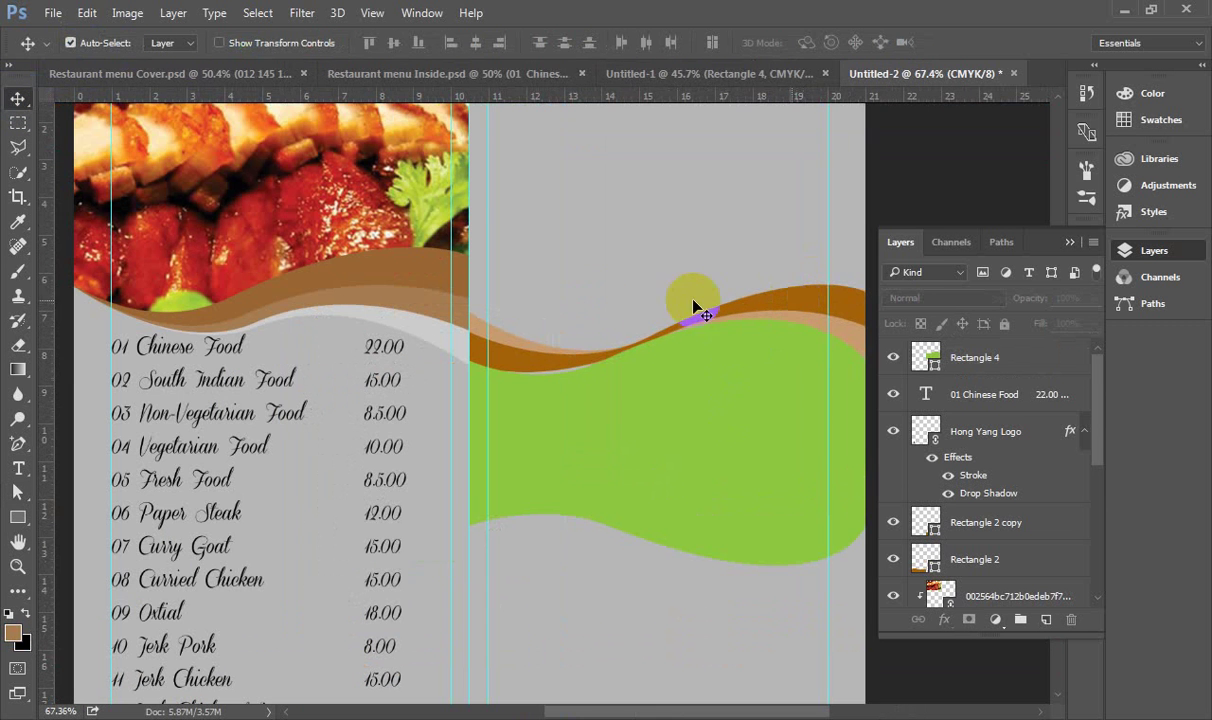
left_click(540, 315)
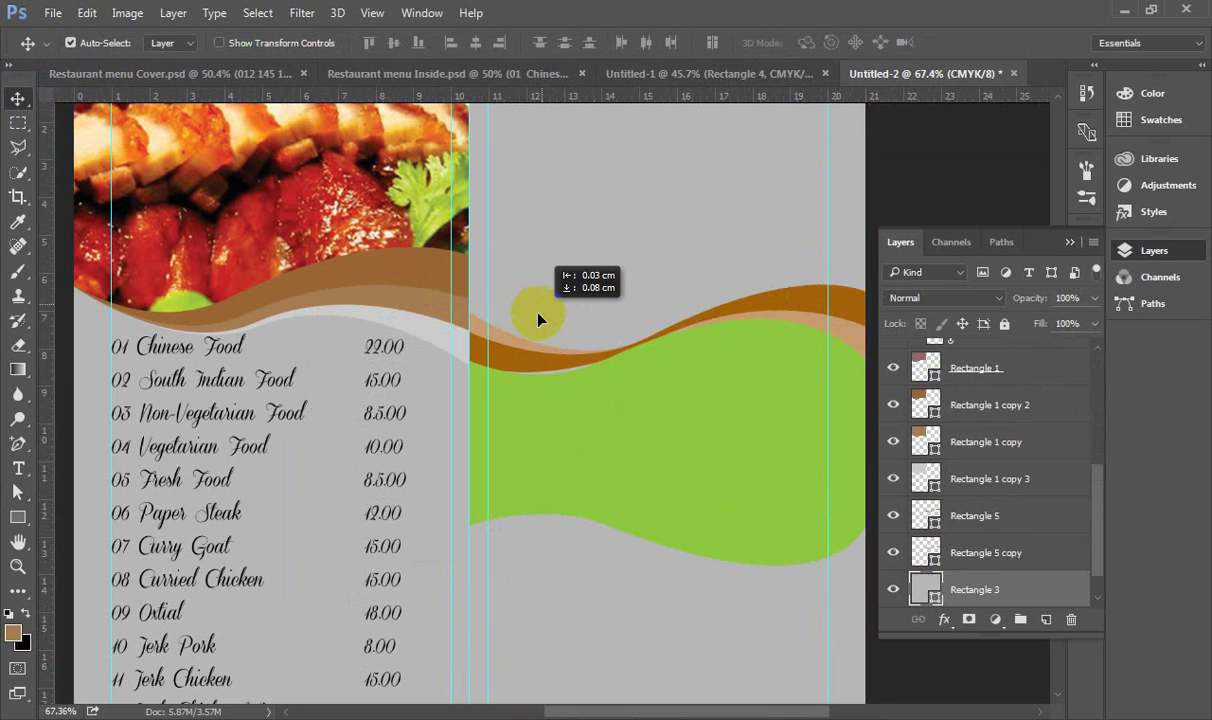
left_click(514, 344)
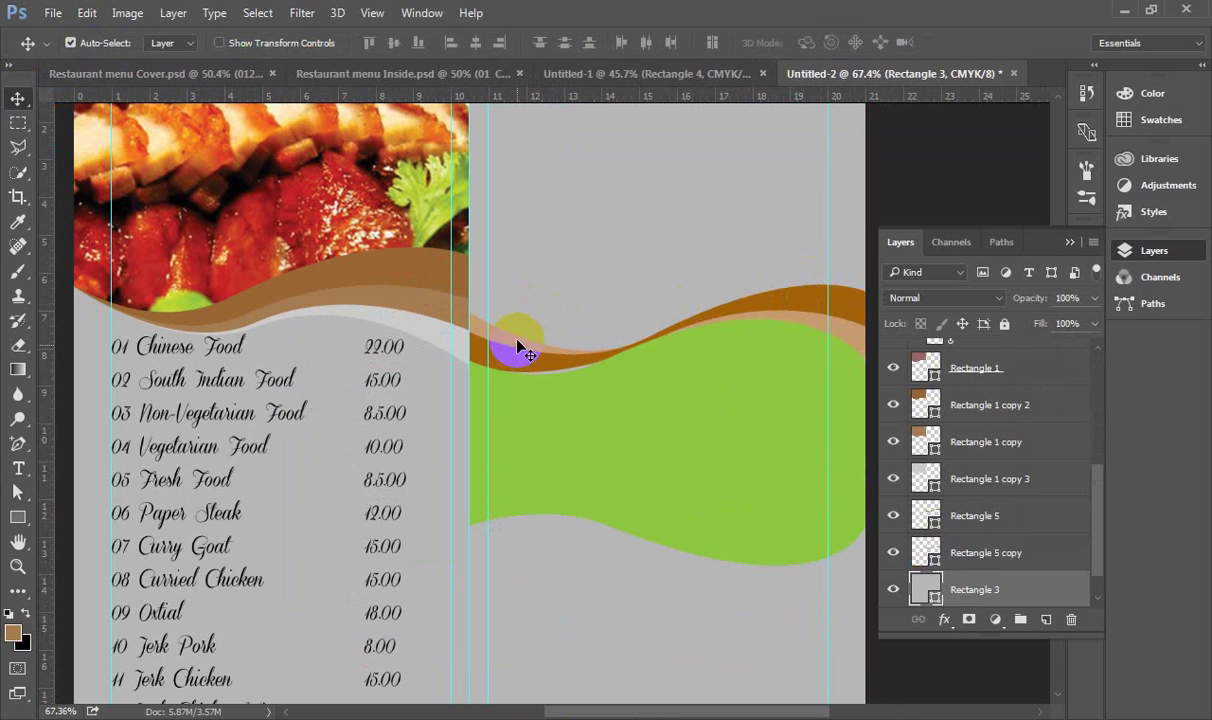
left_click(958, 515, "shift")
left_click_drag(1020, 538, 1046, 617)
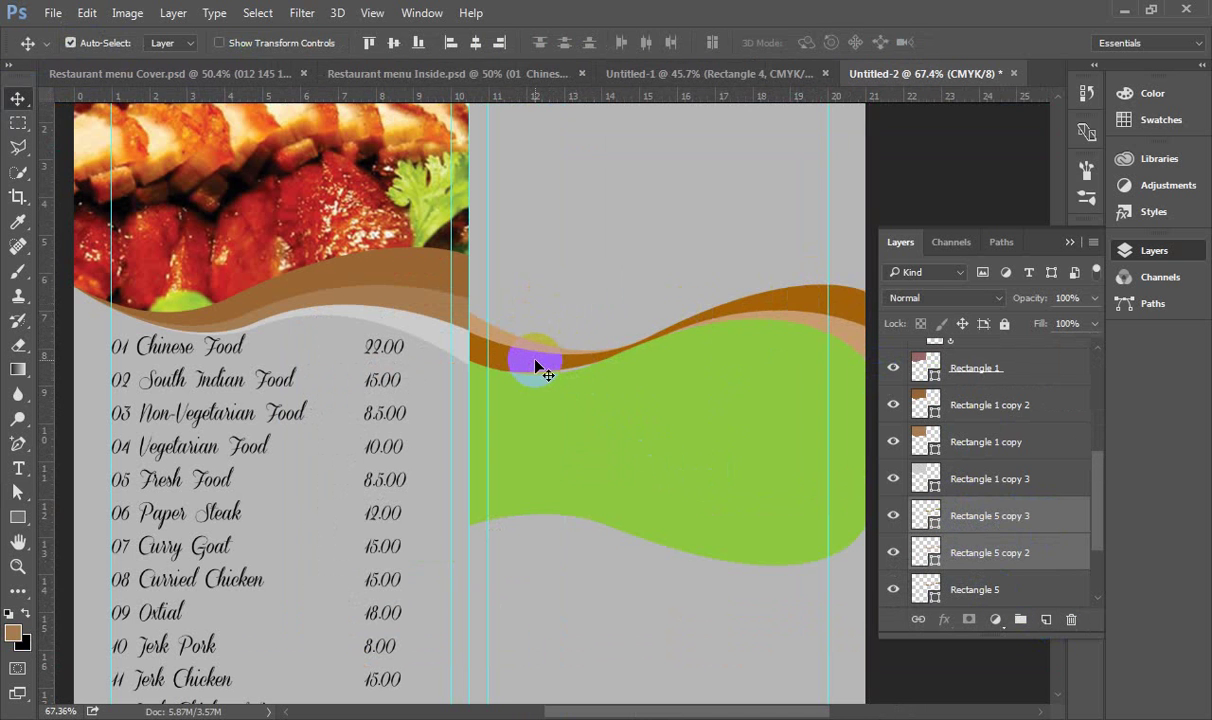
left_click_drag(535, 368, 527, 573)
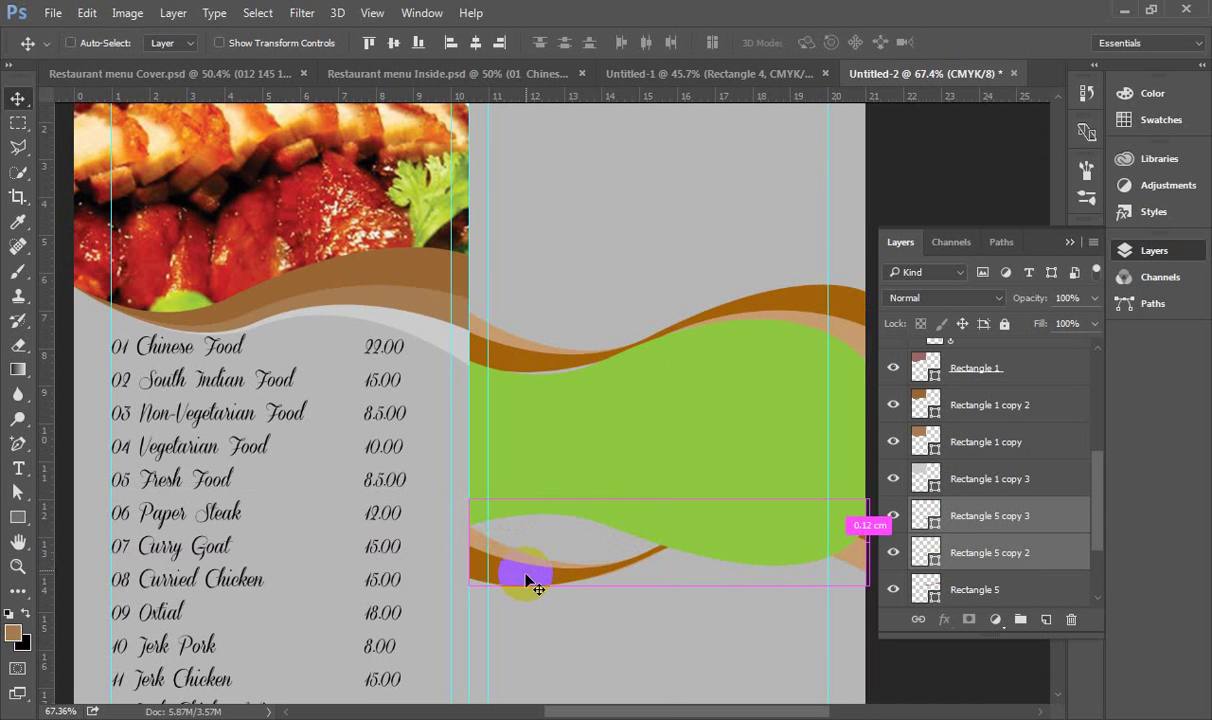
- Flip the two duplicated strips horizontally with Free Transform
key("ctrl+t")
right_click(530, 572)
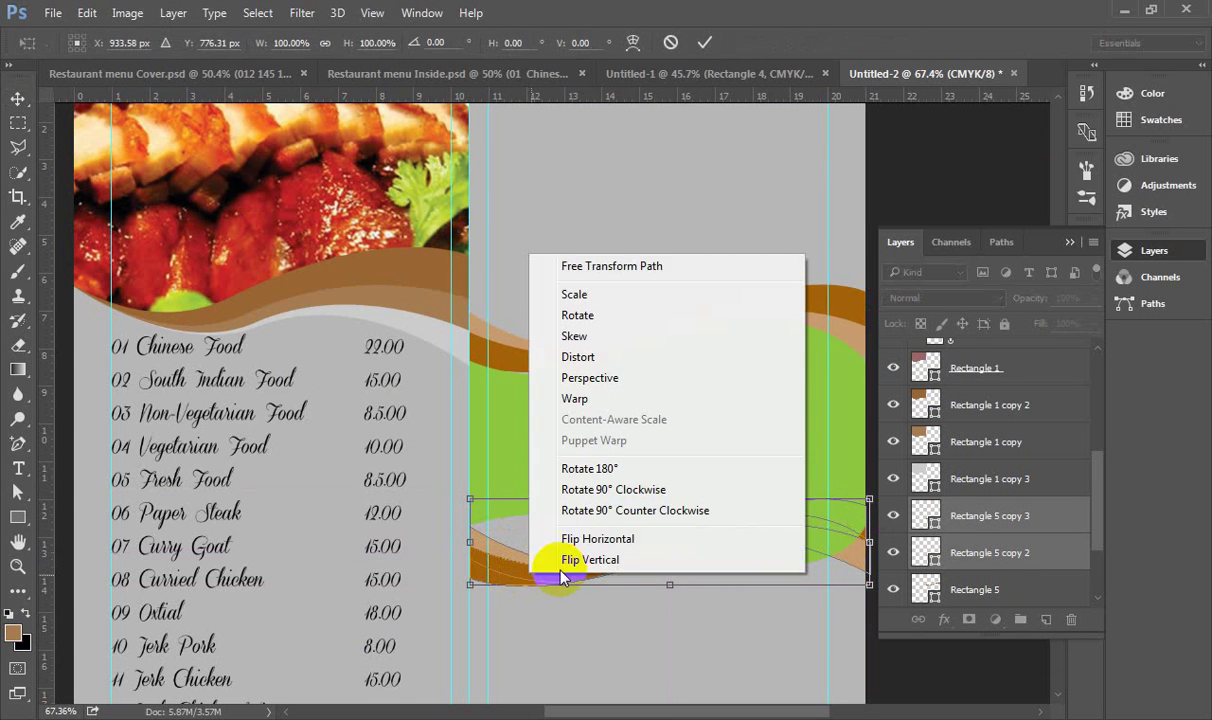
left_click(615, 539)
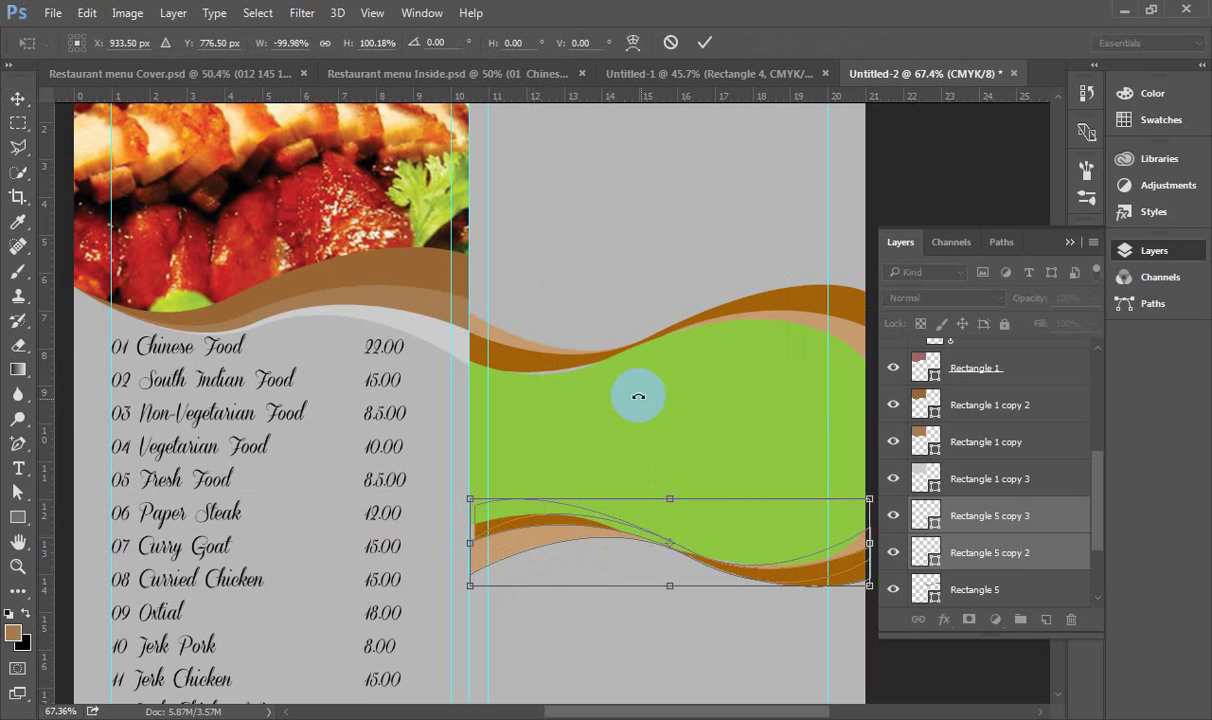
- Nudge the flipped strips vertically to Y 780.50 px along the green shape's lower edge and apply the transform
key("shift+Down")
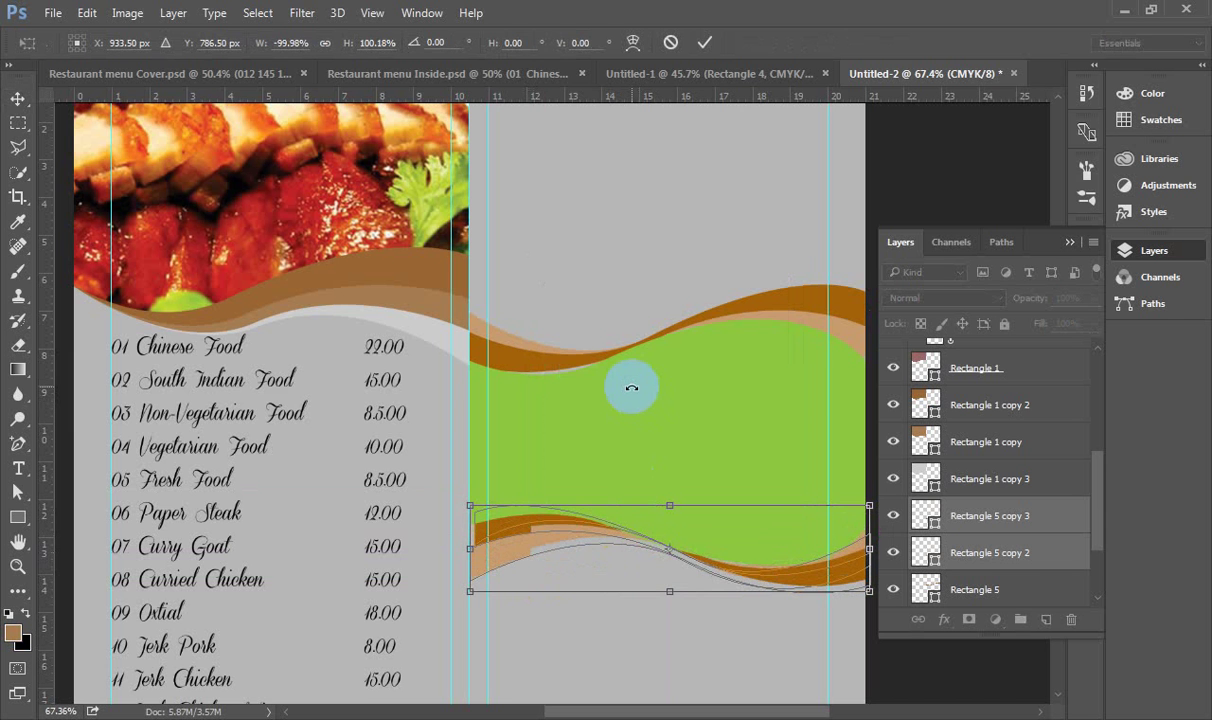
key("shift+Down")
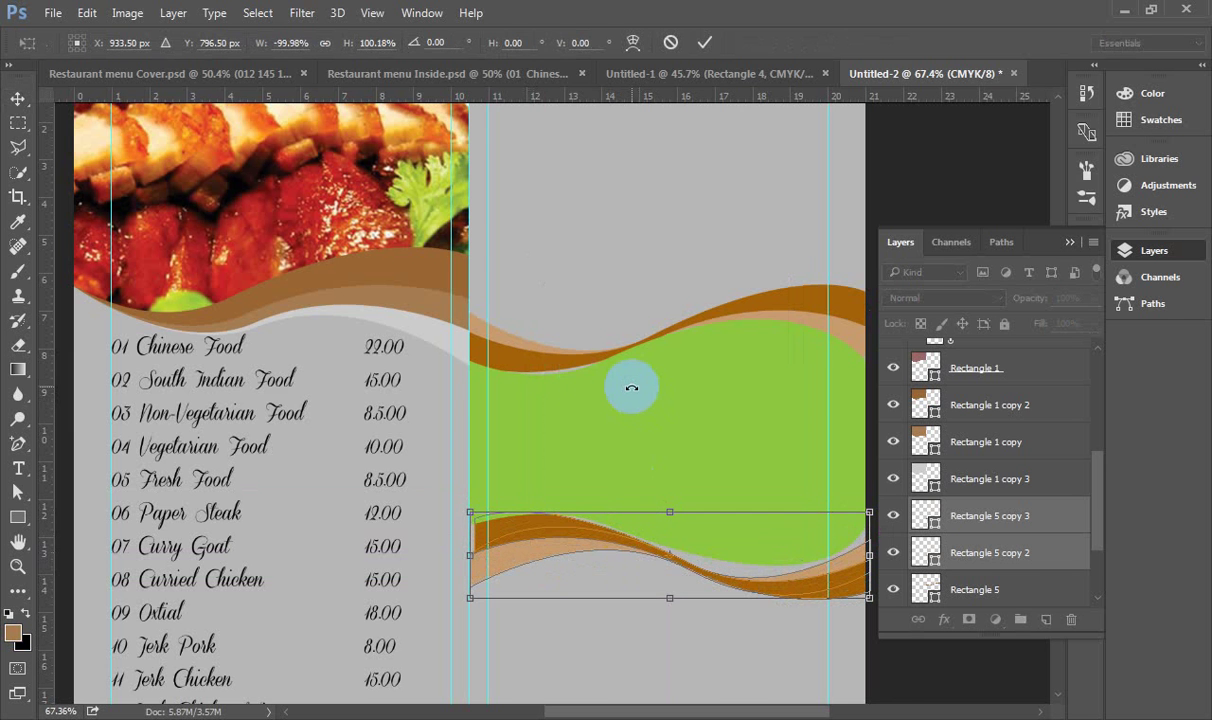
scroll(419, 338, "down", 3)
left_click(1125, 250)
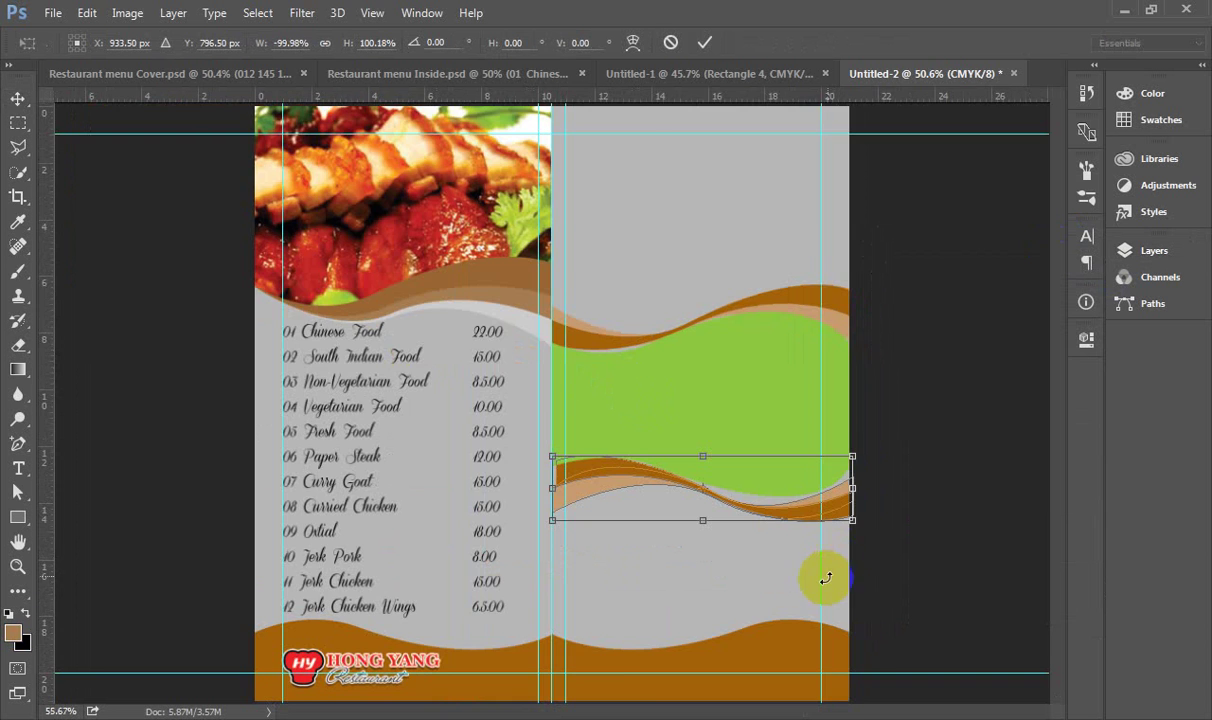
scroll(826, 578, "up", 3)
key("shift+Up")
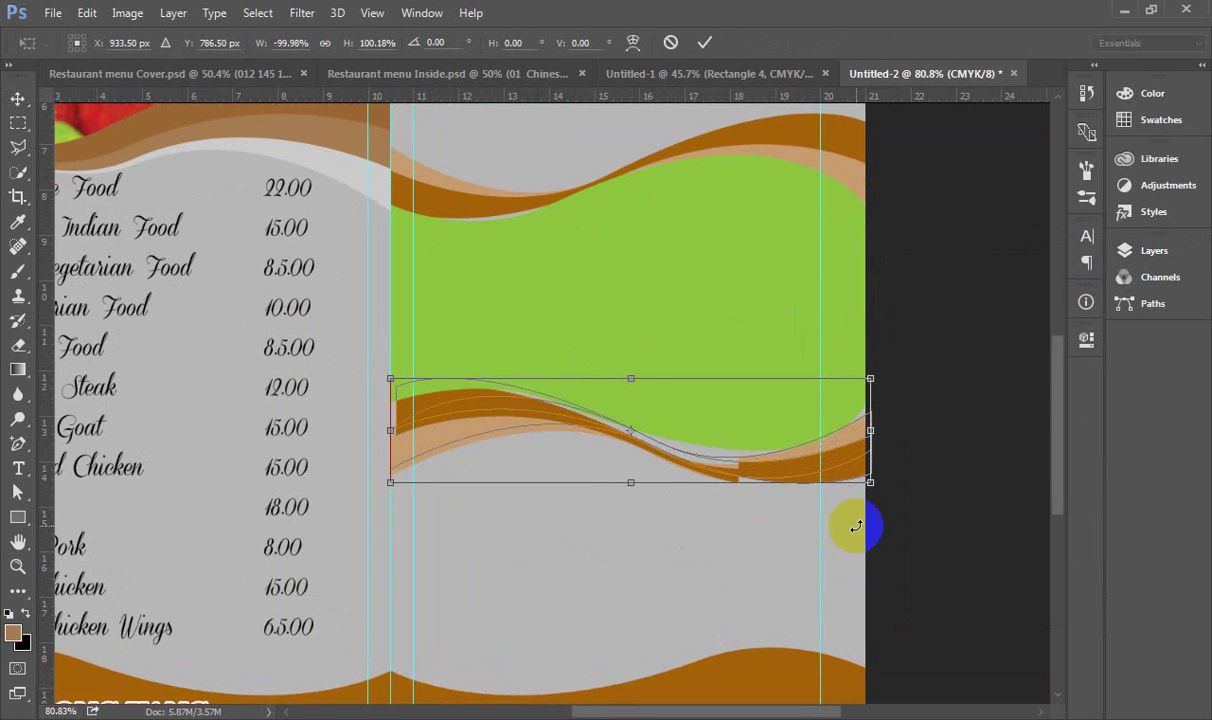
key("shift+Up")
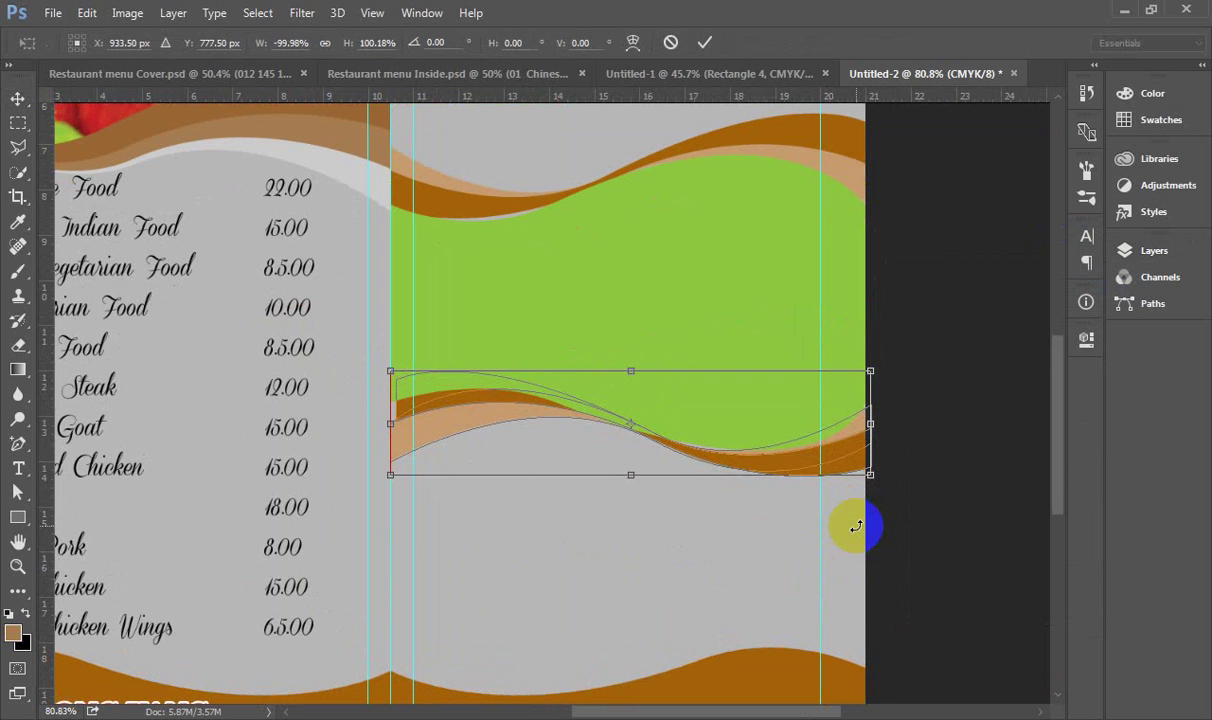
key("Down")
key("Down")
key("Down")
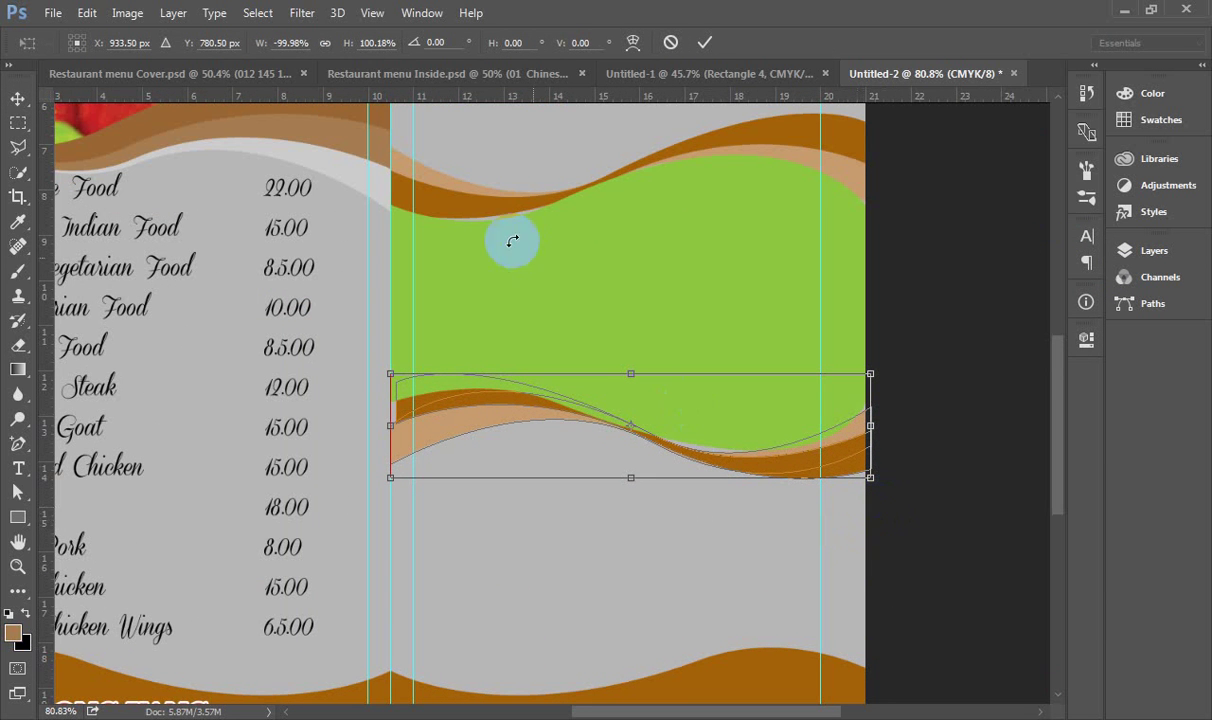
scroll(468, 281, "up", 3)
scroll(544, 396, "down", 3)
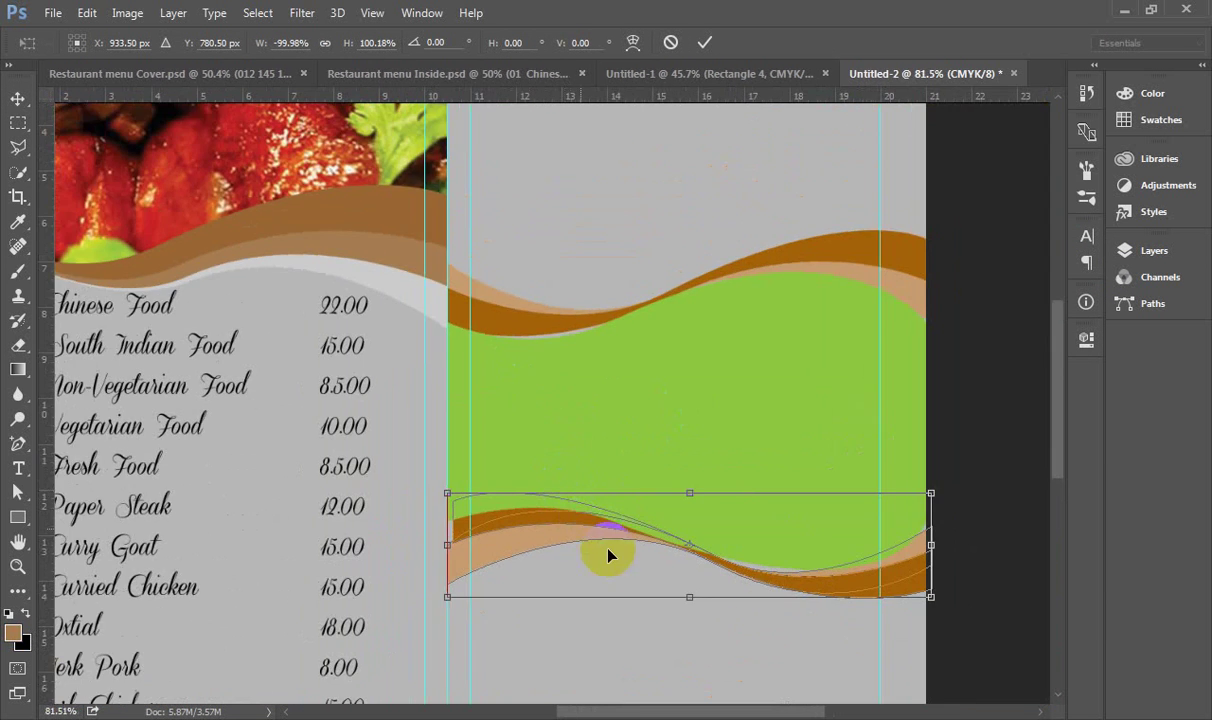
double_click(915, 588)
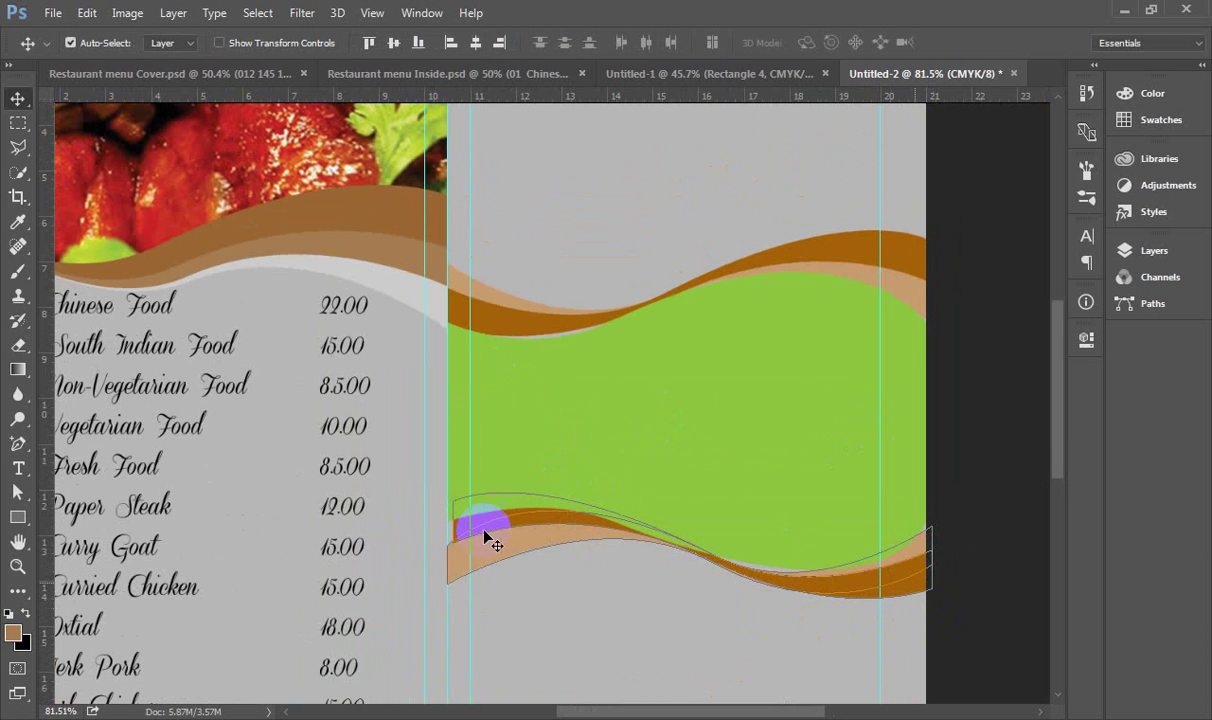
- Move the lower orange-brown strip's two left-end anchors out to the fold guide, level with the tan strip's end
scroll(470, 530, "up", 3)
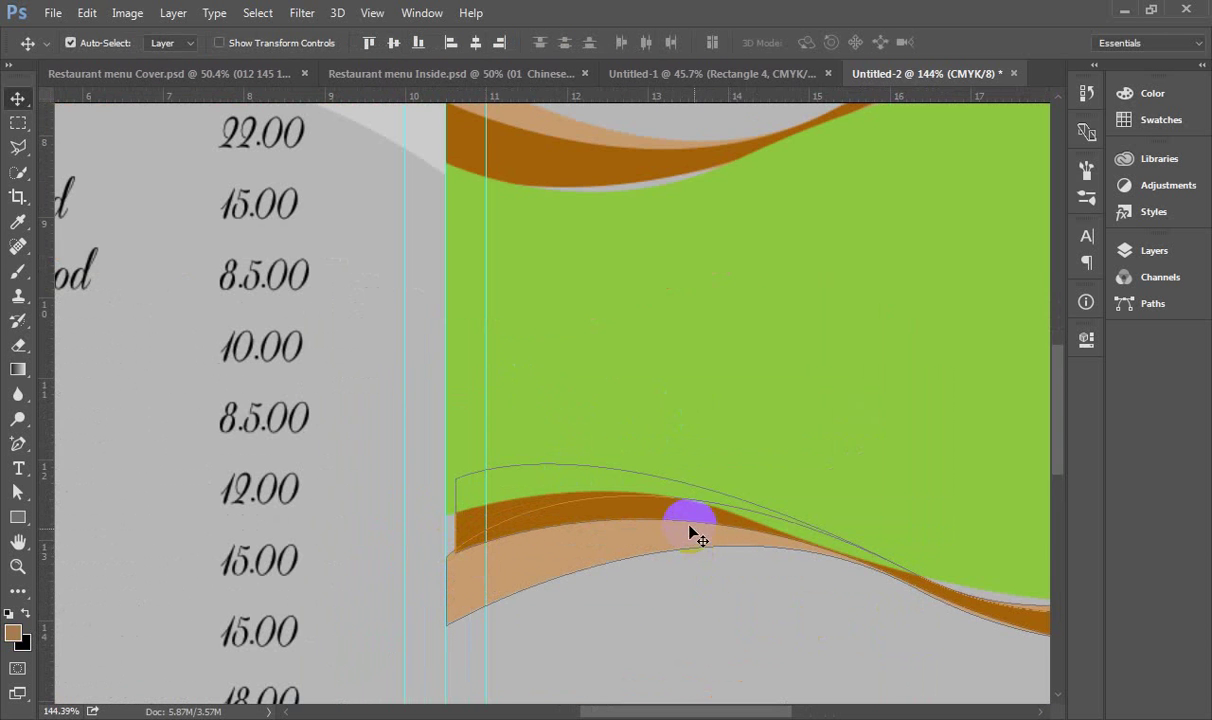
scroll(455, 530, "up", 3)
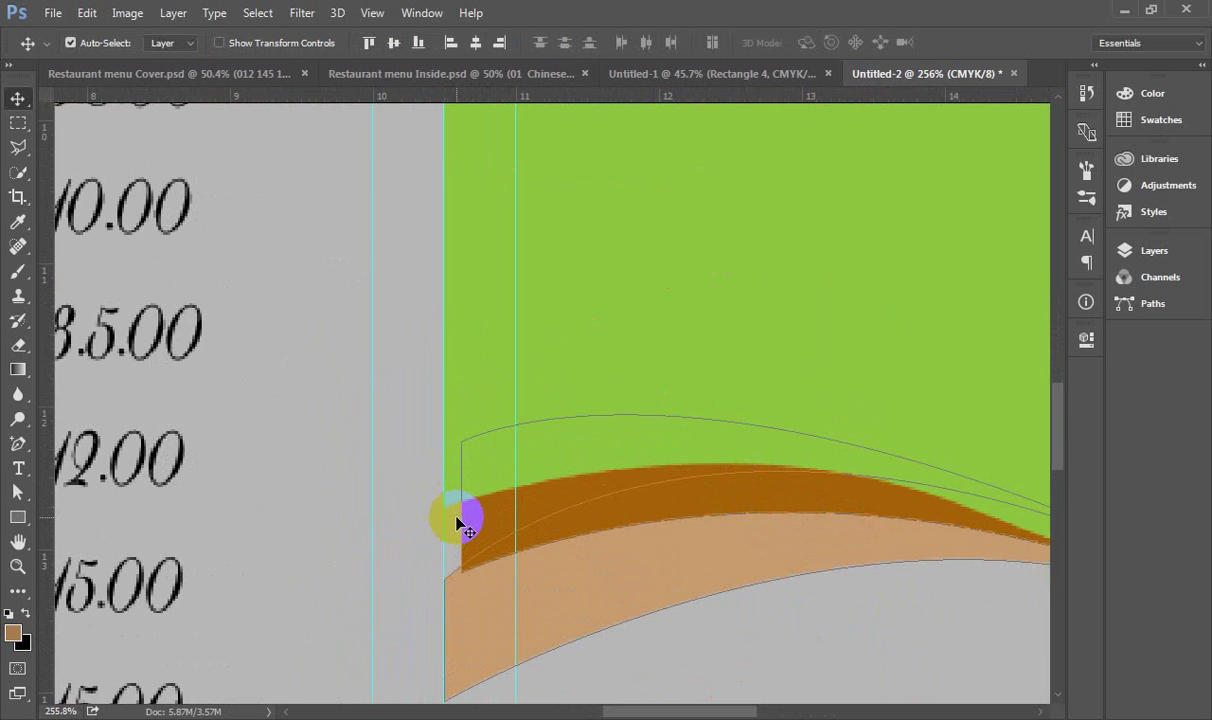
key("a")
left_click(476, 463)
left_click_drag(445, 418, 466, 555)
left_click(472, 442)
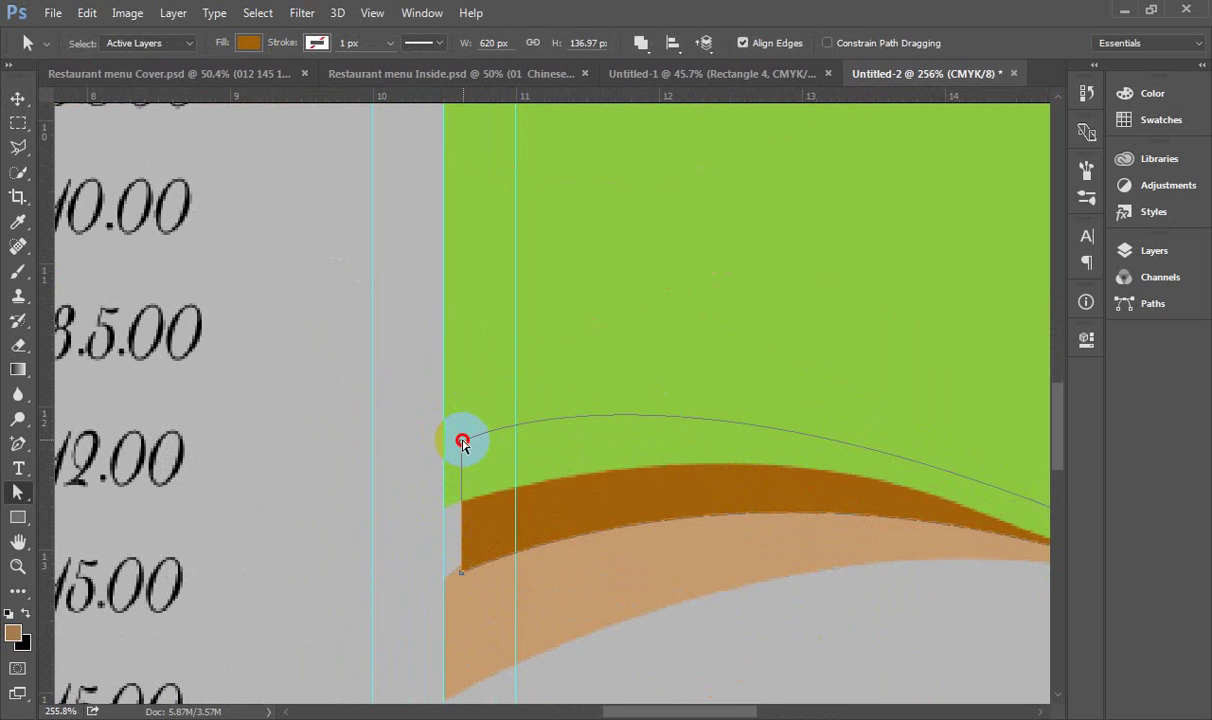
left_click(462, 442)
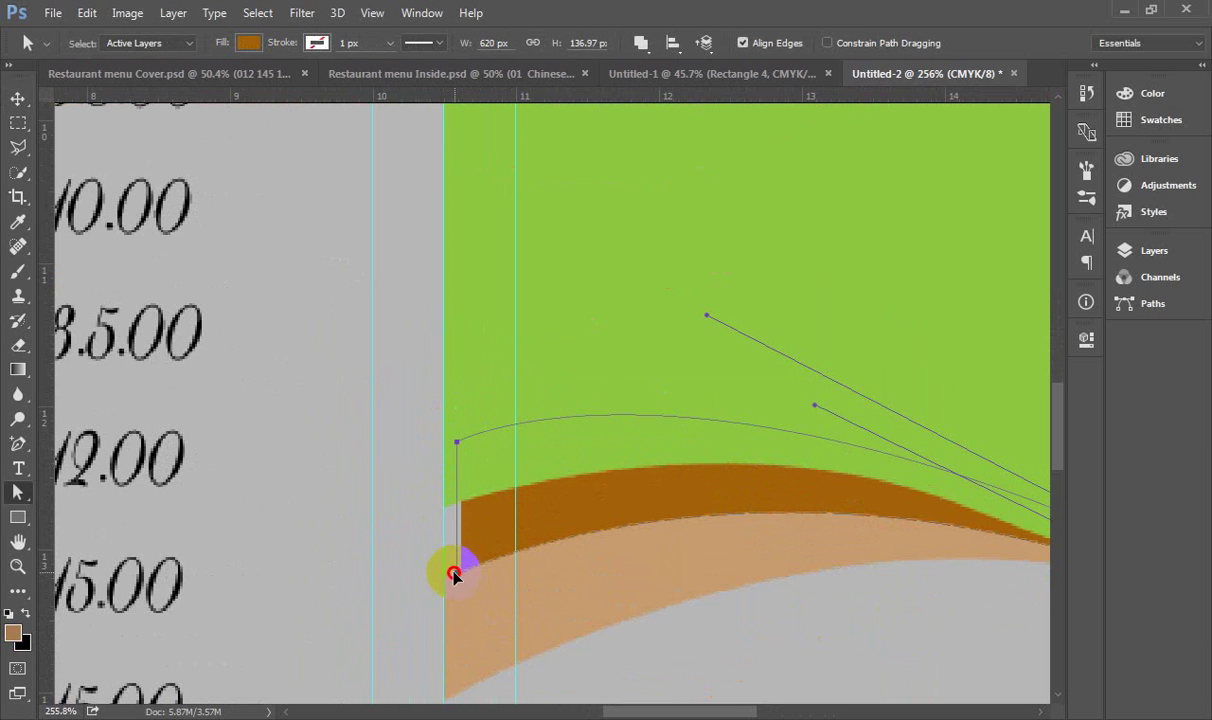
left_click_drag(454, 575, 451, 589)
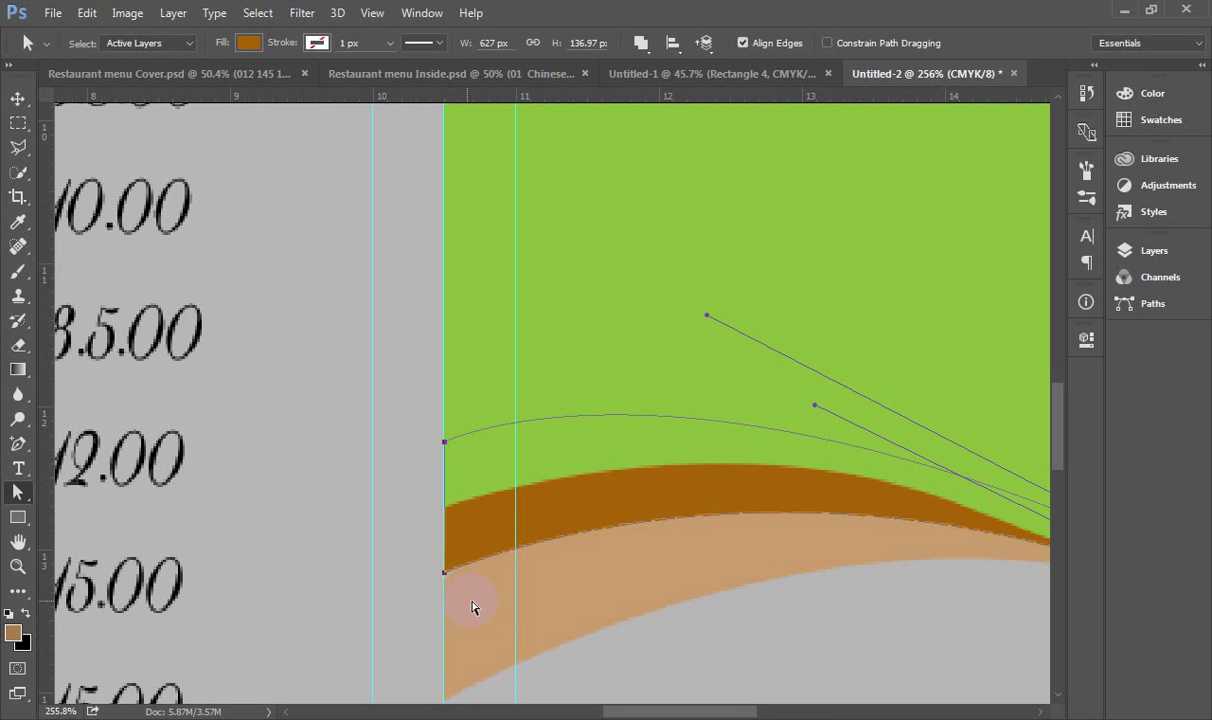
- Shift the lower orange-brown strip's middle anchors up and to the left to narrow the gap under the green shape
scroll(216, 479, "down", 5)
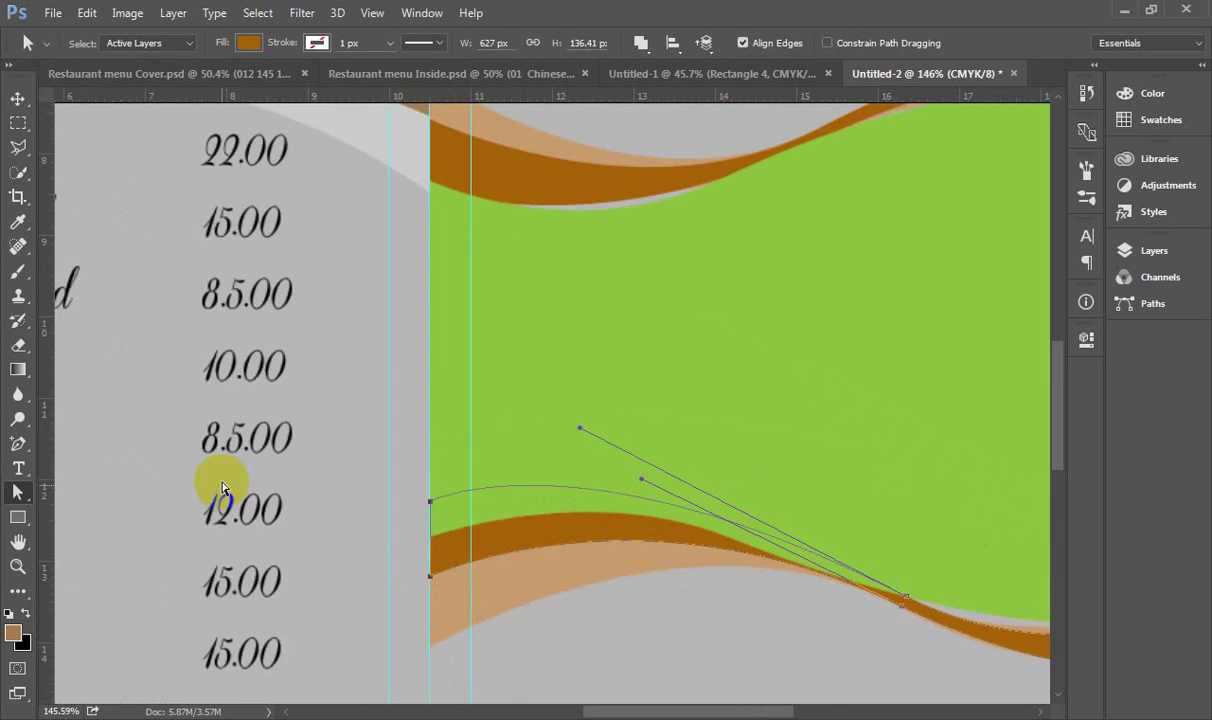
scroll(798, 585, "up", 1)
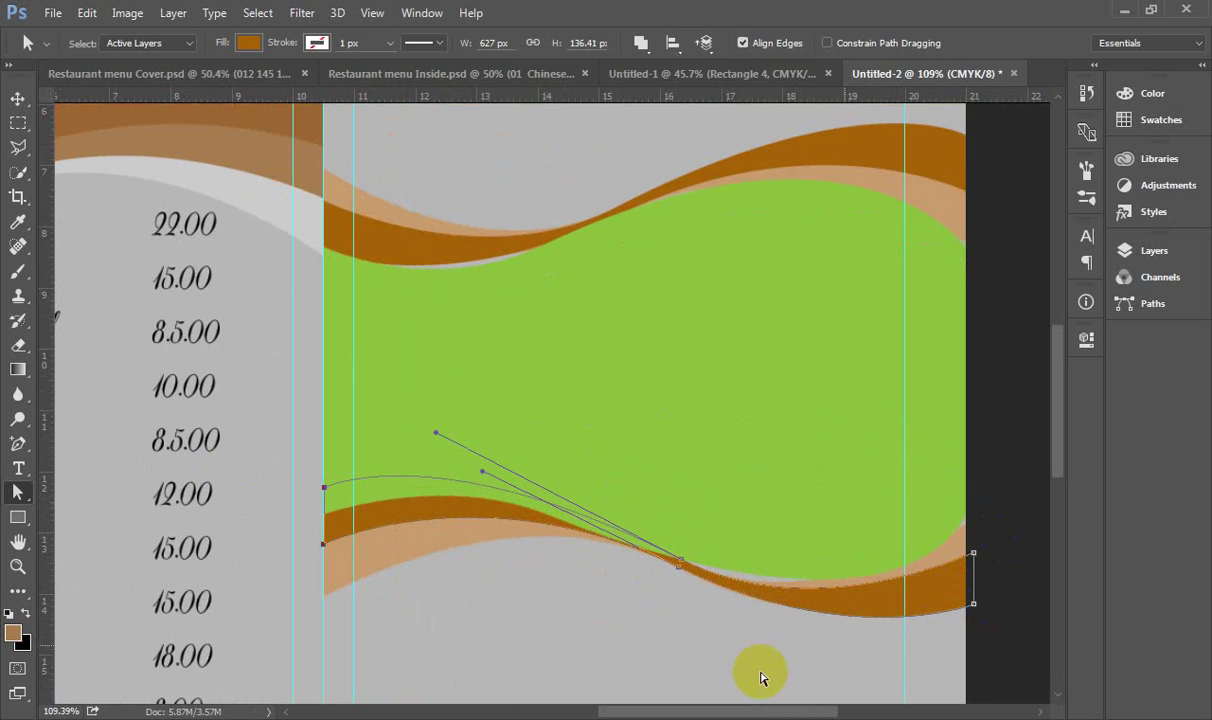
scroll(711, 630, "up", 3)
left_click(662, 504)
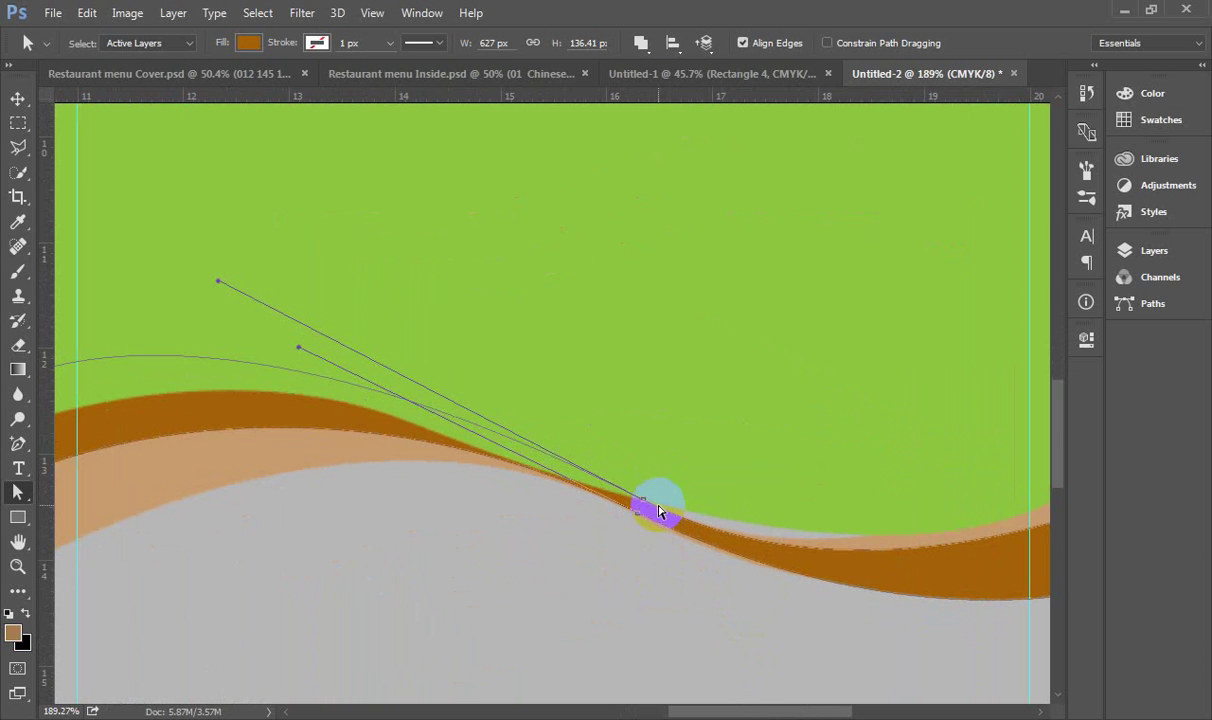
mouse_move(645, 507)
left_mouse_down()
mouse_move(641, 524)
mouse_move(633, 486)
left_mouse_up()
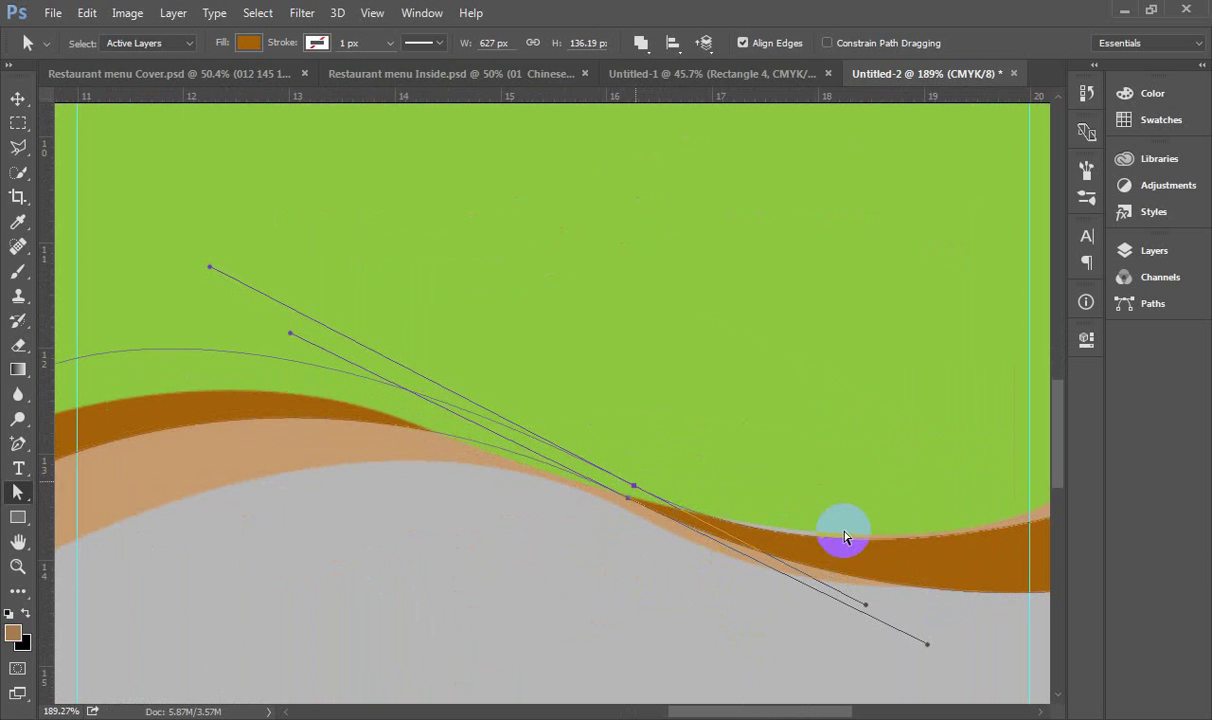
- Shift the middle anchors of the lower tan and orange-brown strips left along the green shape's bottom edge
left_click(679, 535)
left_click(679, 541)
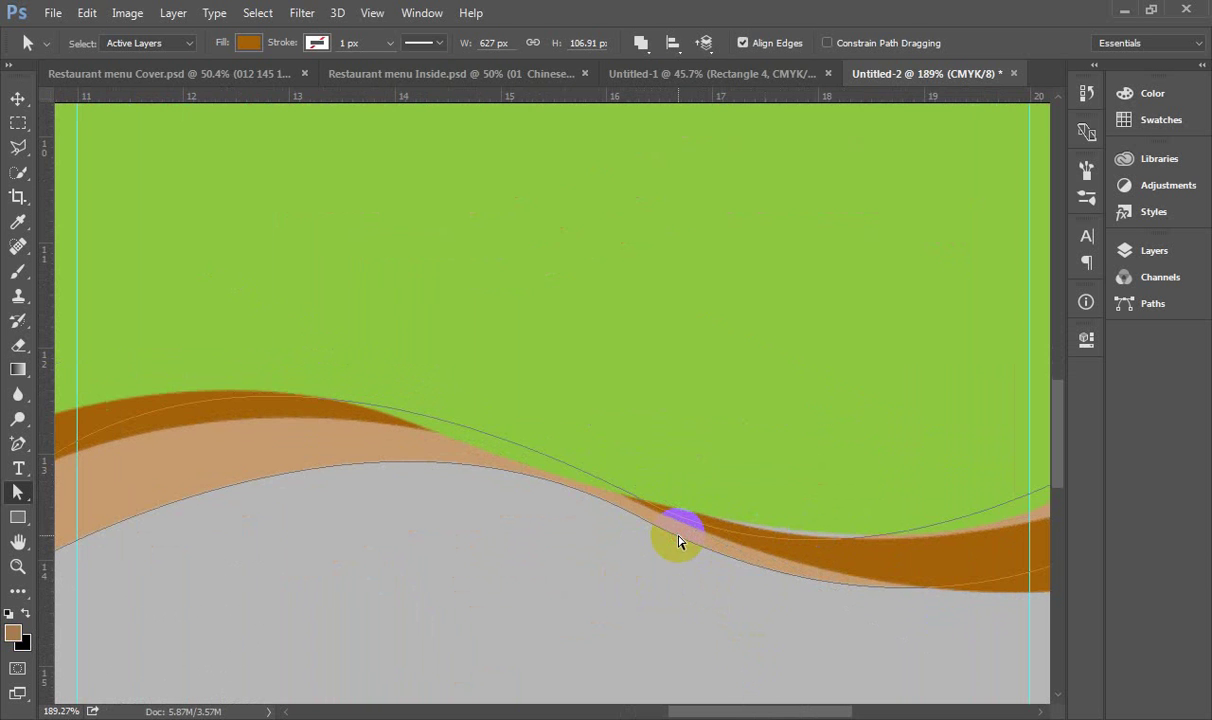
key("v")
key("a")
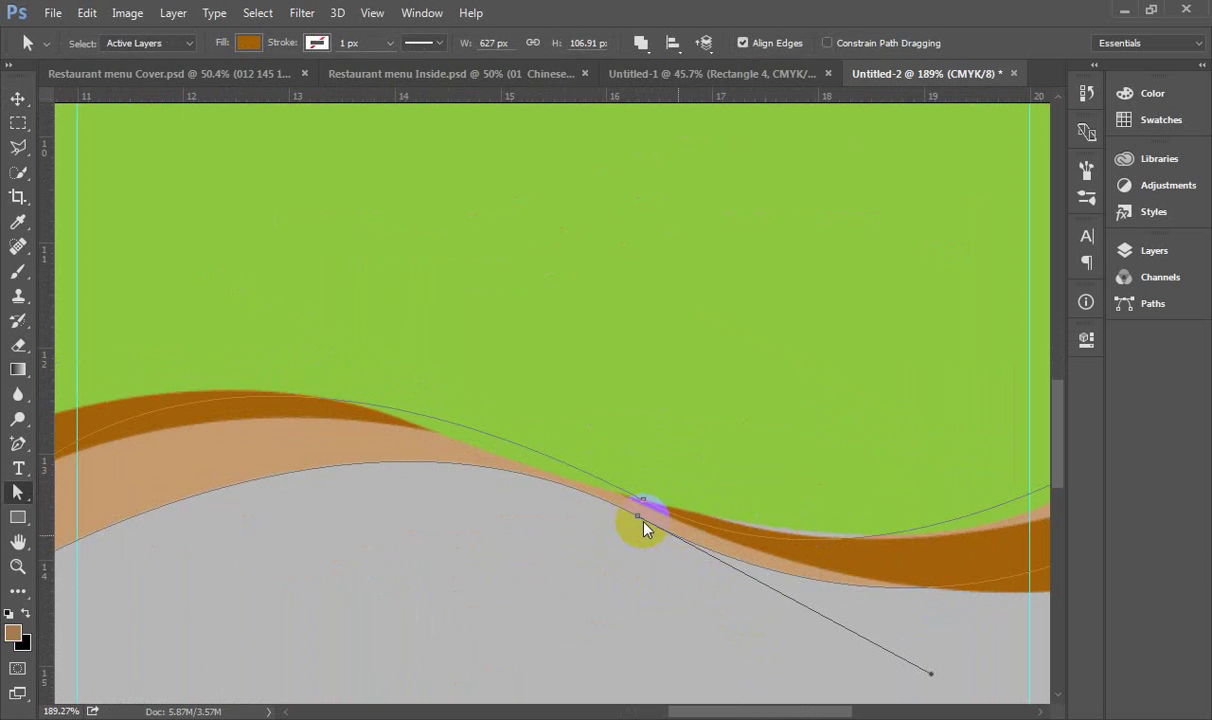
left_click(644, 496)
left_click(648, 500)
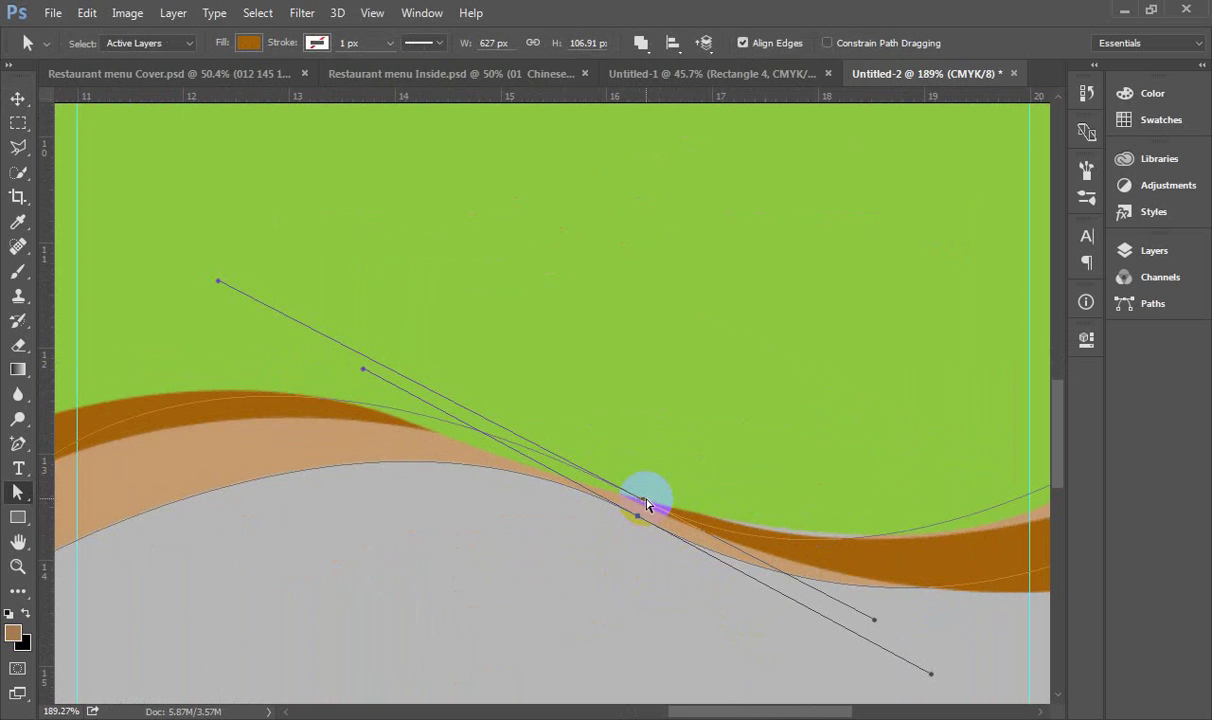
left_click_drag(645, 493, 590, 497)
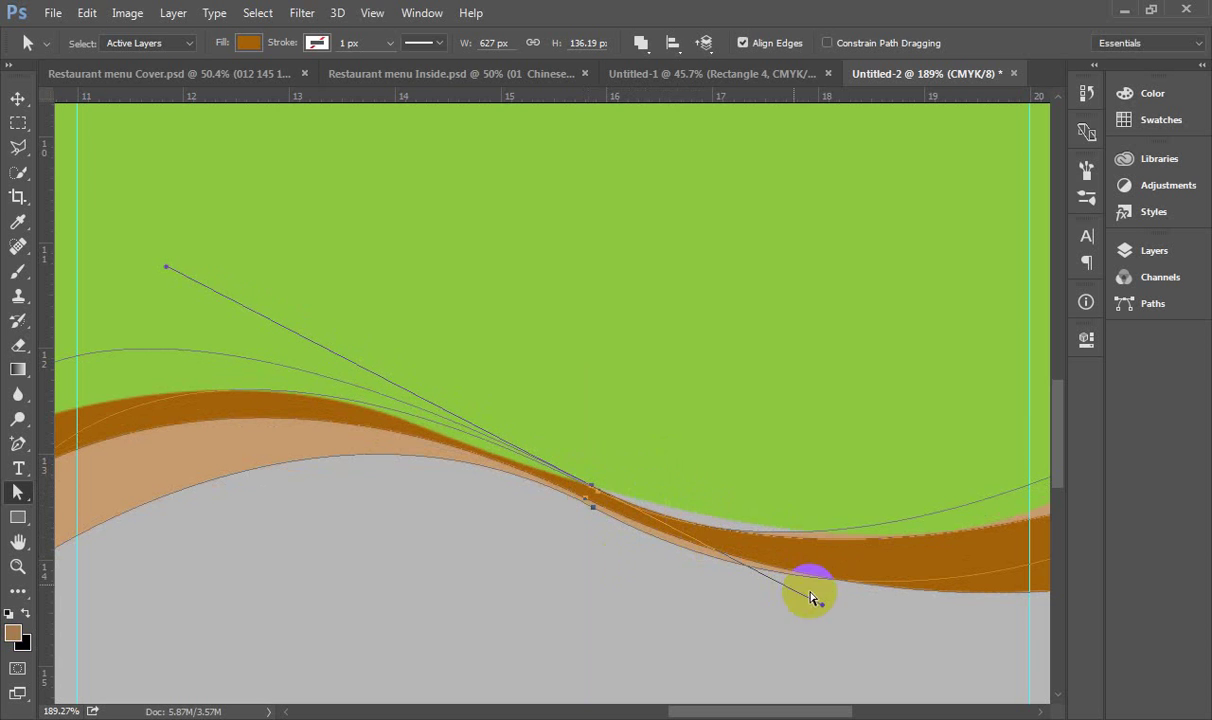
- Try to close the gap under the green shape by flattening the orange-brown strip's upper middle handle and adjusting the tan strip's lower one
left_click_drag(817, 597, 949, 603)
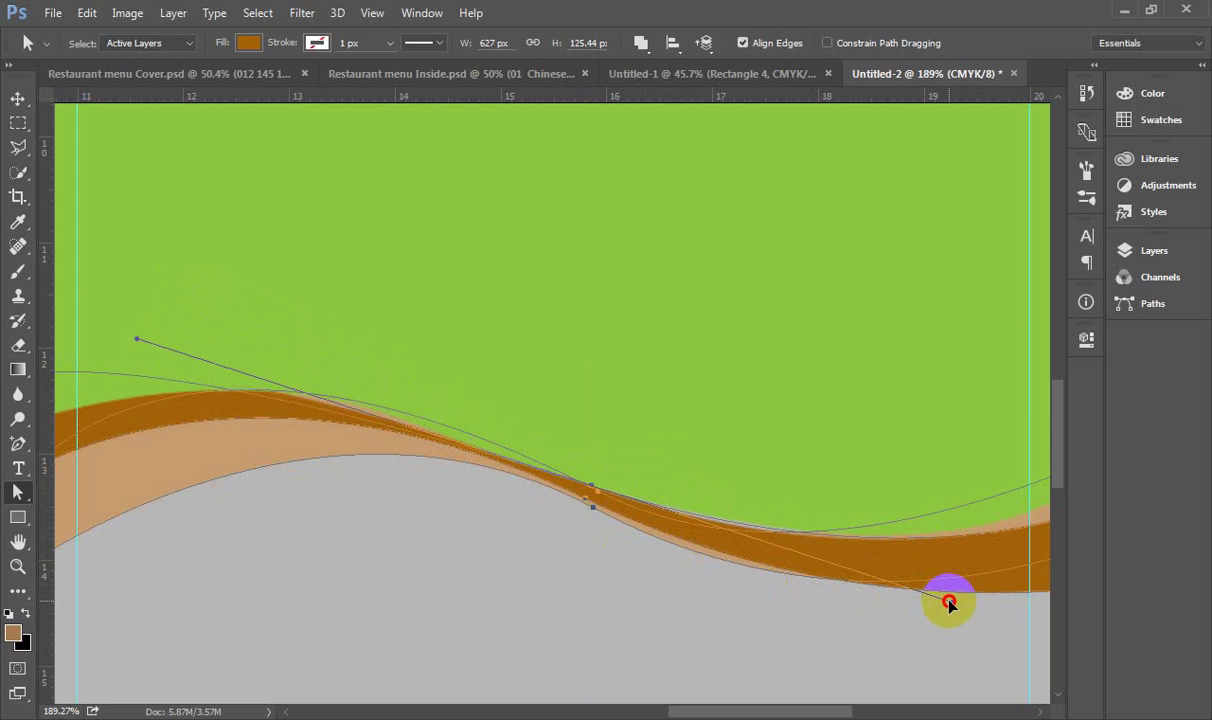
left_click(605, 498)
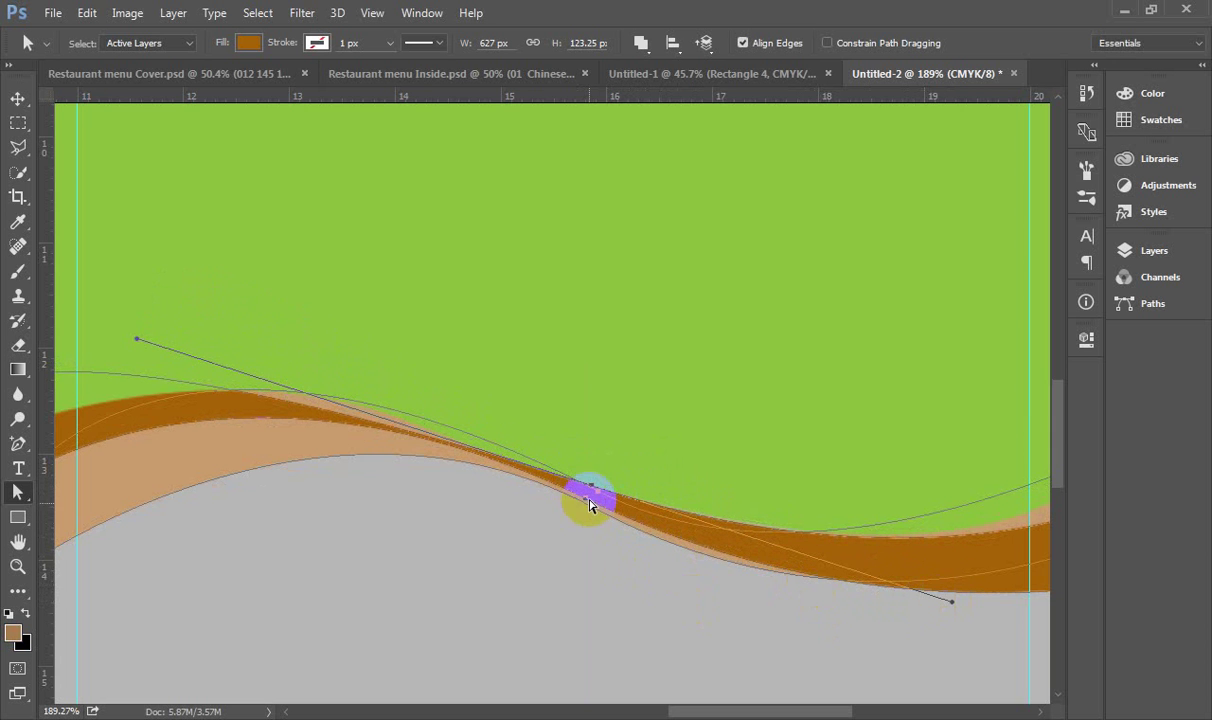
left_click(590, 505)
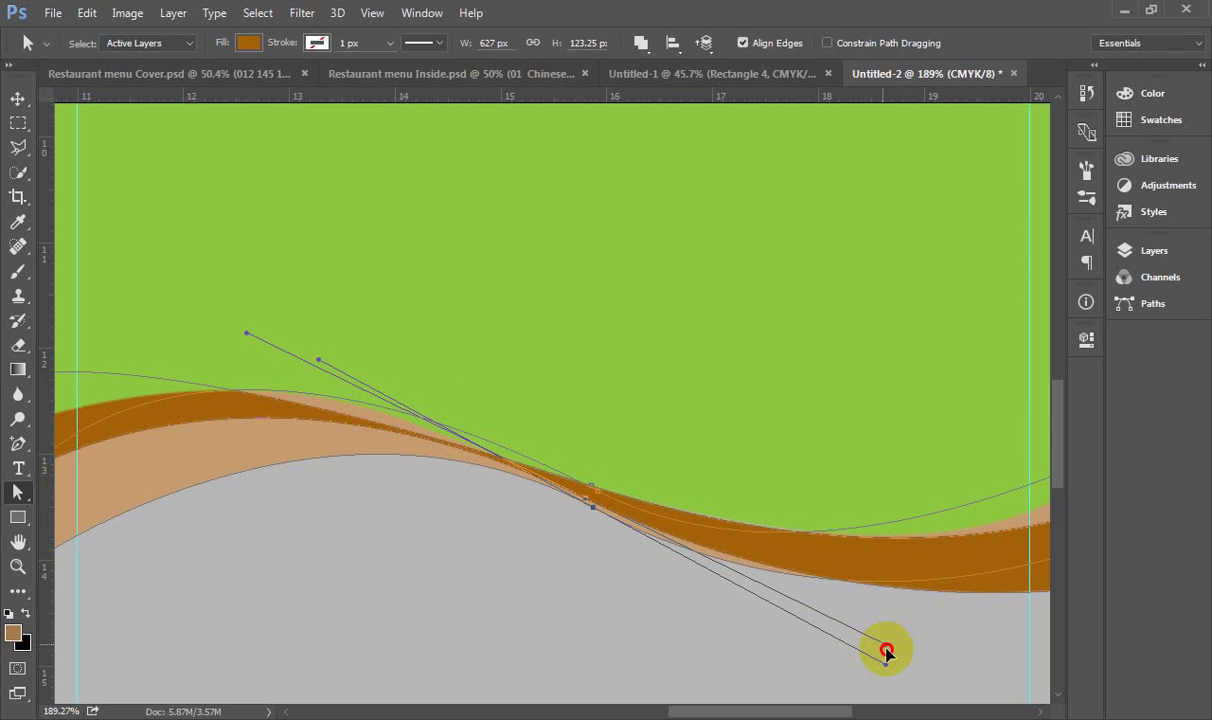
left_click_drag(886, 651, 866, 679)
key("ctrl+z")
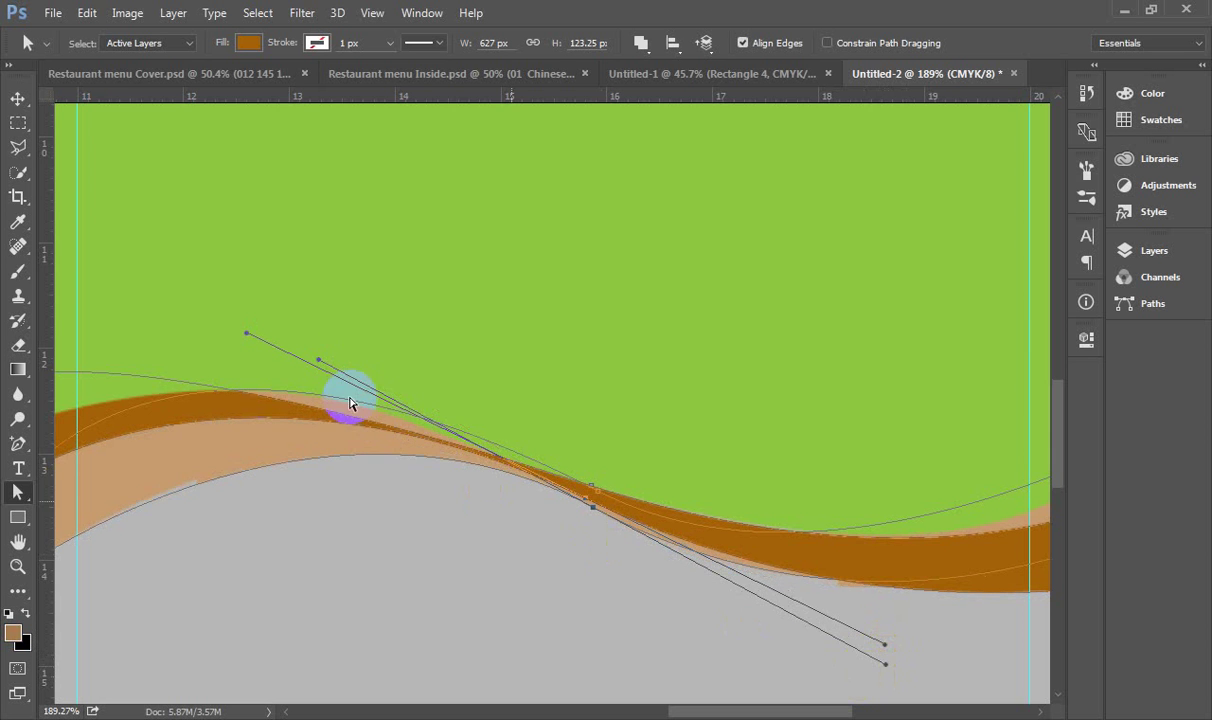
- Reshape the lower orange-brown strip's top curve by shortening its upper middle anchor's left handle and angling the right handle steeply downward
left_click(352, 421)
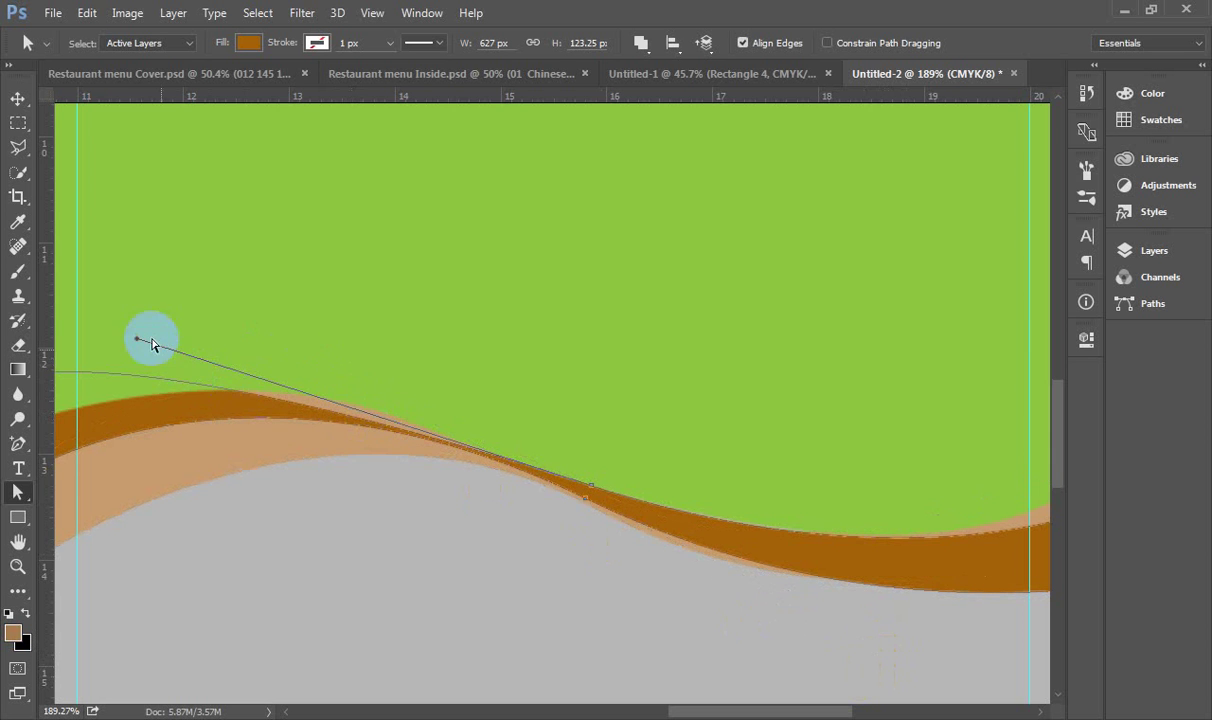
left_click_drag(137, 343, 295, 346)
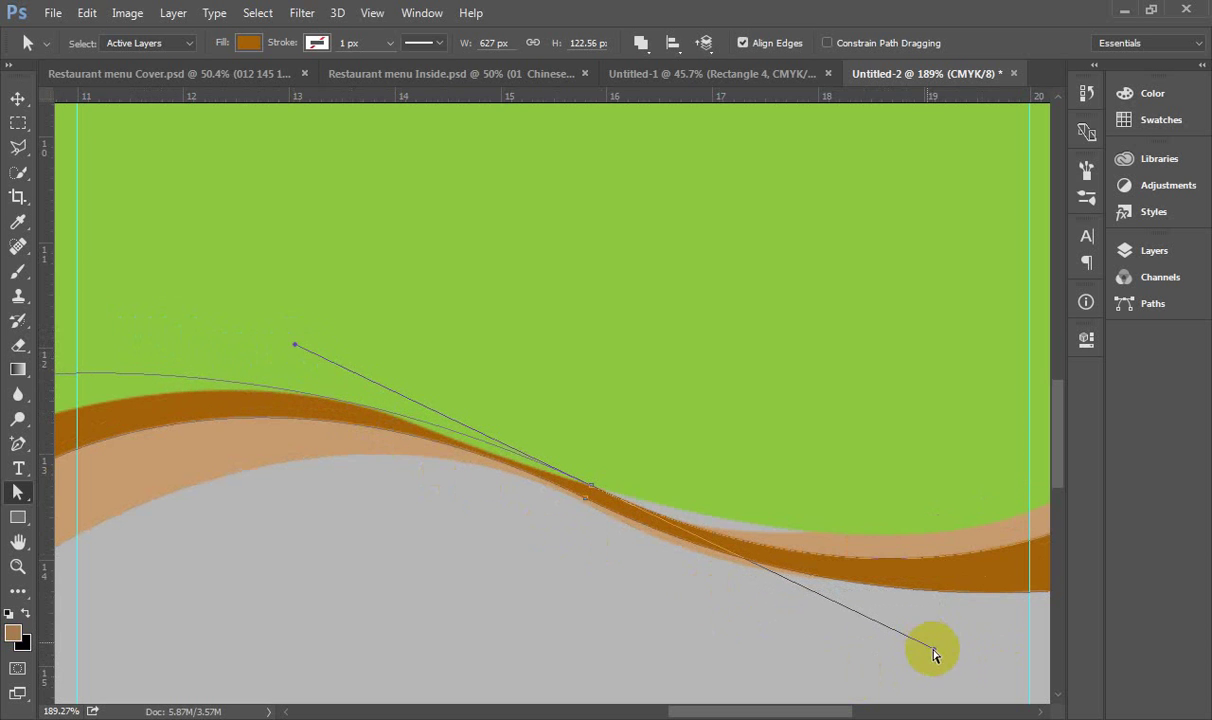
left_click_drag(932, 649, 747, 561)
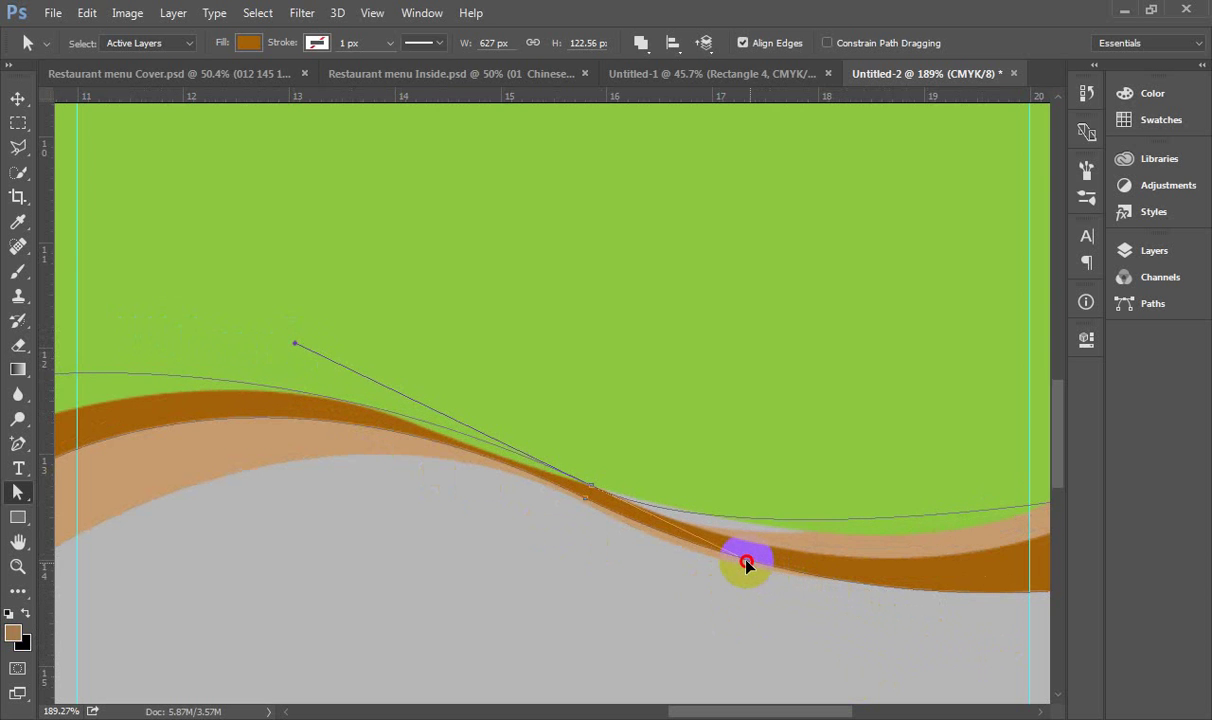
scroll(560, 530, "down", 5)
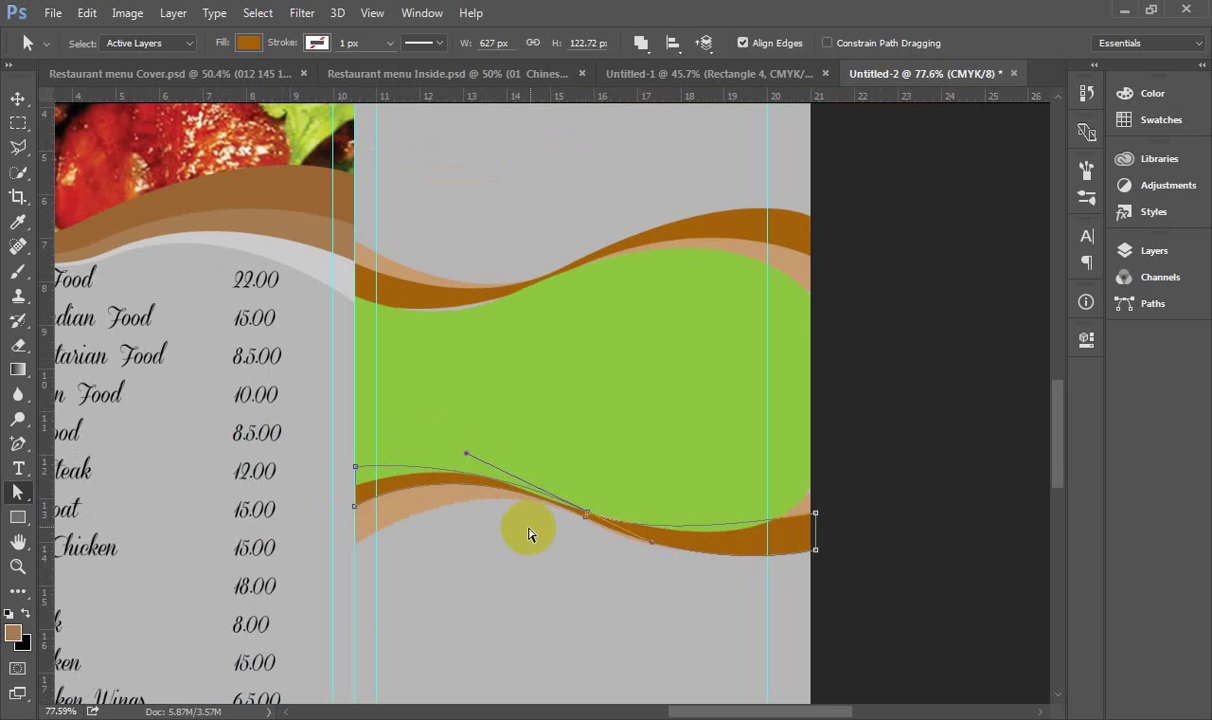
scroll(783, 562, "up", 1)
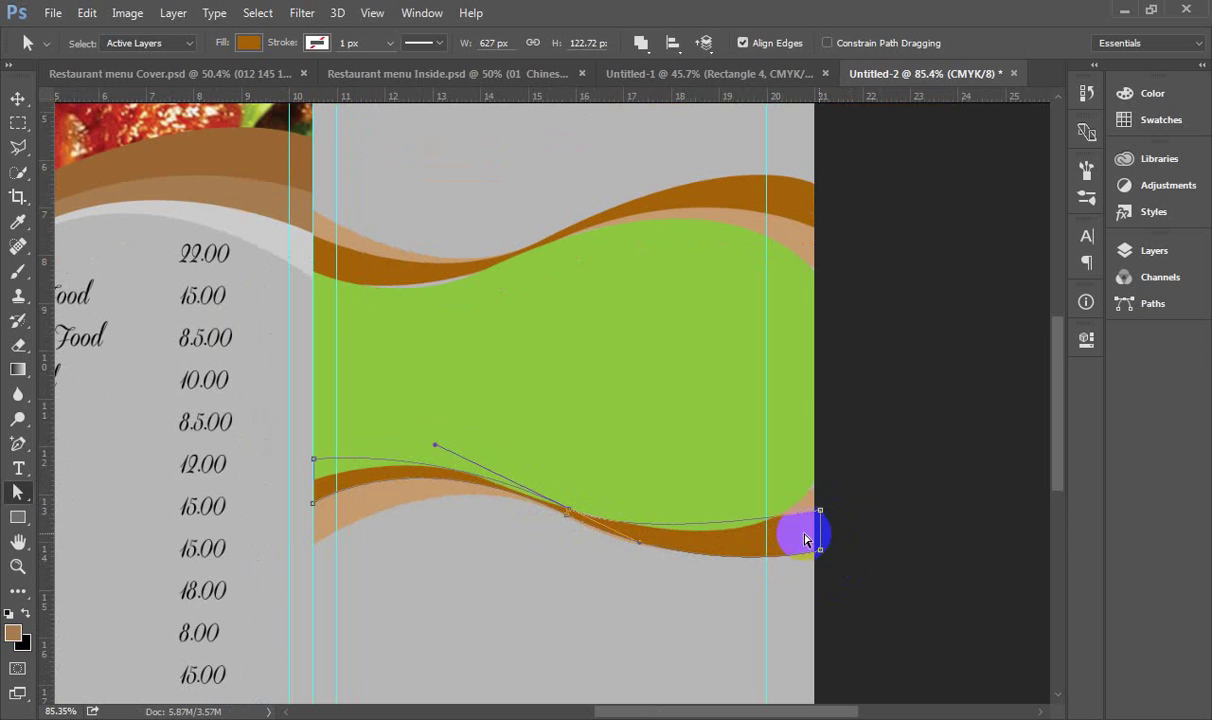
scroll(640, 562, "up", 1)
left_click_drag(627, 550, 716, 592)
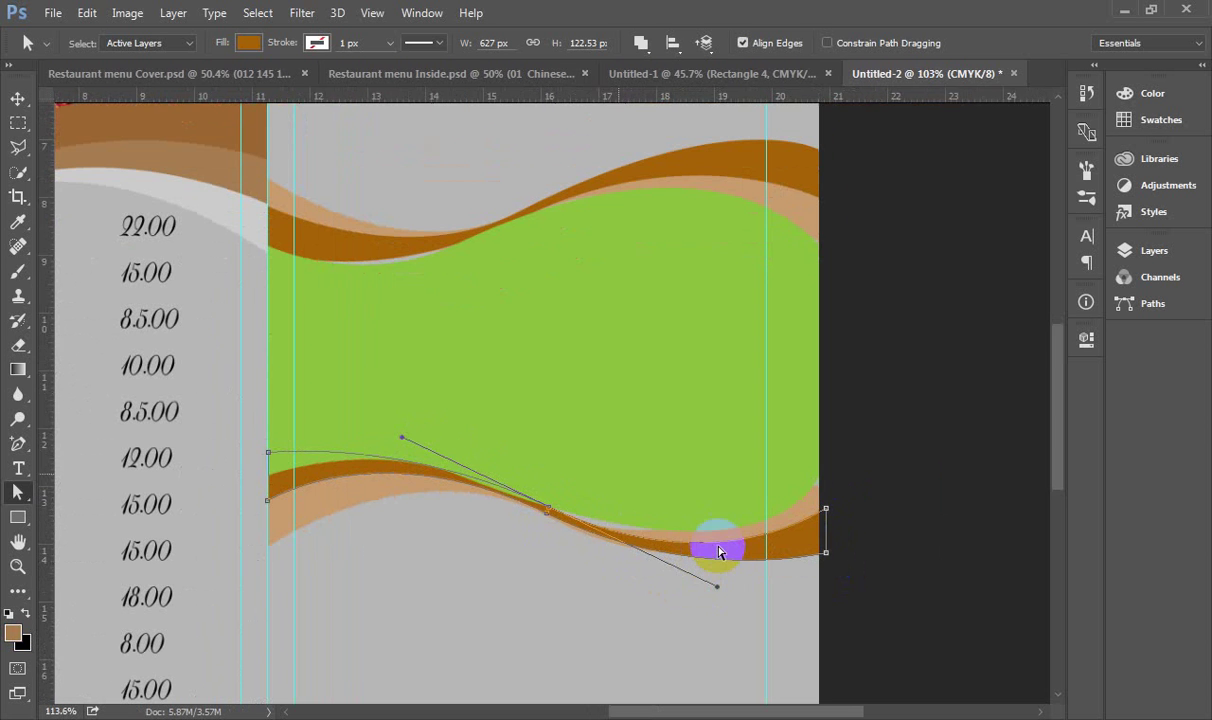
- Raise the lower tan strip's upper middle anchor to cover the grey gap beneath the green shape, then deselect the path
scroll(717, 549, "up", 2)
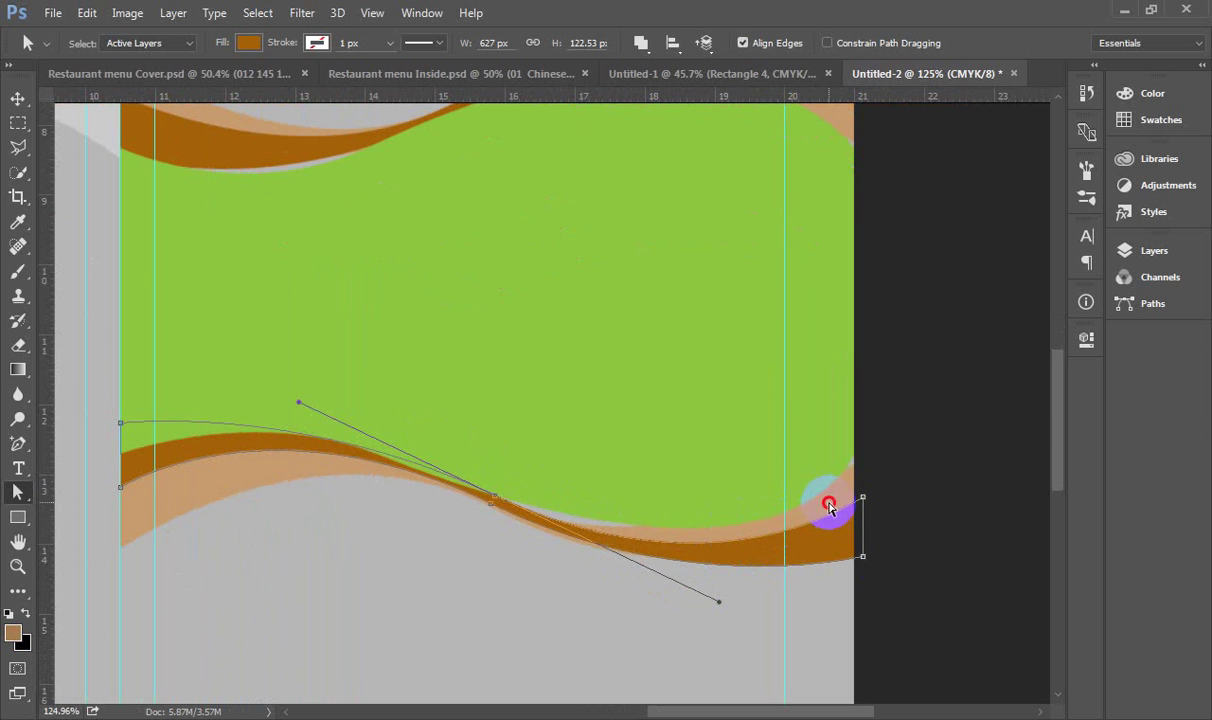
left_click(778, 500)
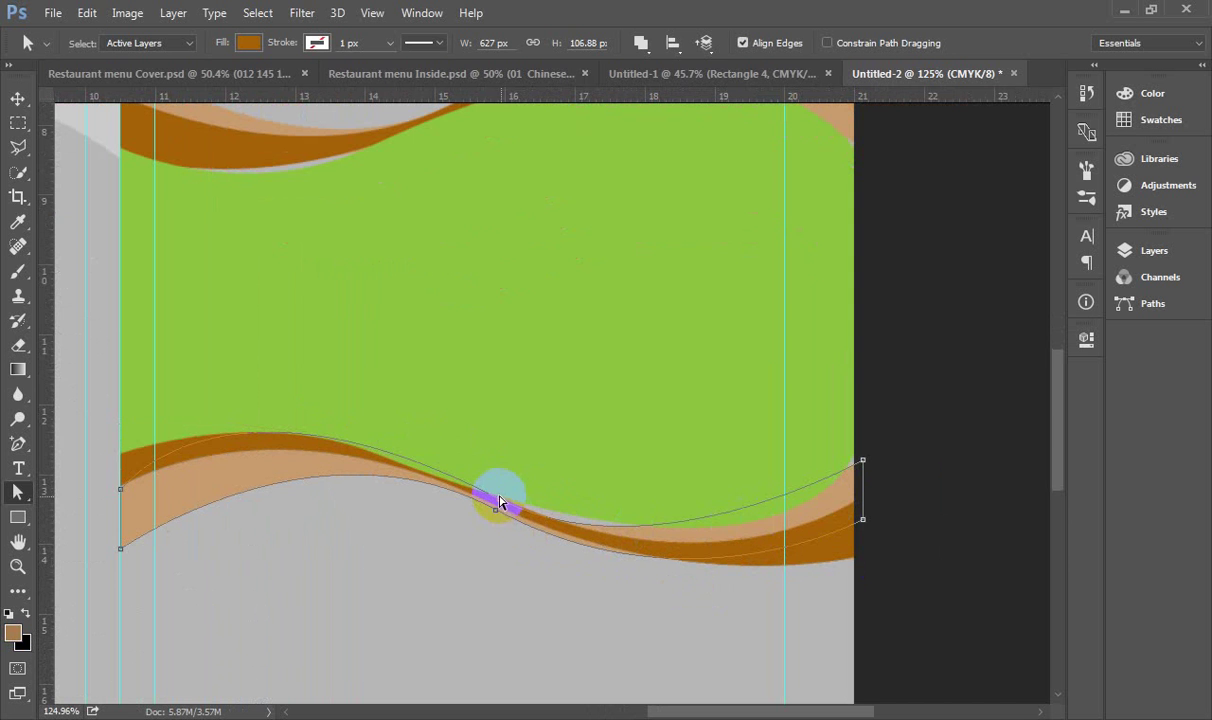
left_click_drag(497, 493, 496, 489)
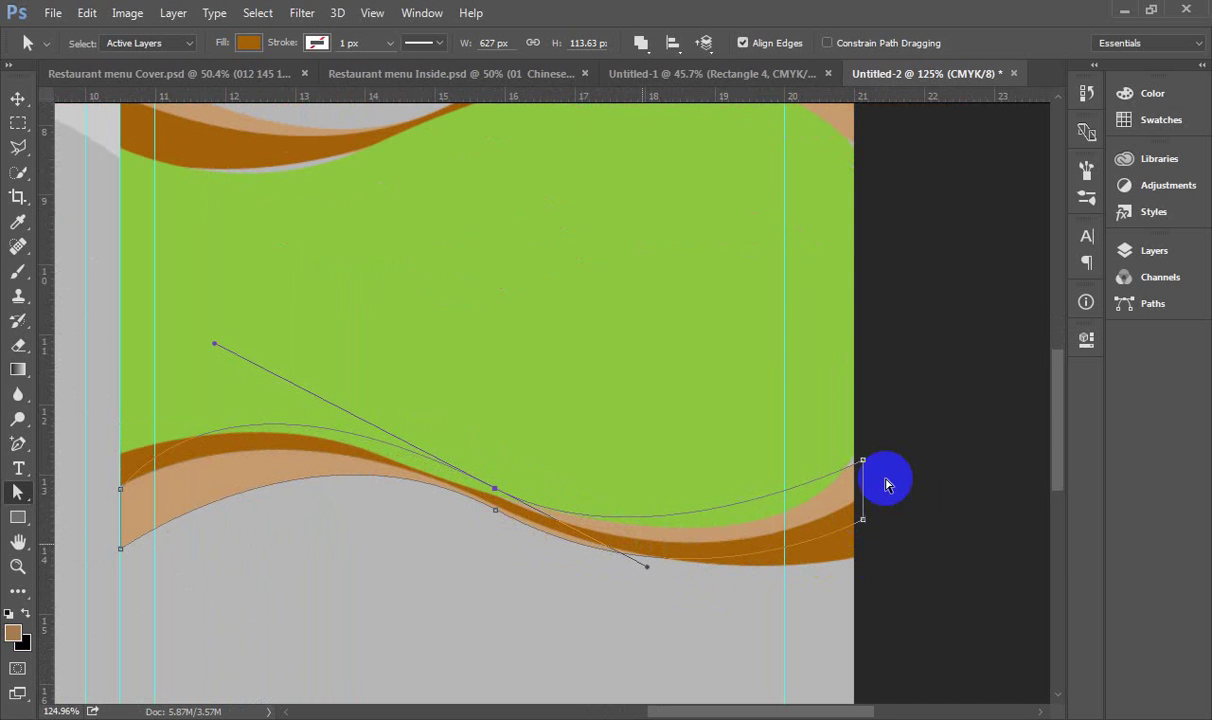
left_click(920, 437)
- Lower the lower orange-brown strip's right-end anchors, moving its bottom corner further down to thicken that end
scroll(871, 455, "down", 3)
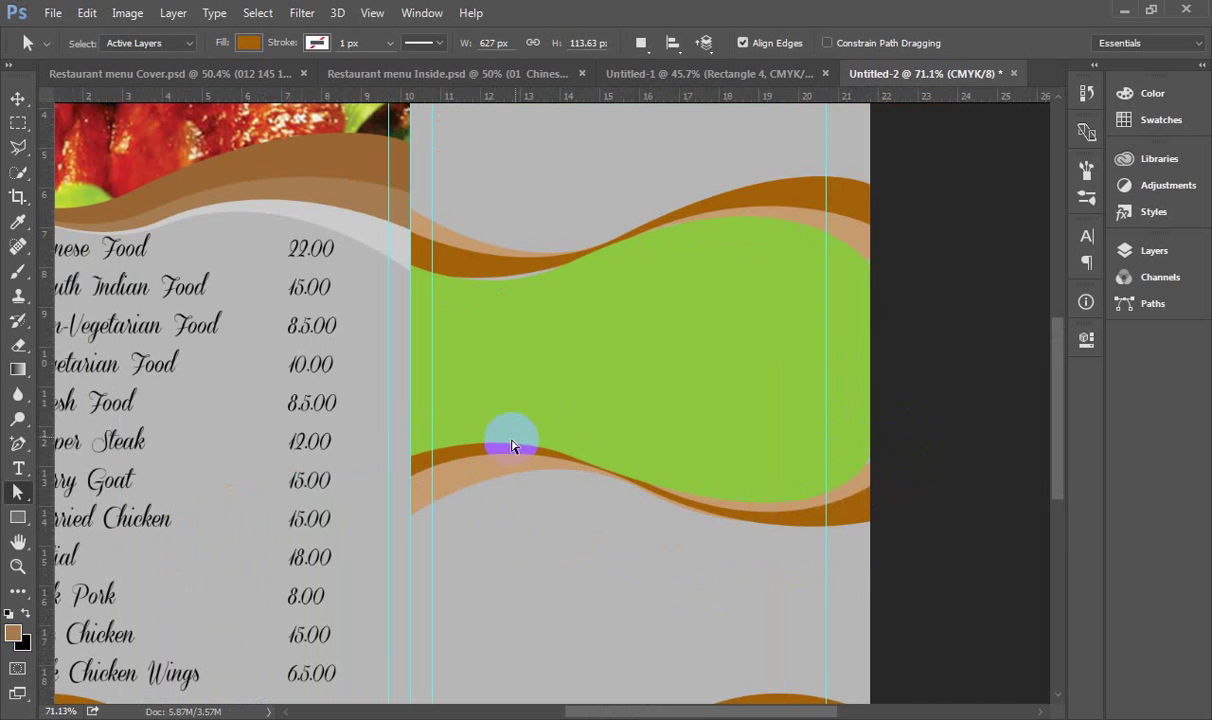
scroll(545, 429, "down", 3)
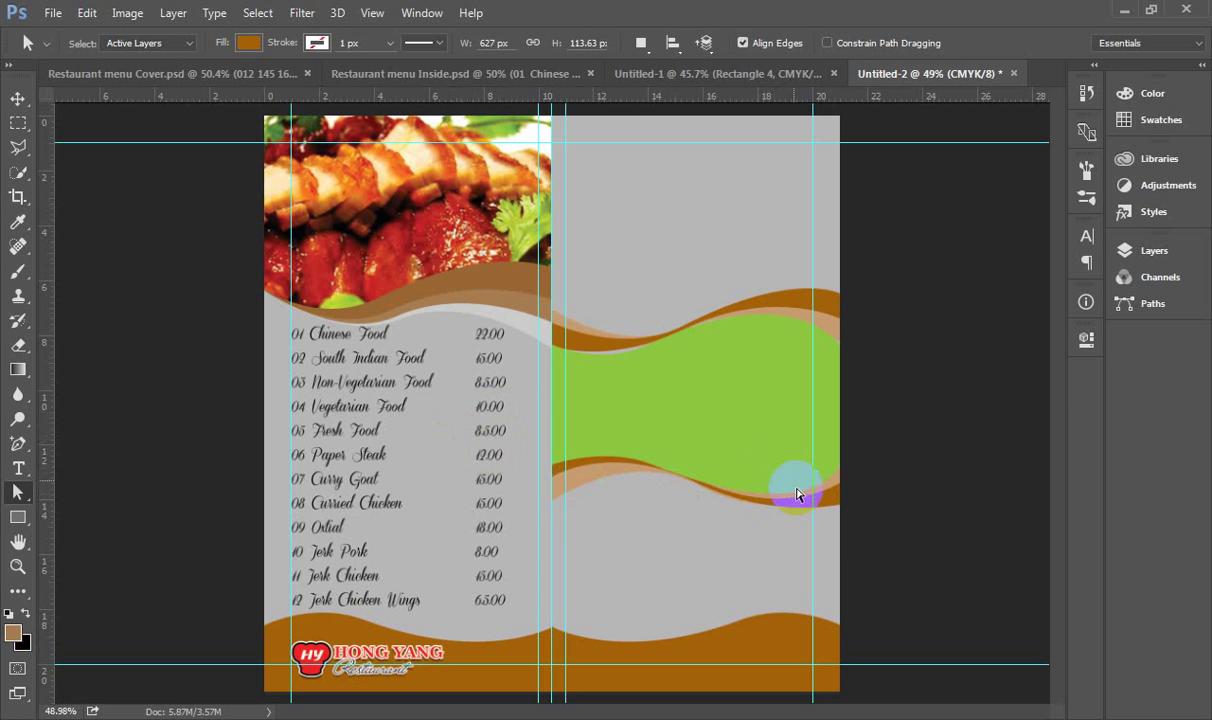
left_click(838, 507)
scroll(842, 495, "up", 2)
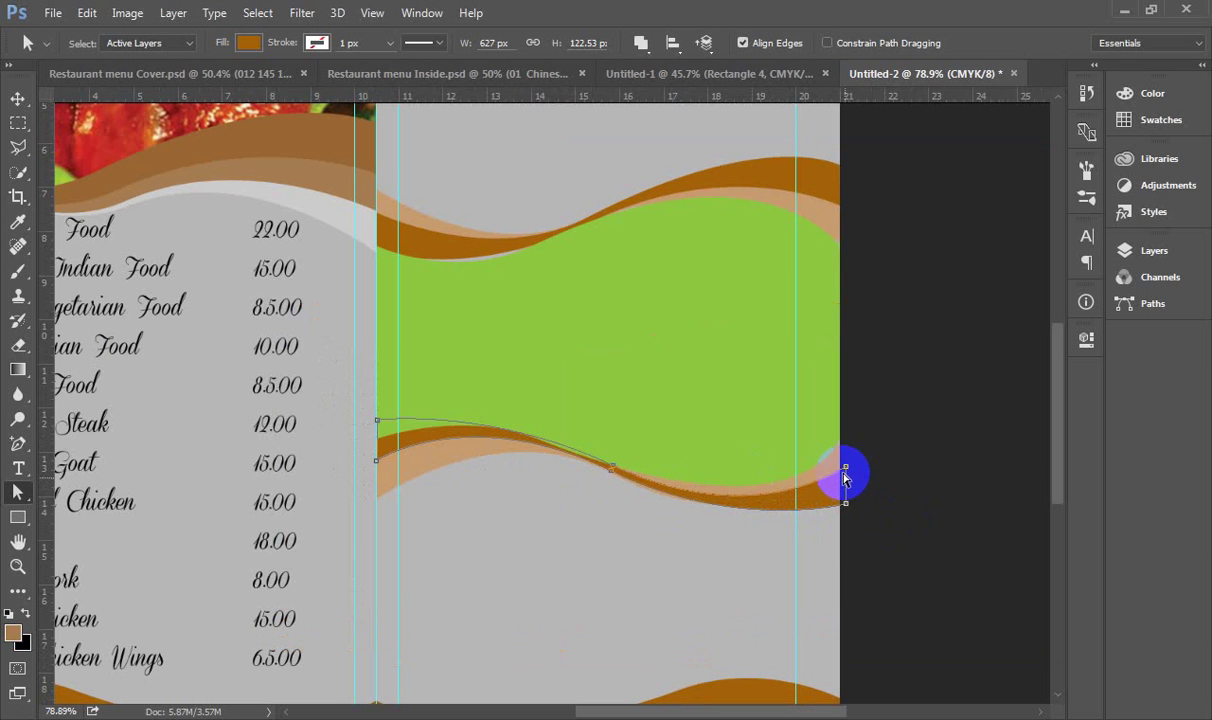
left_click(850, 501)
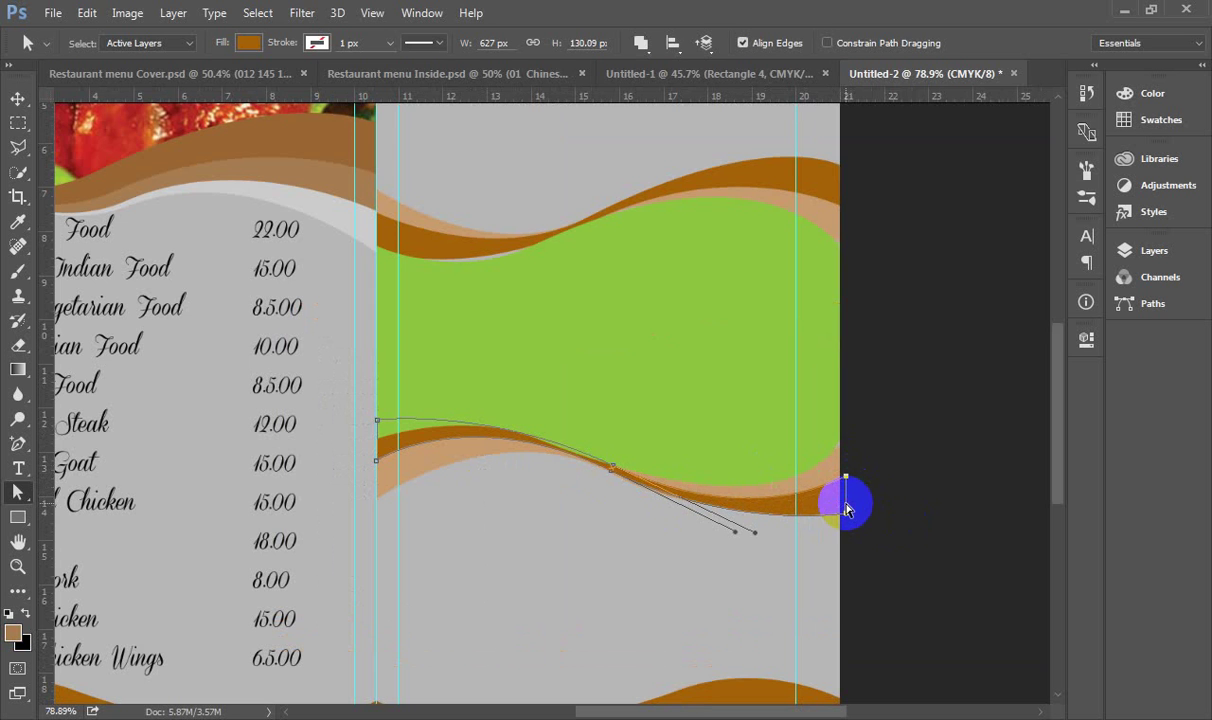
left_click_drag(848, 500, 844, 520)
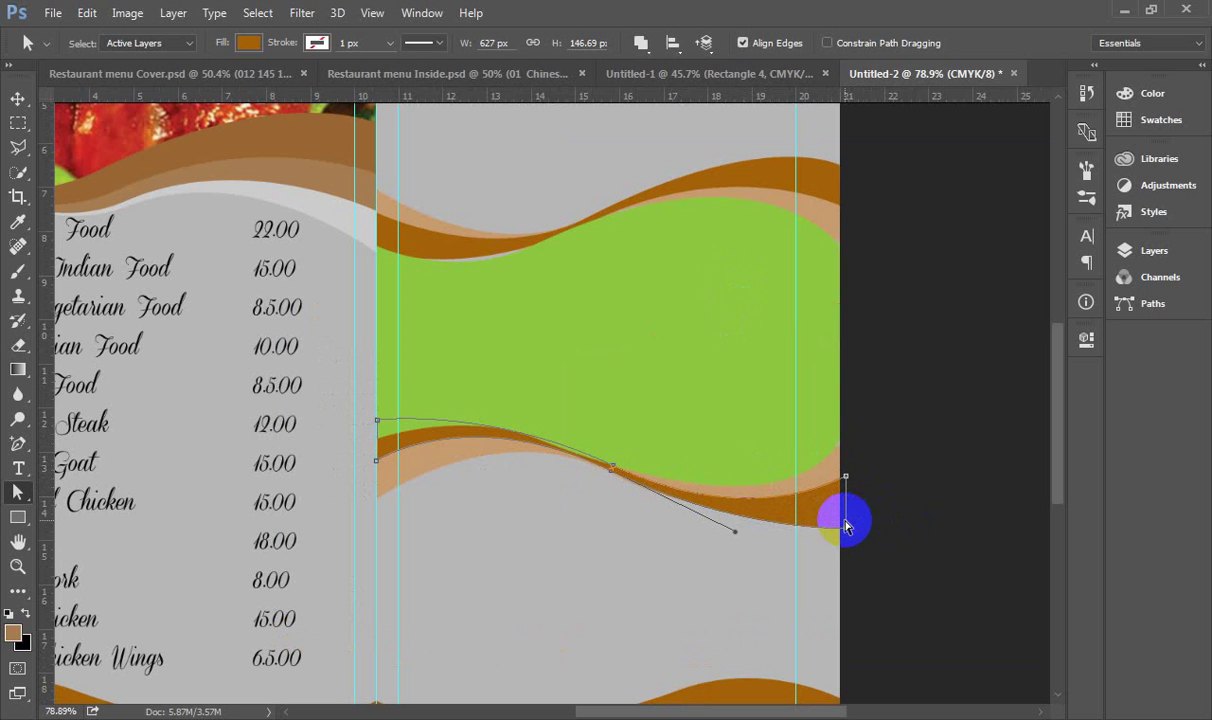
scroll(630, 405, "down", 1)
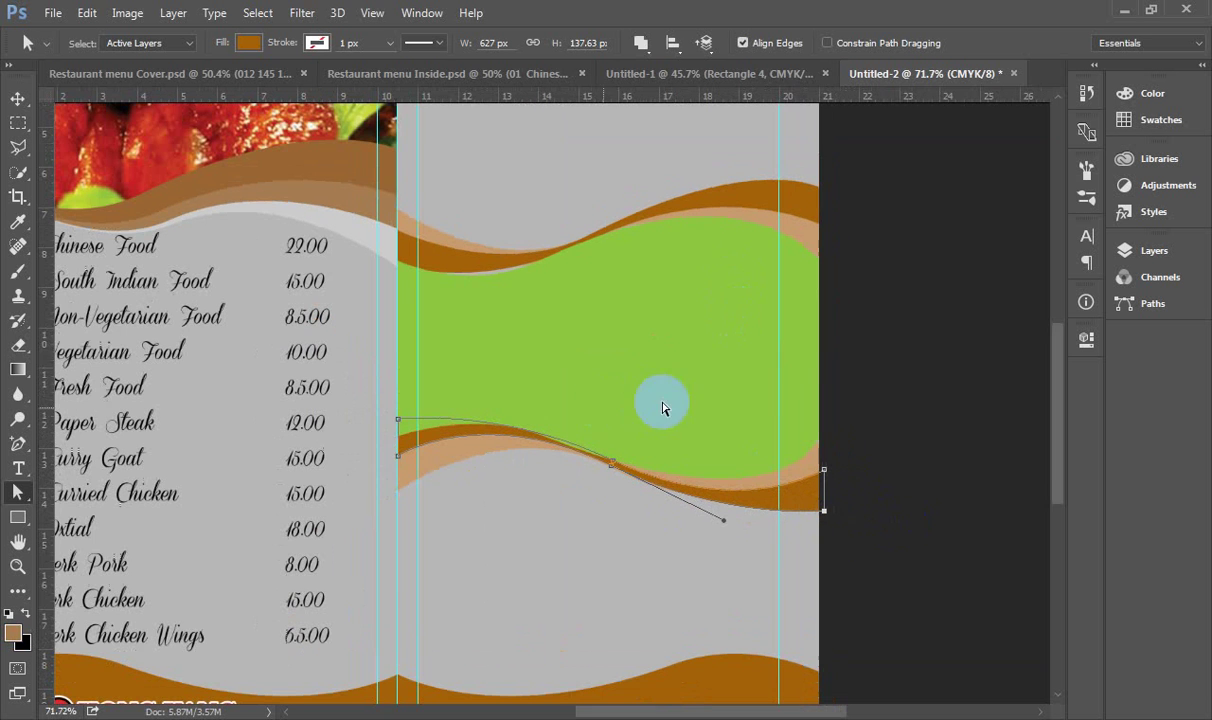
- Raise the upper-left end anchor of the lower tan strip slightly along the fold guide
left_click(402, 478)
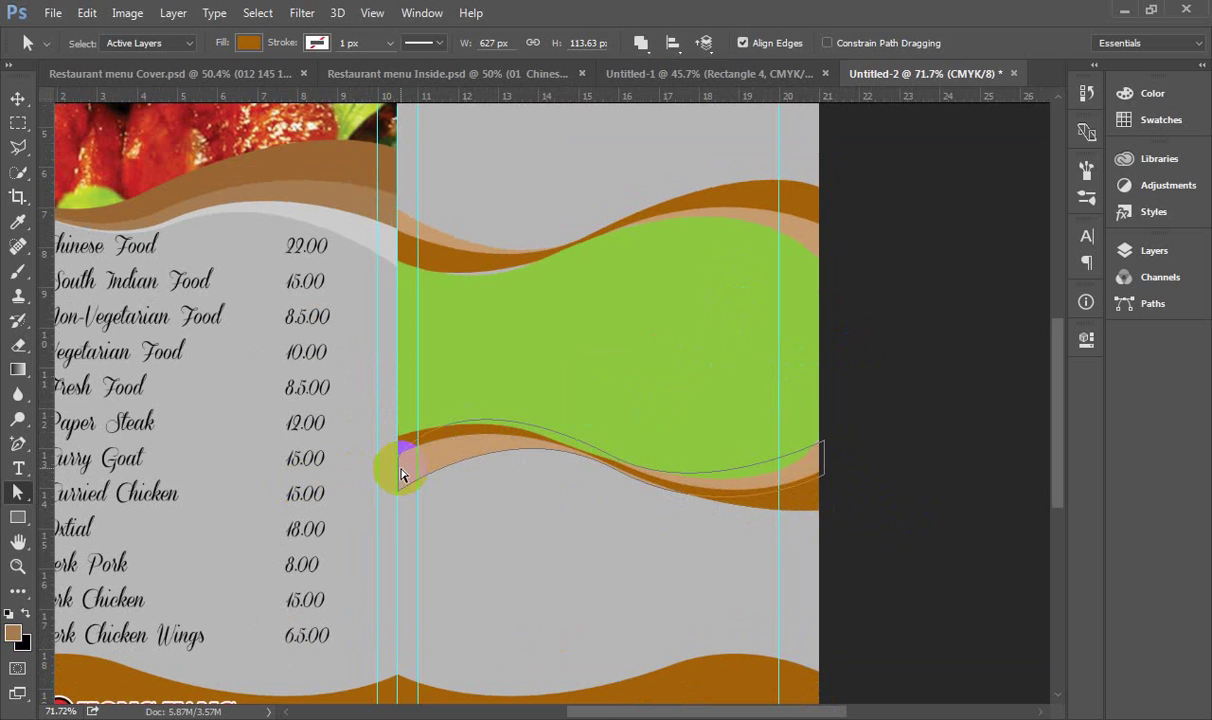
left_click(398, 500)
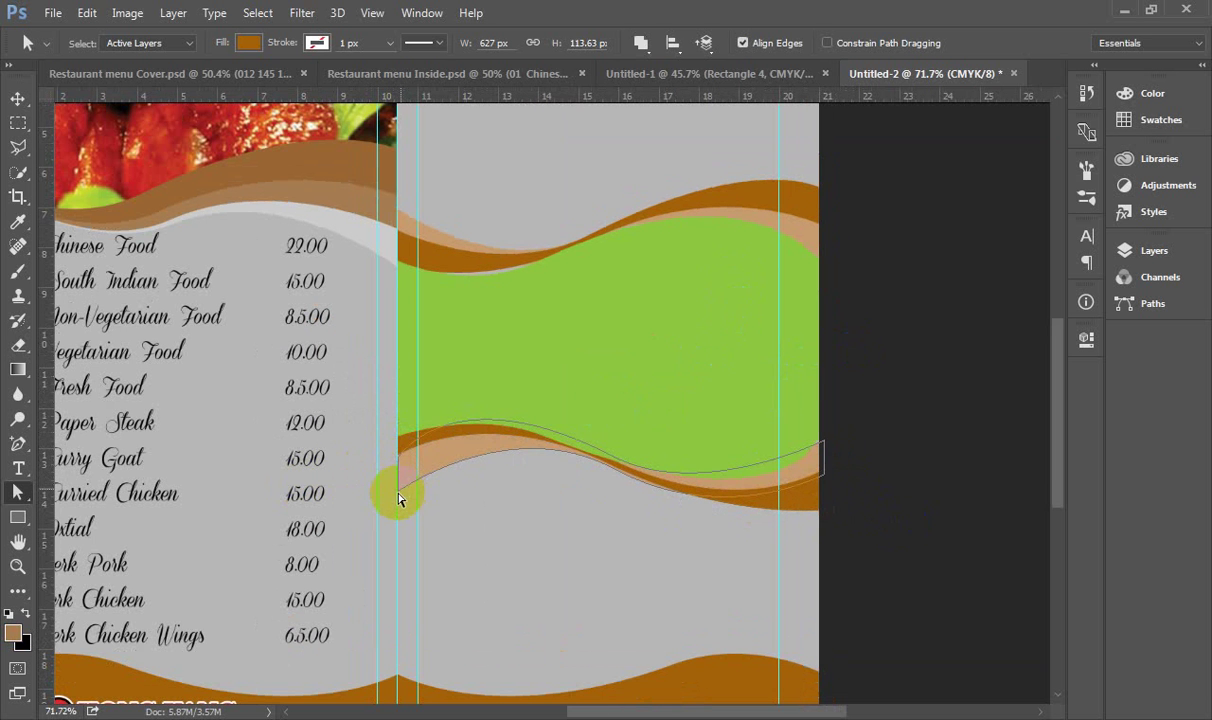
left_click(401, 459)
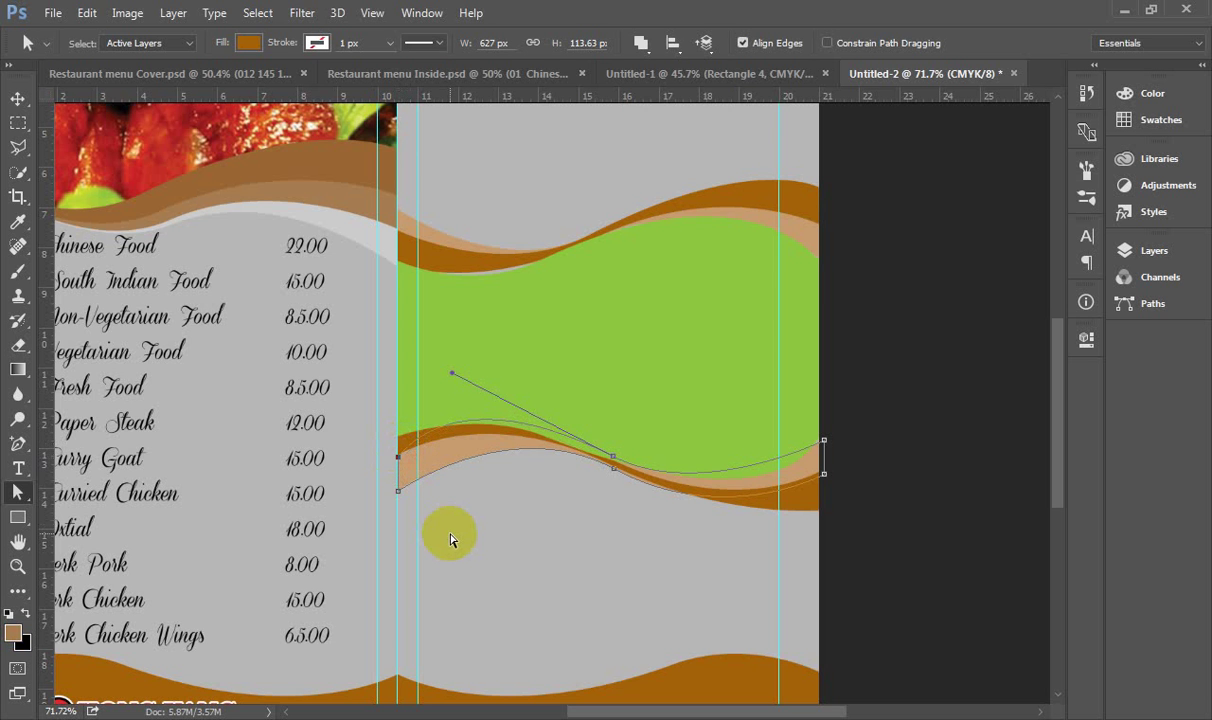
left_click(405, 440)
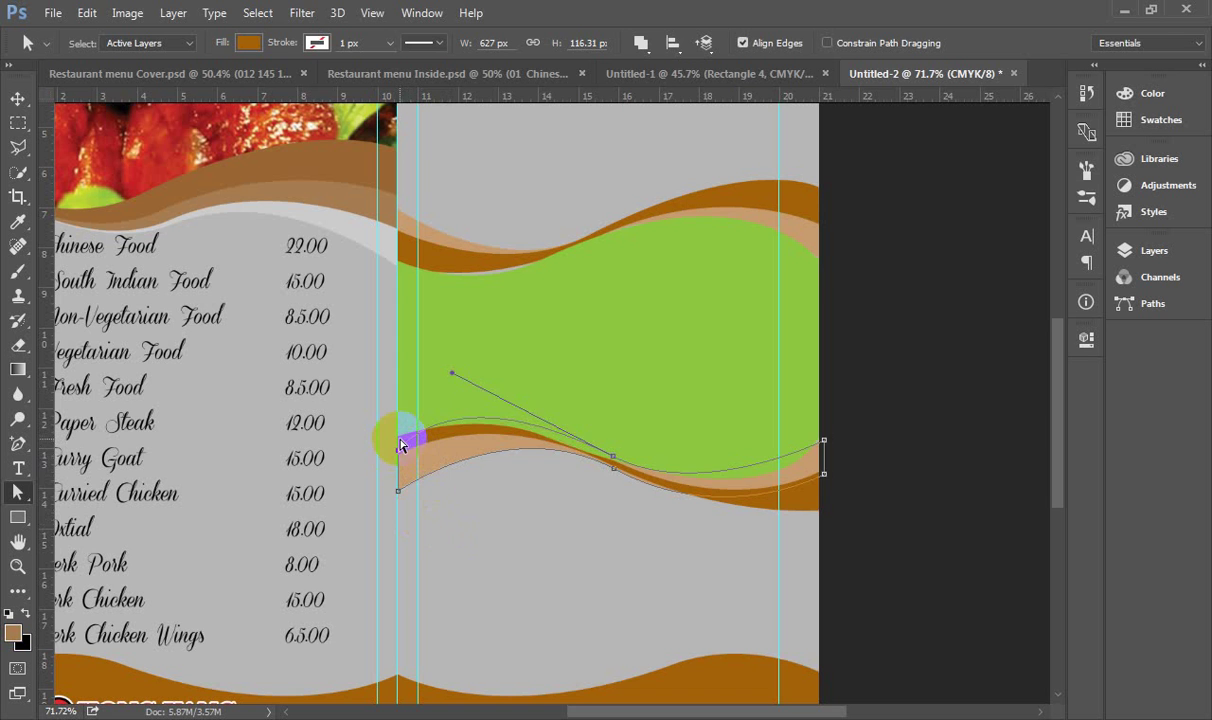
- Lower the orange-brown strip's bottom-left anchor along the fold guide to thicken its left end over the tan strip
left_click_drag(402, 445, 404, 462)
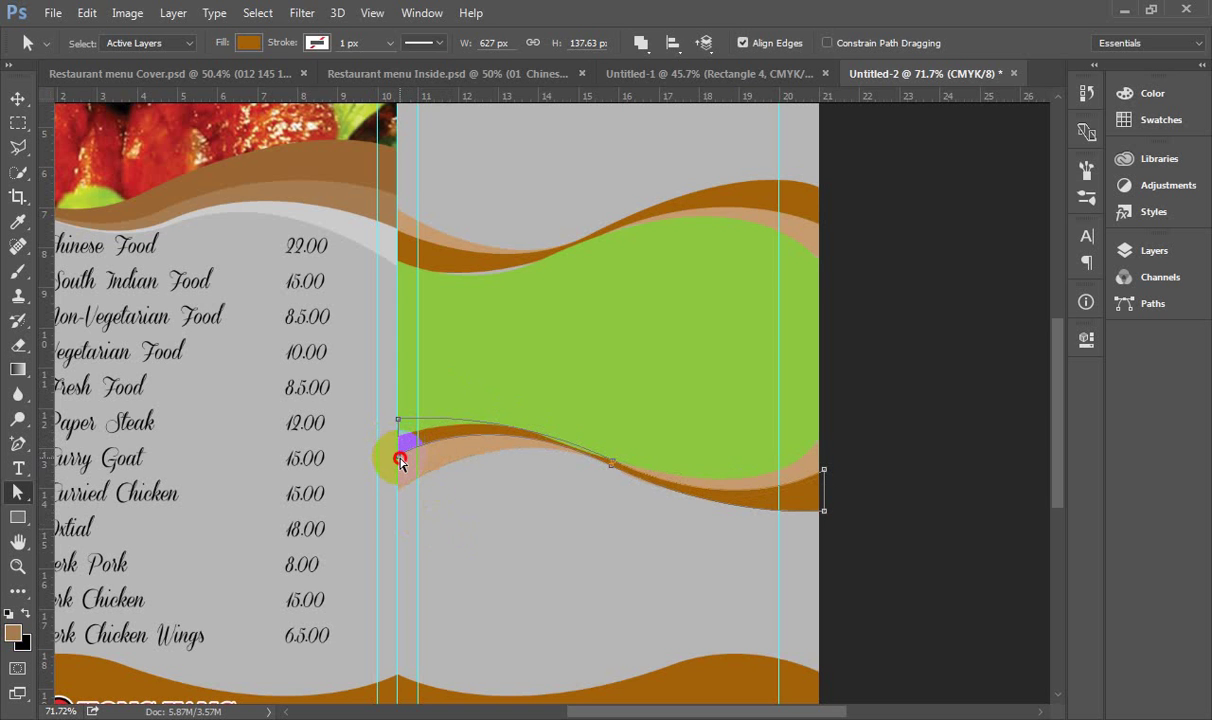
left_click(400, 460)
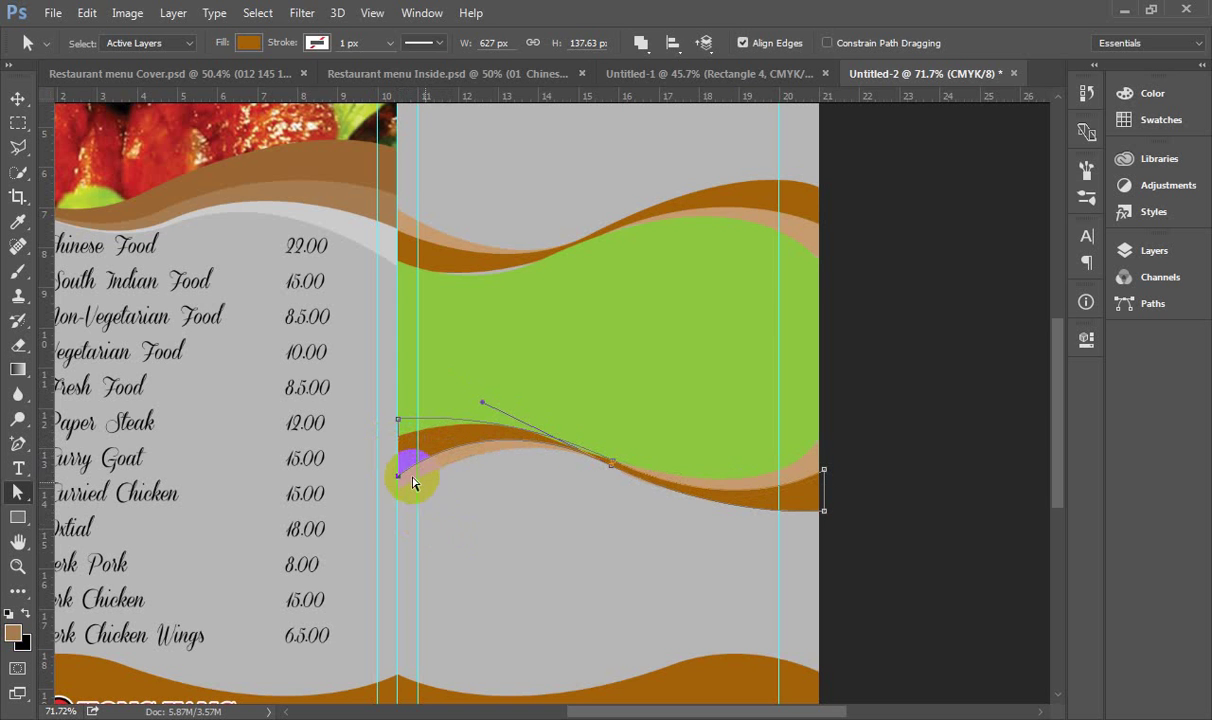
left_click(402, 489)
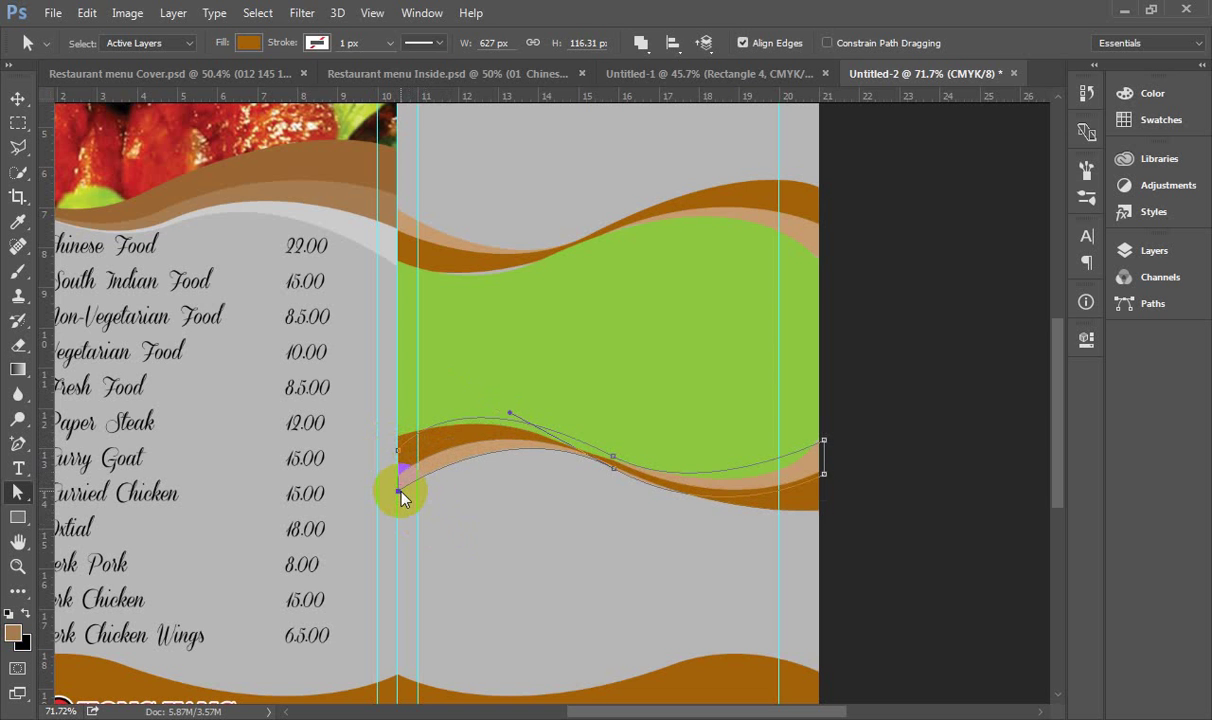
left_click_drag(401, 492, 401, 497)
left_click(862, 382)
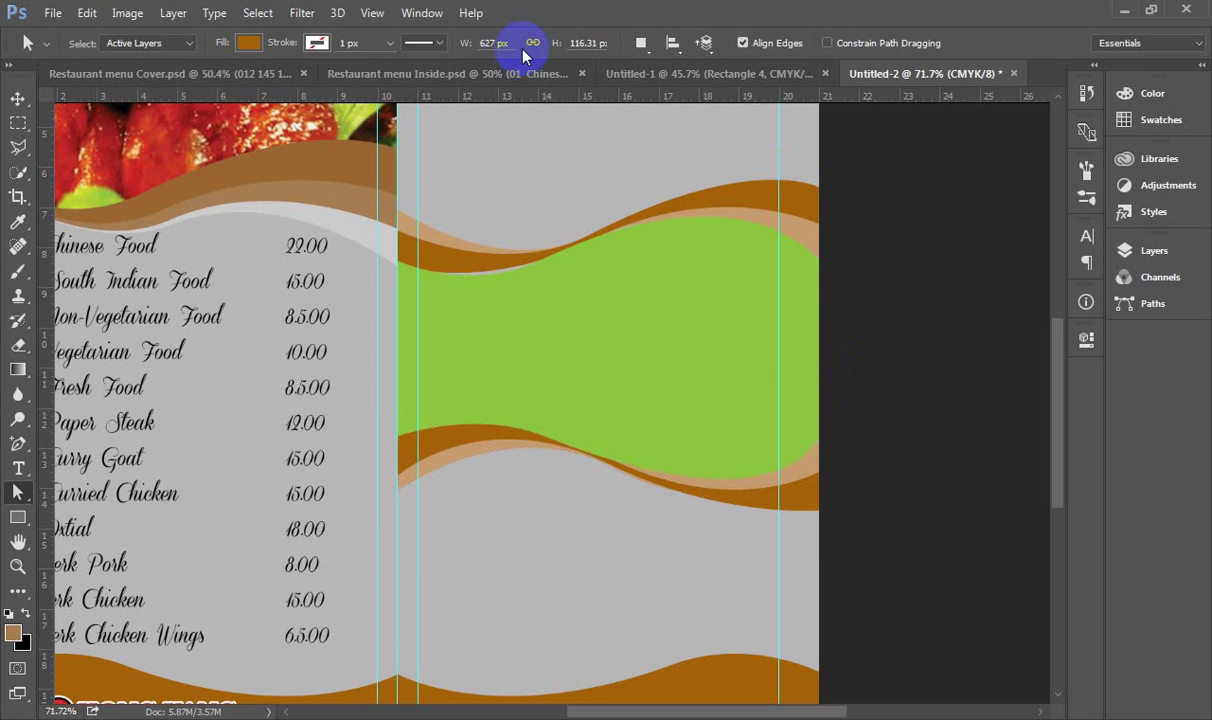
- Extend the left handle of the upper orange-brown strip's lower middle anchor down and left to cover the grey gap above the green shape
left_click(15, 100)
scroll(657, 379, "down", 3)
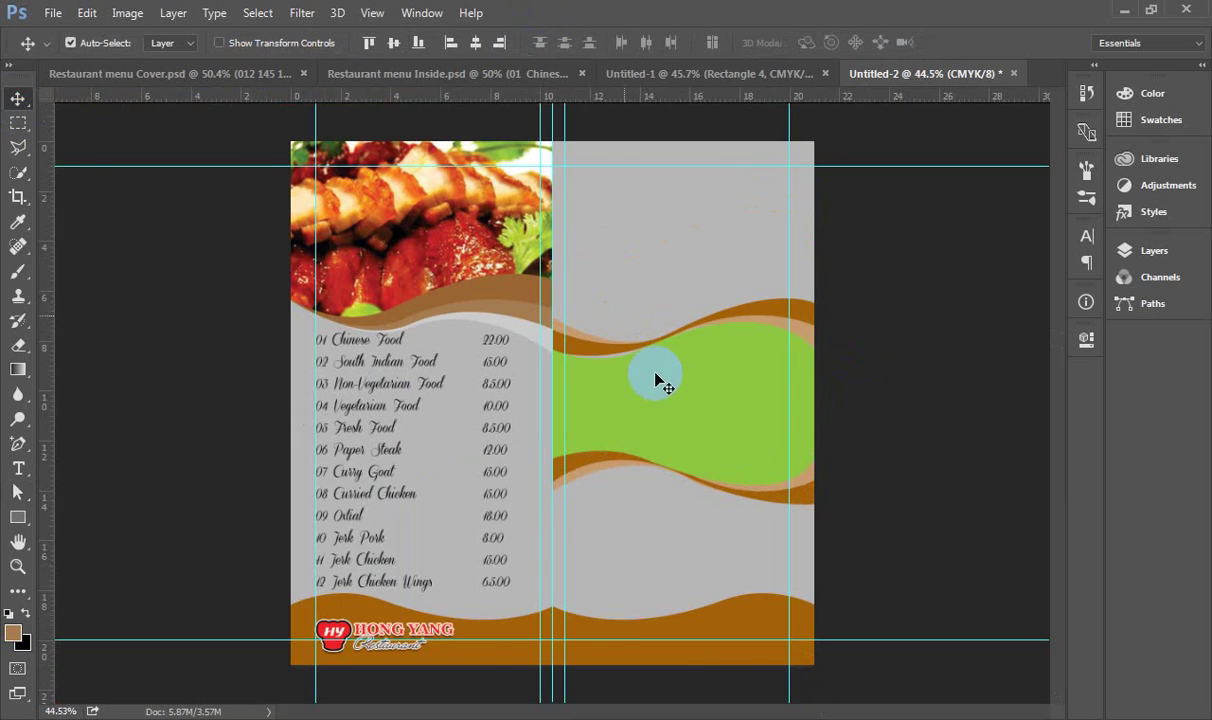
scroll(668, 395, "up", 3)
scroll(631, 350, "up", 5)
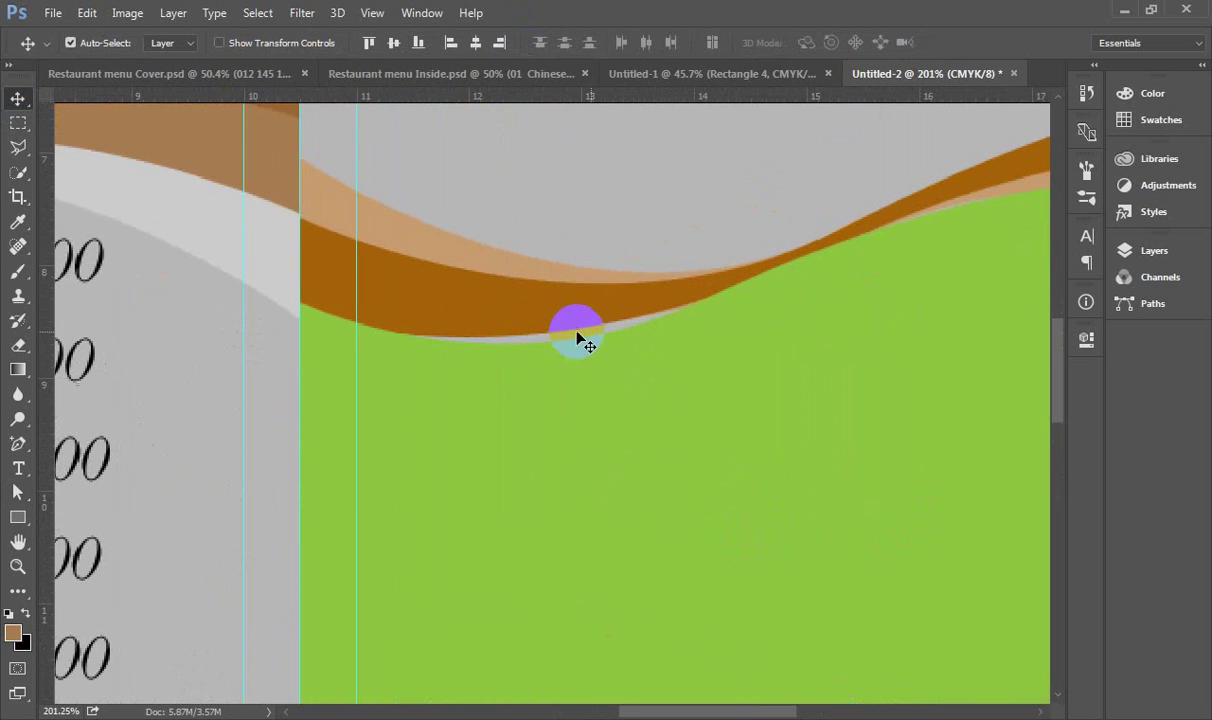
left_click(549, 330)
key("a")
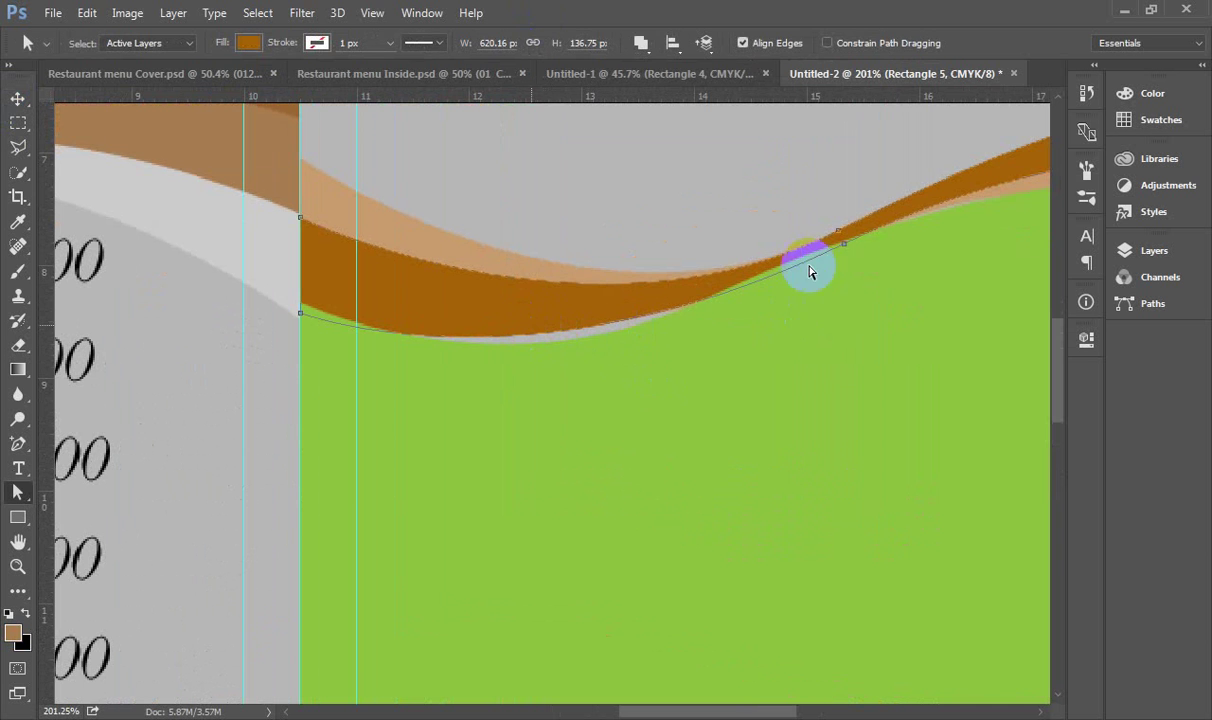
left_click_drag(840, 250, 530, 410)
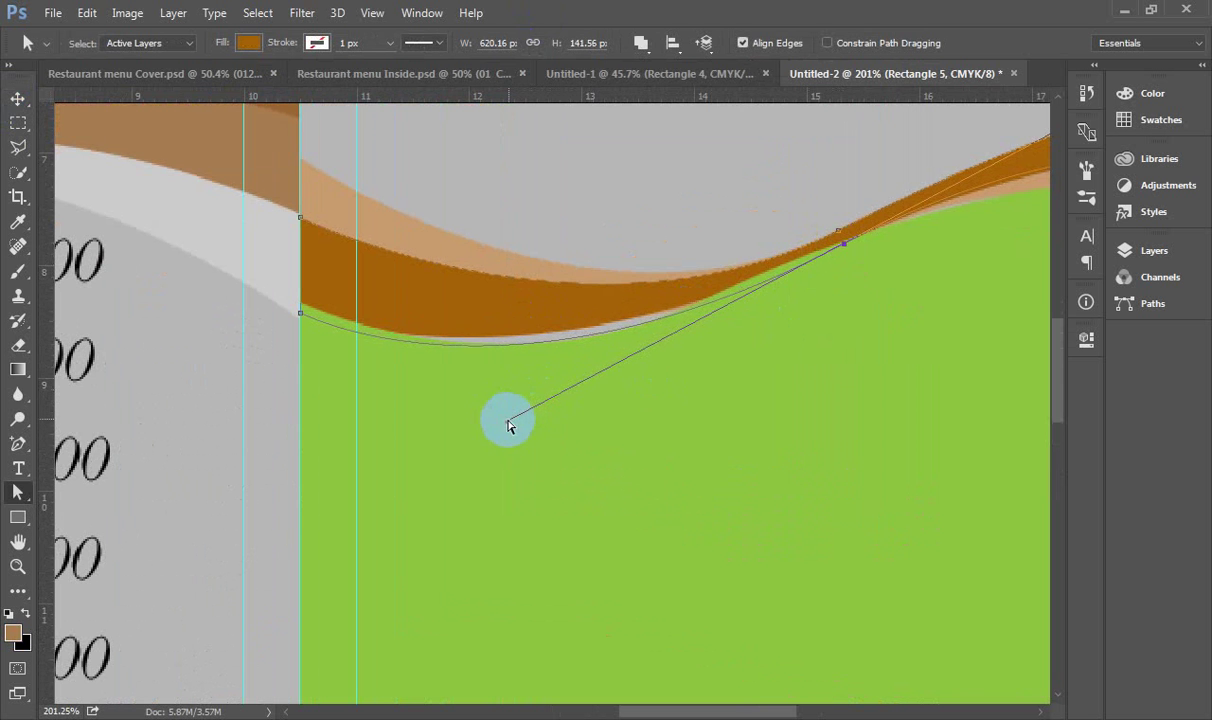
- Fine-tune the left handle of the upper orange-brown strip's lower middle anchor to close the grey gap above the green shape
left_click_drag(508, 425, 507, 423)
scroll(433, 425, "down", 3)
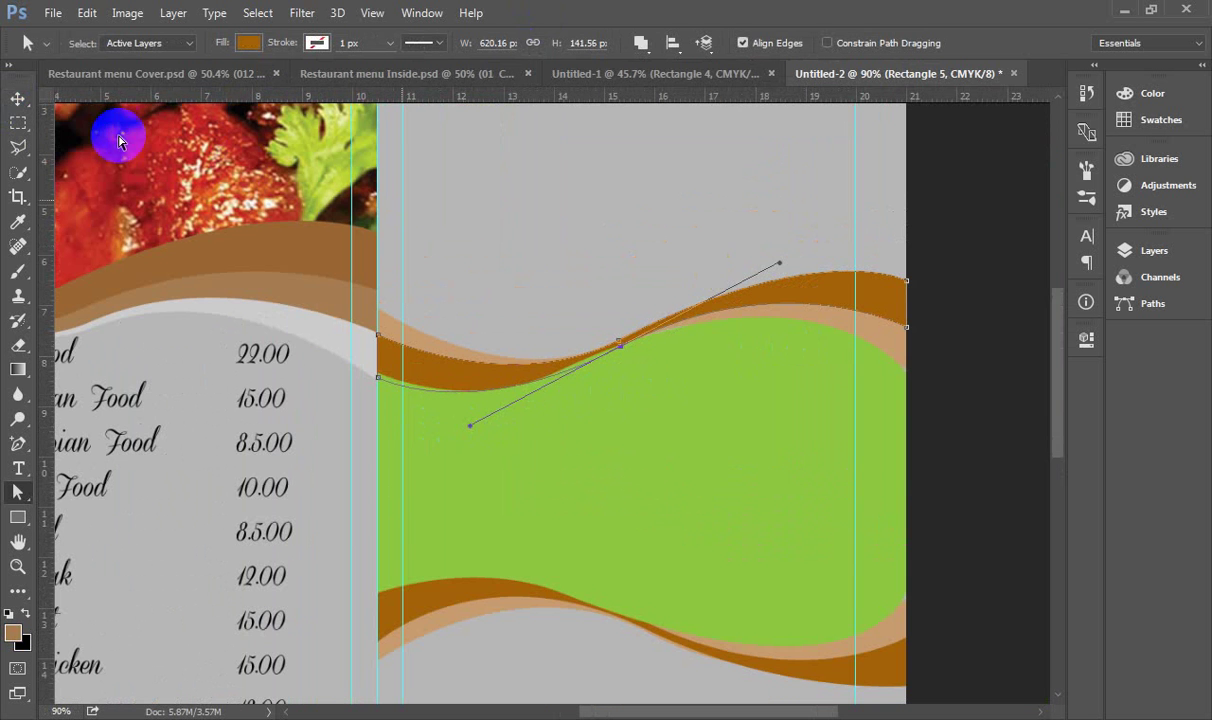
left_click(17, 98)
left_click(952, 377)
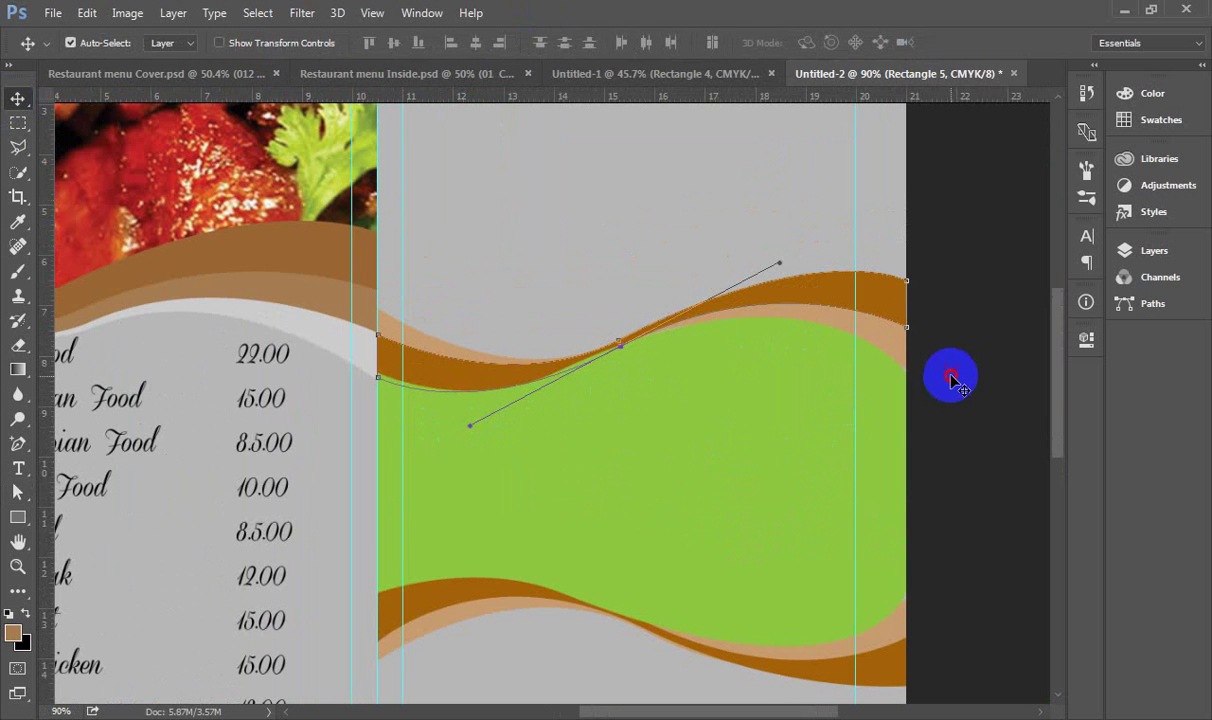
- Place Salmon-crop-1.jpg from the Images folder as a linked image above the green shape's layer
left_click(657, 462)
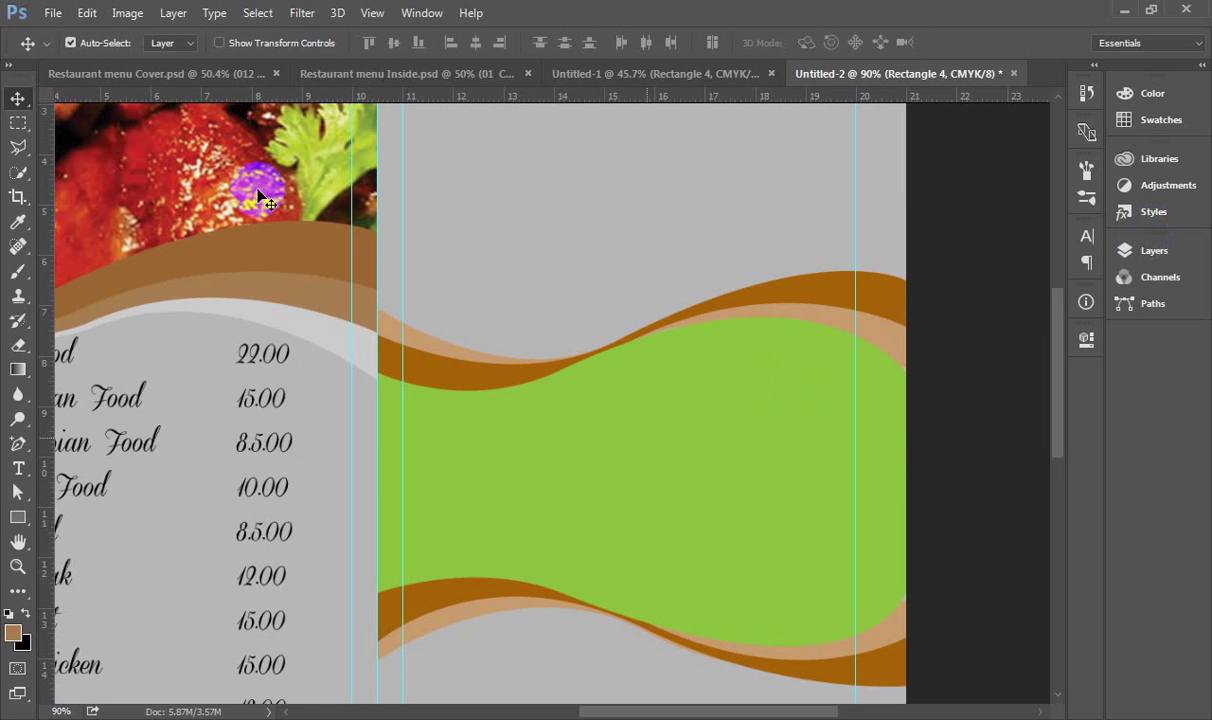
left_click(53, 13)
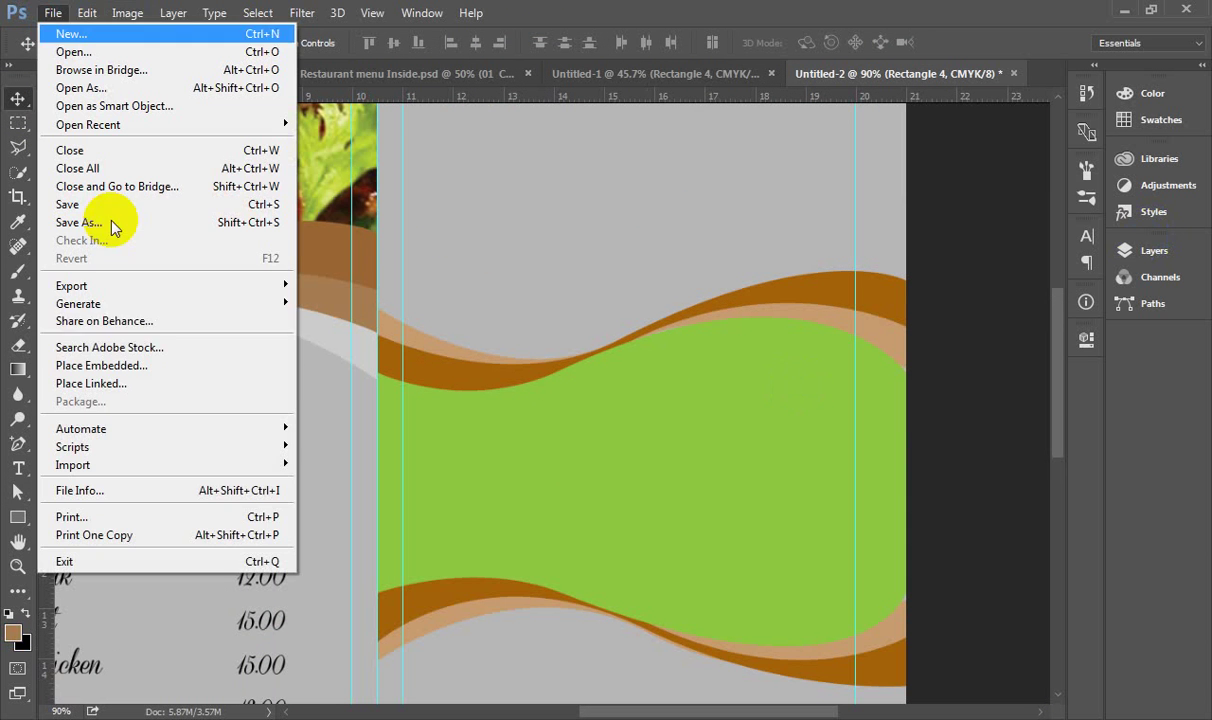
left_click(148, 383)
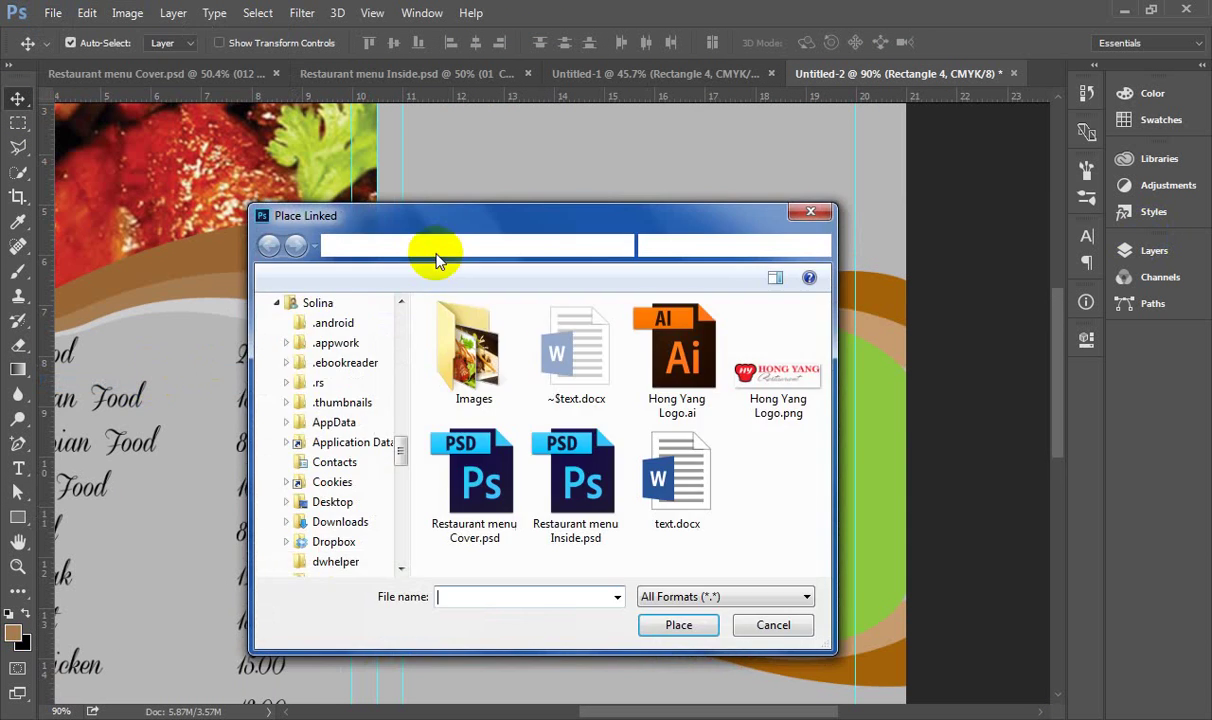
double_click(480, 345)
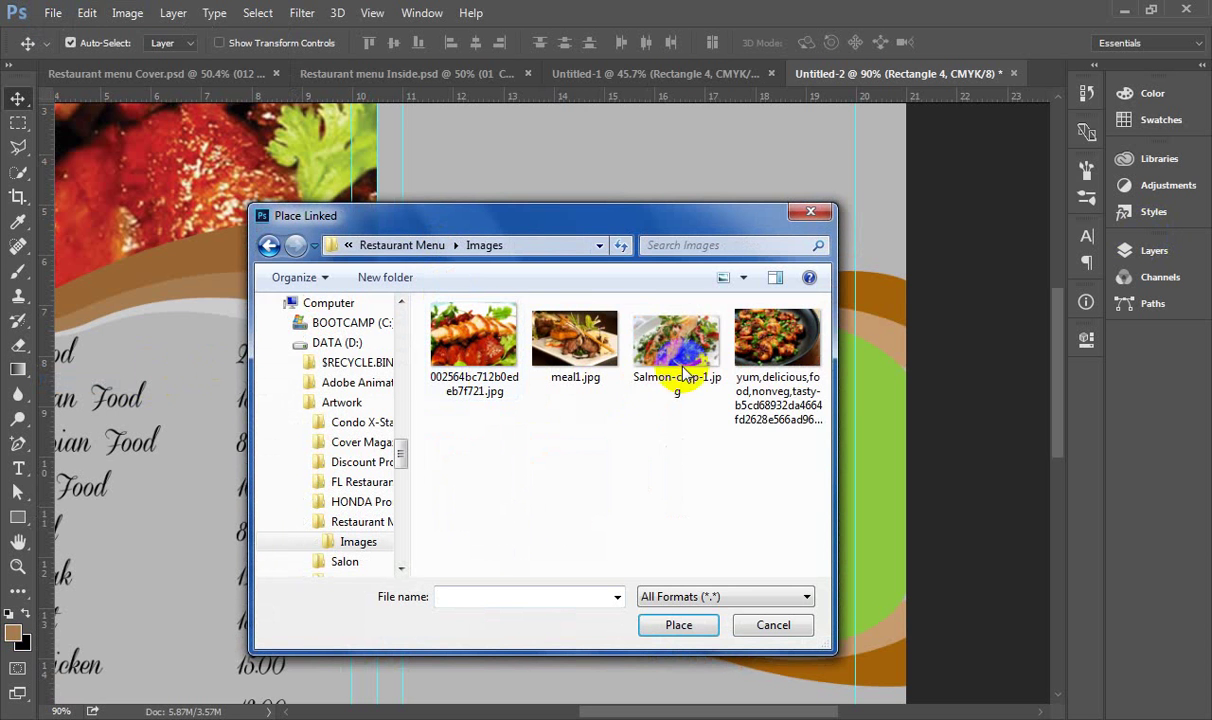
left_click(777, 345)
left_click(676, 345)
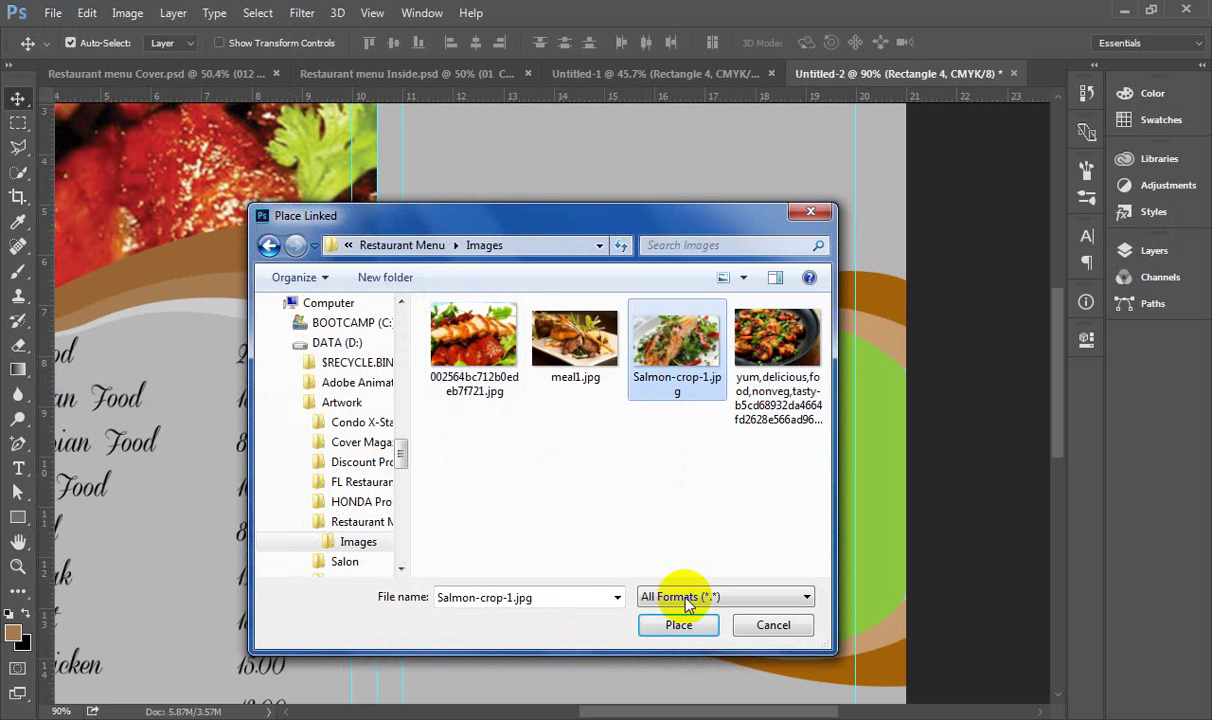
left_click(679, 625)
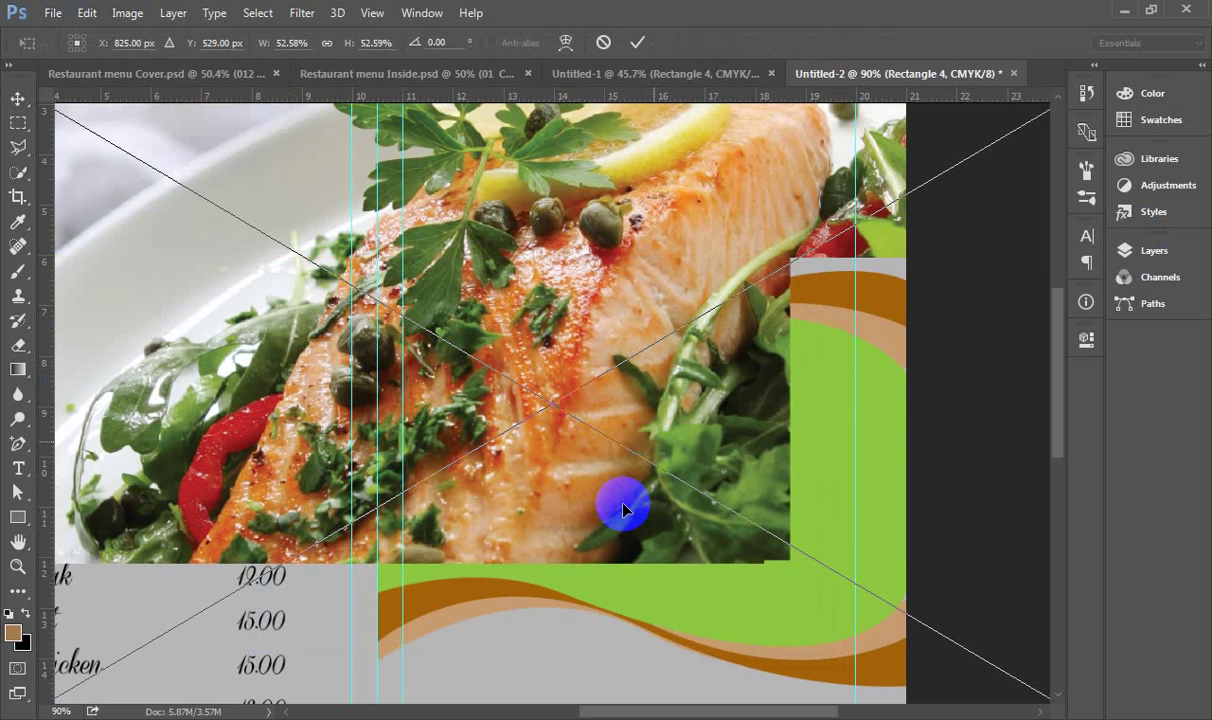
- Scale the salmon photo down over the right page's green shape and clip it to that shape
scroll(620, 499, "down", 3)
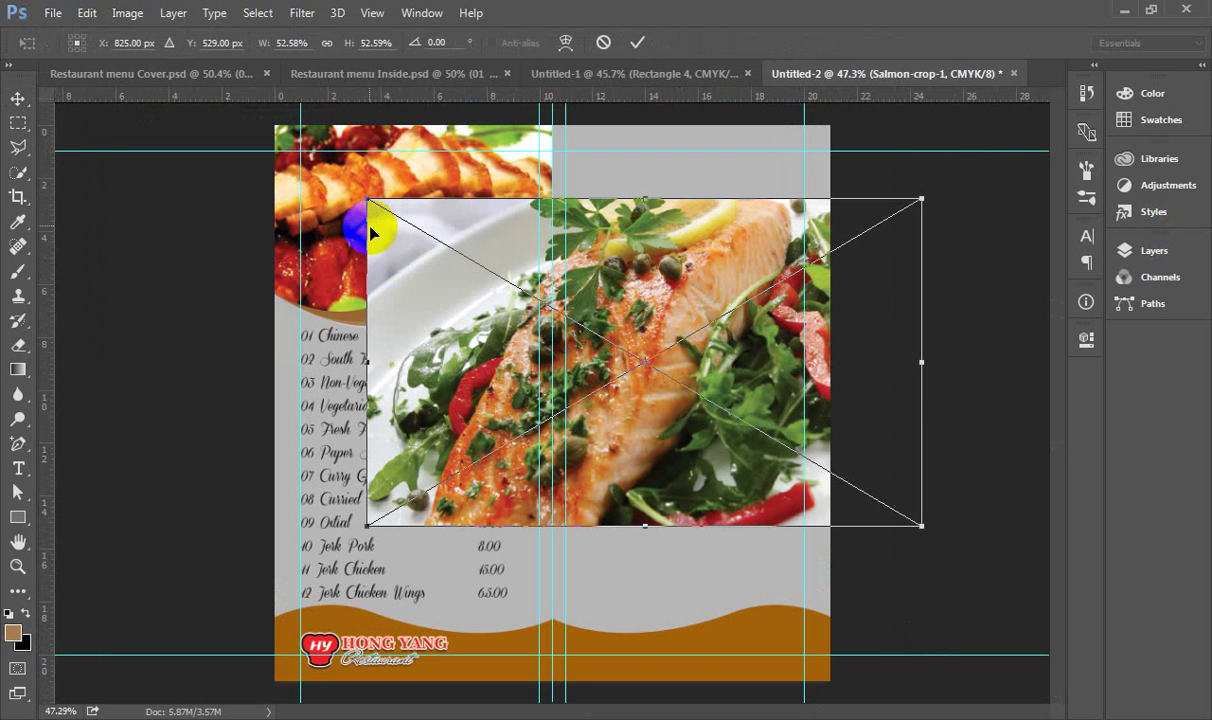
left_click_drag(368, 200, 441, 253)
left_click_drag(726, 353, 752, 378)
double_click(690, 325)
left_click(173, 15)
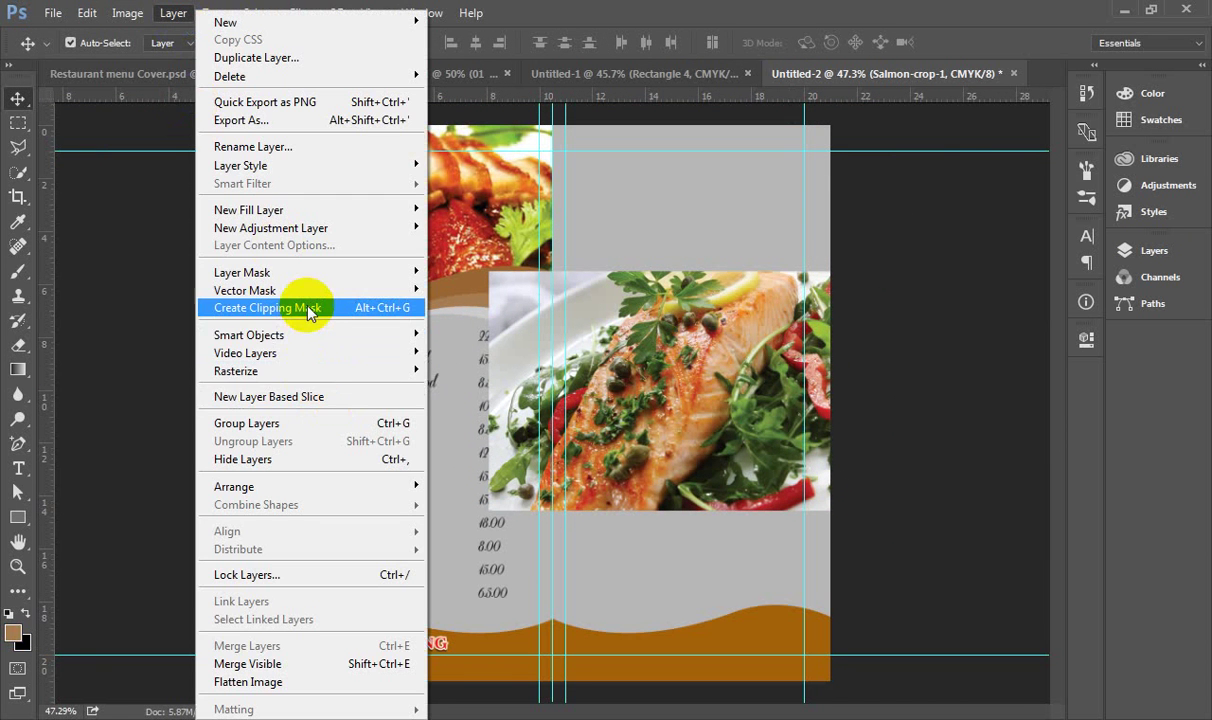
left_click(309, 311)
- Reposition the clipped salmon photo and shrink it further so the fish and salad fill the wavy band
scroll(733, 427, "up", 2)
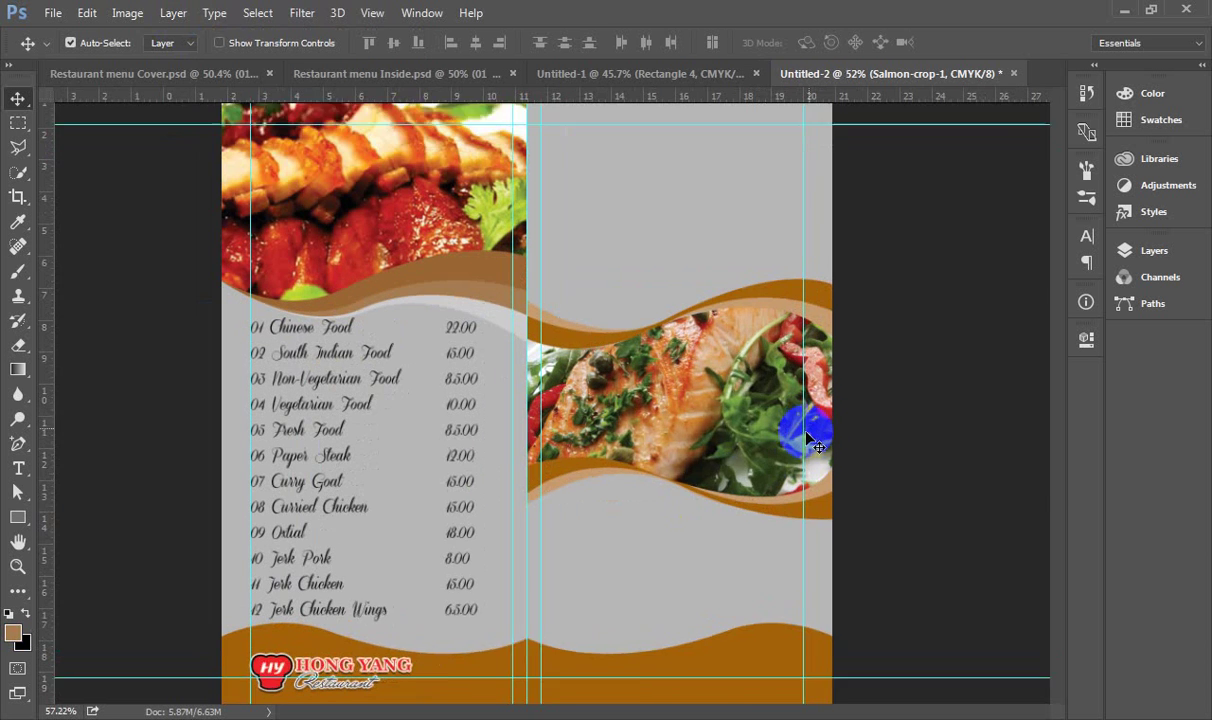
mouse_move(740, 410)
left_mouse_down()
mouse_move(730, 465)
mouse_move(731, 430)
left_mouse_up()
key("ctrl+t")
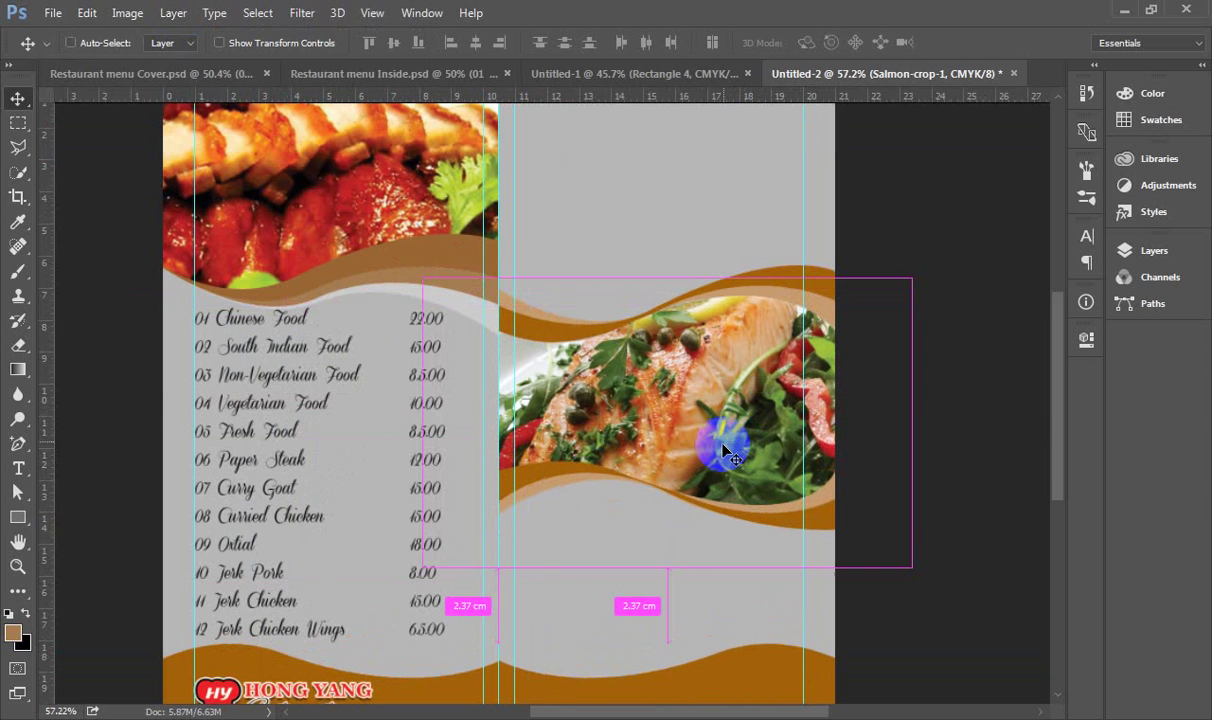
left_click_drag(422, 560, 474, 505)
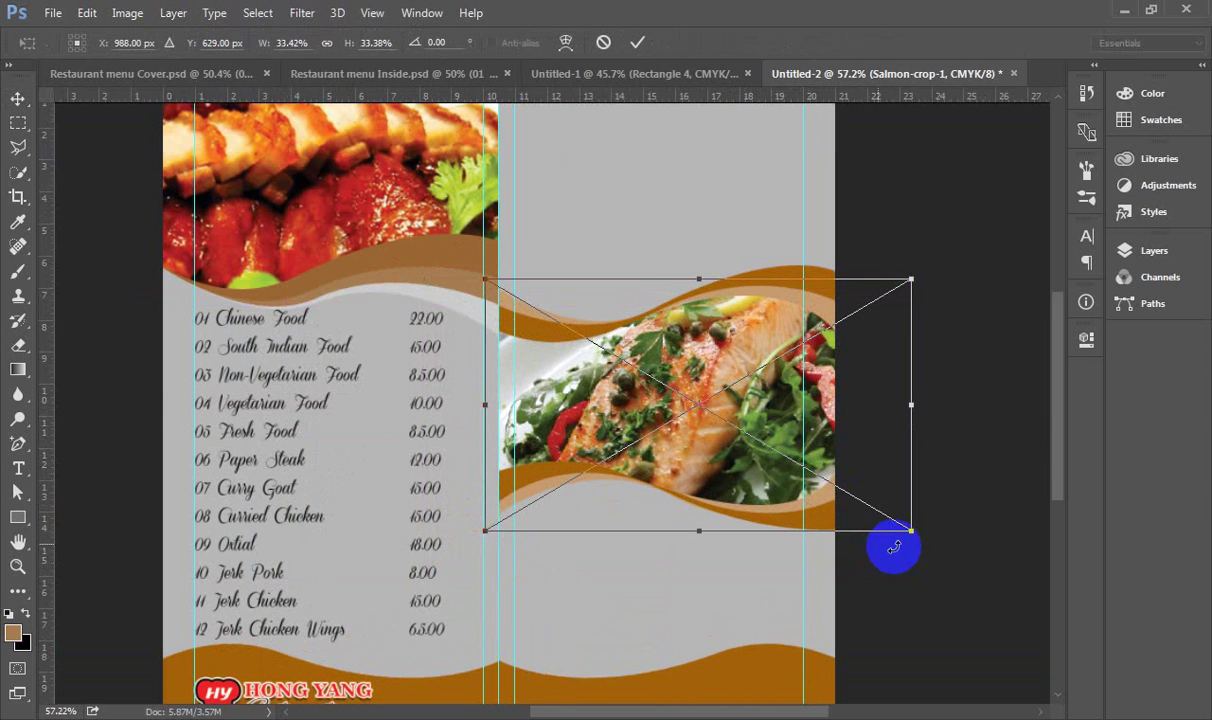
left_click_drag(910, 531, 880, 526)
key("Return")
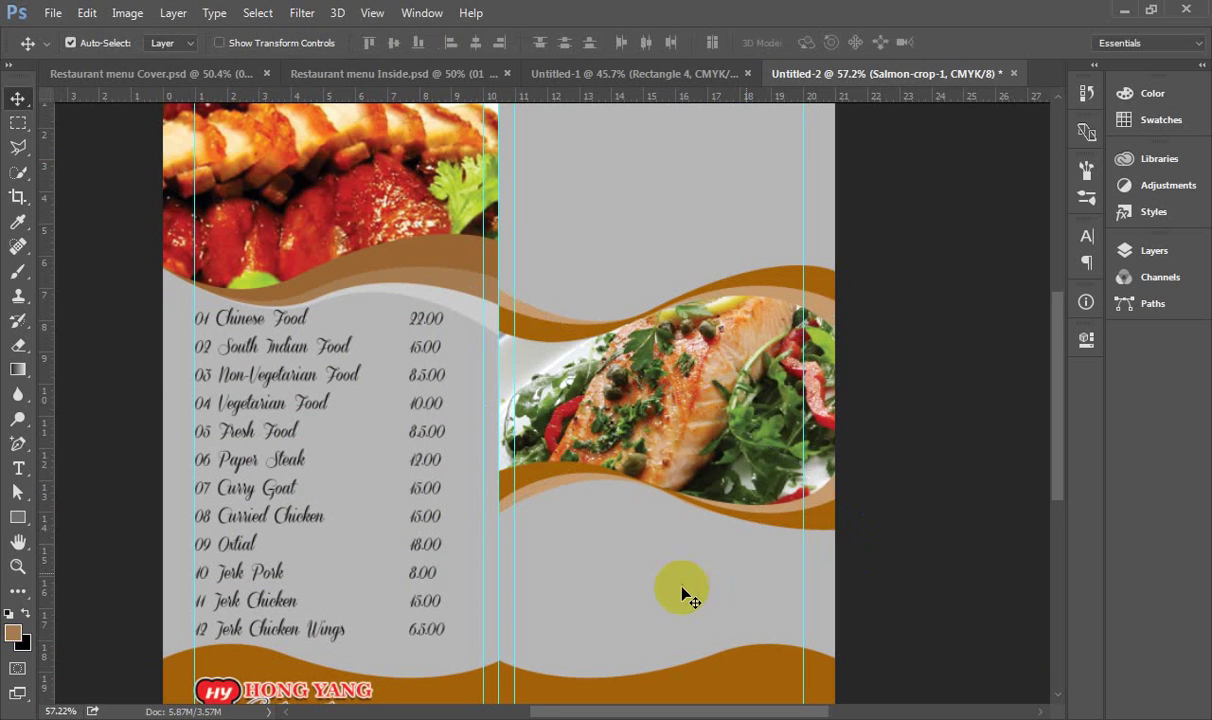
scroll(682, 595, "down", 3)
scroll(782, 241, "up", 2)
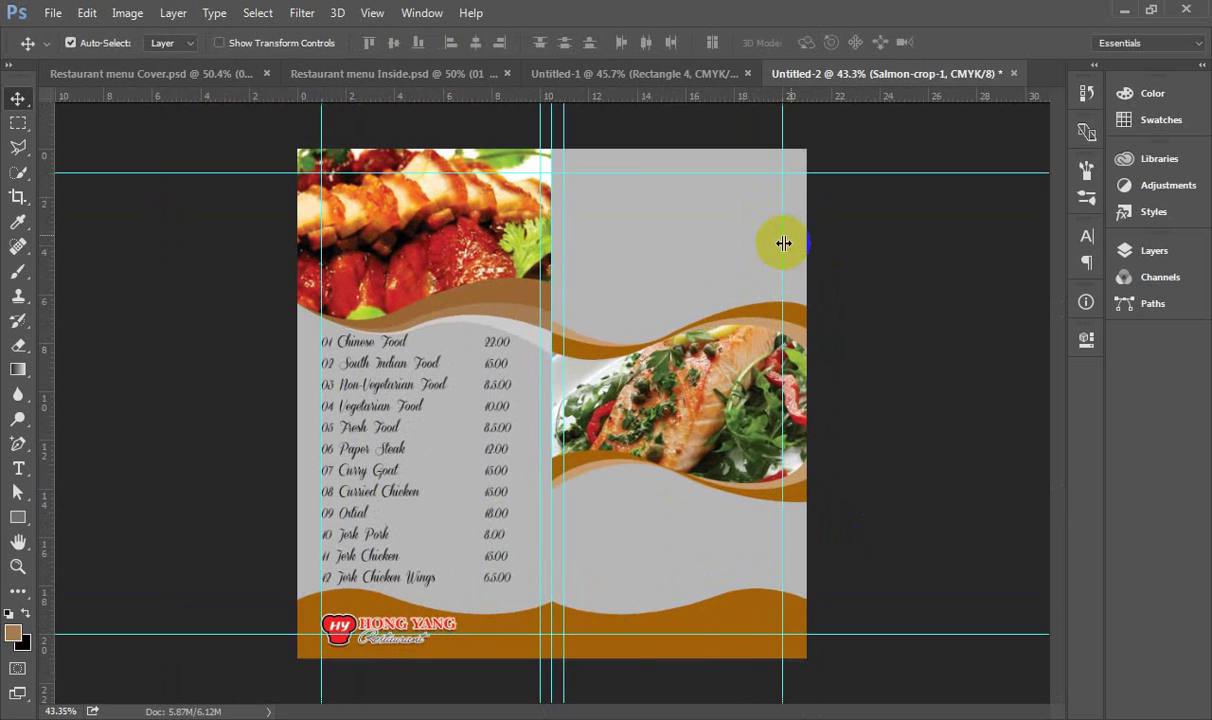
- Check the layout in Restaurant menu Inside.psd and, in Word, copy the From the Sea heading and its four priced items from text.docx
left_click(420, 76)
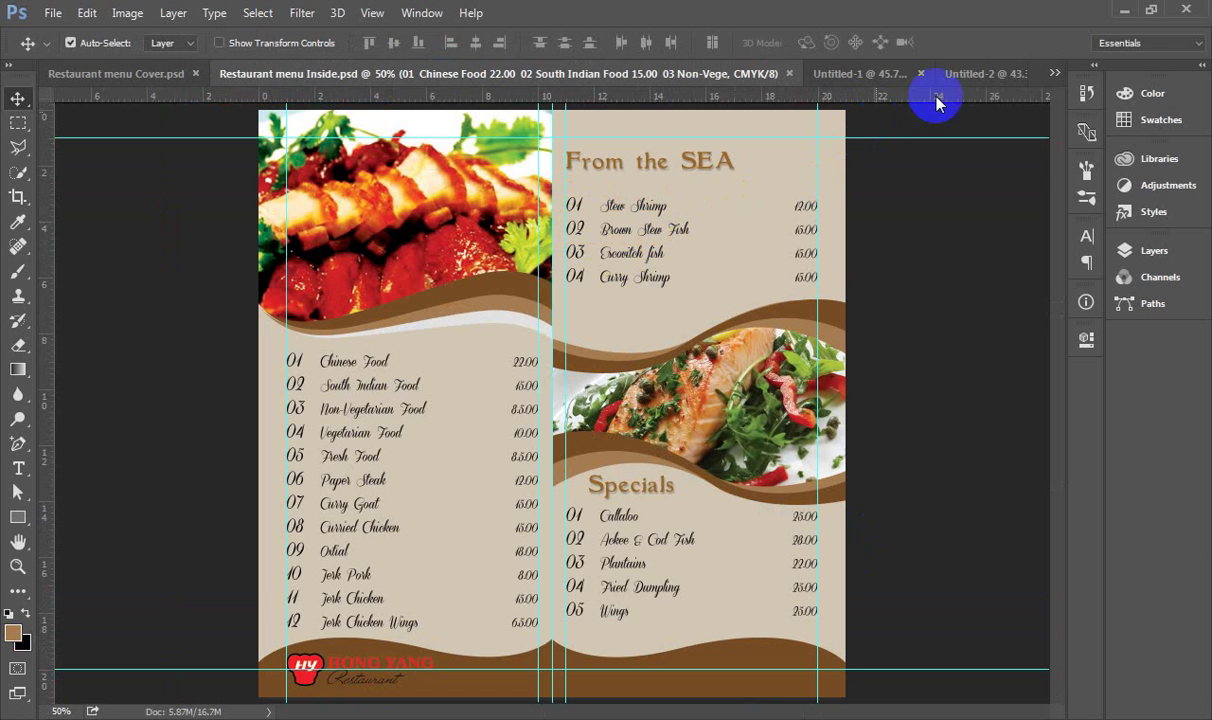
left_click(962, 75)
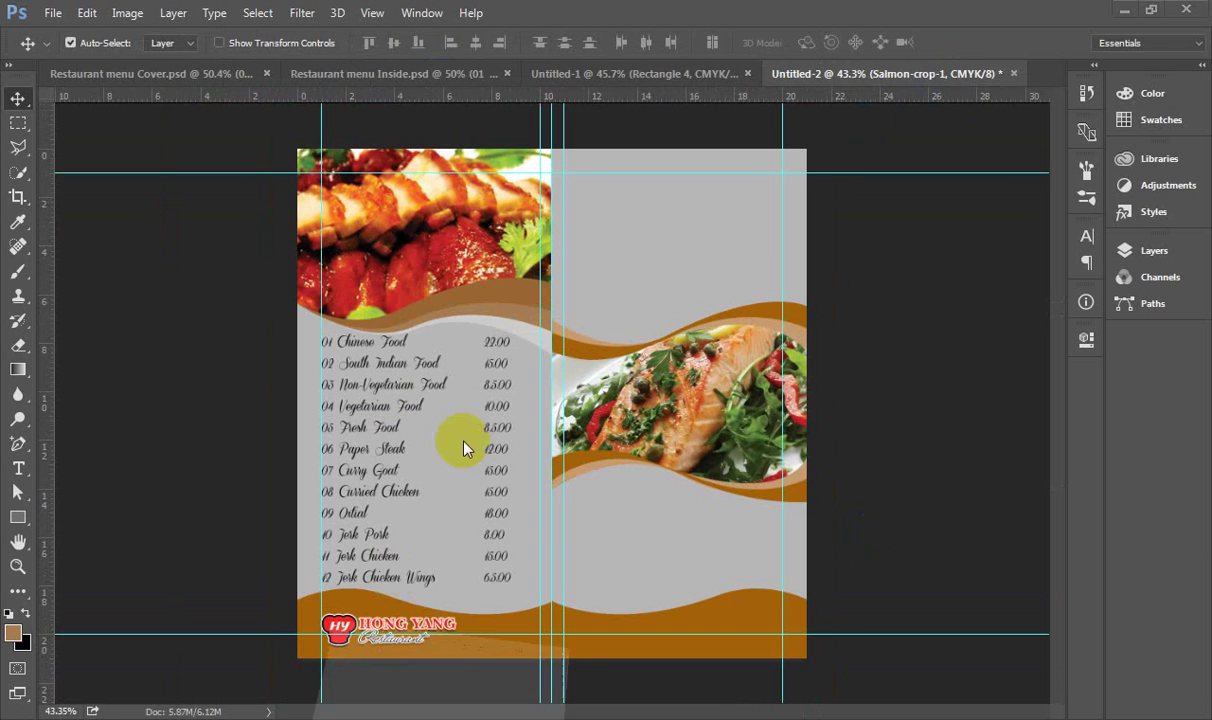
key("alt+Tab")
scroll(425, 465, "down", 5)
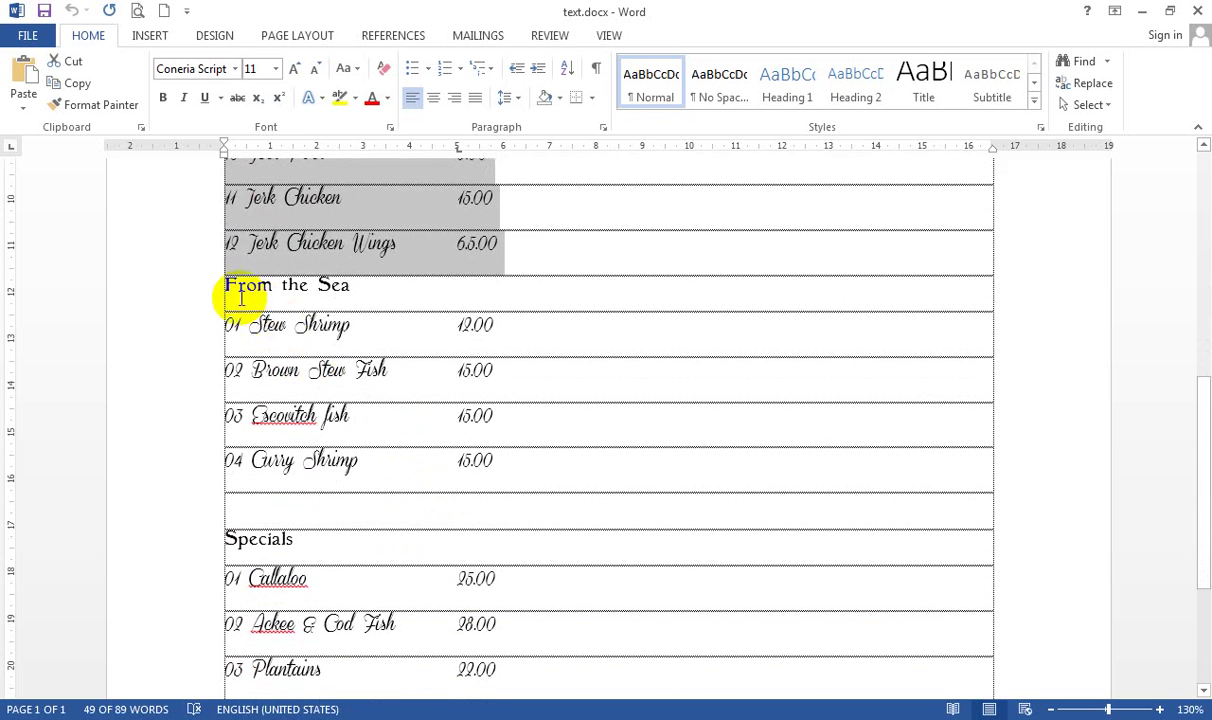
left_click_drag(227, 287, 514, 479)
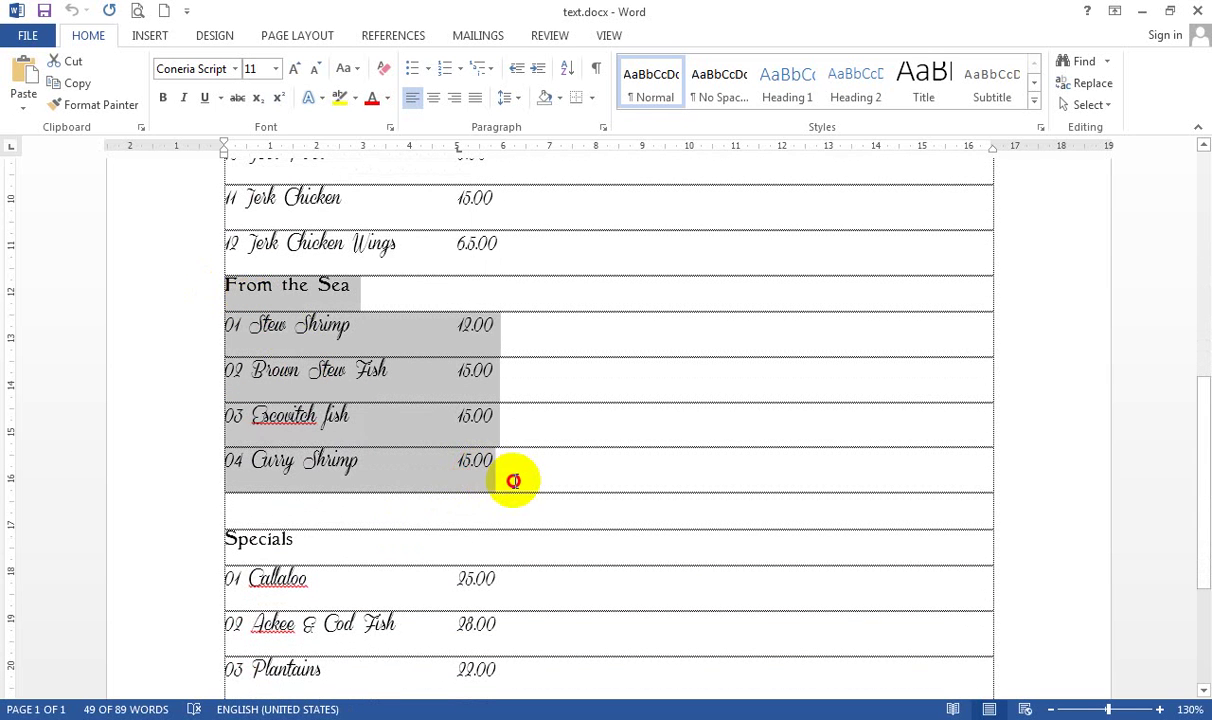
right_click(300, 355)
left_click(322, 379)
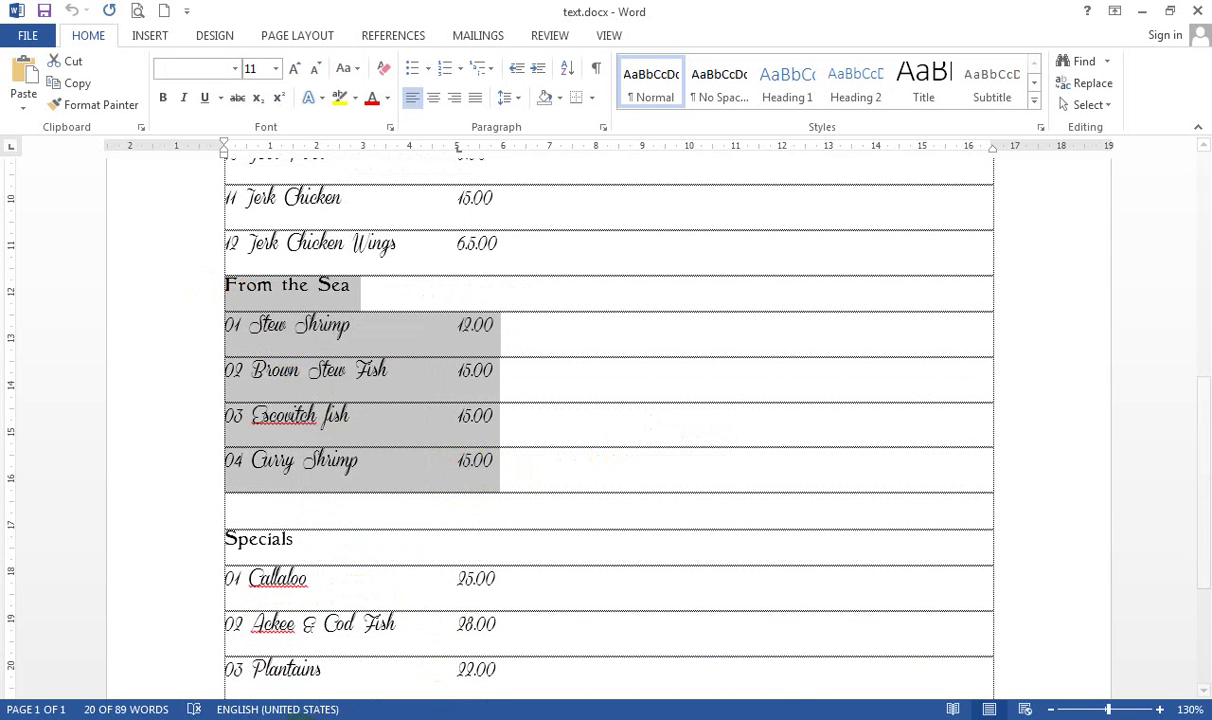
- Back in Photoshop, create a text box between the guides above the right page's picture band and paste the From the Sea list
key("alt+Tab")
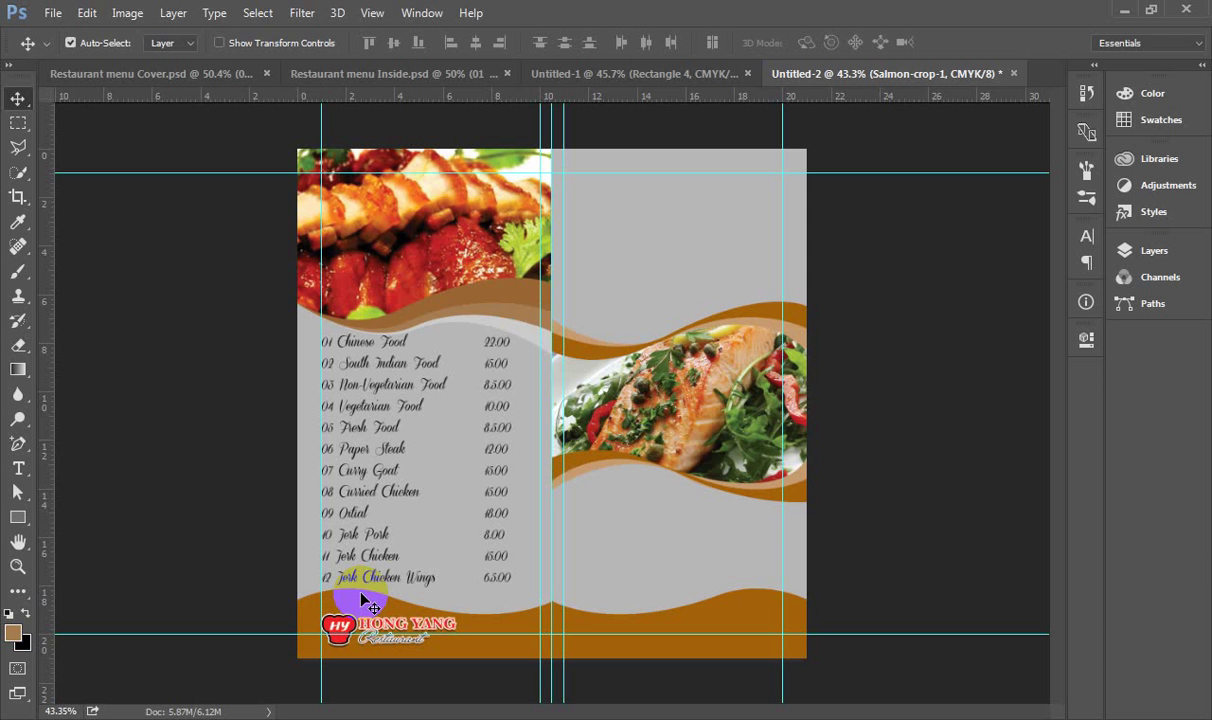
left_click(18, 468)
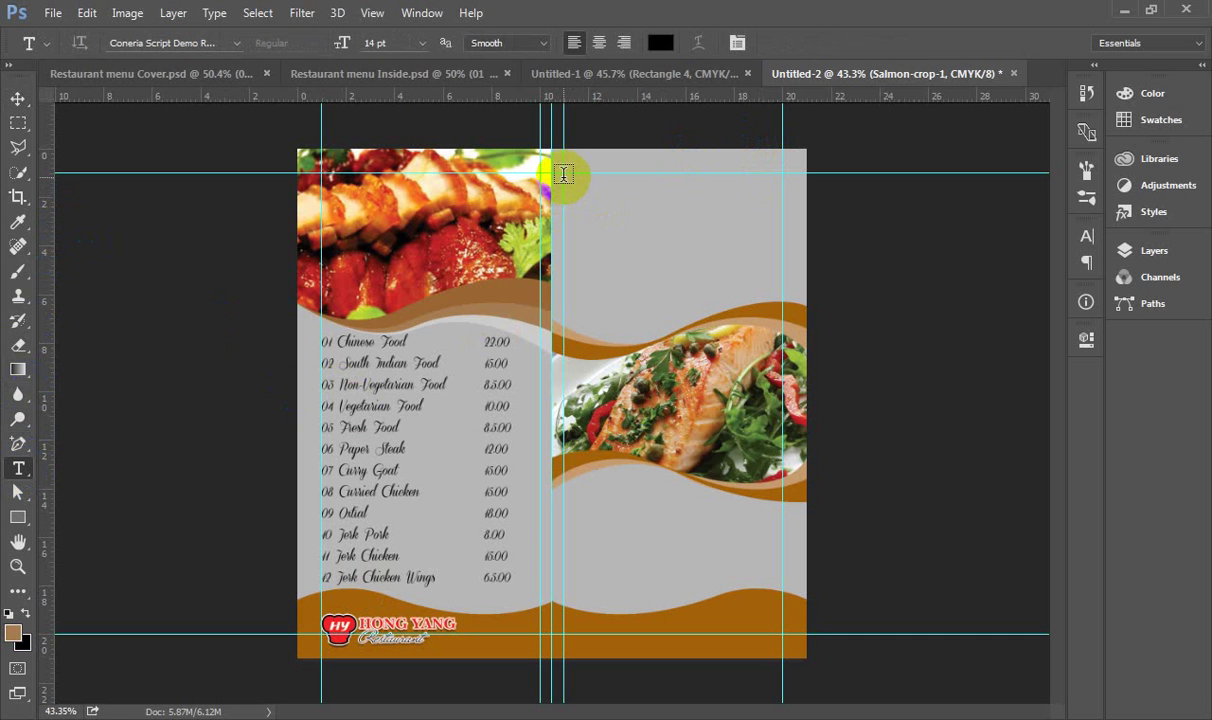
left_click_drag(564, 172, 779, 297)
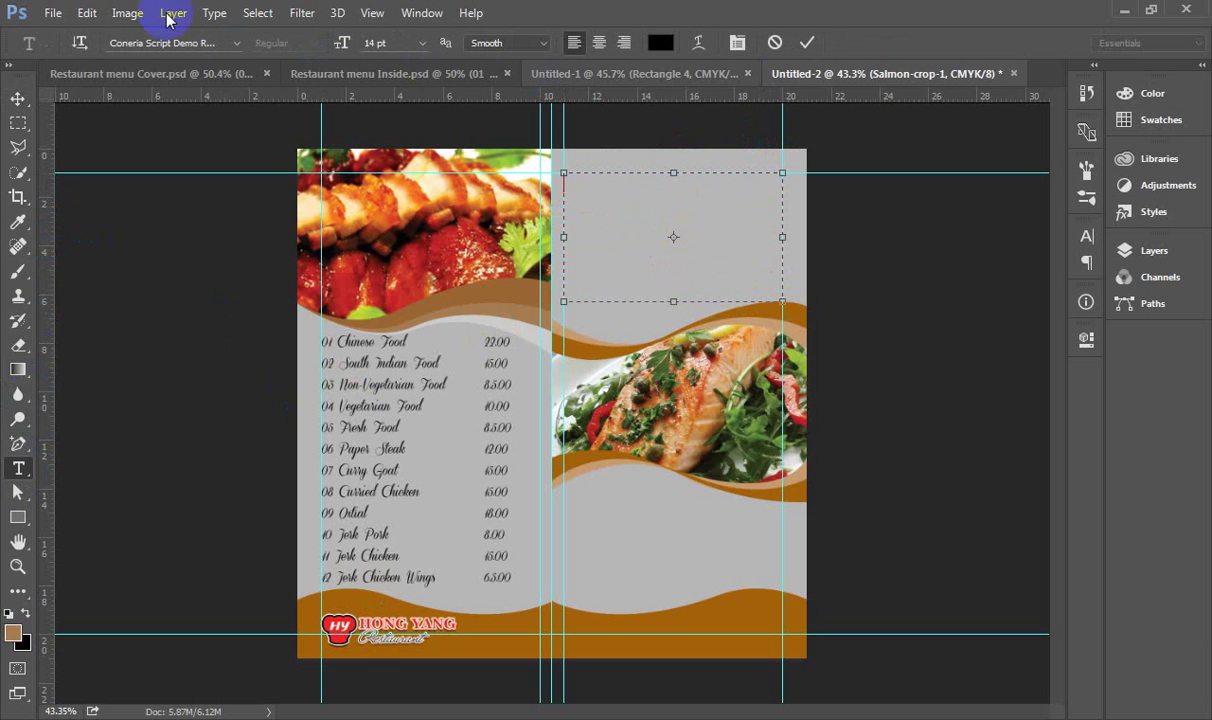
left_click(87, 12)
left_click(160, 155)
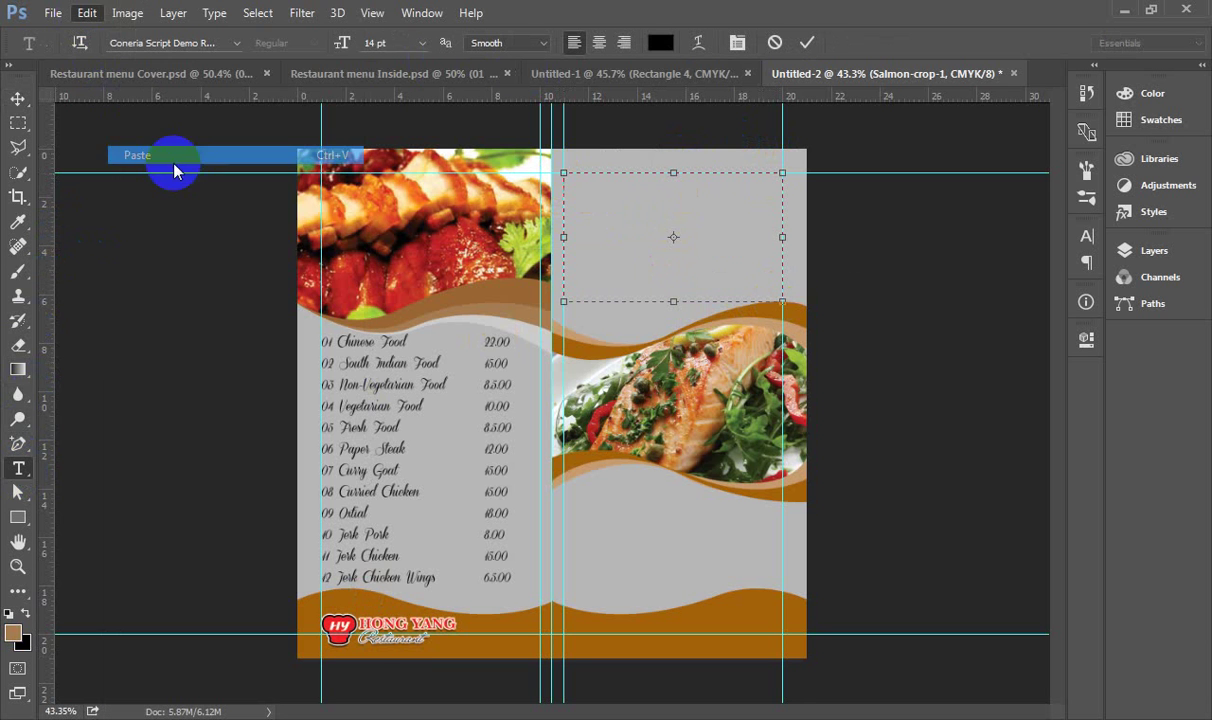
scroll(599, 160, "up", 2)
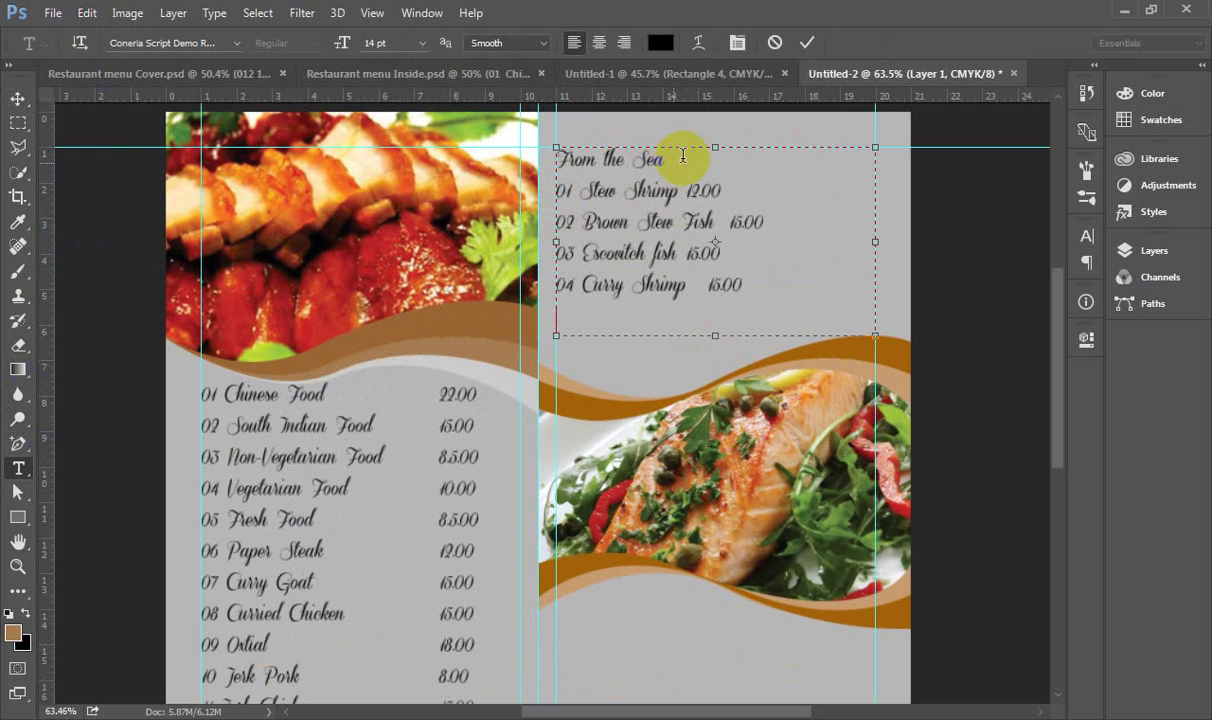
- Select the pasted From the Sea heading, copy its font name GranthamLight from text.docx in Word, and return to Photoshop
left_click_drag(672, 158, 522, 160)
key("alt+Tab")
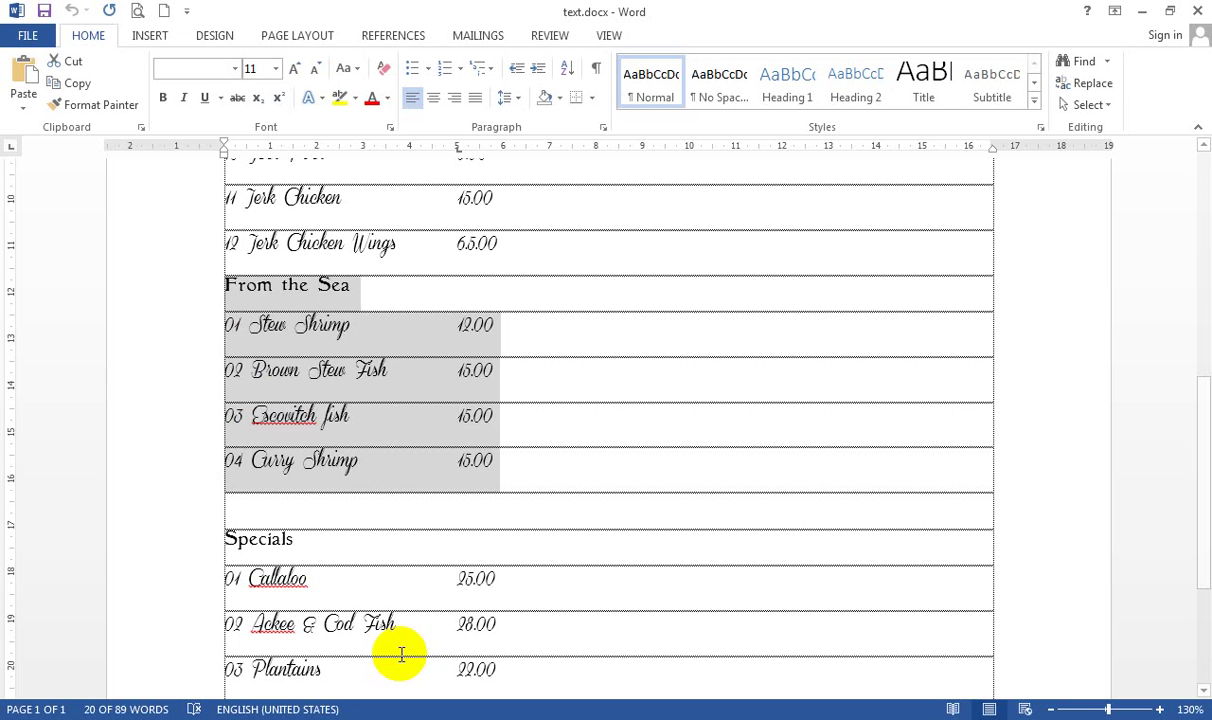
double_click(334, 286)
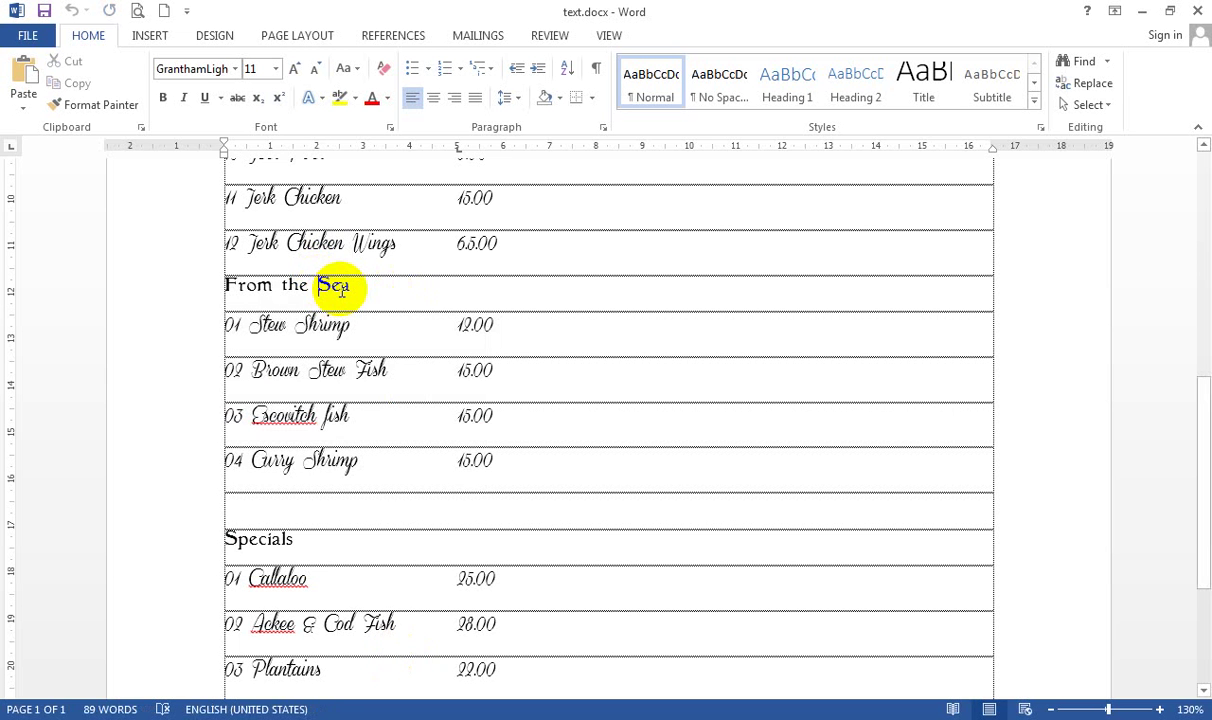
left_click(192, 69)
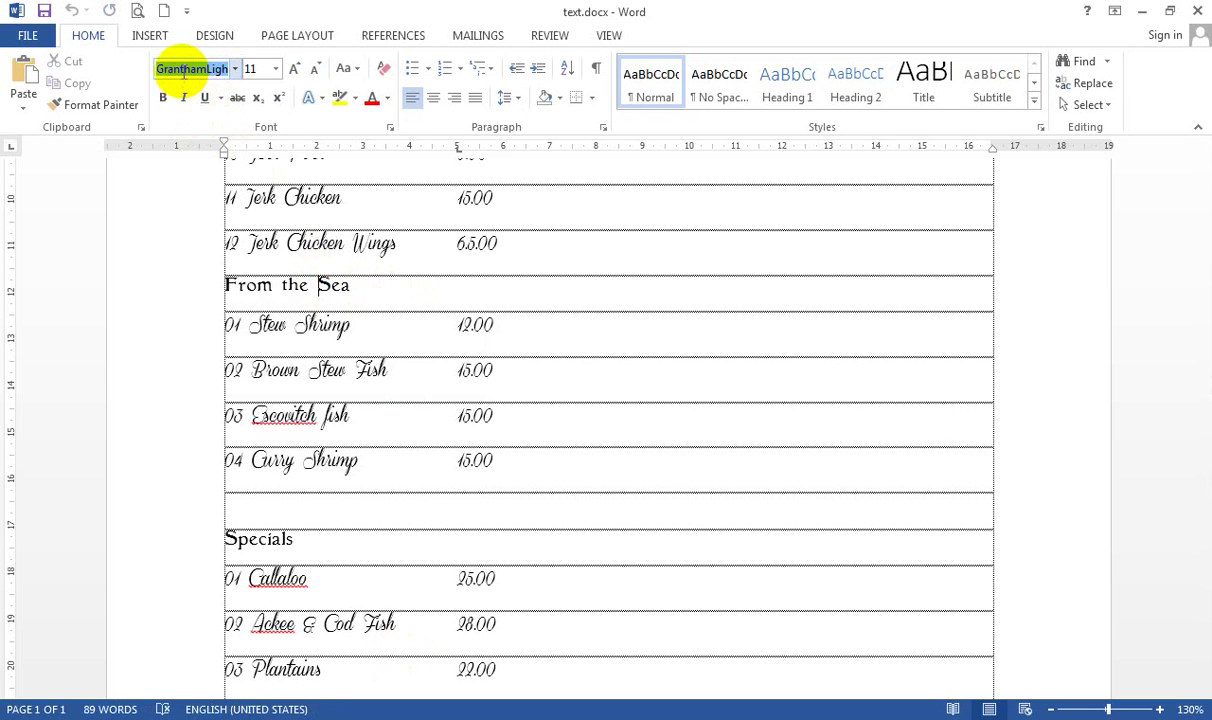
right_click(190, 69)
left_click(205, 106)
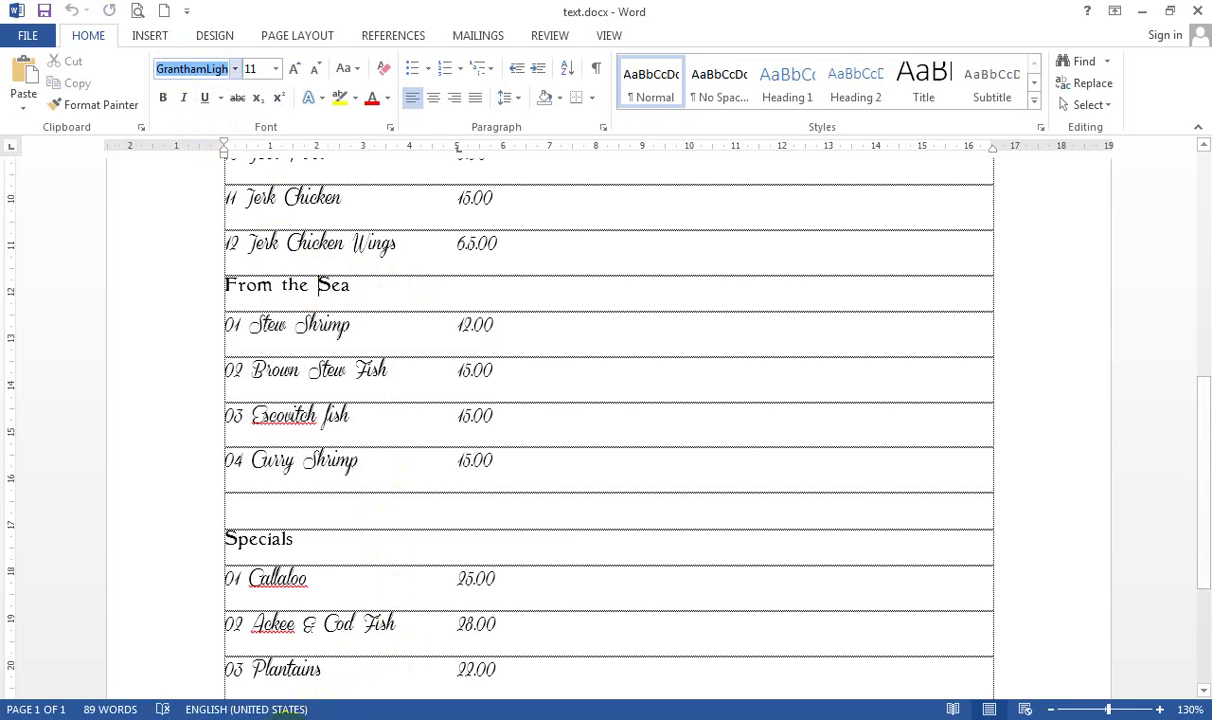
key("alt+Tab")
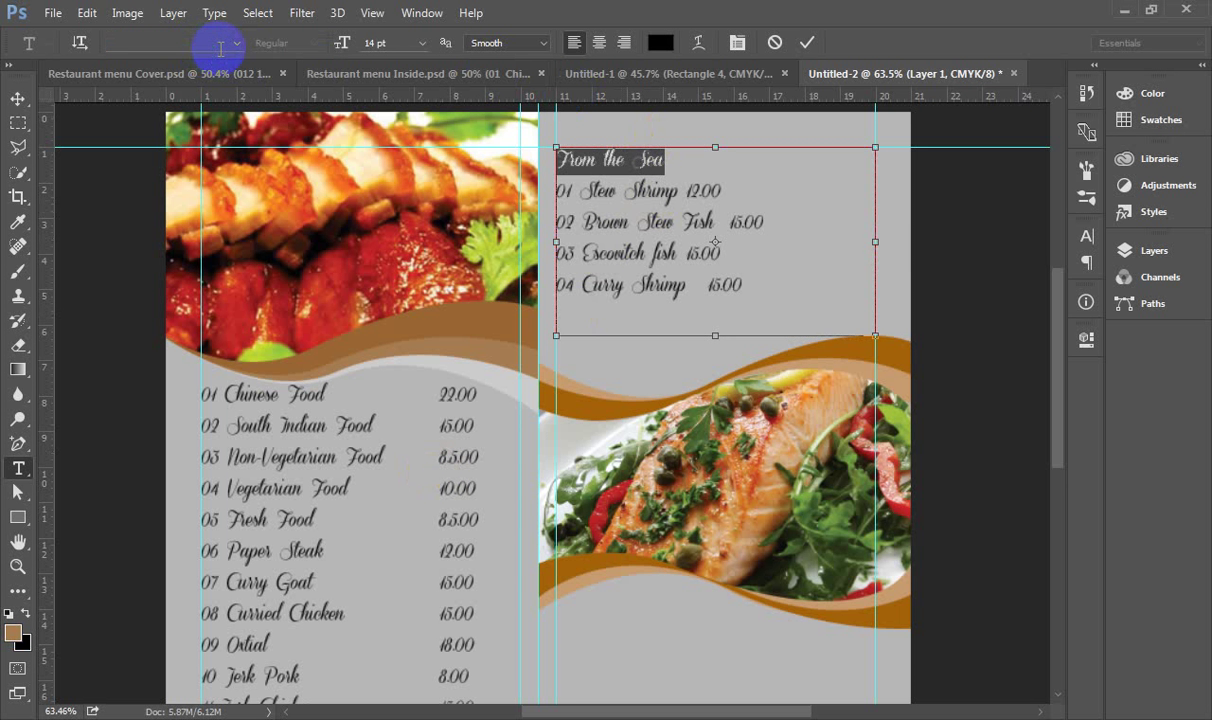
right_click(185, 44)
left_click(238, 127)
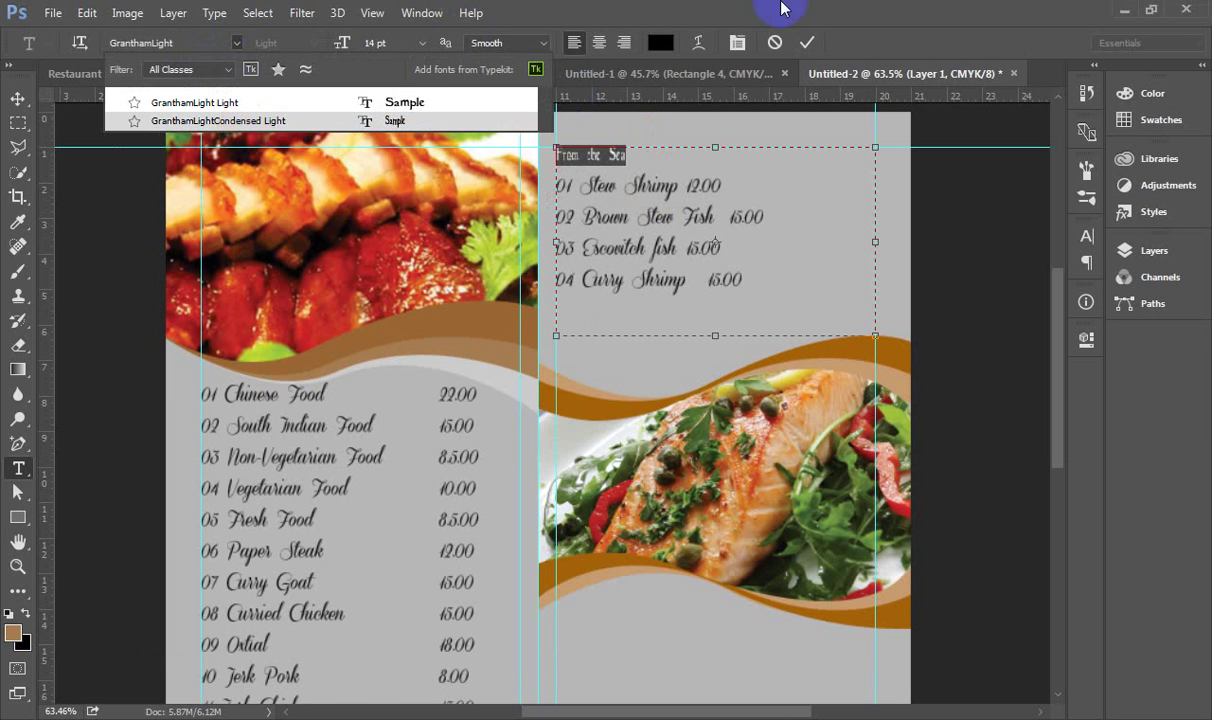
key("Escape")
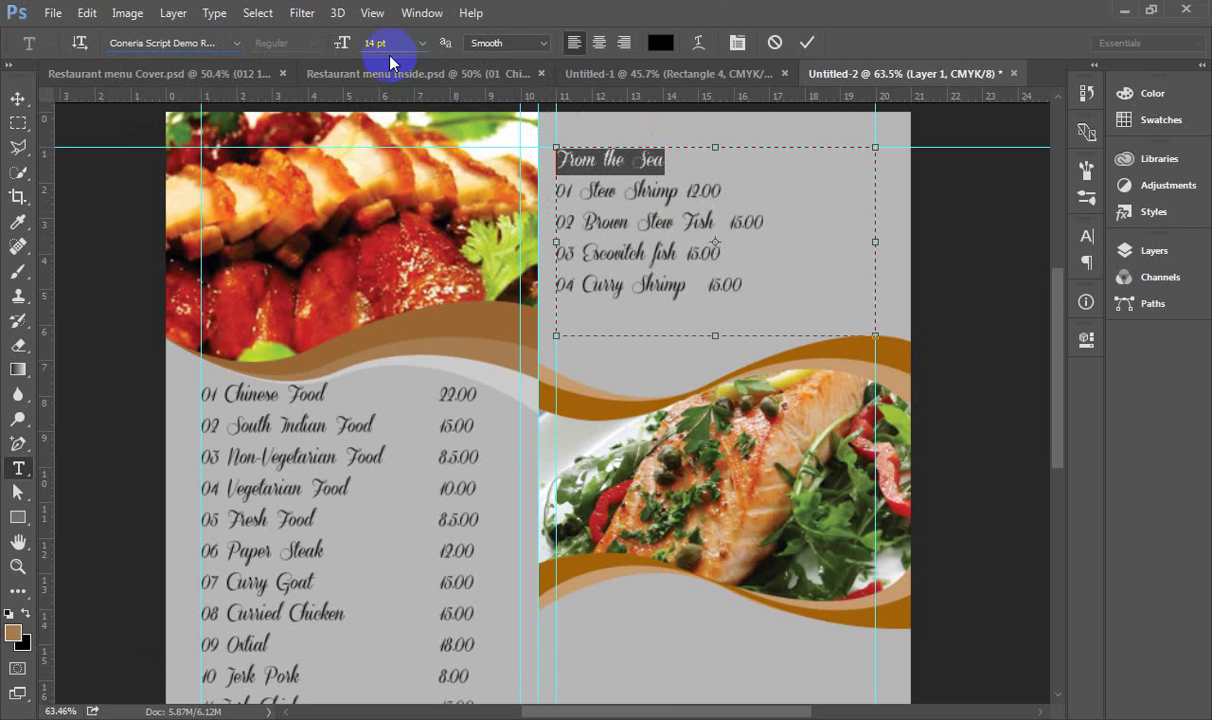
- Set the selected From the Sea heading's font to GranthamLight Light
left_click(192, 45)
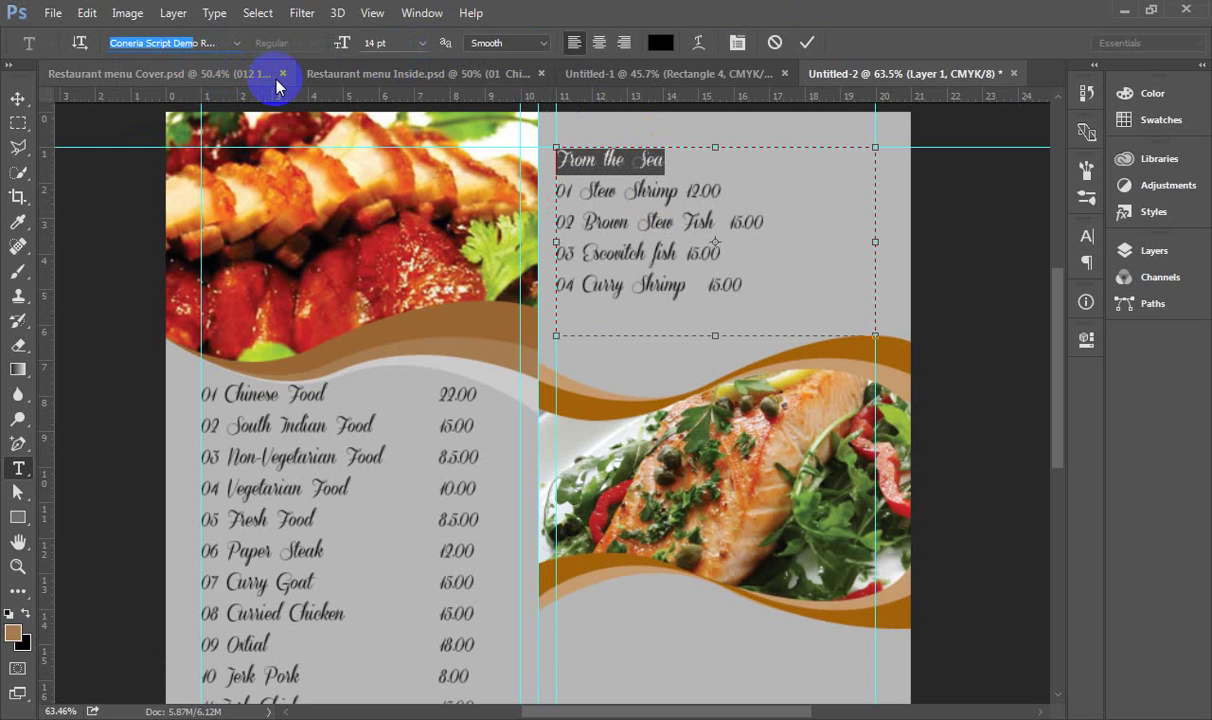
key("ctrl+v")
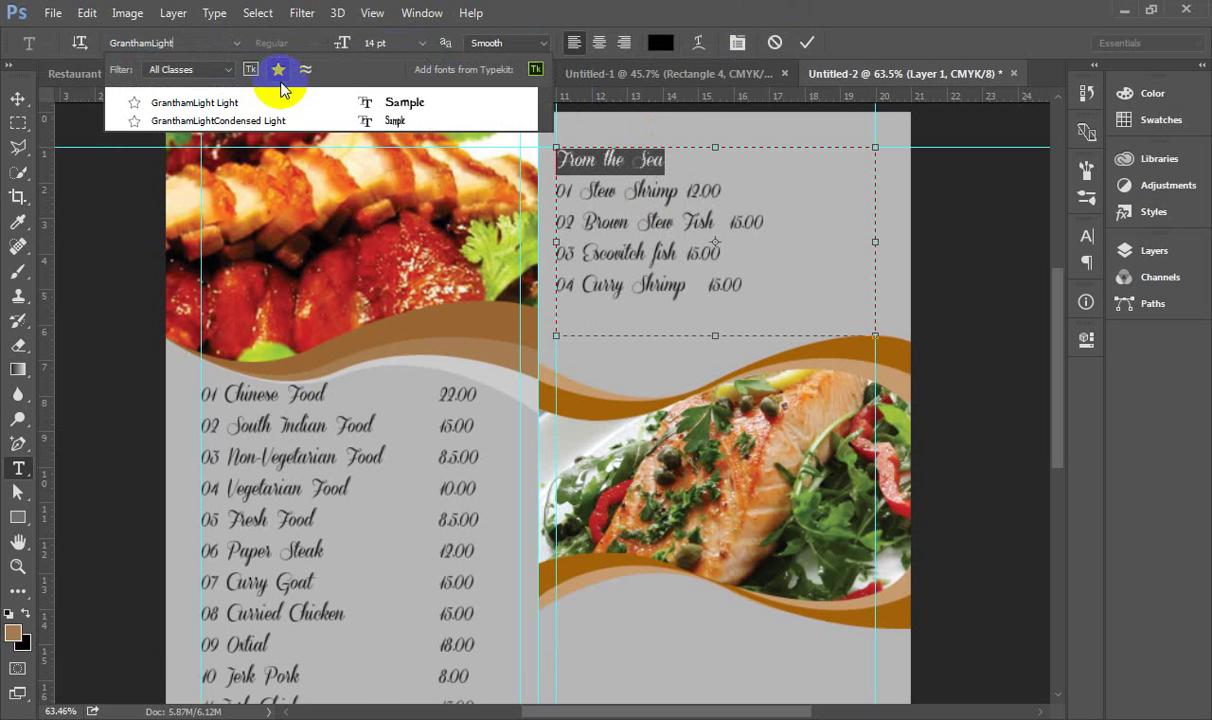
key("Return")
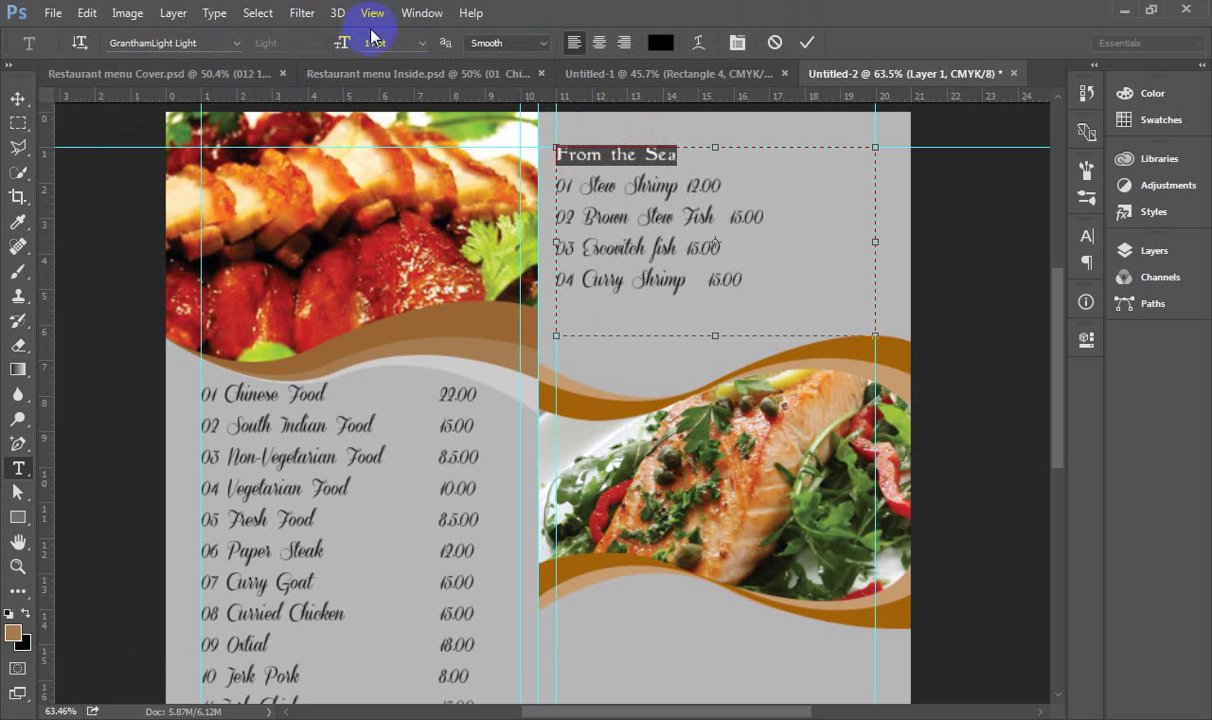
- Enlarge the selected From the Sea heading to 22 pt and check the heading's colour in Restaurant menu Inside.psd
left_click_drag(353, 42, 372, 42)
left_click(662, 42)
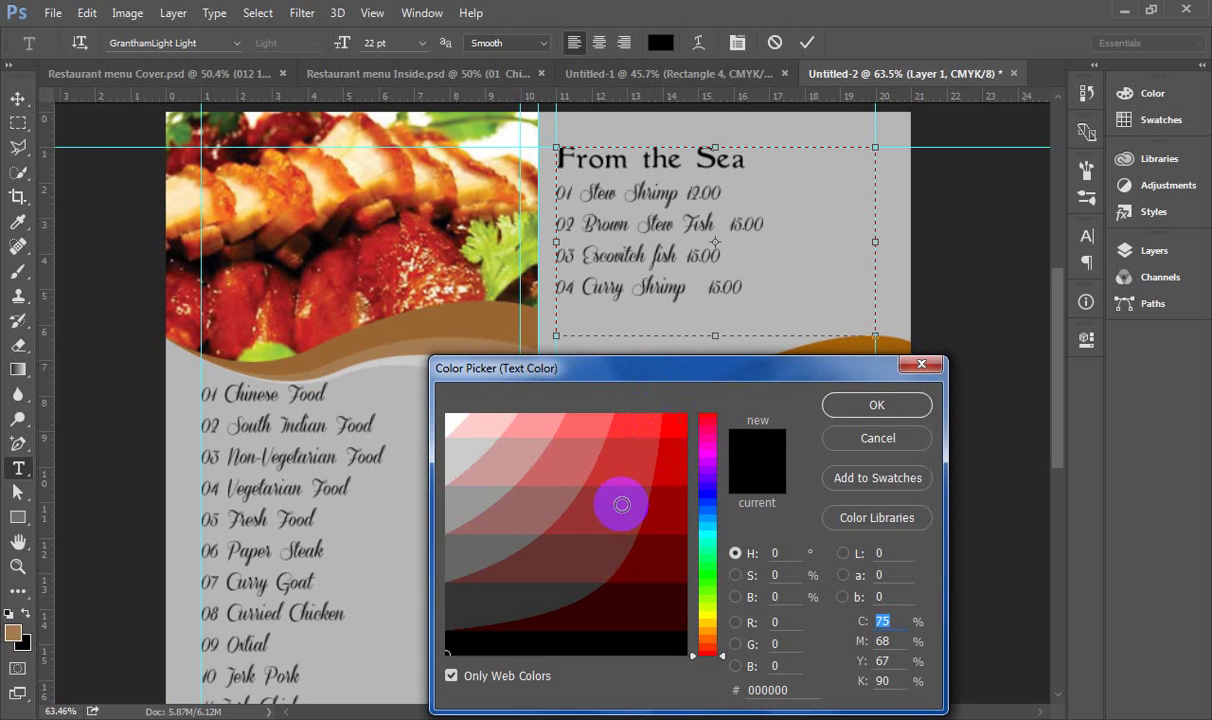
left_click(893, 412)
left_click(368, 76)
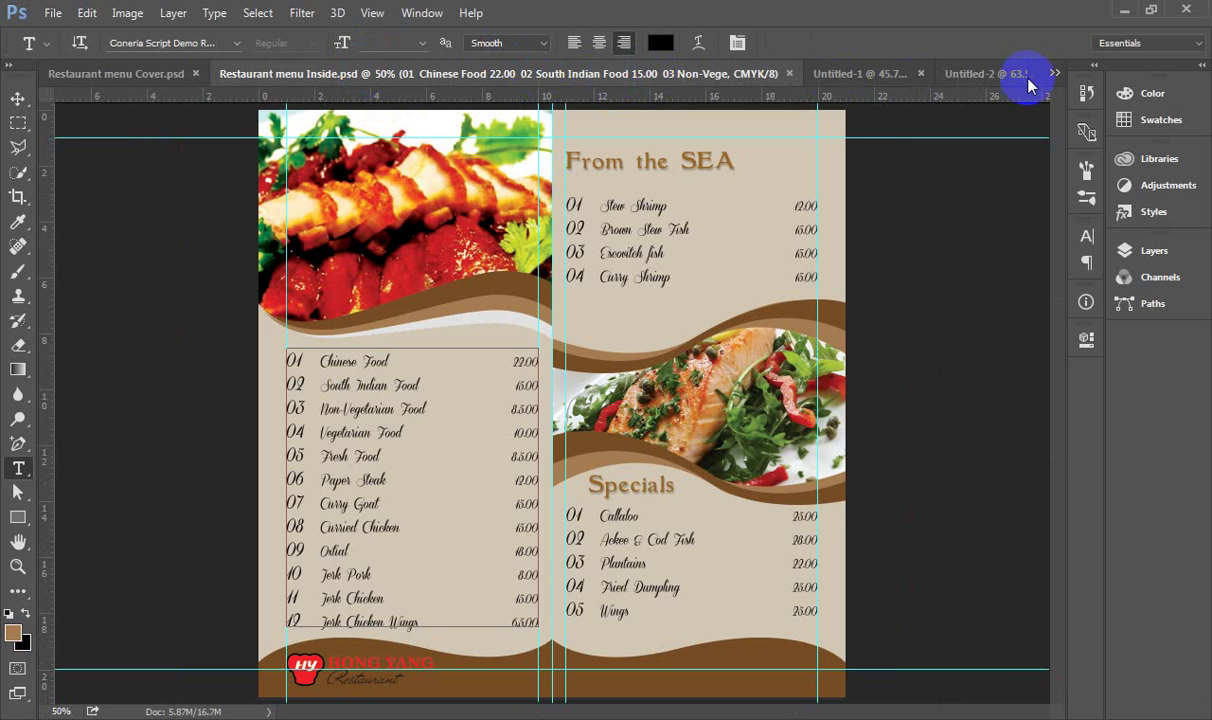
left_click(950, 74)
left_click(680, 152)
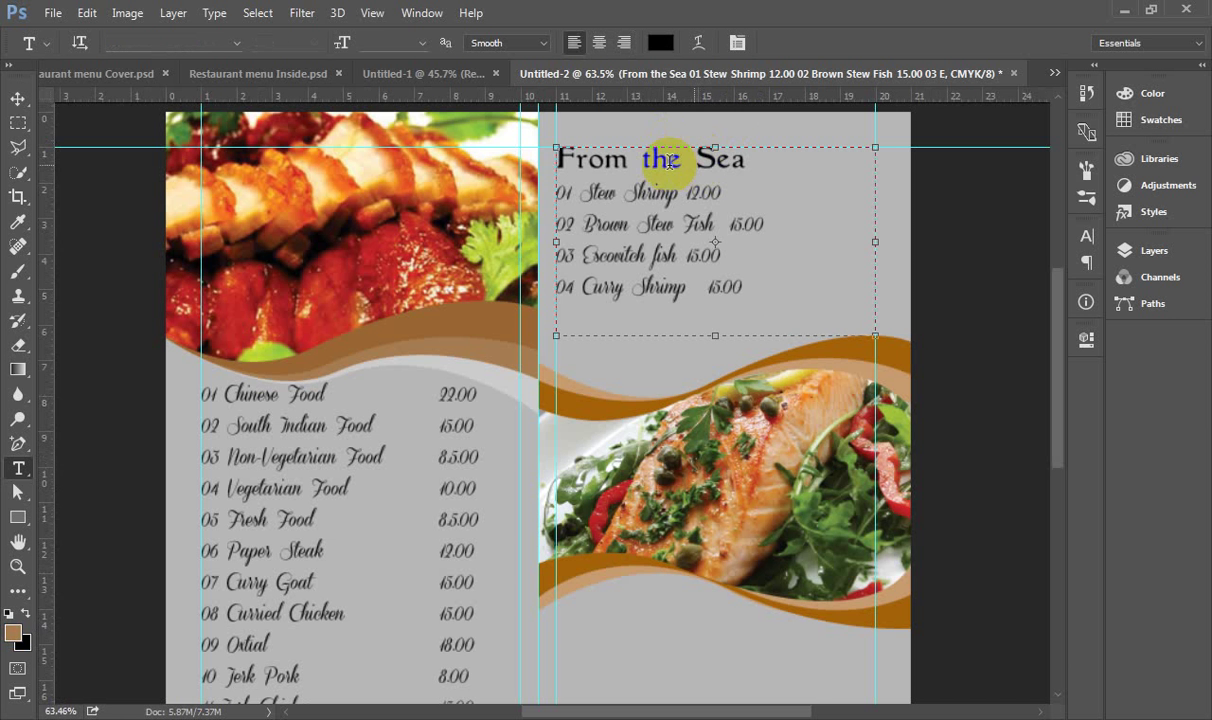
- Colour the From the Sea heading text brown with hex value 996600 and commit the text edit
left_click_drag(558, 158, 752, 158)
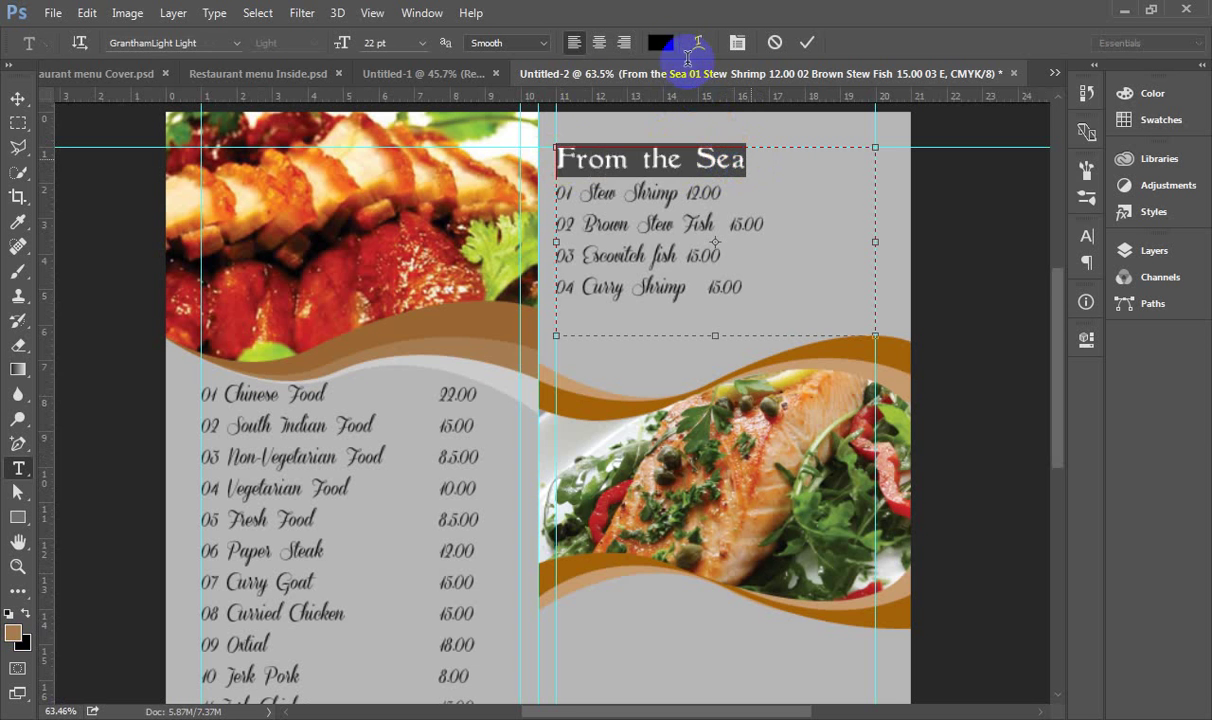
left_click(661, 45)
left_click(456, 306)
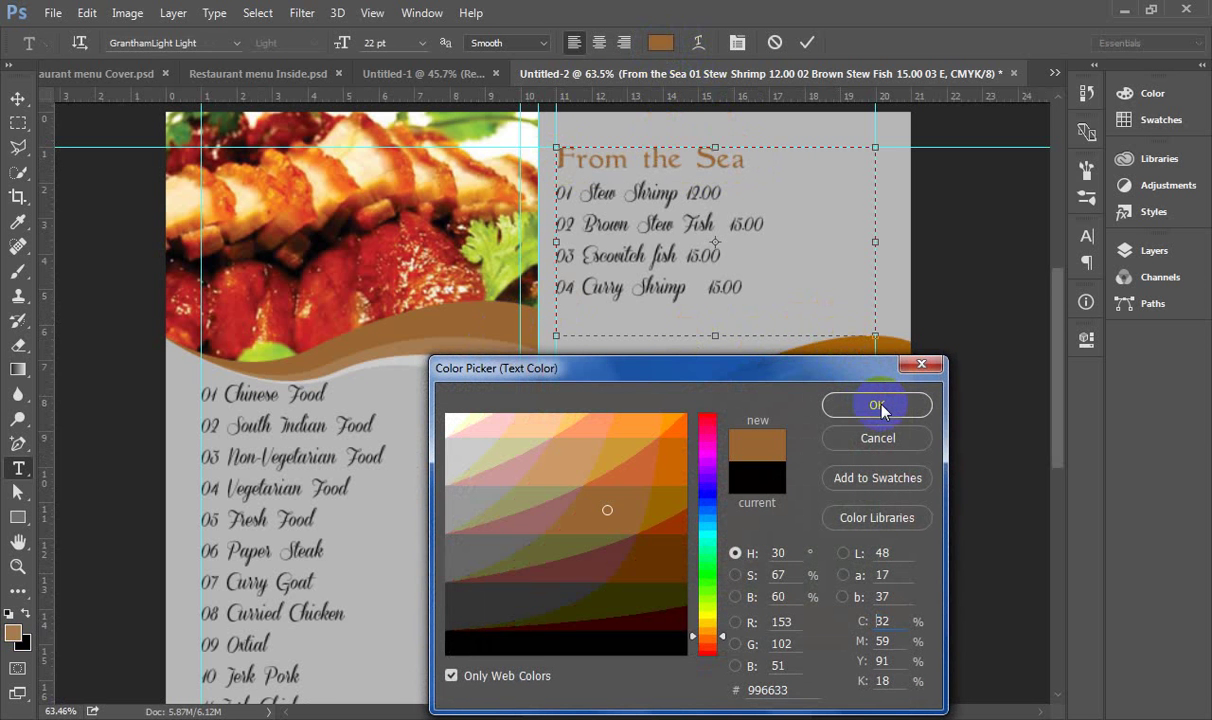
left_click(855, 348)
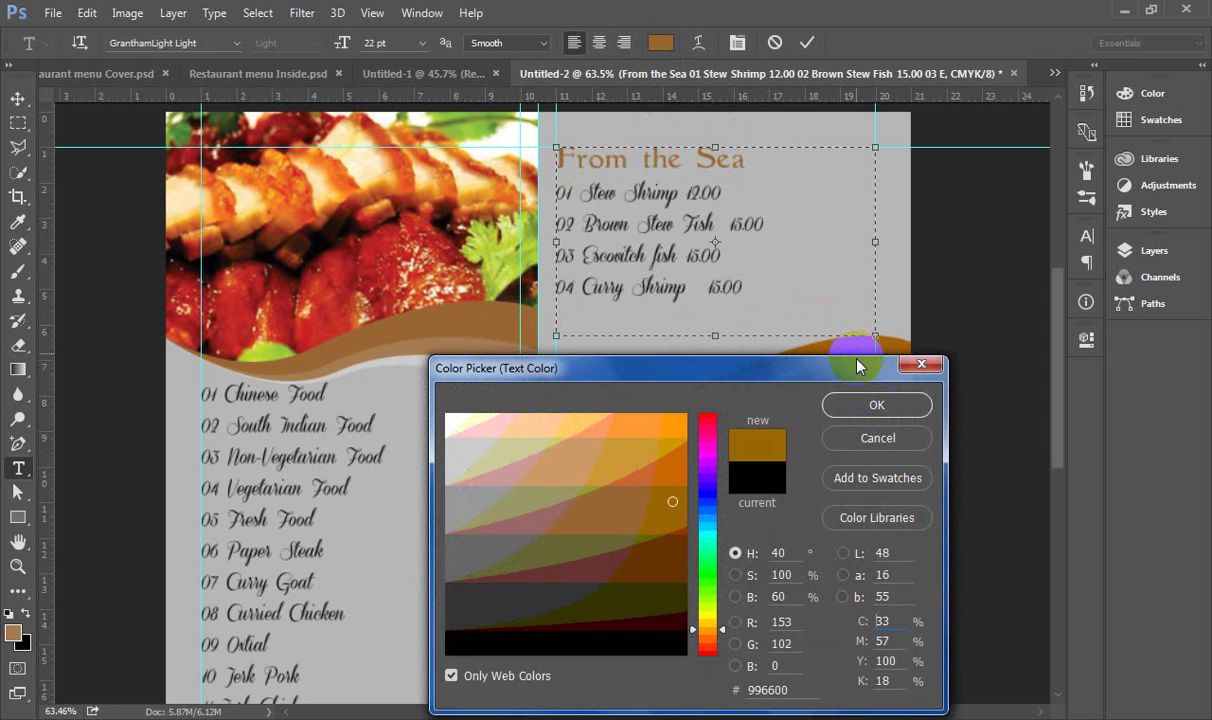
left_click(677, 544)
left_click_drag(677, 544, 676, 475)
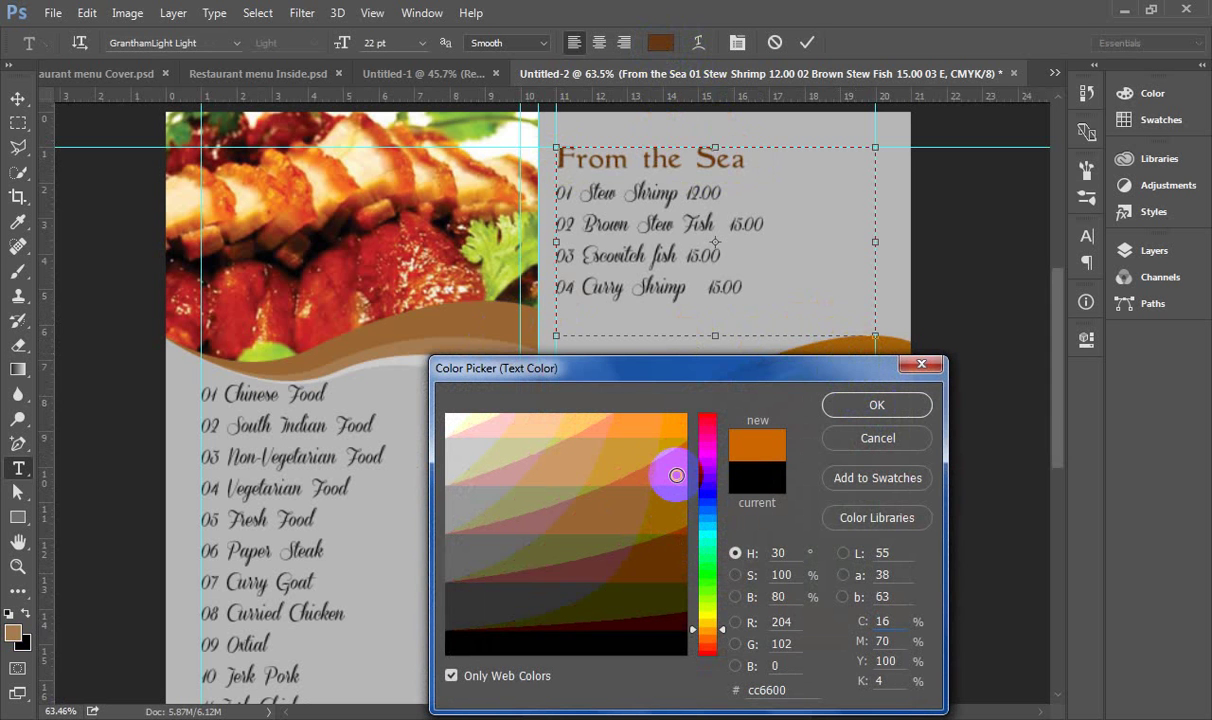
left_click(912, 402)
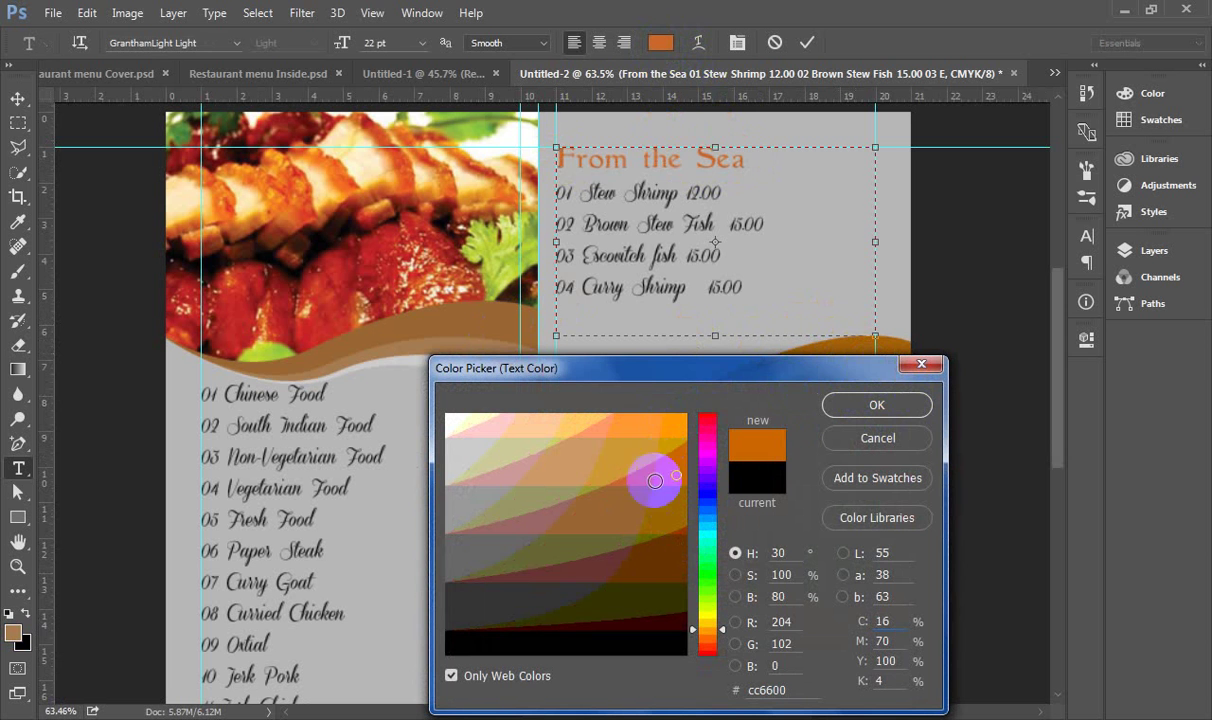
left_click(654, 505)
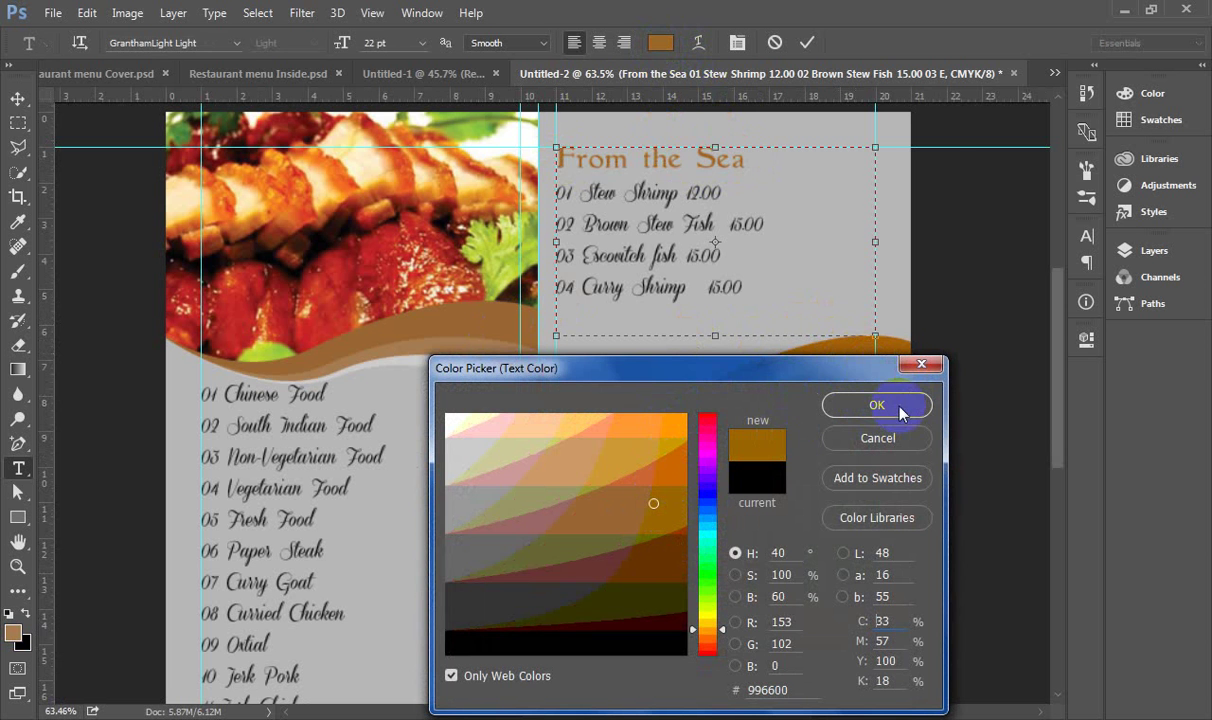
left_click(848, 402)
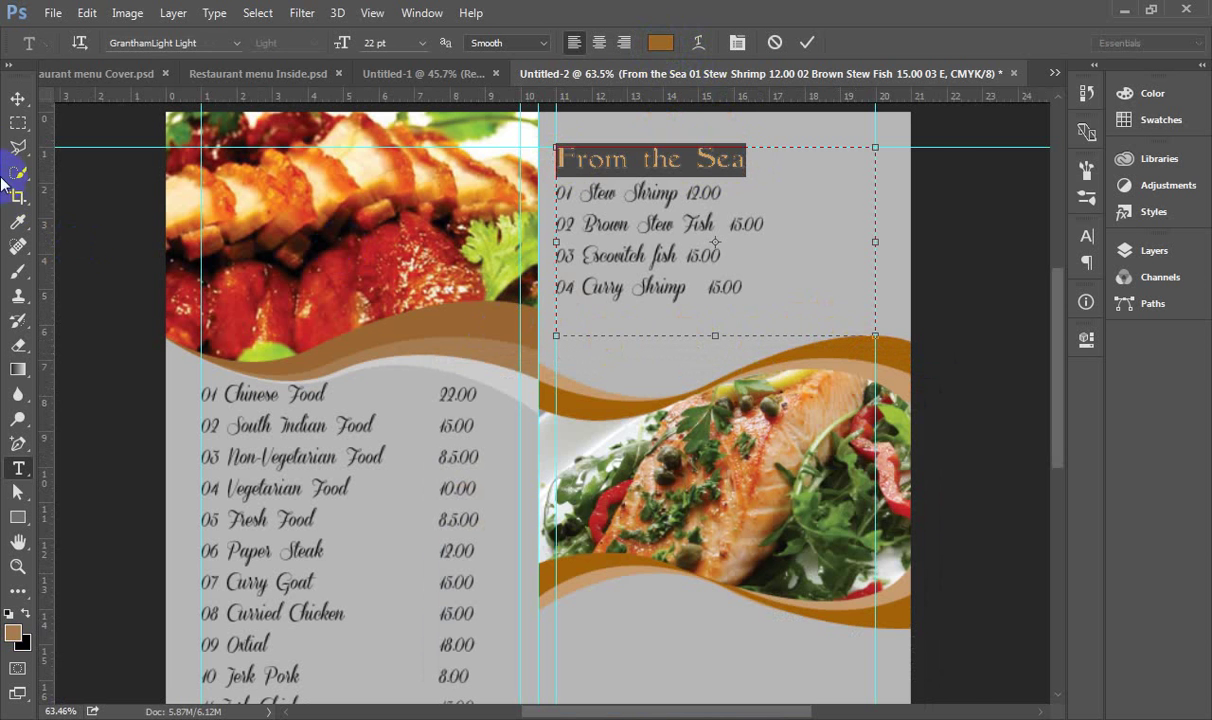
left_click(18, 98)
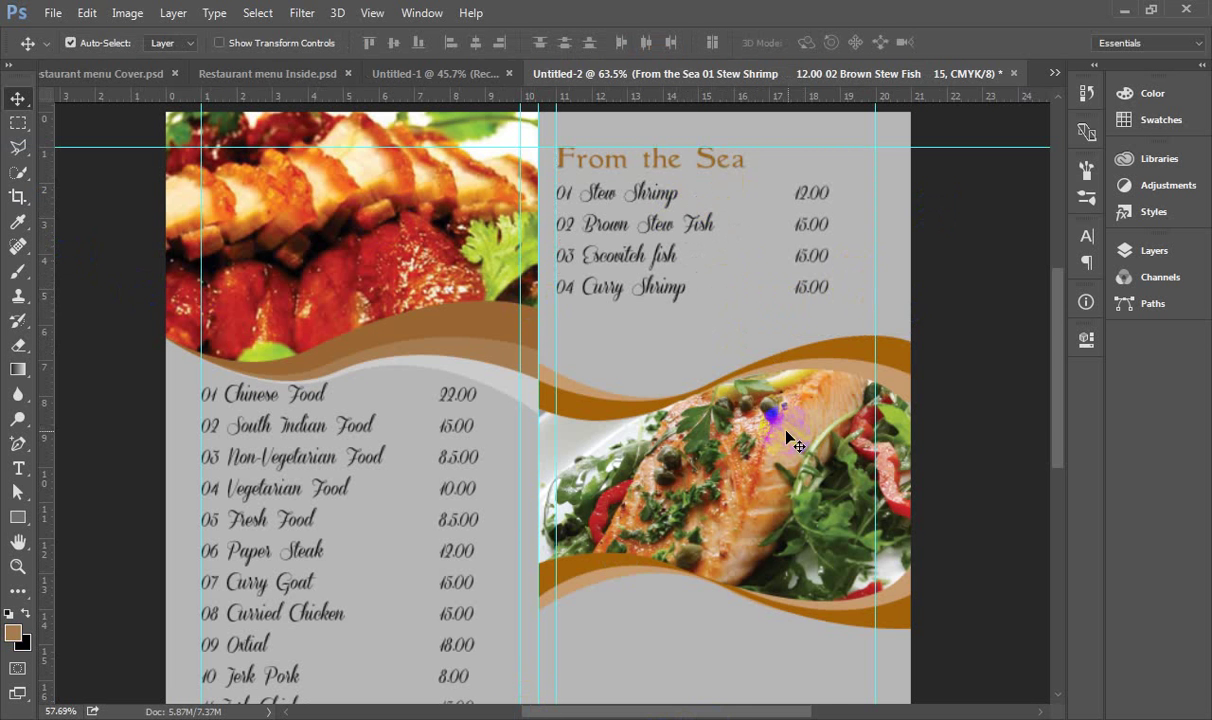
- Switch to text.docx in Word and copy the Specials heading with its five priced items, 01 Callaloo through 05 Wings
scroll(785, 418, "down", 1)
left_click_drag(732, 356, 708, 195)
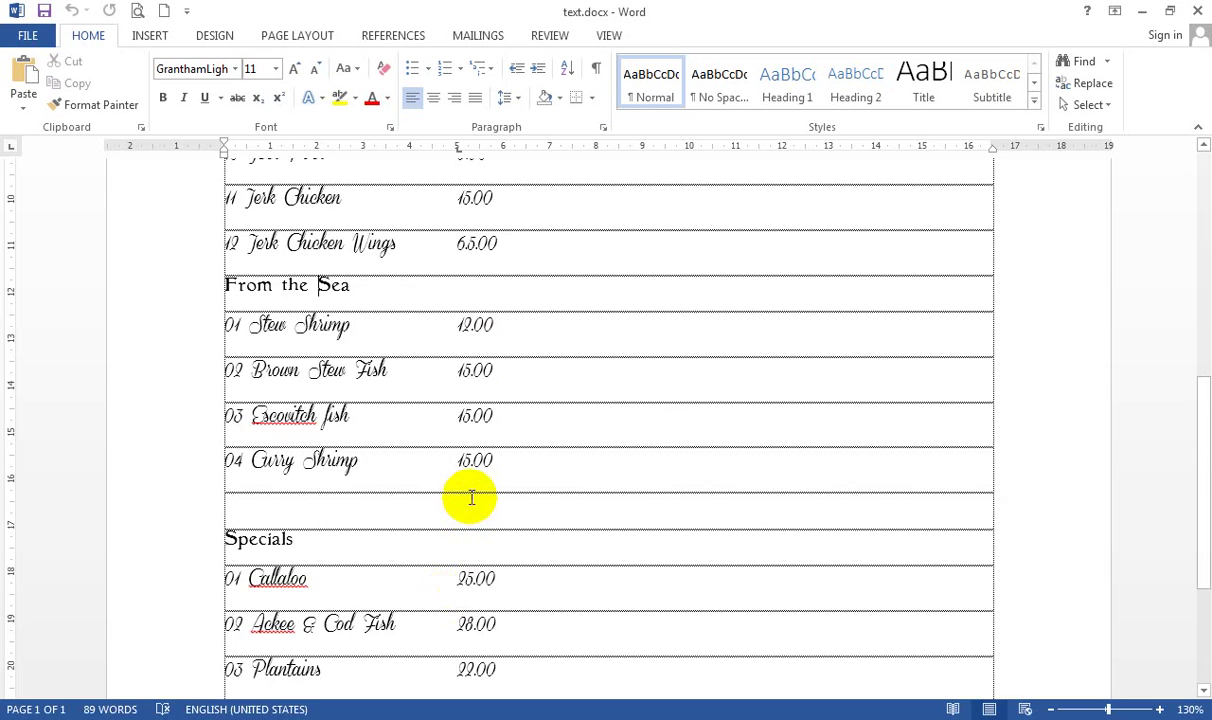
scroll(441, 473, "down", 3)
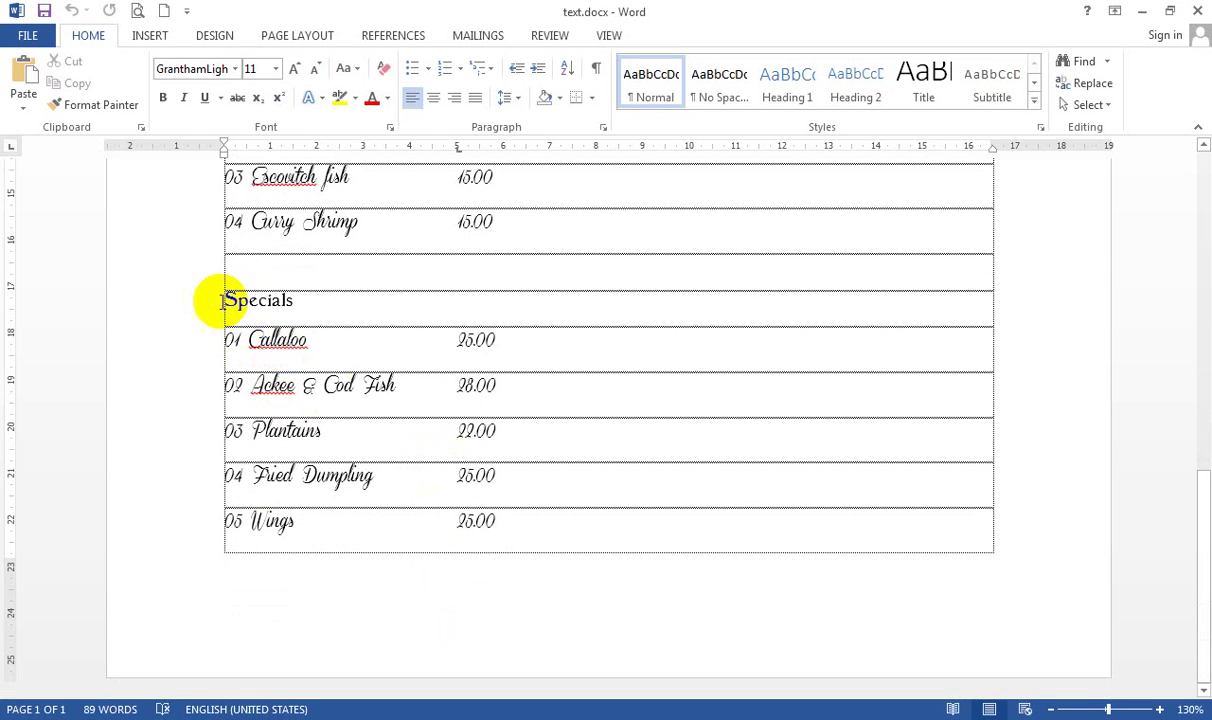
left_click_drag(222, 300, 494, 522)
key("ctrl+c")
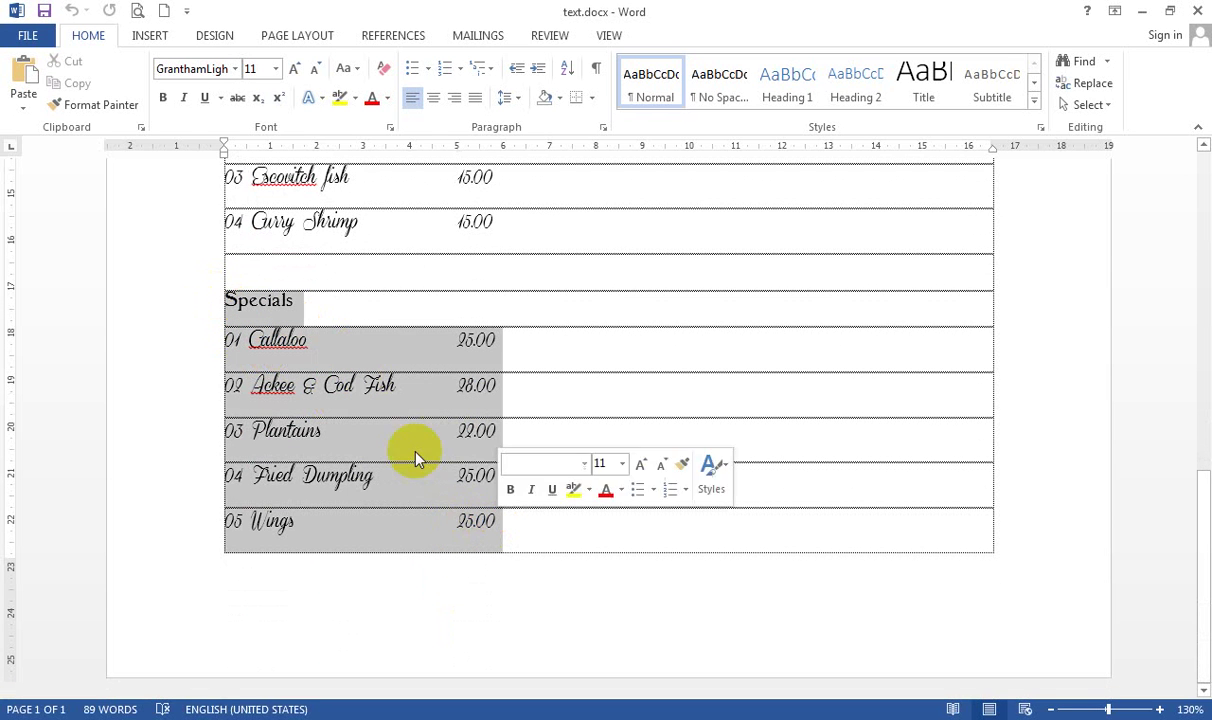
right_click(417, 458)
left_click(423, 192)
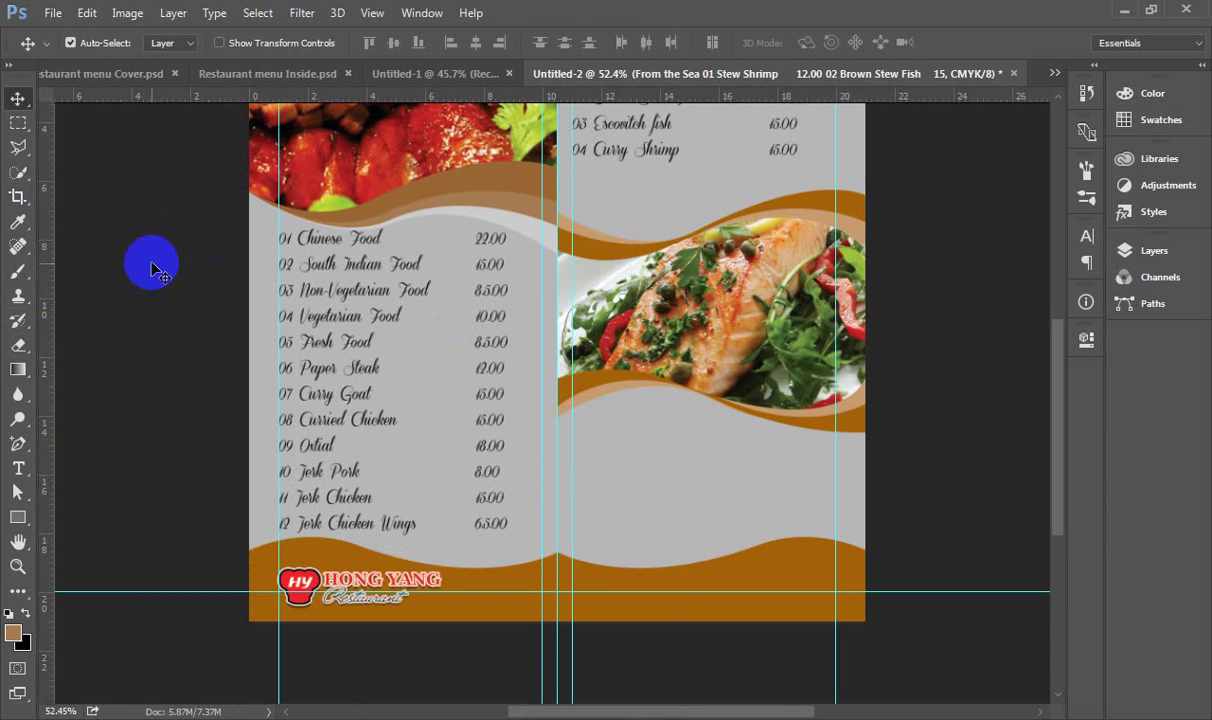
- Back in Photoshop, select the right page's salmon photo together with its wavy bands and nudge them up slightly
left_click(789, 212)
left_click_drag(789, 212, 668, 452)
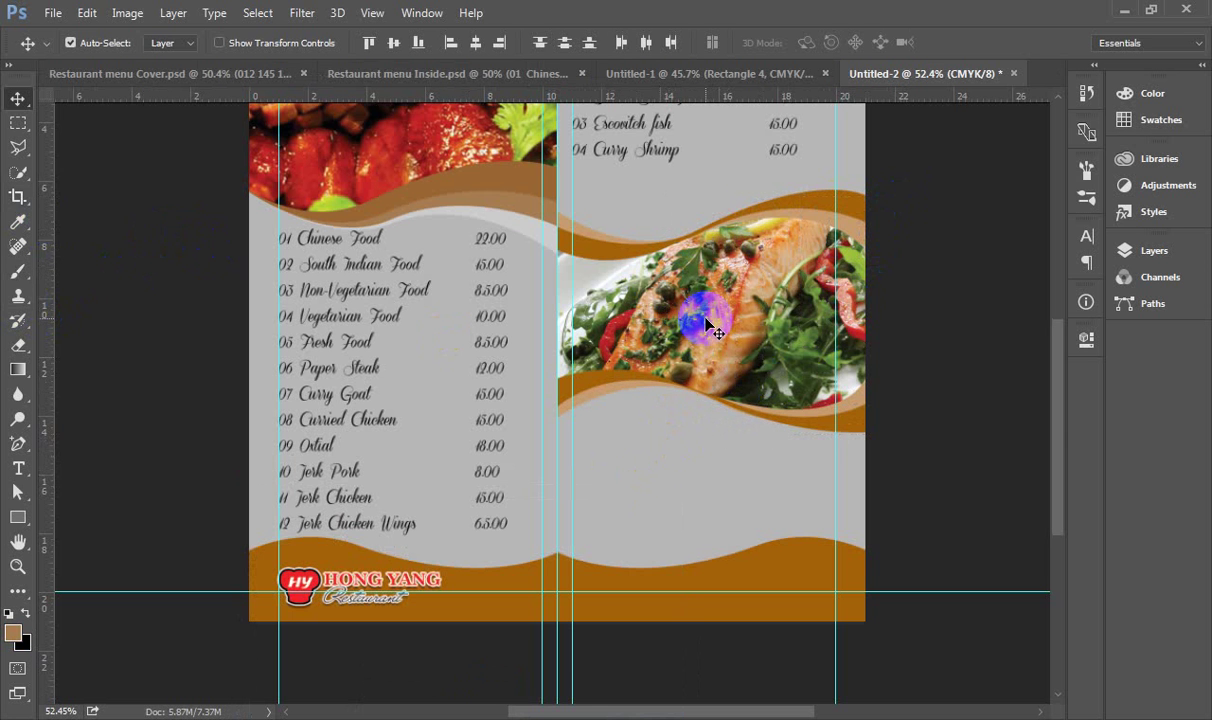
key("shift+Up")
key("shift+Up")
key("shift+Up")
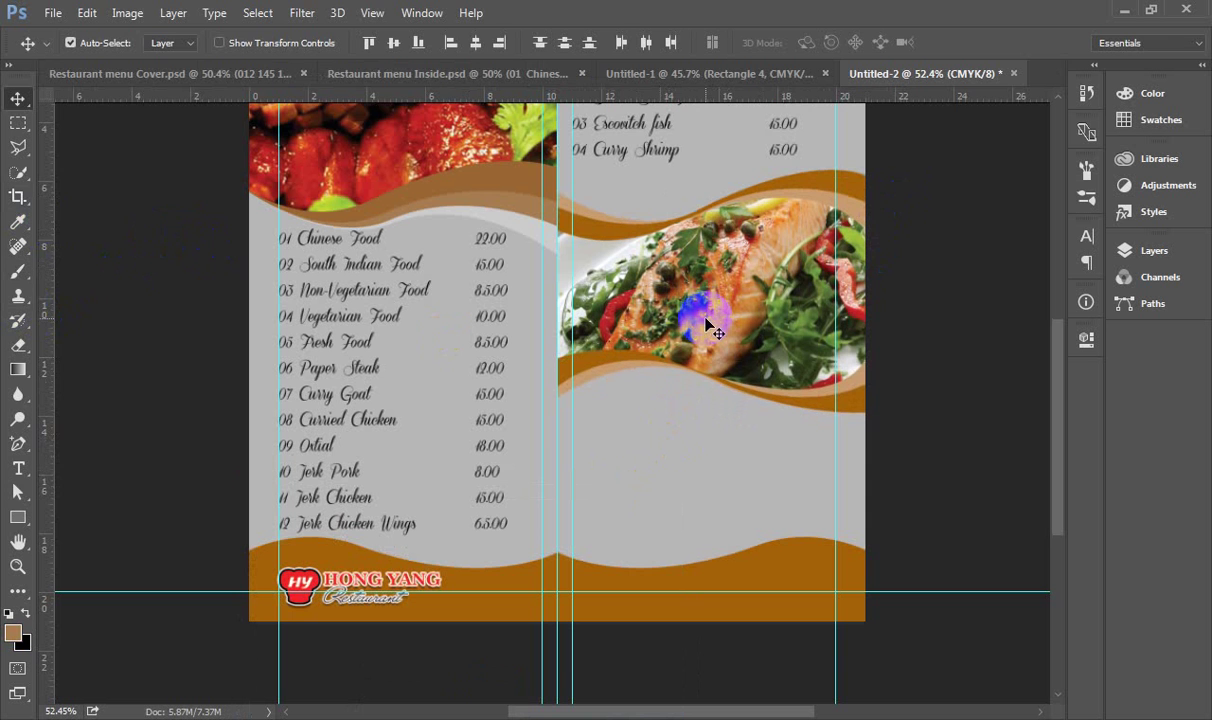
left_click(18, 468)
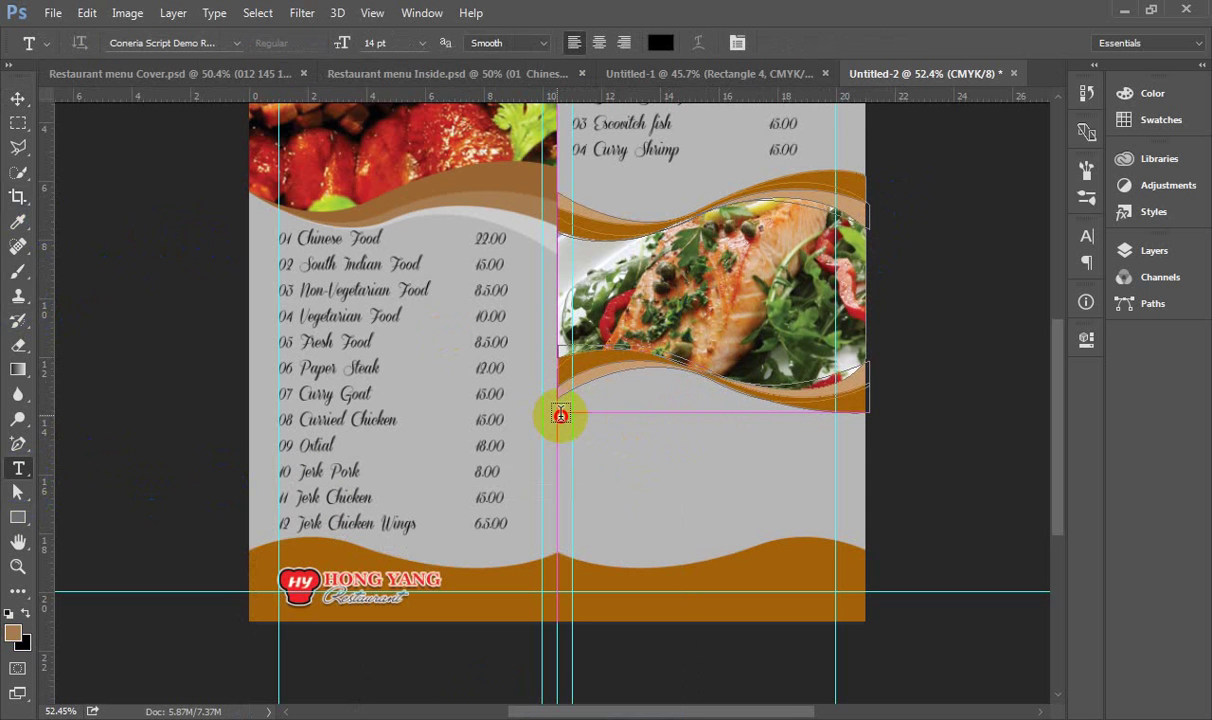
left_click(561, 414)
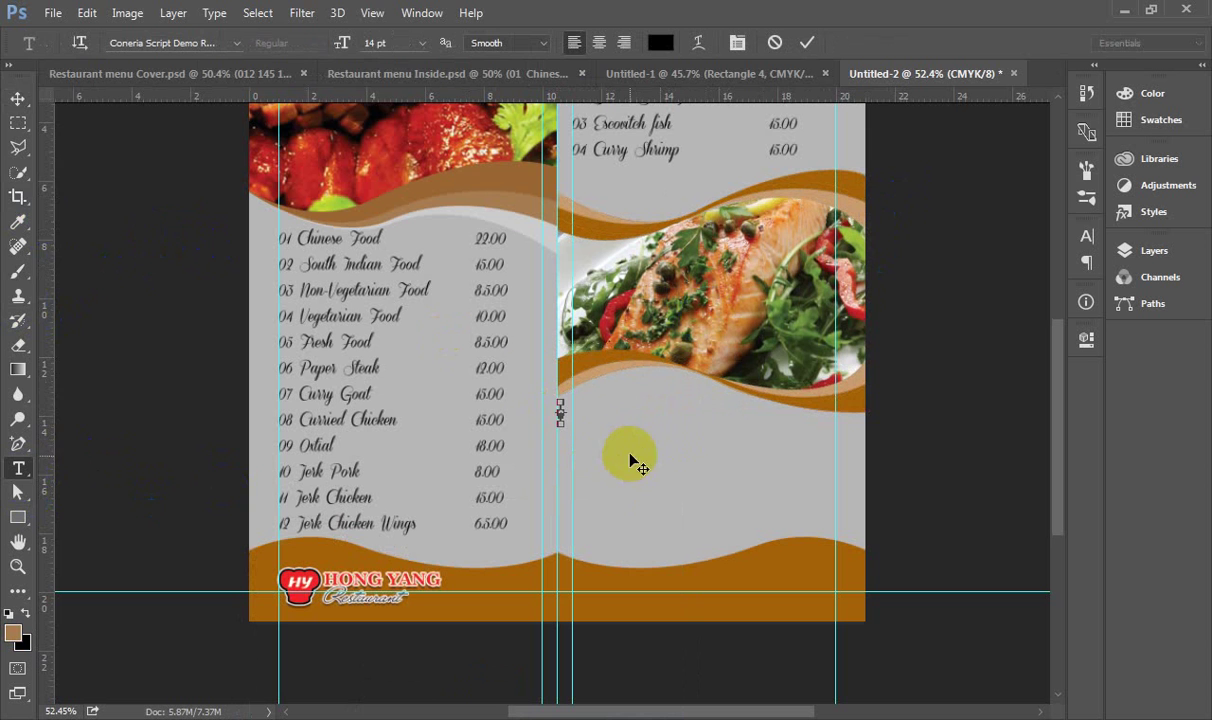
left_click(17, 97)
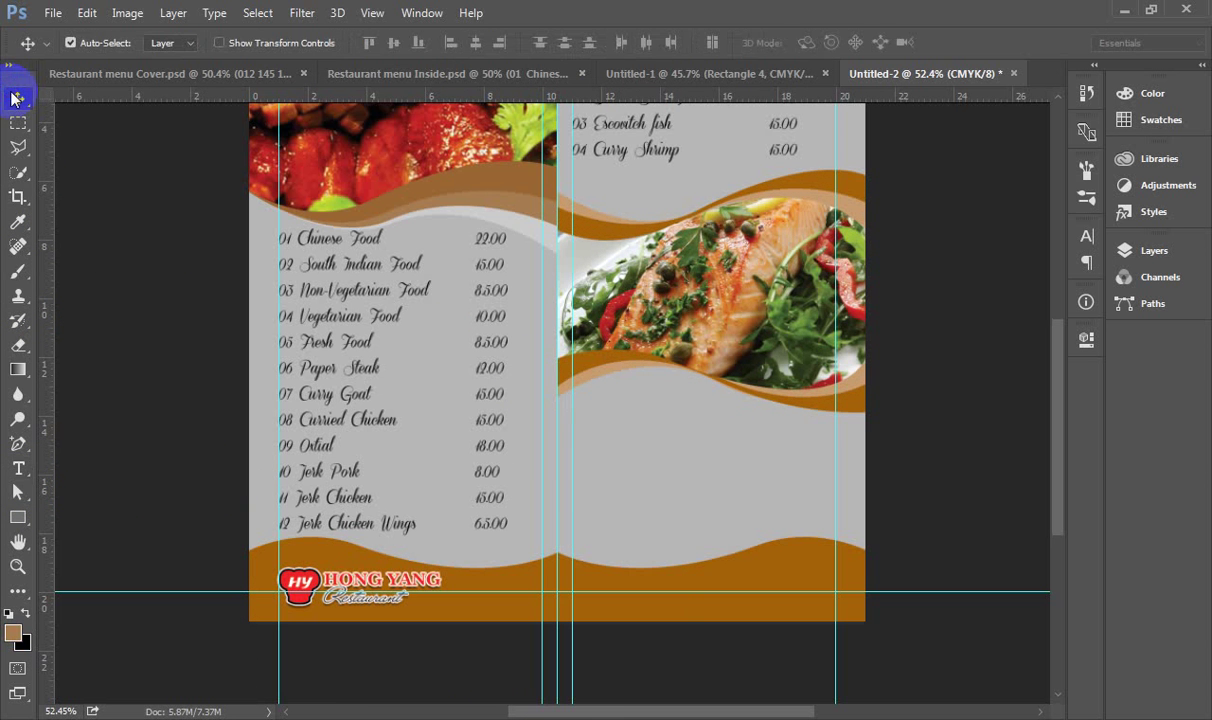
- Create a text box between the guides below the right page's salmon photo, paste the Specials list into it and commit
left_click(18, 468)
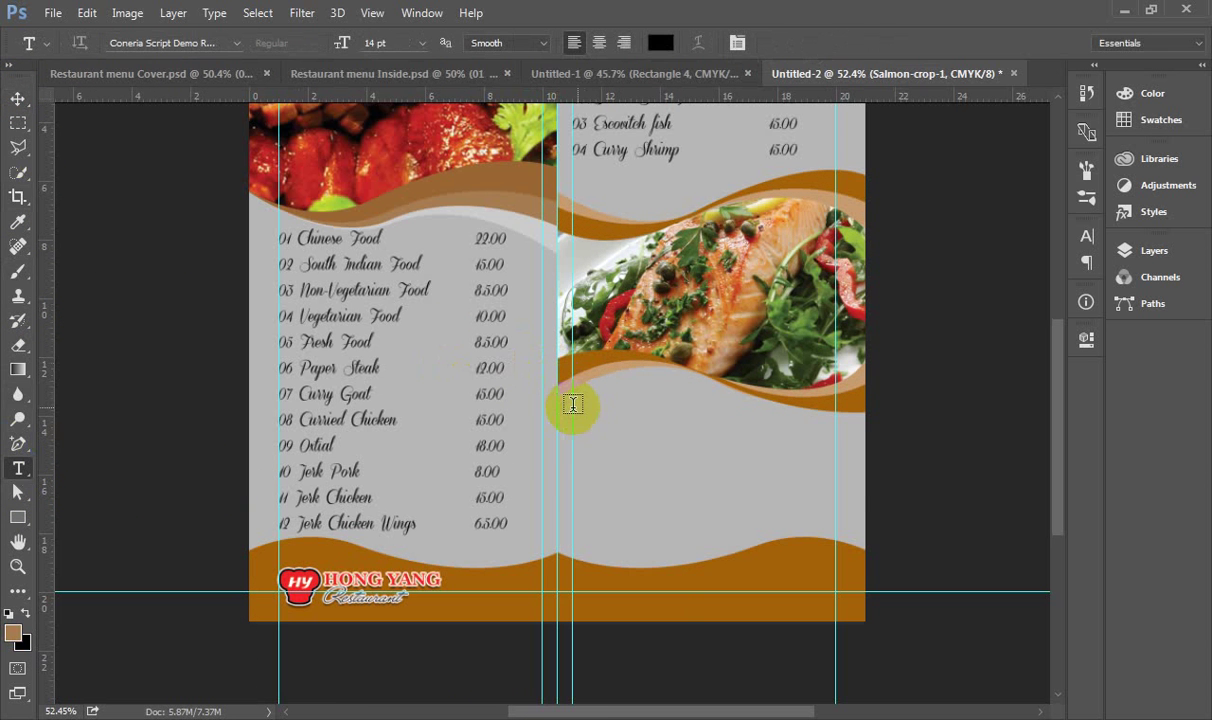
left_click_drag(571, 404, 835, 528)
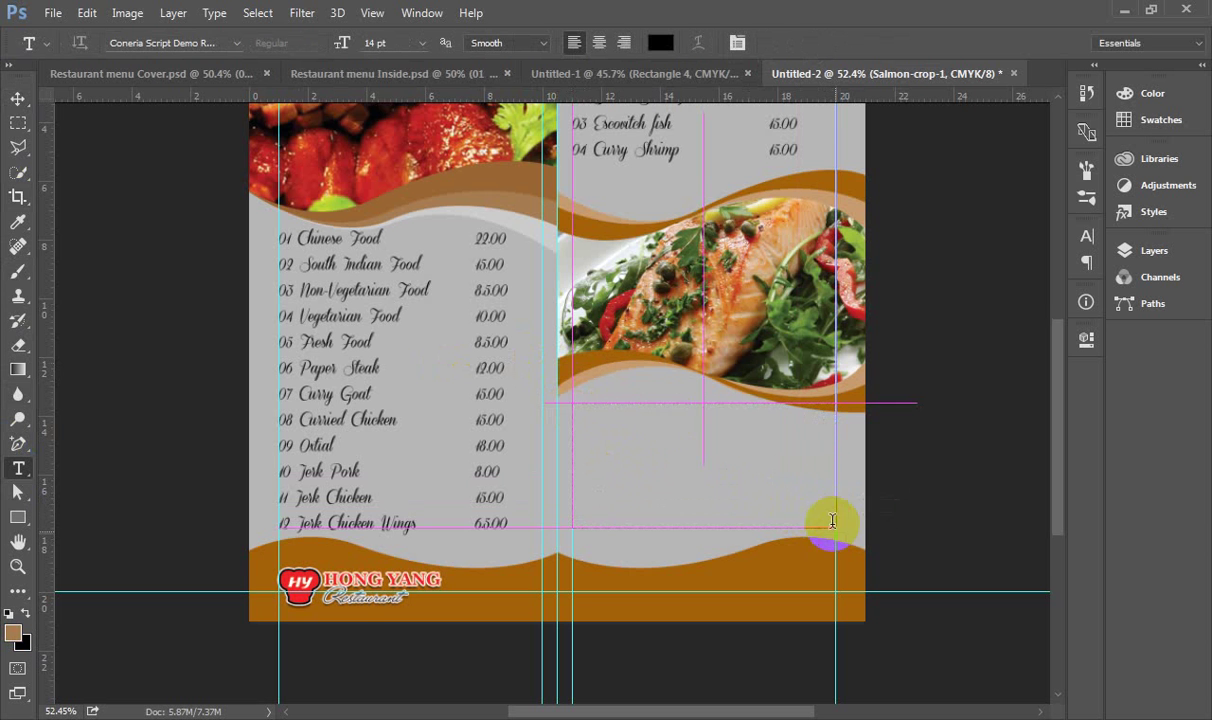
left_click(80, 13)
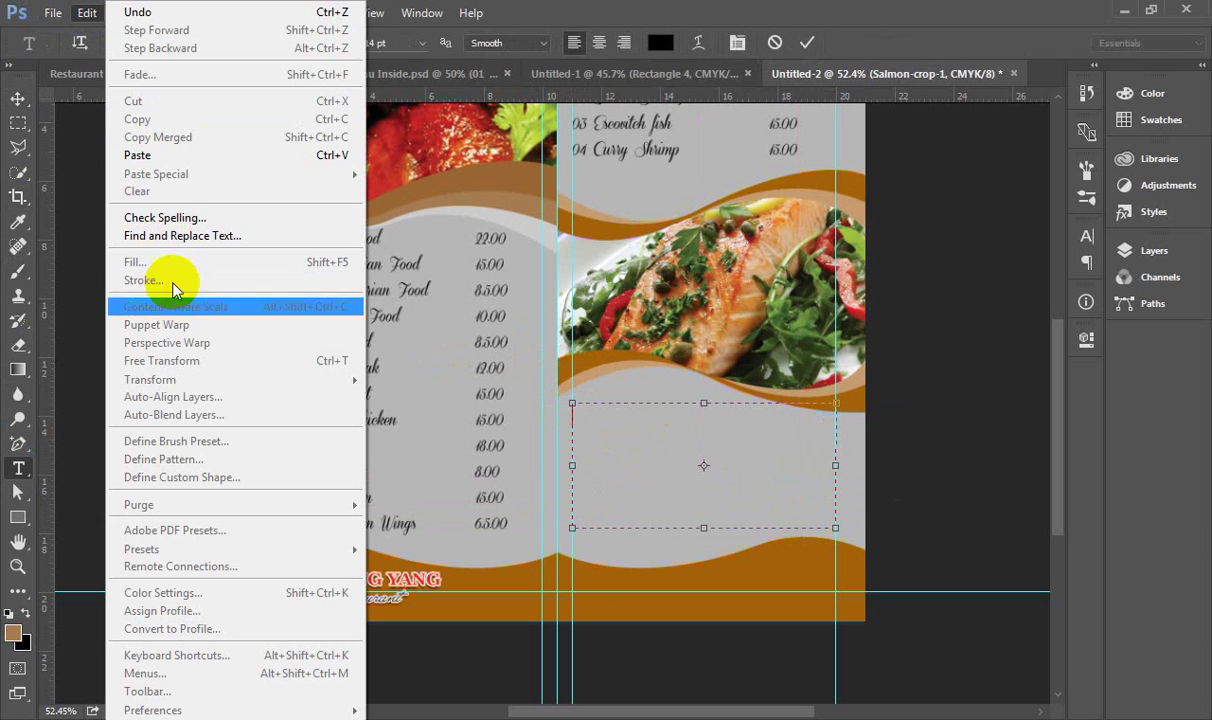
left_click(157, 156)
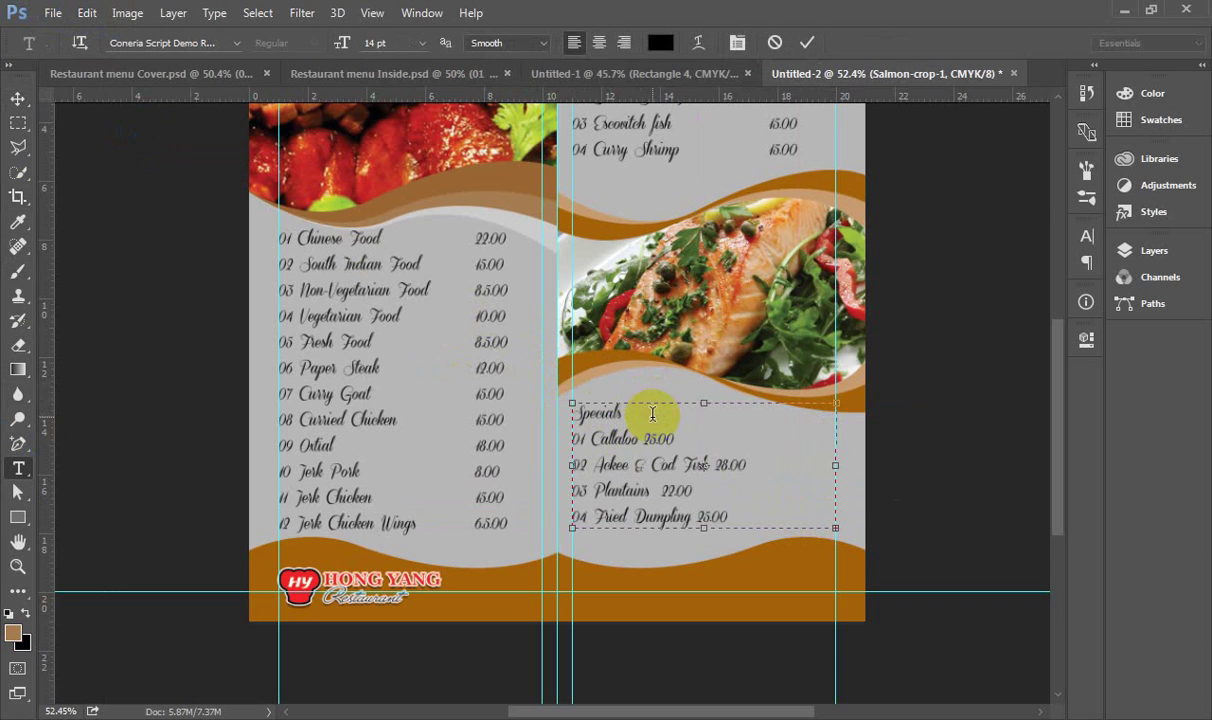
scroll(660, 425, "up", 2)
scroll(676, 230, "down", 3)
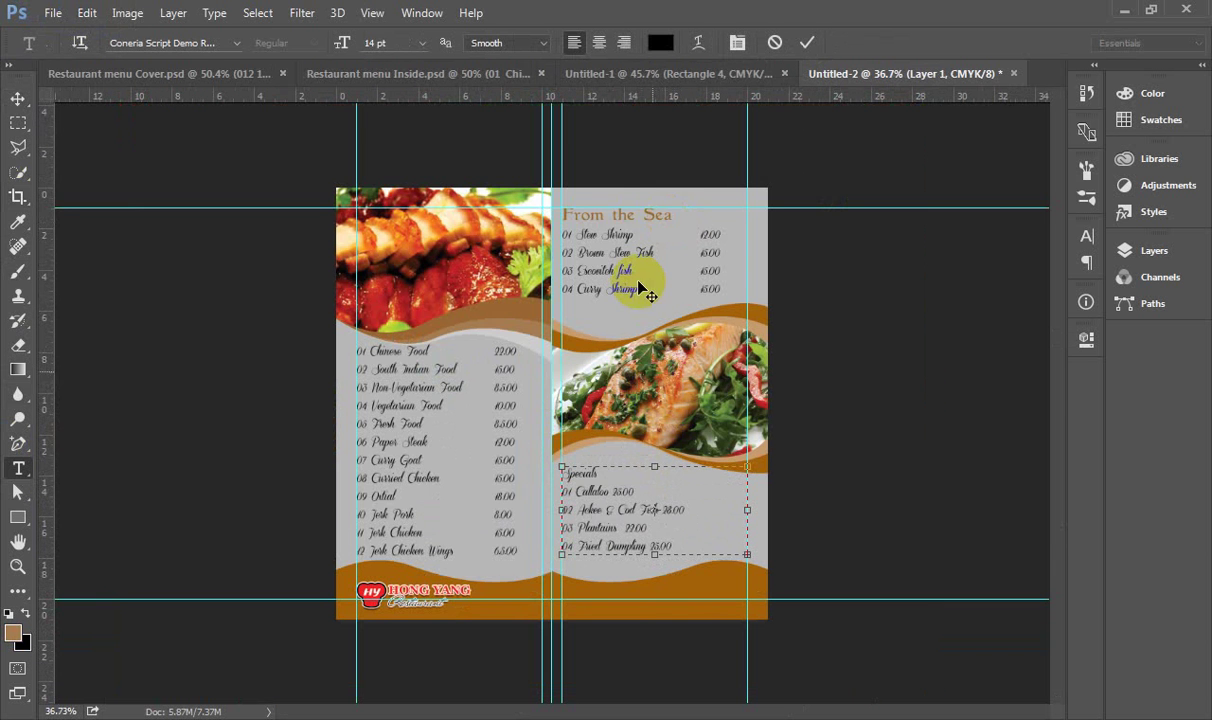
left_click(18, 98)
- Place the text cursor in the From the Sea heading and copy its font name GranthamLight Light
key("t")
left_click(601, 215)
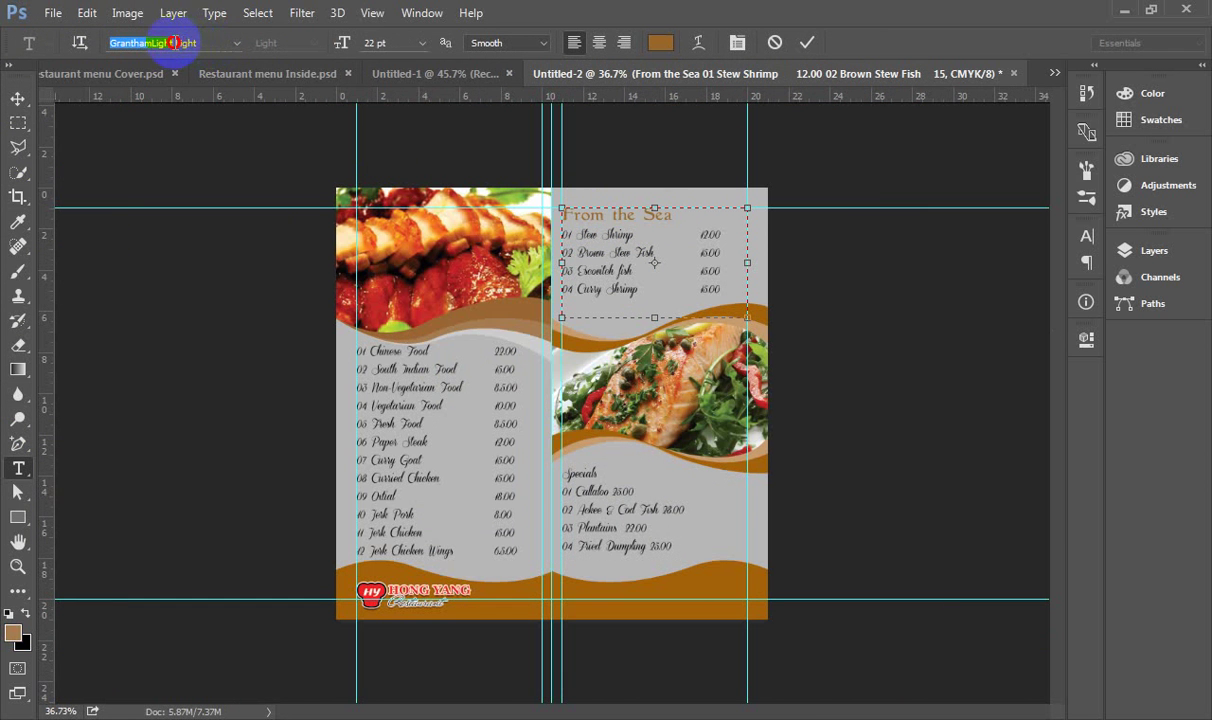
left_click(235, 43)
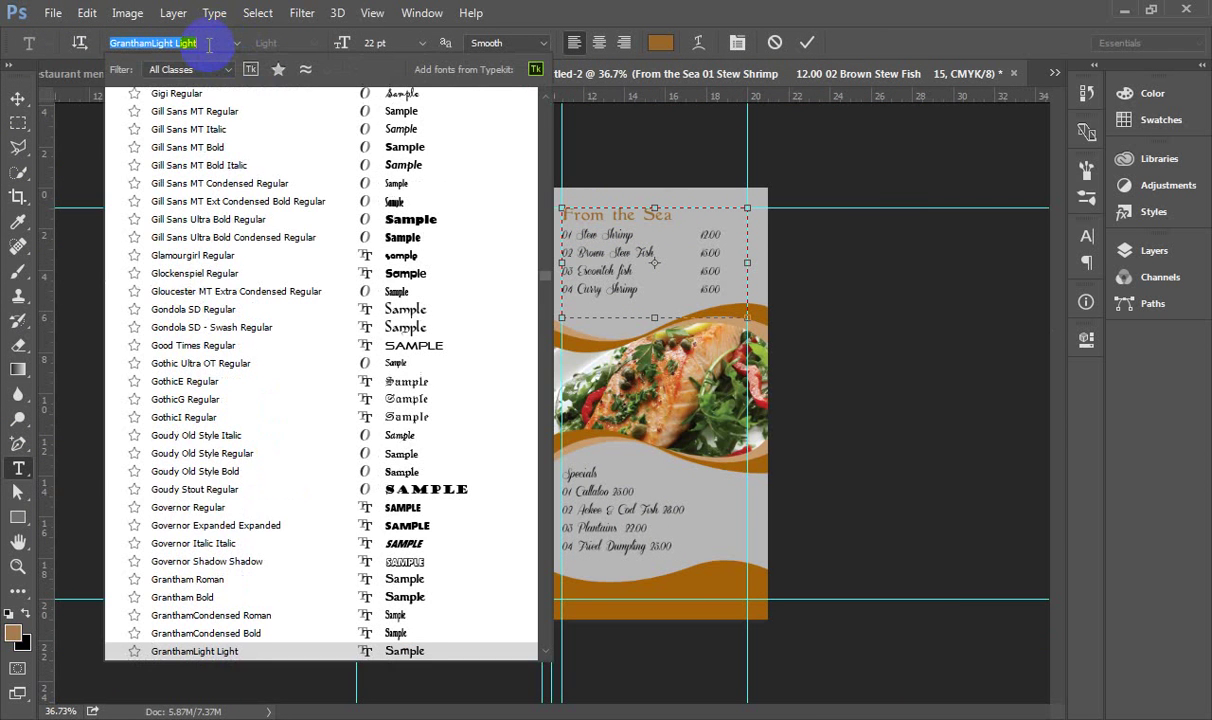
left_click(760, 25)
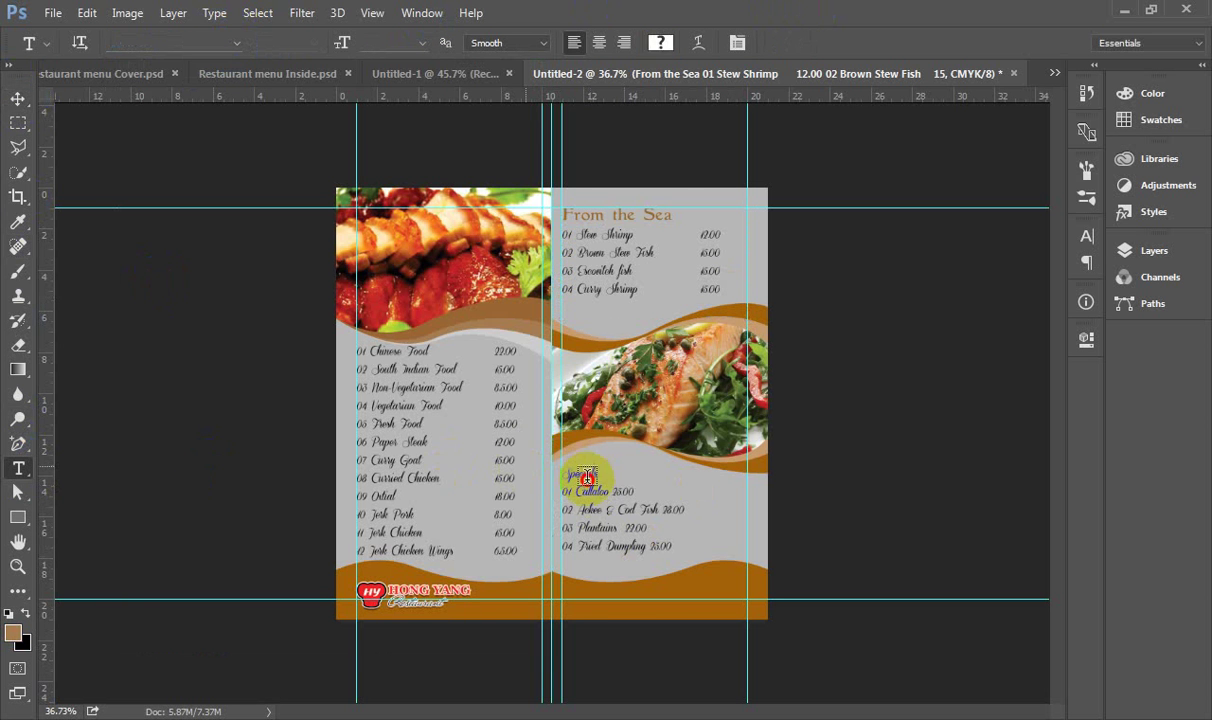
- Select the Specials heading in its text box and set its font to GranthamLight Light
left_click(614, 491)
key("ctrl+plus")
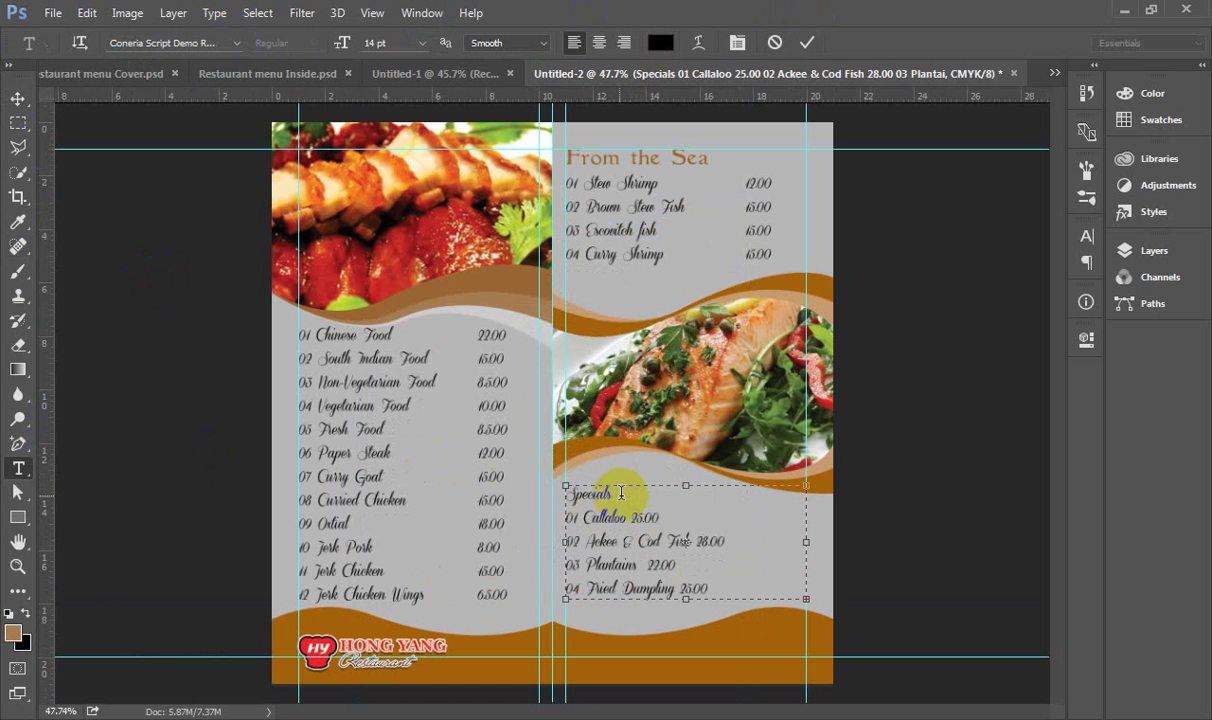
left_click_drag(621, 492, 530, 490)
left_click(200, 43)
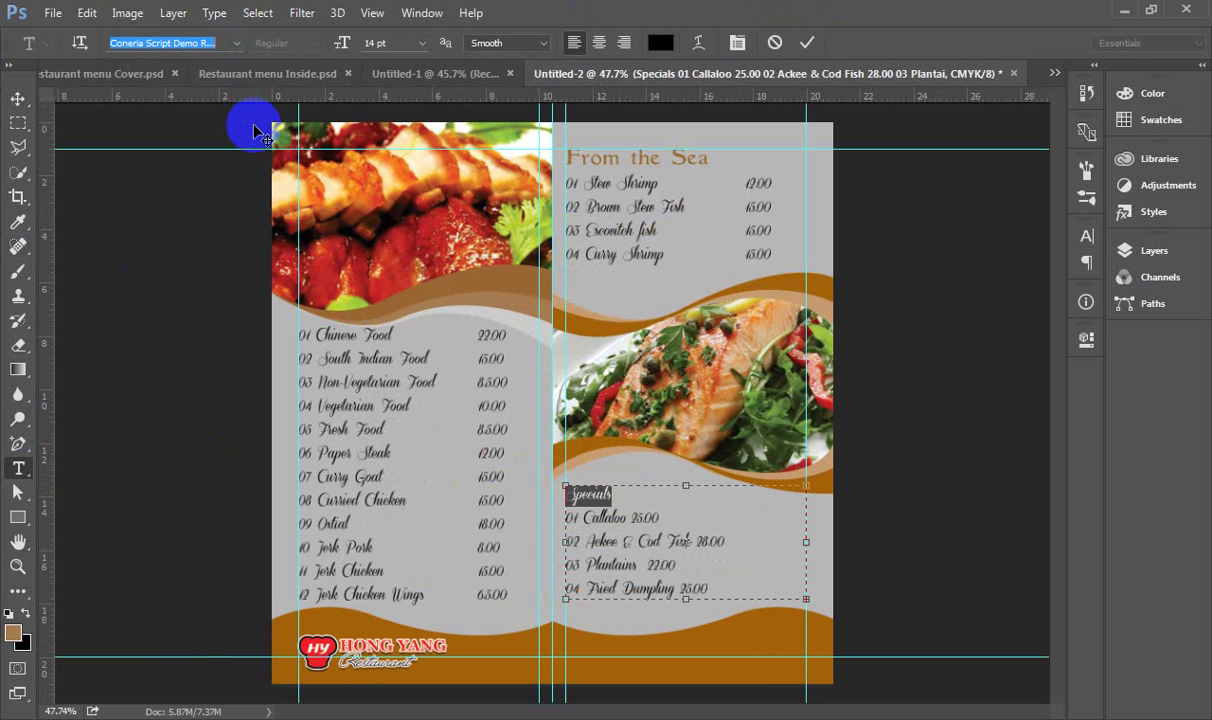
type("GranthamLight Light")
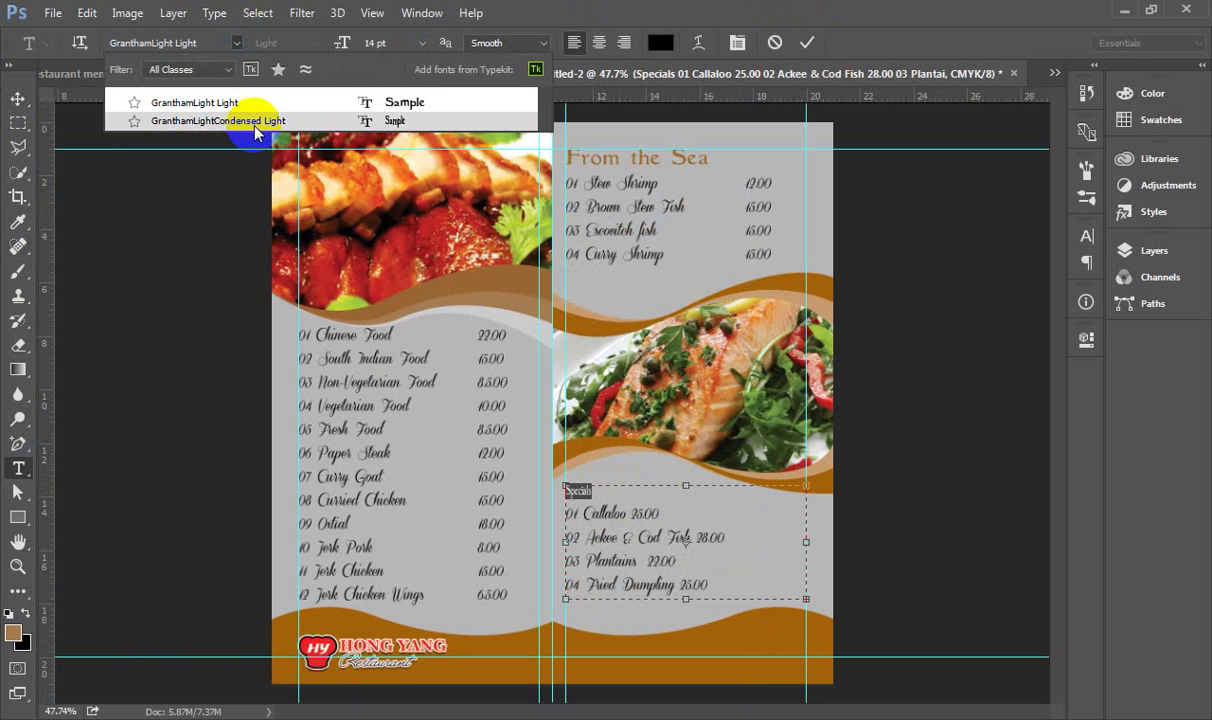
left_click(226, 102)
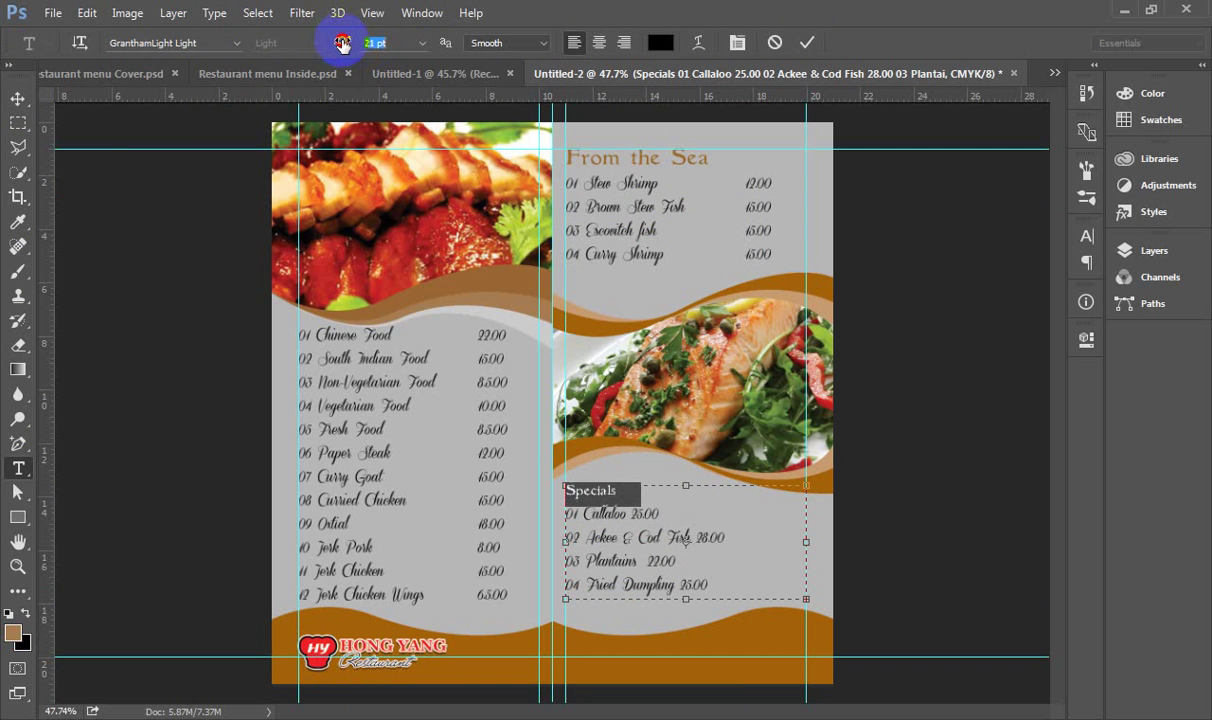
- Enlarge the Specials heading to 27 pt, commit it, and check the font size of the From the Sea heading
left_click_drag(342, 43, 347, 44)
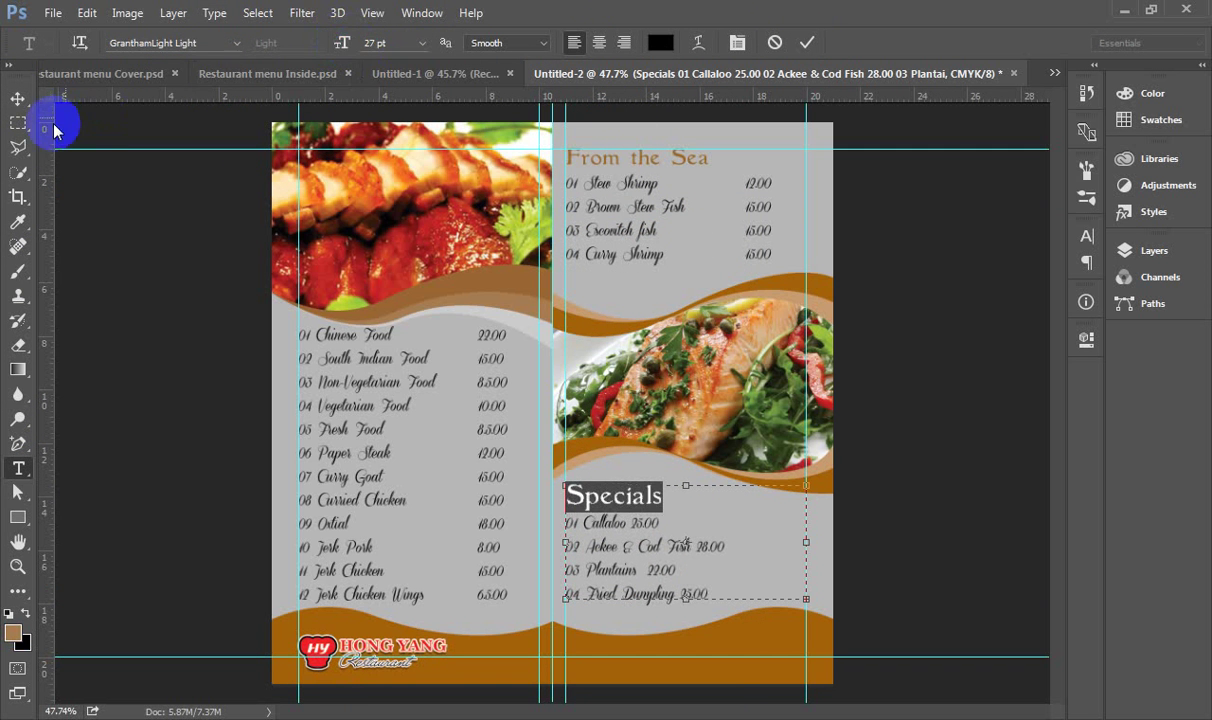
left_click(18, 98)
left_click(18, 468)
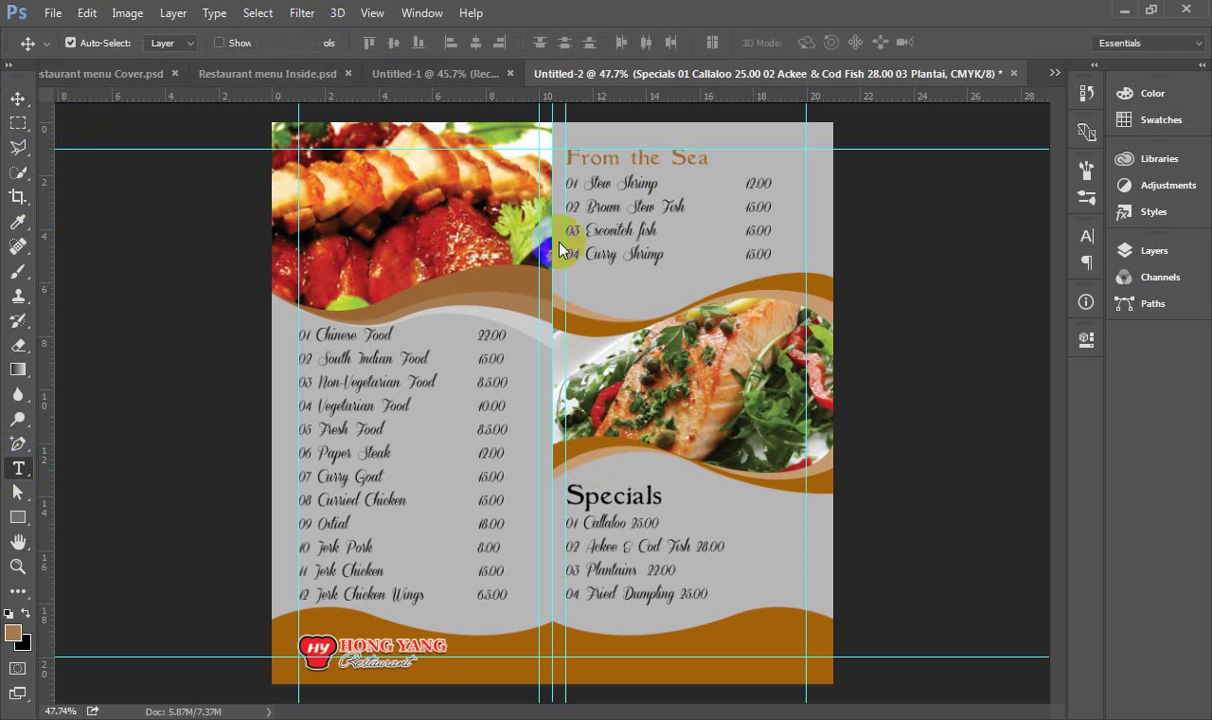
left_click(678, 148)
left_click(18, 98)
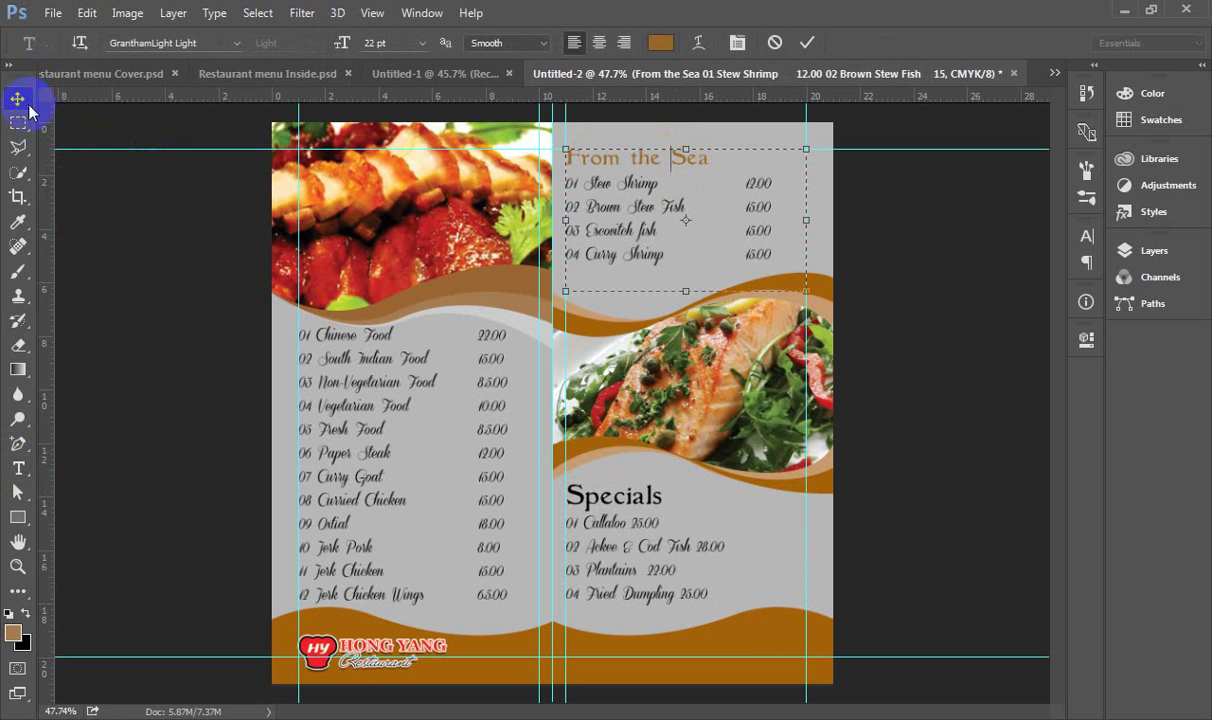
- Recolor the Specials heading with the brown sampled from the From the Sea heading and commit the text
left_click(18, 468)
left_click(630, 495)
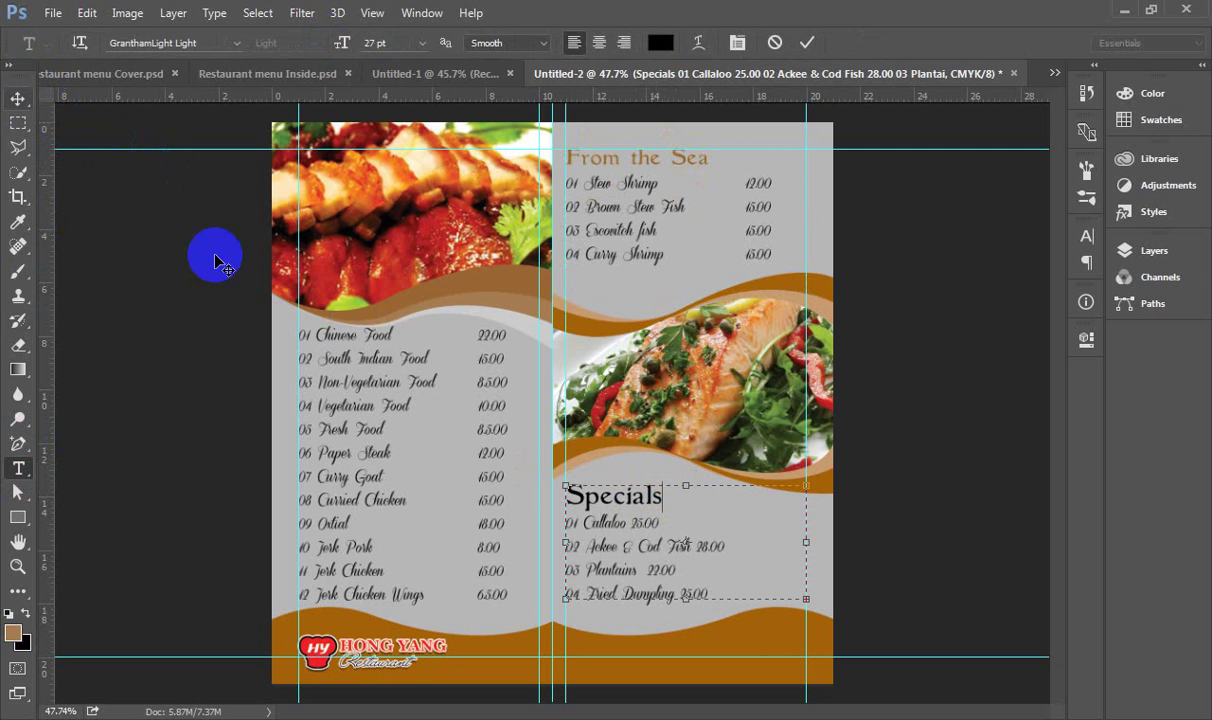
key("shift+Home")
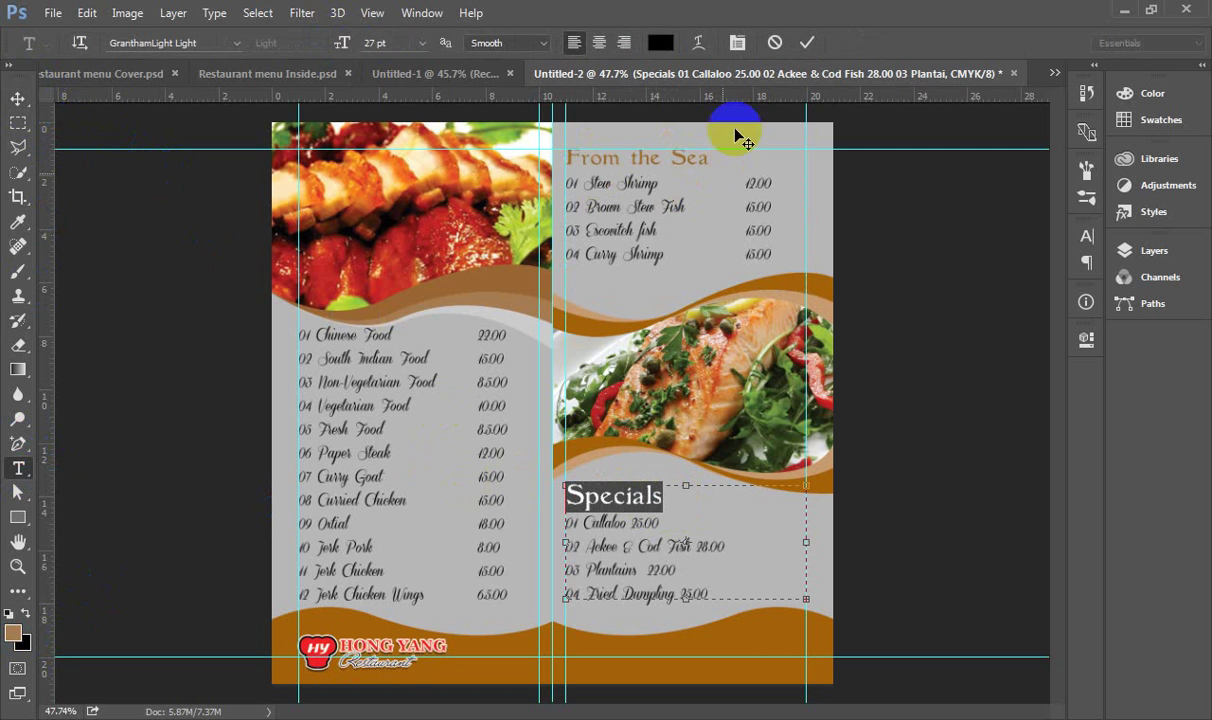
left_click(660, 42)
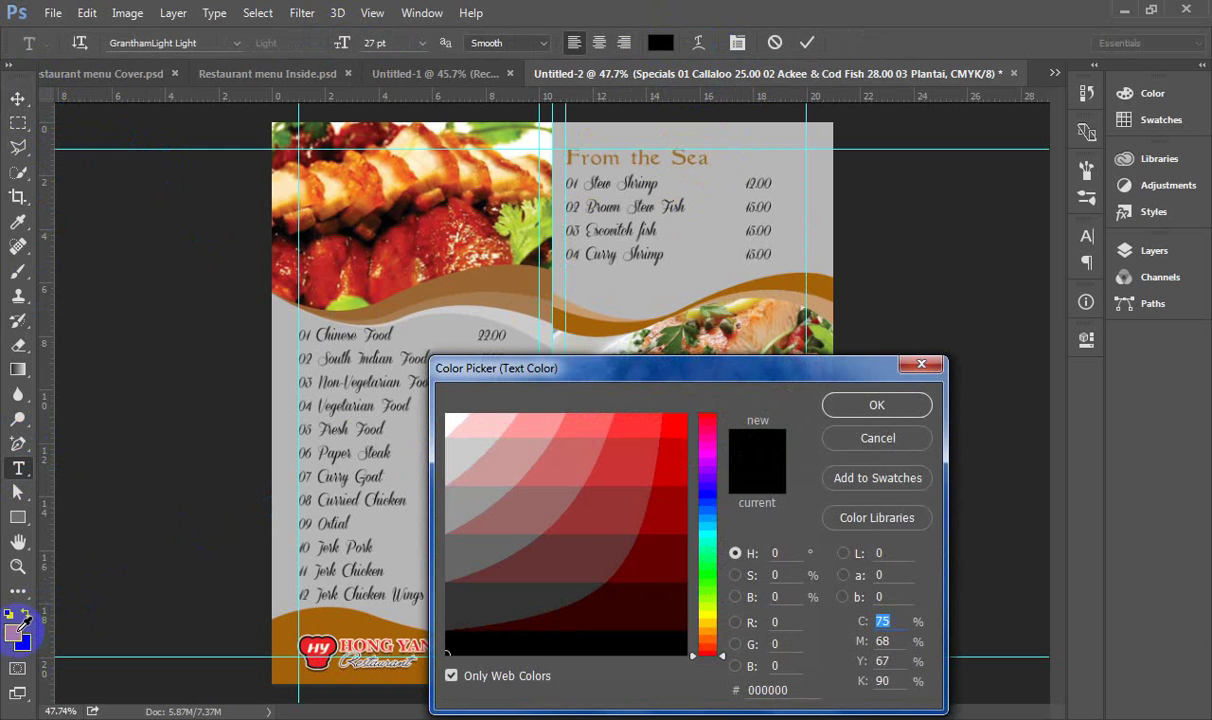
left_click(18, 629)
left_click_drag(772, 365, 773, 505)
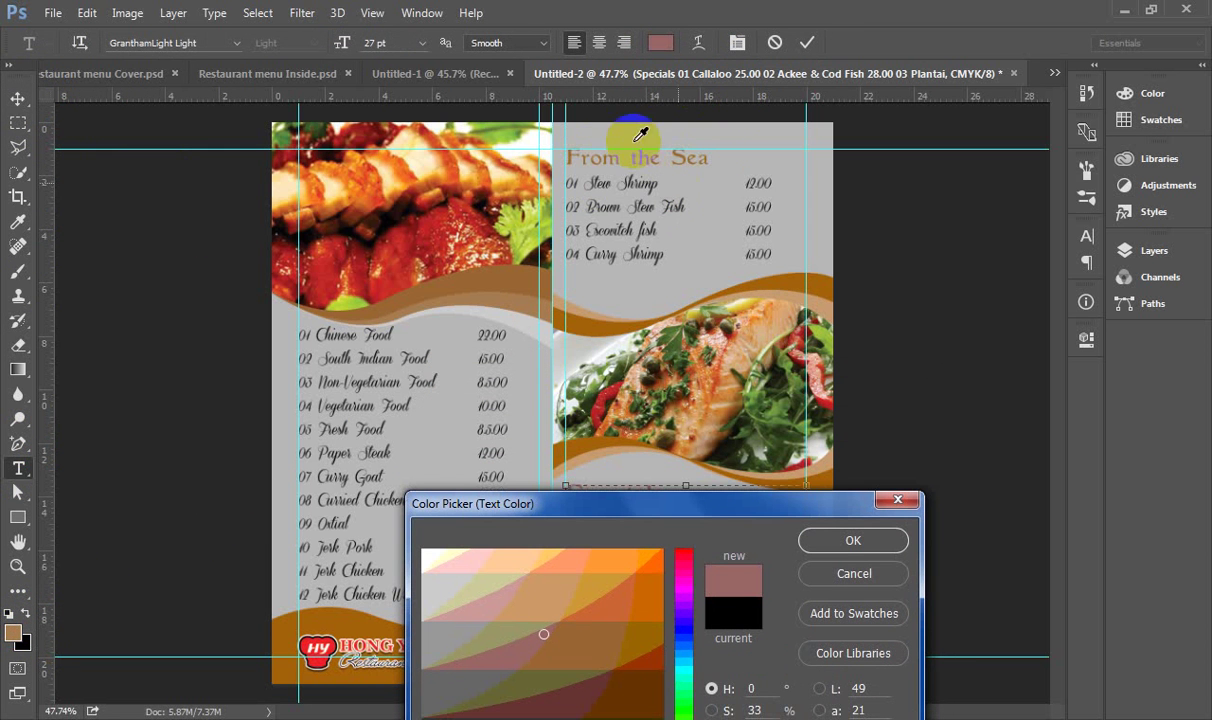
left_click(567, 157)
left_click(537, 150)
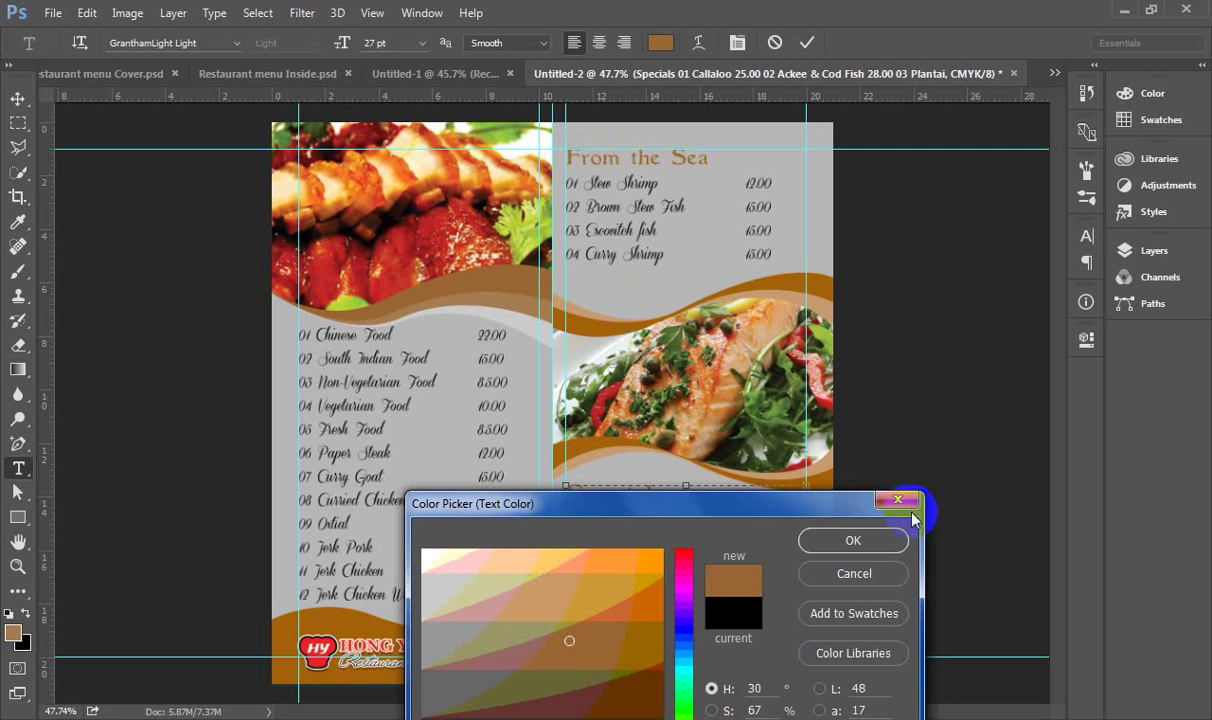
left_click(853, 540)
left_click(18, 98)
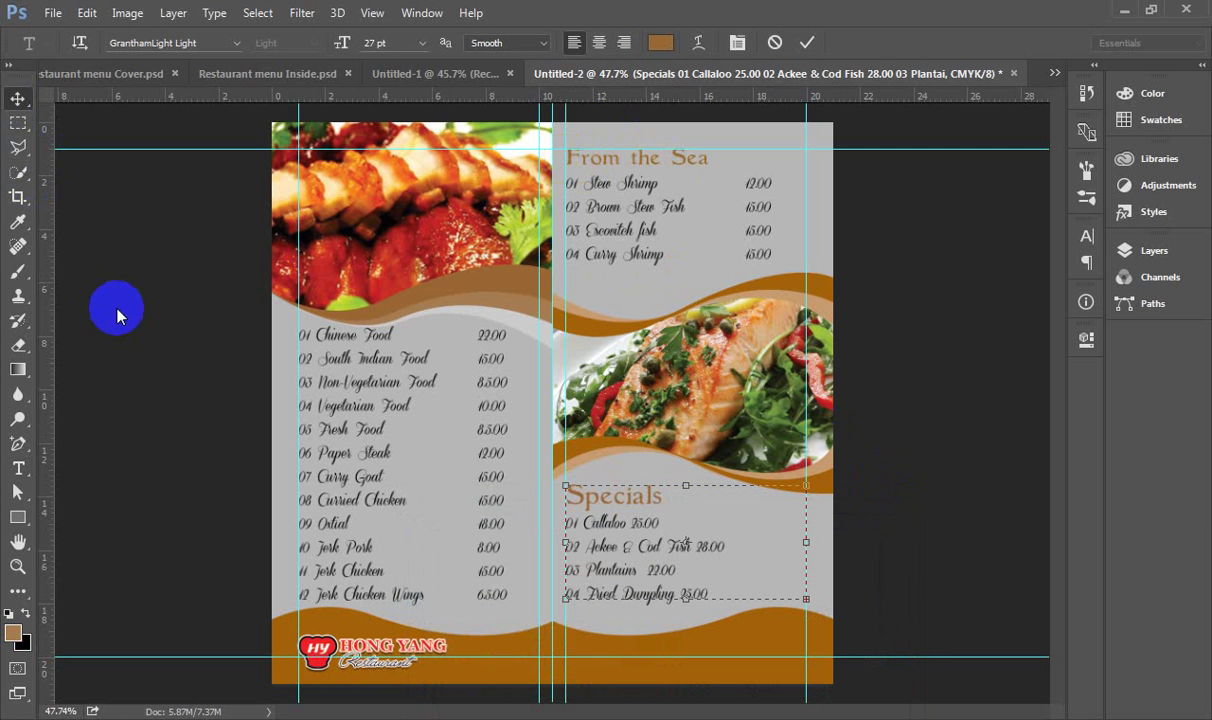
- Set the From the Sea heading's font size to 27 pt and commit the text
left_click(17, 472)
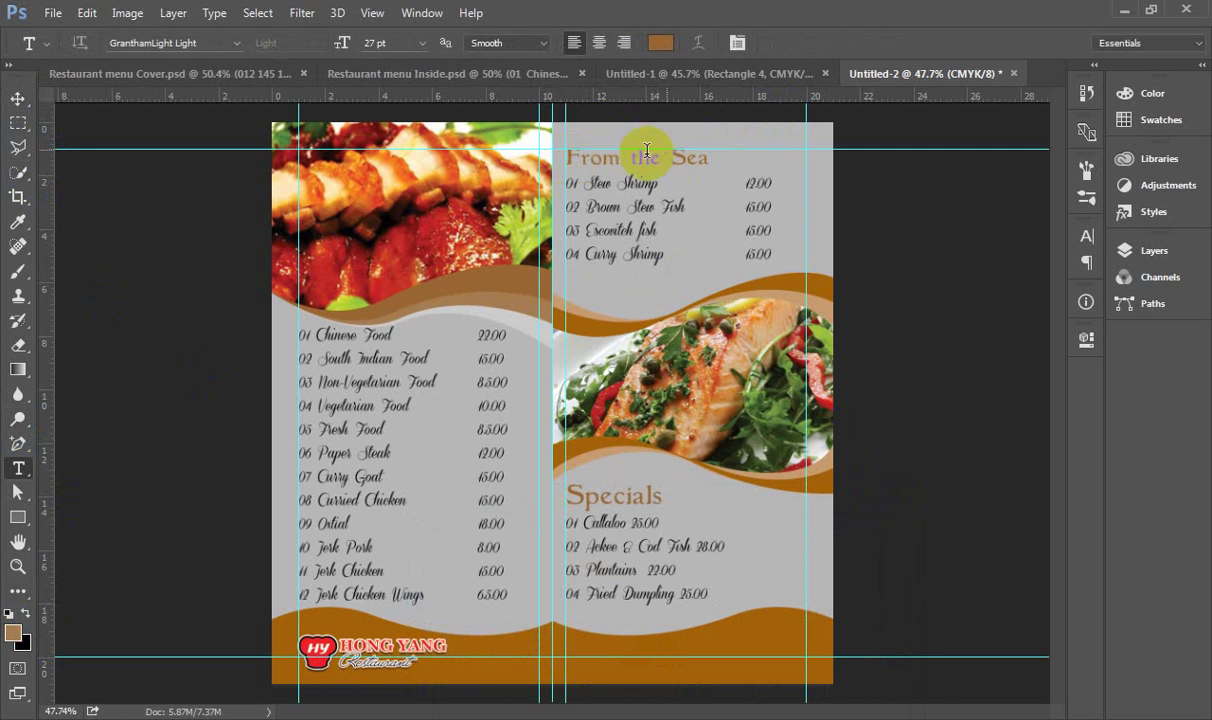
left_click(722, 168)
left_click_drag(732, 163, 570, 156)
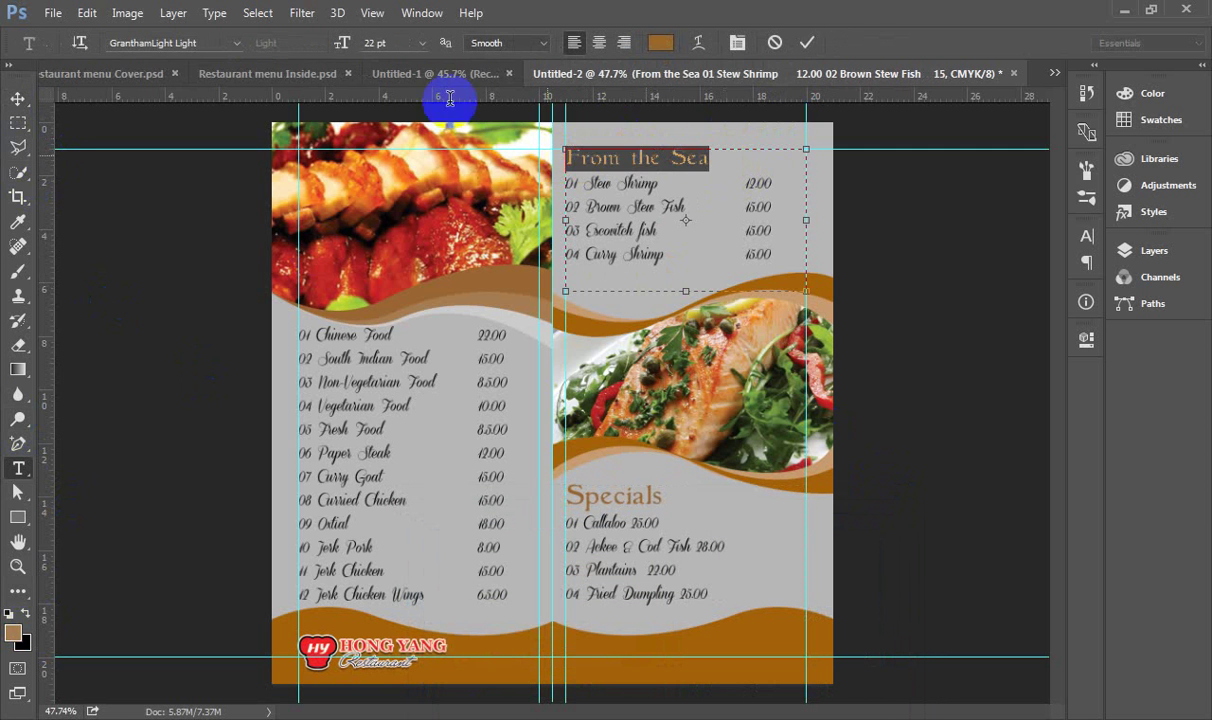
left_click(395, 43)
type("27")
key("Return")
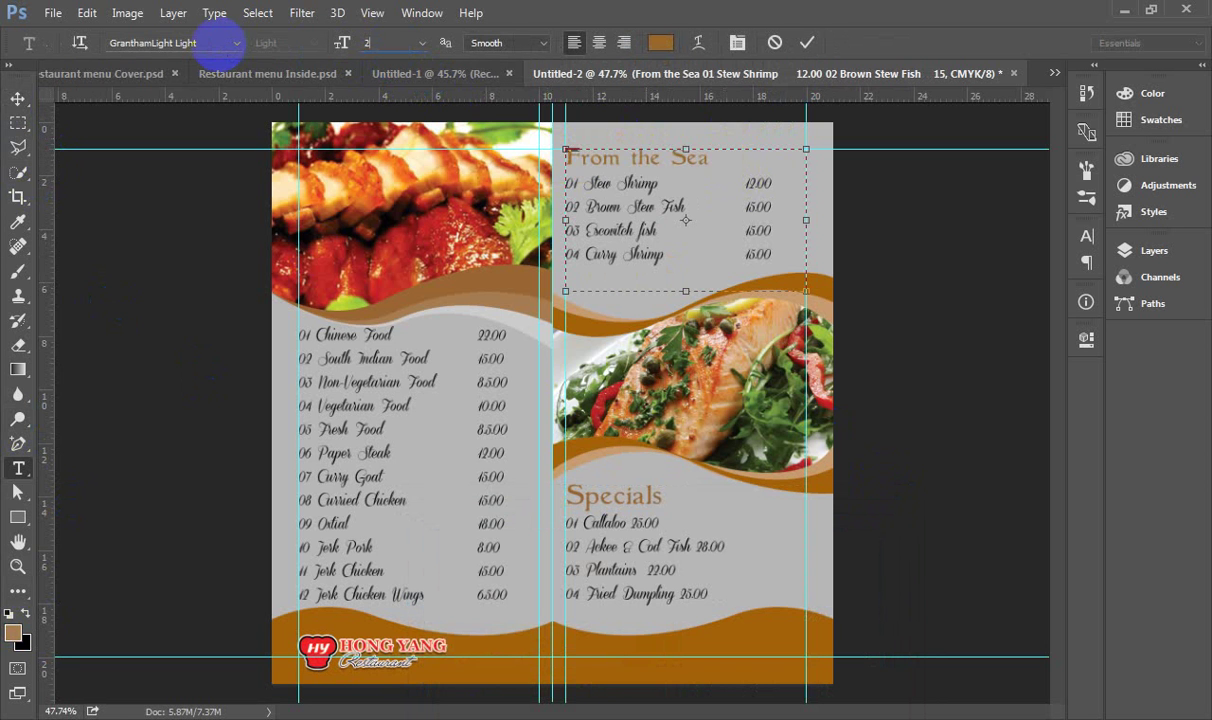
left_click(18, 100)
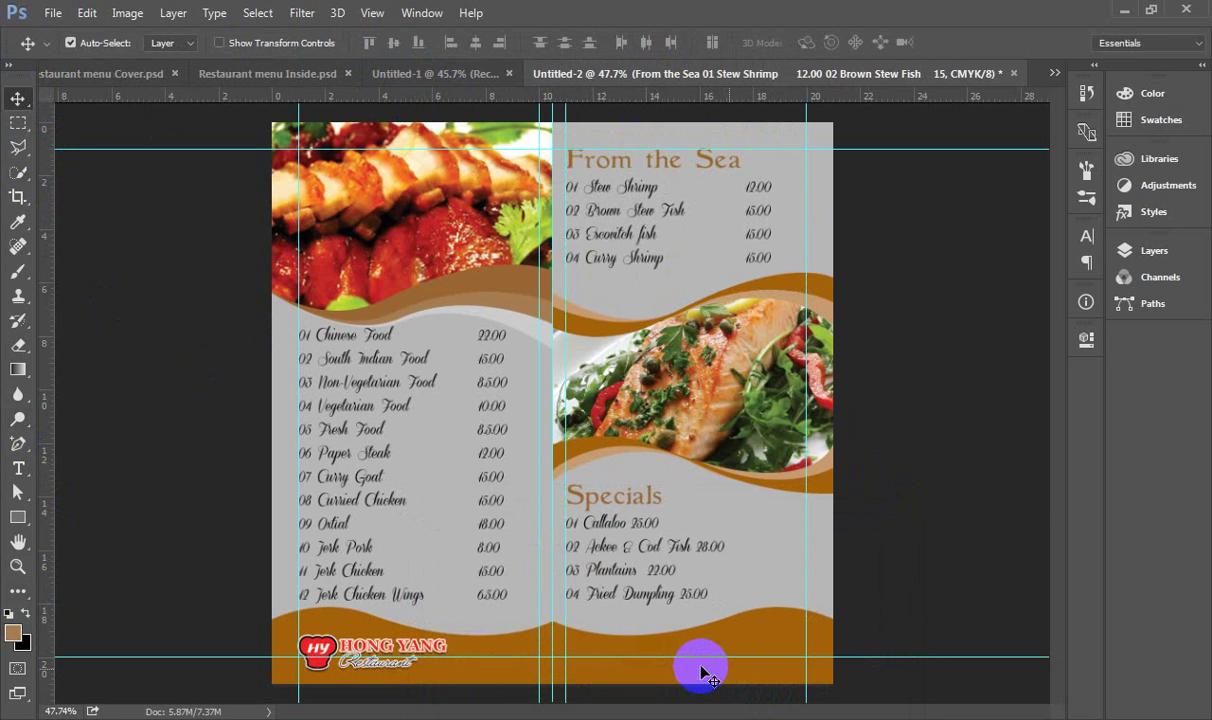
- Space the prices of the four Specials items away from the dish names so they line up in one column
scroll(718, 595, "up", 1)
scroll(718, 595, "up", 4)
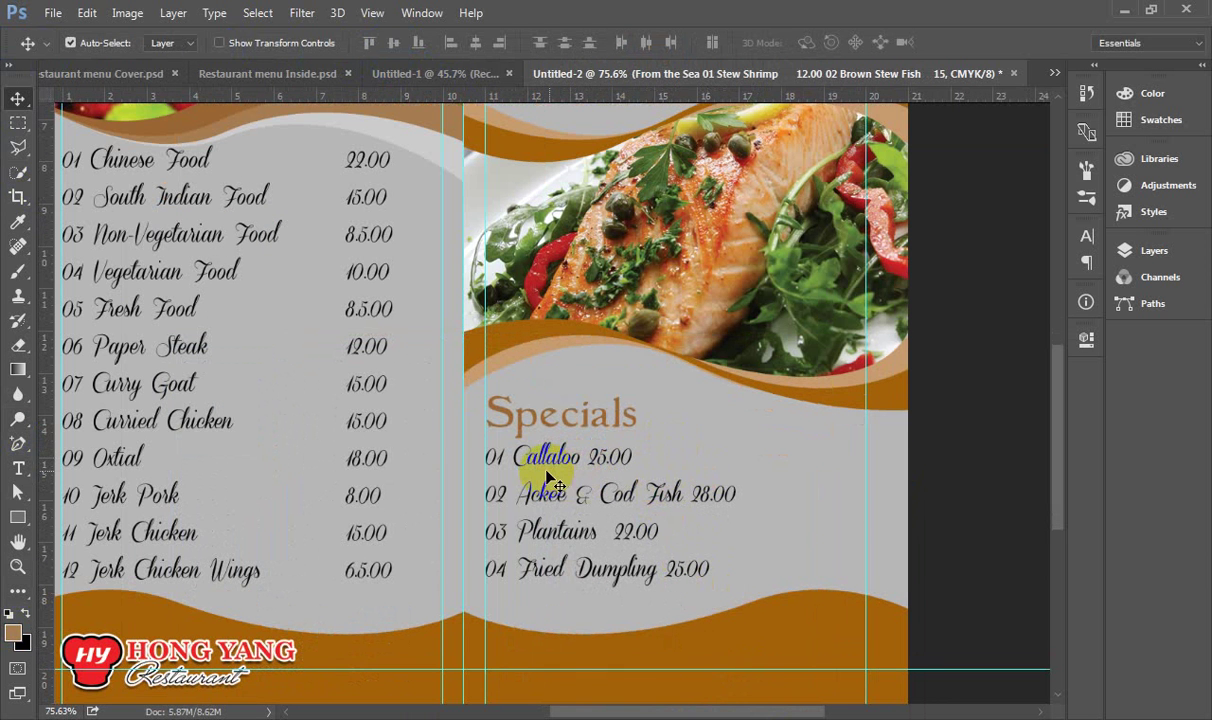
left_click(18, 468)
left_click(598, 460)
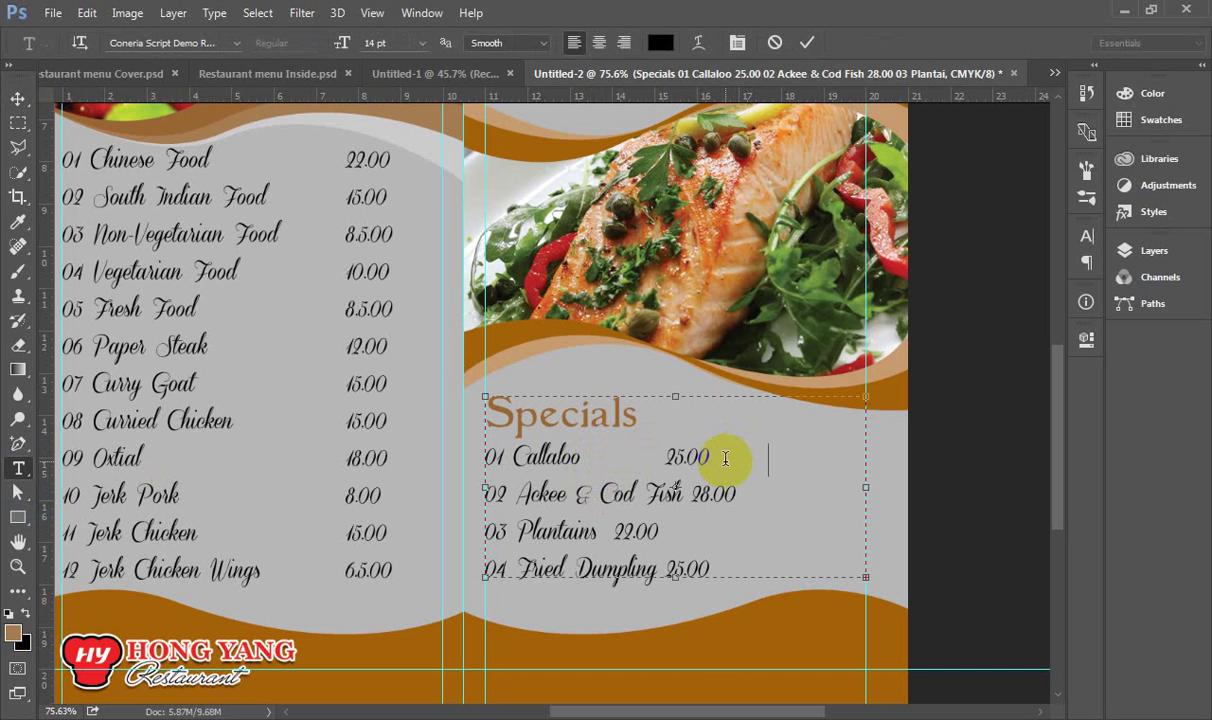
left_click_drag(684, 493, 738, 500)
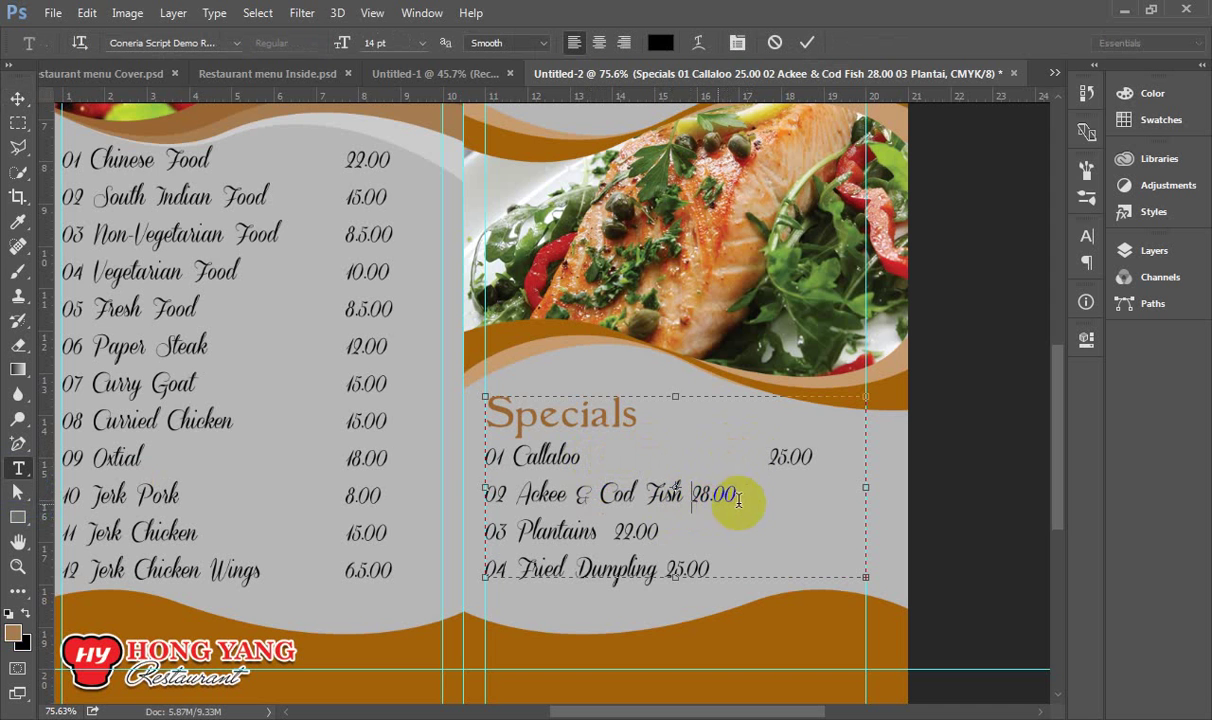
left_click(692, 493)
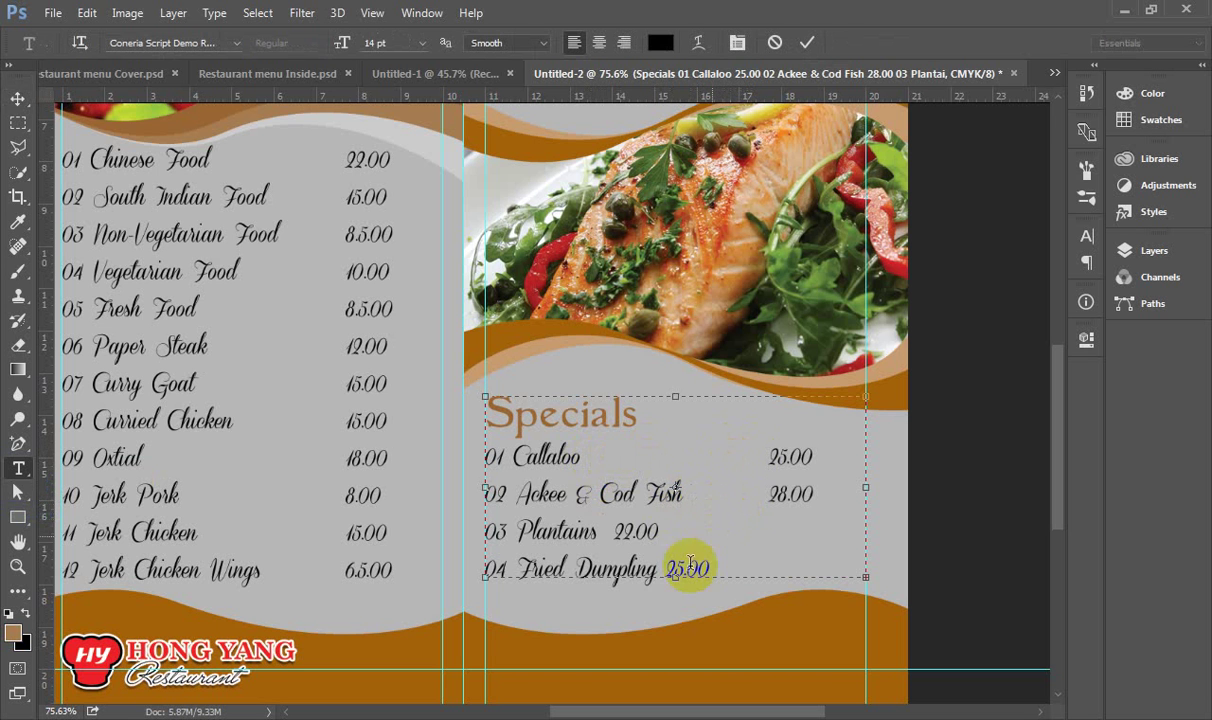
left_click(616, 532)
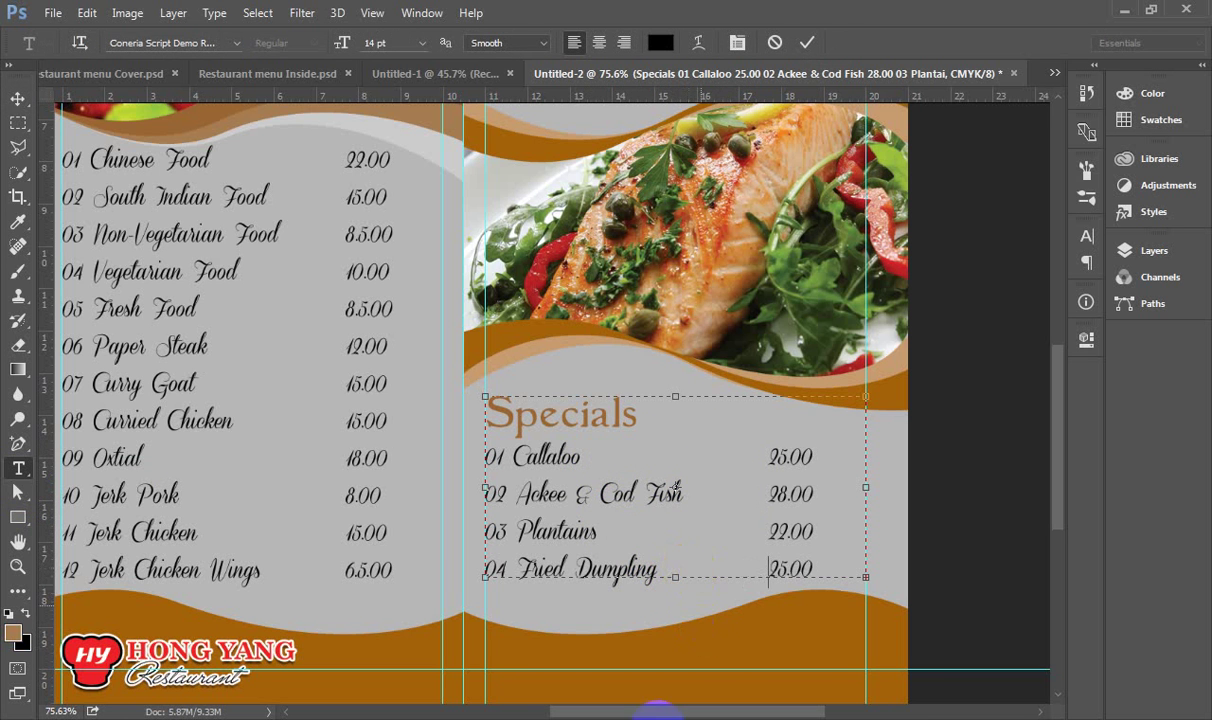
- Check the Specials list in Word's text.docx, then extend the Specials text box downward and add the line 05 Wings 25.00
mouse_move(397, 716)
left_click(433, 663)
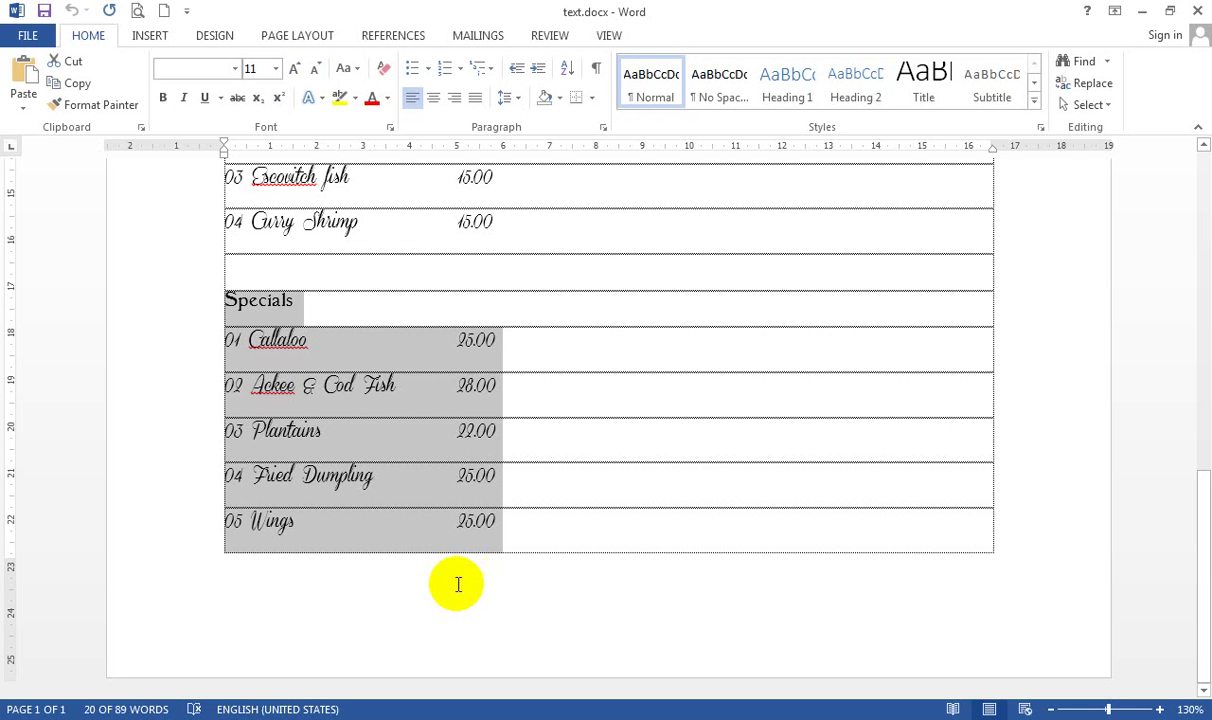
left_click(1141, 10)
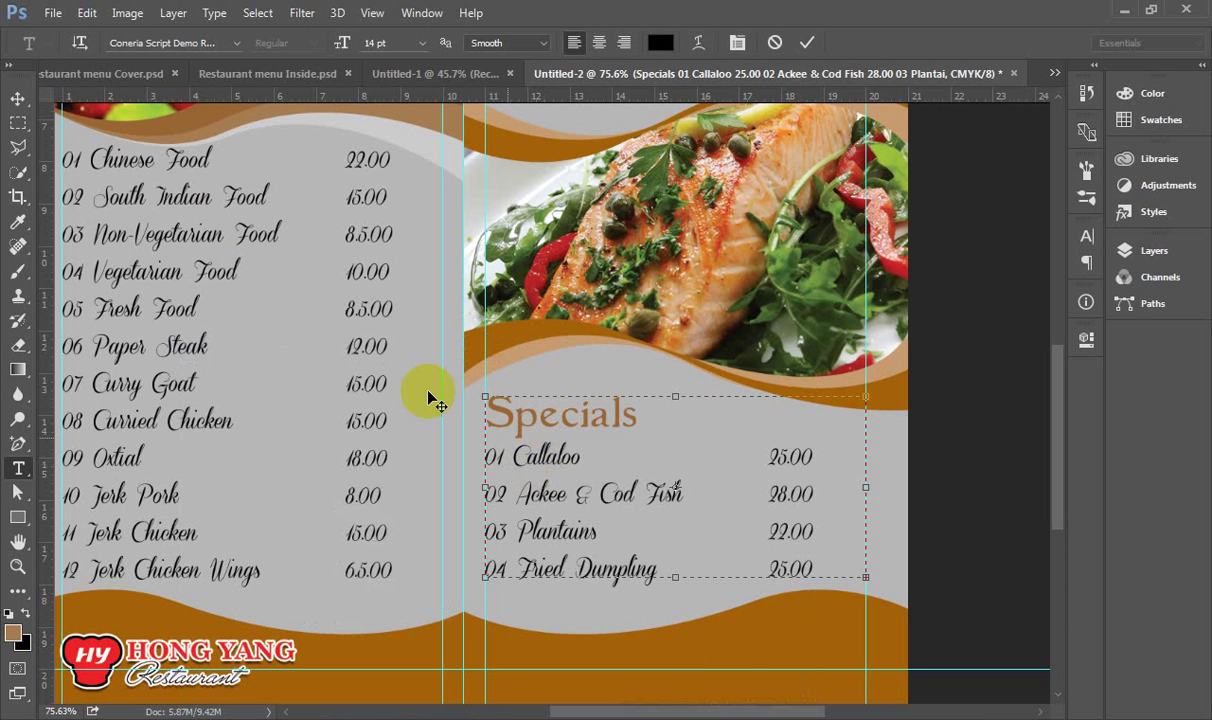
left_click_drag(676, 580, 687, 652)
left_click_drag(634, 614, 634, 614)
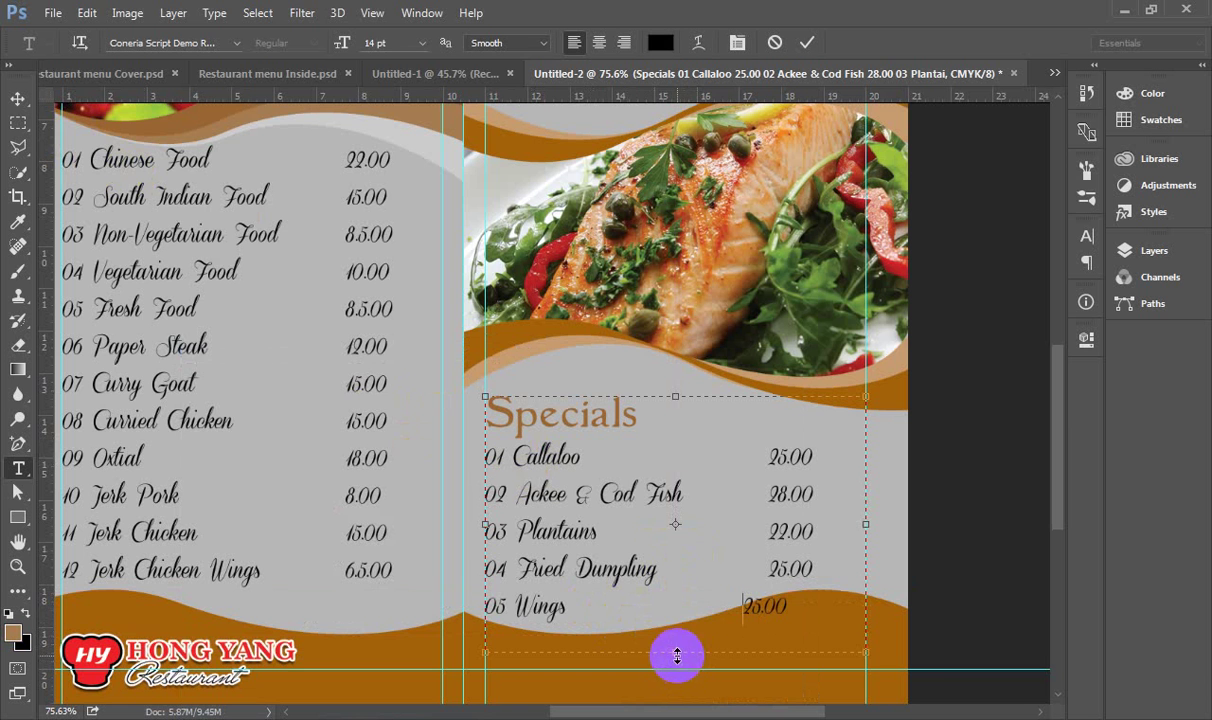
left_click_drag(677, 655, 677, 635)
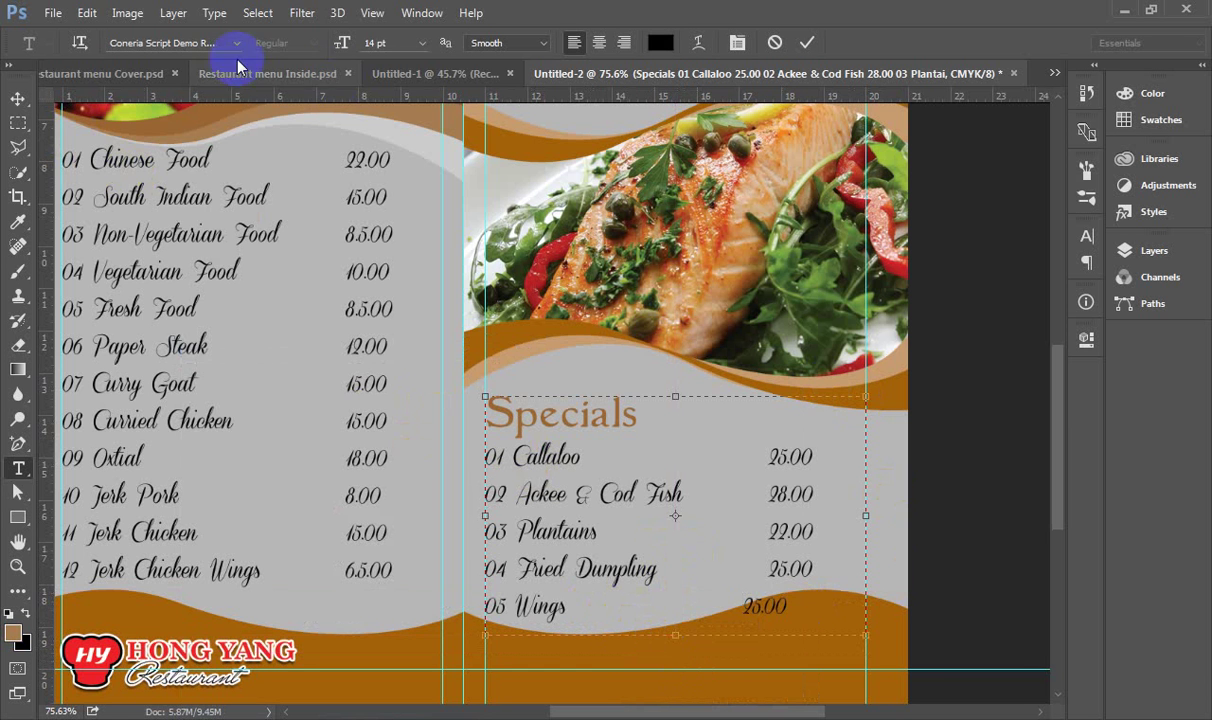
- Move the Specials text up slightly beneath the salmon photo band and align the Wings price with the other prices
left_click(558, 416, "ctrl")
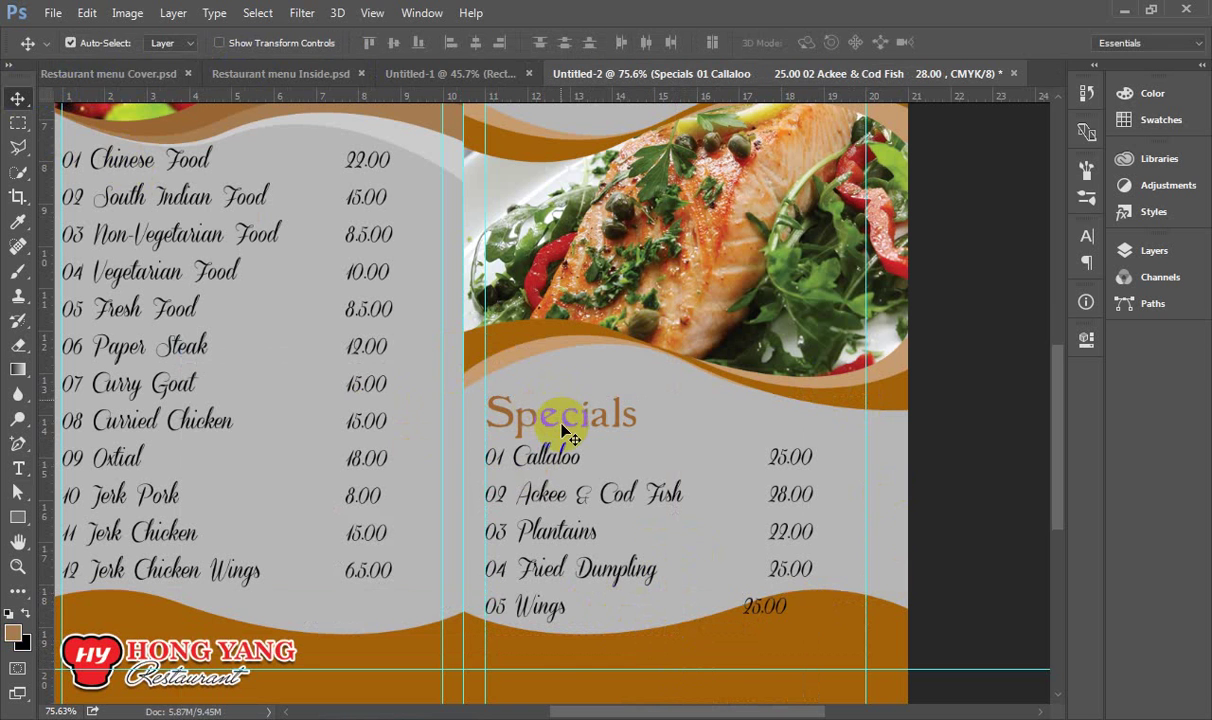
left_click_drag(565, 428, 565, 400)
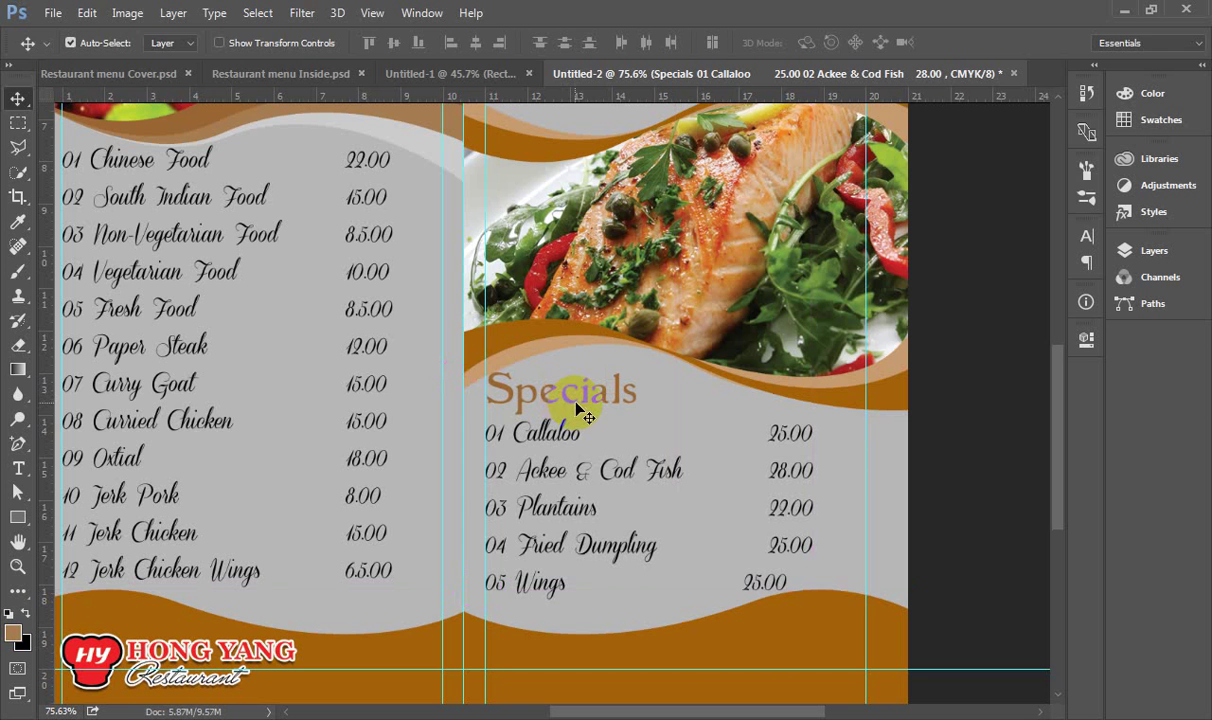
key("t")
left_click(735, 580)
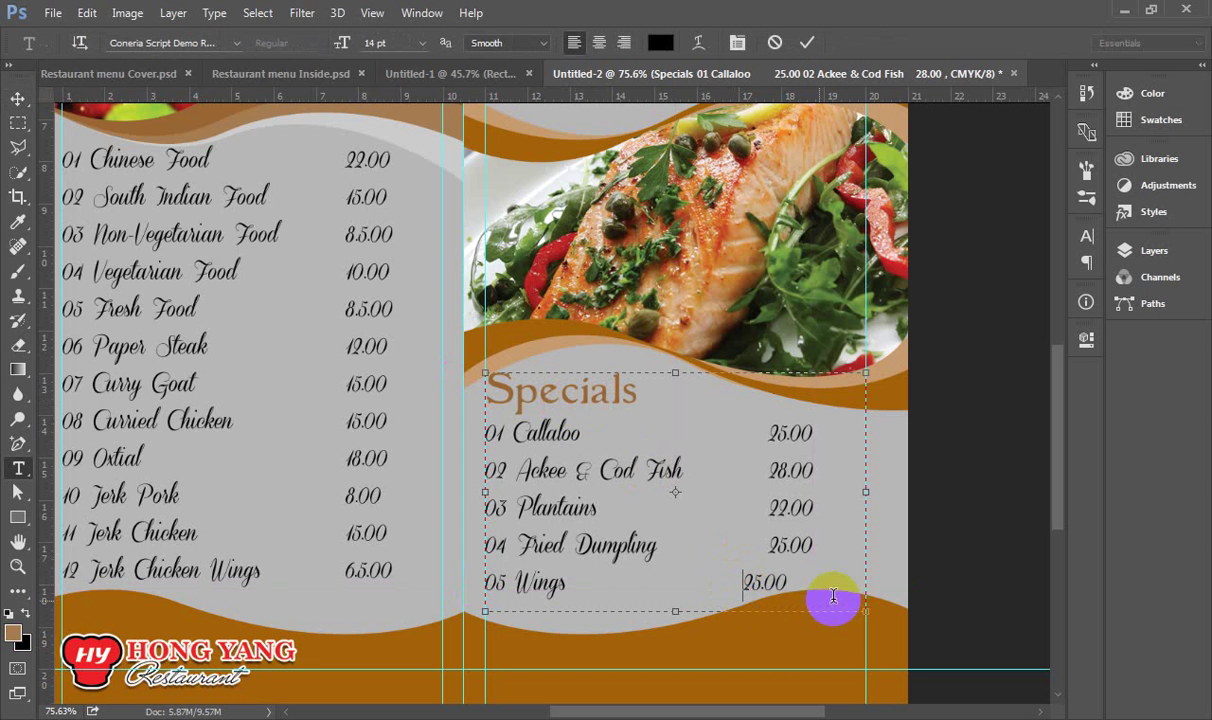
left_click(21, 100)
- Review the whole inside spread and compare it with the cover design in the Untitled-1 document
scroll(830, 510, "down", 2)
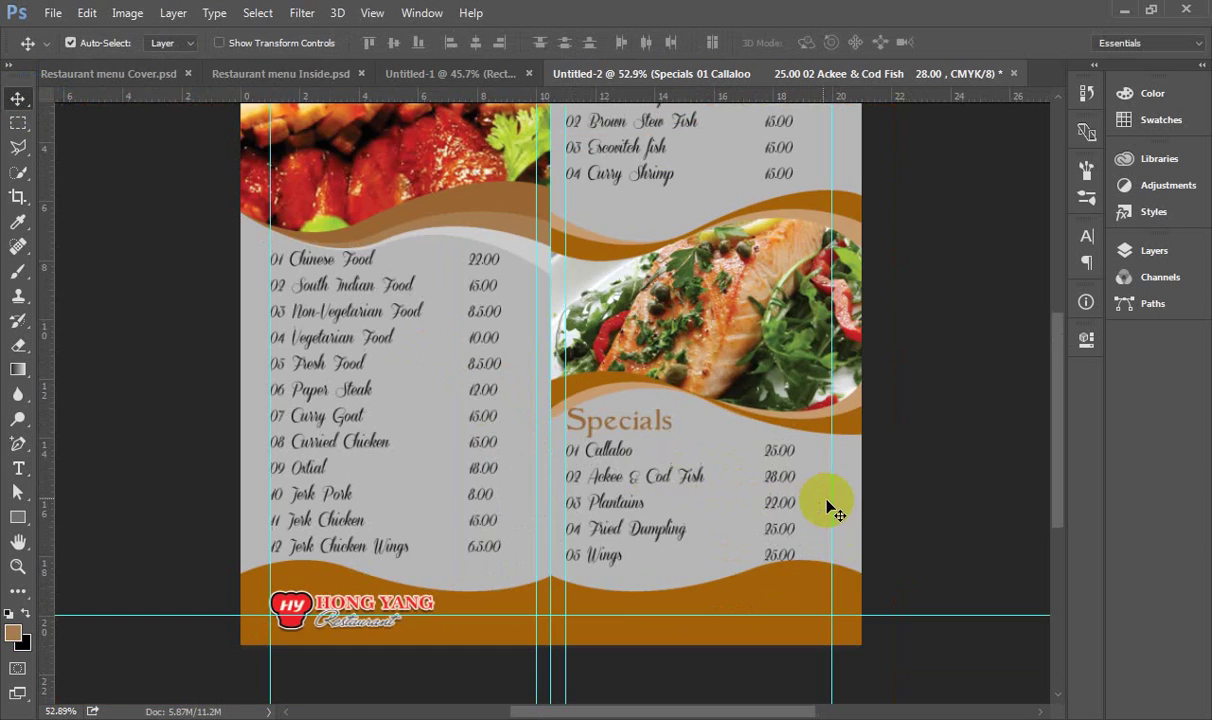
scroll(830, 510, "down", 1)
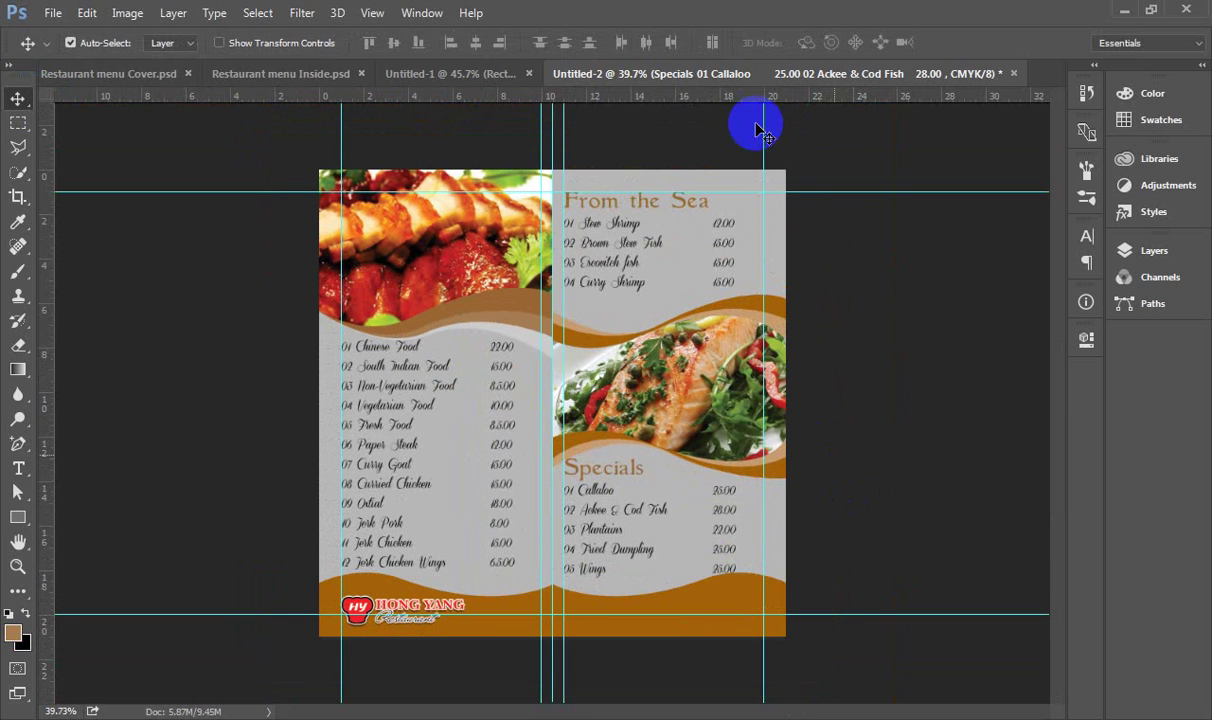
left_click(400, 73)
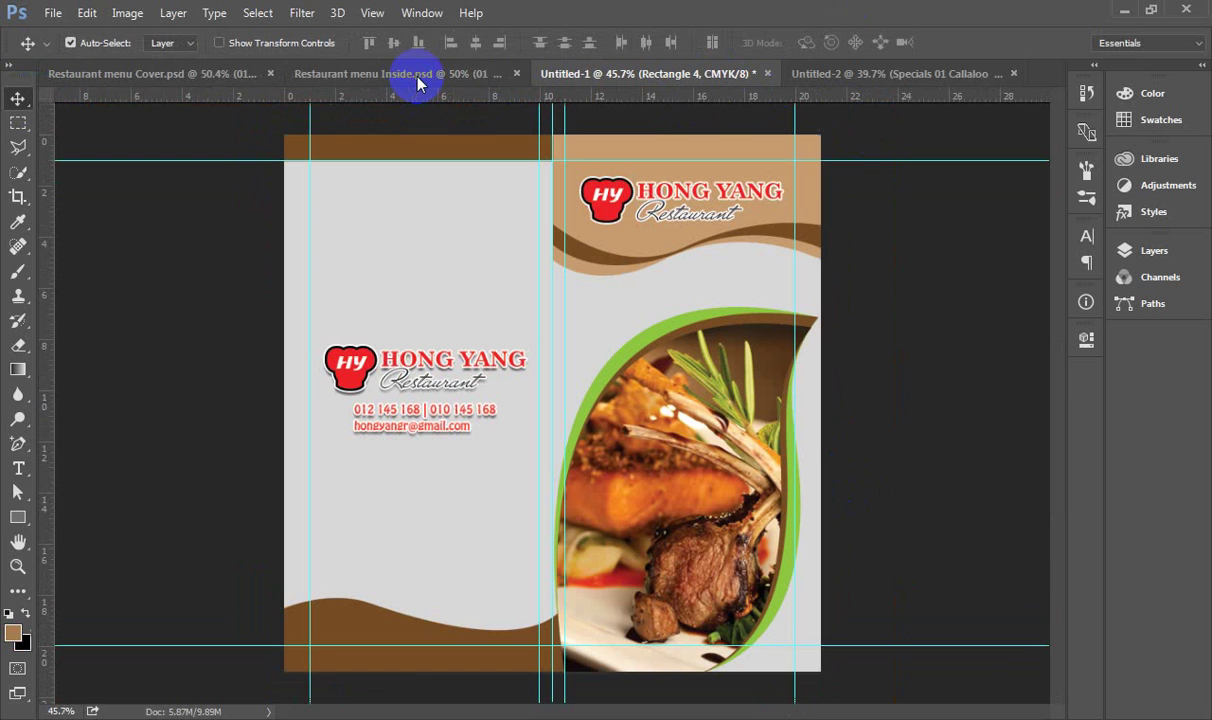
left_click(870, 74)
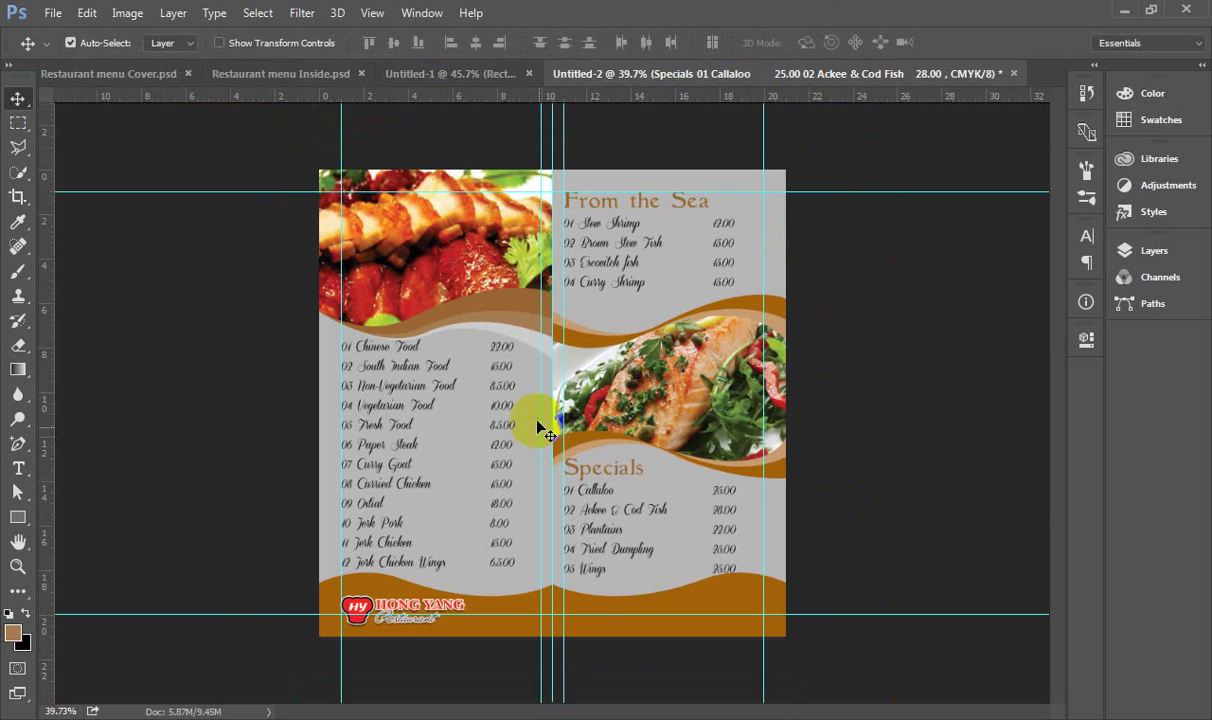